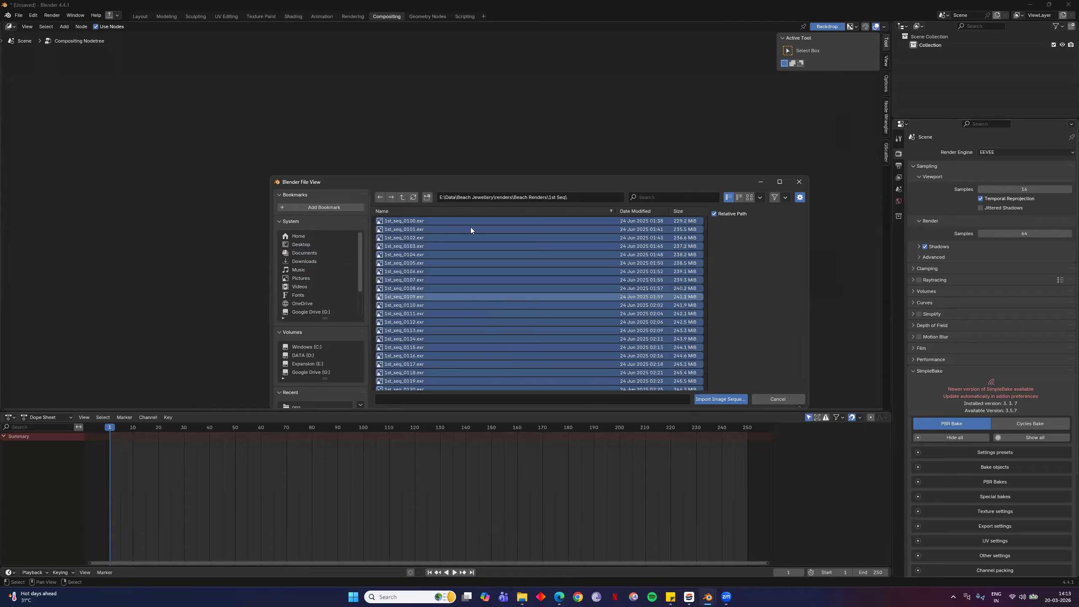
Import all EXR frames from the 1st Seq folder as an image sequence and place the node beside the Composite node
left_click(471, 224)
scroll(467, 280, "down", 3)
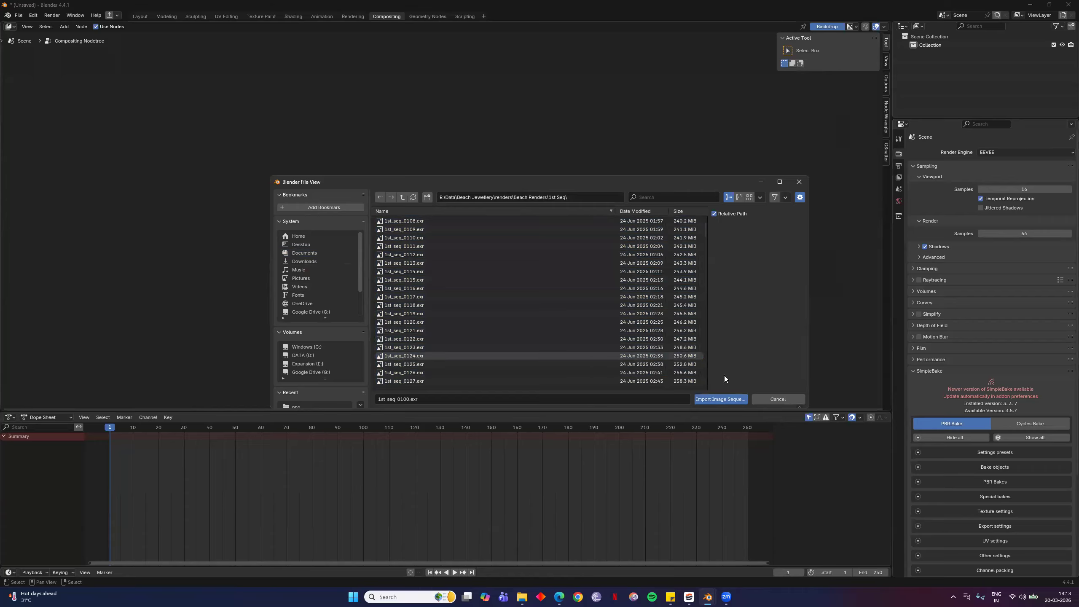
key("a")
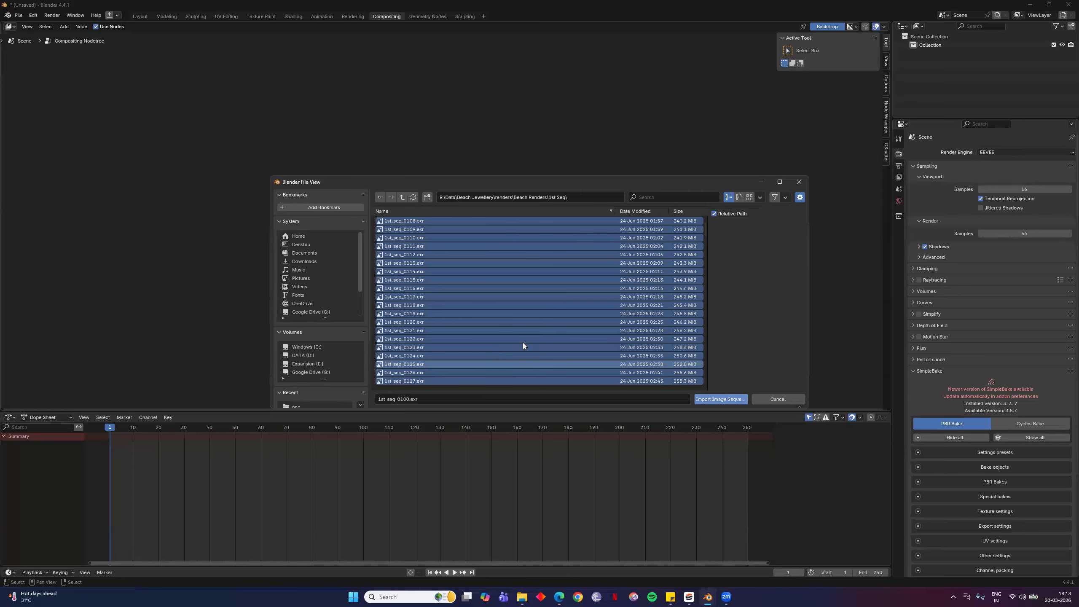
scroll(526, 343, "down", 15)
scroll(565, 351, "down", 10)
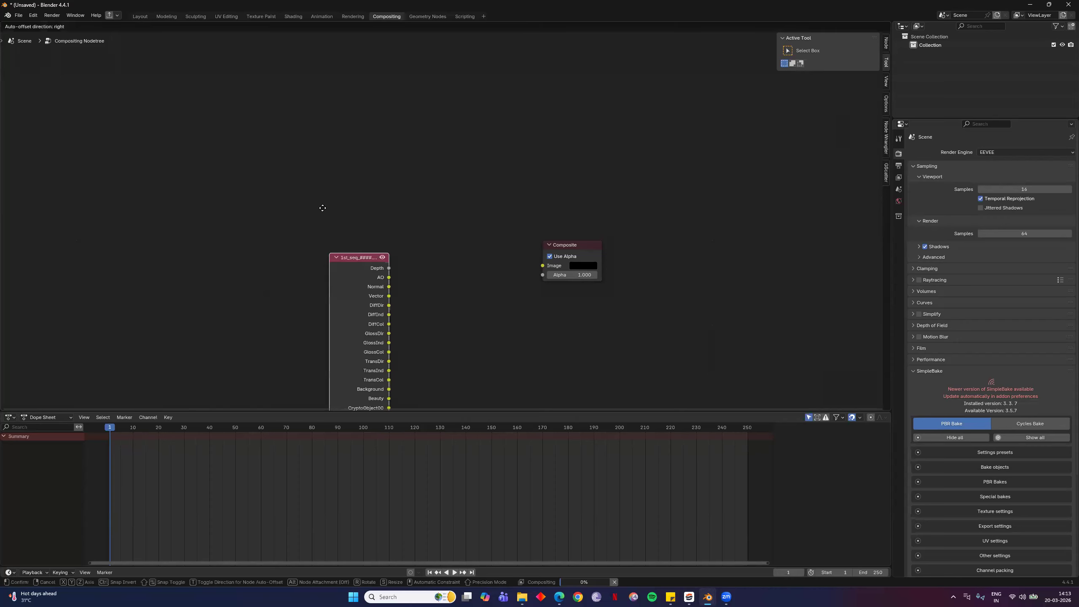
left_click(317, 167)
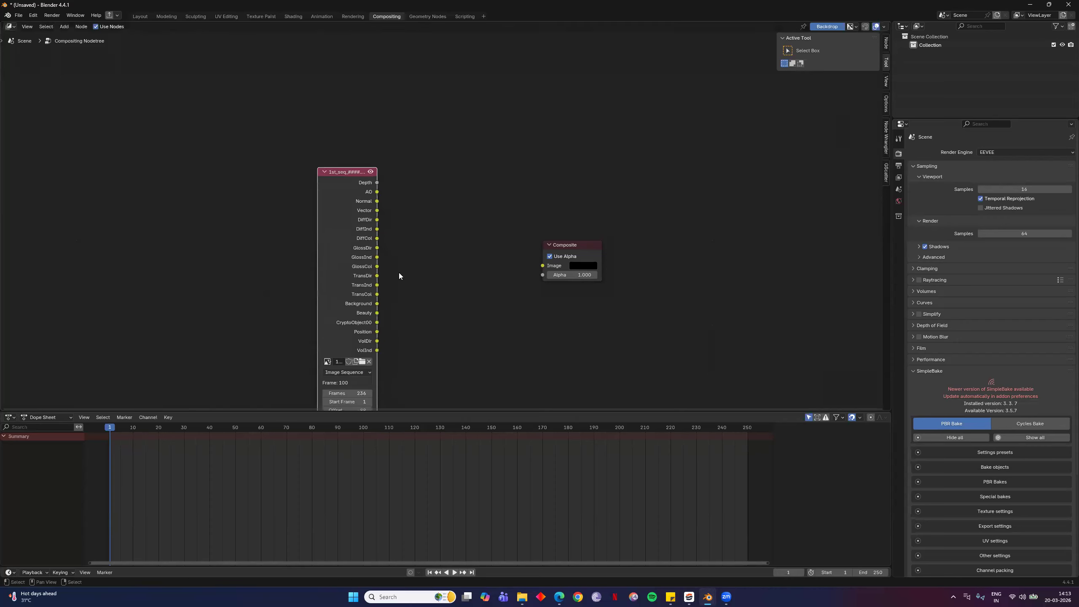
Preview the image sequence's Beauty pass with the backdrop zoomed out and review the animation up to frame 100
left_click(388, 316, "ctrl+shift")
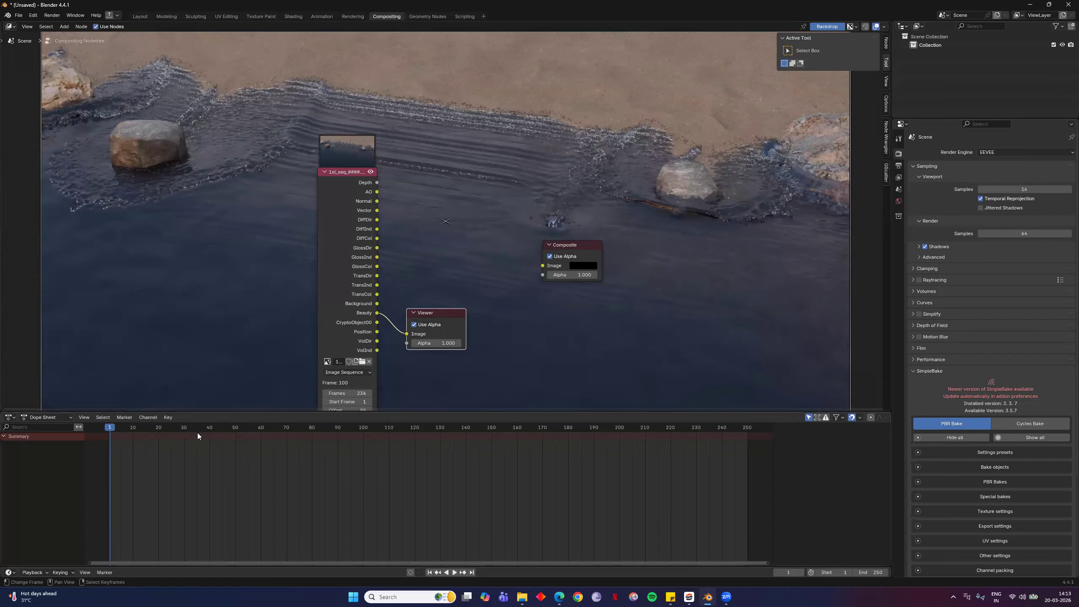
key("space")
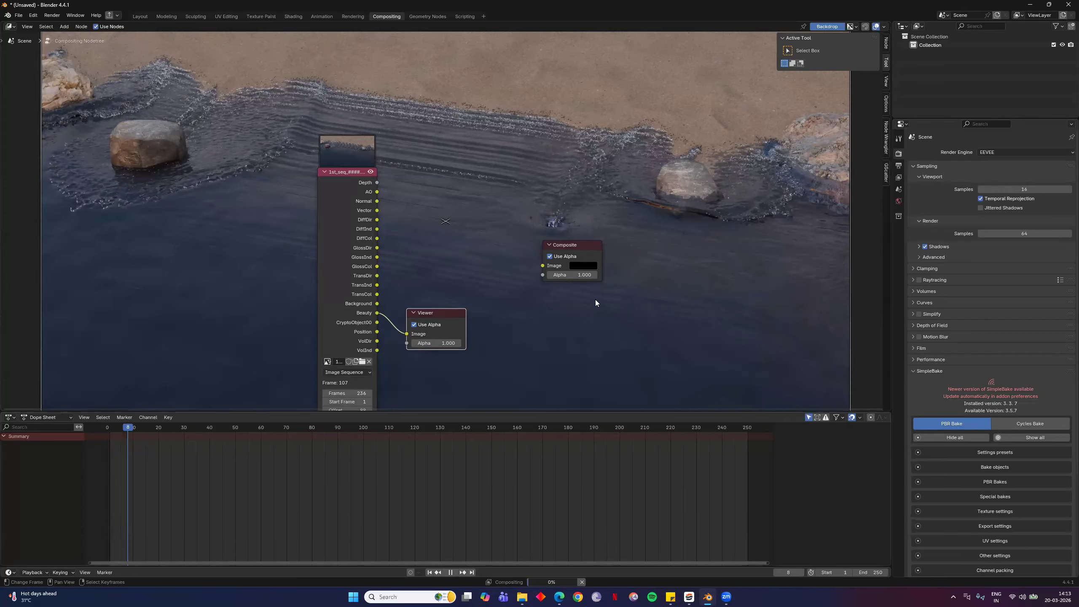
key("space")
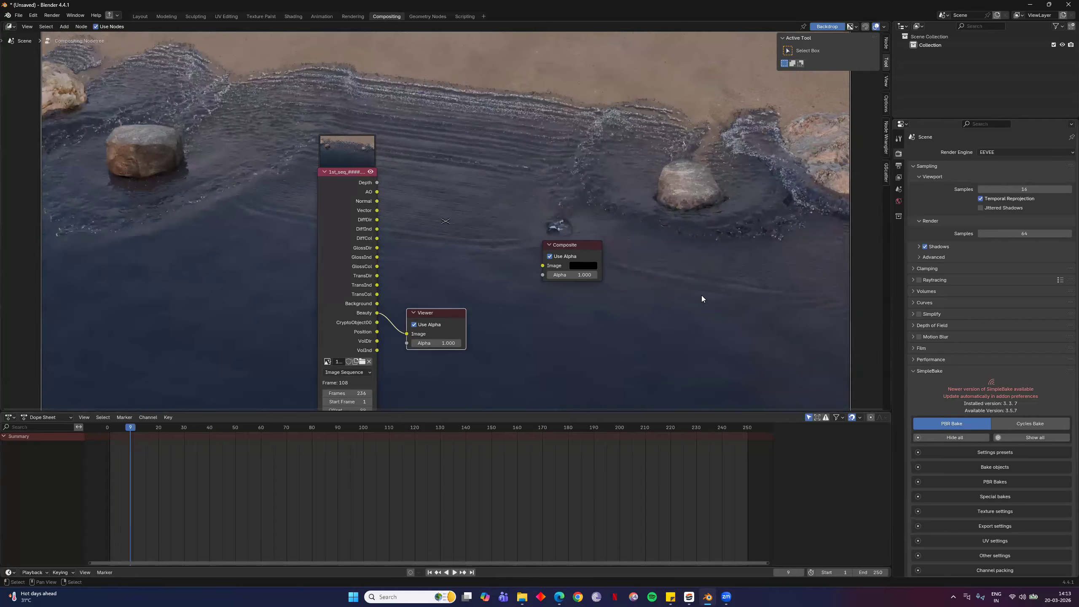
key("v")
key("v")
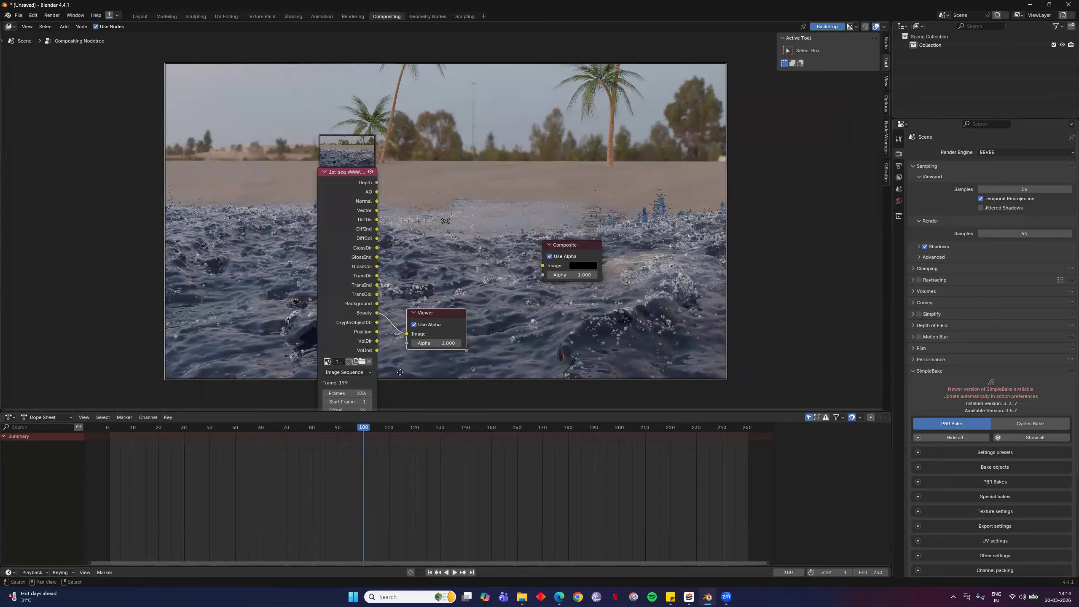
Look through the Man Statue folder in Beach Renders in File Explorer and return to Blender
mouse_move(522, 597)
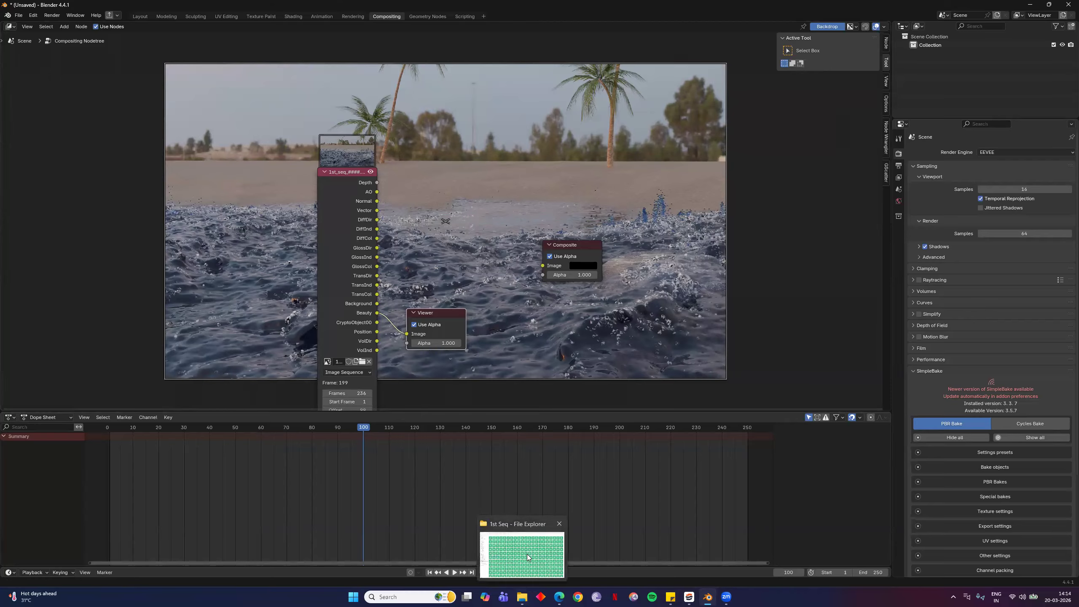
left_click(527, 555)
left_click(54, 26)
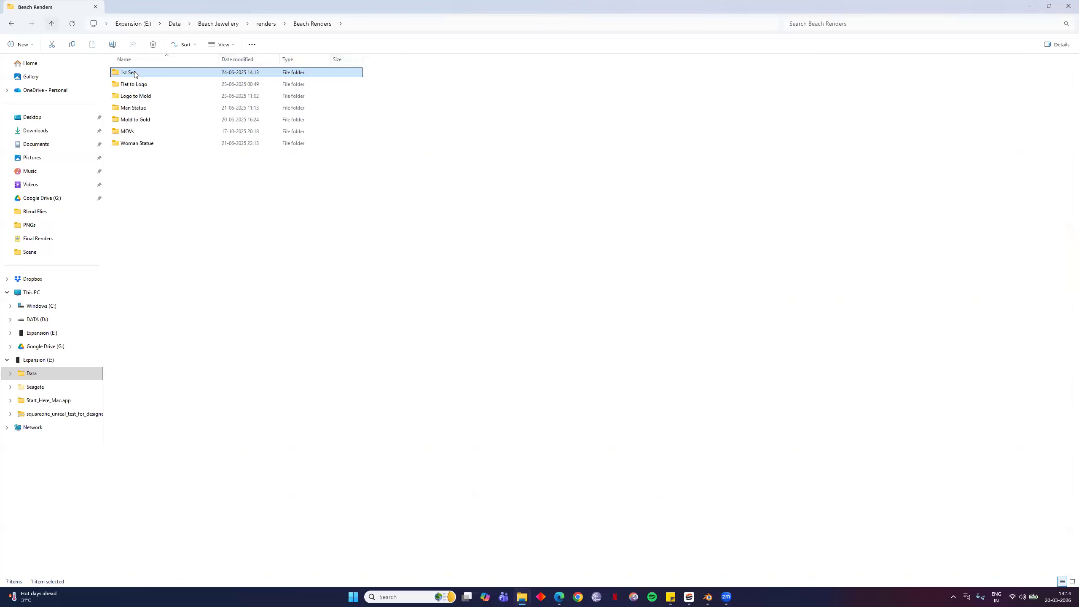
left_click(152, 110)
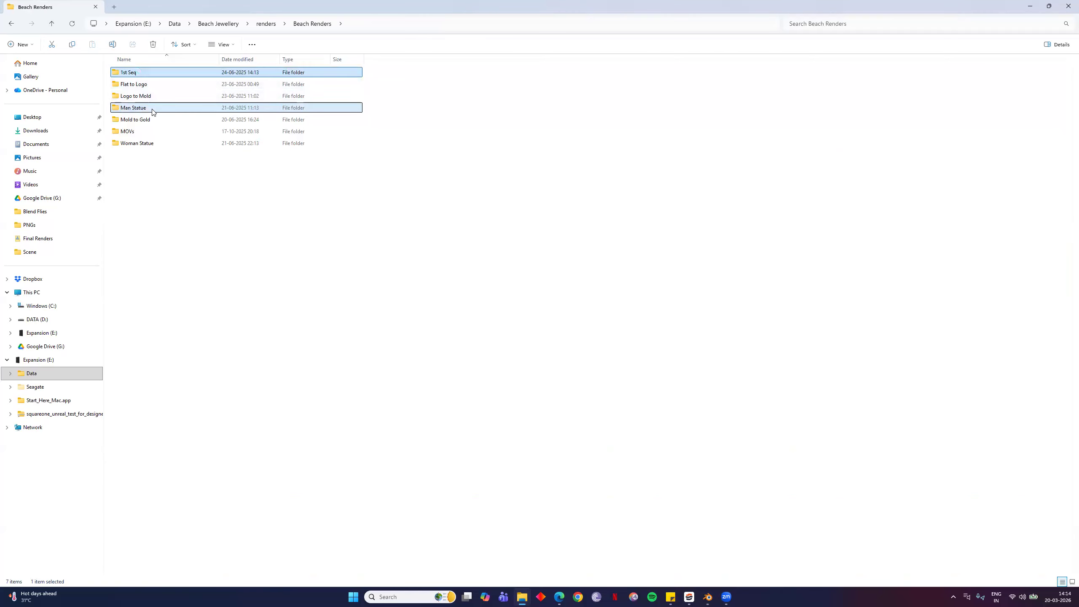
double_click(152, 110)
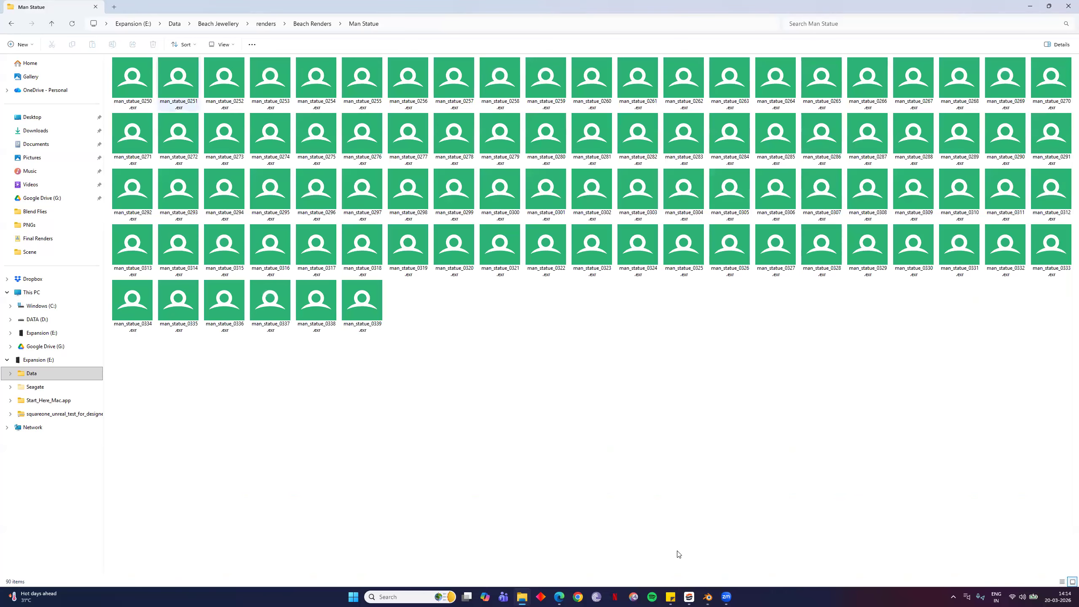
mouse_move(709, 598)
left_click(712, 559)
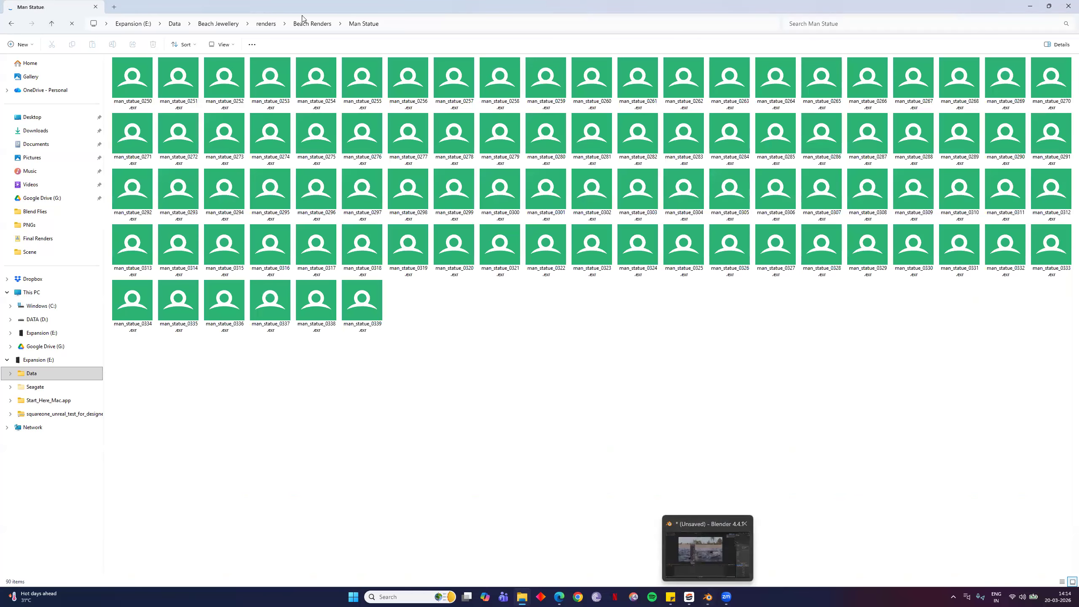
left_click(709, 597)
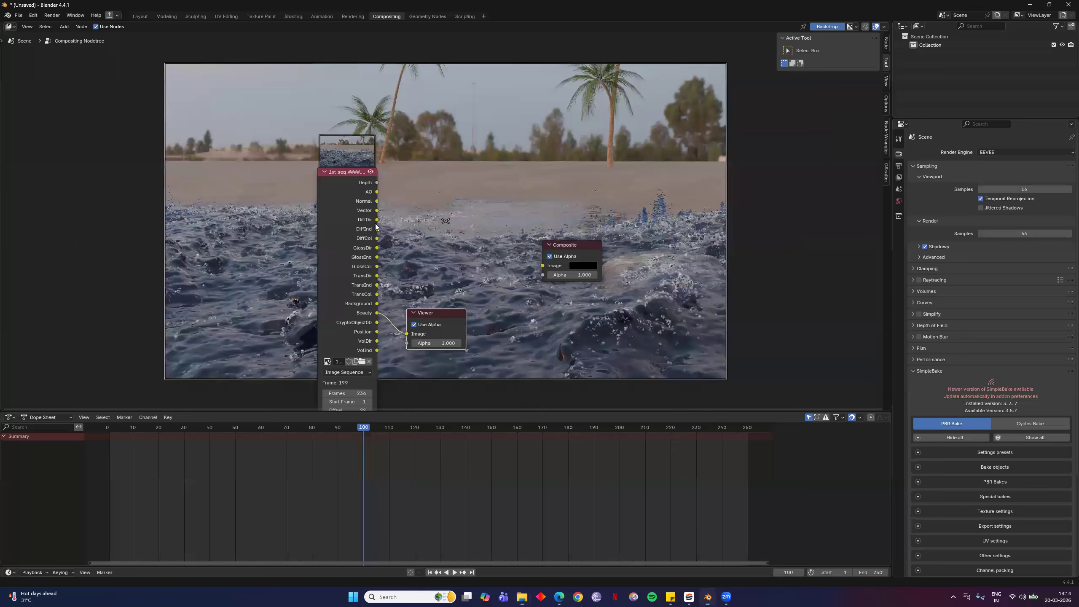
Replace the image node's source with all EXR frames from the Man Statue folder
left_click(362, 362)
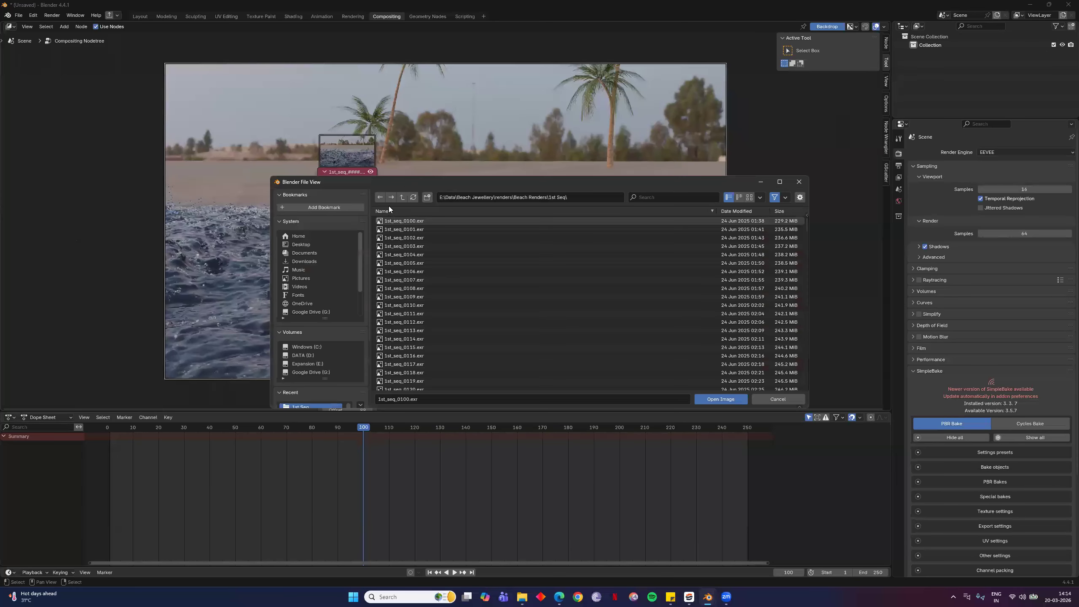
left_click(402, 197)
left_click(409, 247)
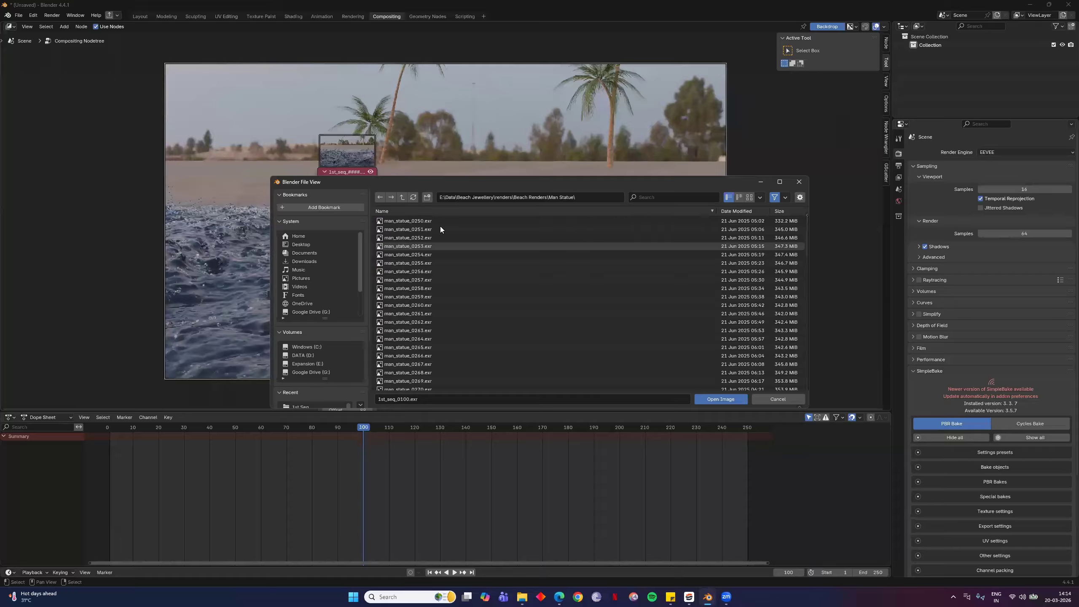
key("a")
left_click(711, 399)
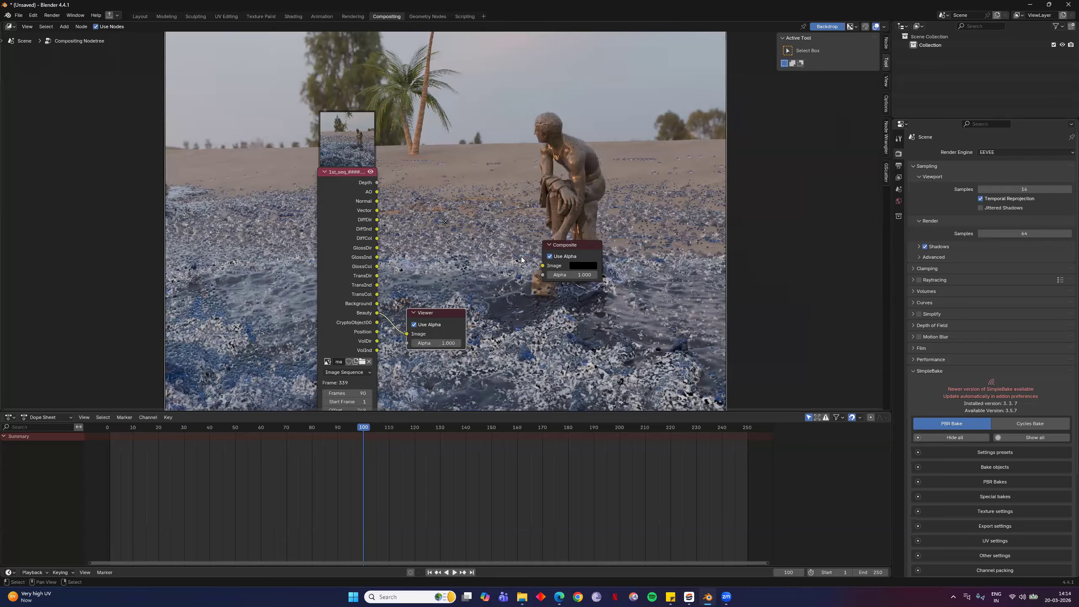
Move the Viewer and image sequence nodes farther apart and preview the sequence's Depth pass
left_click_drag(426, 312, 590, 308)
middle_click_drag(430, 279, 406, 242)
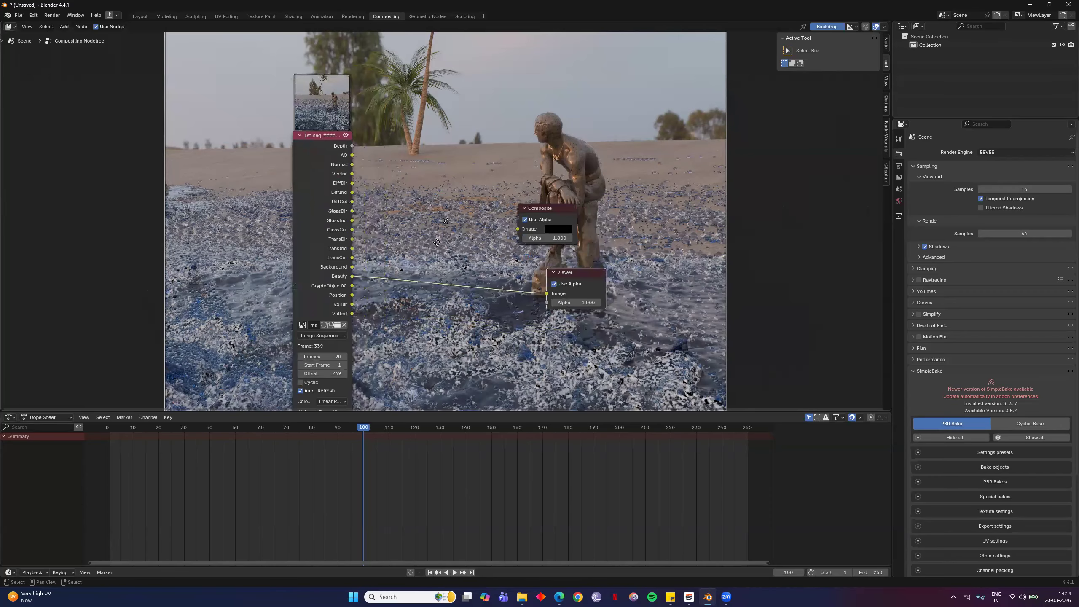
middle_click_drag(344, 126, 382, 114)
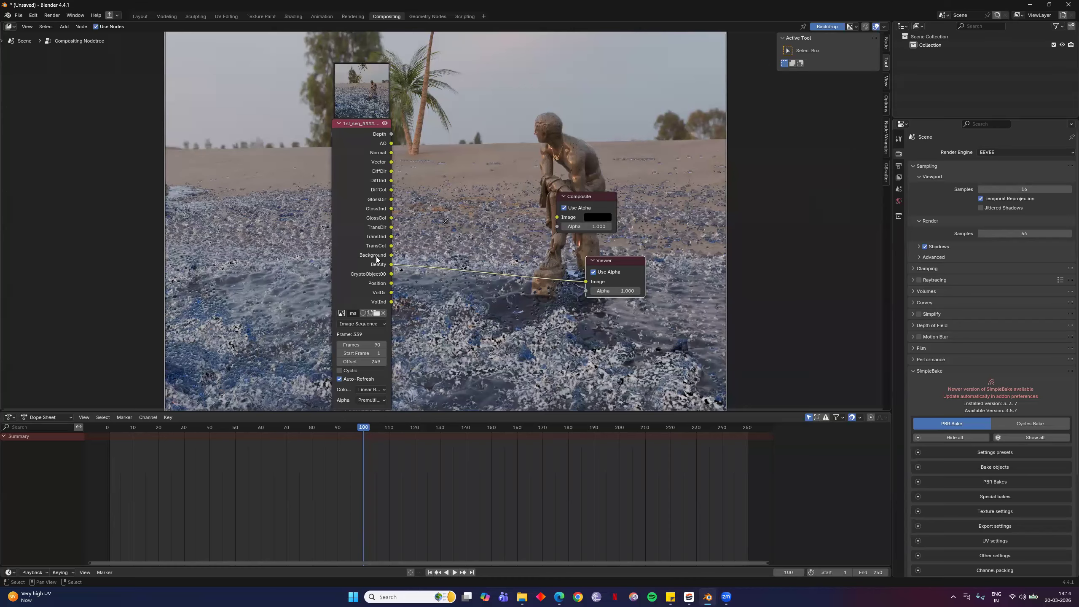
left_click_drag(376, 256, 281, 262)
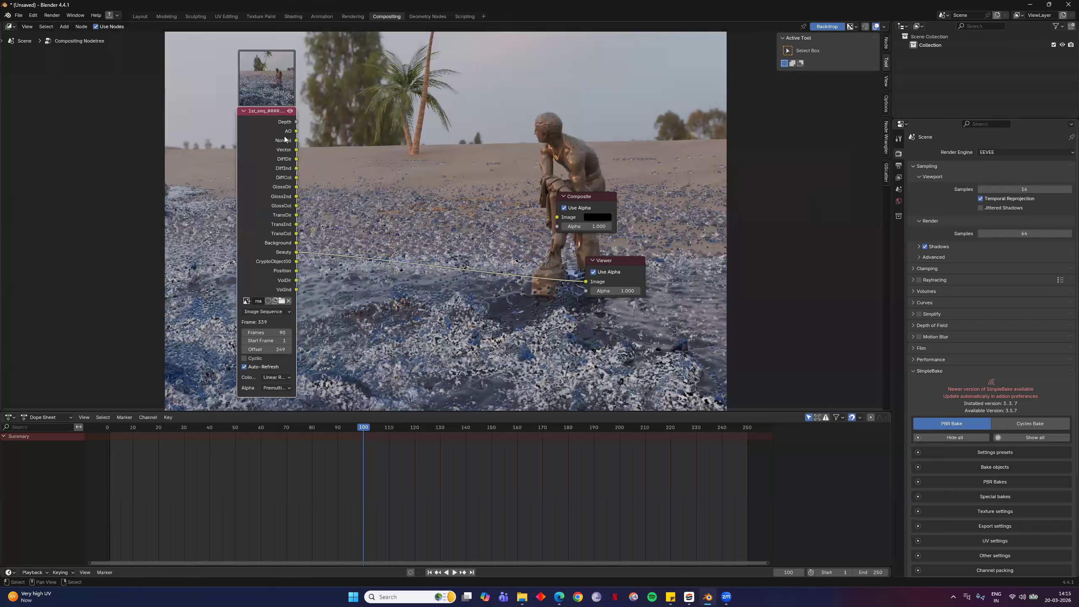
left_click(296, 122, "ctrl+shift")
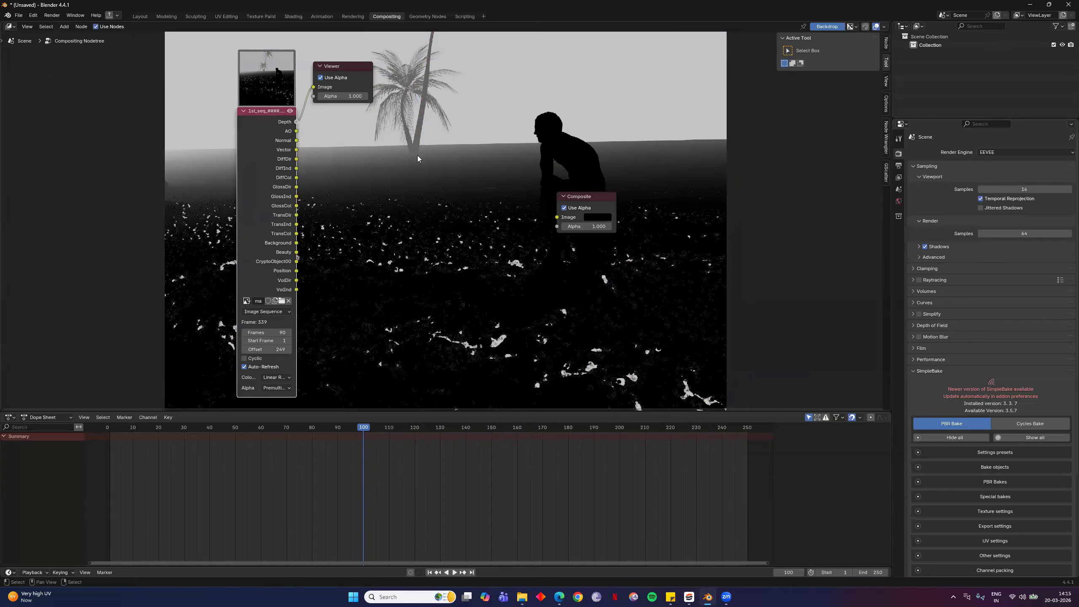
Set the render engine to Cycles with GPU Compute as device and display the view layer's available passes
left_click(899, 177)
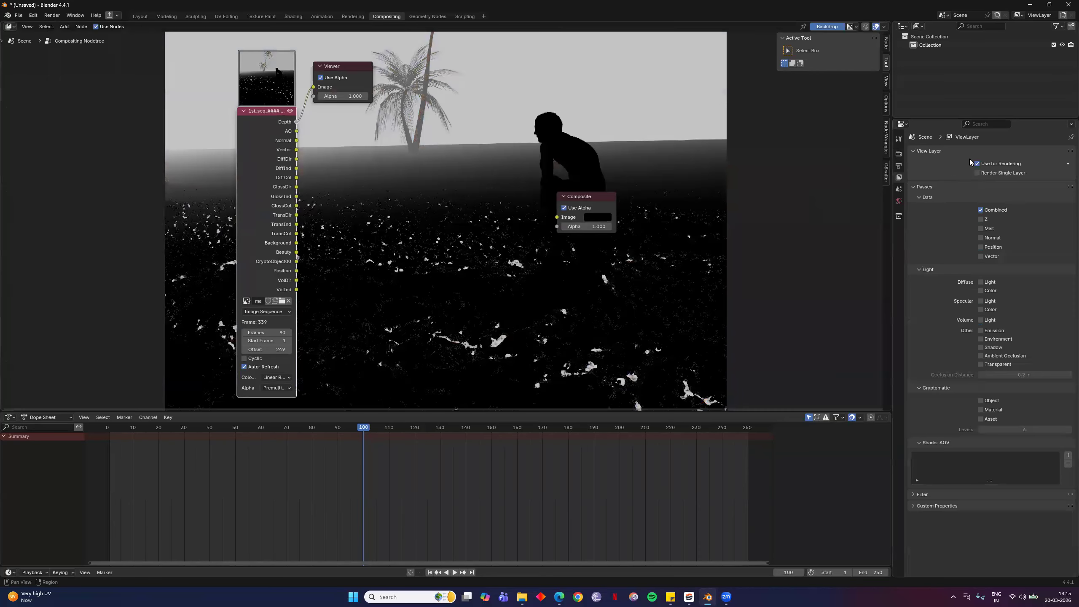
left_click(899, 154)
left_click(999, 153)
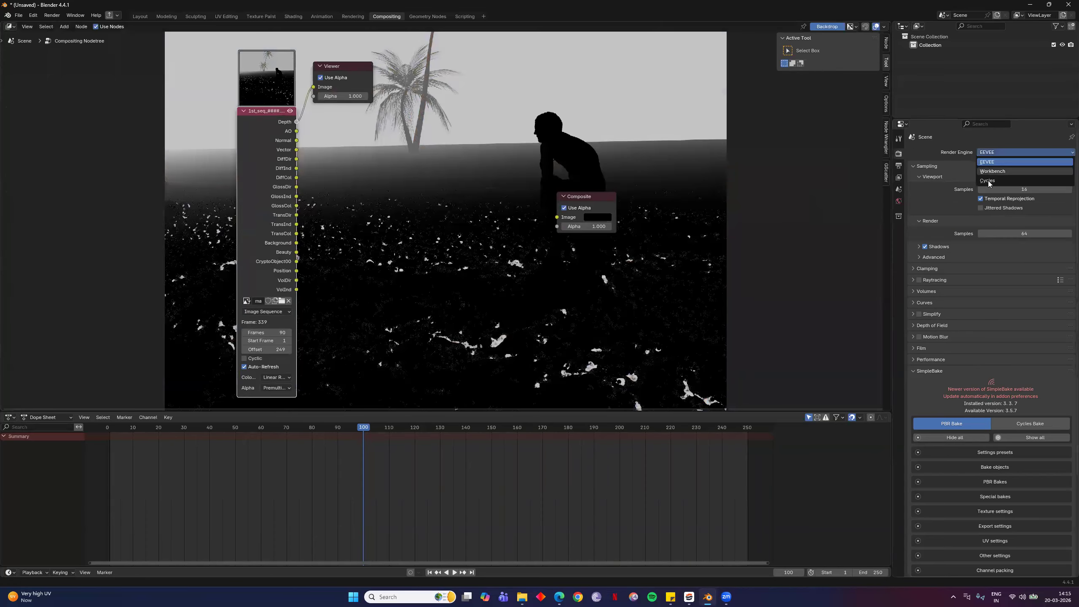
left_click(989, 182)
left_click(1003, 172)
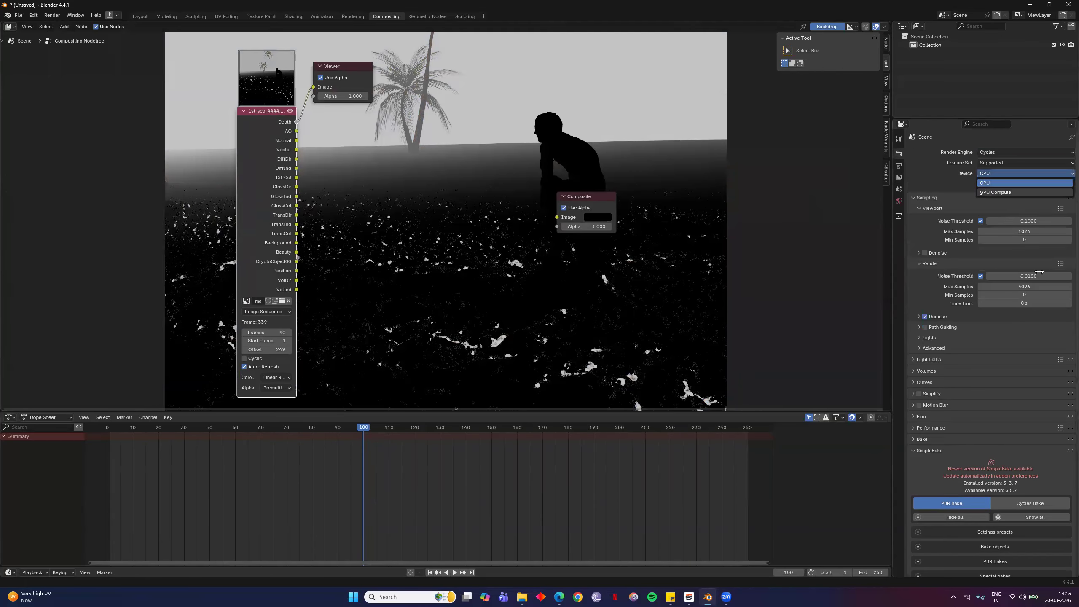
left_click(1000, 190)
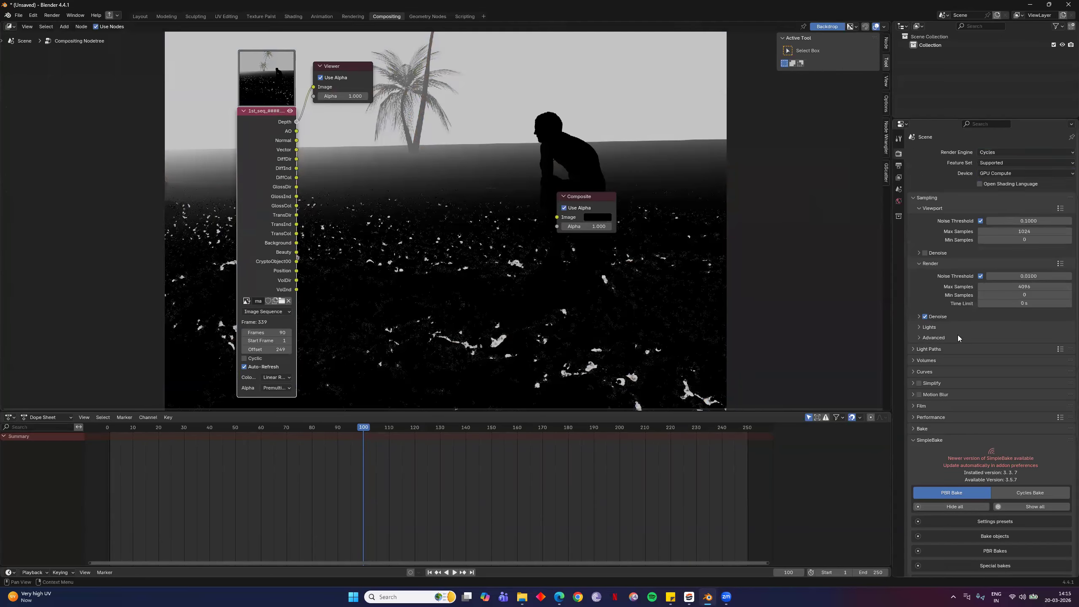
left_click(899, 176)
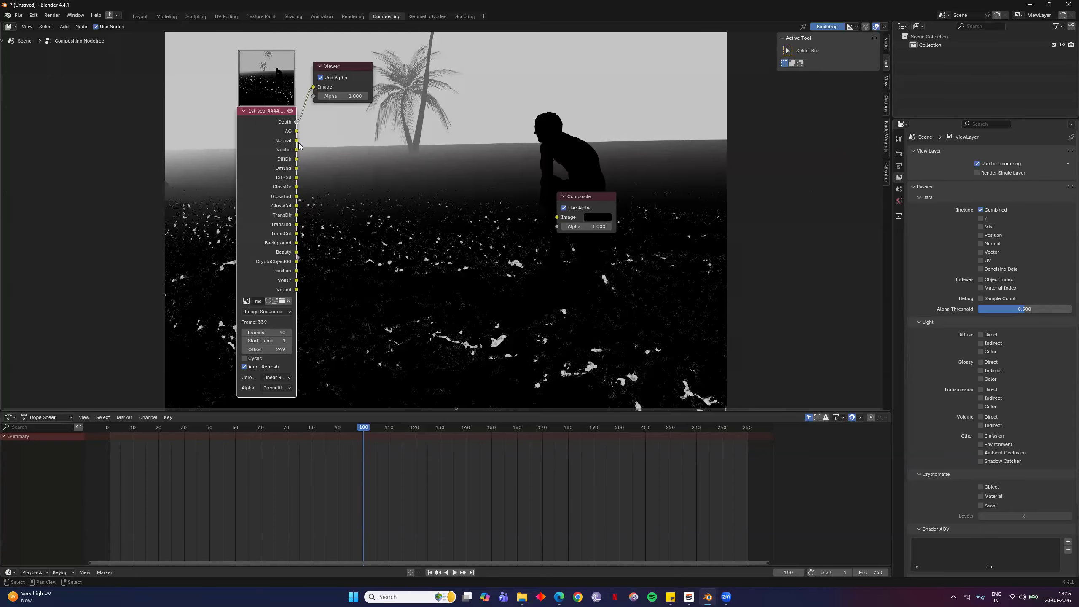
Preview the Beauty pass again and turn the slightly enlarged Dope Sheet area into an Image Editor
left_click(296, 252, "ctrl+shift")
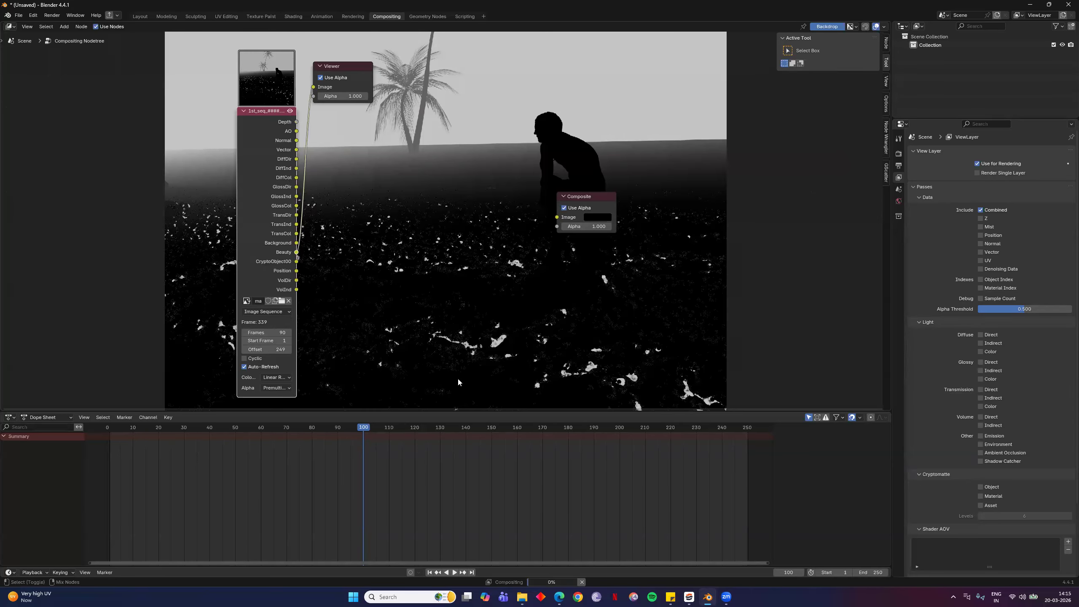
left_click_drag(468, 411, 467, 394)
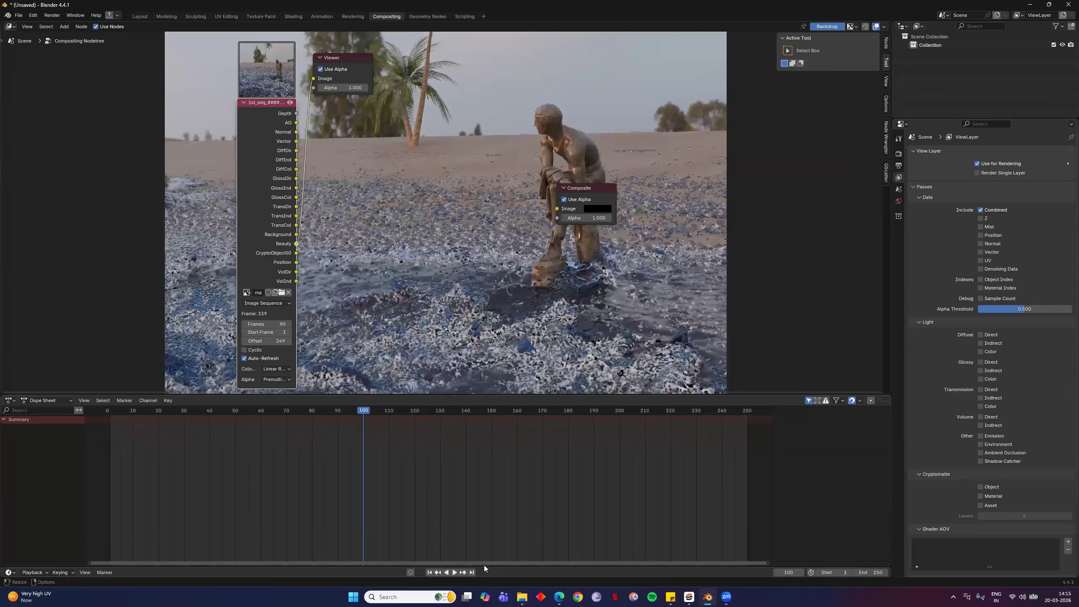
right_click(484, 568)
left_click(448, 564)
left_click(9, 400)
left_click(32, 427)
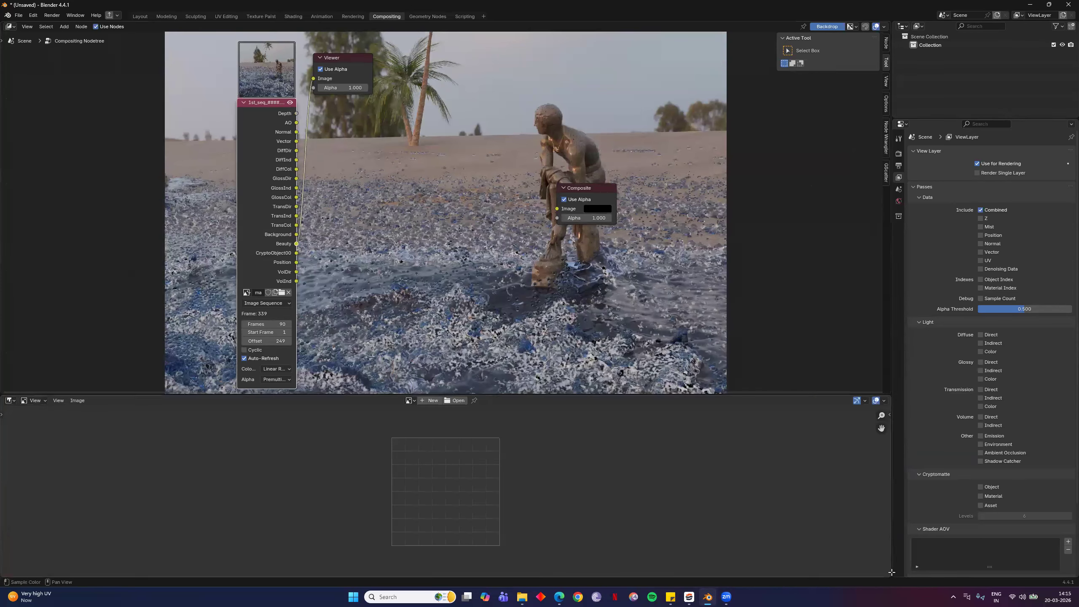
Split the Image Editor into two side-by-side areas and display the Render Result in the first one
left_click_drag(746, 567, 446, 548)
left_click(189, 401)
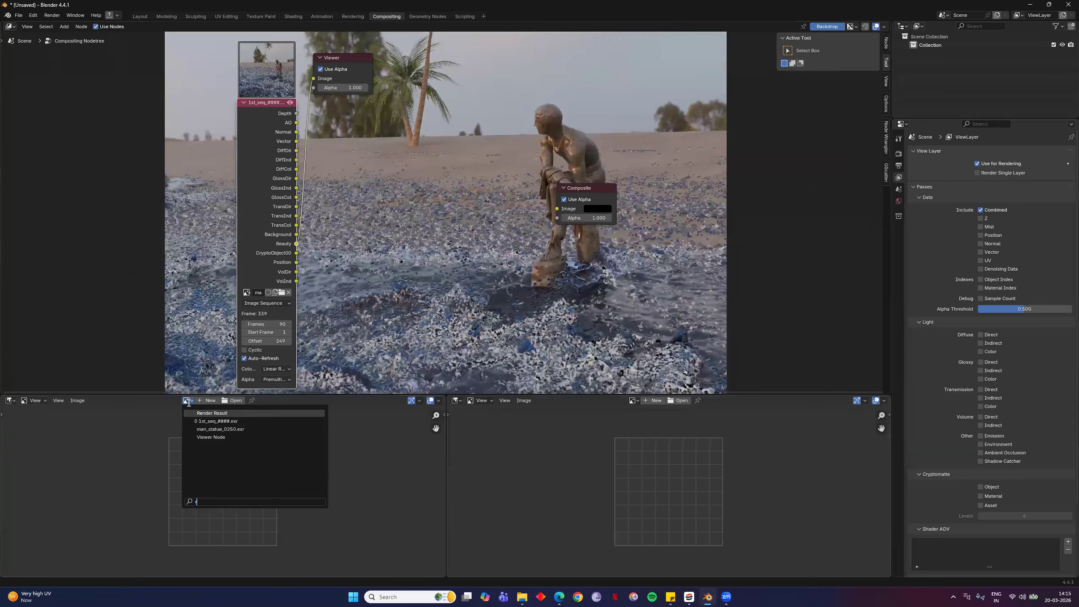
type("re")
key("Return")
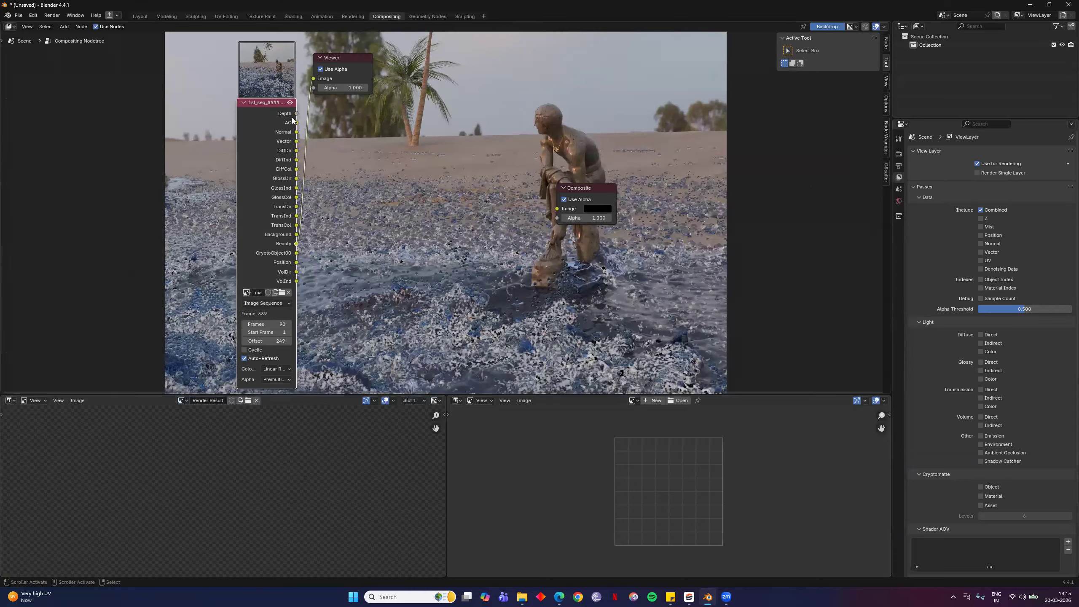
Connect the Beauty pass to the repositioned Composite node and display the Viewer Node image in the second Image Editor
left_click_drag(536, 206, 628, 241)
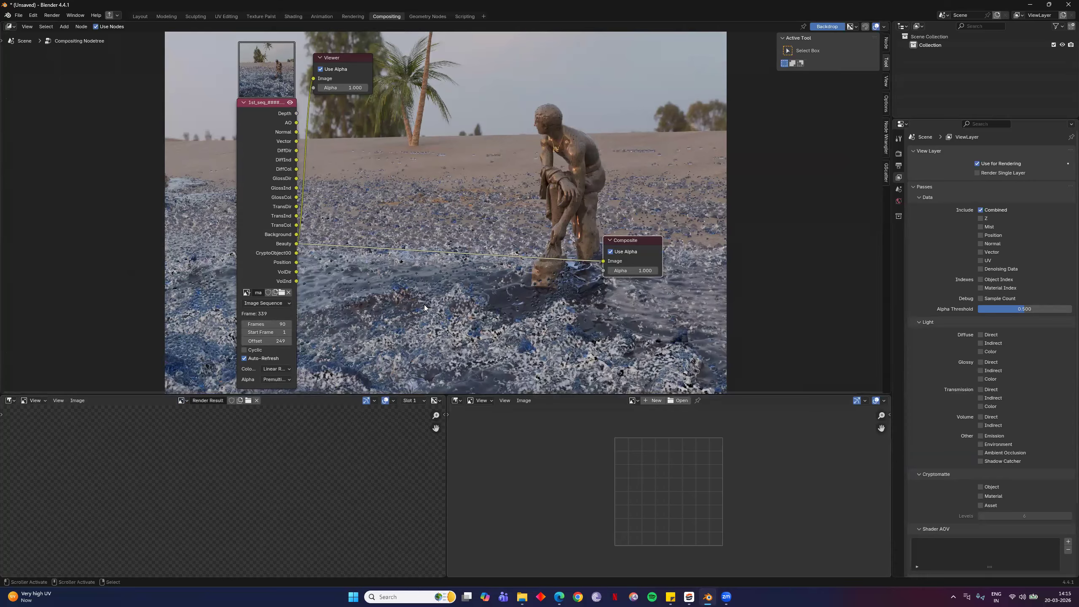
left_click(632, 401)
type("viewer")
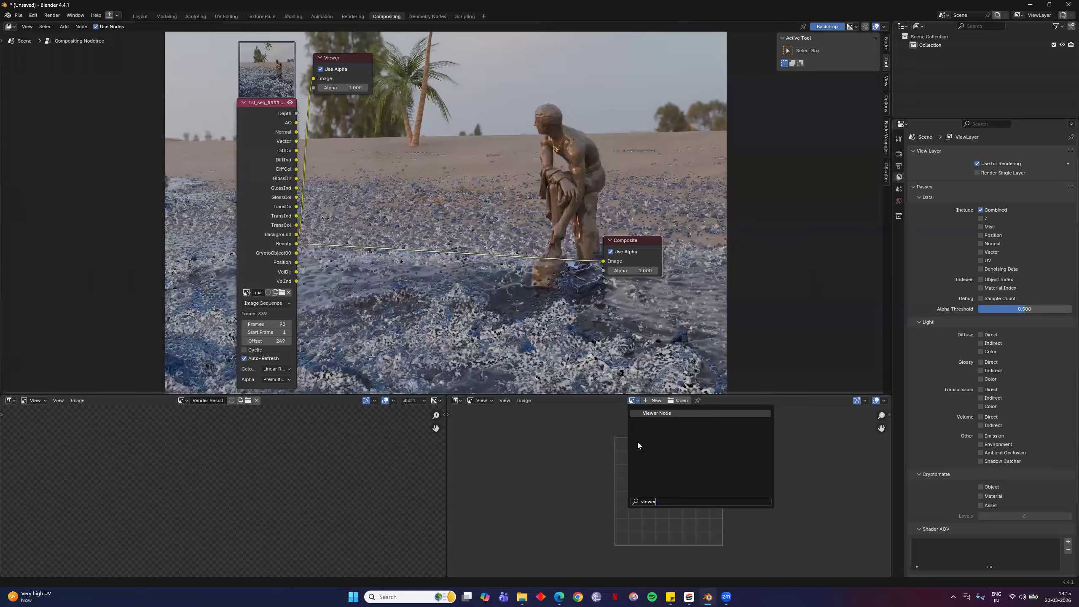
key("Return")
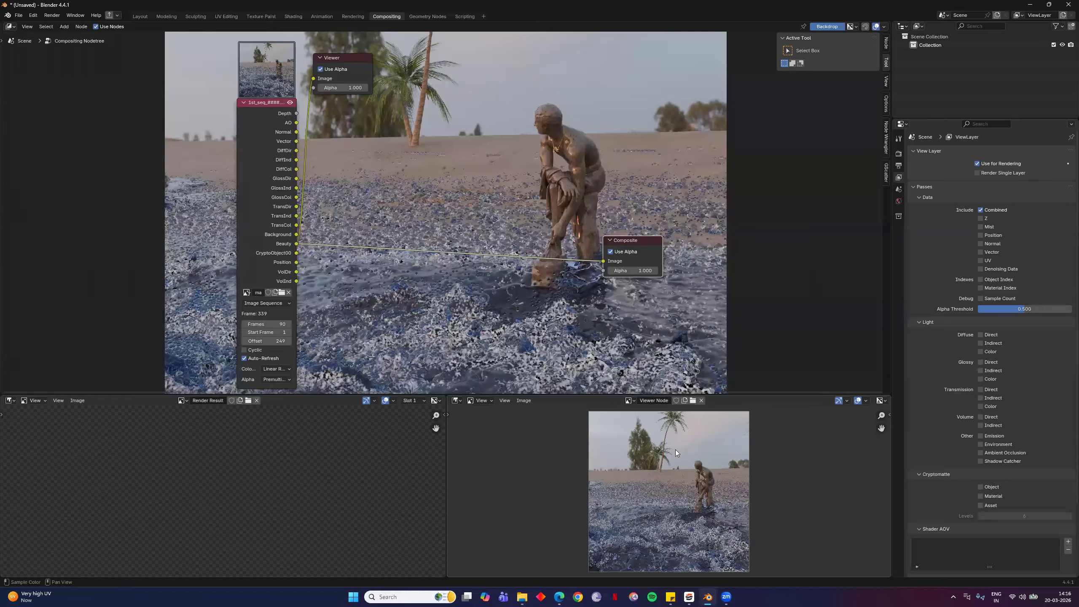
scroll(711, 479, "up", 1)
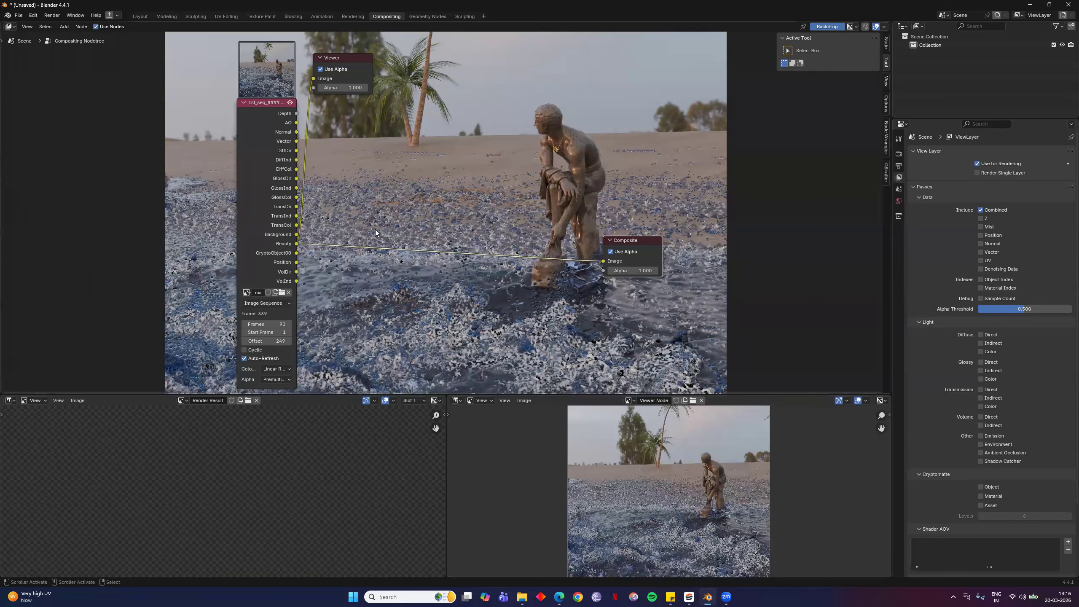
Move the Viewer node away from the image sequence node and join the two Image Editors into one slightly taller Viewer Node area
left_click_drag(352, 58, 577, 94)
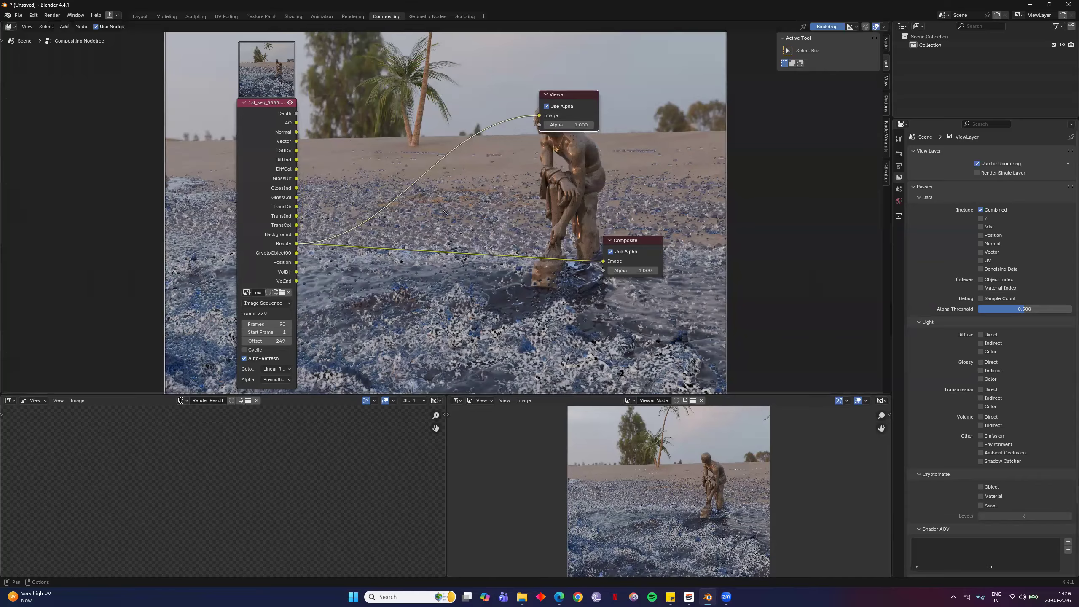
left_click(180, 400)
key("F3")
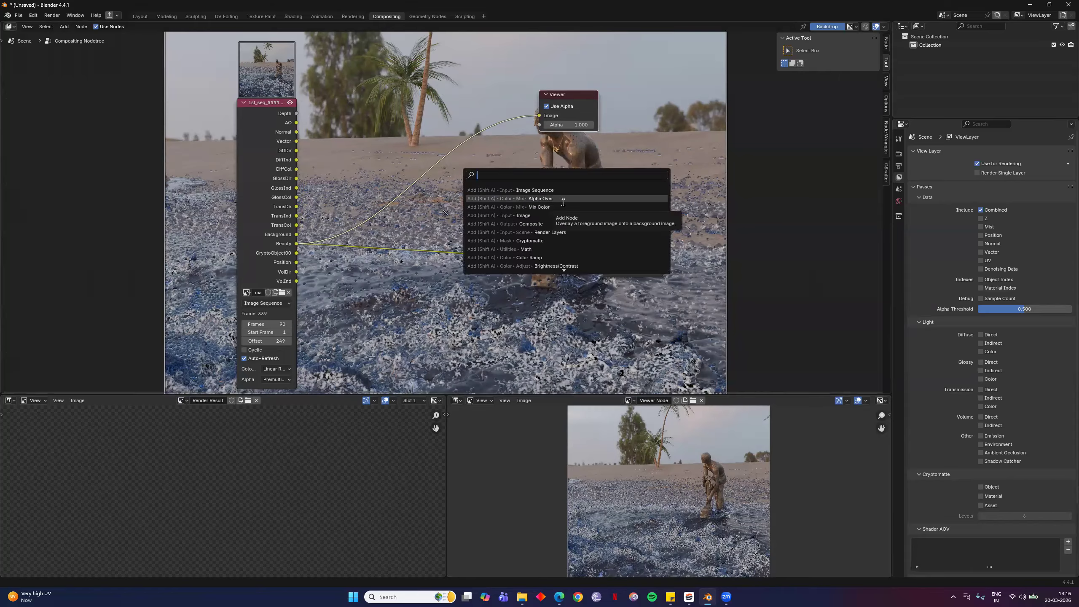
right_click(445, 491)
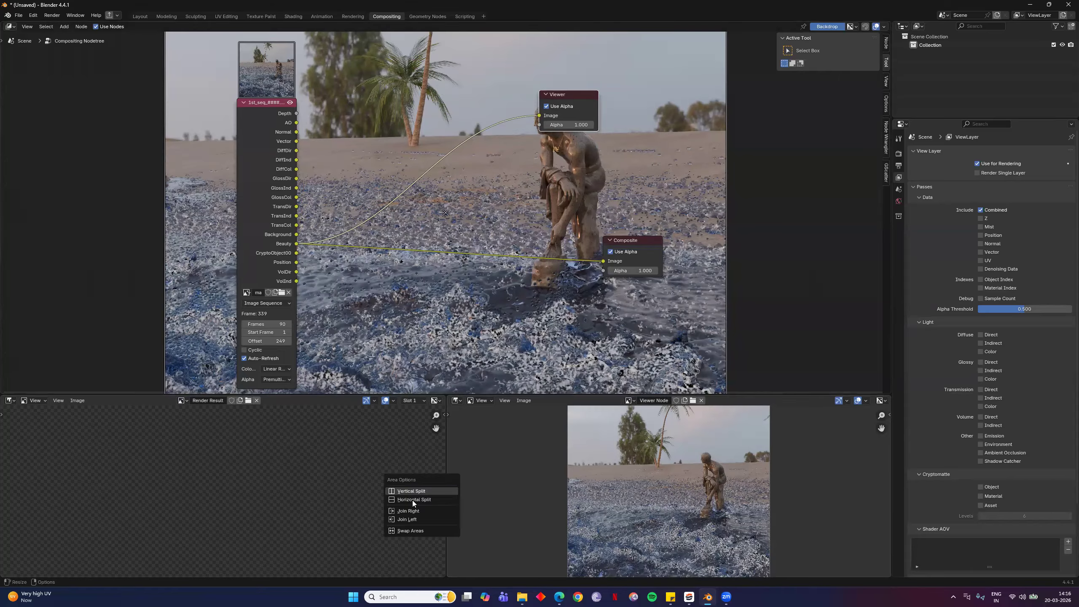
left_click(415, 522)
left_click_drag(551, 394, 552, 374)
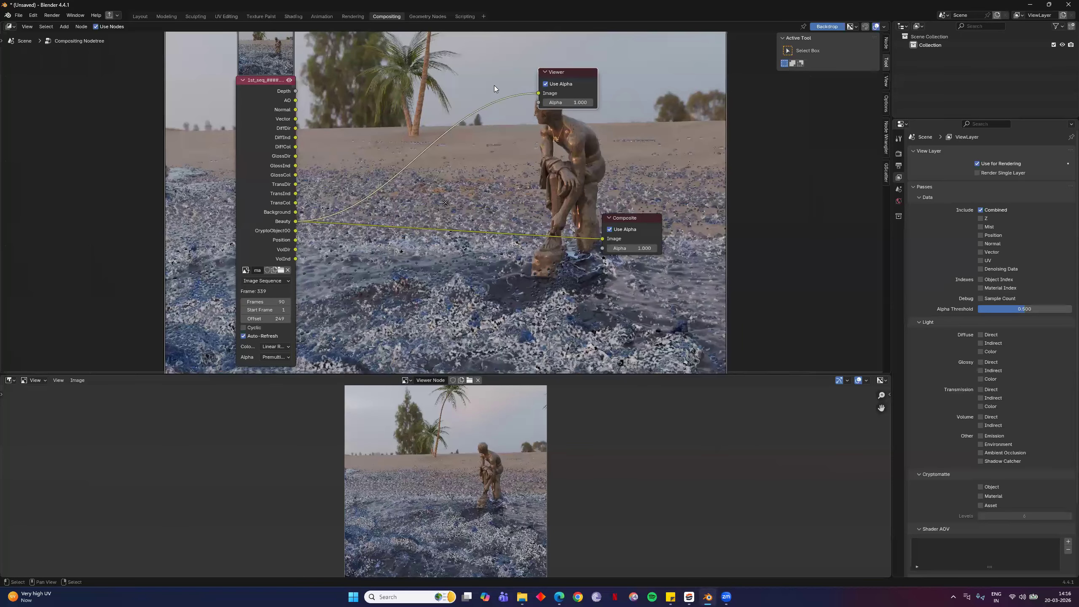
Route the Beauty links to the Viewer and Composite nodes through one shared reroute, and arrange both nodes neatly after it
mouse_move(490, 74)
right_mouse_down("shift")
mouse_move(527, 292)
mouse_move(520, 365)
right_mouse_up("shift")
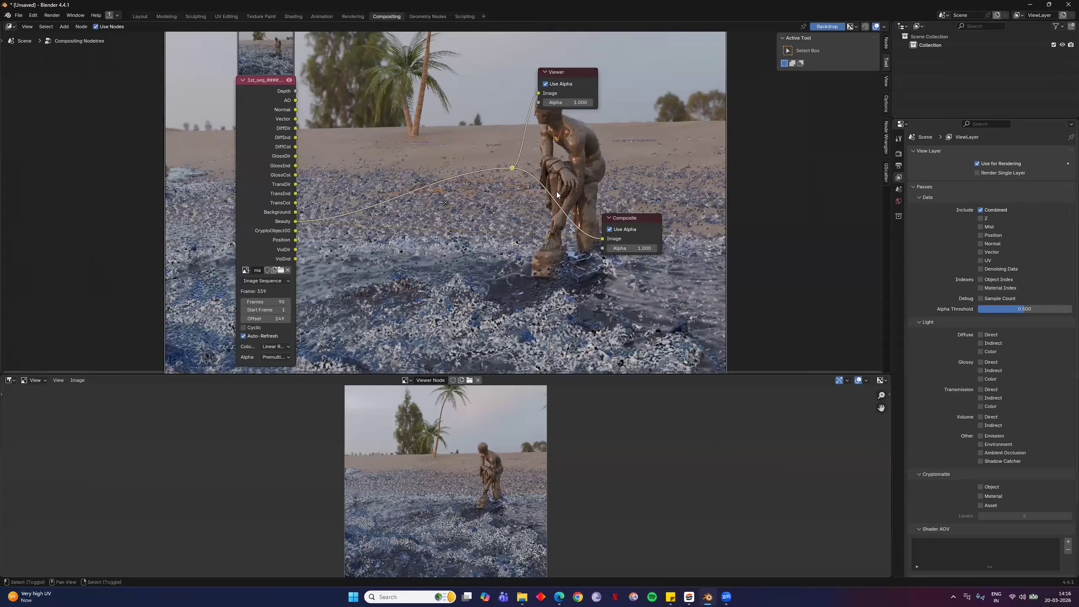
left_click_drag(571, 75, 696, 156)
left_click_drag(669, 162, 651, 144)
left_click_drag(609, 231, 650, 215)
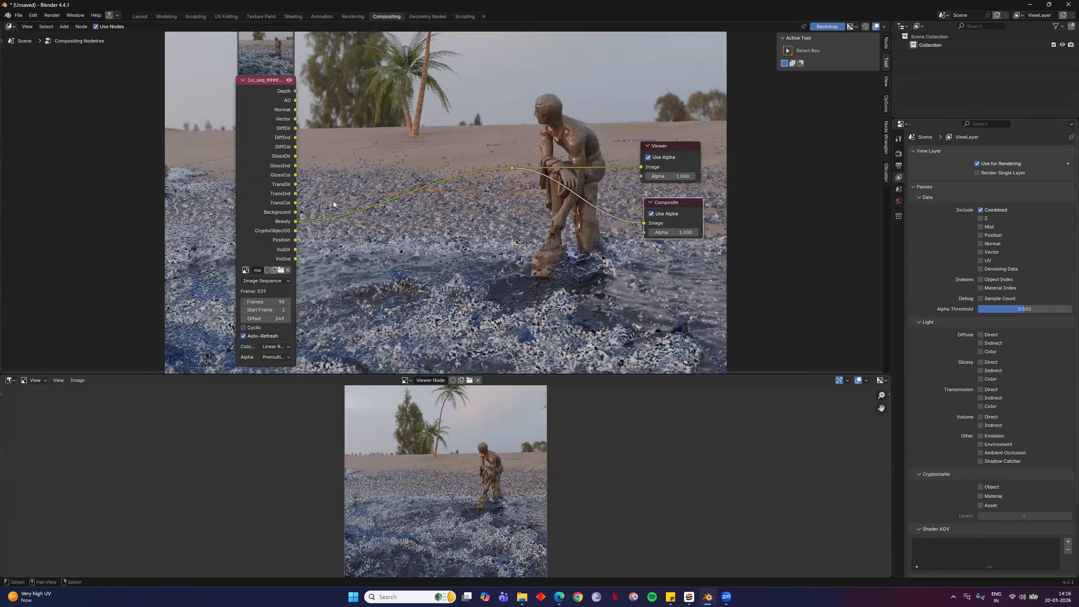
scroll(453, 203, "up", 1)
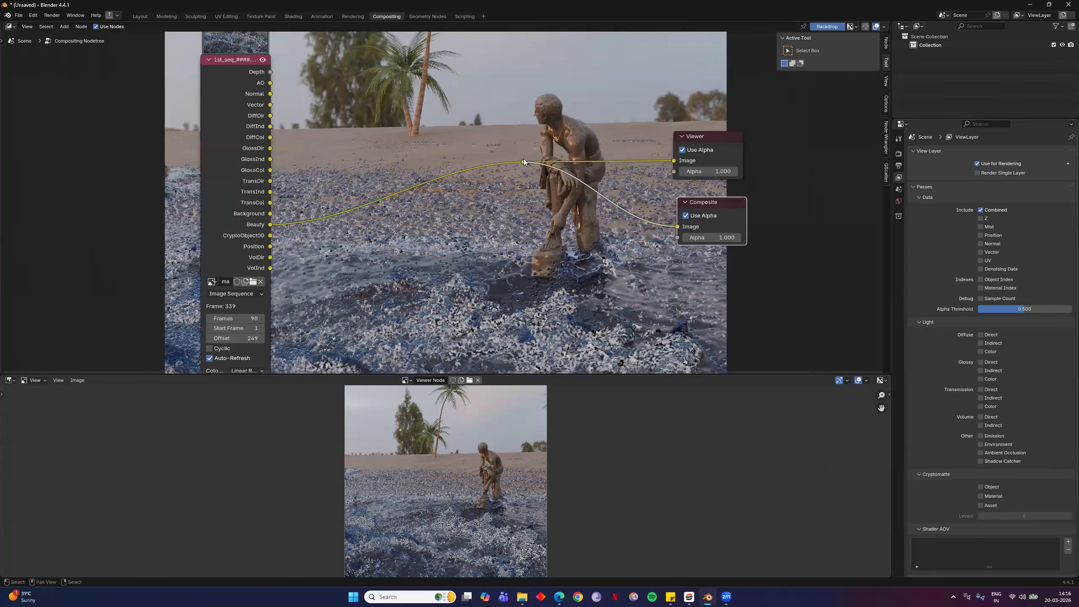
left_click(525, 164)
key("g")
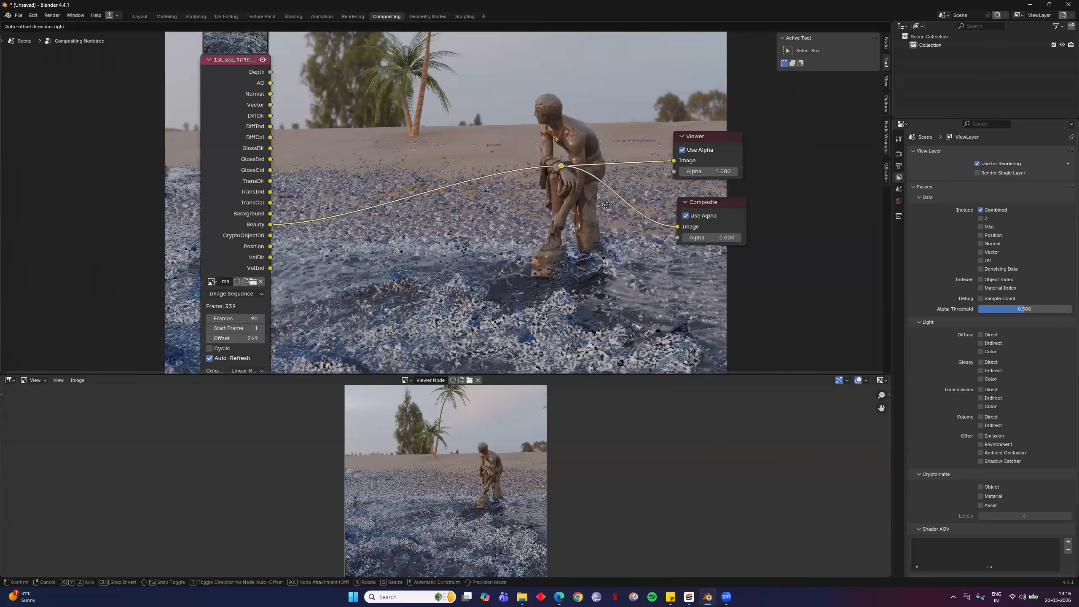
left_click(619, 211)
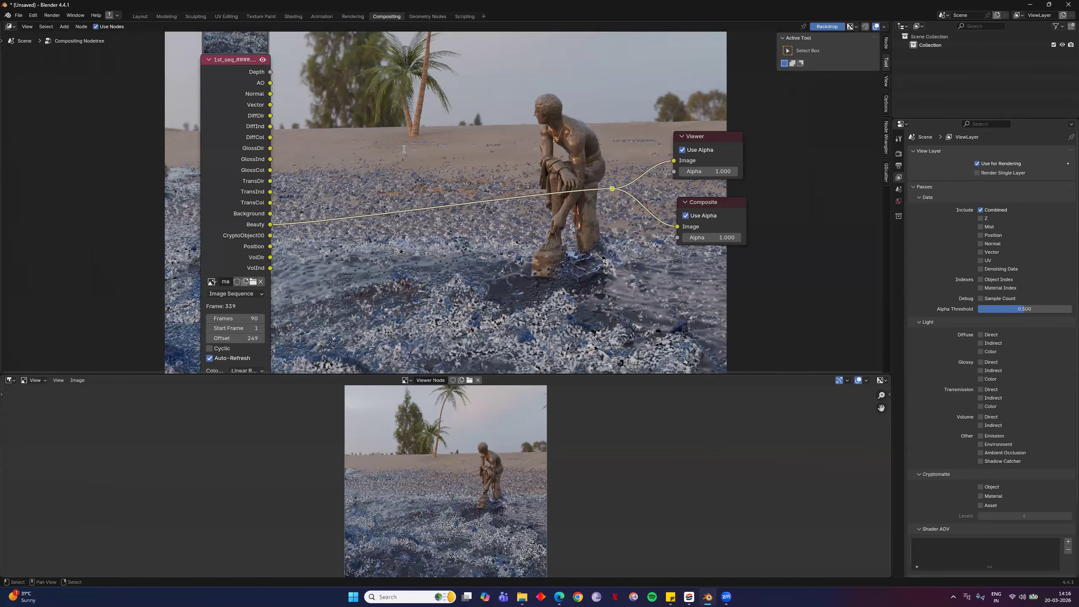
key("F3")
left_click(505, 172)
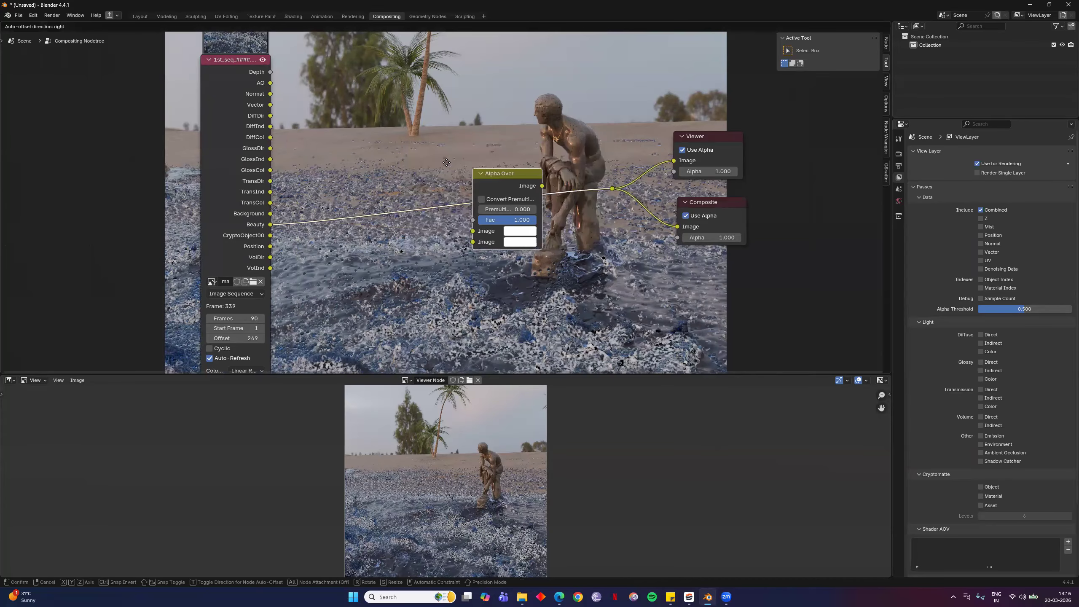
left_click(459, 148)
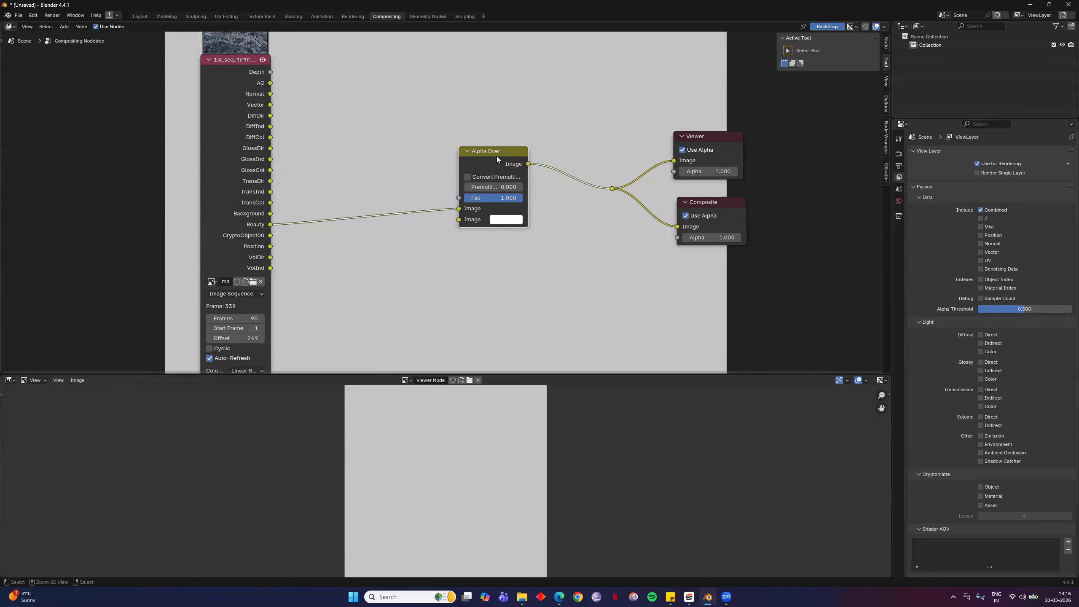
key("ctrl+x")
Insert a Mix Color node between the Beauty pass and the reroute, and set its blending mode to Add
key("F3")
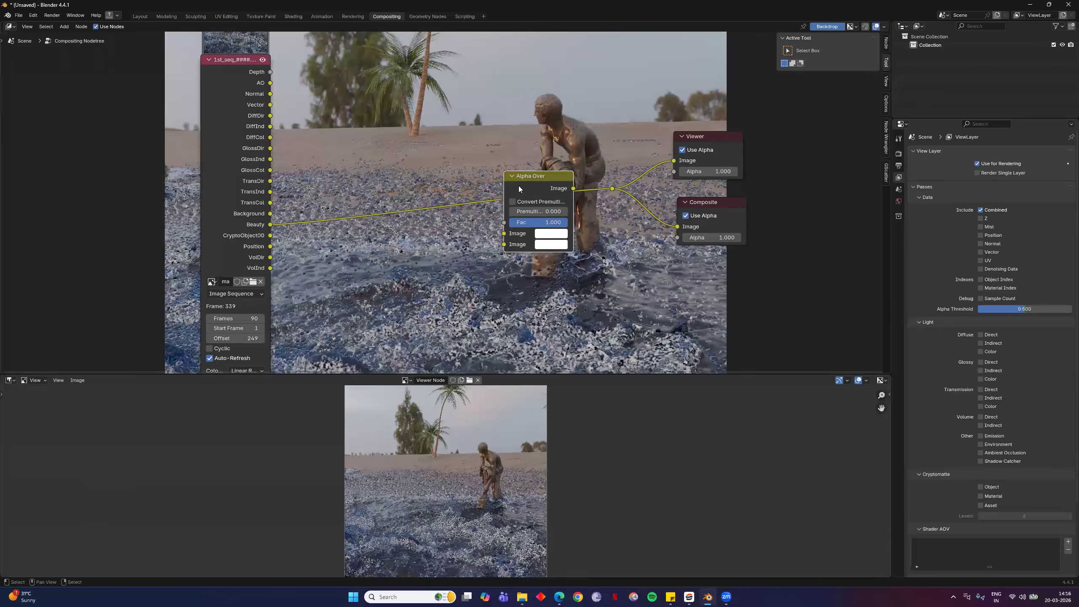
type("mix color")
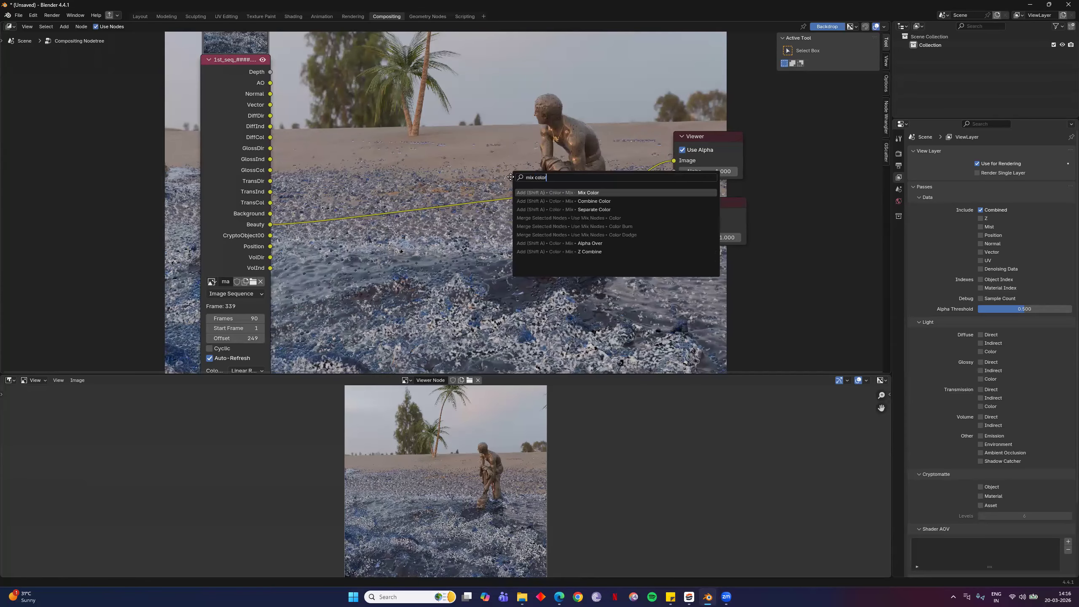
key("Return")
left_click(519, 188)
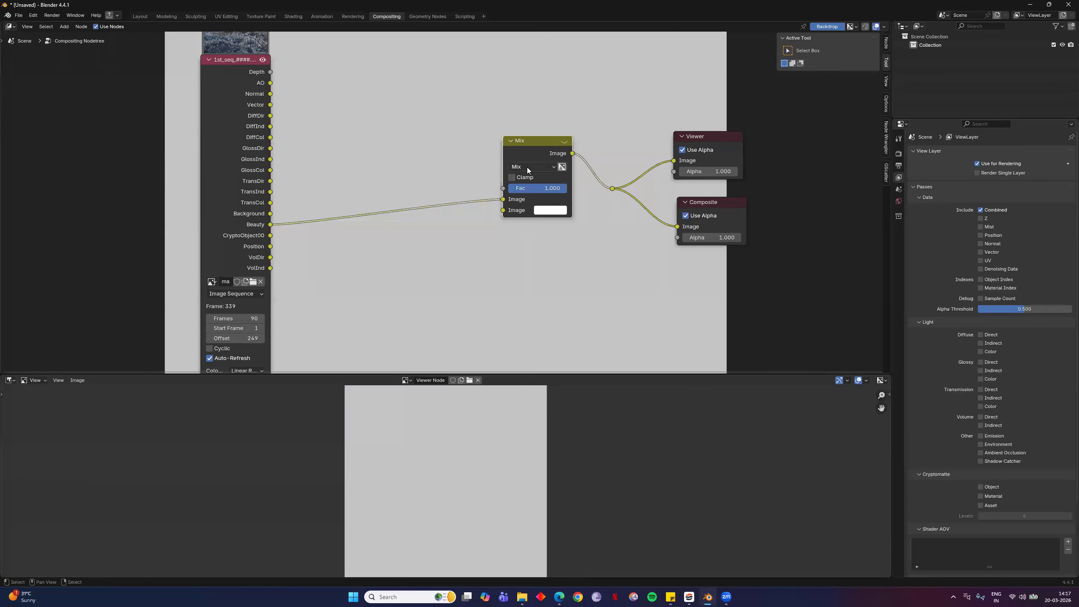
left_click(534, 167)
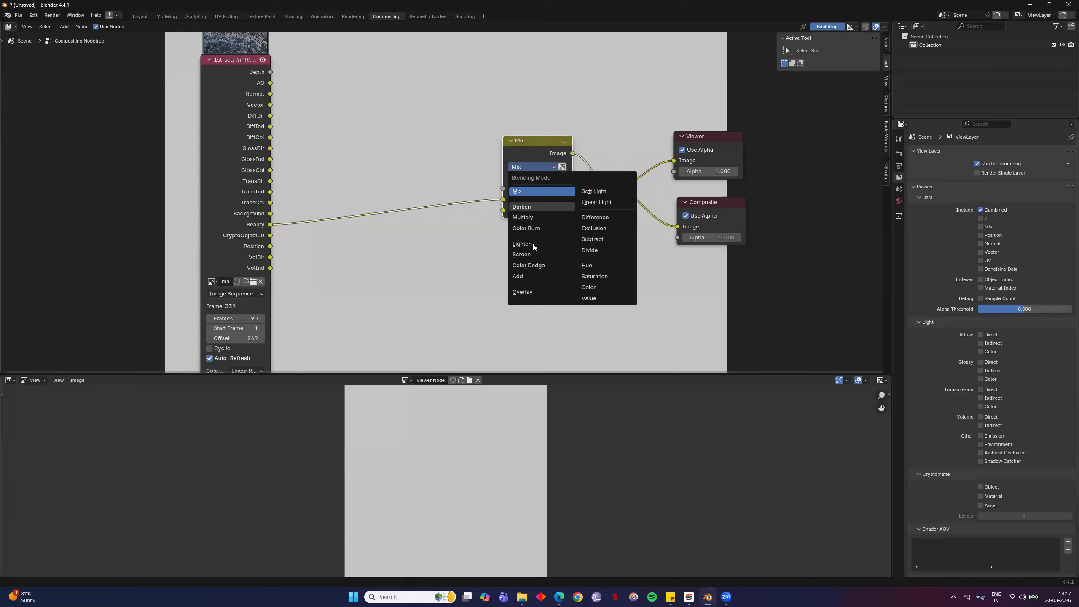
left_click(537, 275)
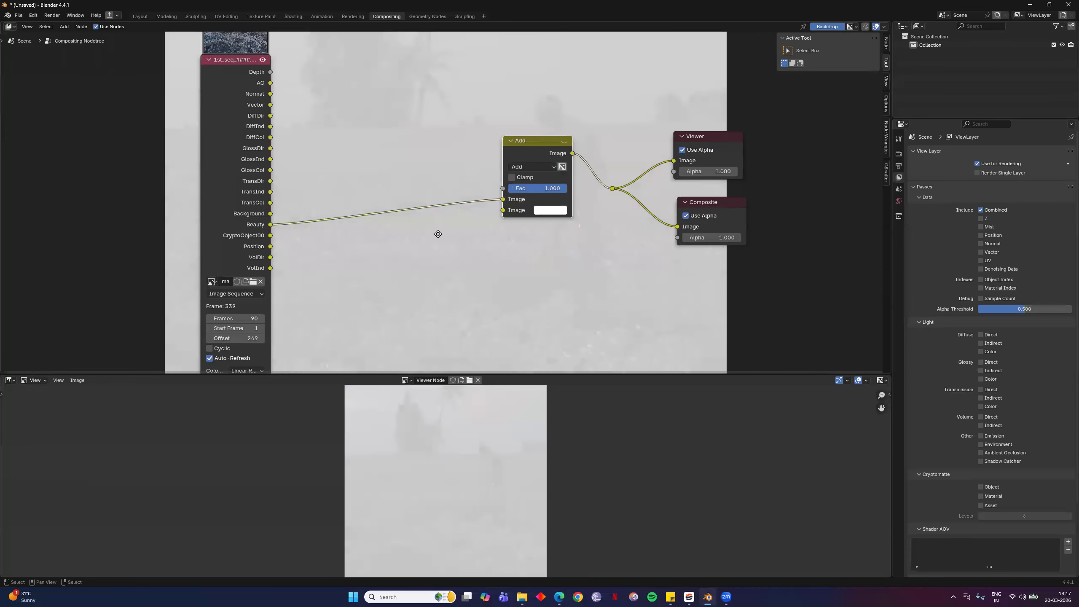
Connect the Depth pass to the Fac input of the color Add node
middle_click_drag(438, 234, 432, 259)
left_click_drag(264, 101, 499, 215)
left_click_drag(549, 270, 548, 270)
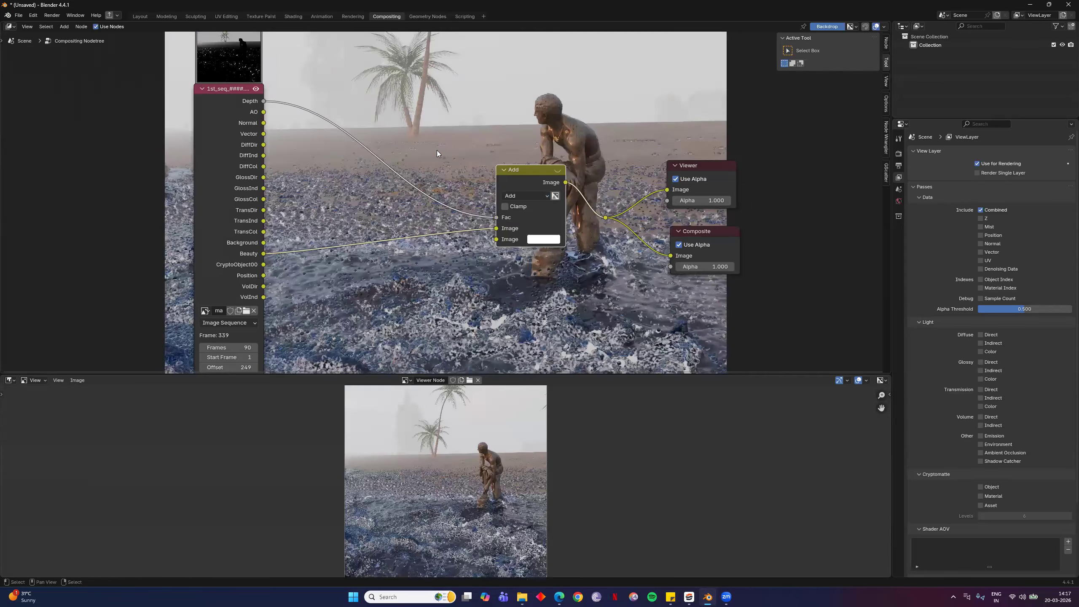
Insert a Math node on the link between the Depth pass and the color Add node's Fac input
middle_click_drag(596, 156, 494, 169)
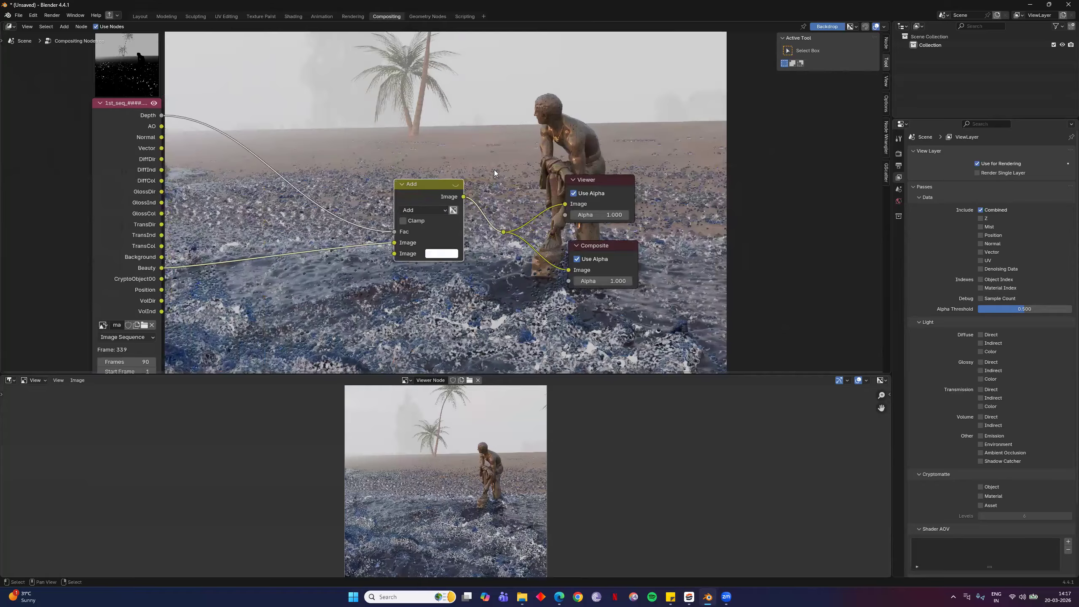
scroll(323, 150, "up", 1)
key("F3")
type("math")
left_click(399, 165)
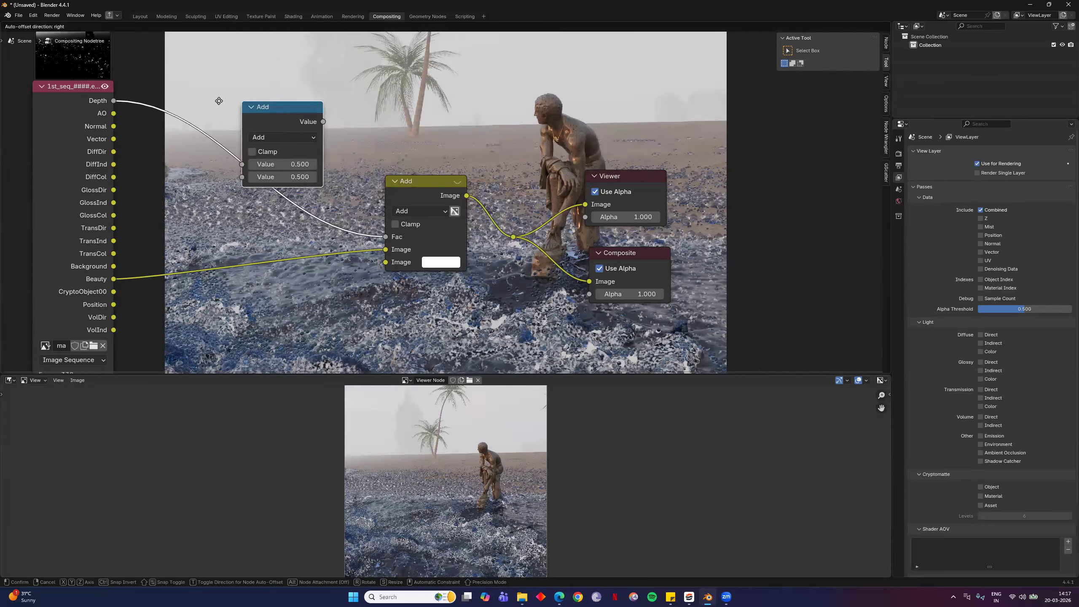
left_click(196, 101)
middle_click_drag(294, 196, 322, 217)
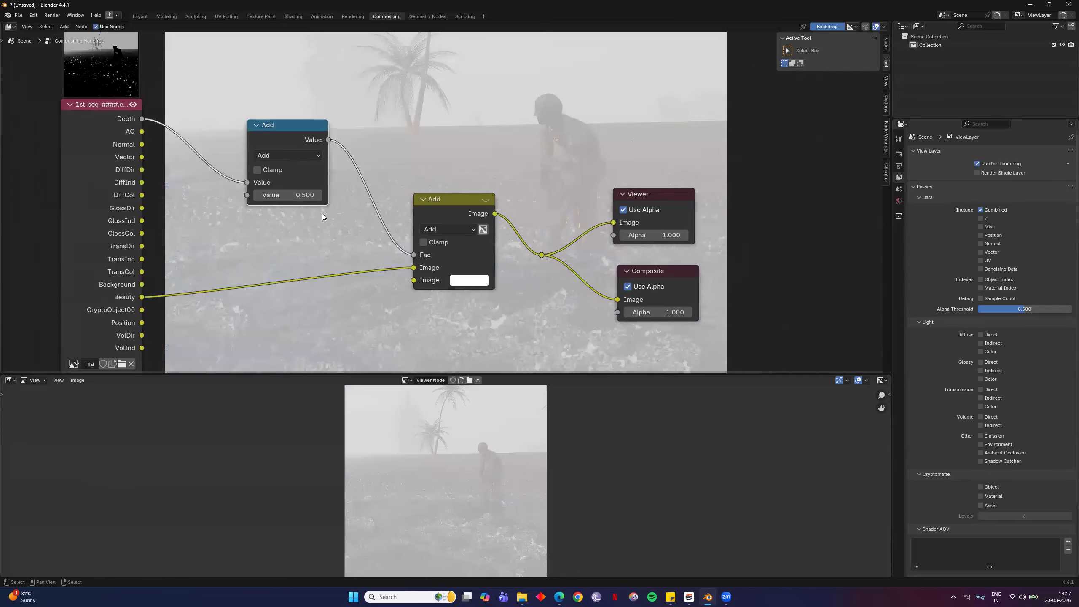
Turn on the color Add node's preview and change the Math node's operation to Multiply
left_click(487, 199)
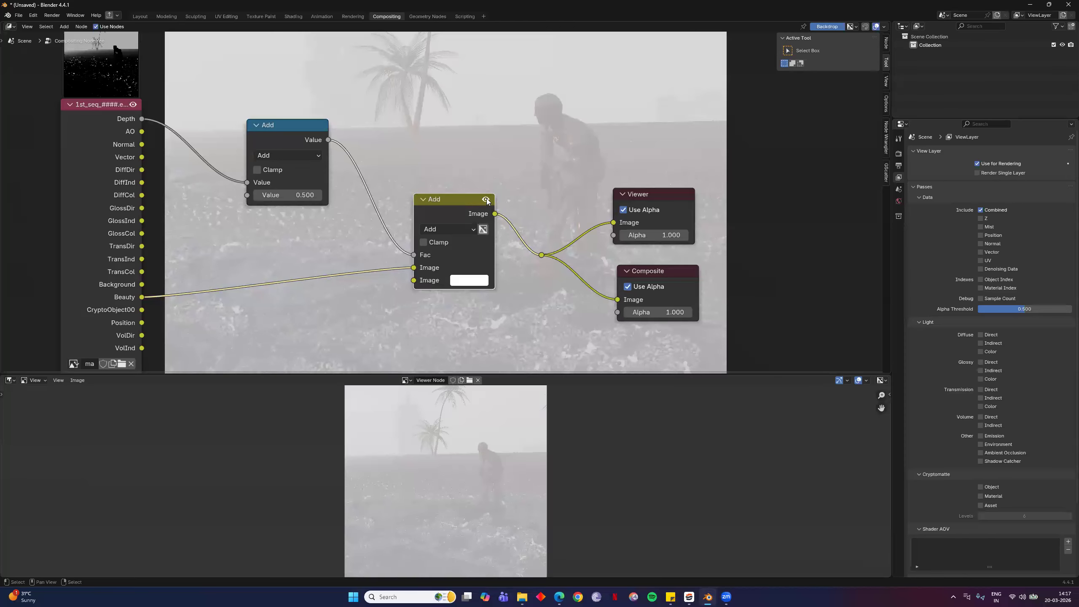
left_click(283, 156)
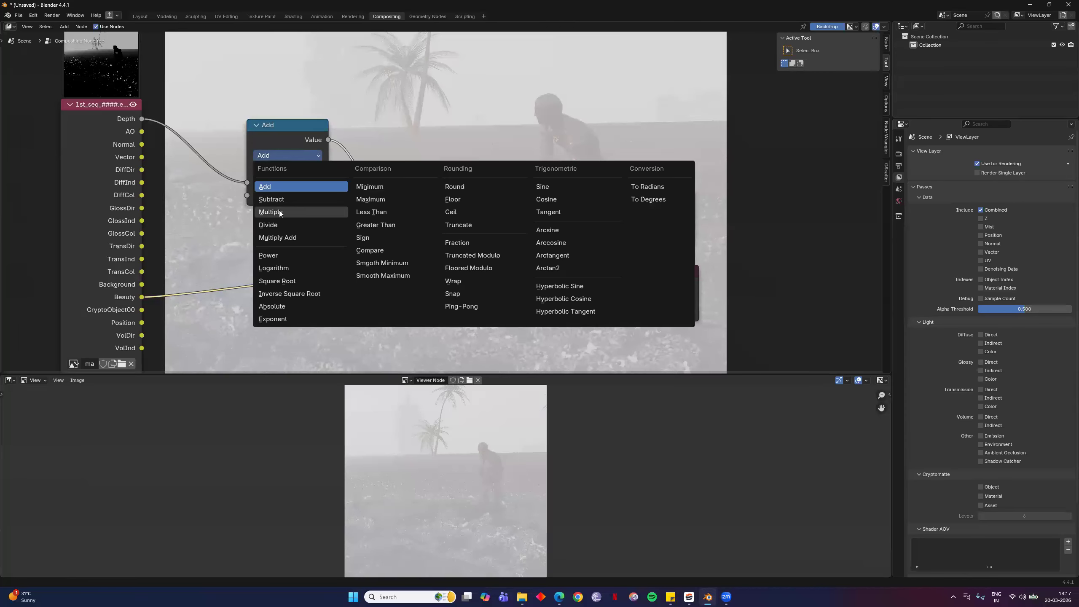
left_click(279, 212)
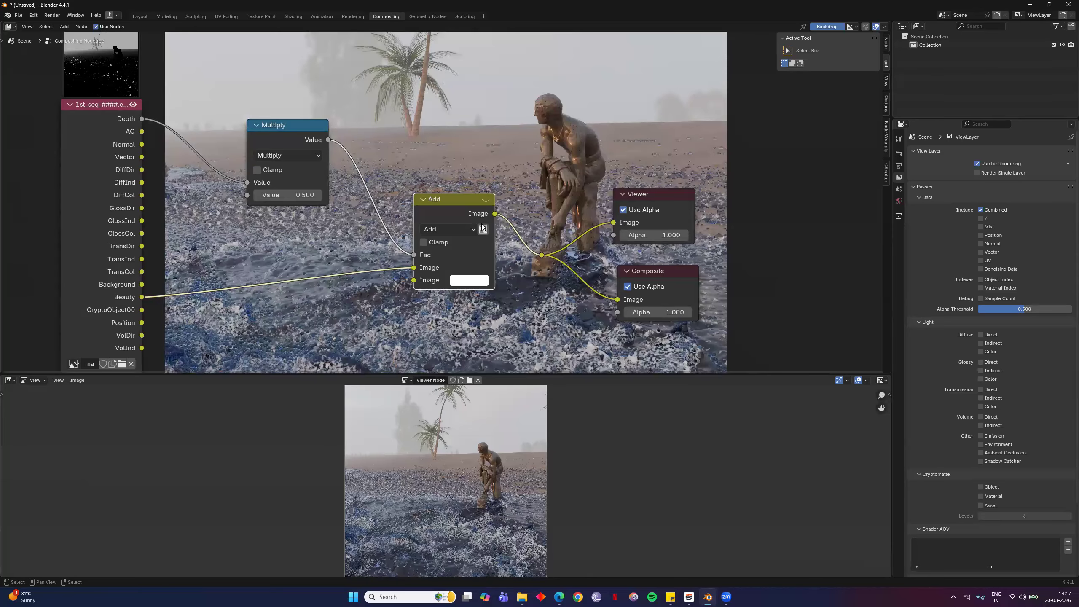
middle_click_drag(487, 200, 490, 179)
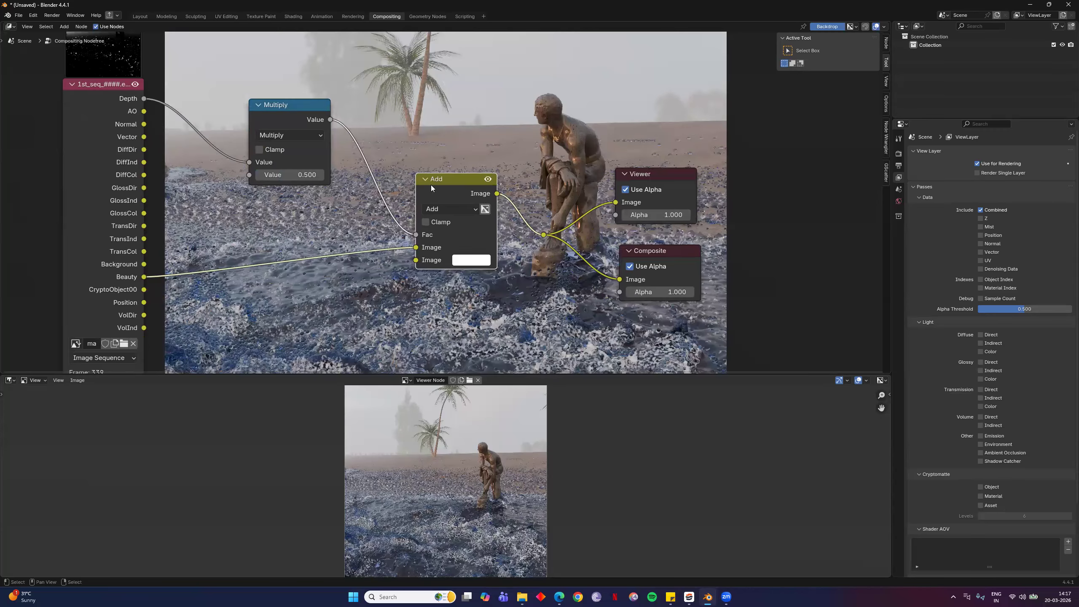
middle_click_drag(451, 172, 473, 193)
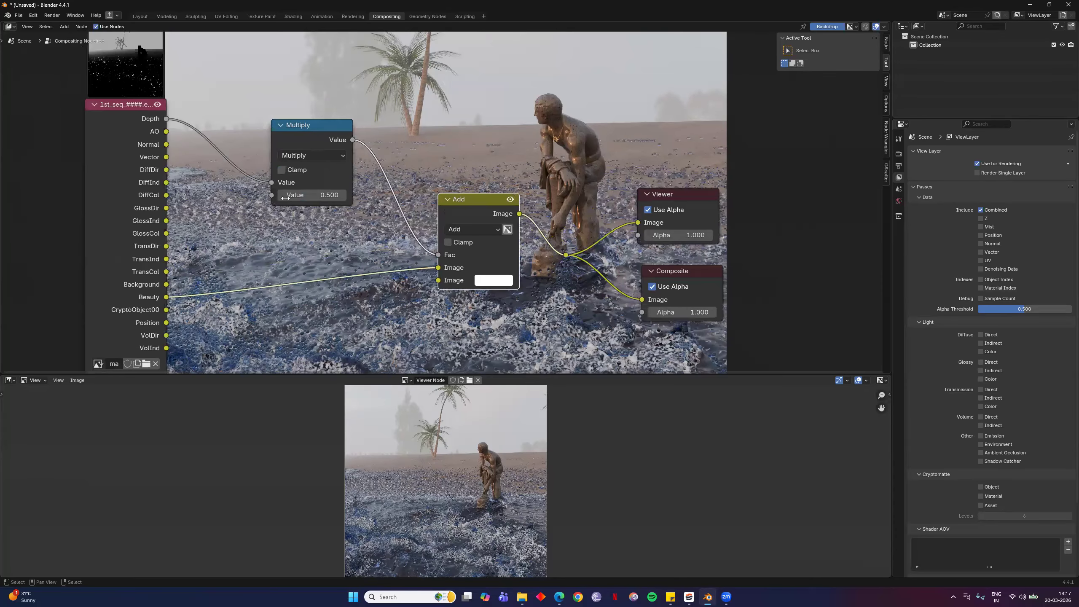
Lower the Multiply node's value to 0.000 to compare the haze, and raise it to 0.300
left_click(284, 197)
left_click(283, 197)
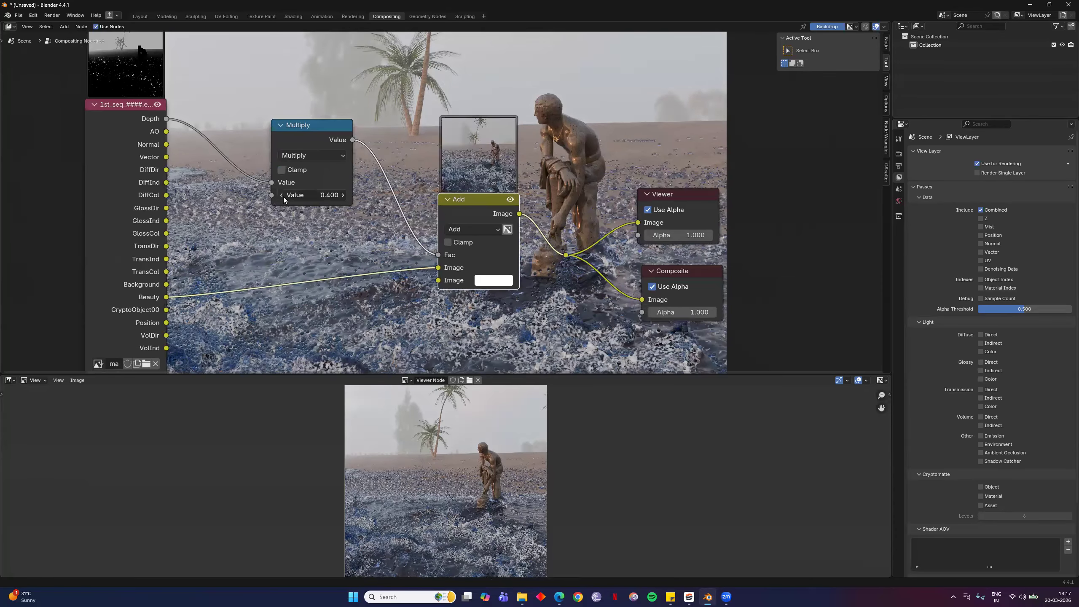
left_click(283, 197)
left_click(283, 196)
left_click(283, 196)
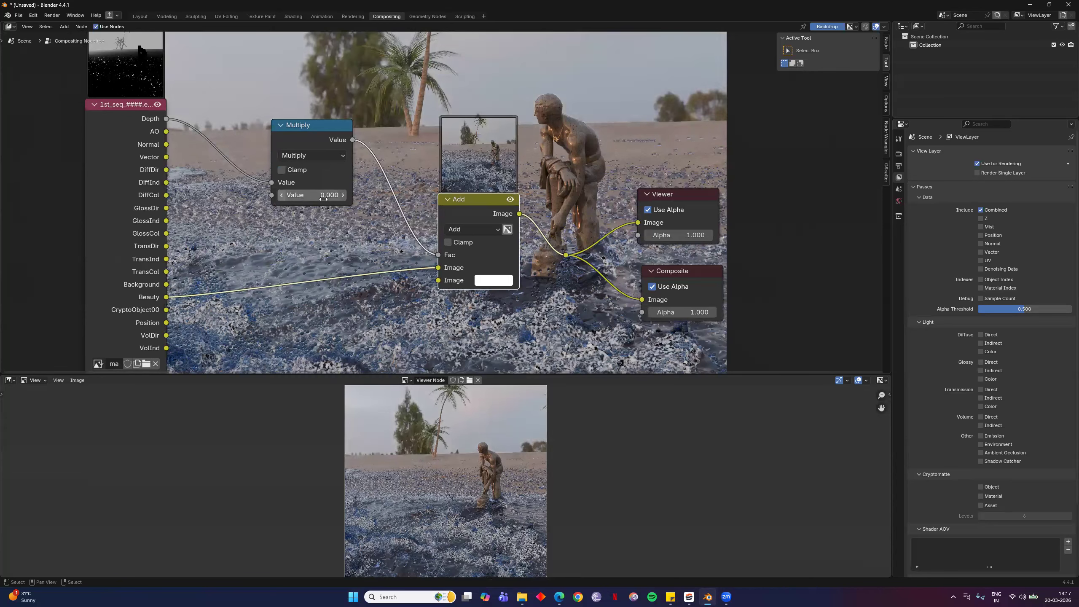
left_click(345, 196)
left_click(345, 196)
left_click(345, 196)
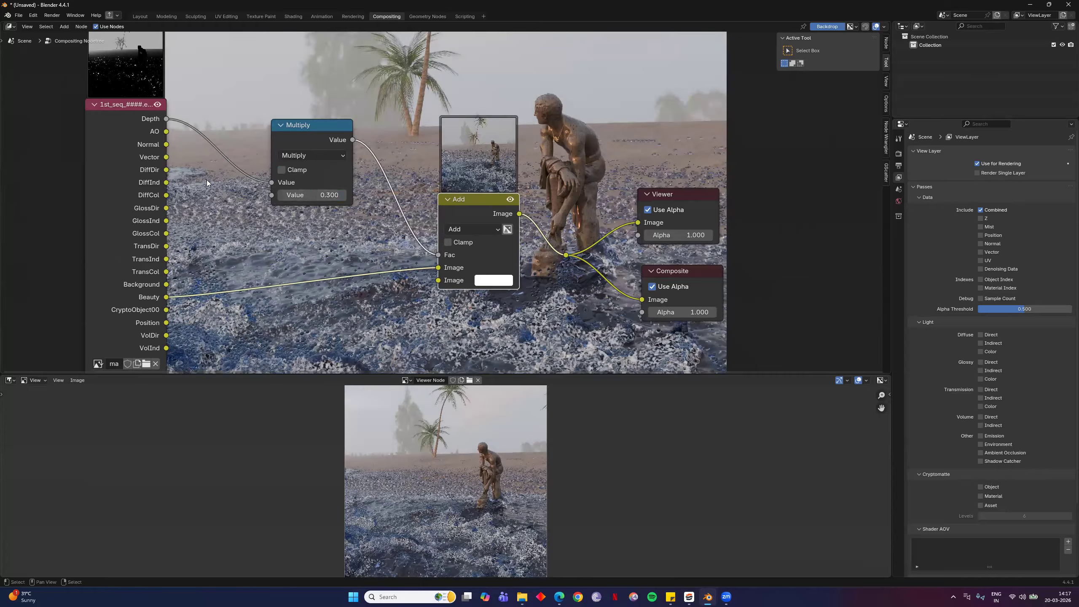
Preview the Depth pass and the AO pass in the viewer to examine them
left_click(170, 119, "ctrl+shift")
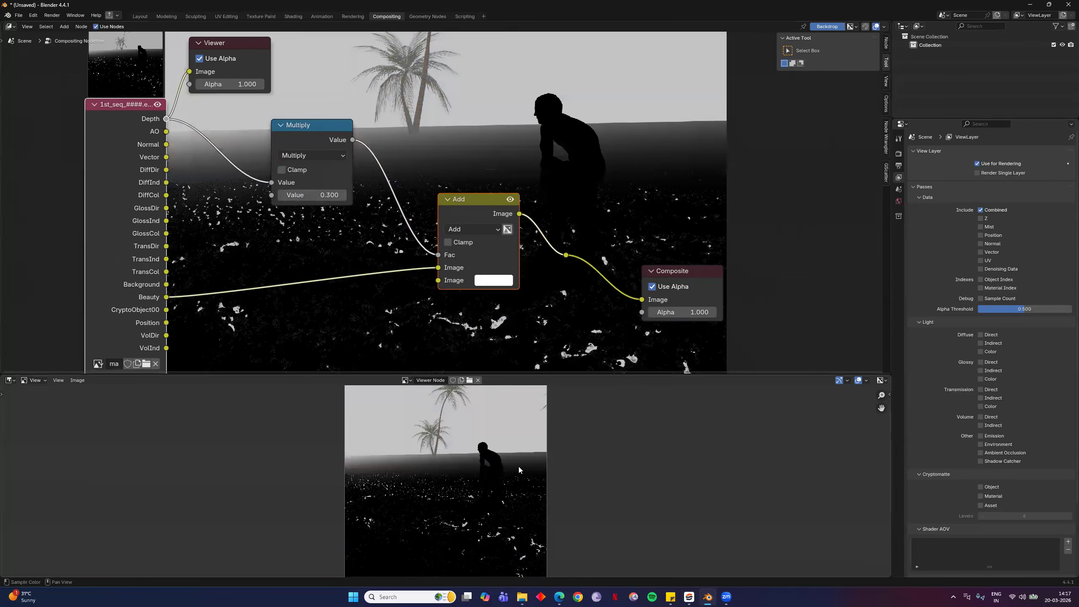
middle_click_drag(514, 485, 511, 493)
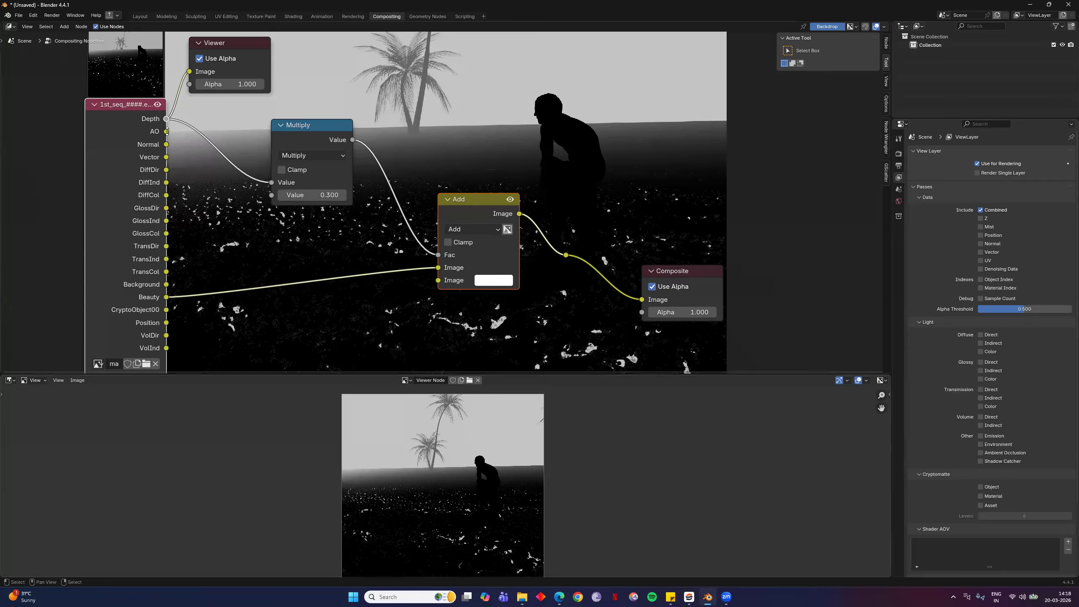
left_click(167, 131, "ctrl+shift")
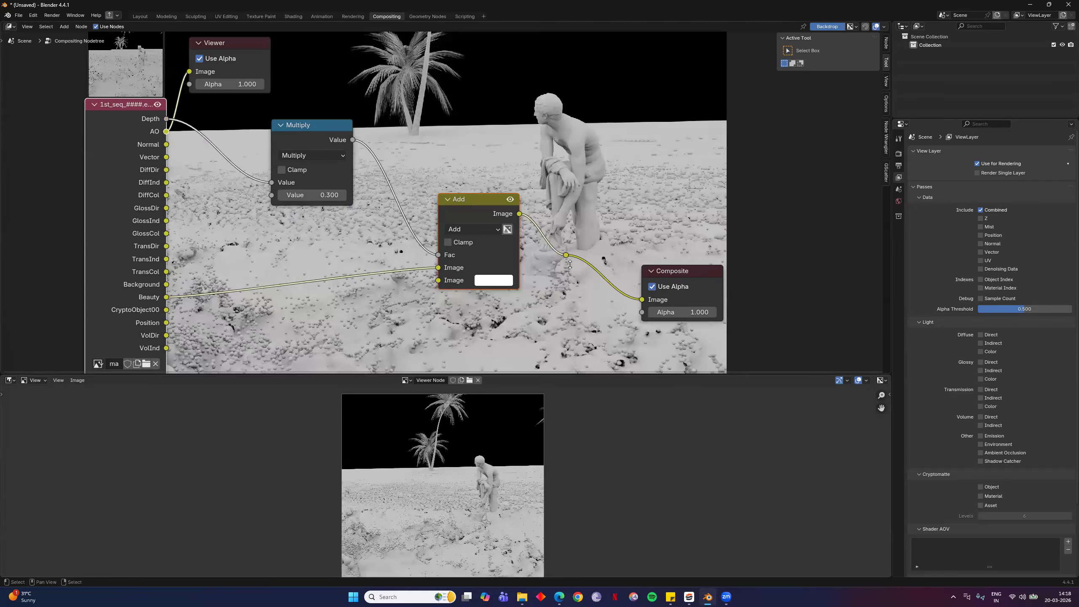
scroll(569, 270, "up", 2)
scroll(569, 270, "down", 2)
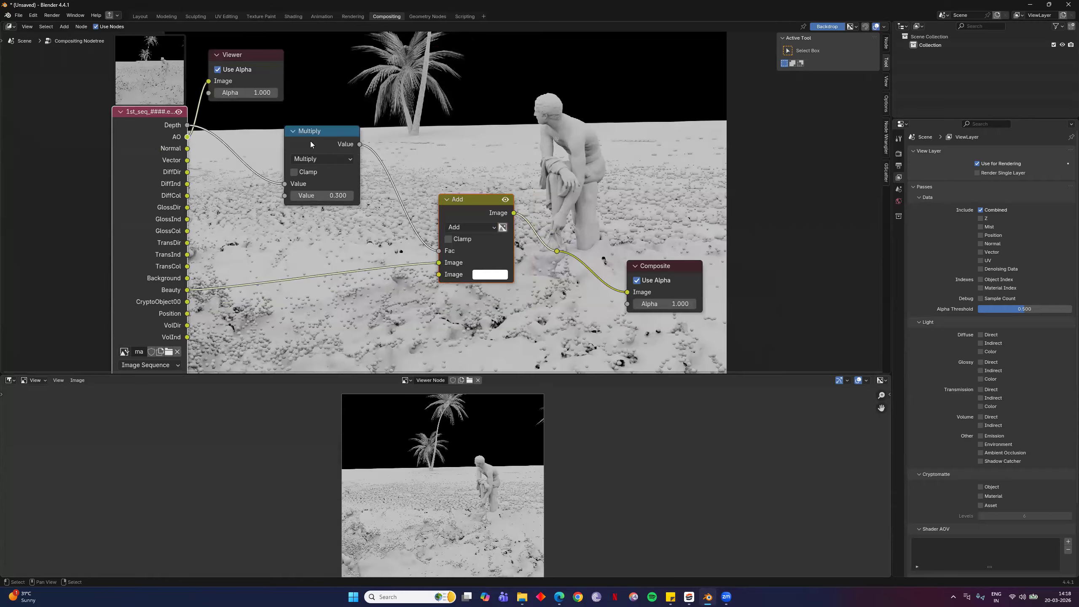
View the reroute's combined output again and set the repositioned Multiply node's value to 0.200
mouse_move(473, 214)
left_mouse_down()
mouse_move(393, 215)
mouse_move(460, 230)
left_mouse_up()
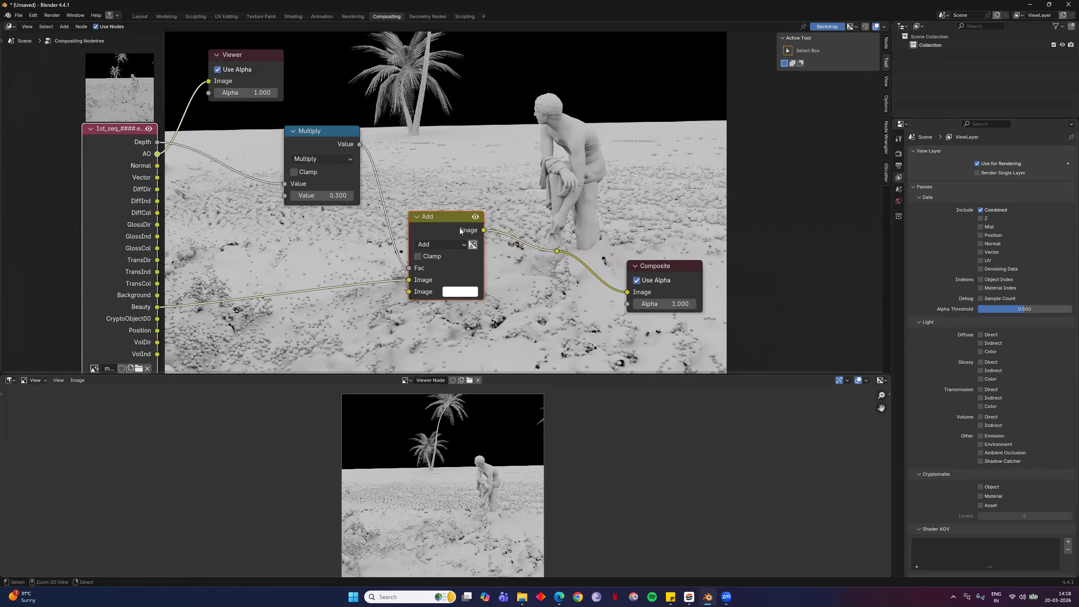
left_click(555, 250, "ctrl+shift")
left_click_drag(320, 136, 269, 128)
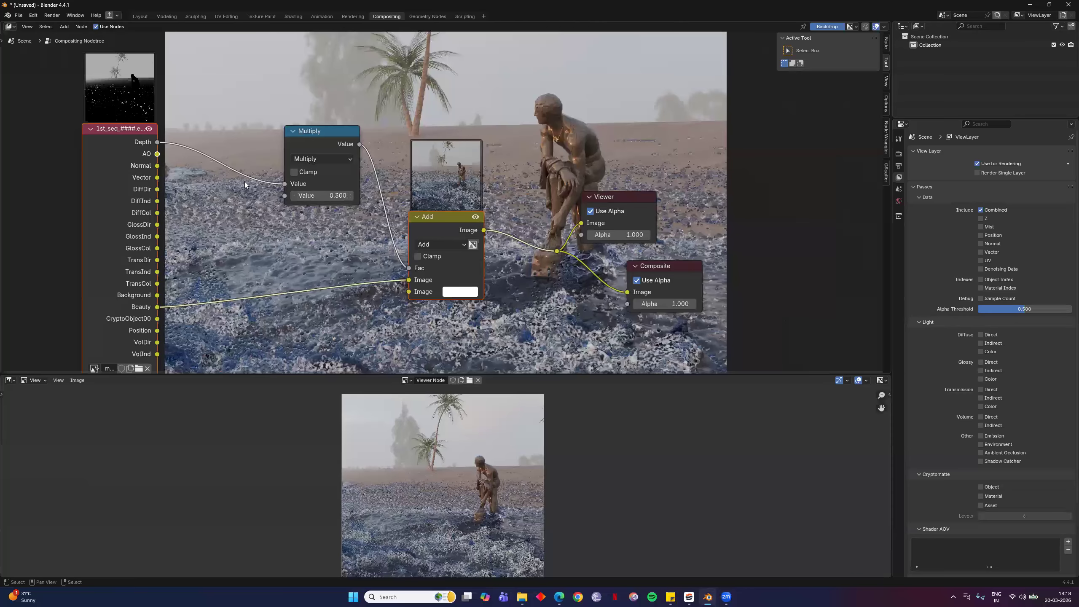
left_click(242, 186)
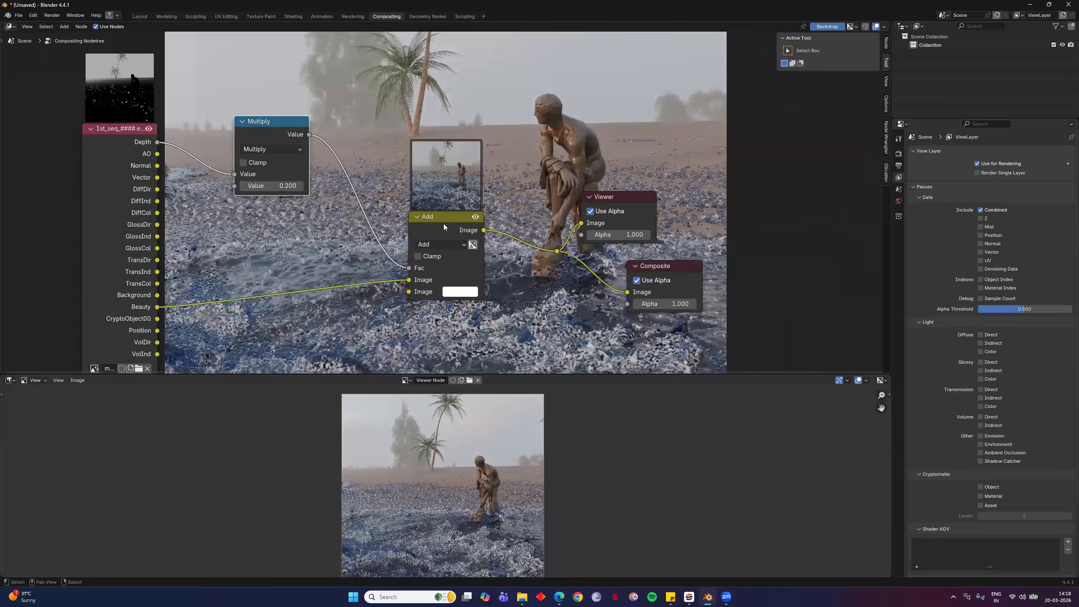
Move the color Add node and the math Multiply node closer to the image sequence node to free space before the Viewer
left_click_drag(444, 225, 363, 220)
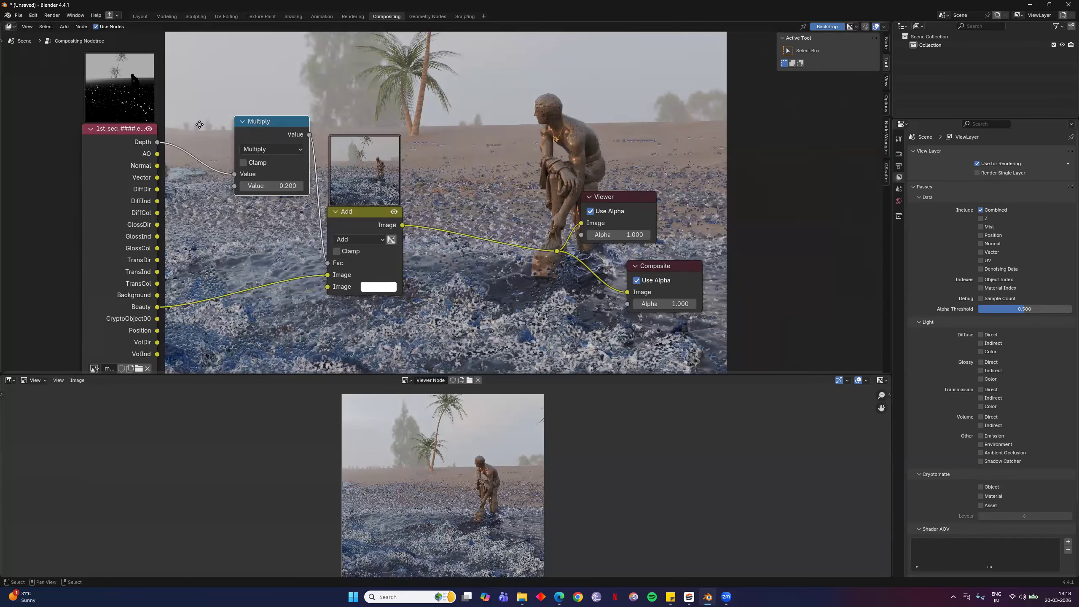
left_click_drag(256, 124, 200, 124)
left_click_drag(365, 216, 320, 200)
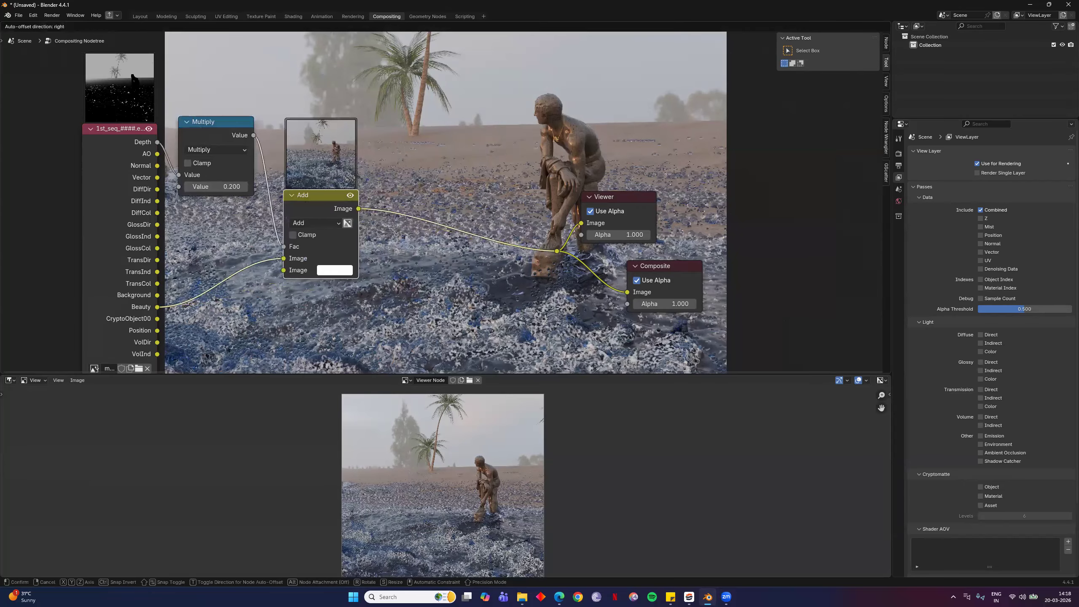
left_click_drag(448, 216, 448, 217)
Insert a Mix Color node on the link between the color Add node and the reroute
key("F3")
type("mix")
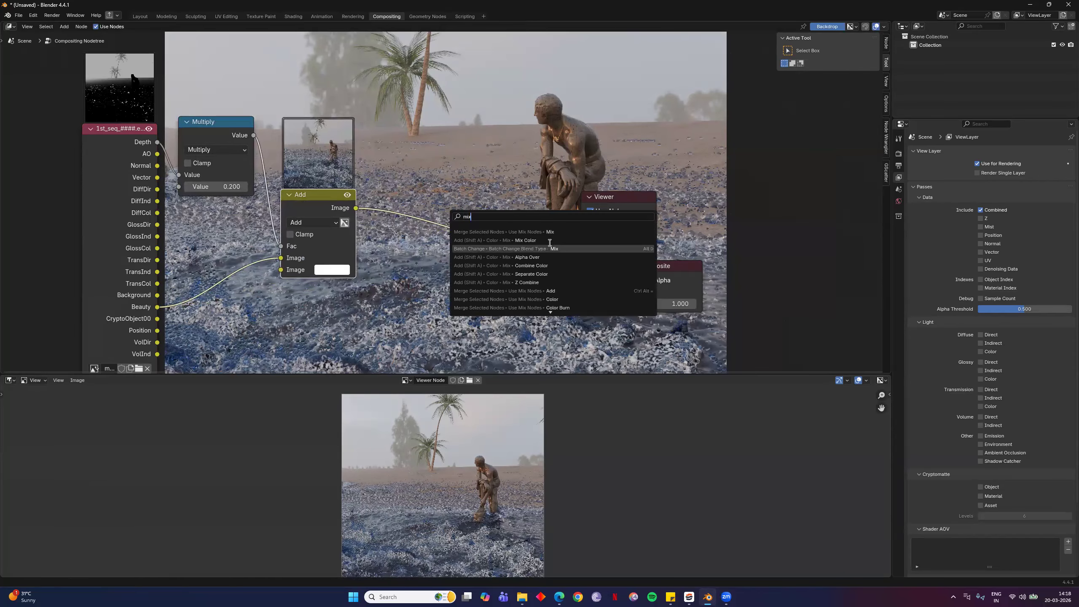
left_click(525, 257)
left_click(437, 250)
Connect the AO pass to the Mix node's second Image input and set its blending mode to Multiply
middle_click_drag(360, 215, 416, 175)
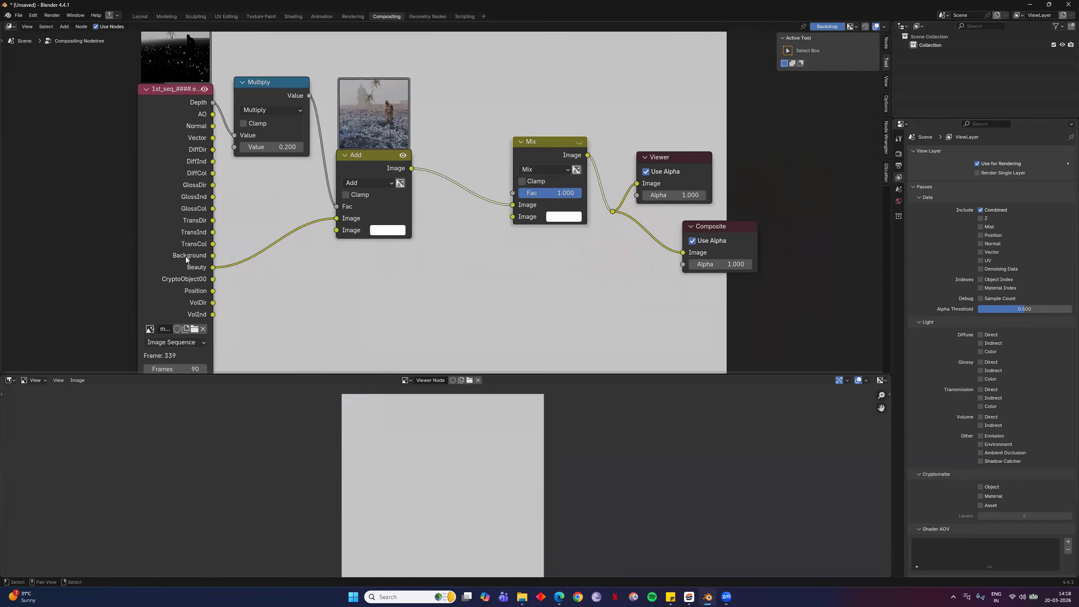
left_click_drag(213, 114, 512, 216)
left_click(555, 170)
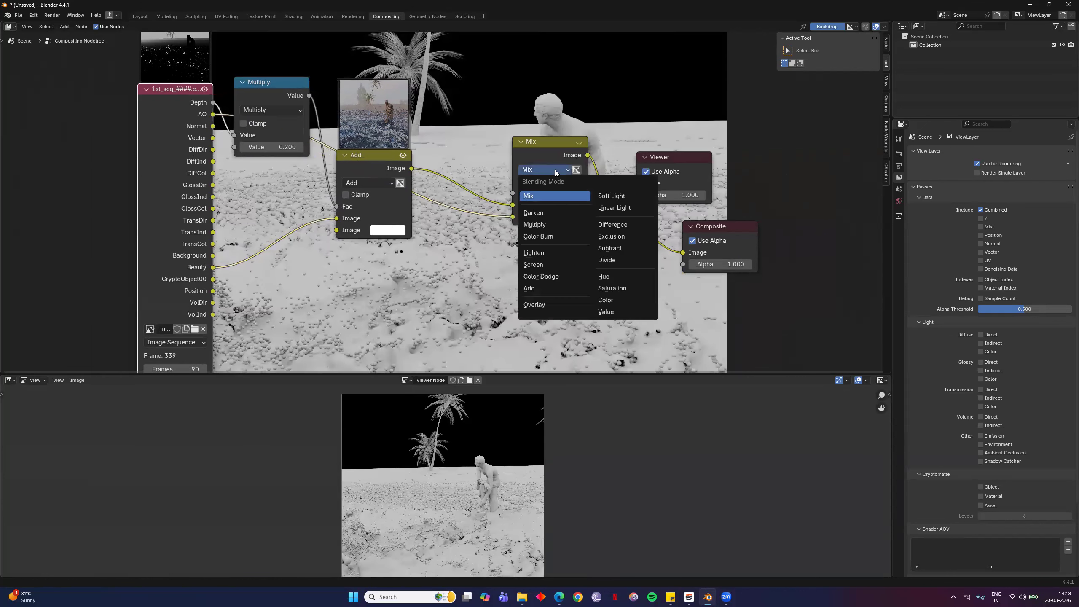
left_click(548, 224)
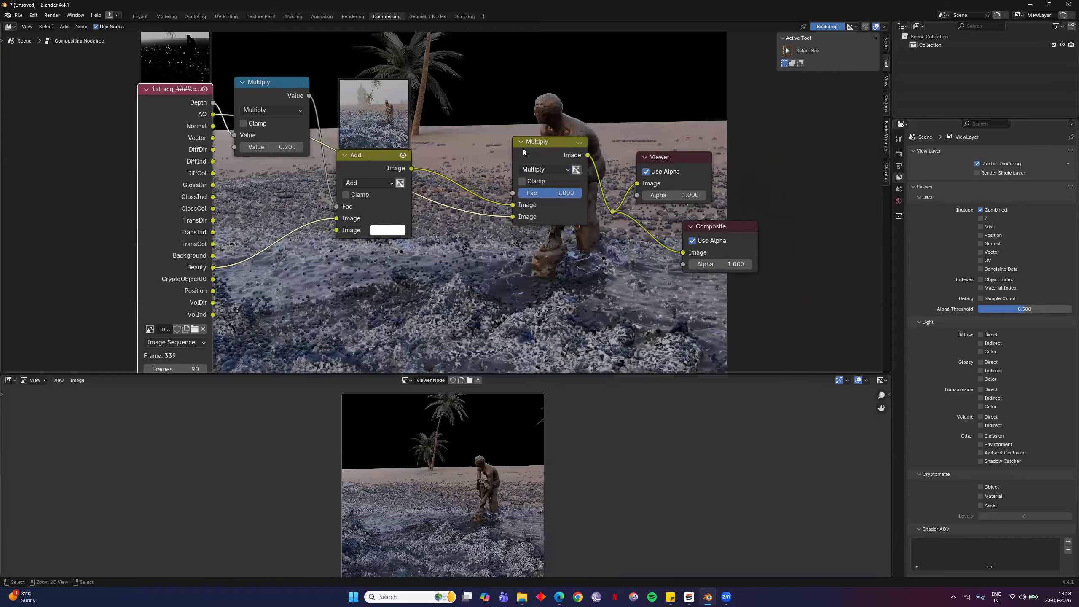
Compare the AO pass with the reroute's combined output in the viewer, and move the Viewer and Composite nodes farther from the reroute
left_click(220, 115, "ctrl+shift")
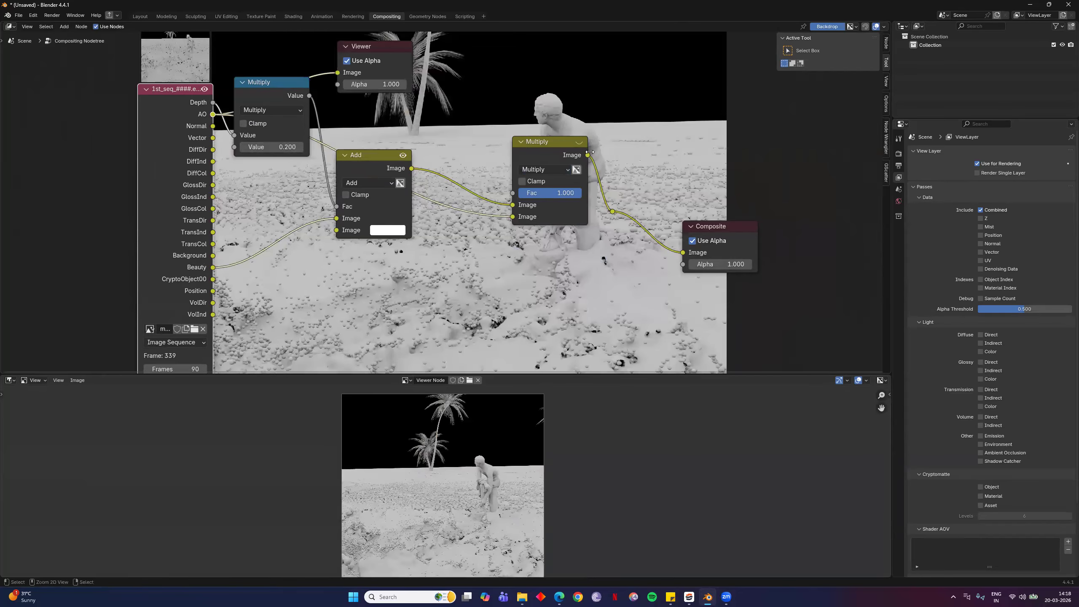
left_click(612, 211, "ctrl+shift")
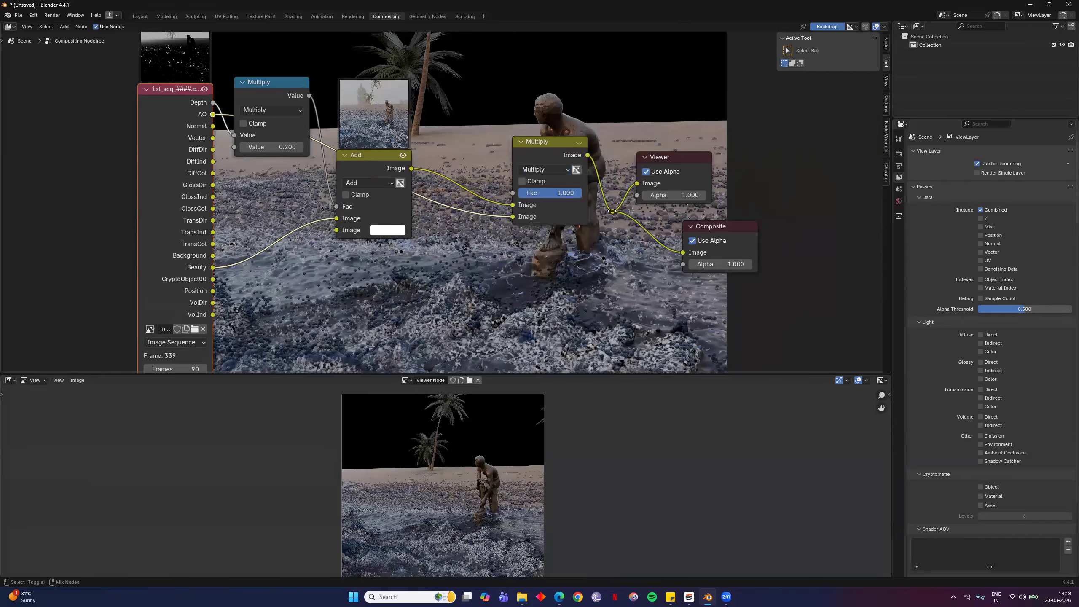
middle_click_drag(539, 258, 431, 242)
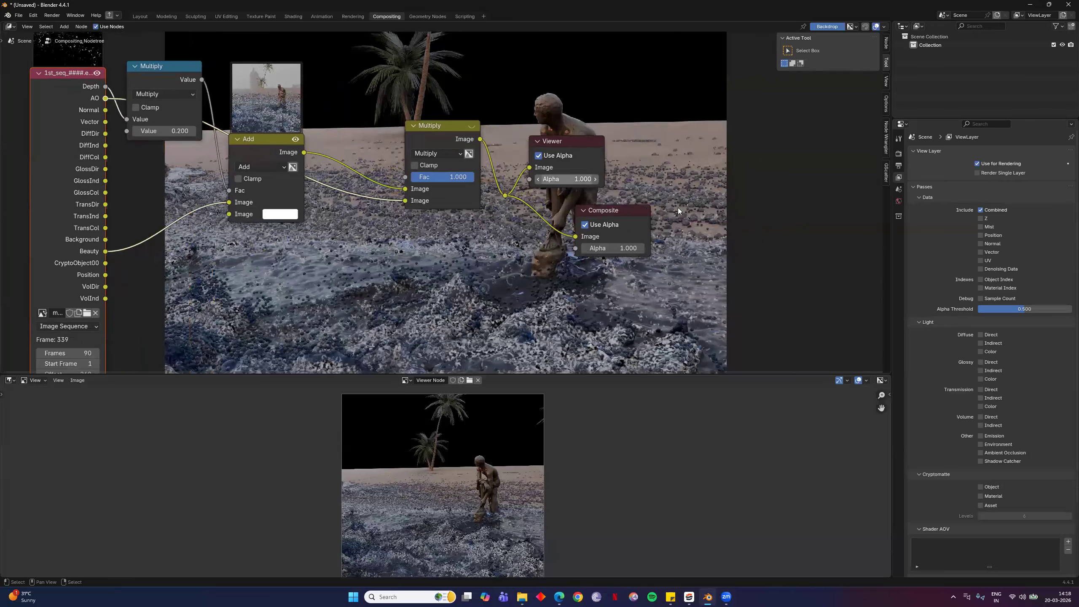
left_click_drag(572, 142, 635, 127)
left_click_drag(606, 212, 678, 207)
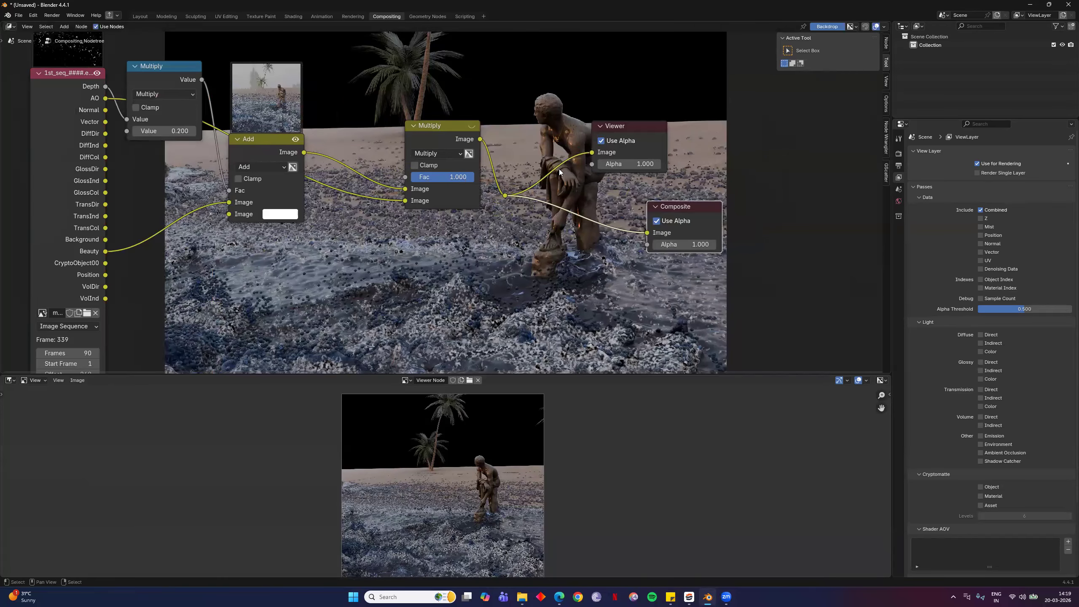
Lower the color Multiply node's factor to 0.000 to compare the AO effect, and raise it to 0.350
mouse_move(465, 177)
left_mouse_down()
mouse_move(413, 177)
mouse_move(468, 177)
left_mouse_up()
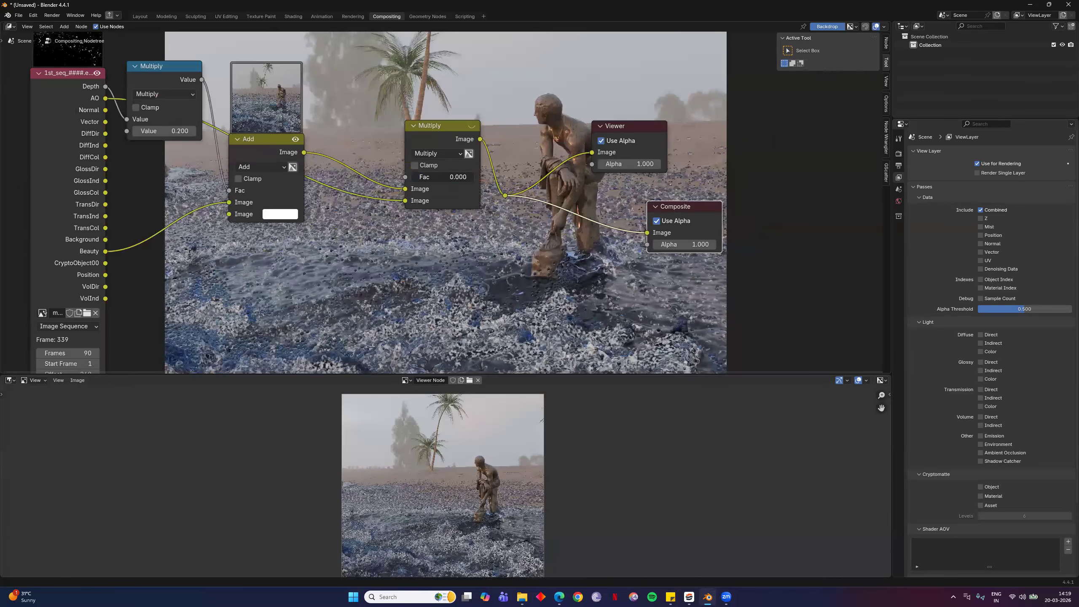
left_click_drag(467, 176, 433, 177)
Check the AO pass against the reroute's combined output and set the color Multiply node's factor to 0.658
left_click(111, 102, "ctrl+shift")
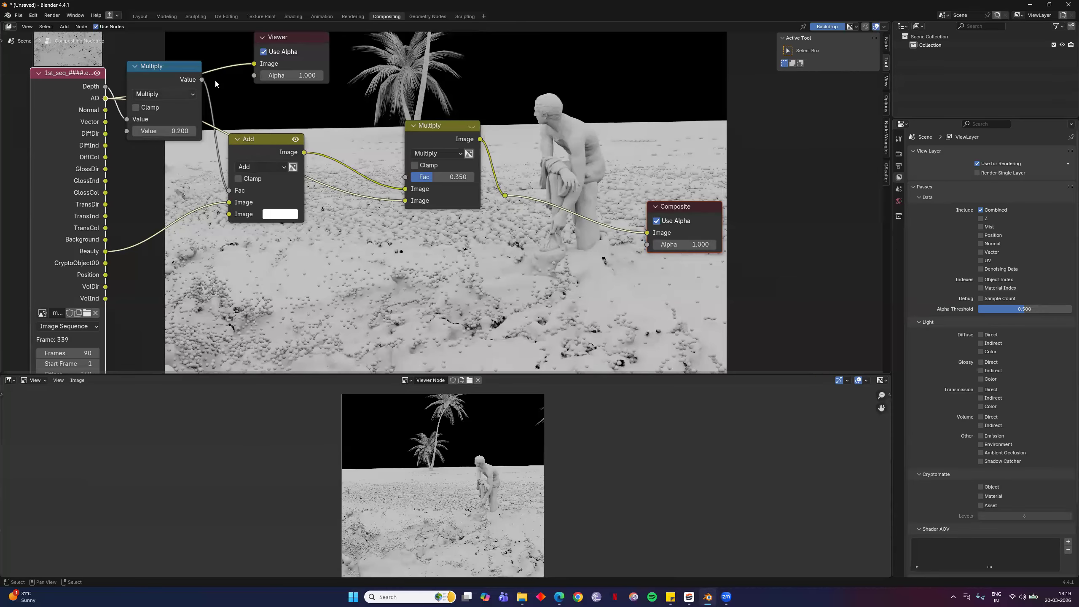
left_click(506, 196, "ctrl+shift")
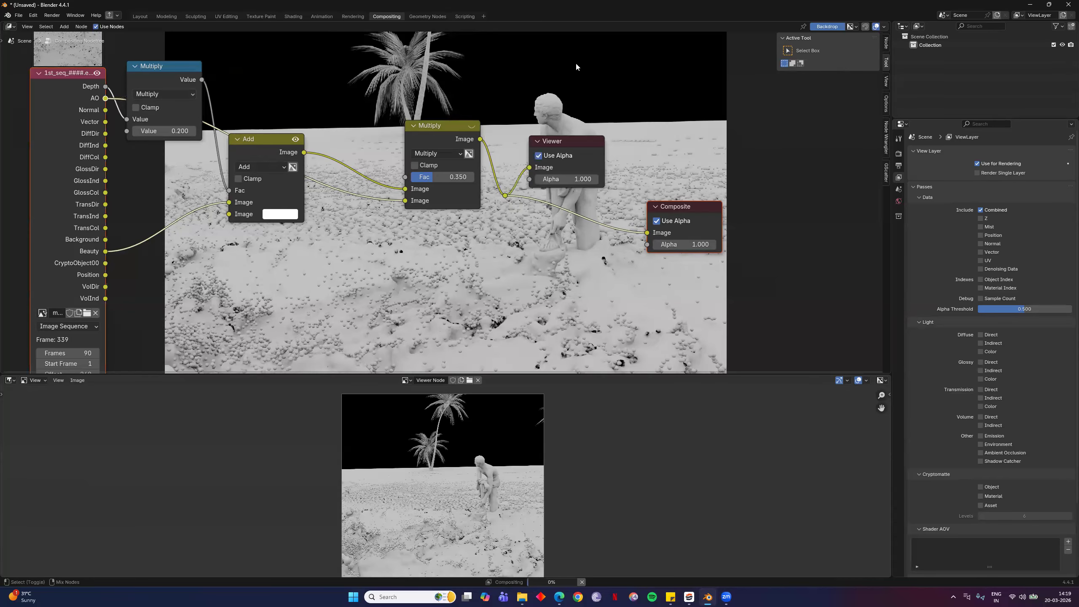
mouse_move(434, 178)
left_mouse_down()
mouse_move(454, 178)
mouse_move(409, 179)
mouse_move(452, 179)
left_mouse_up()
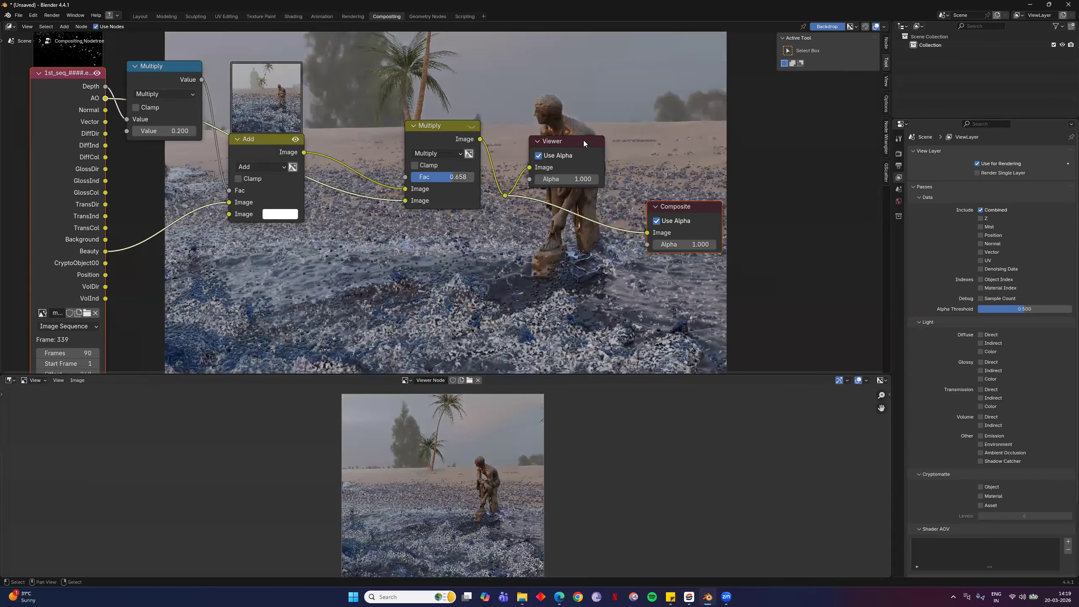
Move the Viewer and Composite nodes farther from the color Multiply node, stacked in line, and place the reroute midway before them
left_click_drag(701, 133, 725, 199)
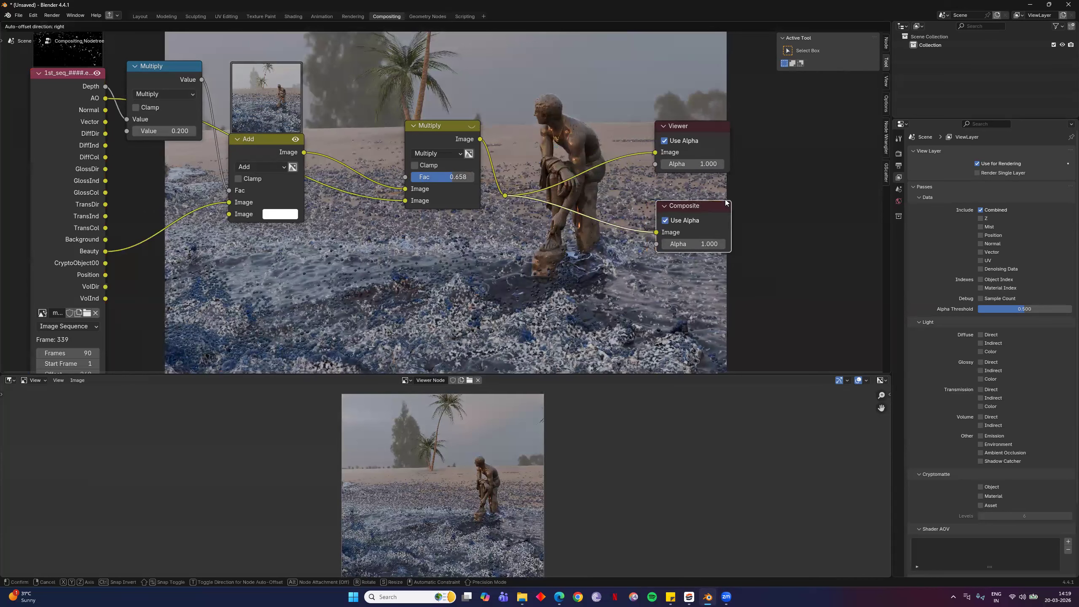
left_click(690, 142)
left_click(691, 141)
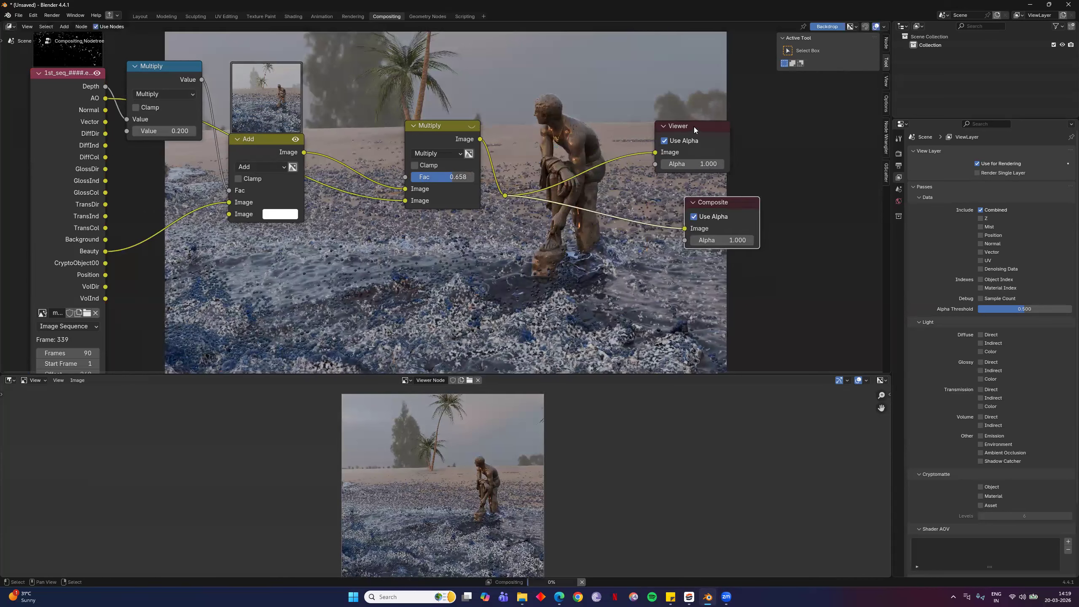
left_click_drag(694, 127, 723, 124)
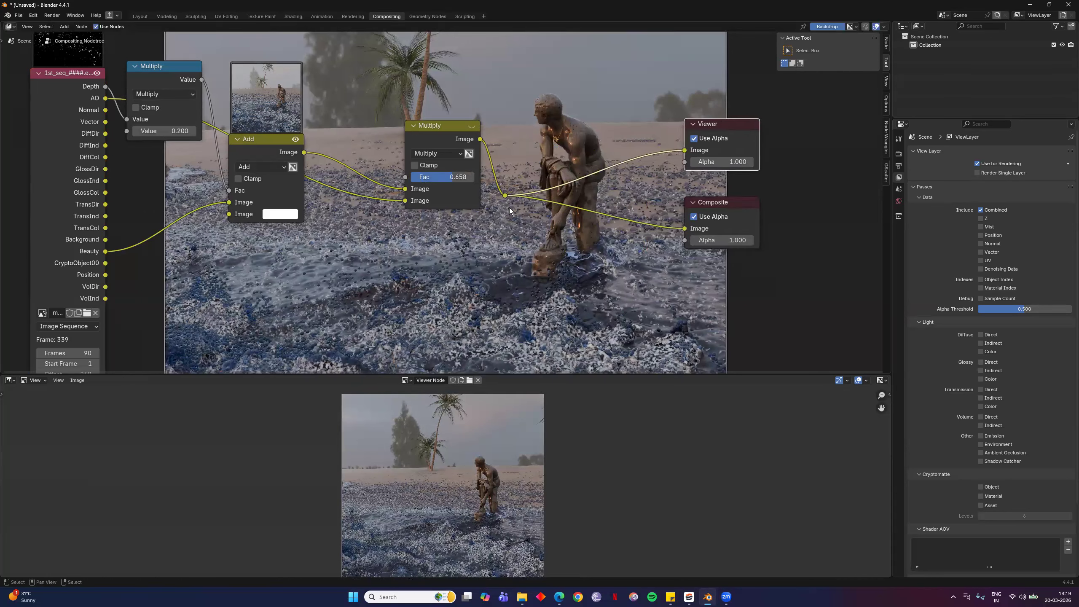
left_click_drag(519, 180, 503, 211)
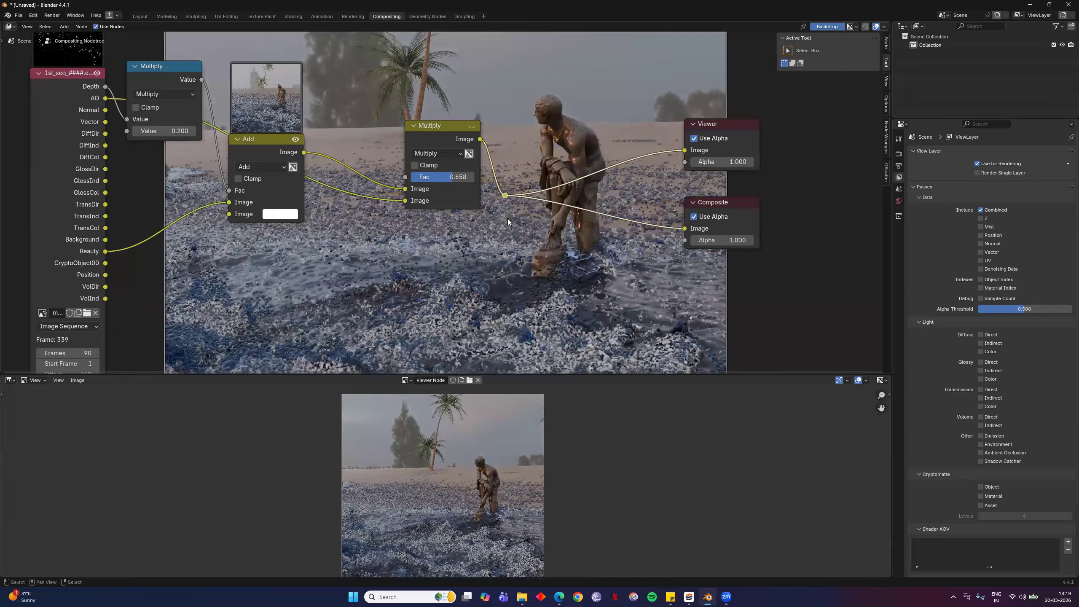
key("g")
left_click(584, 199)
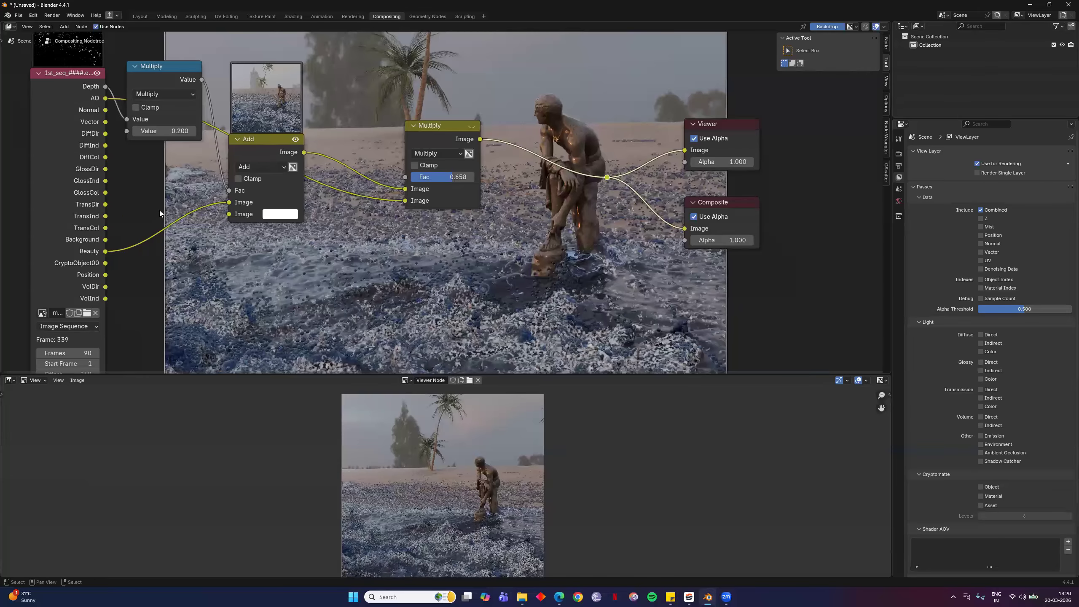
Preview the Background pass and examine its Alpha and Color channels in the backdrop, returning the display to Color & Alpha
left_click(106, 240, "ctrl+shift")
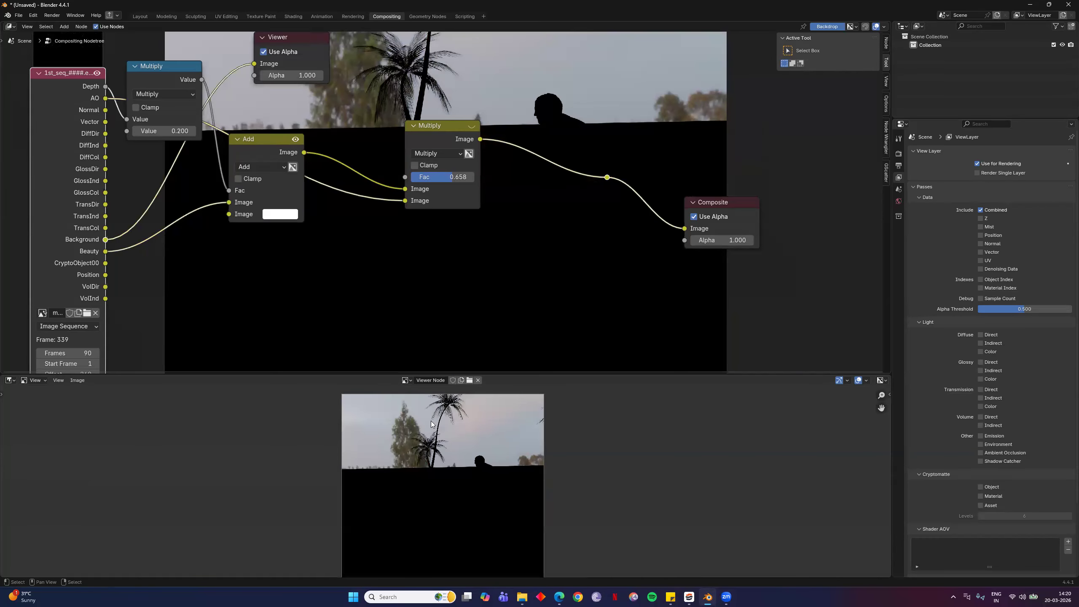
middle_click_drag(719, 520, 728, 499)
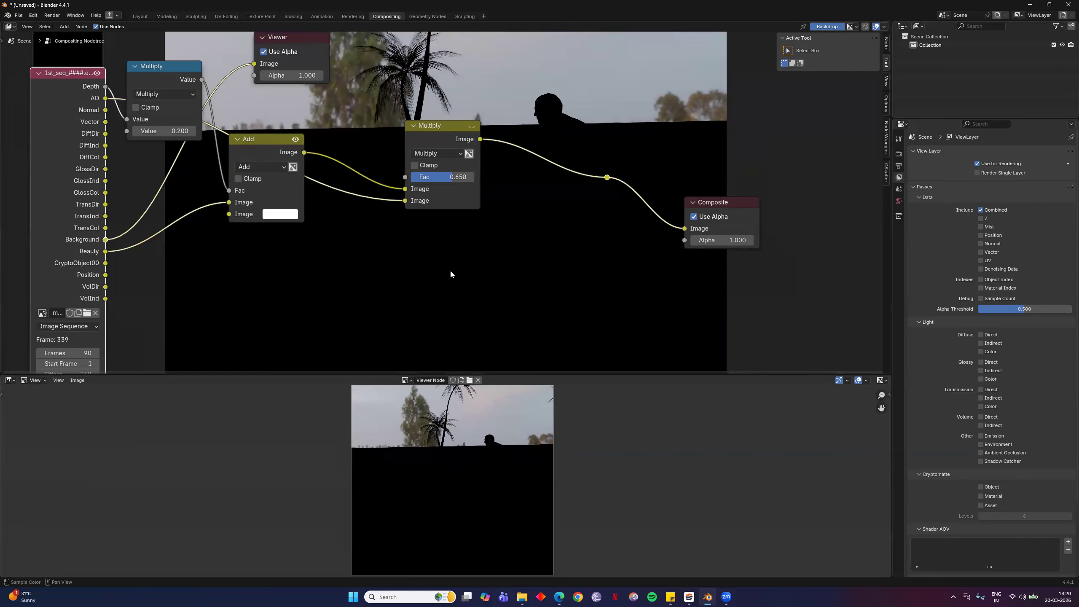
left_click(852, 27)
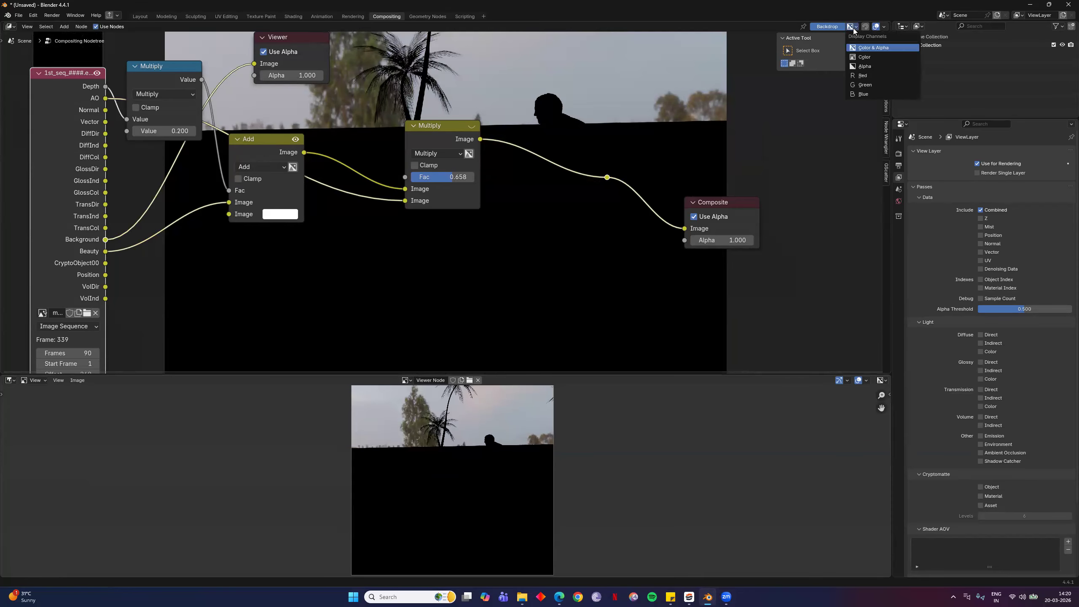
left_click(873, 64)
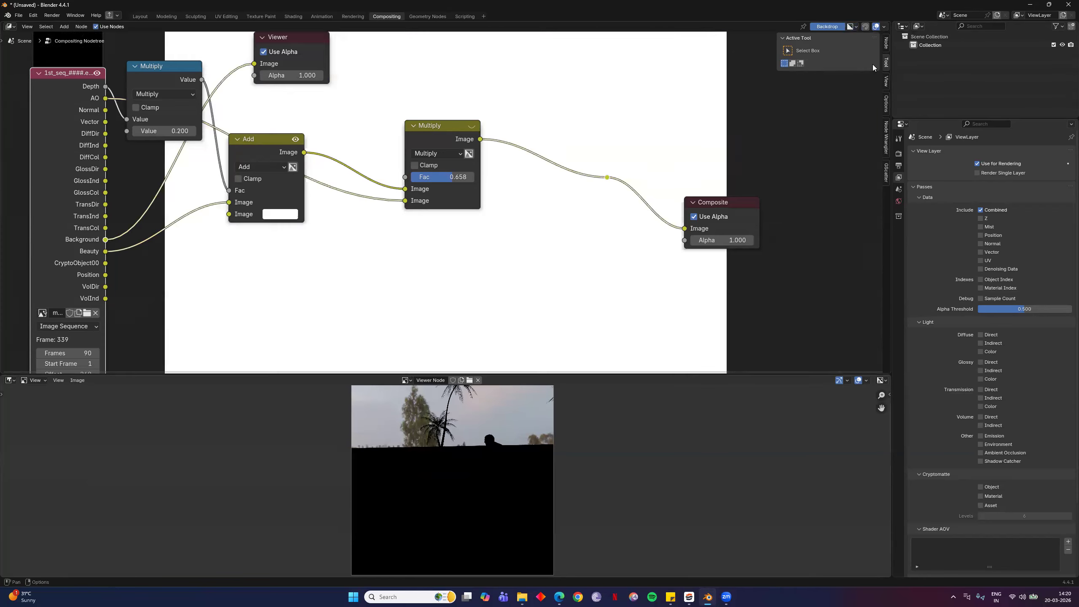
left_click(851, 27)
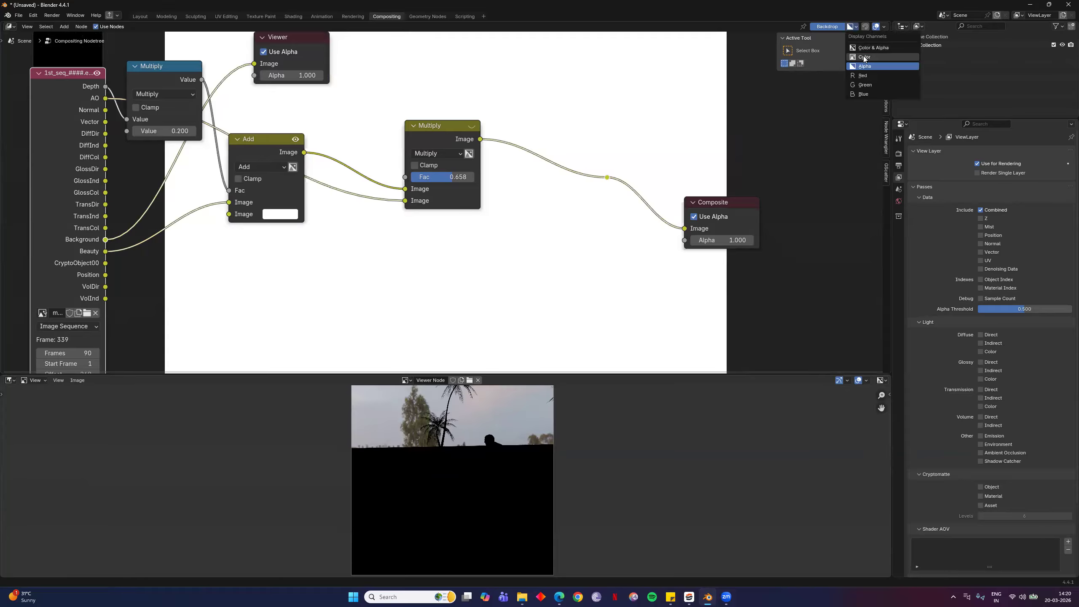
left_click(850, 27)
left_click(852, 49)
left_click(856, 27)
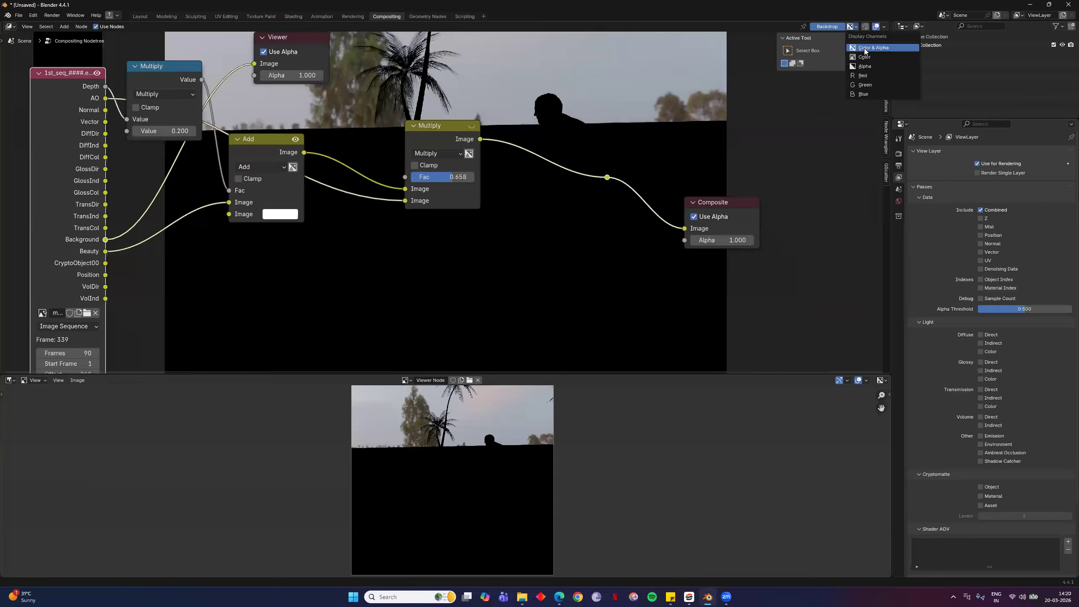
left_click(864, 56)
left_click(853, 27)
left_click(863, 47)
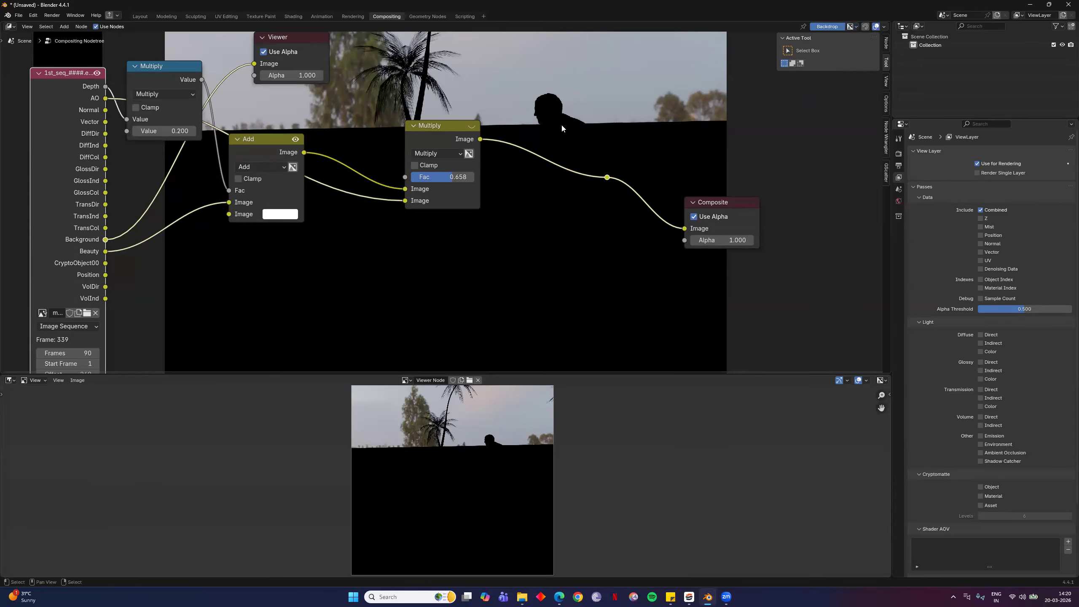
Move the Viewer node connected to the Background pass below the color Multiply node
middle_click_drag(553, 175, 613, 207)
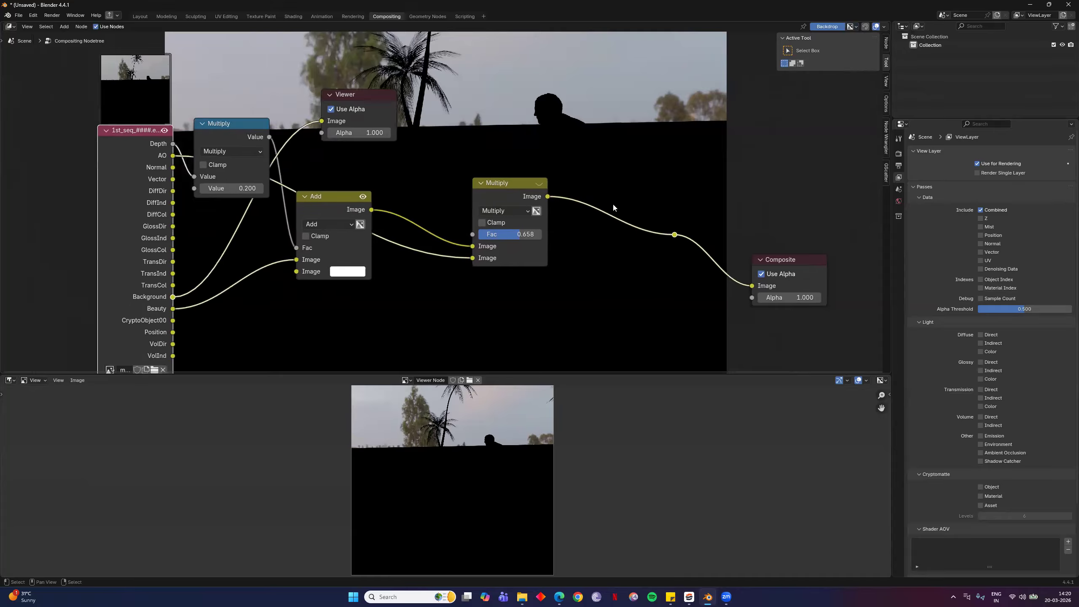
middle_click_drag(373, 100, 377, 53)
left_click_drag(377, 52, 619, 281)
middle_click_drag(409, 280, 453, 266)
Insert a Color Ramp node on the link between the Background pass and the Viewer
key("F3")
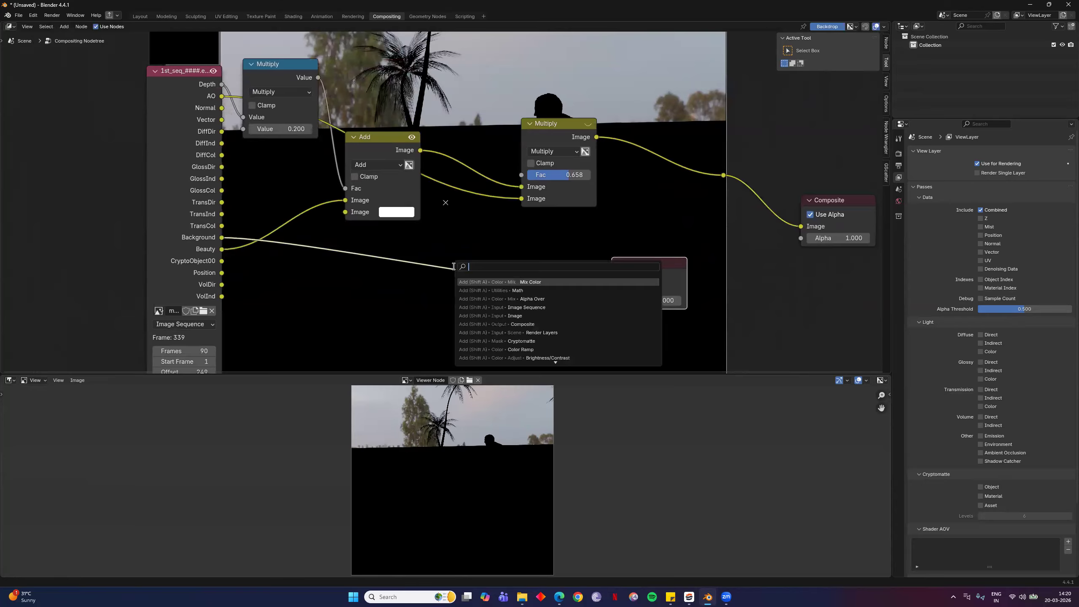
type("c")
key("Down")
key("Down")
key("Down")
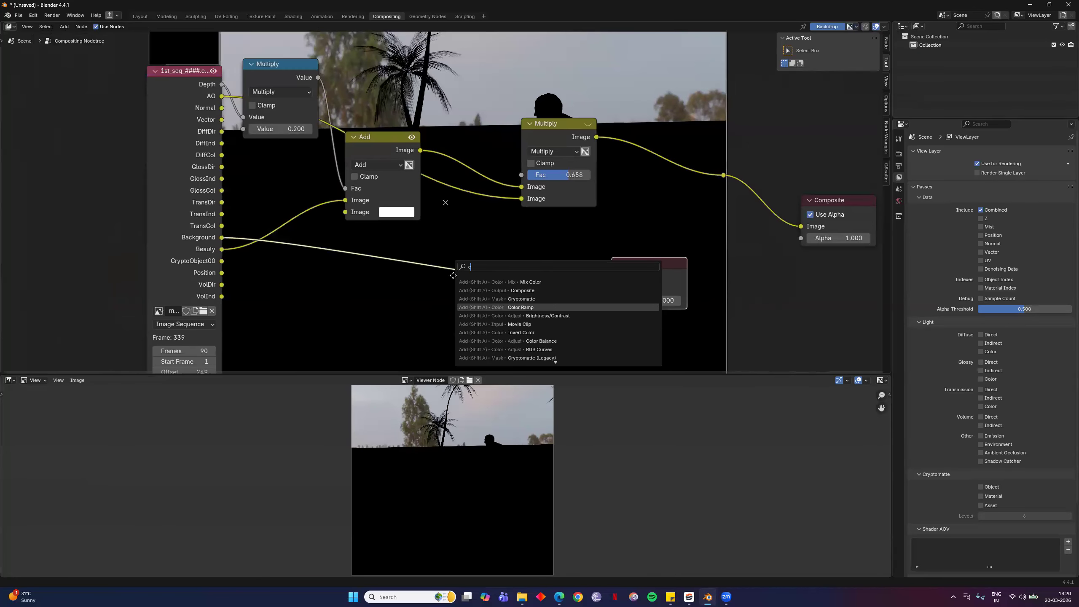
key("Return")
left_click(510, 324)
Shift the Color Ramp's white stop to position 0.050 to turn the Background pass into a high-contrast sky mask
middle_click_drag(579, 330, 545, 323)
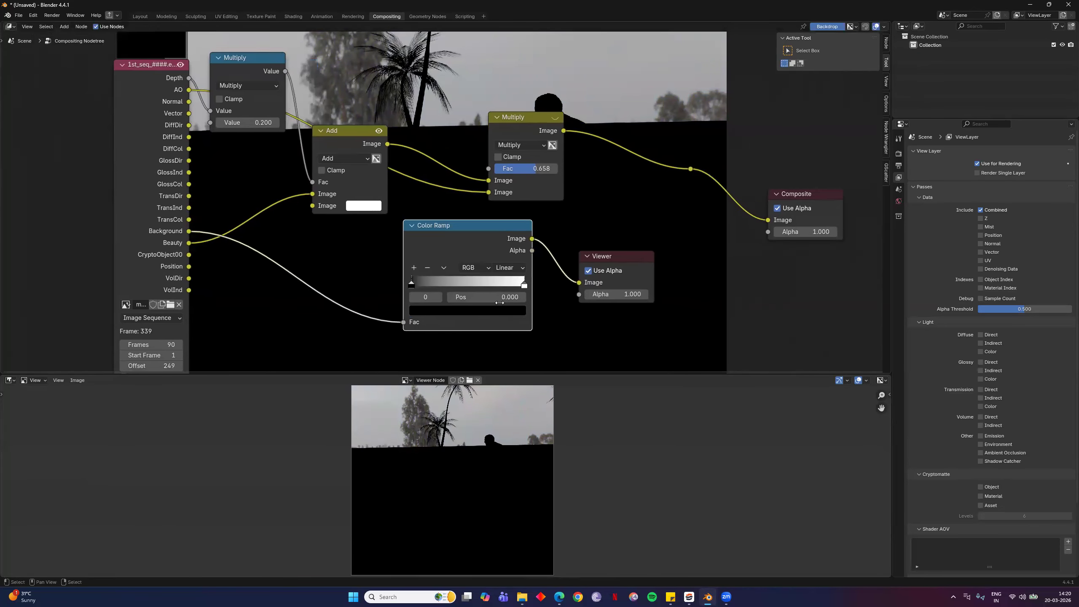
scroll(544, 309, "up", 2)
left_click_drag(548, 314, 388, 319)
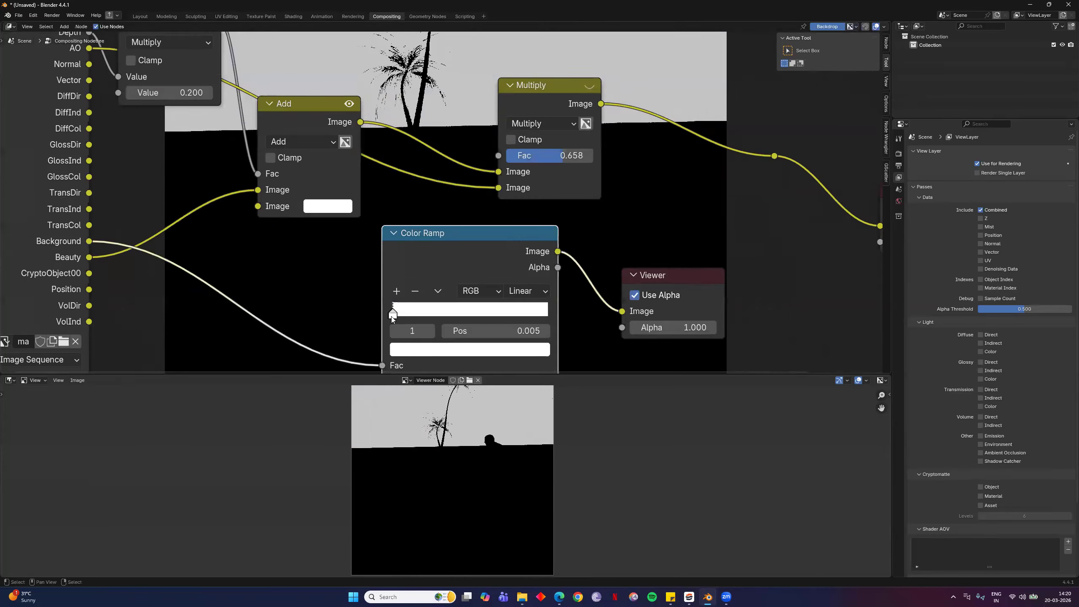
key("g")
left_click(394, 316)
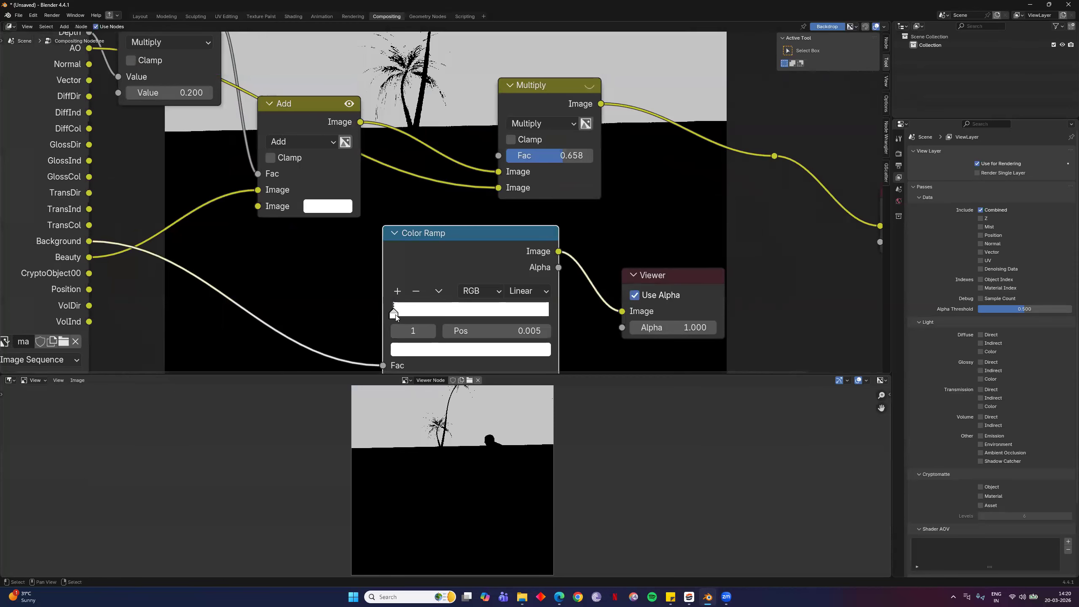
left_click_drag(394, 314, 396, 316)
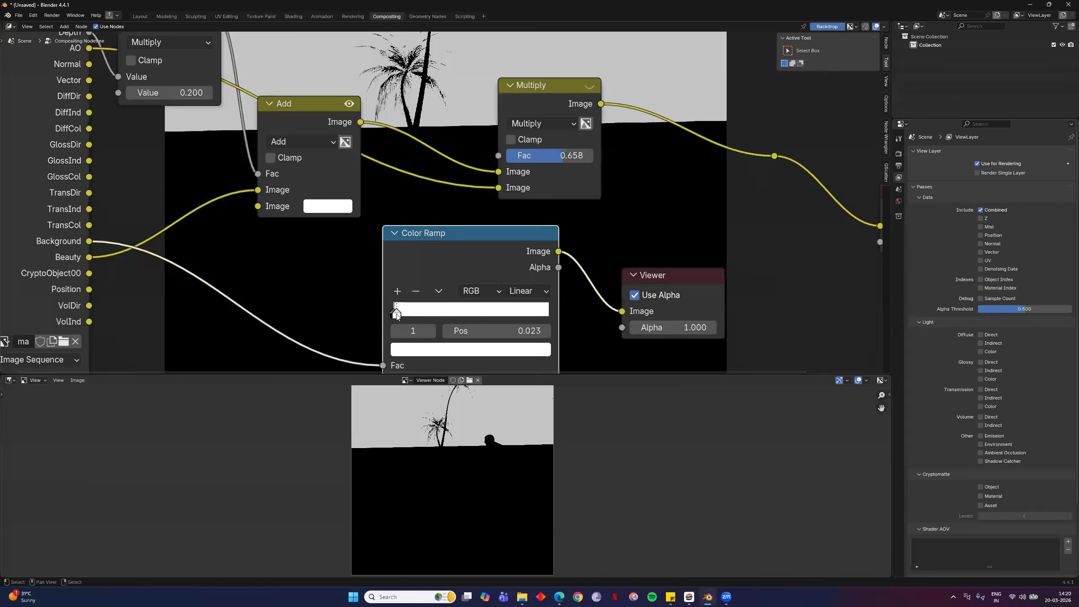
mouse_move(396, 316)
left_mouse_down()
mouse_move(425, 315)
mouse_move(401, 315)
left_mouse_up()
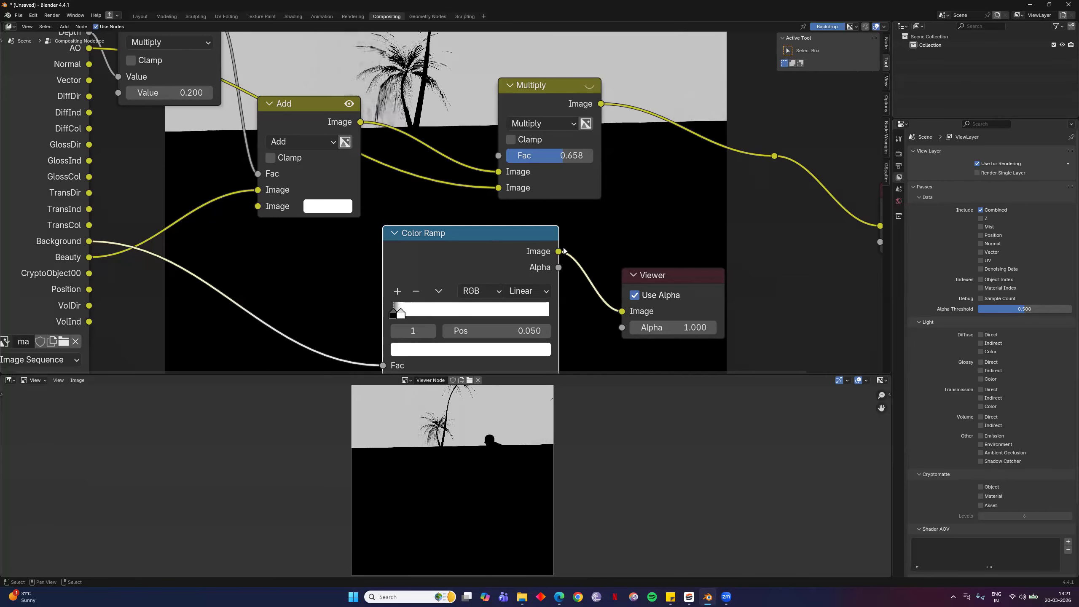
key("Home")
scroll(480, 234, "up", 3)
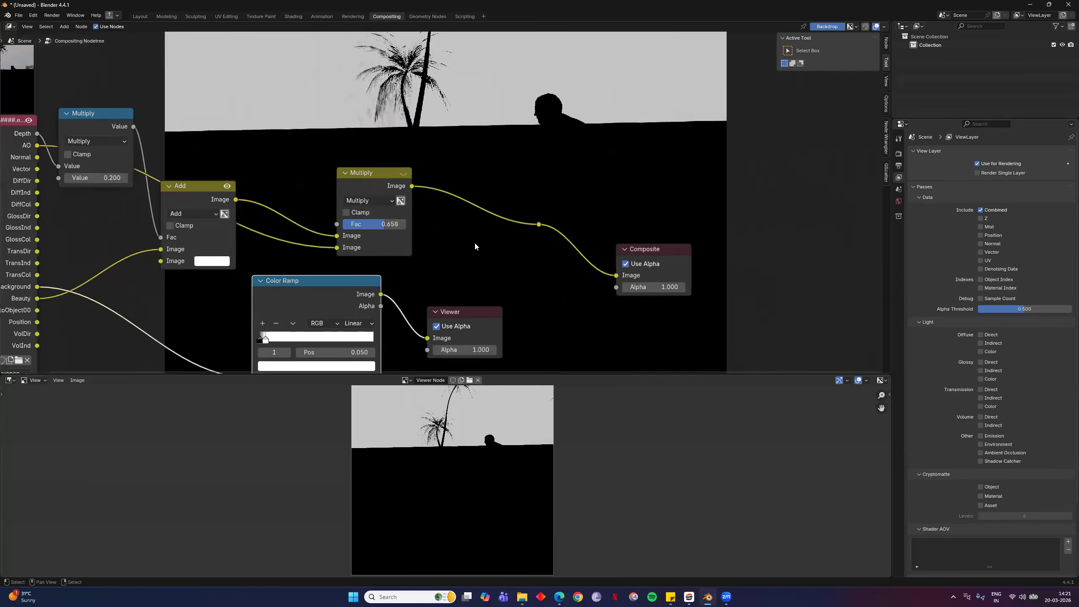
Move the color Multiply node out of the way and insert an Invert Color node between the Color Ramp and the Viewer
left_click_drag(385, 130, 491, 47)
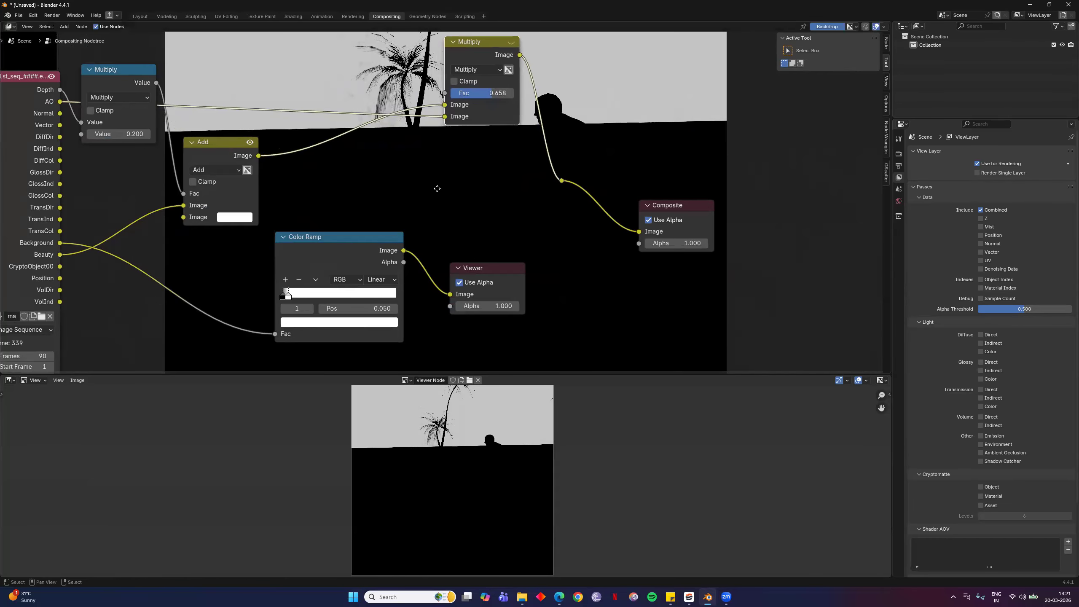
middle_click_drag(437, 189, 437, 194)
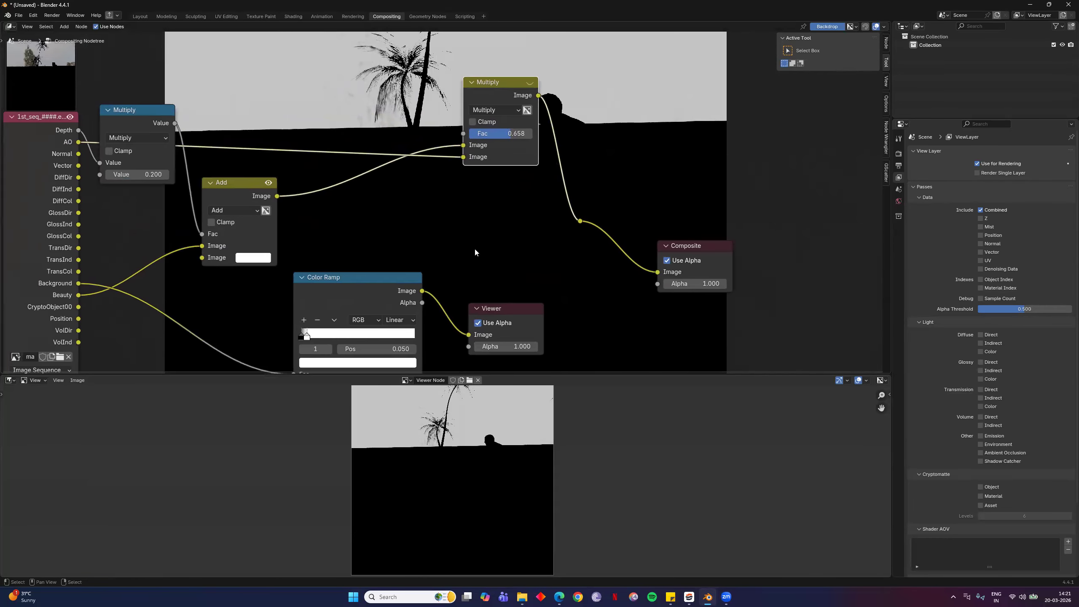
middle_click_drag(475, 251, 471, 224)
key("F3")
type("invert")
key("Return")
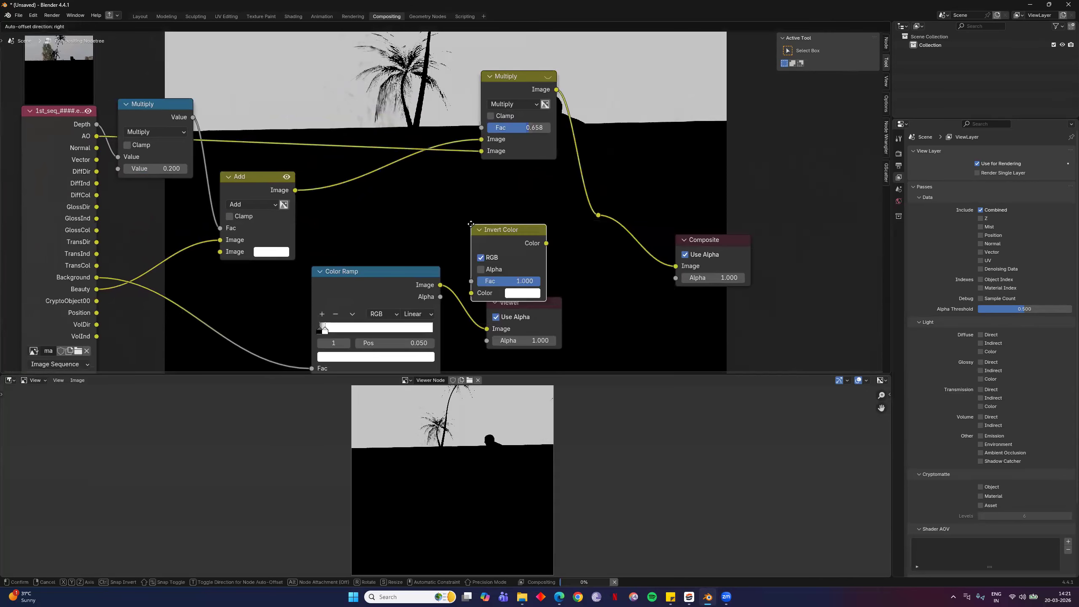
left_click(464, 255)
middle_click_drag(565, 205, 539, 185)
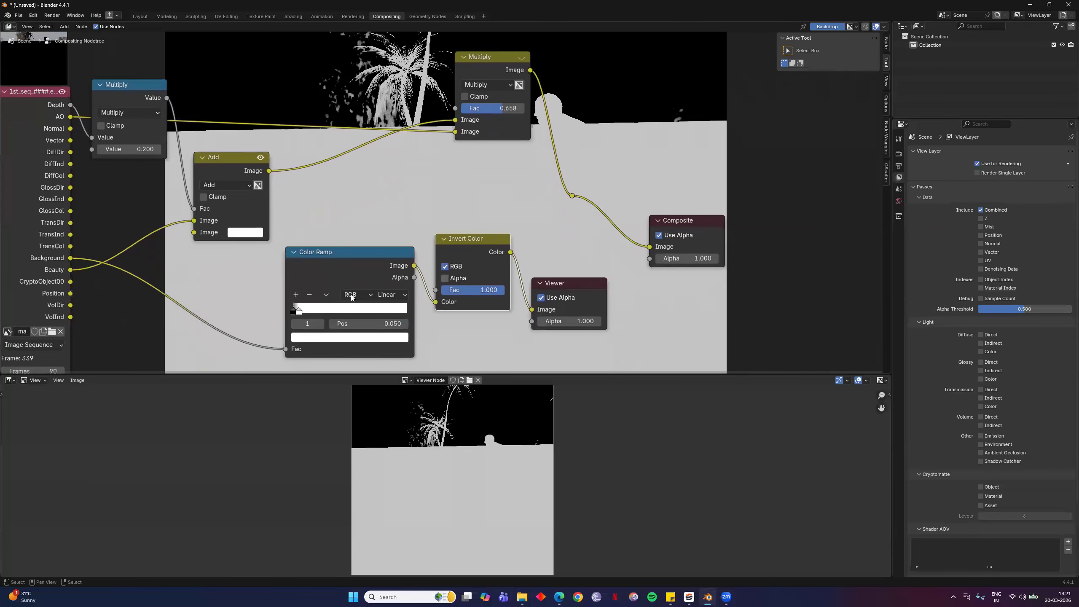
Set the Color Ramp's white stop position to 0.030
left_click(374, 324)
left_click(381, 323)
key("BackSpace")
type("3")
key("Return")
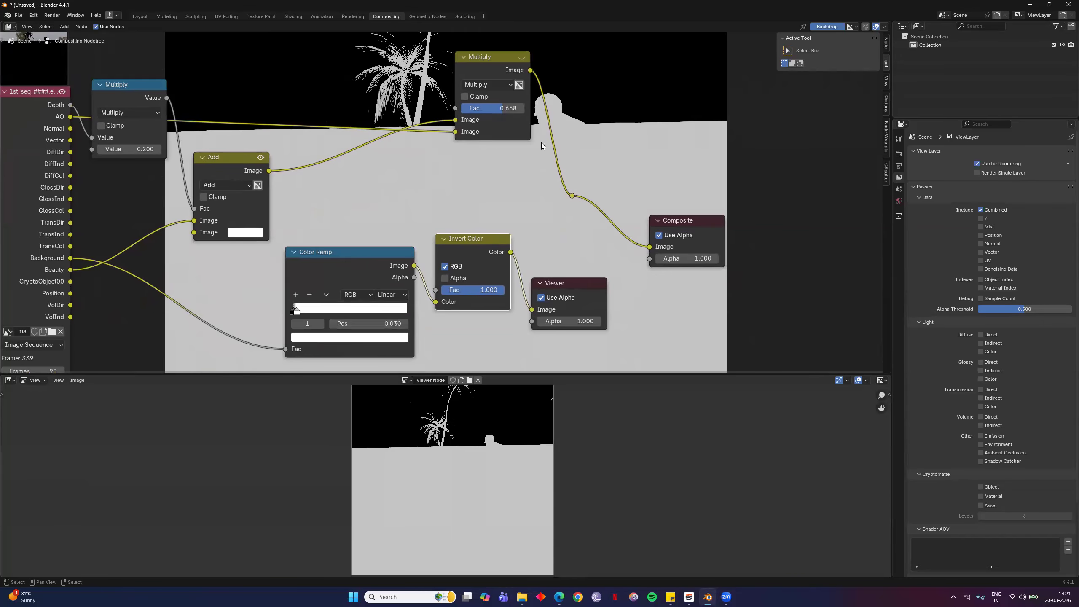
Preview the composited result feeding the Composite node and set the color Multiply's Fac to 0.875
middle_click_drag(519, 265, 504, 298)
left_click_drag(496, 285, 442, 152)
right_click(442, 149)
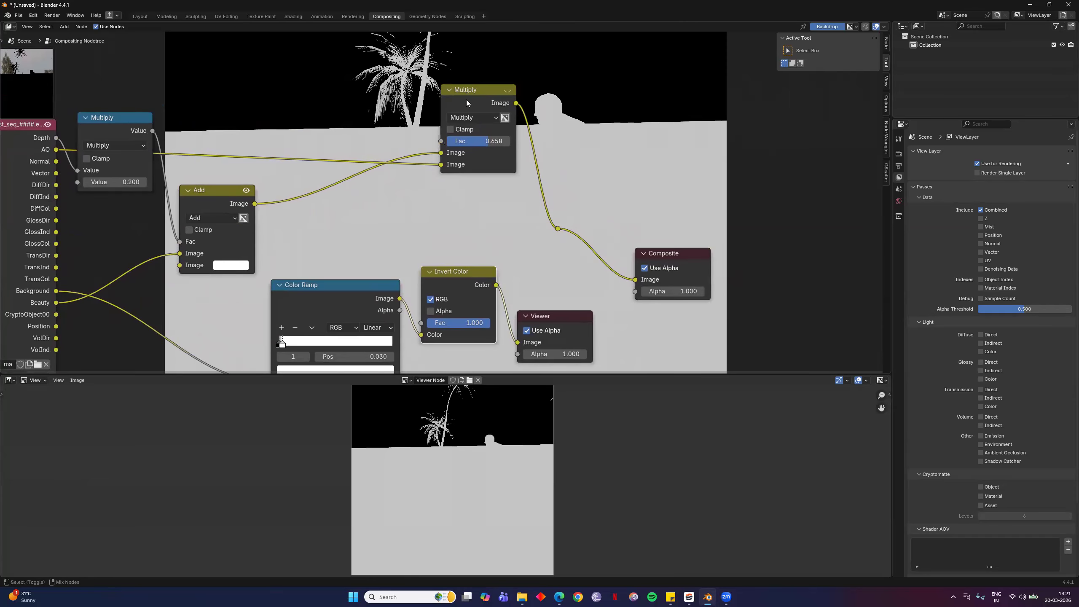
left_click(558, 229, "ctrl+shift")
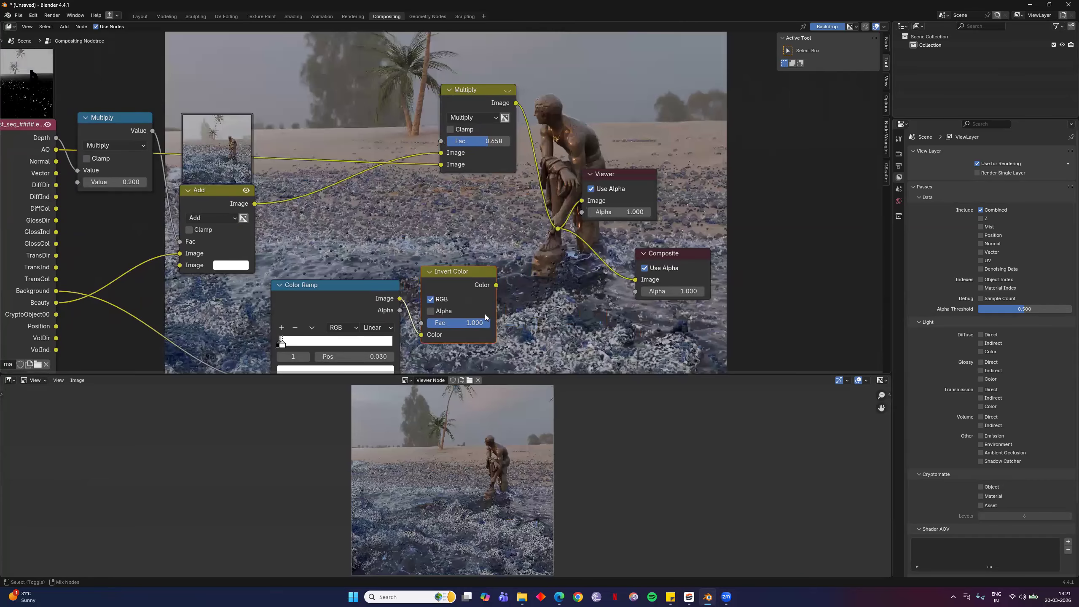
left_click_drag(489, 147, 503, 146)
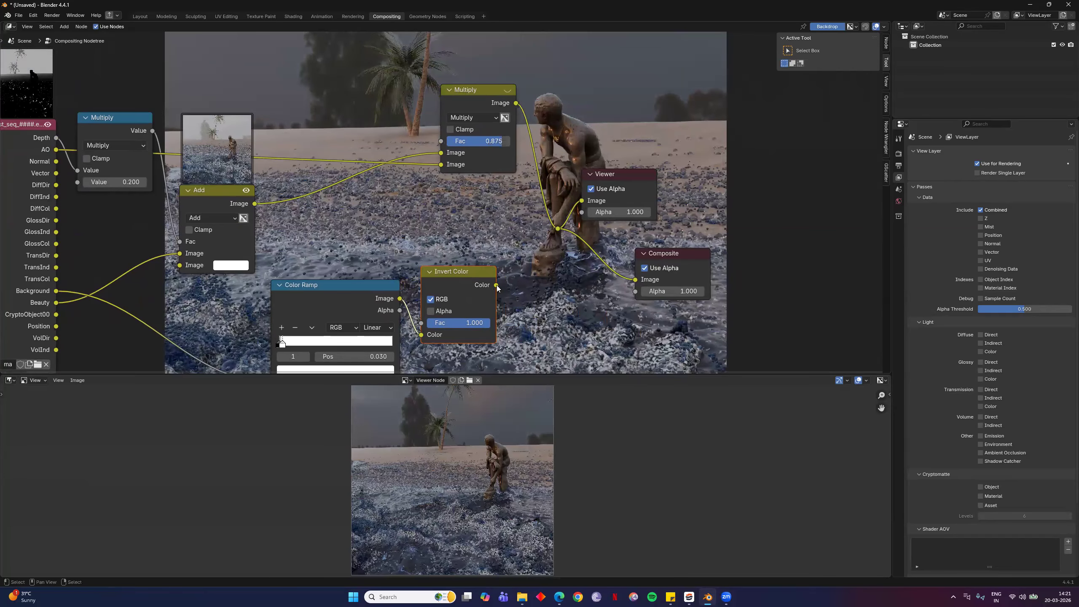
Connect the Invert Color output to the color Multiply's Fac input and reposition that Multiply node
left_click_drag(442, 167, 441, 141)
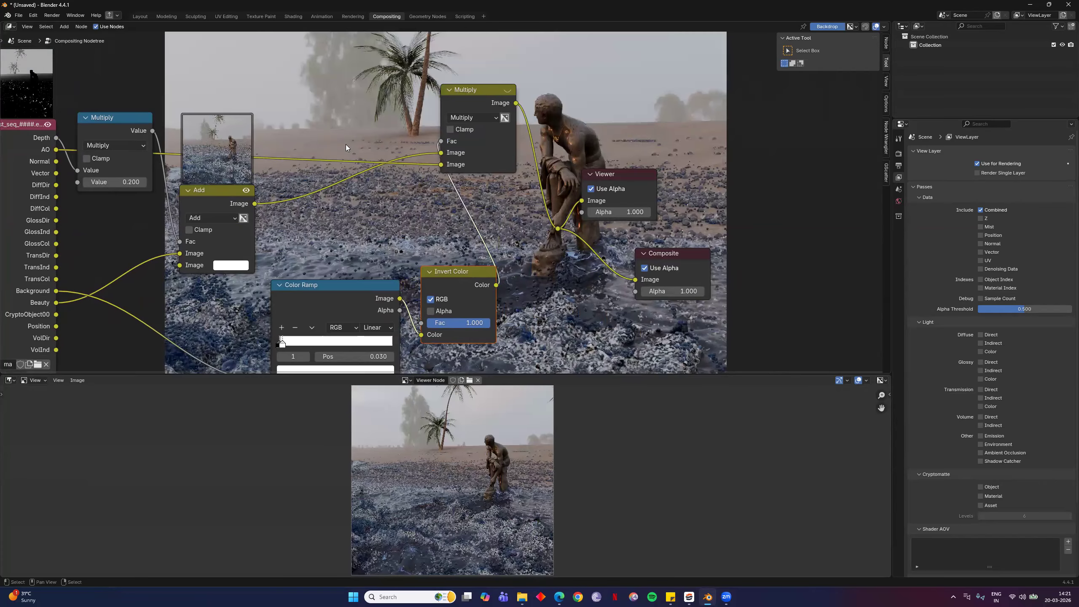
middle_click_drag(497, 91, 510, 133)
left_click_drag(511, 133, 518, 143)
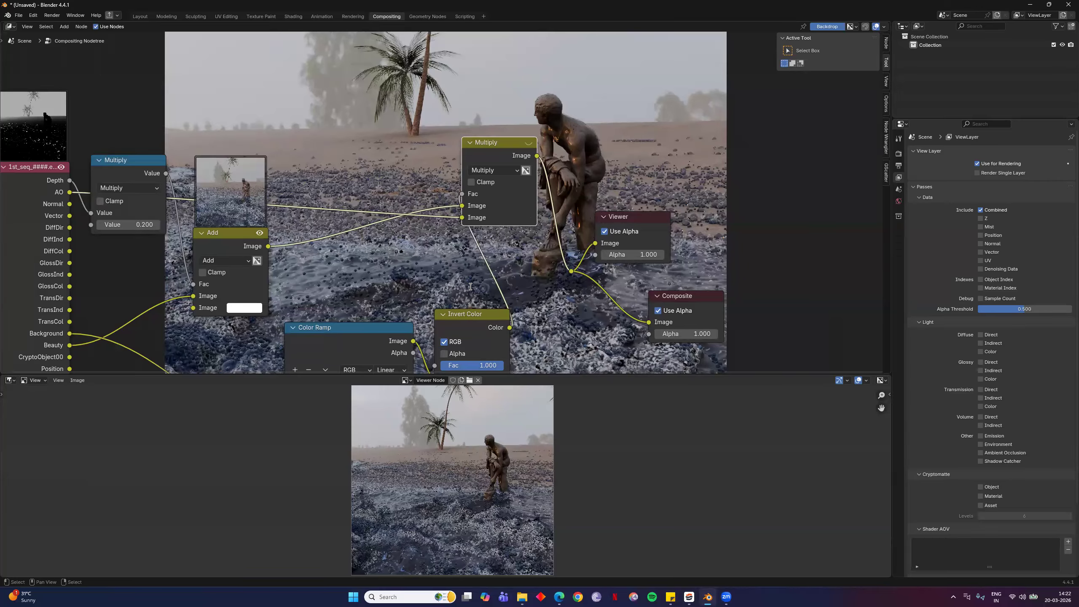
Insert a Math node set to Multiply with value 0.500 between Invert Color and the color Multiply's Fac
key("F3")
type("ma")
left_click(538, 311)
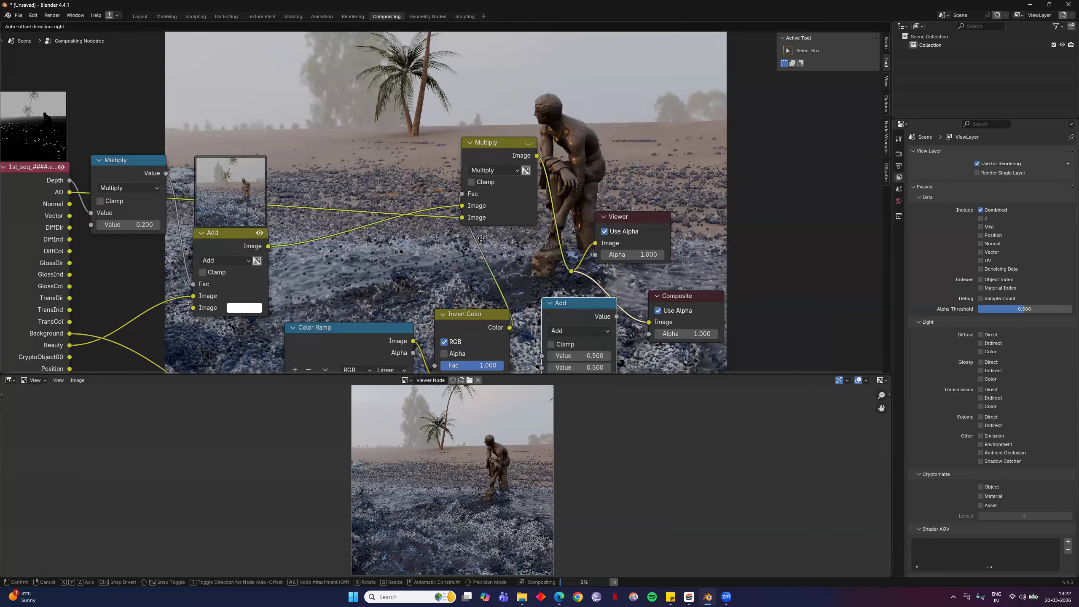
left_click(574, 313)
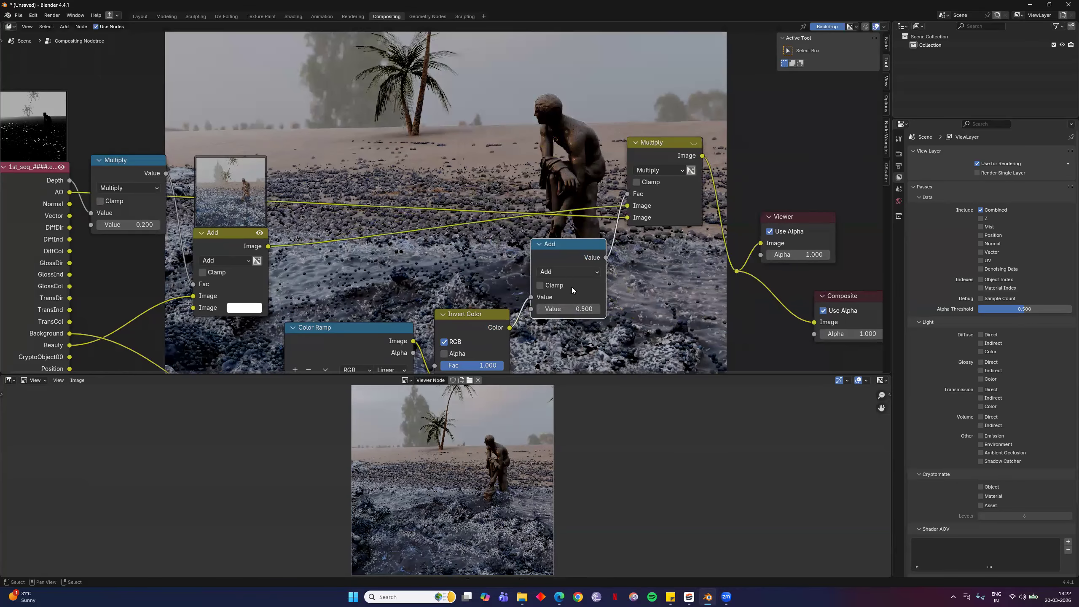
left_click(568, 271)
left_click(571, 325)
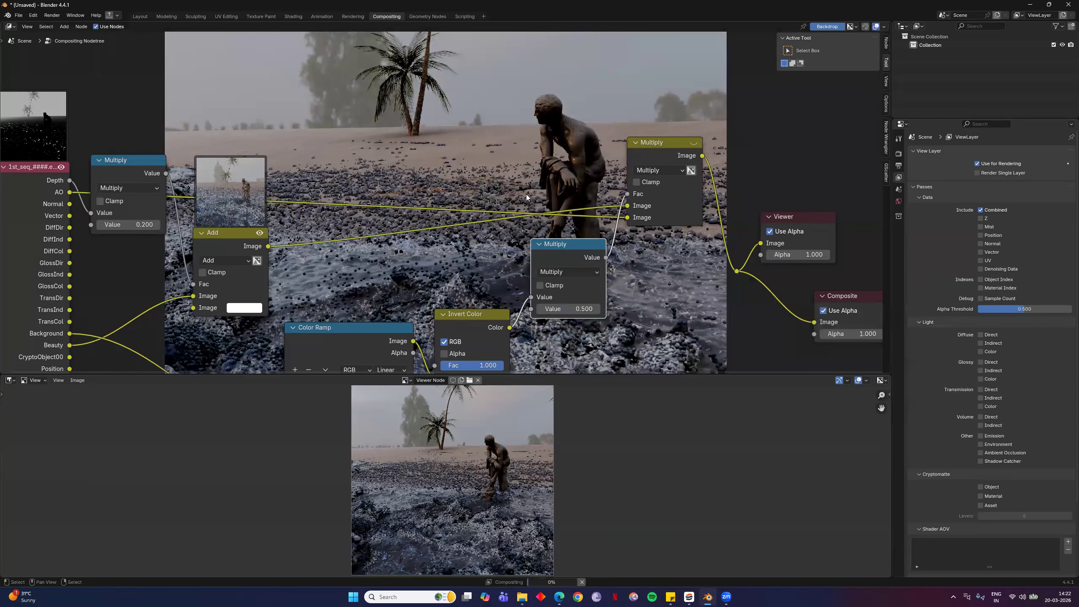
mouse_move(567, 307)
left_mouse_down()
mouse_move(476, 307)
mouse_move(600, 307)
mouse_move(480, 307)
mouse_move(581, 307)
mouse_move(561, 307)
left_mouse_up()
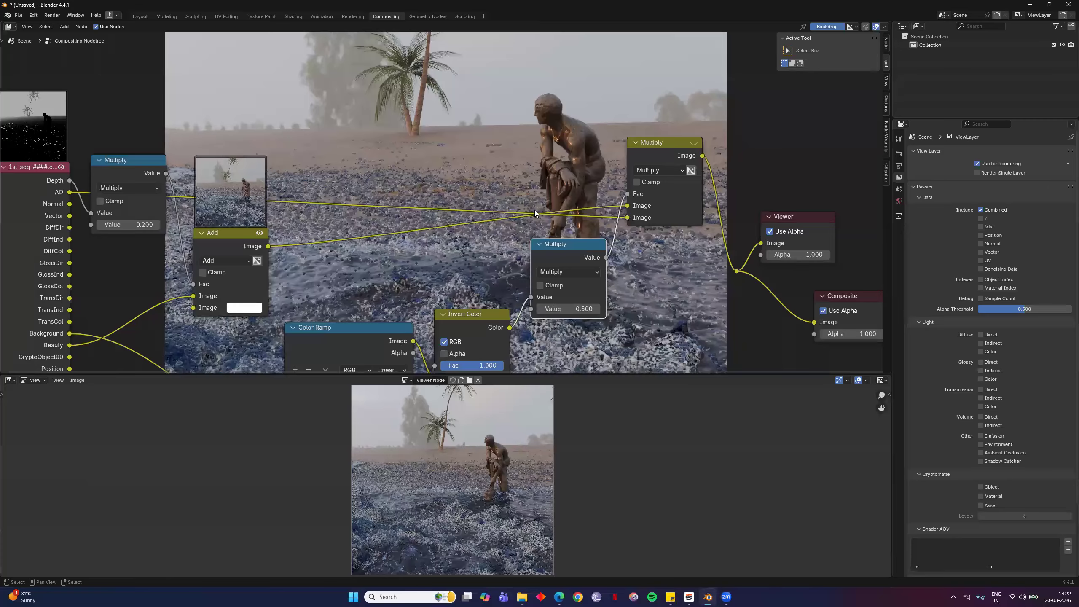
Delete the Add, Color Ramp, Invert Color and both Math Multiply nodes between the image sequence and the color Multiply
middle_click_drag(382, 266, 484, 215)
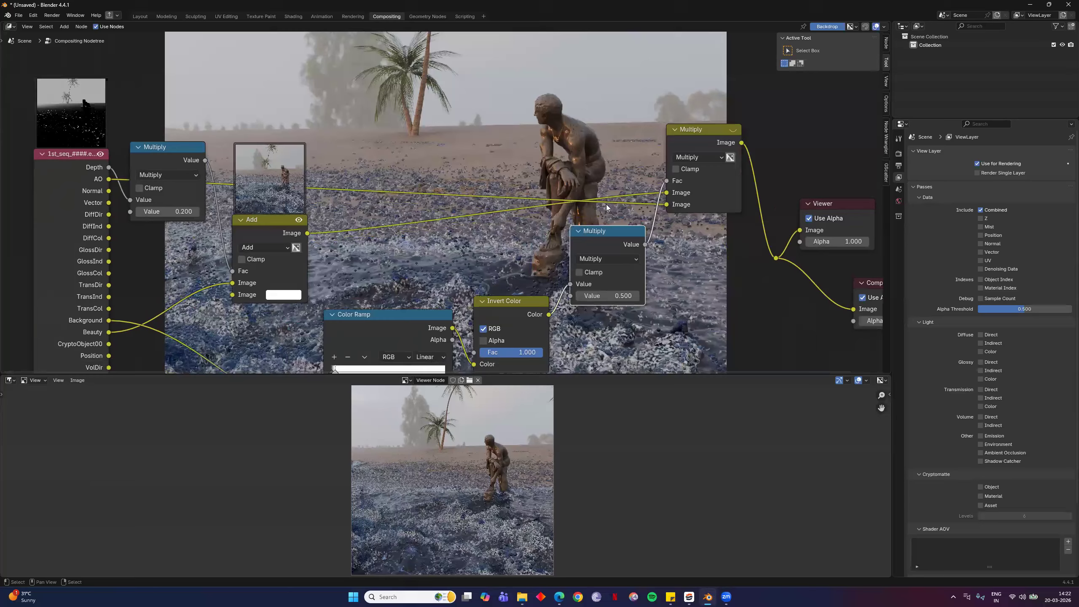
scroll(622, 203, "down", 3)
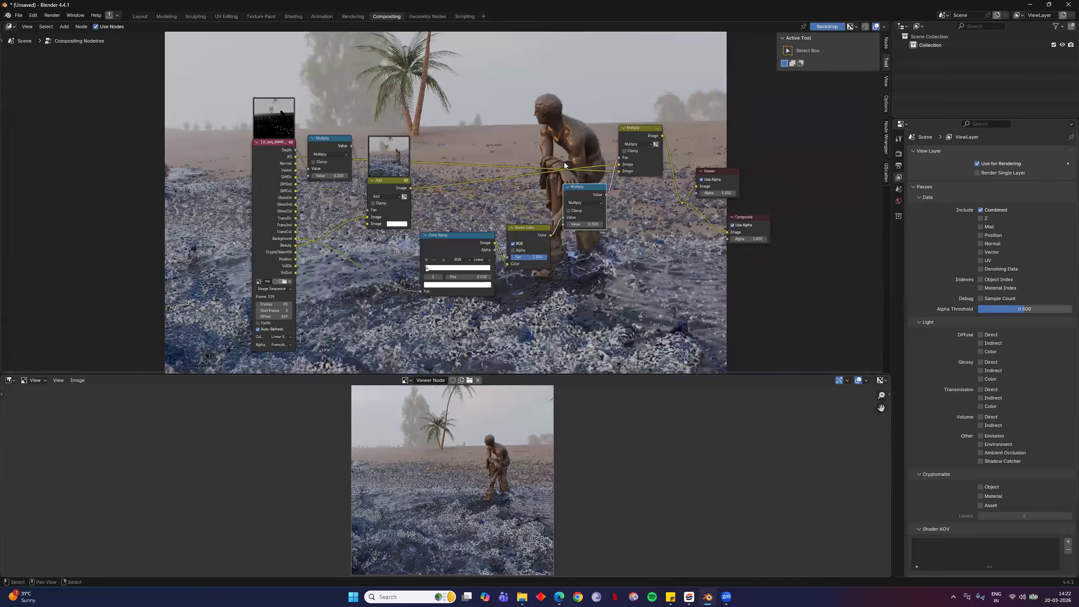
scroll(615, 235, "up", 2)
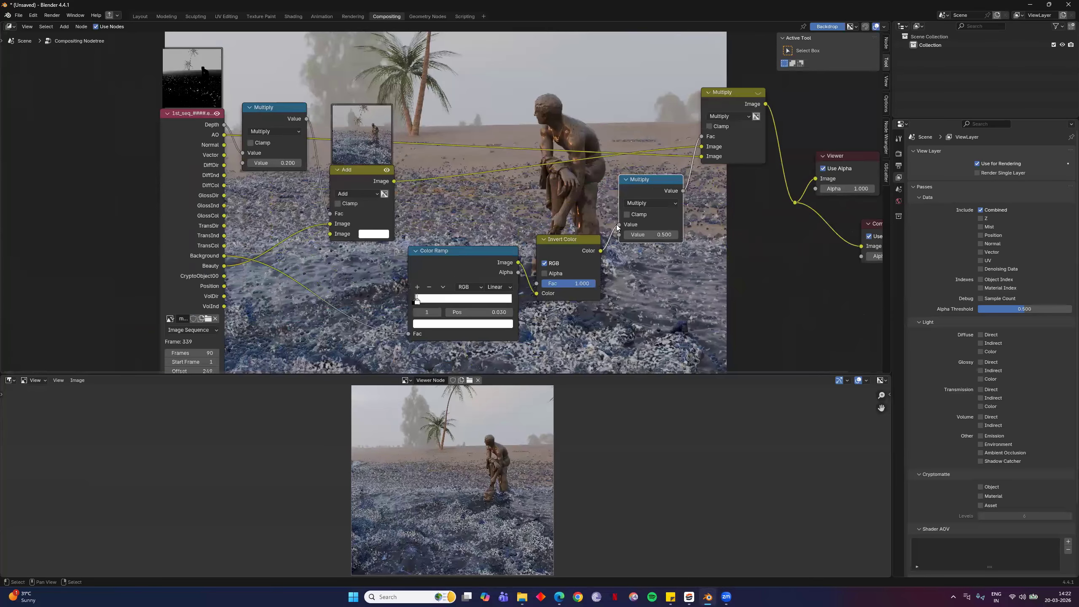
scroll(582, 133, "down", 2)
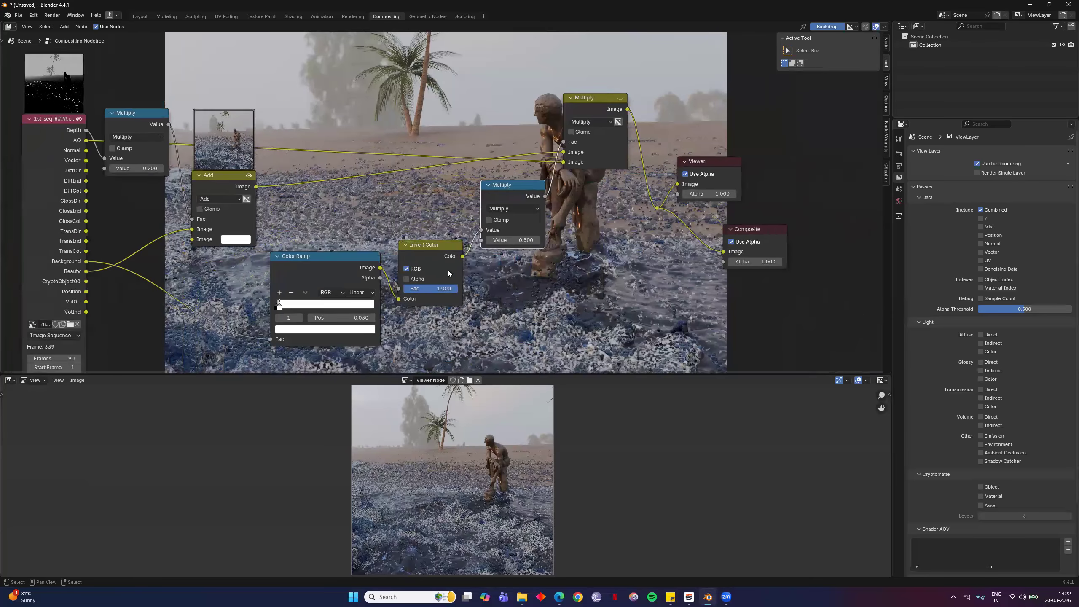
middle_click_drag(312, 340, 385, 337)
left_click_drag(313, 336, 605, 125)
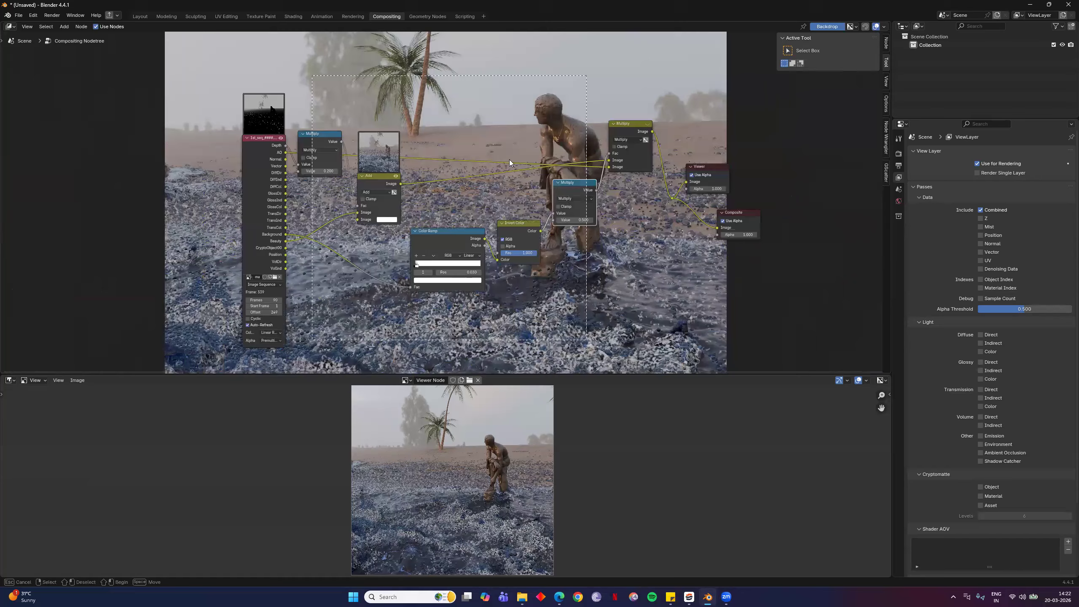
key("x")
scroll(240, 131, "up", 3)
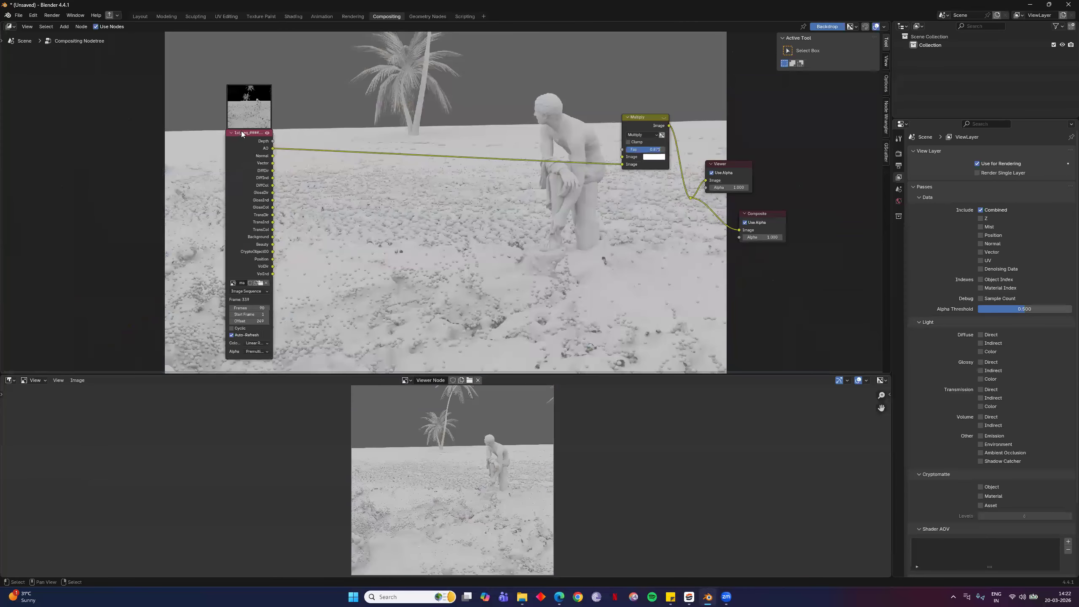
Preview the image sequence's Depth pass and its Normal pass in the backdrop
left_click(238, 130, "ctrl+shift")
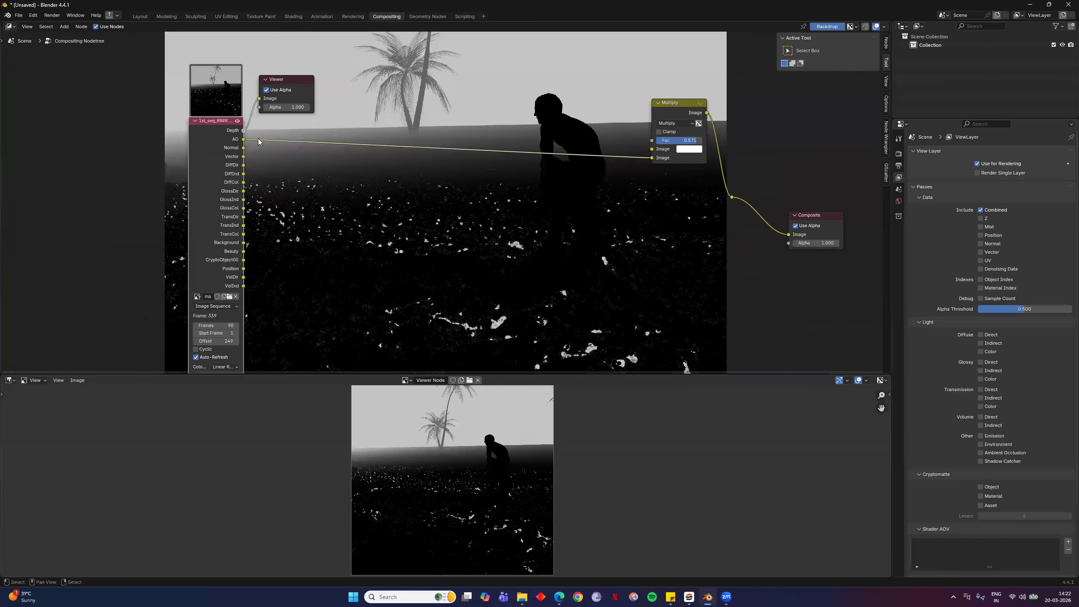
middle_click_drag(414, 146, 440, 135)
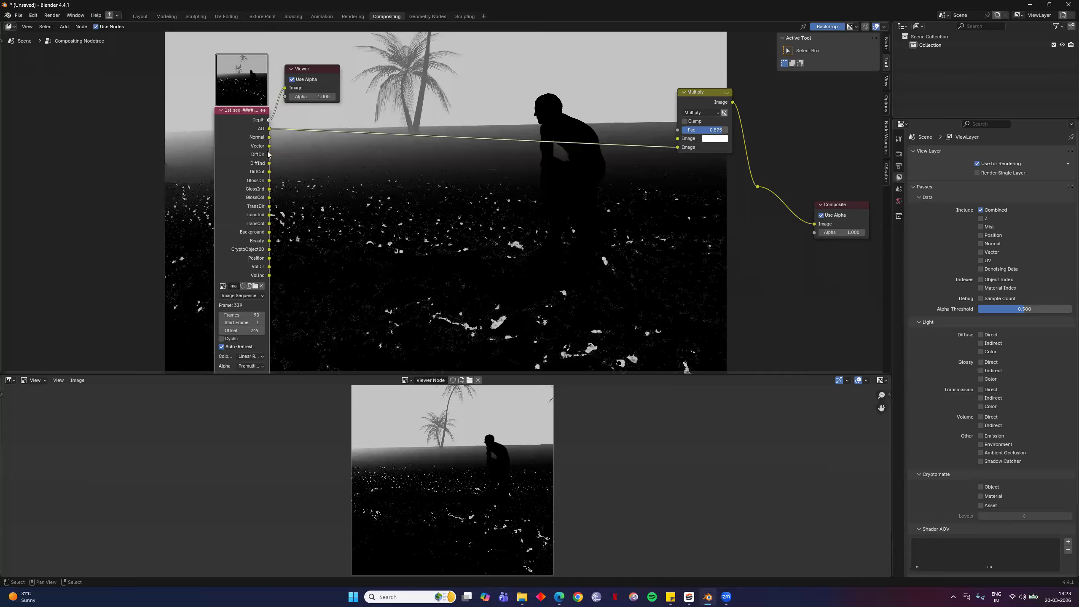
left_click(270, 139, "ctrl+shift")
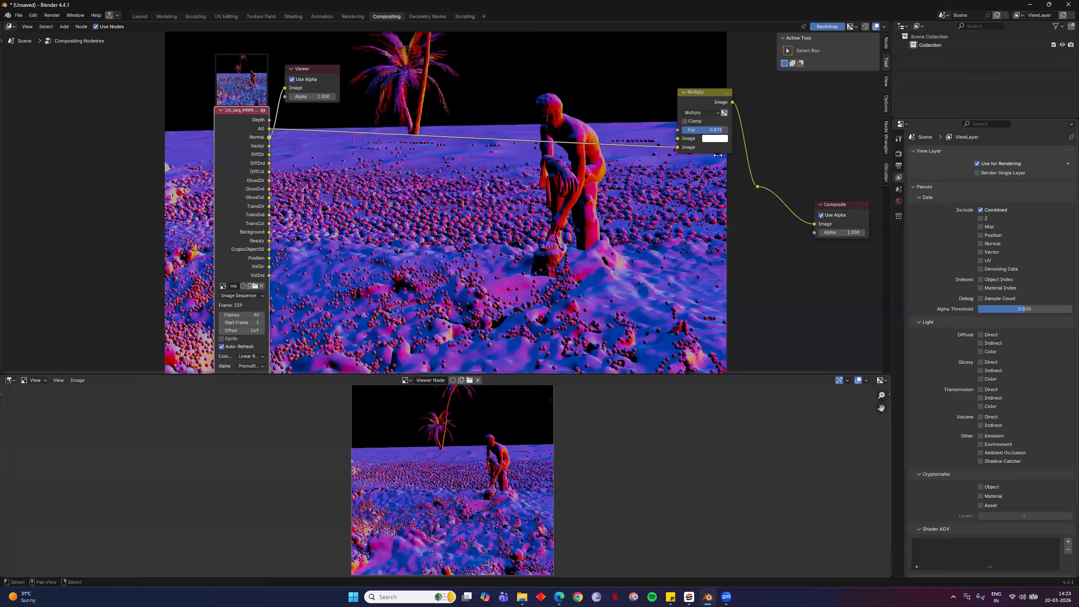
Dissolve the color Multiply node, keeping the AO pass linked through to the Composite node
middle_click_drag(672, 112, 682, 159)
left_click_drag(708, 149, 656, 195)
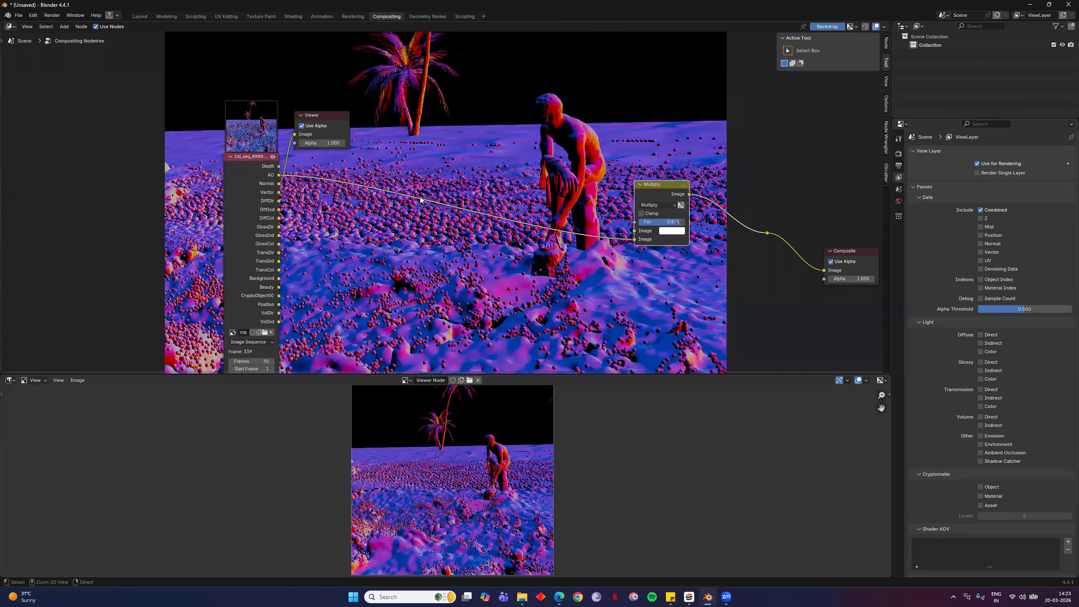
key("ctrl+x")
Move the Viewer node aside and compare the Beauty pass with the Normal pass, ending on Normal
mouse_move(346, 187)
middle_mouse_down()
mouse_move(360, 189)
mouse_move(340, 182)
middle_mouse_up()
left_click_drag(340, 109, 466, 113)
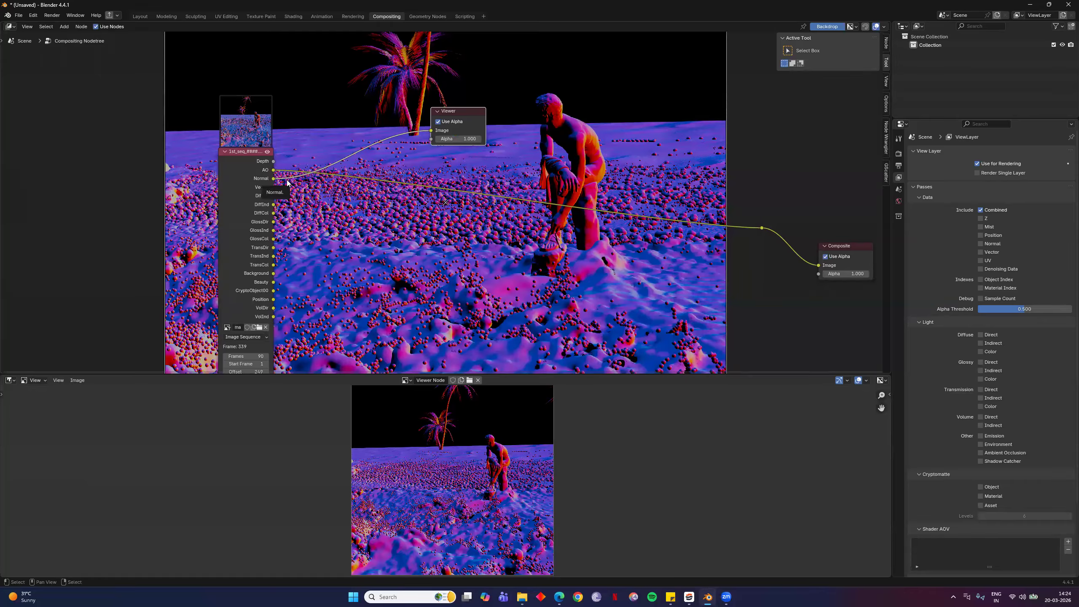
left_click_drag(443, 130, 549, 85)
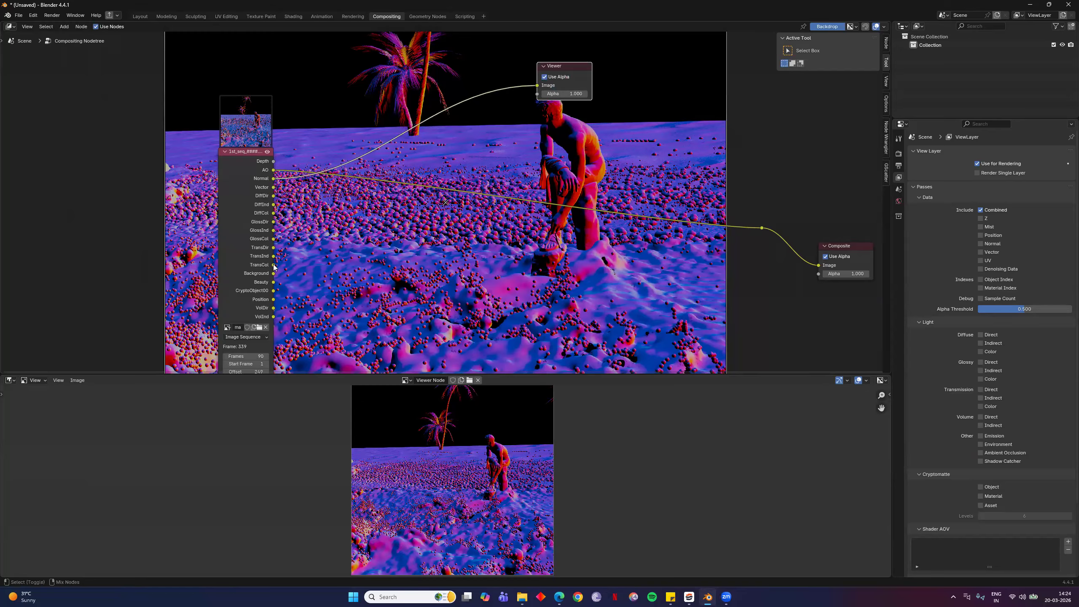
left_click(273, 283, "ctrl+shift")
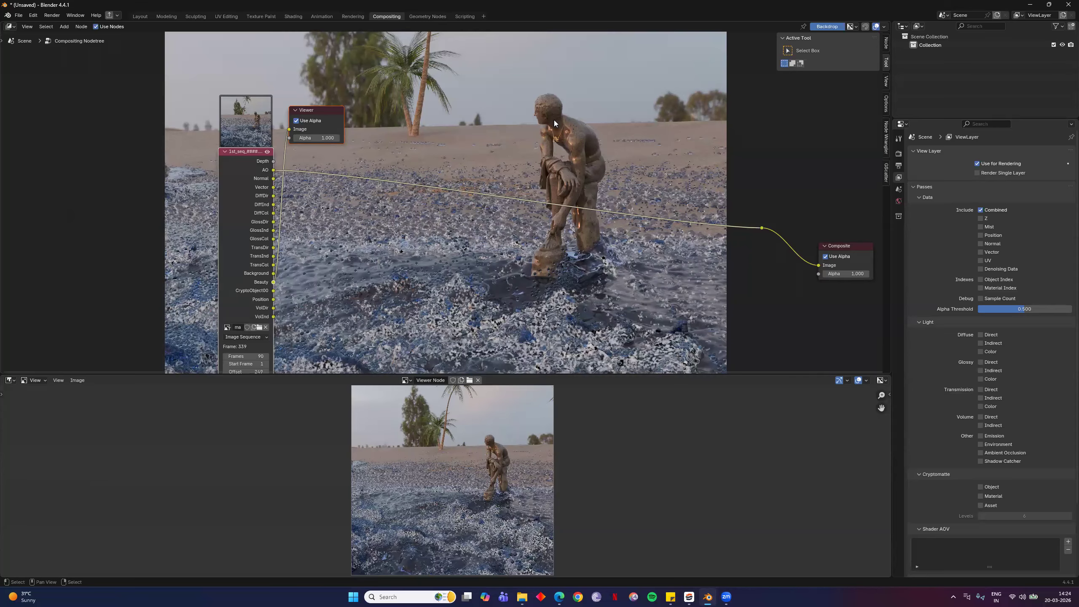
left_click(273, 179, "ctrl+shift")
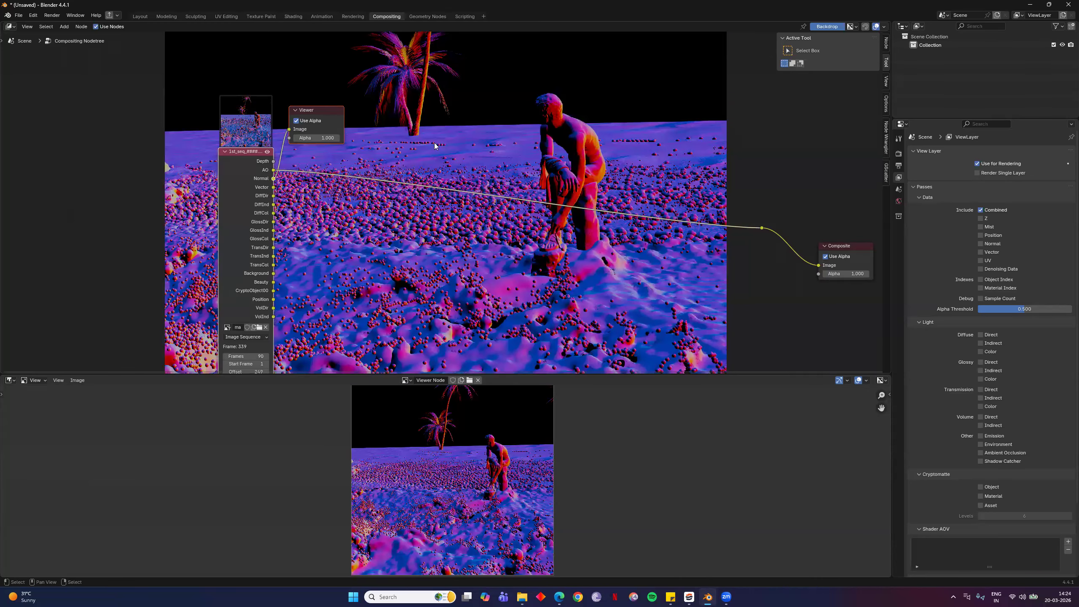
Insert a Separate Color node between the Normal pass and the Viewer
key("F3")
type("separate")
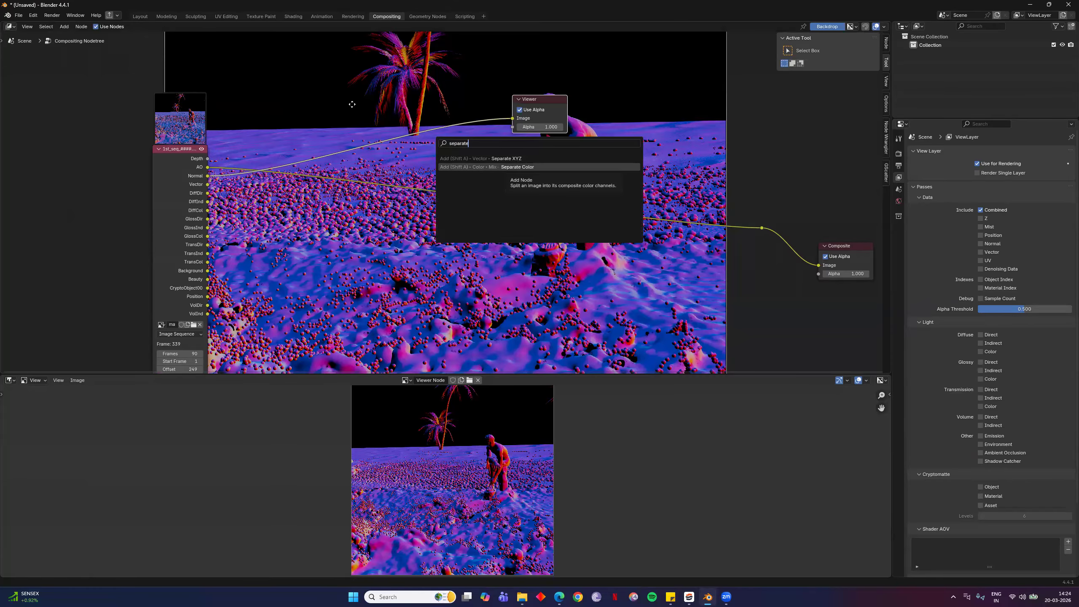
left_click(518, 166)
left_click(429, 112)
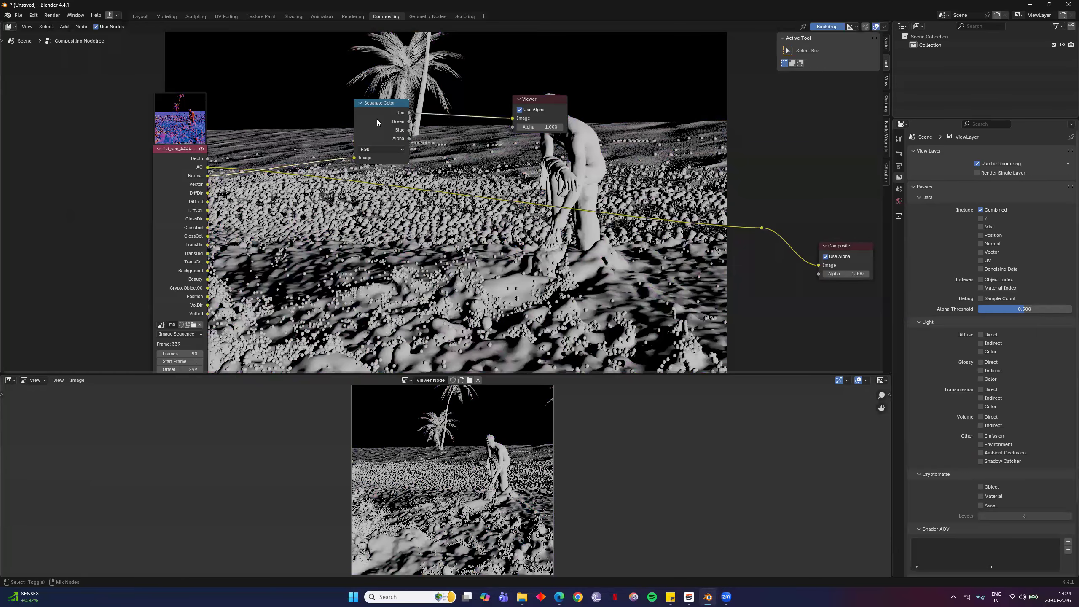
Cycle the Viewer through the Separate Color node's Red, Green and Blue outputs and examine the directional shading on the statue up close
left_click(377, 119, "ctrl+shift")
left_click(377, 119, "ctrl+shift")
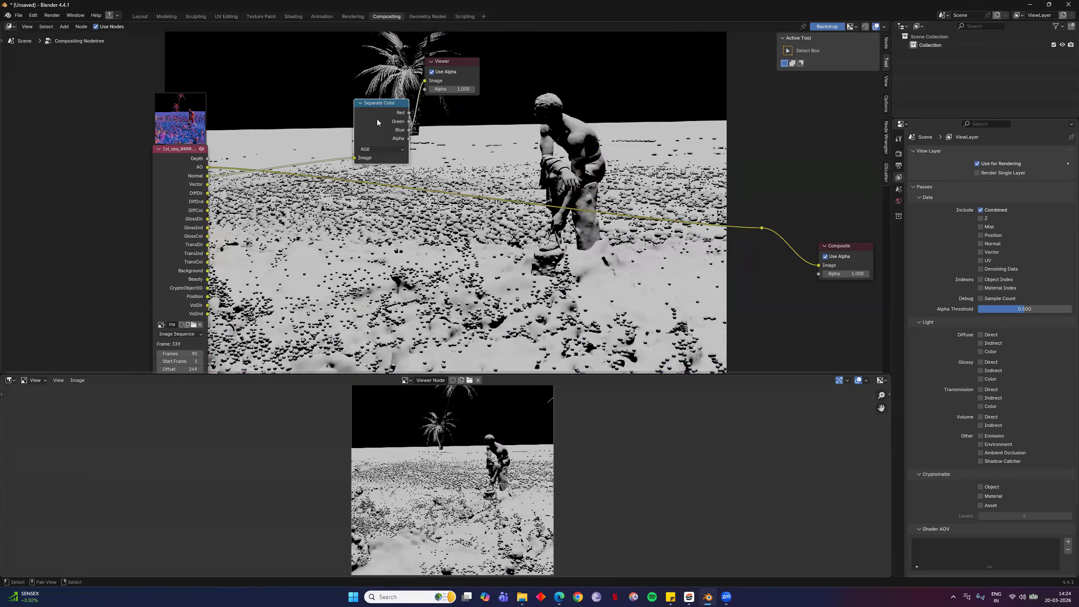
scroll(618, 219, "down", 1)
scroll(633, 456, "up", 4)
scroll(557, 452, "up", 1)
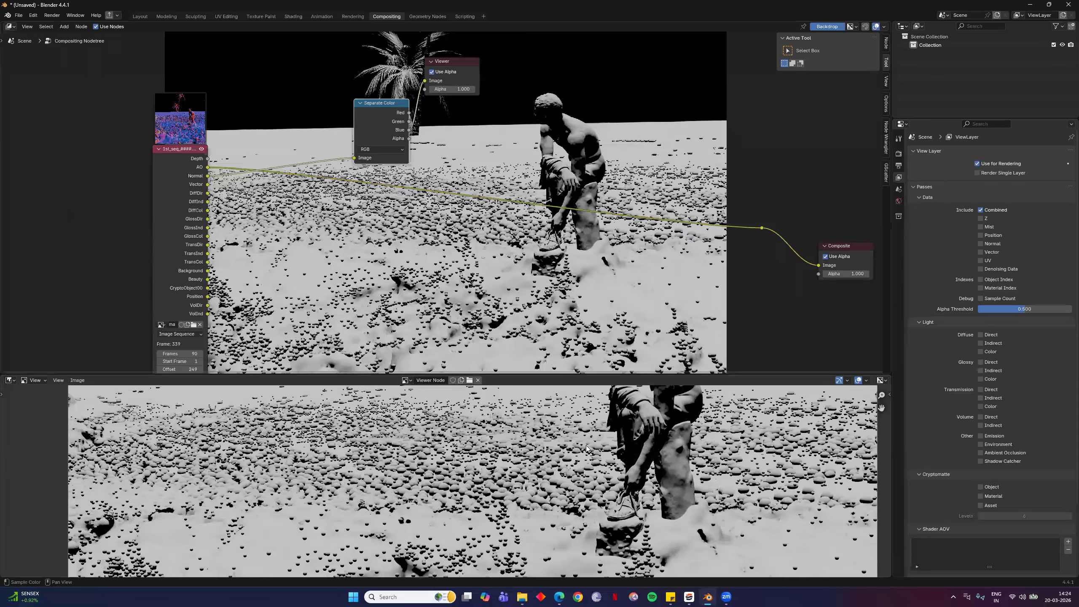
middle_click_drag(590, 435, 428, 529)
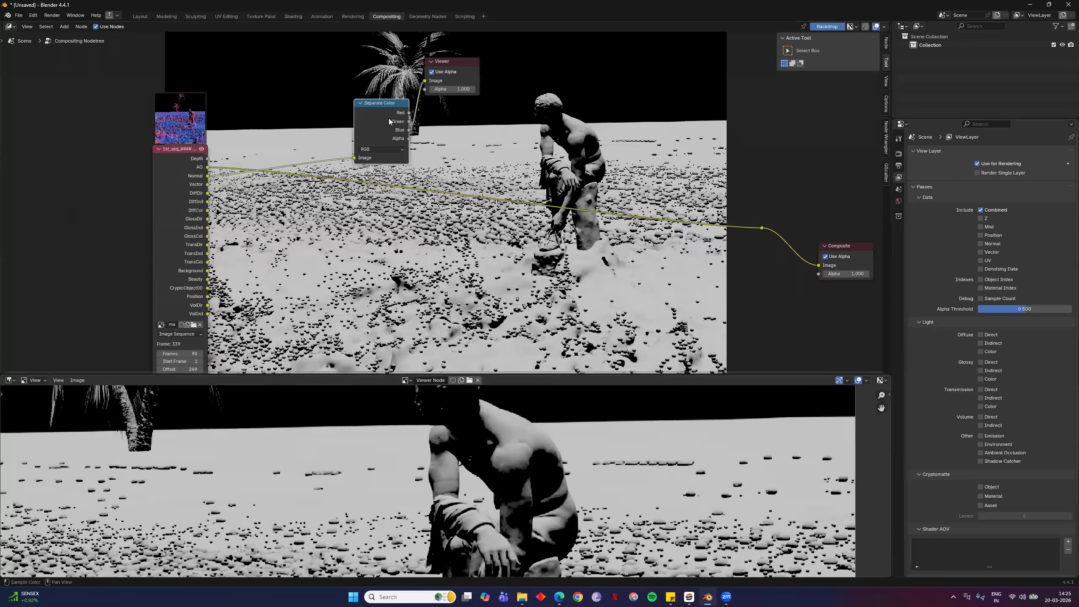
left_click(389, 118, "ctrl+shift")
left_click(380, 123, "ctrl+shift")
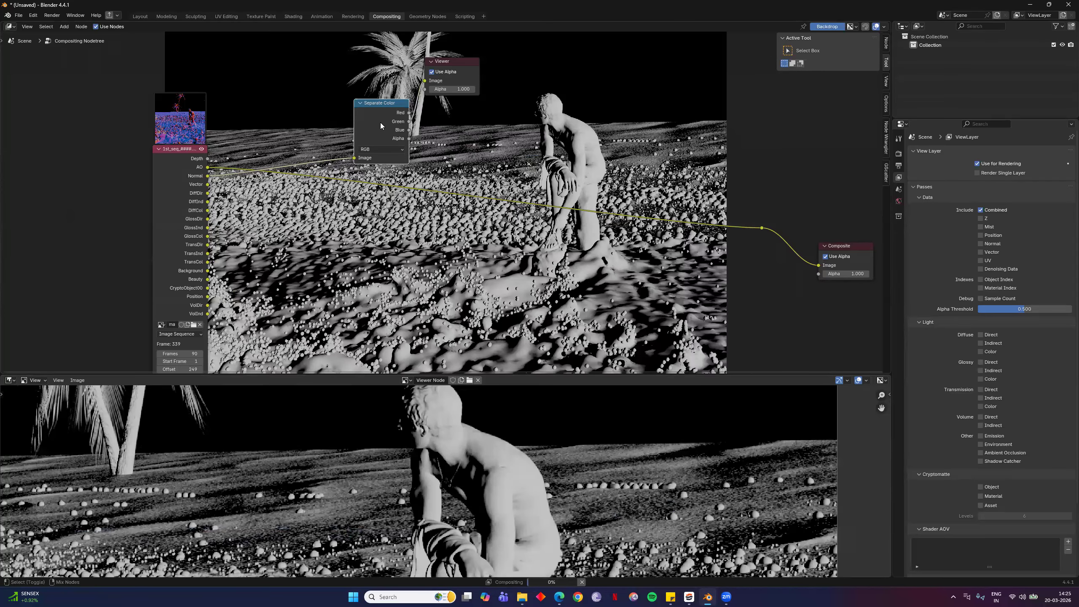
left_click(381, 123, "ctrl+shift")
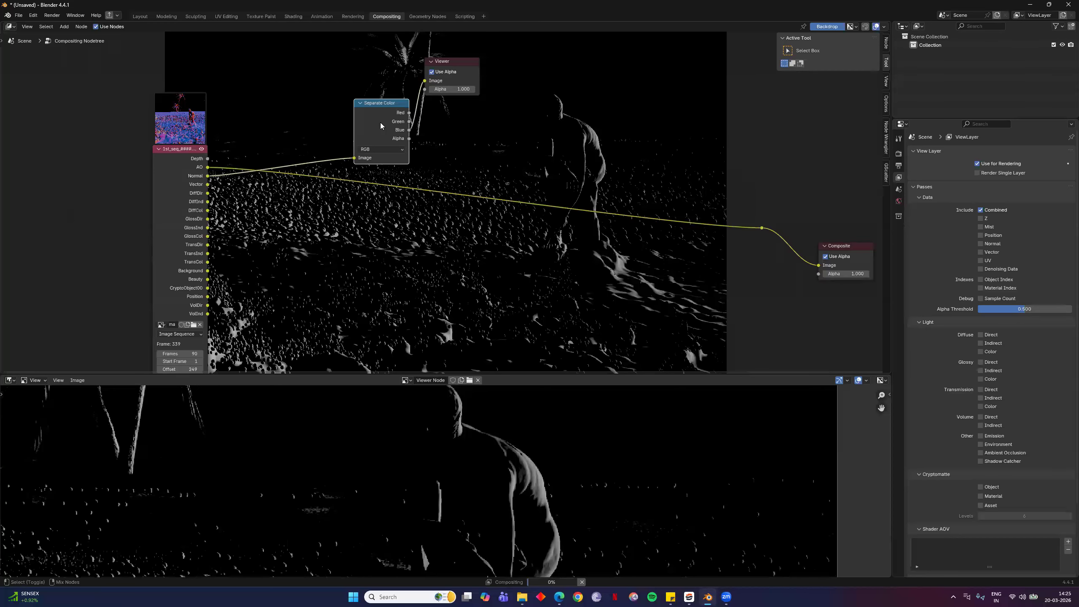
Cycle the Viewer through the Separate Color outputs again, ending on Green, and examine the channel's shading across the whole image
left_click(455, 65)
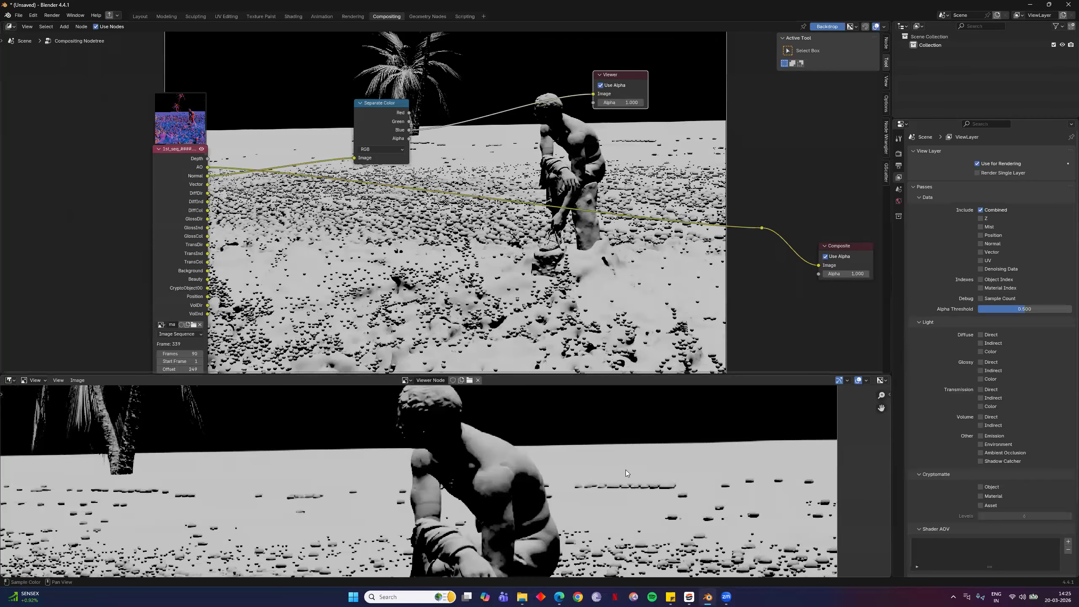
left_click(391, 125, "ctrl+shift")
left_click(390, 125, "ctrl+shift")
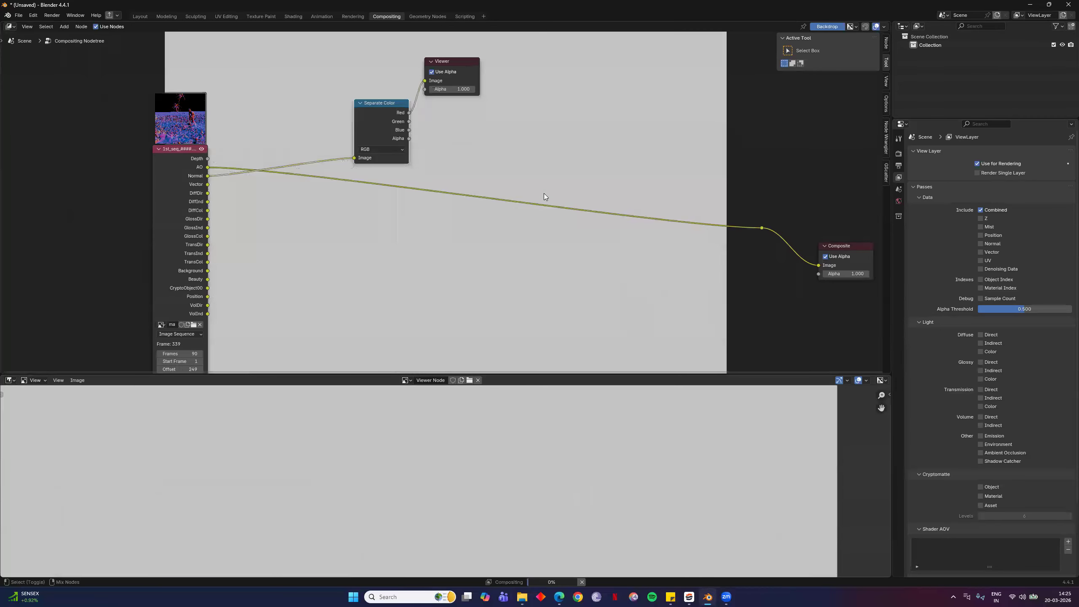
scroll(524, 496, "down", 3)
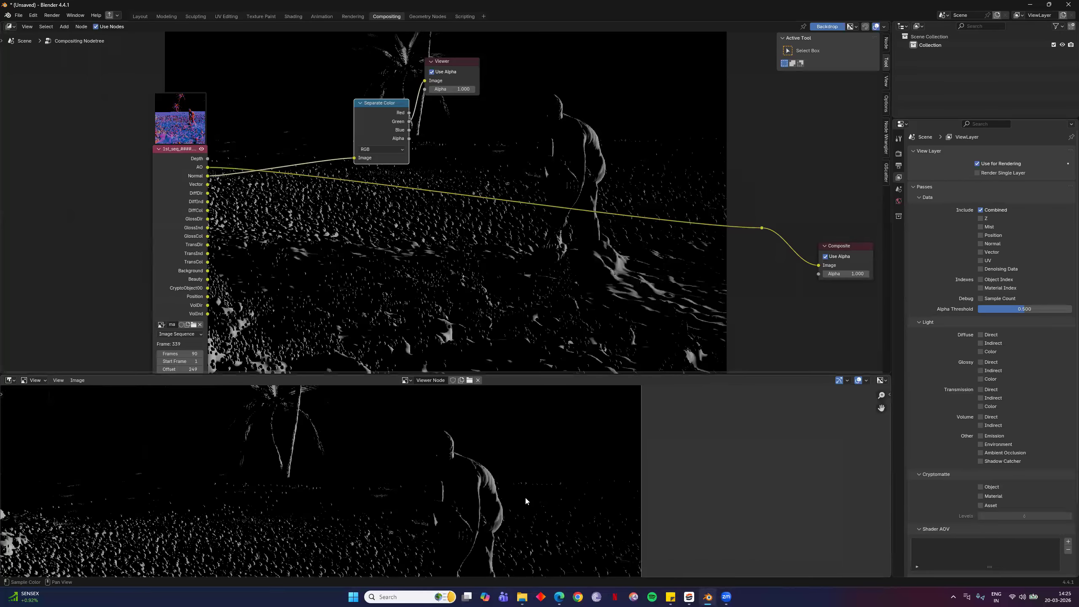
scroll(430, 563, "down", 5)
scroll(430, 563, "right", 5)
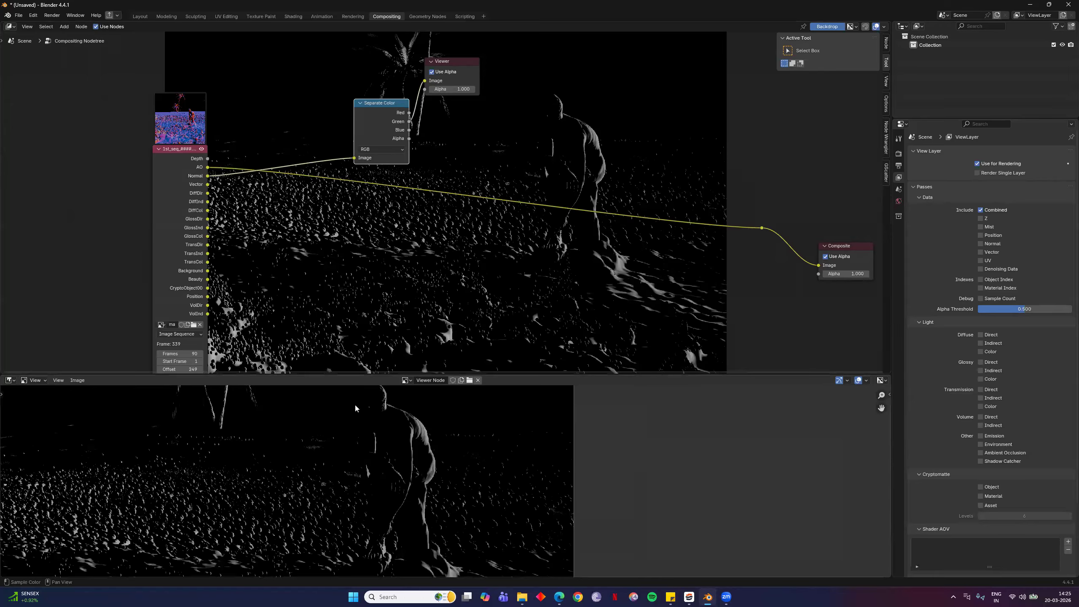
Move the Viewer node away from Separate Color and insert a Mix node on the link between the Green output and the Viewer
left_click(452, 62)
key("g")
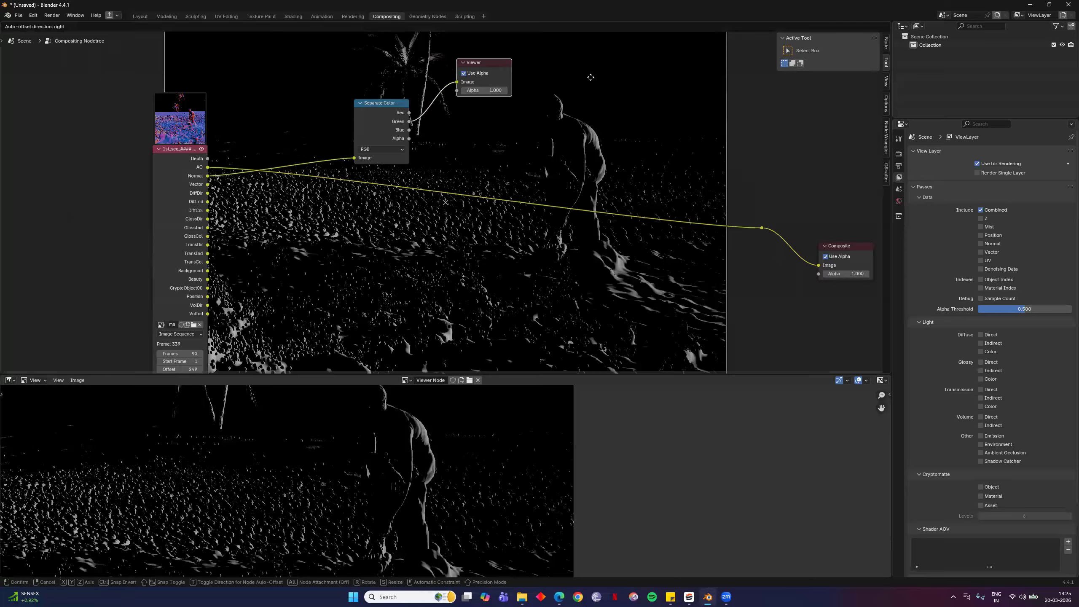
left_click(747, 100)
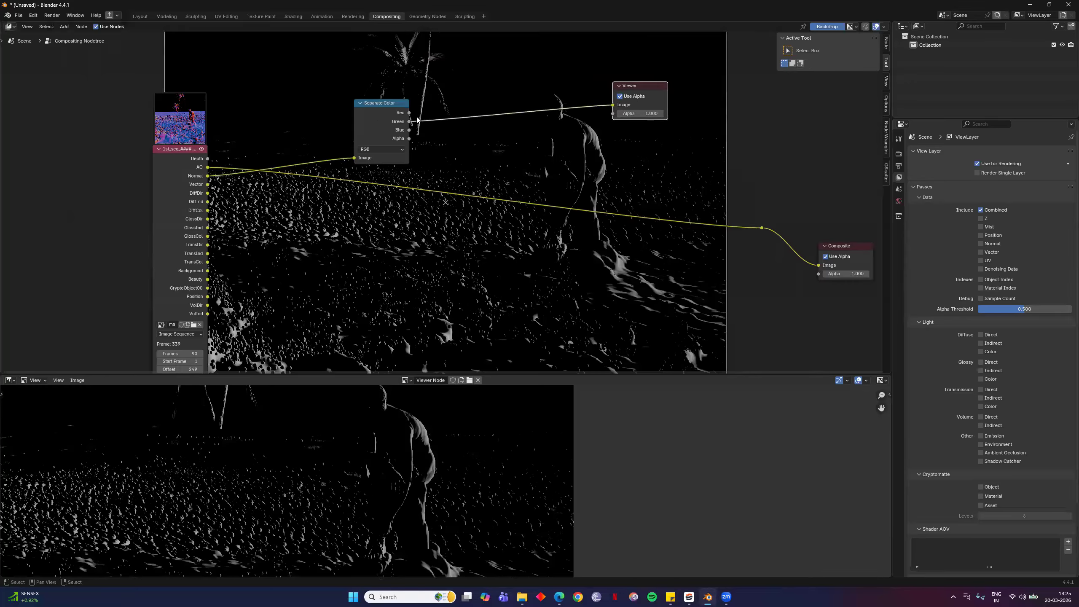
key("F3")
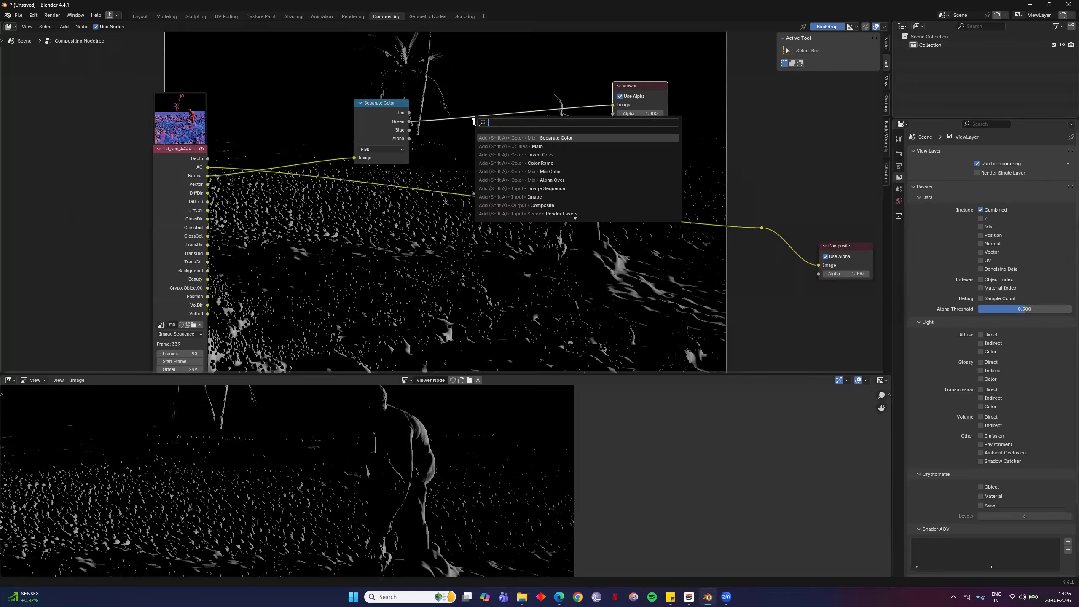
type("mix")
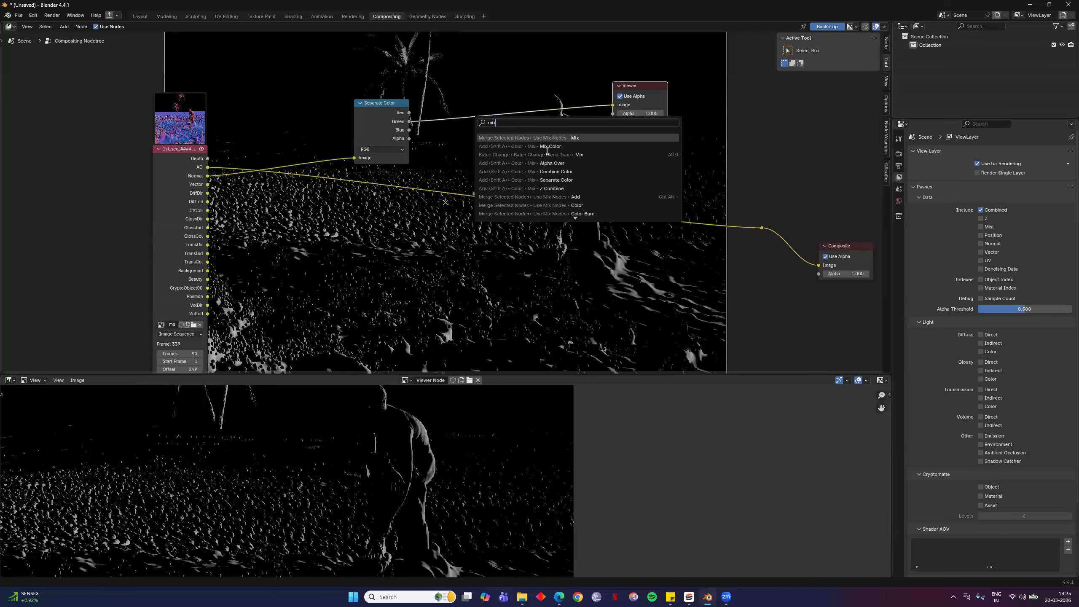
key("Return")
left_click(535, 75)
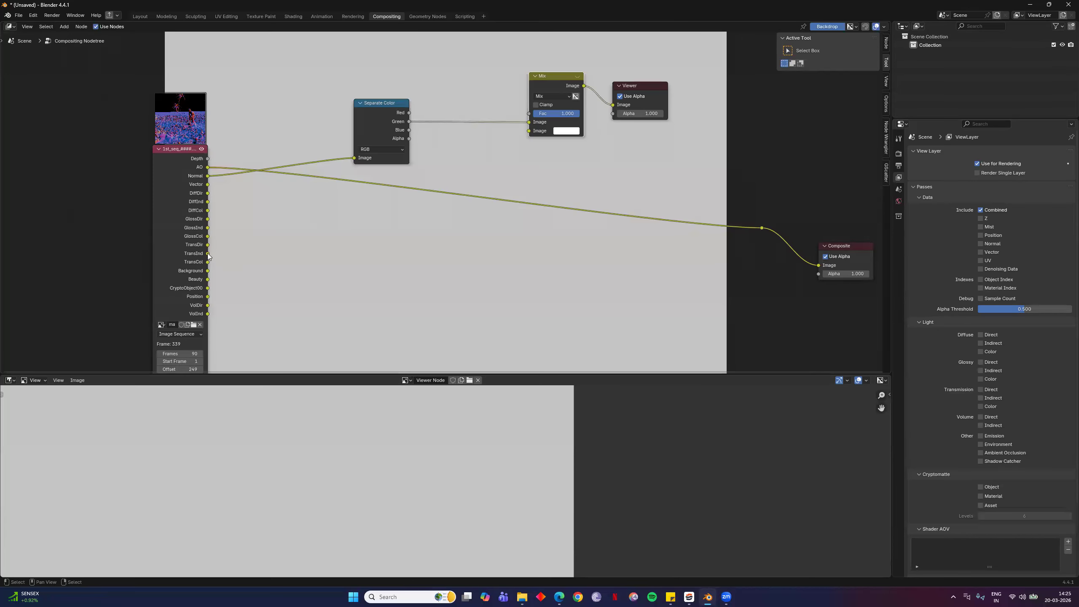
Link the Beauty pass to the Mix node's first image input and Green to the second, and set the blending mode to Add
left_click_drag(208, 279, 529, 123)
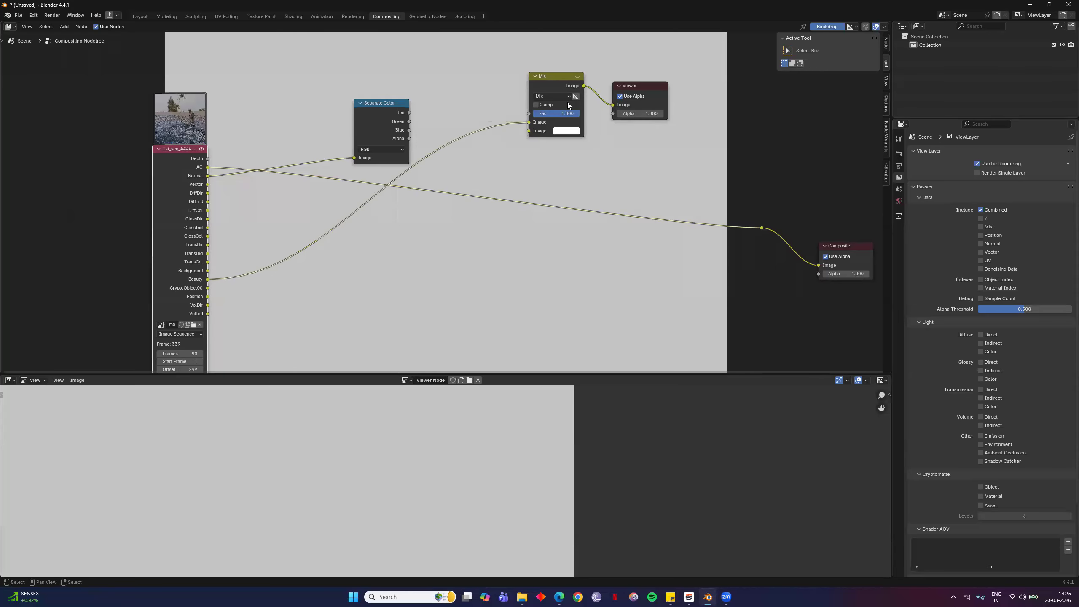
middle_click_drag(586, 193, 553, 238)
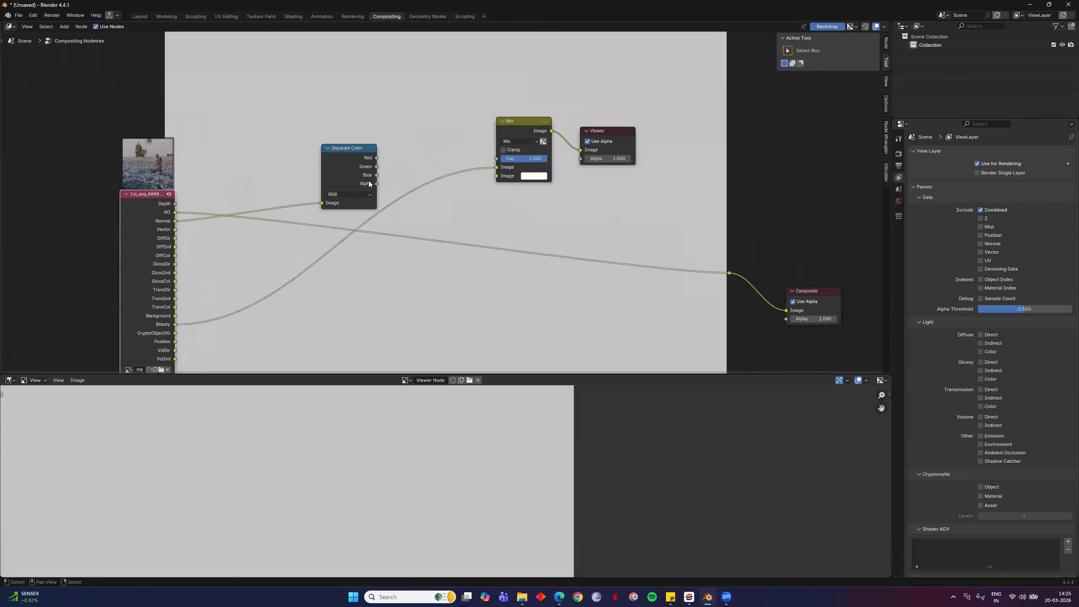
left_click_drag(376, 166, 496, 175)
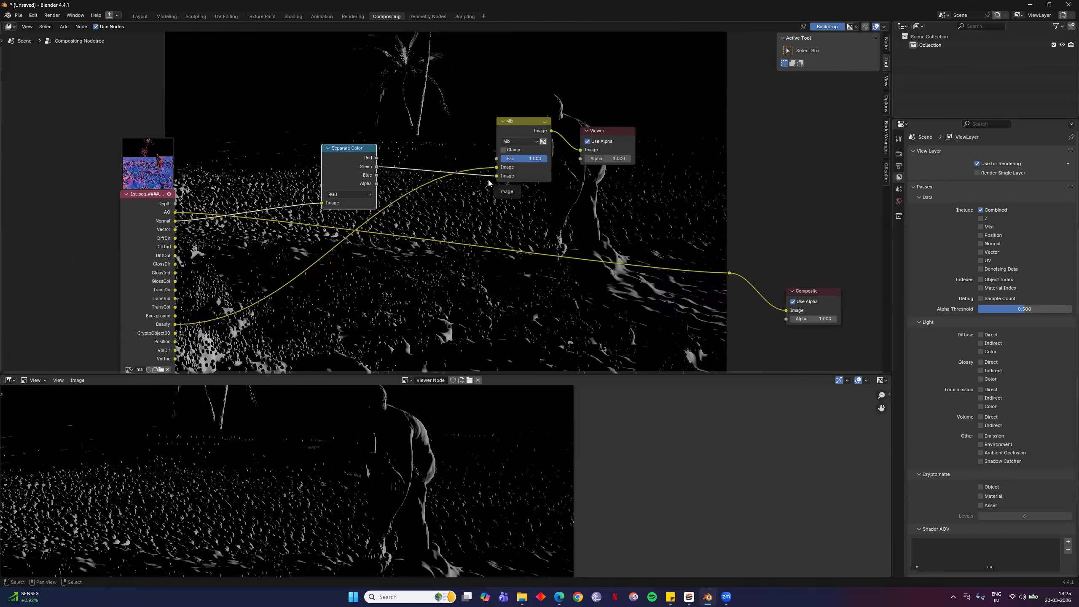
left_click(520, 141)
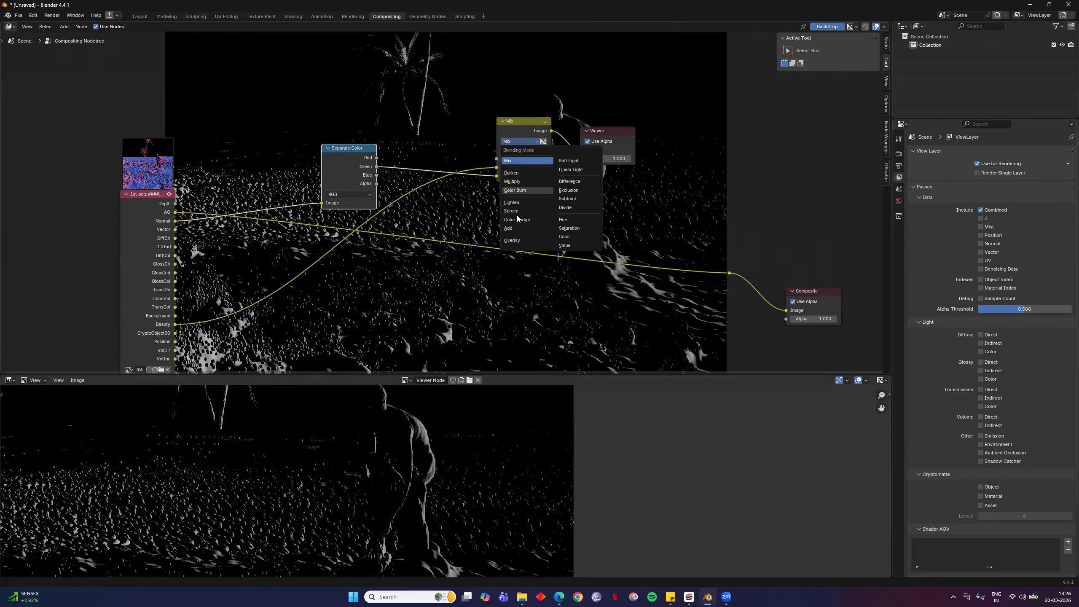
left_click(533, 229)
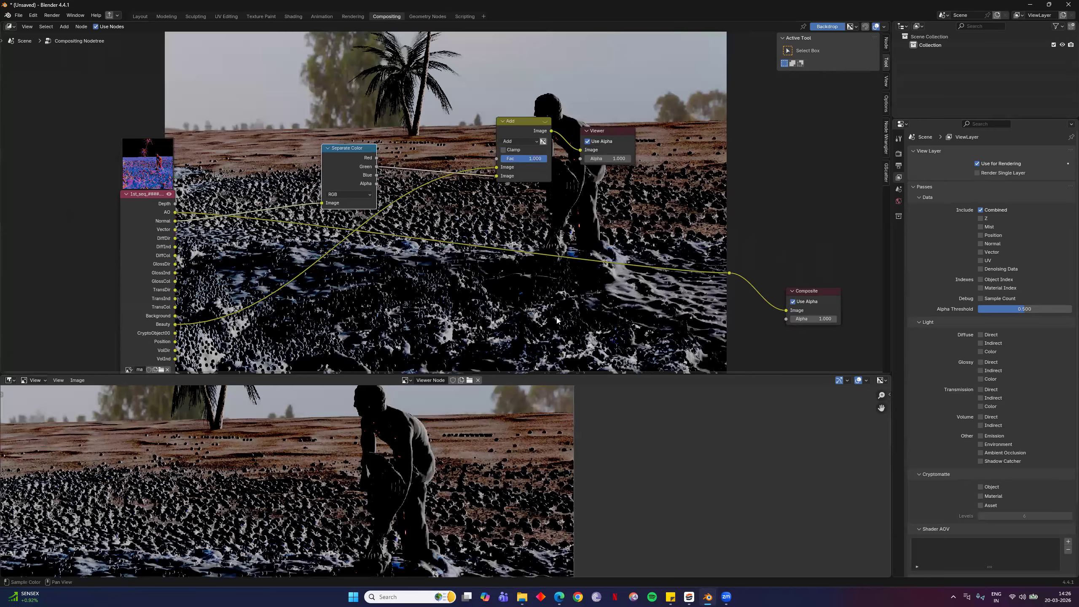
Compare the Add node's effect at different factor strengths, leaving the factor at 0
scroll(451, 450, "down", 1)
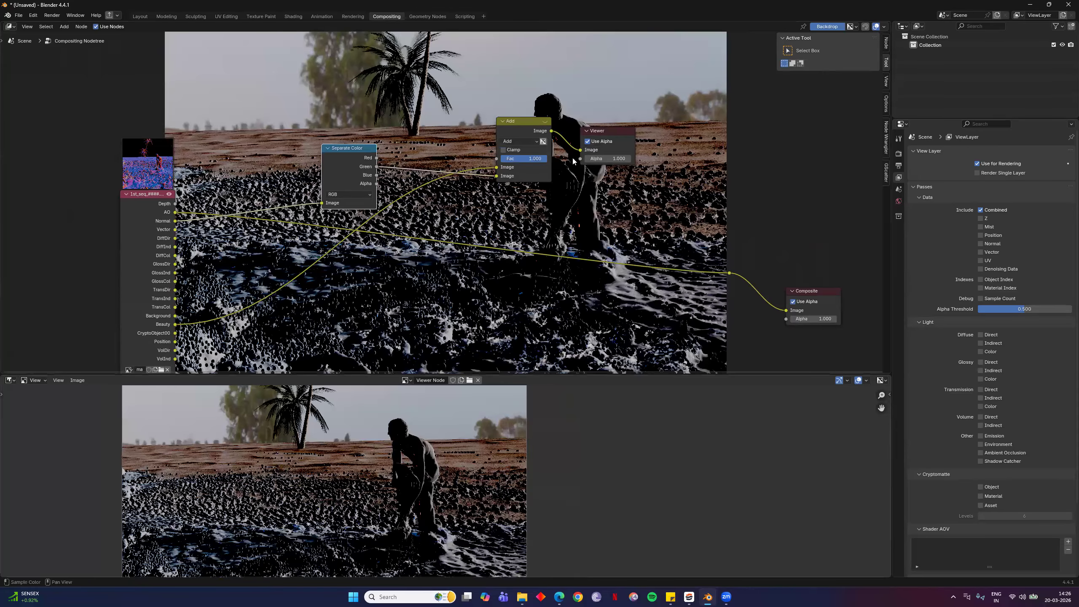
middle_click_drag(565, 159, 603, 159)
double_click(566, 161)
key("Escape")
mouse_move(567, 160)
left_mouse_down()
mouse_move(521, 160)
mouse_move(573, 160)
left_mouse_up()
key("ctrl+z")
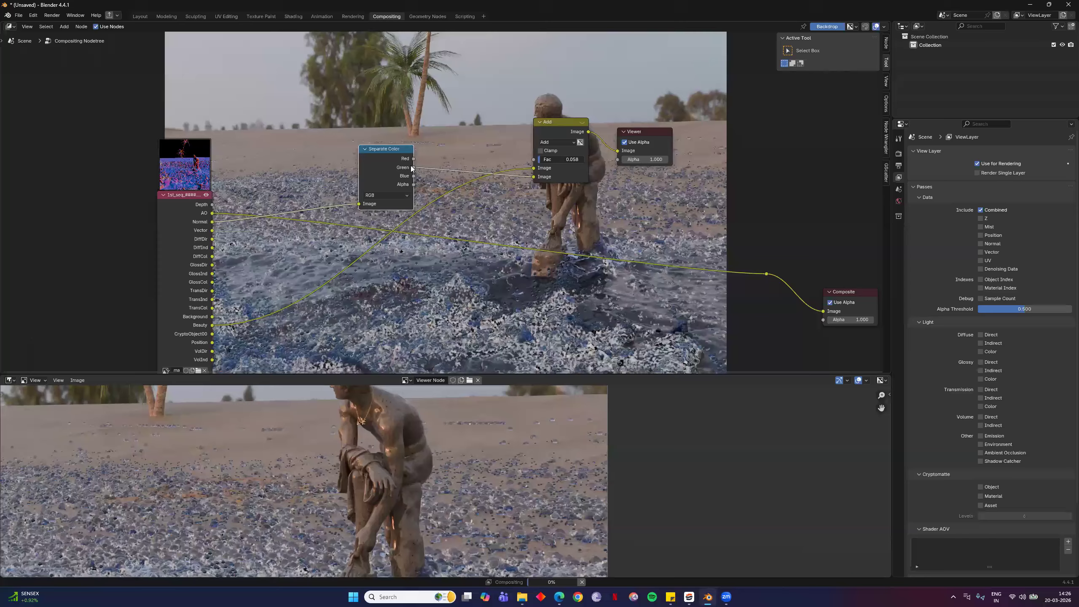
key("ctrl+z")
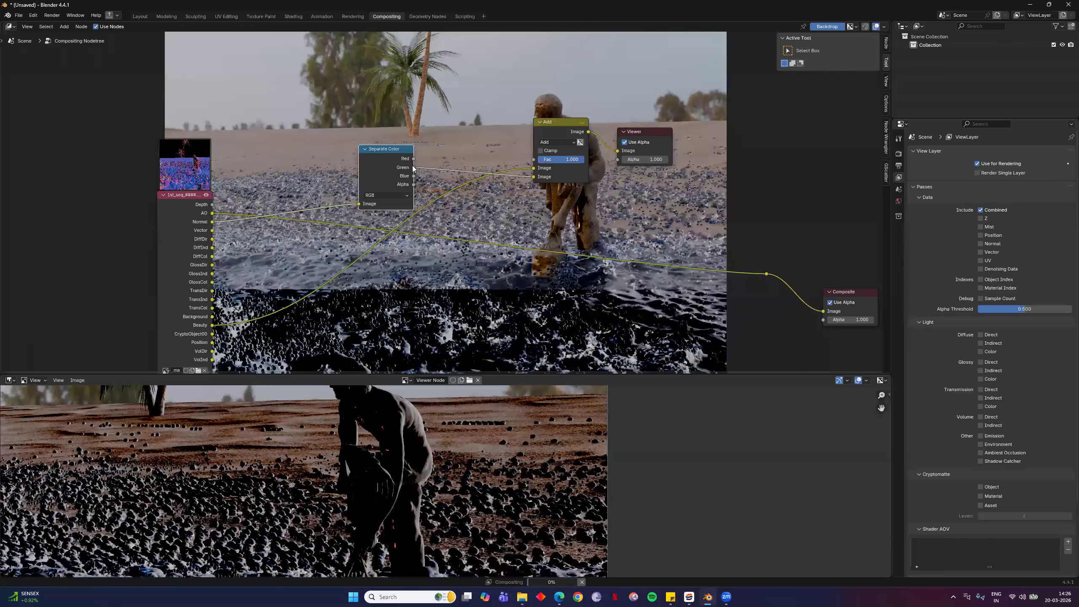
key("ctrl+z")
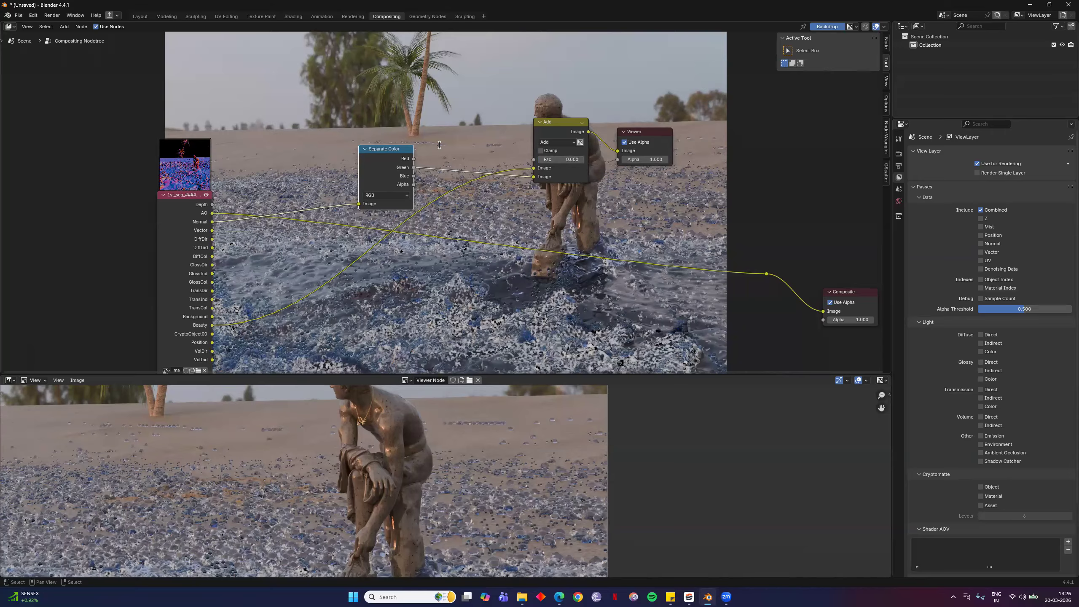
Insert a Map Range node between the Separate Color node's Green output and the Add node's second image input
key("F3")
key("Escape")
key("F3")
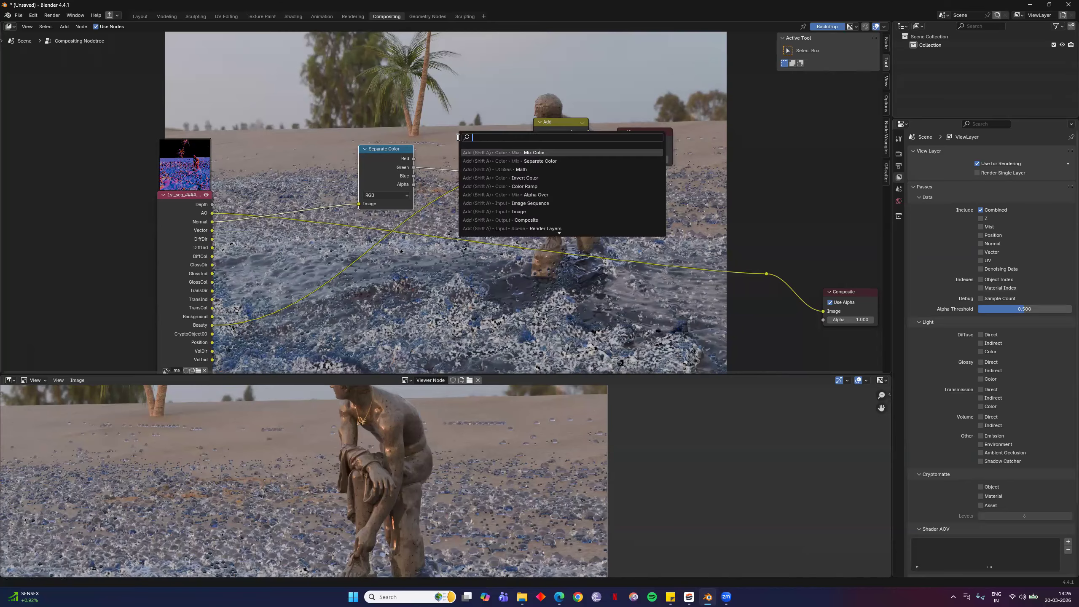
type("map range")
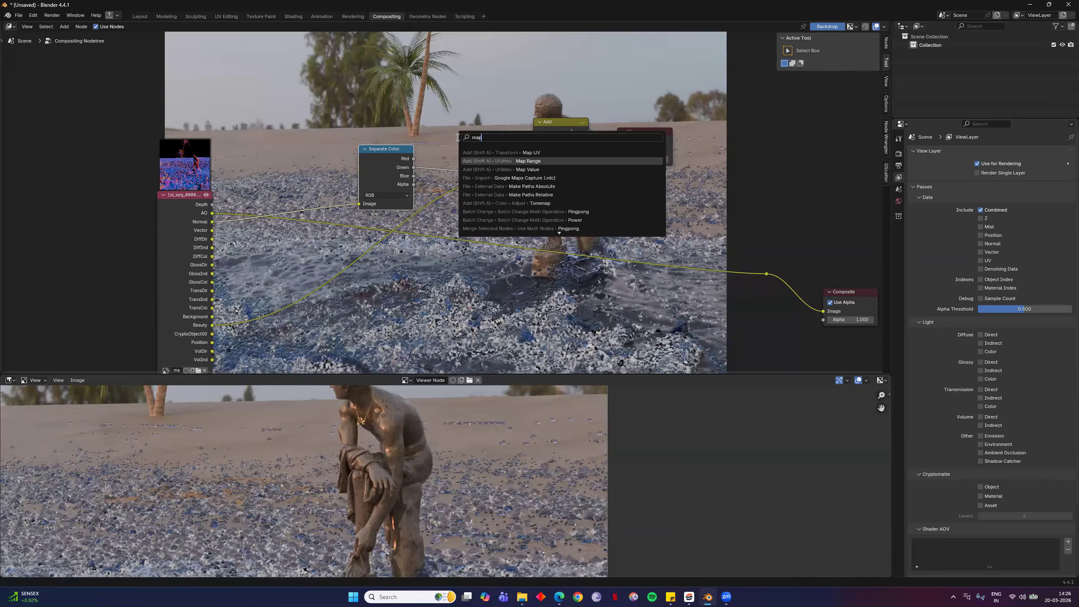
key("Return")
left_click(429, 117)
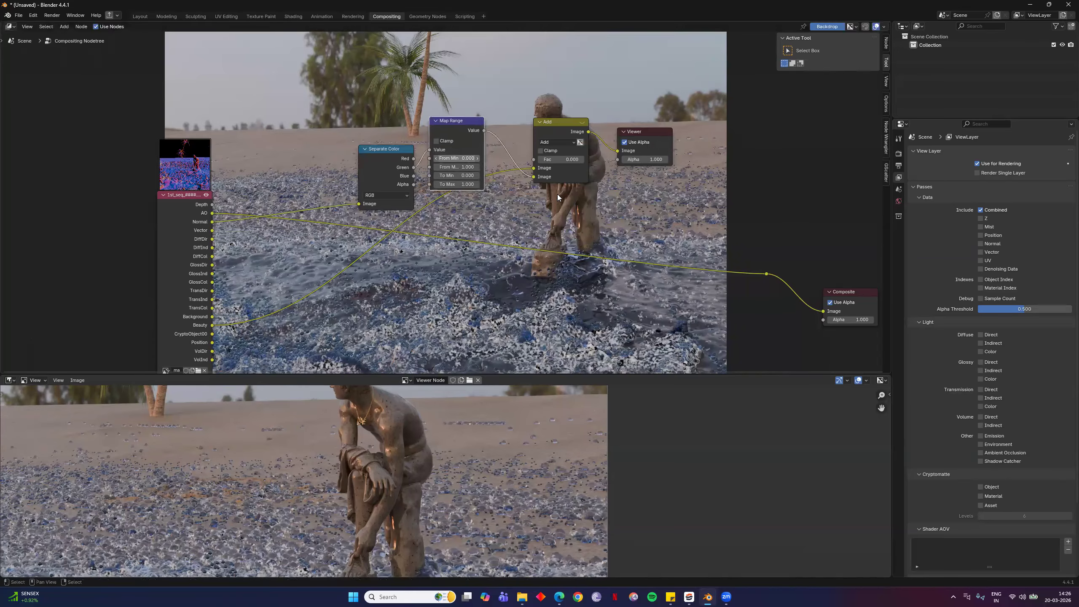
Rearrange the Separate Color and Map Range nodes so there is clear space between them
scroll(517, 191, "up", 3)
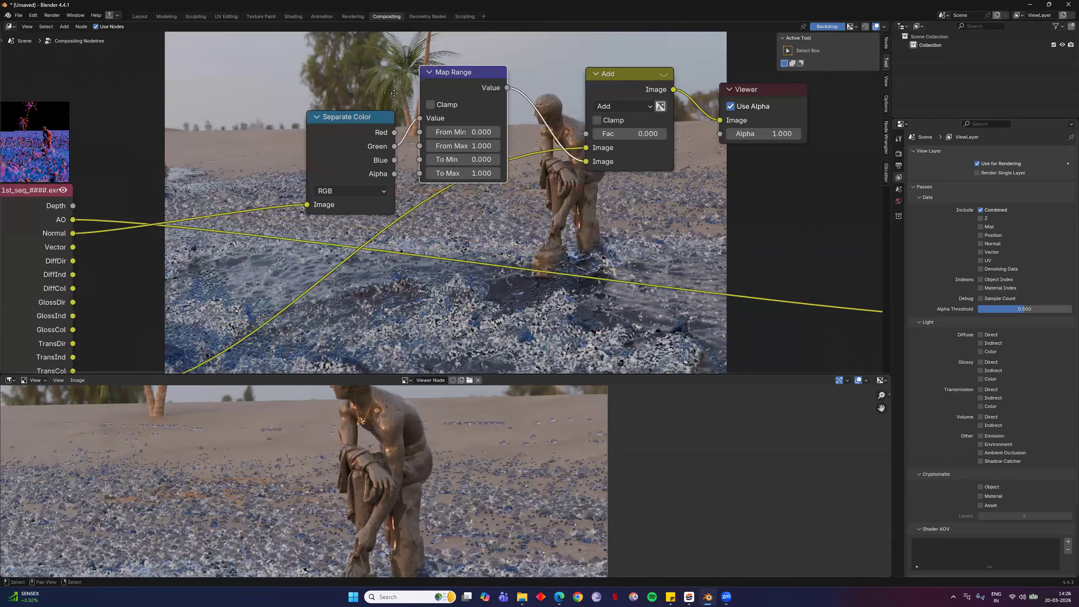
middle_click_drag(350, 215, 326, 254)
key("g")
left_click(327, 205)
left_click_drag(319, 184, 265, 145)
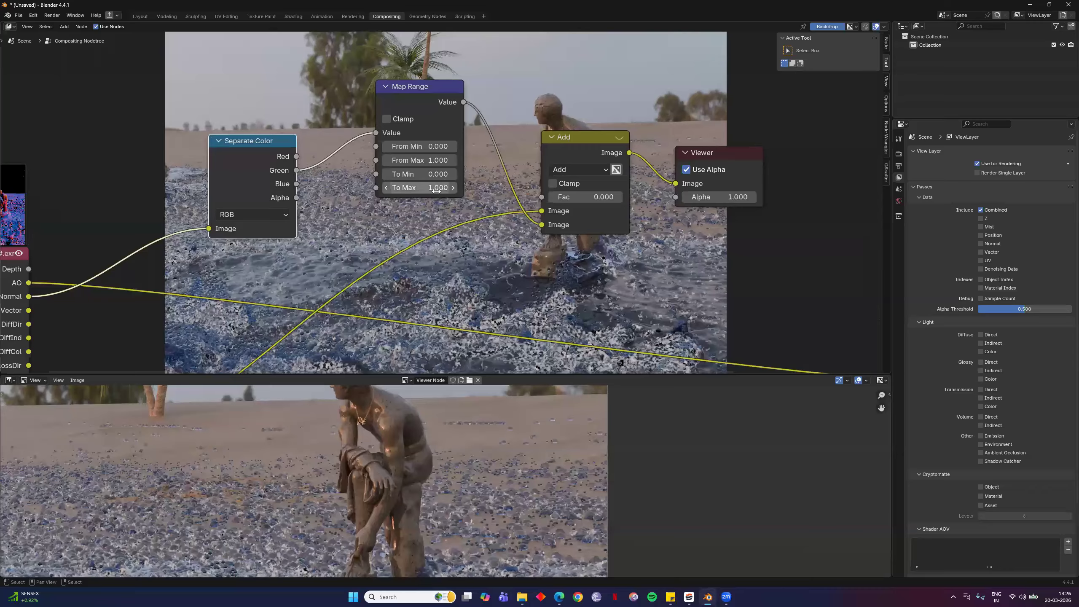
Enable Clamp on the Map Range node and set the Add node's factor to 0.8
left_click_drag(595, 203, 623, 201)
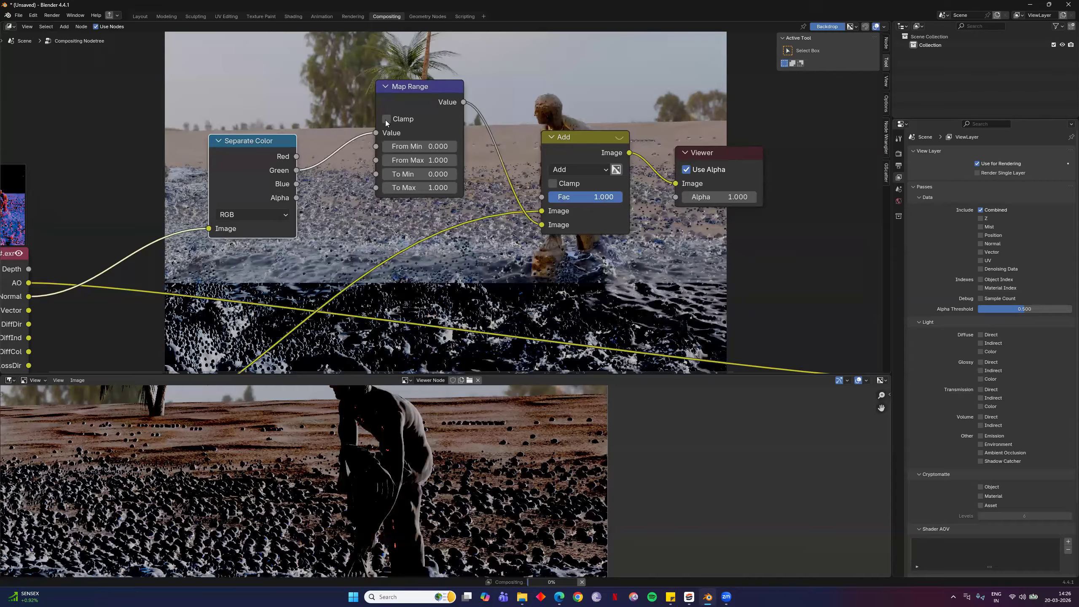
left_click(387, 119)
left_click_drag(577, 198, 607, 198)
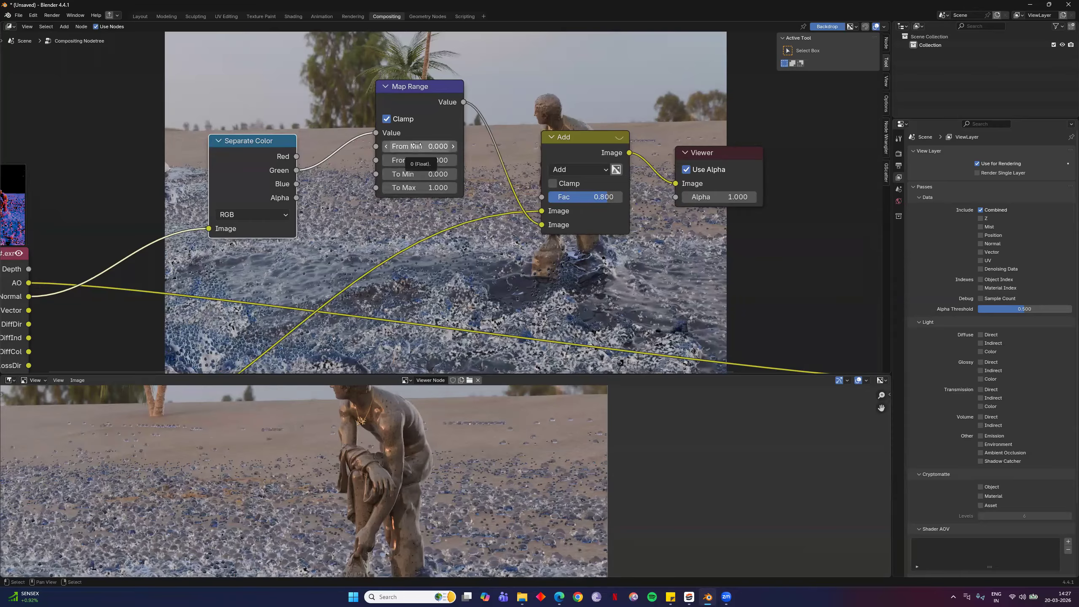
Try lowering the Map Range node's From Min to -0.3, and reset it to 0
left_click(384, 146)
left_click(385, 147)
left_click(384, 147)
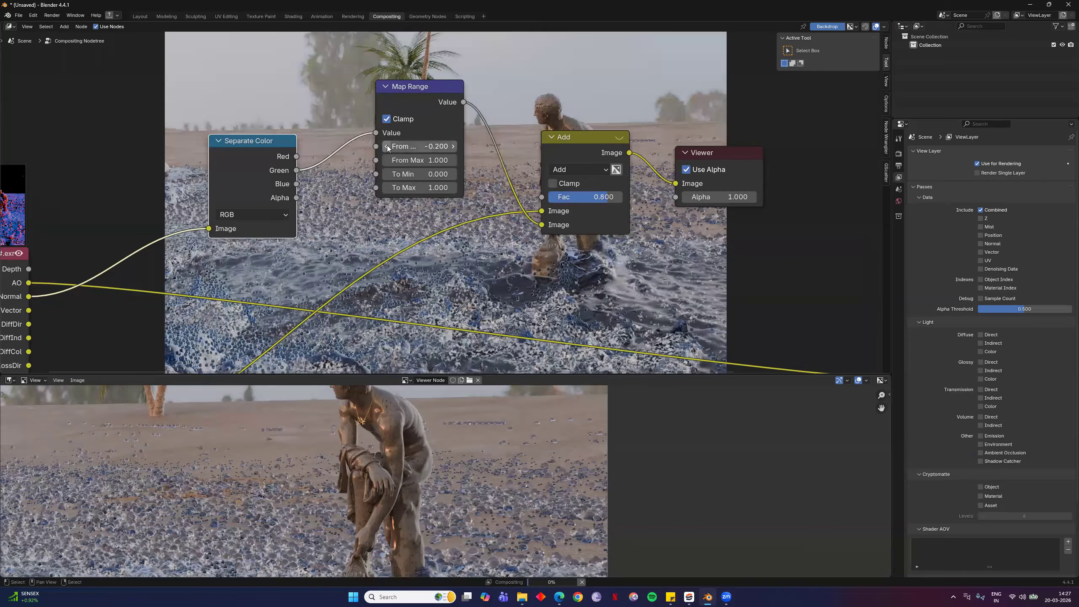
left_click(455, 147)
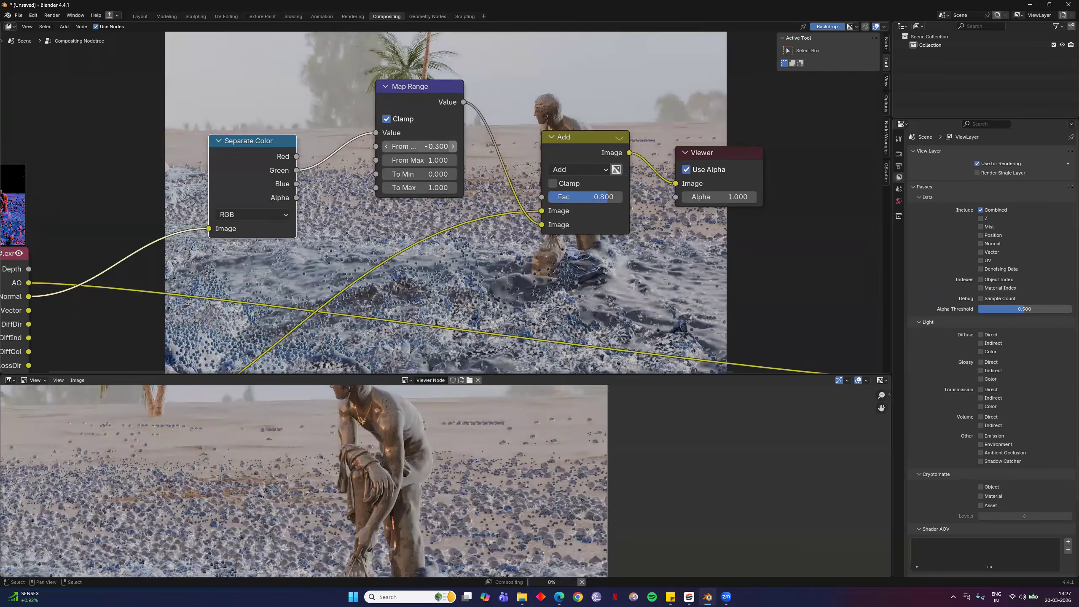
key("BackSpace")
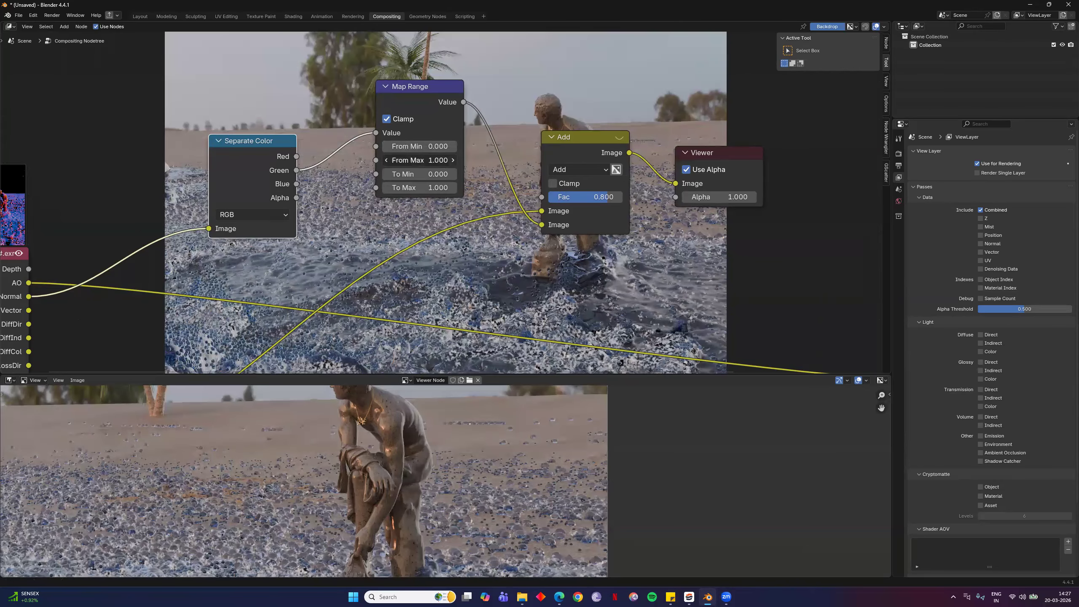
Try a wider Map Range input range with From Min at -0.4 and From Max at 1.7
left_click_drag(393, 160, 413, 160)
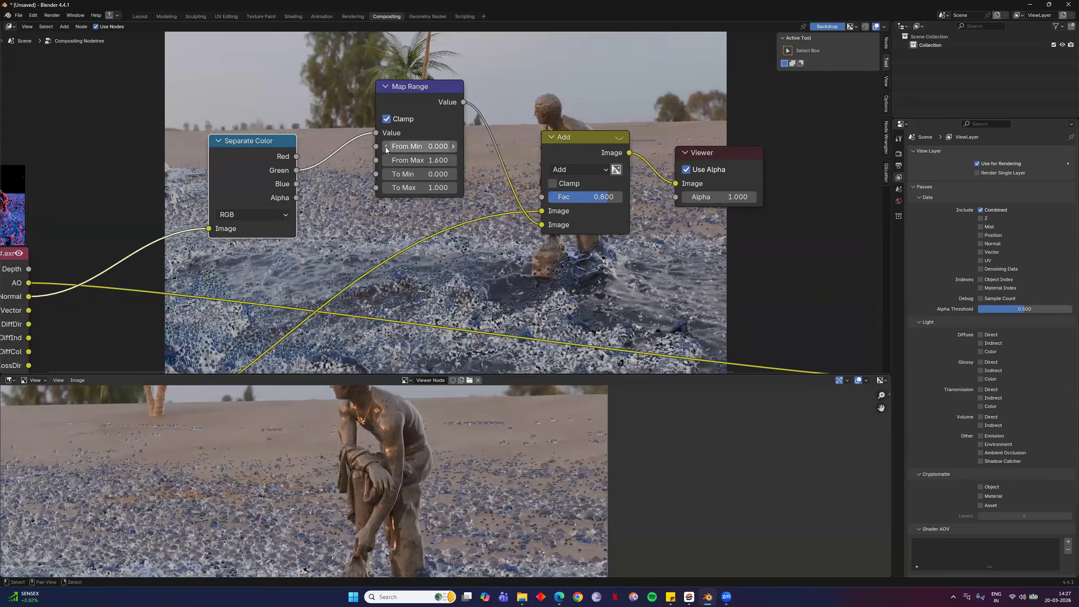
left_click_drag(390, 146, 381, 146)
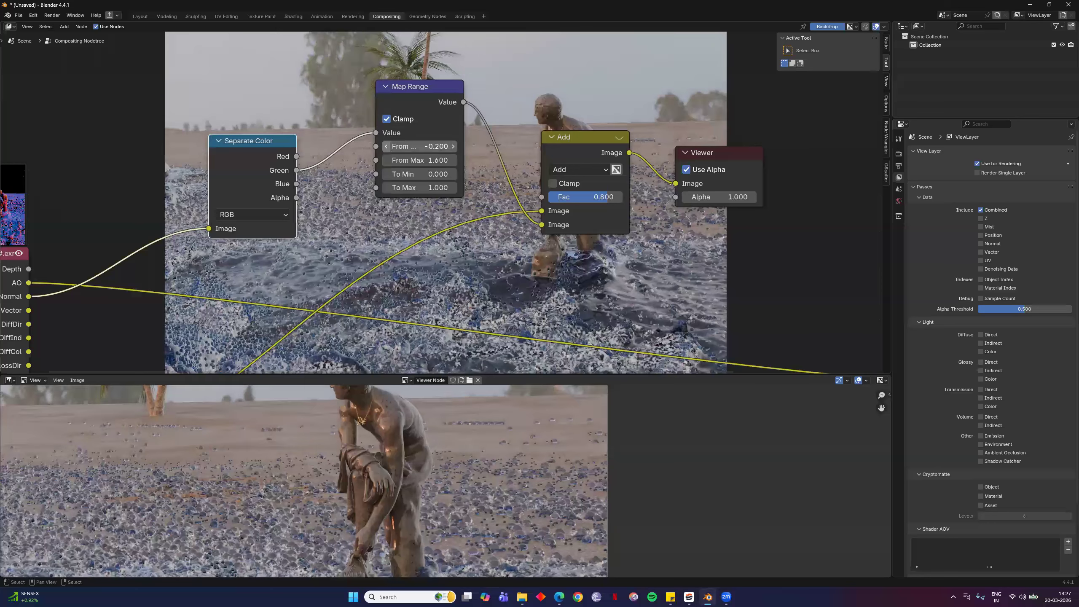
left_click(453, 159)
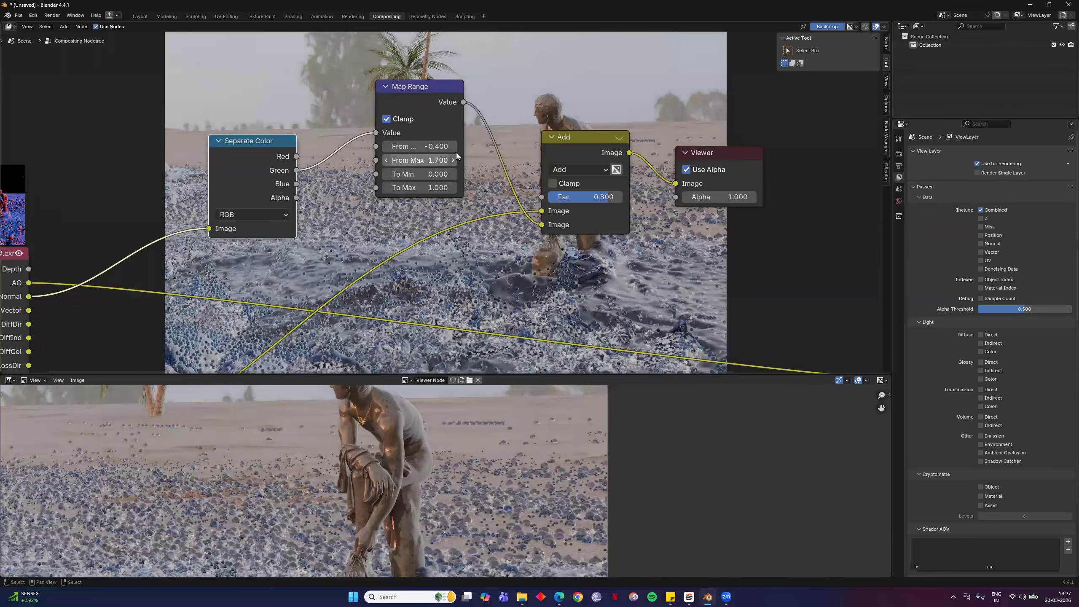
Return the Map Range node's From Min to 0 and From Max to 1
left_click(451, 149)
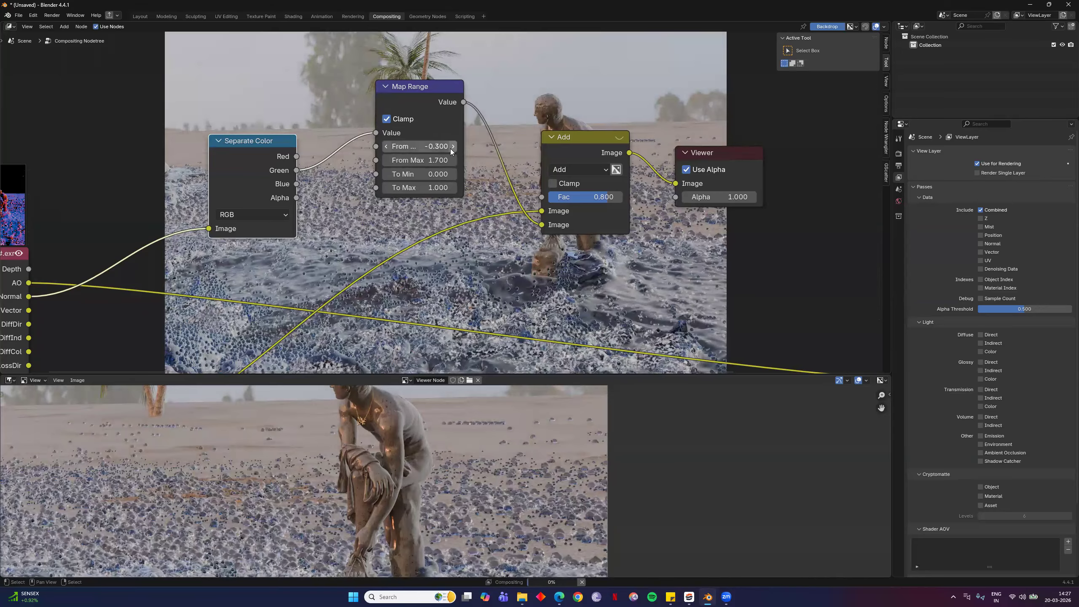
left_click(450, 148)
left_click(450, 149)
left_click(454, 147)
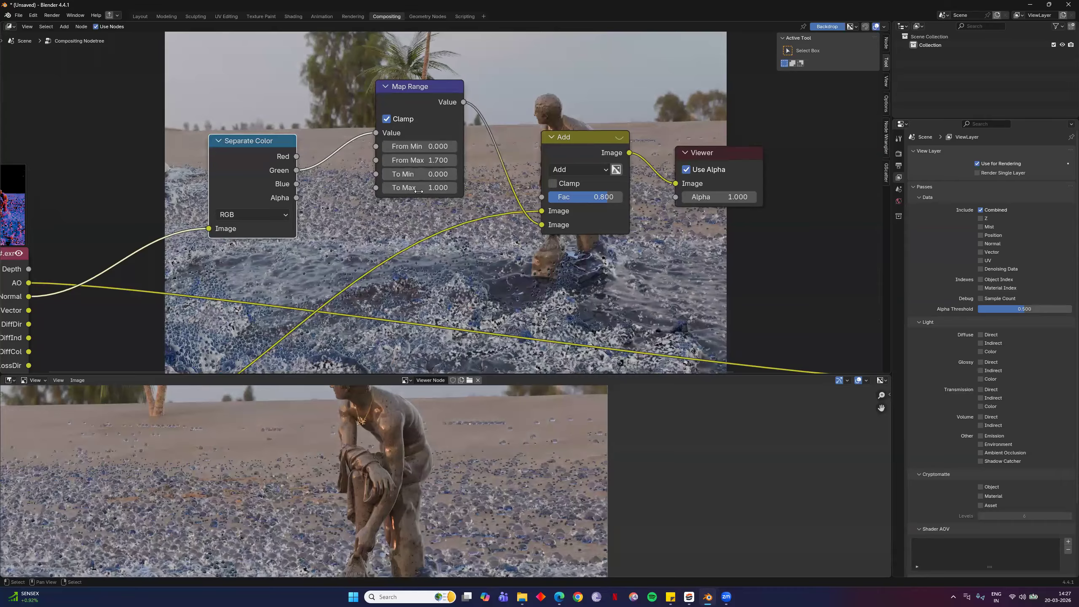
left_click(387, 161)
left_click(387, 161)
left_click(387, 162)
left_click(387, 161)
left_click(387, 162)
left_click(387, 161)
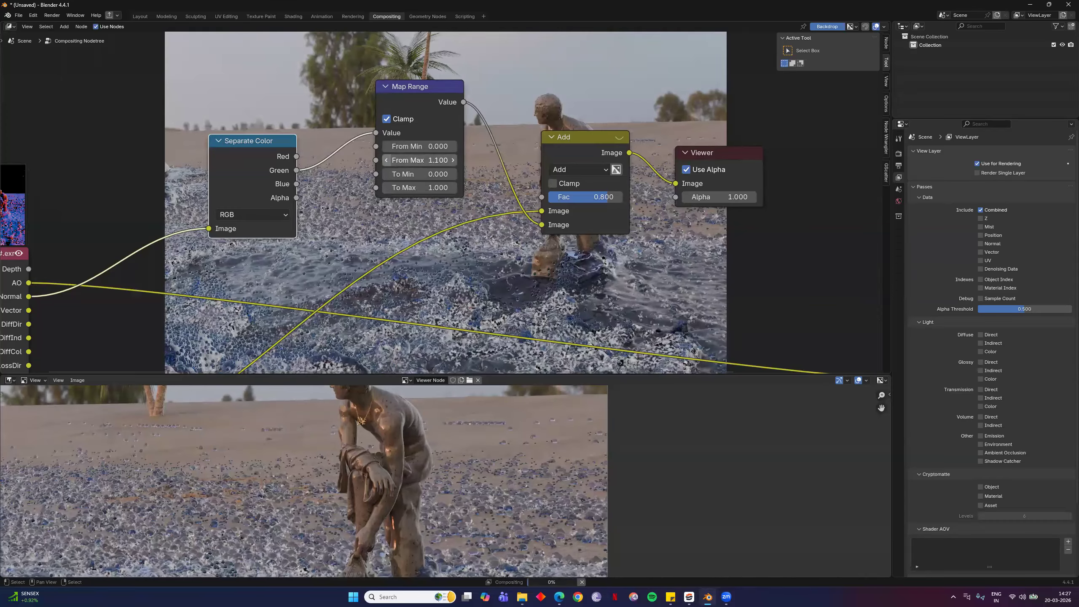
Move the Add and Viewer nodes farther from the Map Range node to make room between them
left_click_drag(582, 143, 607, 139)
left_click_drag(691, 156, 833, 150)
left_click_drag(612, 134, 682, 132)
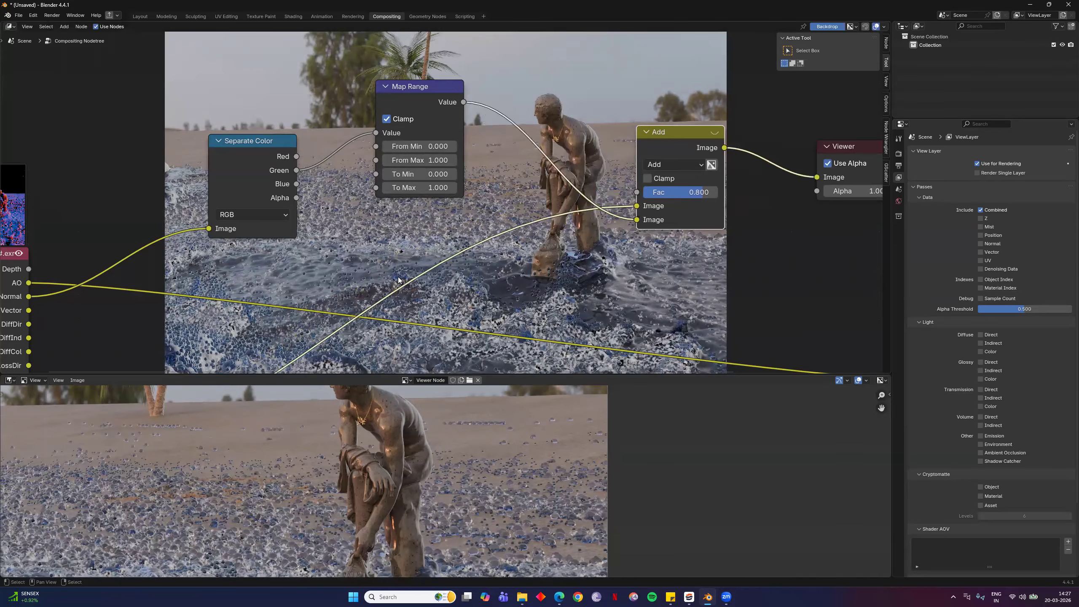
Compare the Beauty pass with the Add node's result in the viewer, and examine the added light on the statue up close
scroll(217, 347, "down", 3)
left_click(222, 343, "ctrl+shift")
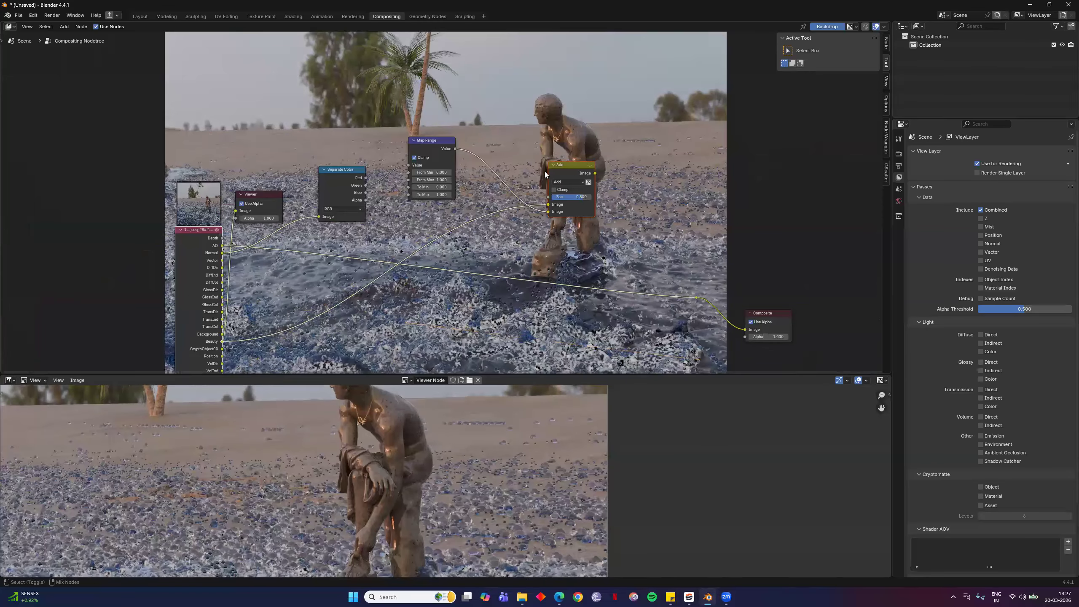
left_click(568, 164, "ctrl+shift")
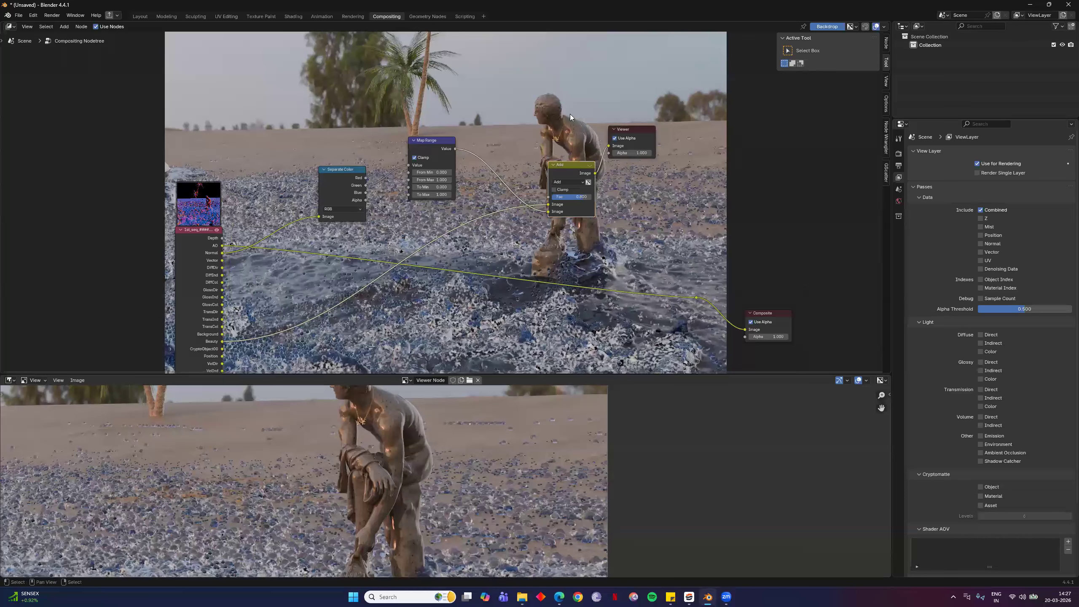
scroll(570, 114, "up", 5)
scroll(570, 114, "down", 3)
middle_click_drag(367, 392, 440, 468)
scroll(387, 455, "up", 4)
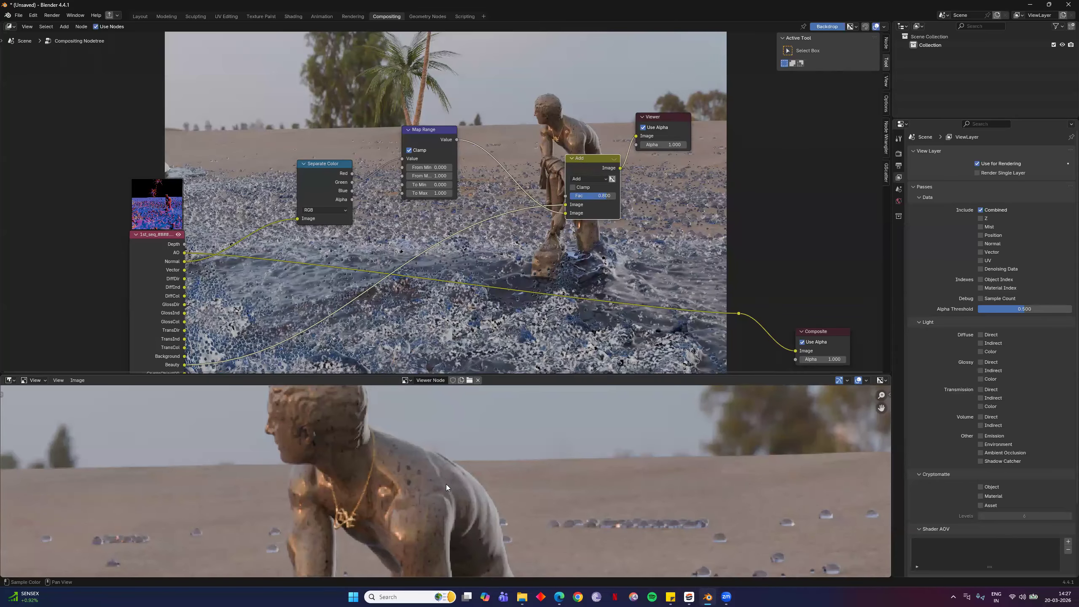
middle_click_drag(447, 485, 386, 444)
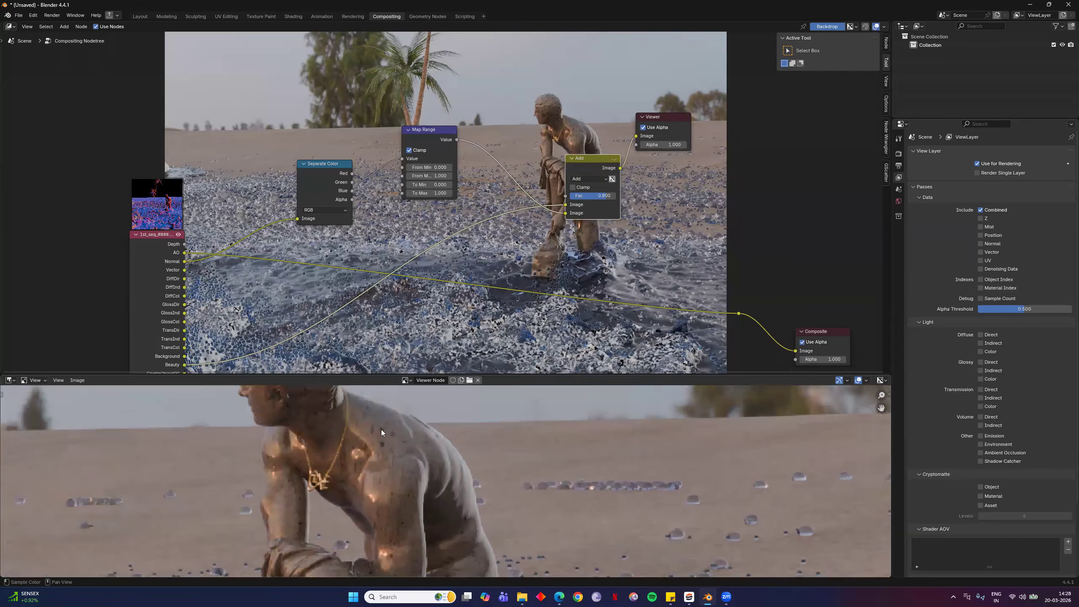
scroll(306, 175, "up", 2)
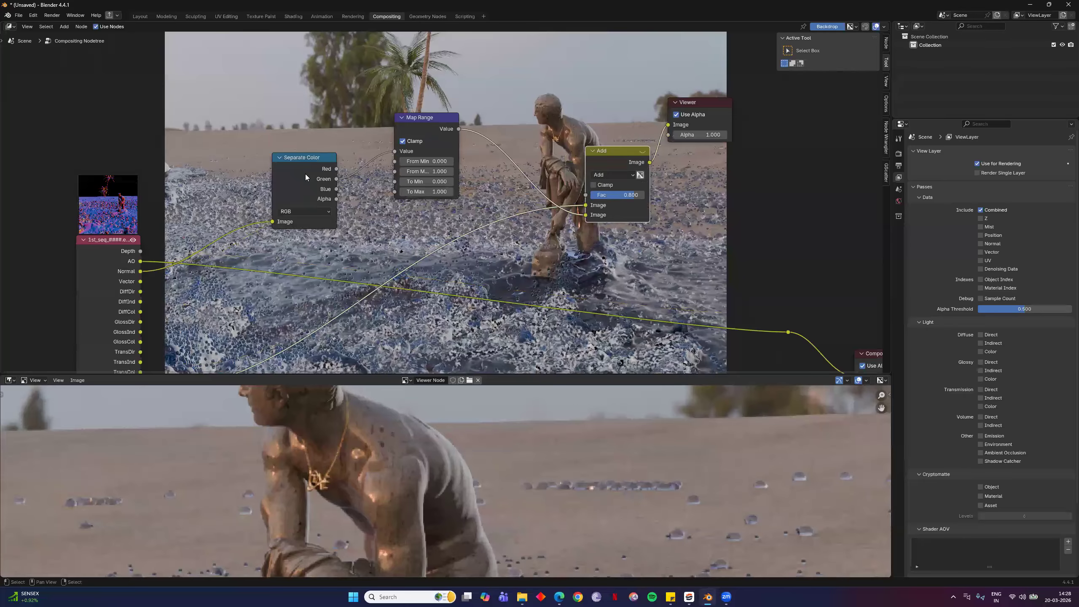
Preview the individual output channels of the Separate Color node, and undo the viewer changes
left_click(305, 174, "ctrl+shift")
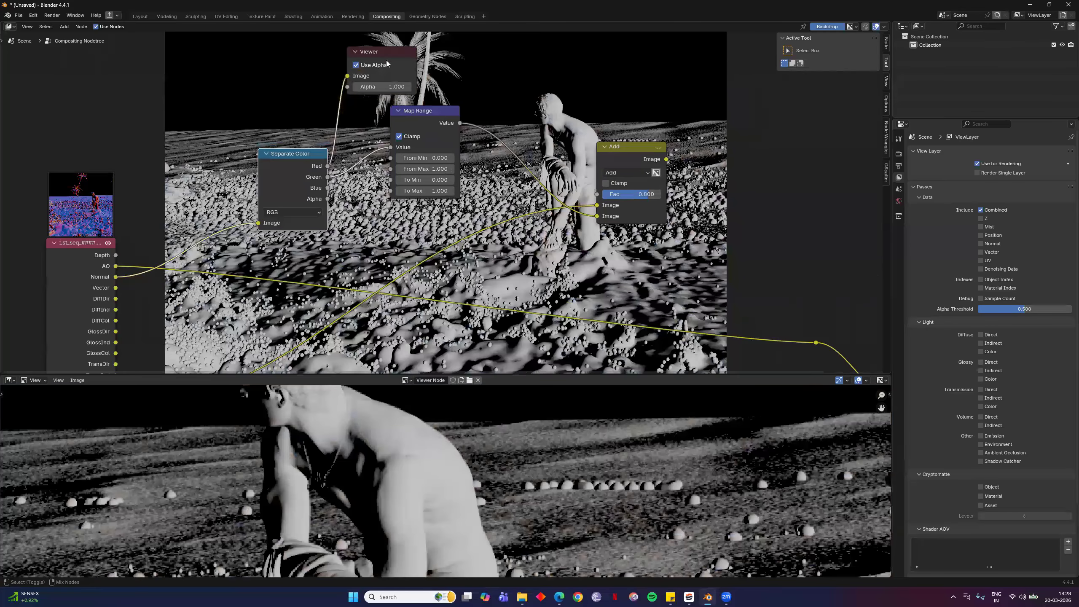
left_click(305, 170, "ctrl+shift")
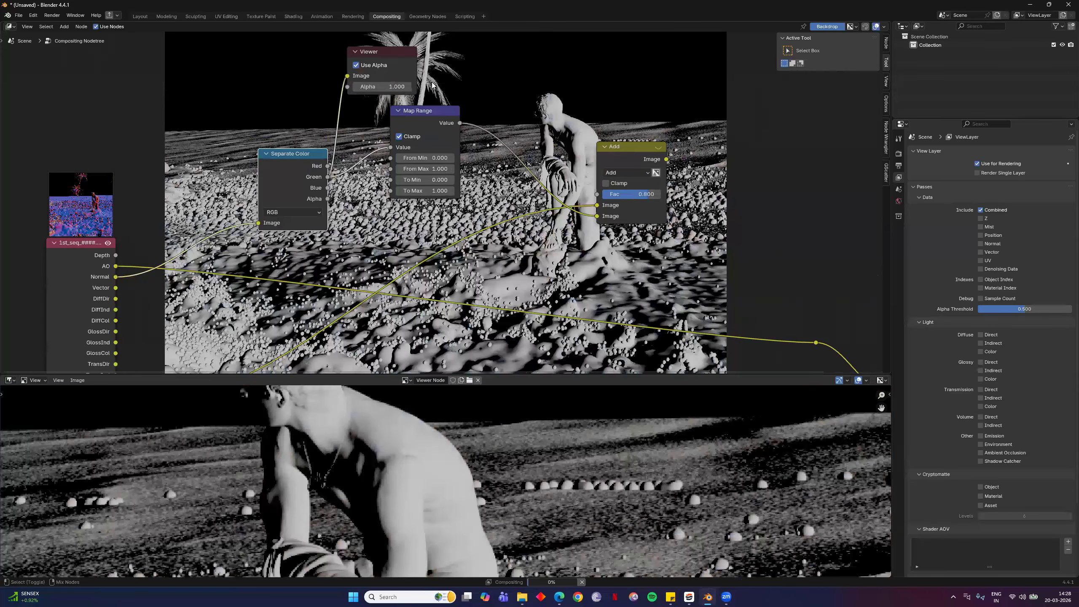
key("ctrl+z")
key("ctrl+z")
Move the Map Range node up, duplicate it below, and feed the copy's Value from Separate Color's Blue channel
left_click(409, 135)
left_click_drag(430, 126, 427, 77)
key("shift+d")
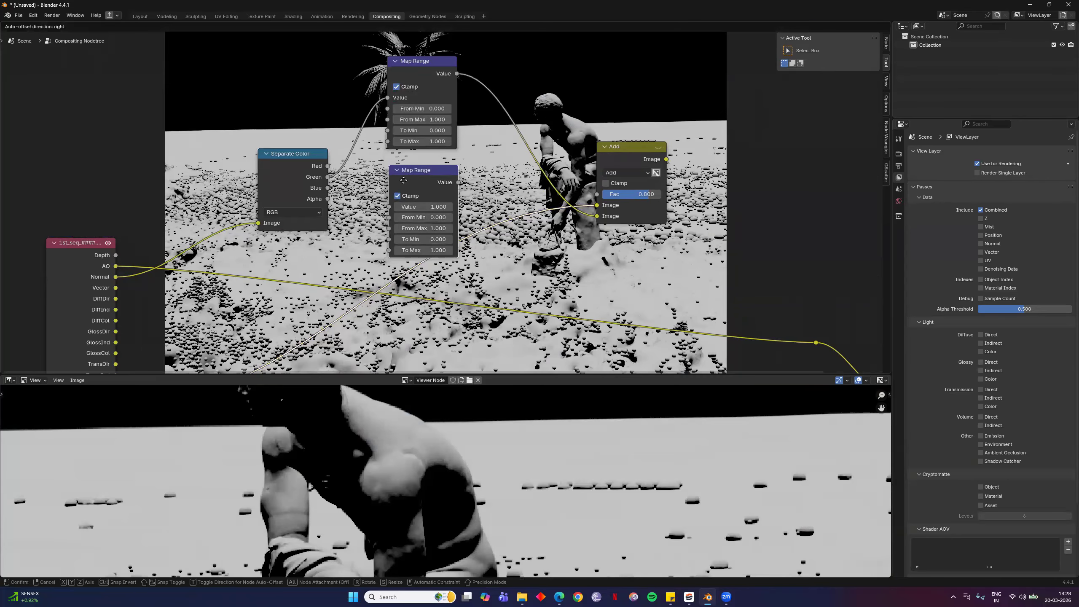
left_click(395, 225)
left_click_drag(328, 188, 353, 208)
Insert a Mix Color node between the upper Map Range and Add, and link the lower Map Range to its second Image input
middle_click_drag(649, 232, 545, 259)
middle_click_drag(380, 191, 357, 182)
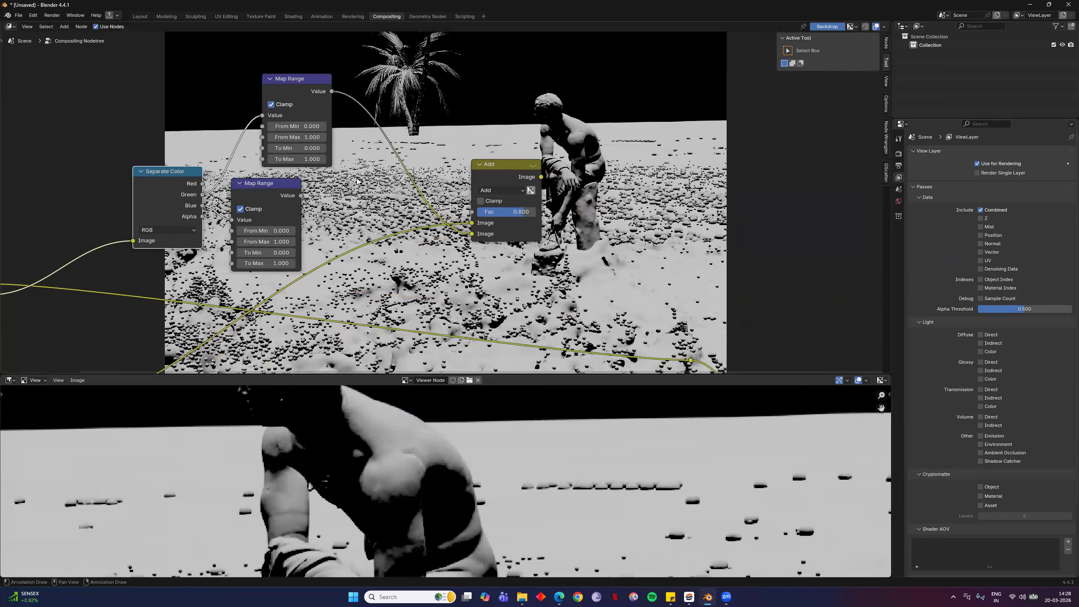
key("F3")
type("mix color")
key("Return")
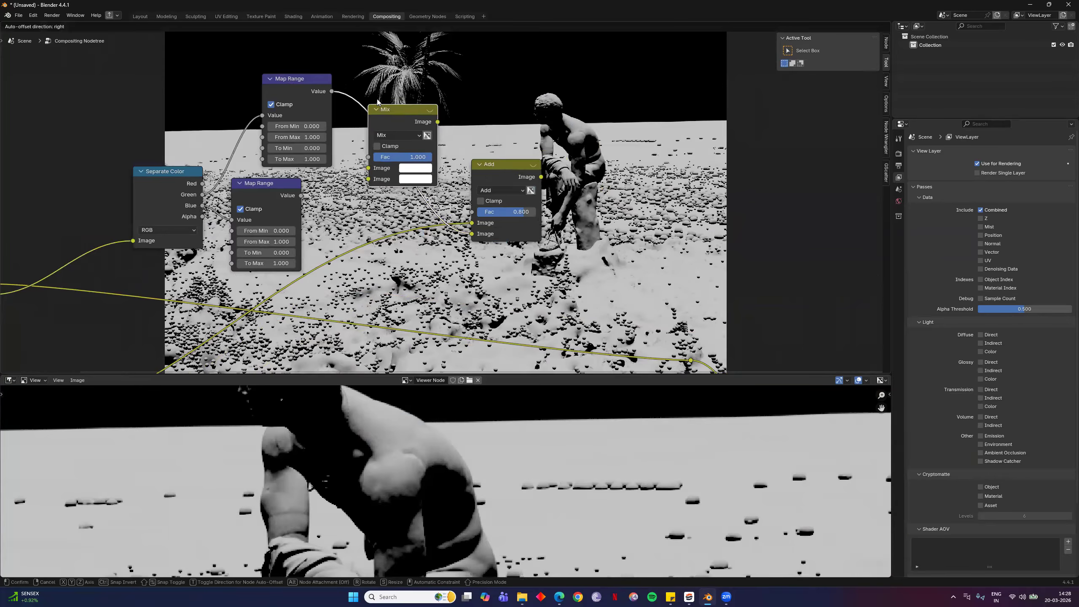
left_click(387, 97)
left_click_drag(302, 195, 378, 174)
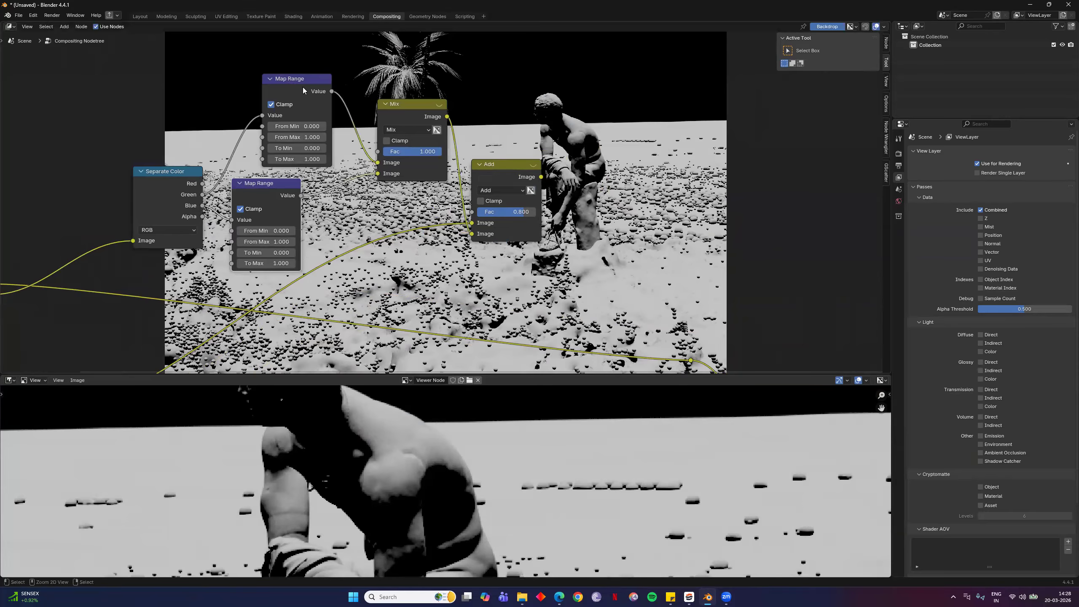
Preview the upper Map Range, the lower Map Range and the Mix node's output in turn
left_click(303, 90, "ctrl+shift")
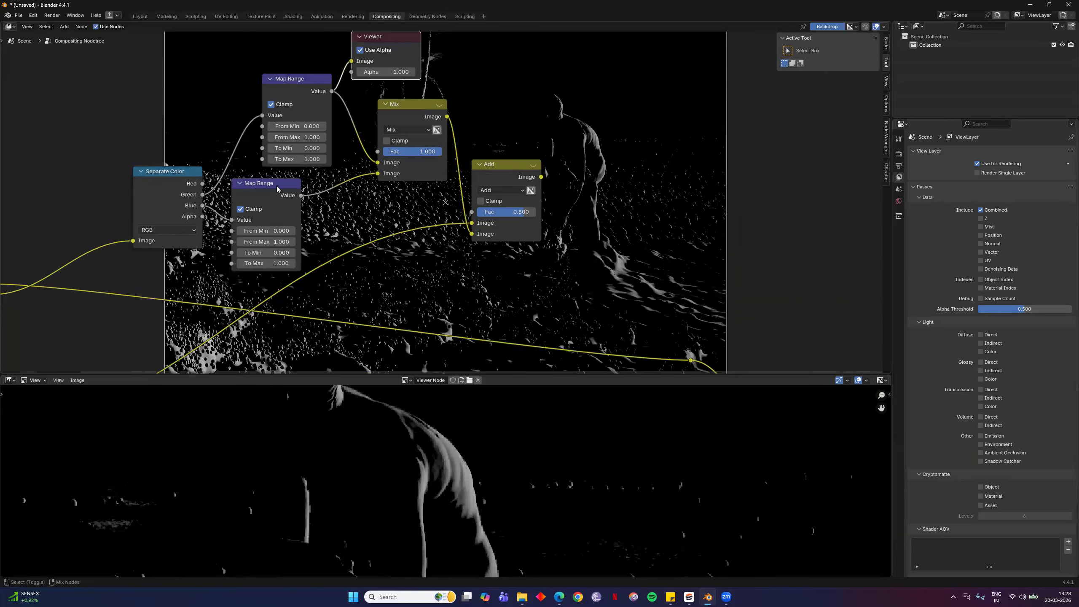
left_click(272, 203, "ctrl+shift")
left_click(412, 114, "ctrl+shift")
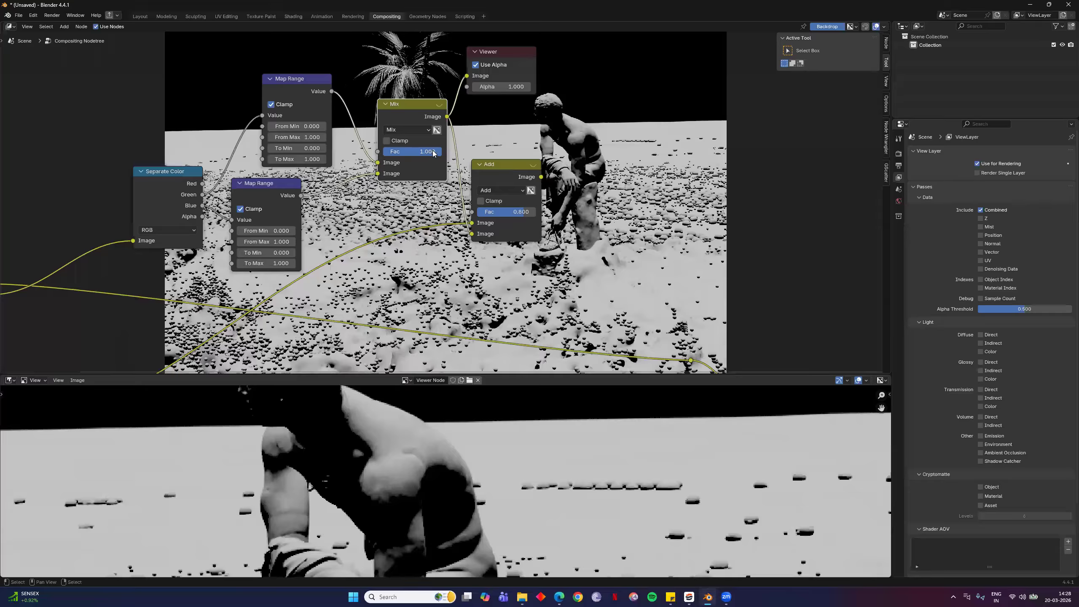
Set the Mix node's Fac to 0.092, and send the Add node's result to the viewer
left_click_drag(438, 152, 389, 152)
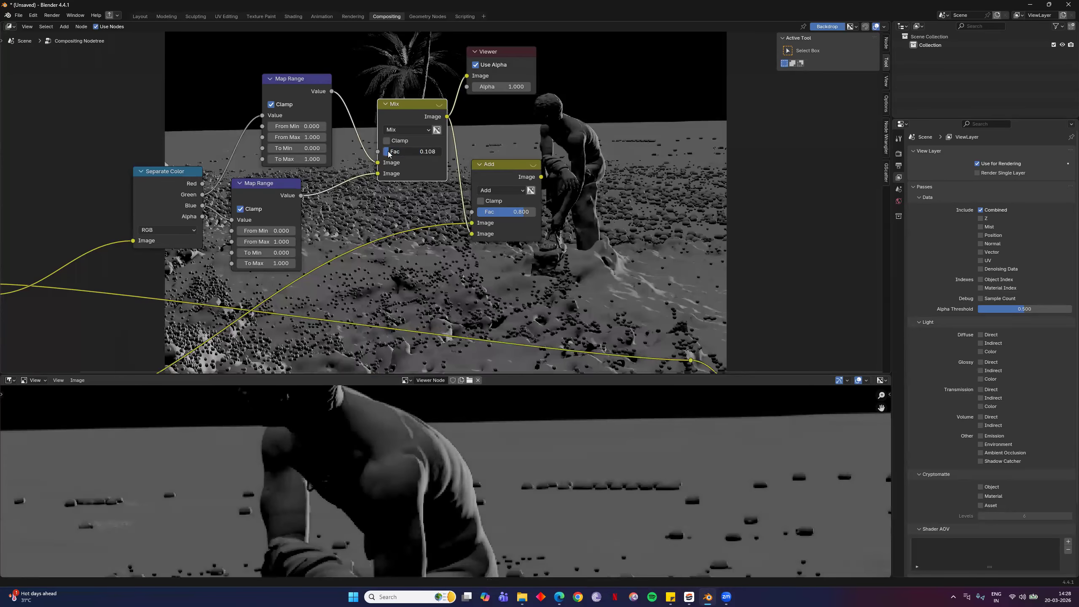
left_click_drag(522, 74, 661, 67)
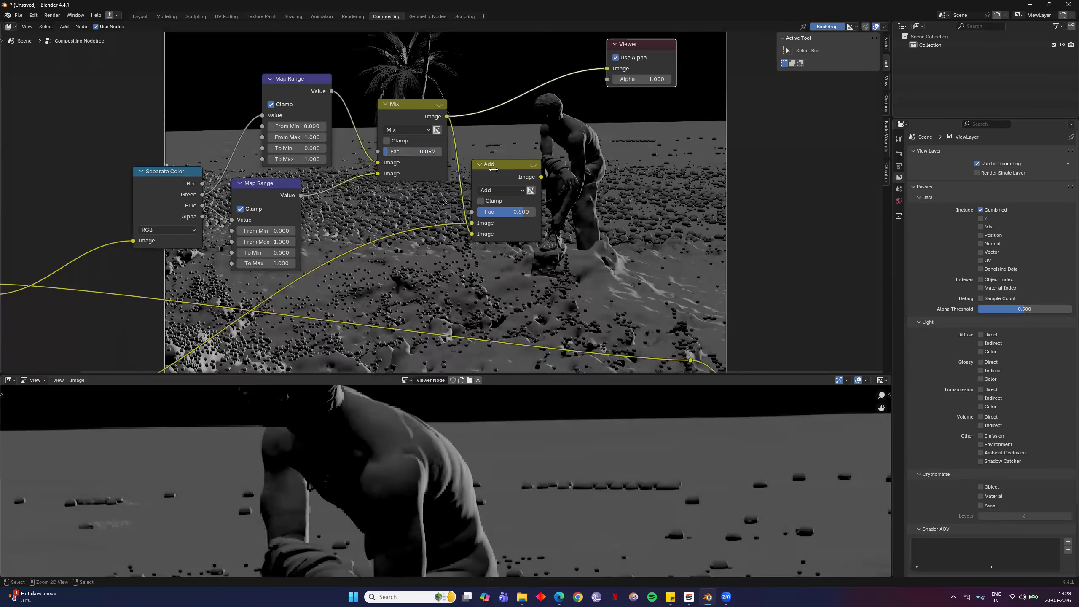
left_click(503, 172, "ctrl+shift")
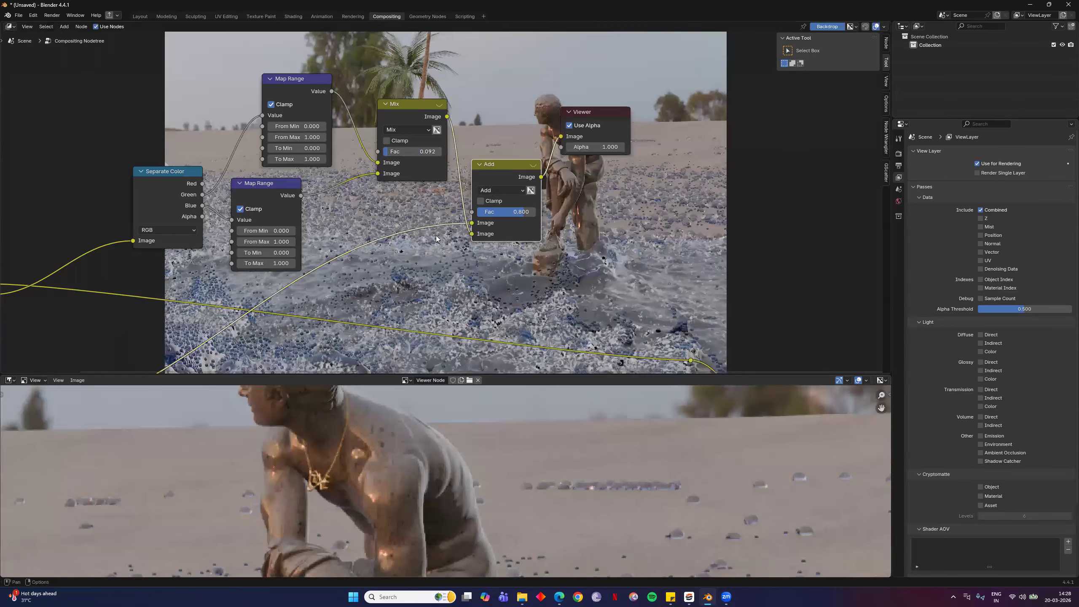
mouse_move(404, 155)
left_mouse_down()
mouse_move(432, 156)
mouse_move(402, 156)
left_mouse_up()
Examine the combined lighting on the statue and the ground in the Add result, both up close and in the full frame
scroll(473, 471, "down", 6)
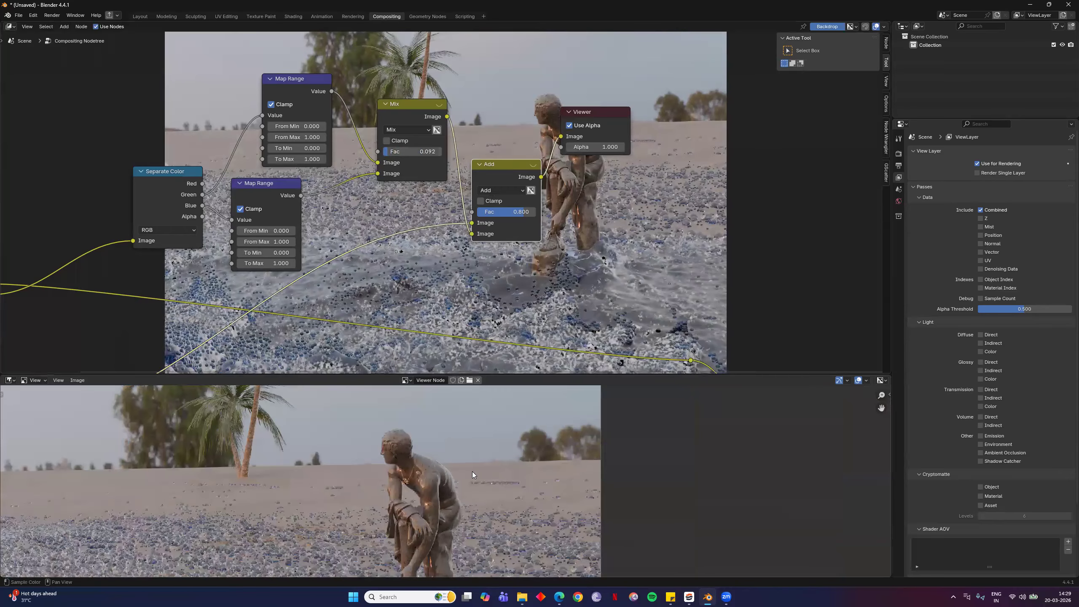
scroll(445, 483, "up", 6)
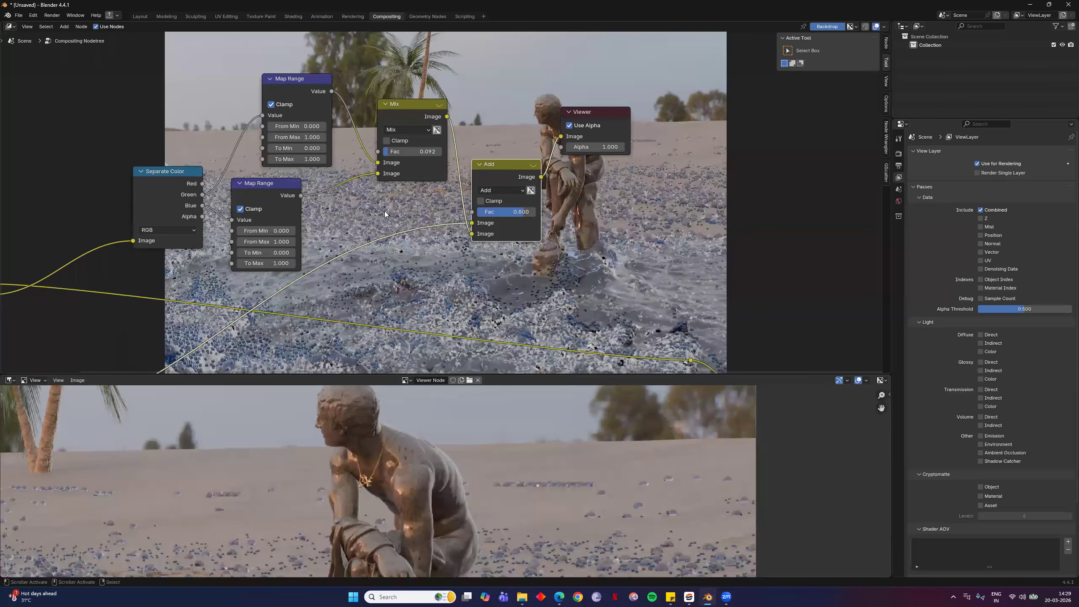
scroll(449, 441, "down", 5)
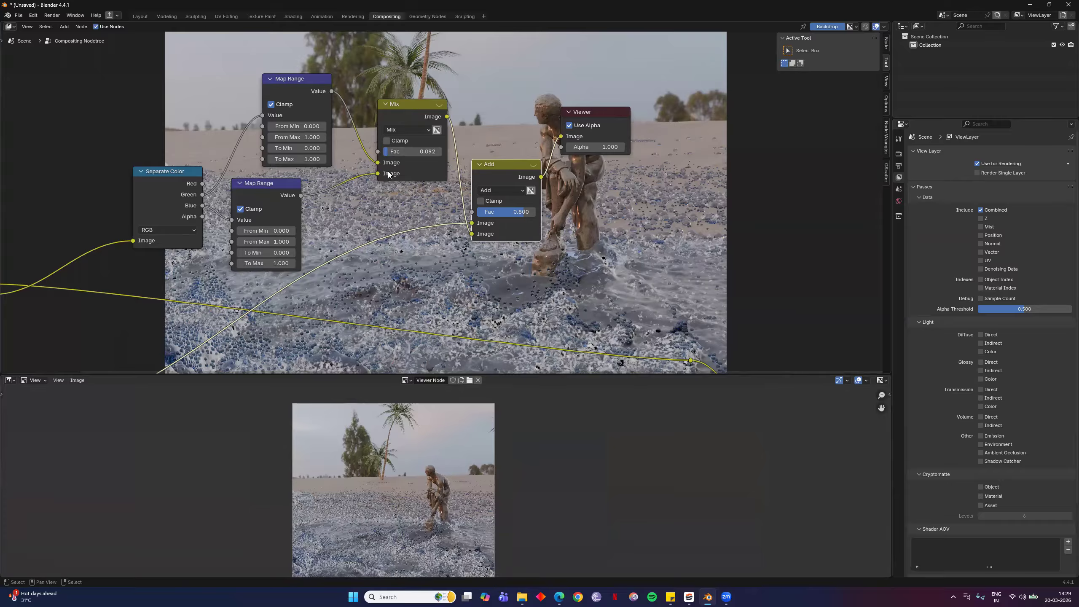
scroll(473, 496, "up", 4)
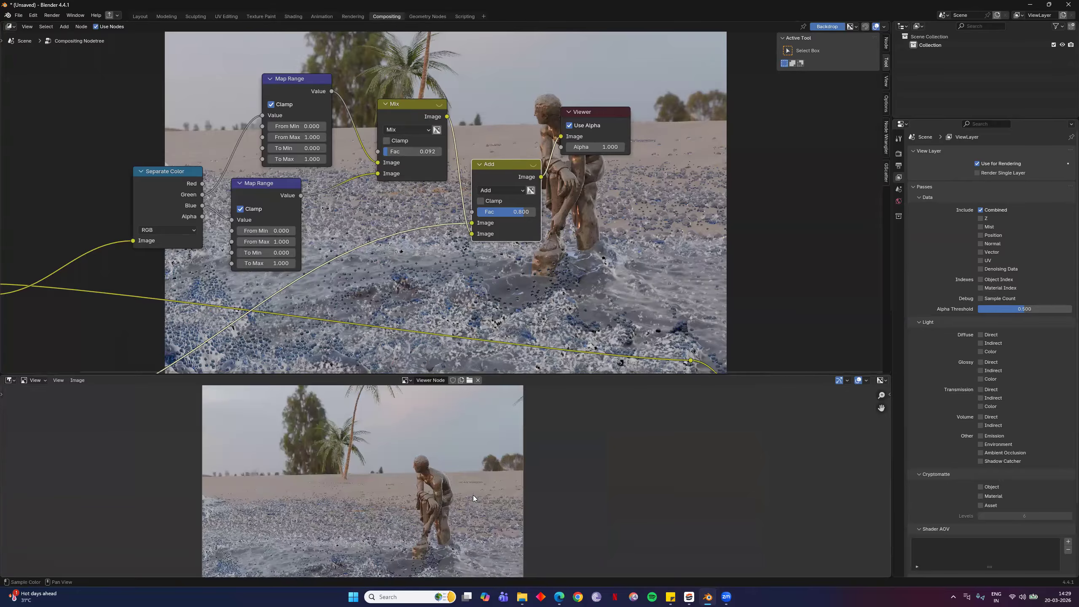
scroll(389, 424, "up", 2)
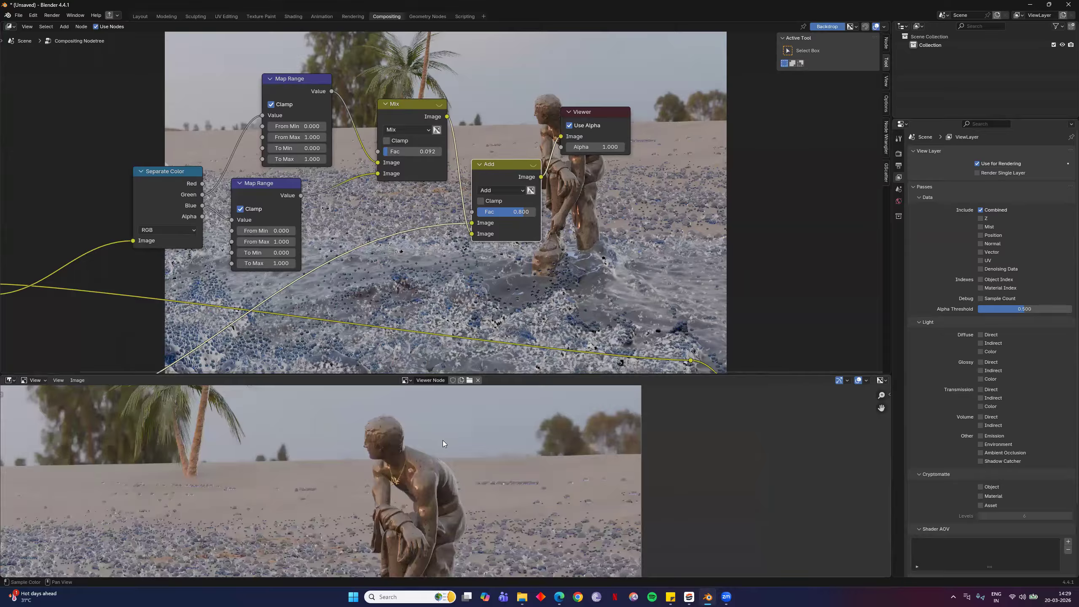
scroll(443, 440, "down", 5)
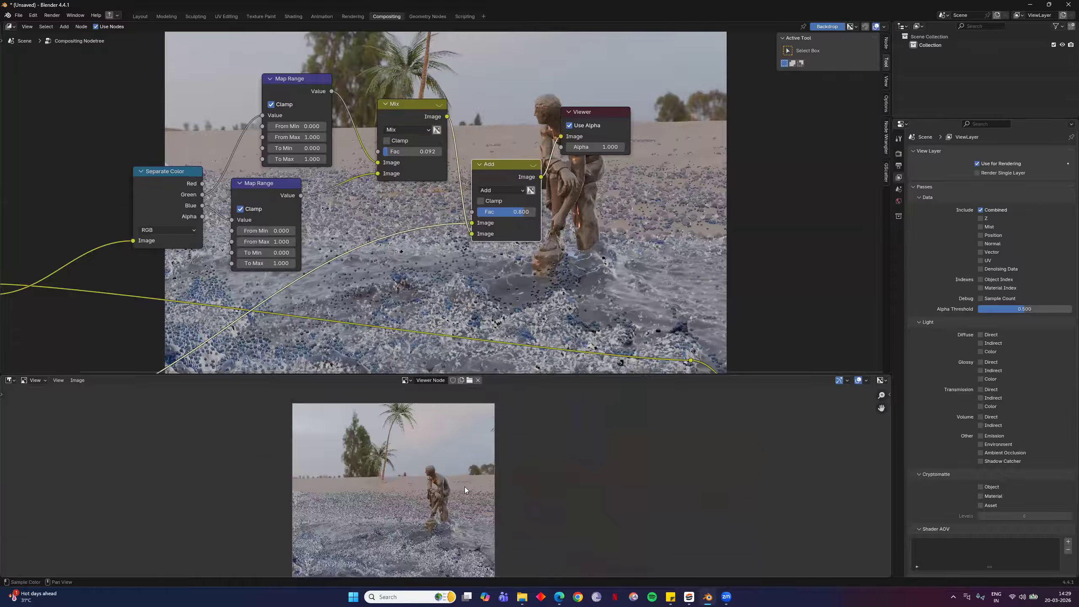
scroll(390, 496, "up", 4)
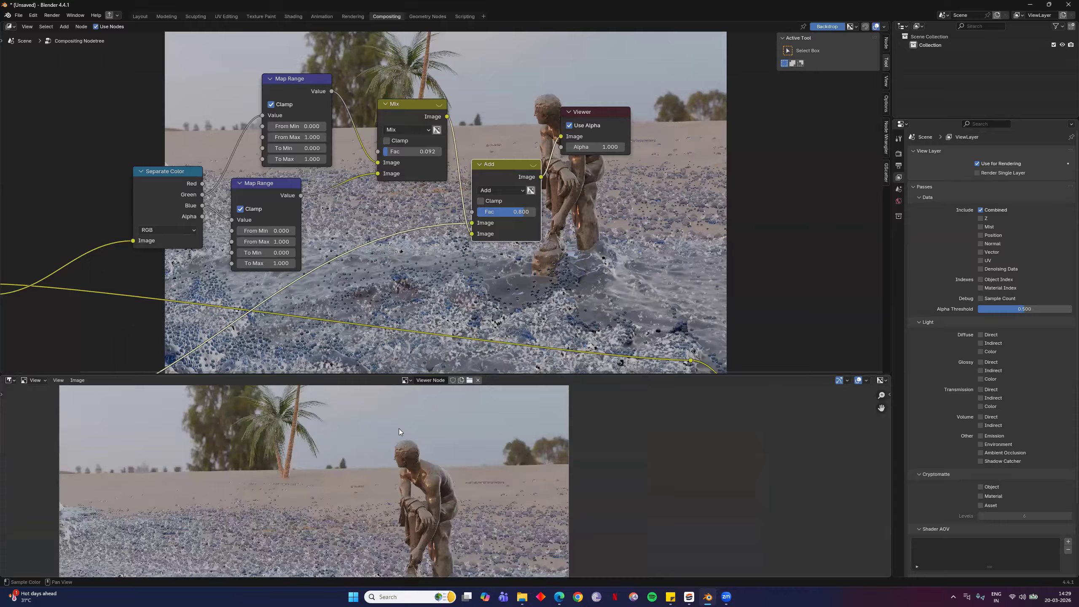
Preview Separate Color's Red channel and examine the light direction on the statue and ground
scroll(415, 291, "down", 3)
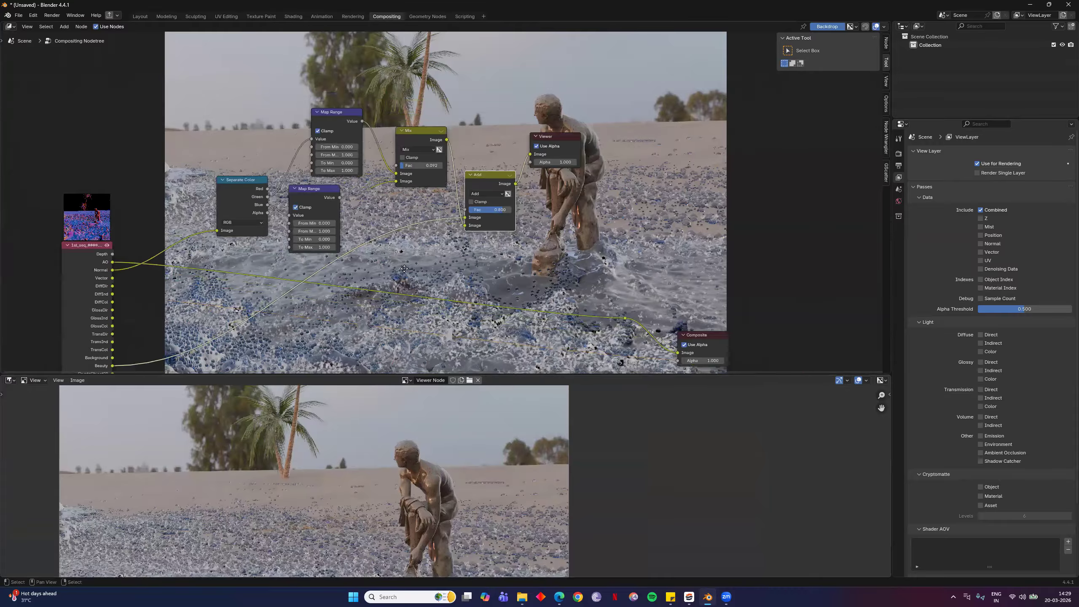
middle_click_drag(185, 184, 327, 147)
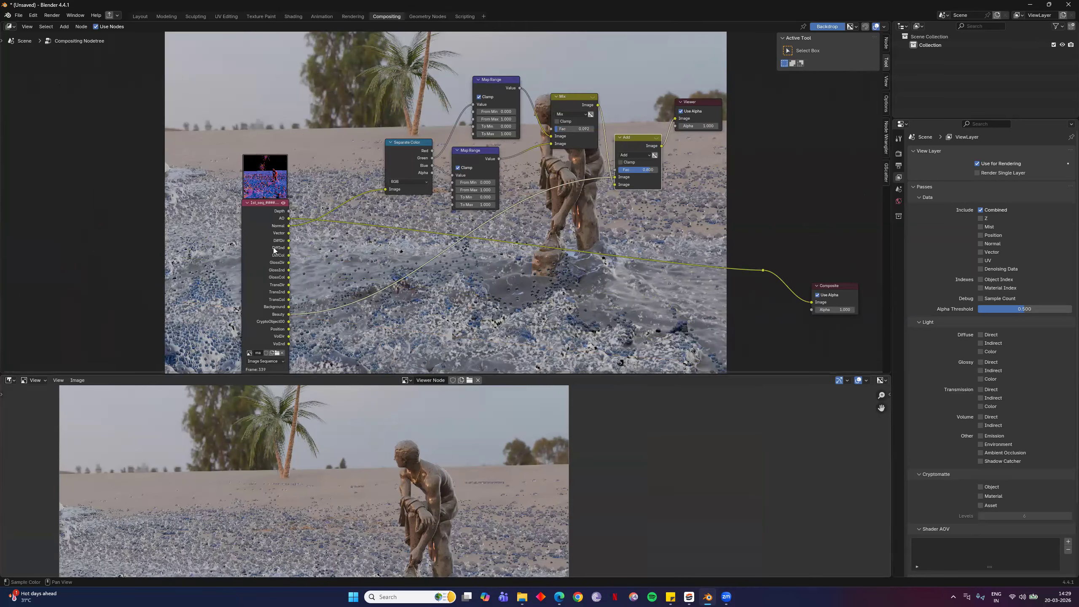
left_click(420, 158, "ctrl+shift")
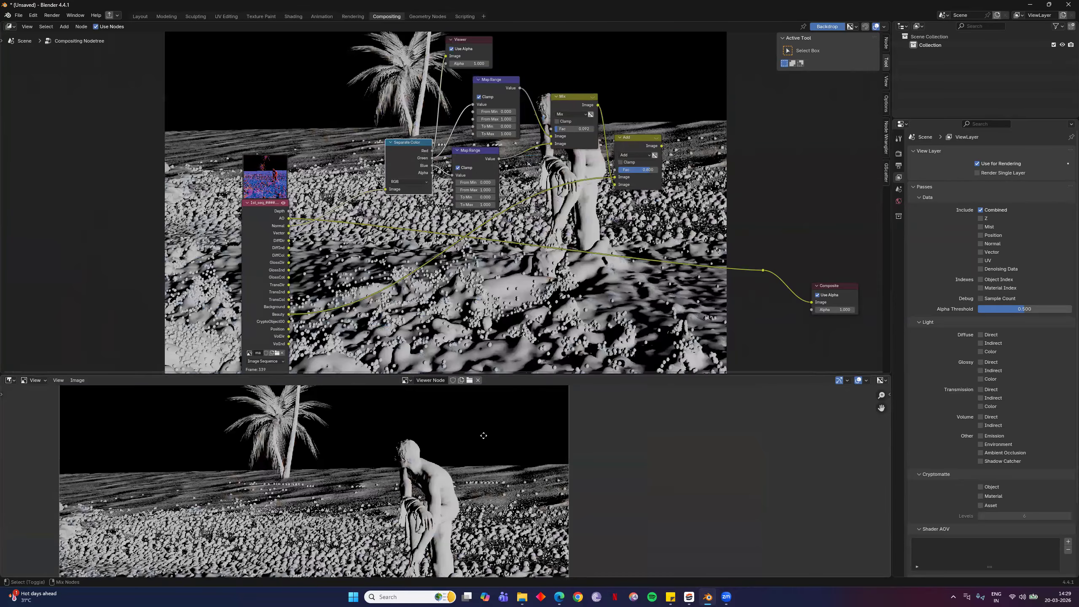
scroll(591, 459, "up", 2)
middle_click_drag(591, 459, 605, 391)
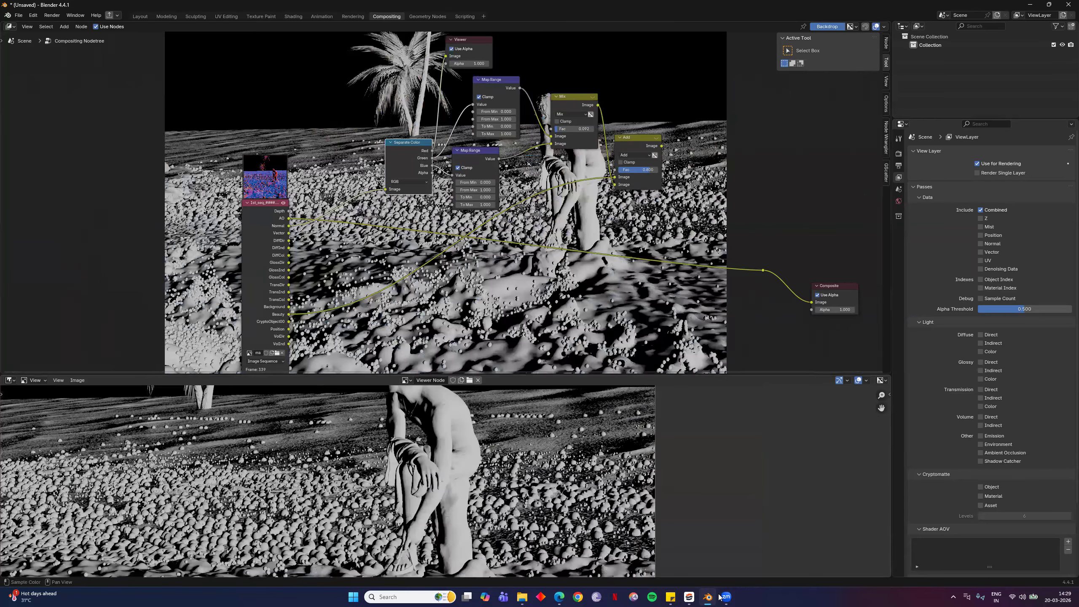
middle_click_drag(646, 549, 659, 476)
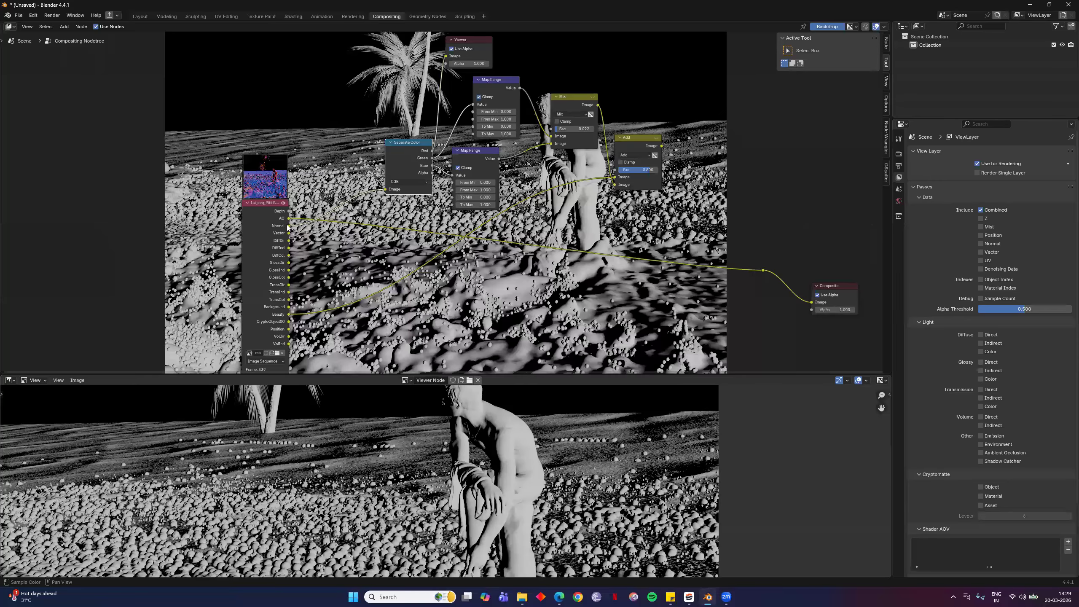
Preview Separate Color's Green channel and examine its light direction across the statue and the foreground
left_click(409, 161, "ctrl+shift")
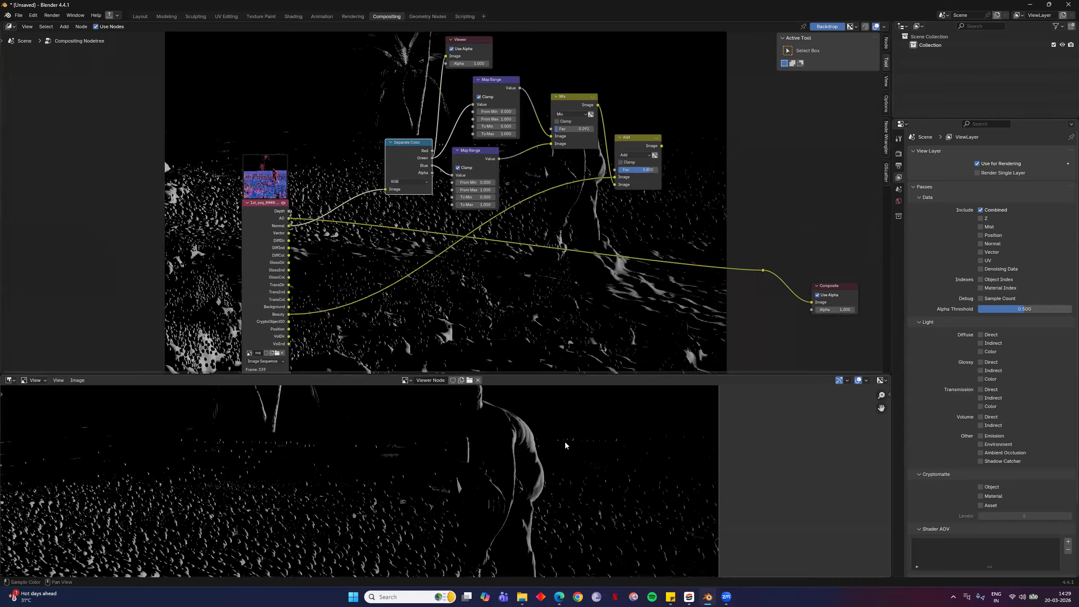
scroll(565, 445, "down", 5)
scroll(274, 491, "up", 3)
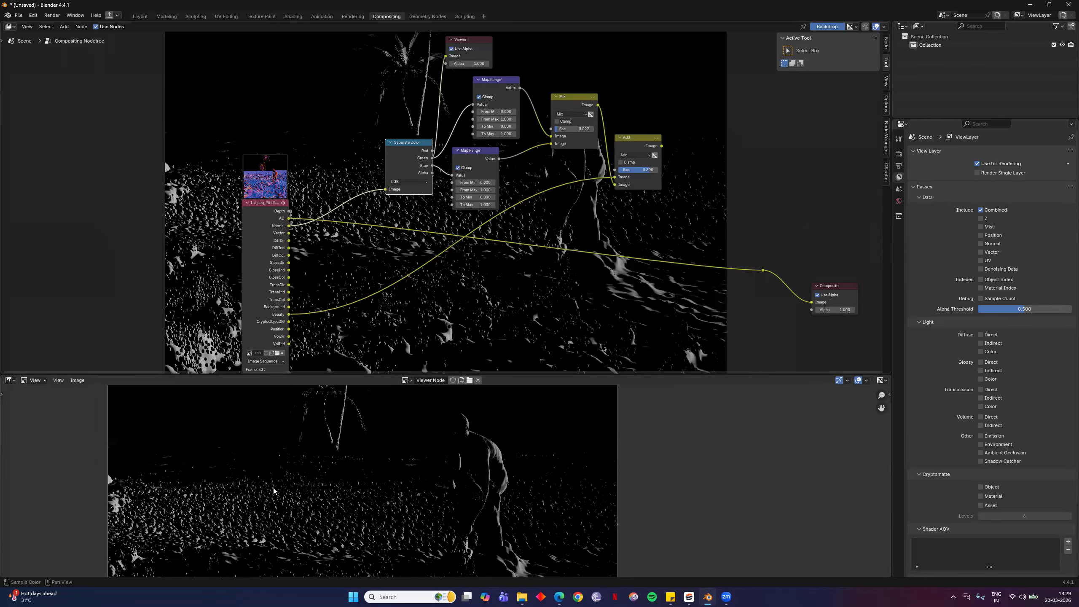
mouse_move(437, 433)
middle_mouse_down()
mouse_move(450, 338)
mouse_move(422, 418)
middle_mouse_up()
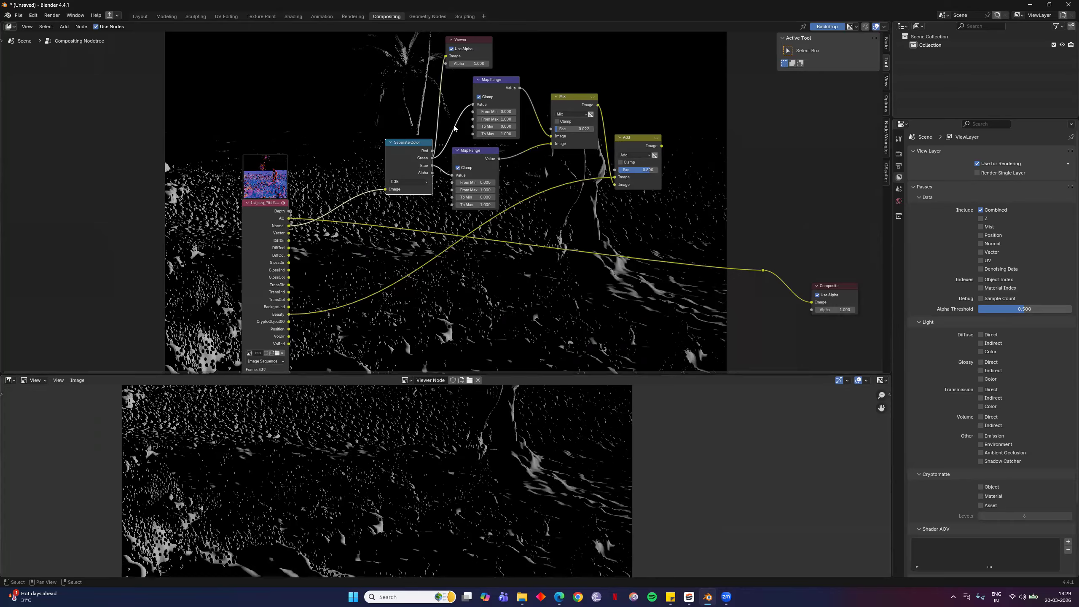
Preview Separate Color's Blue channel to examine the overhead light, and return the viewer to the Add node's result
left_click(400, 168, "ctrl+shift")
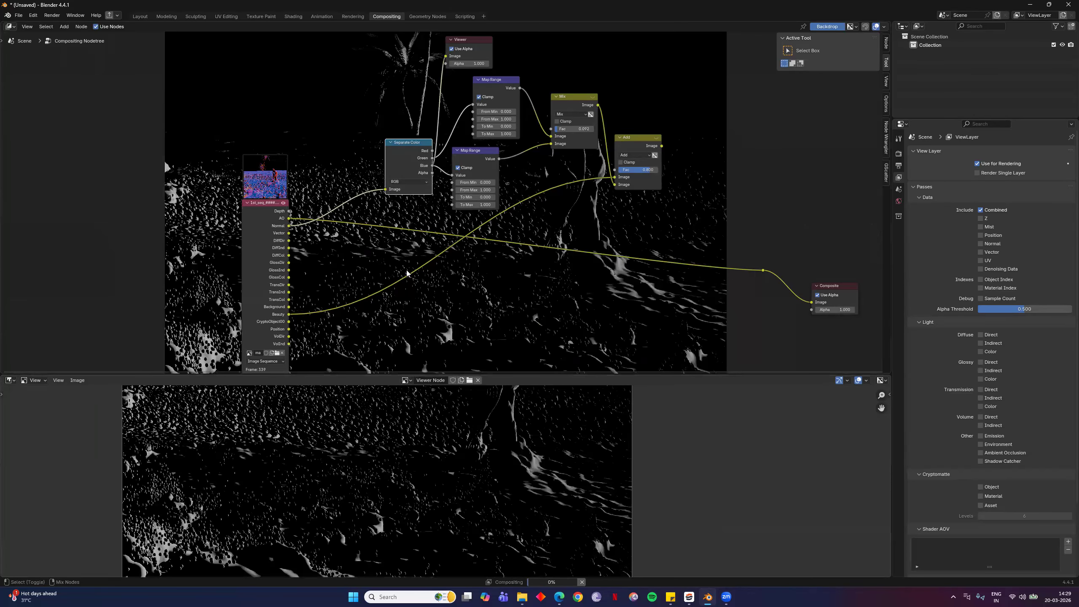
scroll(313, 483, "down", 3)
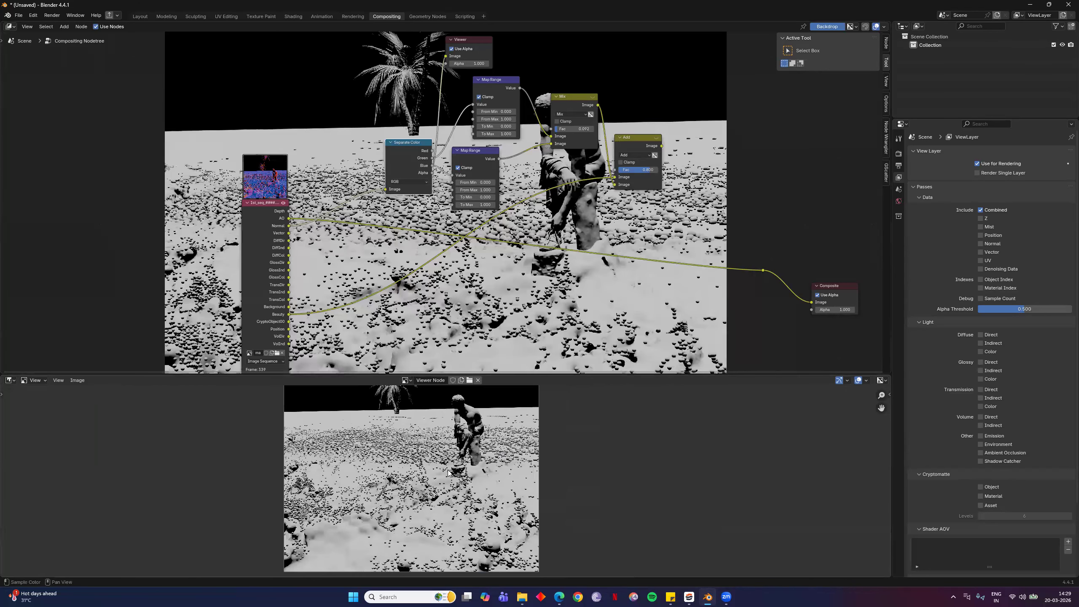
scroll(473, 516, "up", 4)
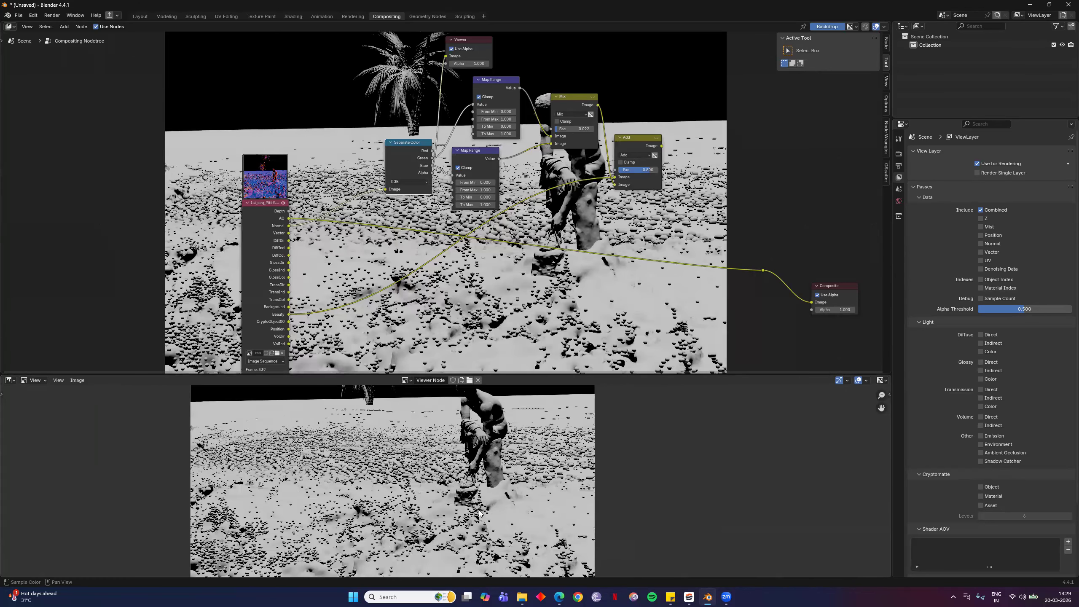
middle_click_drag(552, 211, 548, 214)
middle_click_drag(624, 257, 558, 303)
left_click(568, 200, "ctrl+shift")
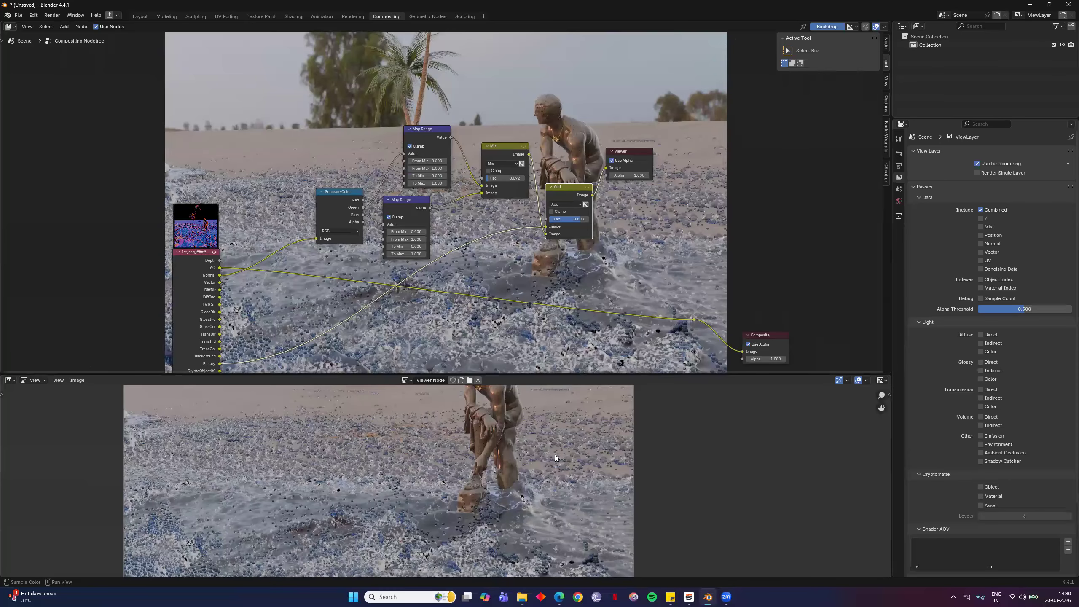
Examine the palm trunks and fronds against the sky in the Add result for edge artefacts, up close and in the full frame
scroll(555, 454, "down", 3)
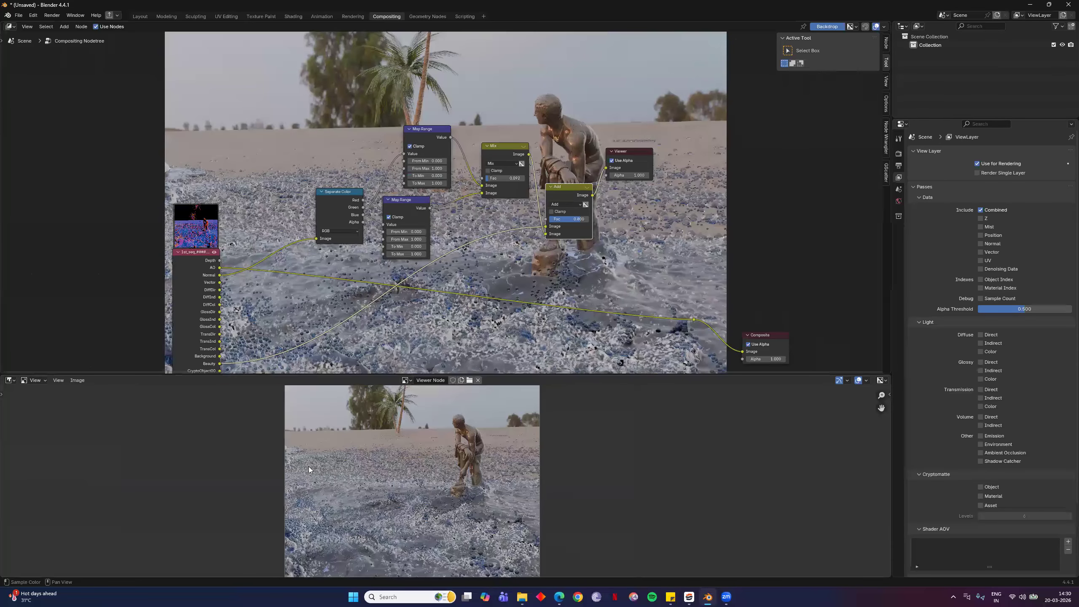
scroll(386, 482, "up", 4)
scroll(417, 467, "up", 2)
scroll(416, 446, "down", 4)
scroll(427, 555, "up", 1)
scroll(425, 469, "up", 4)
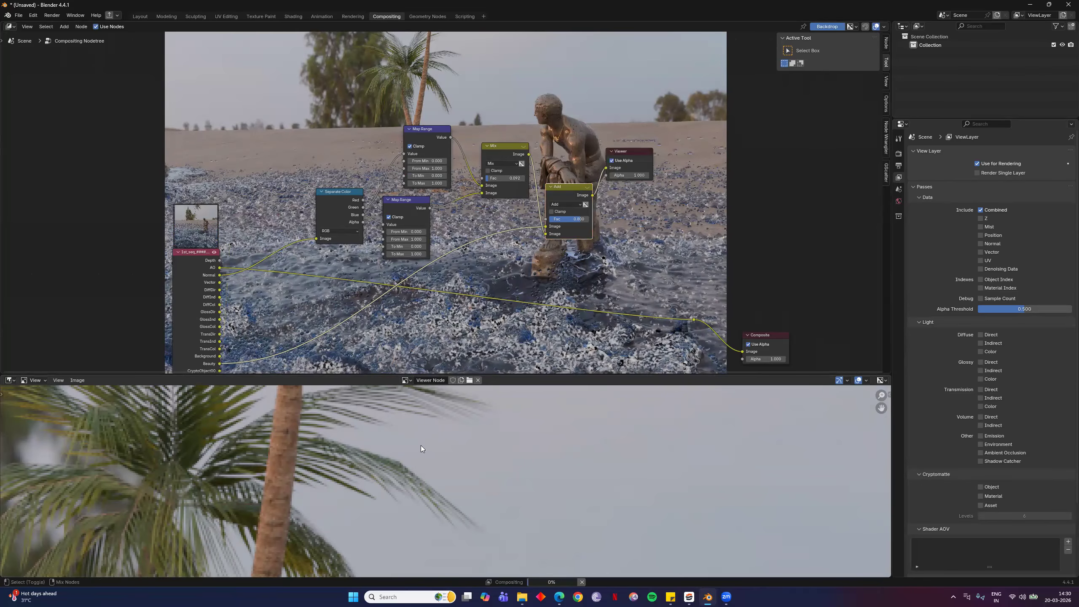
middle_click_drag(384, 501, 428, 485)
scroll(415, 489, "down", 5)
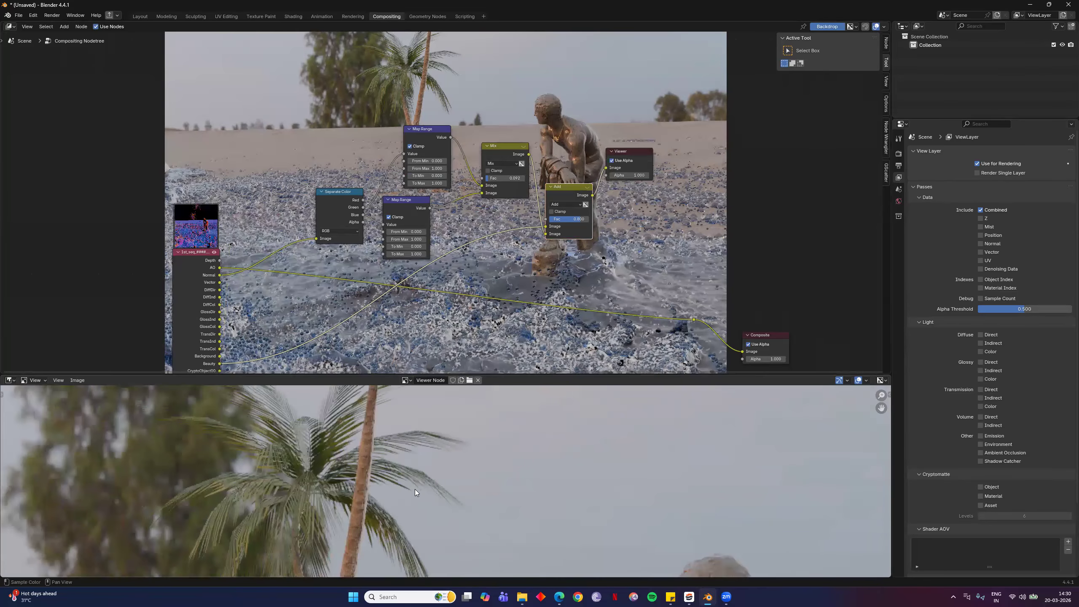
scroll(302, 443, "up", 7)
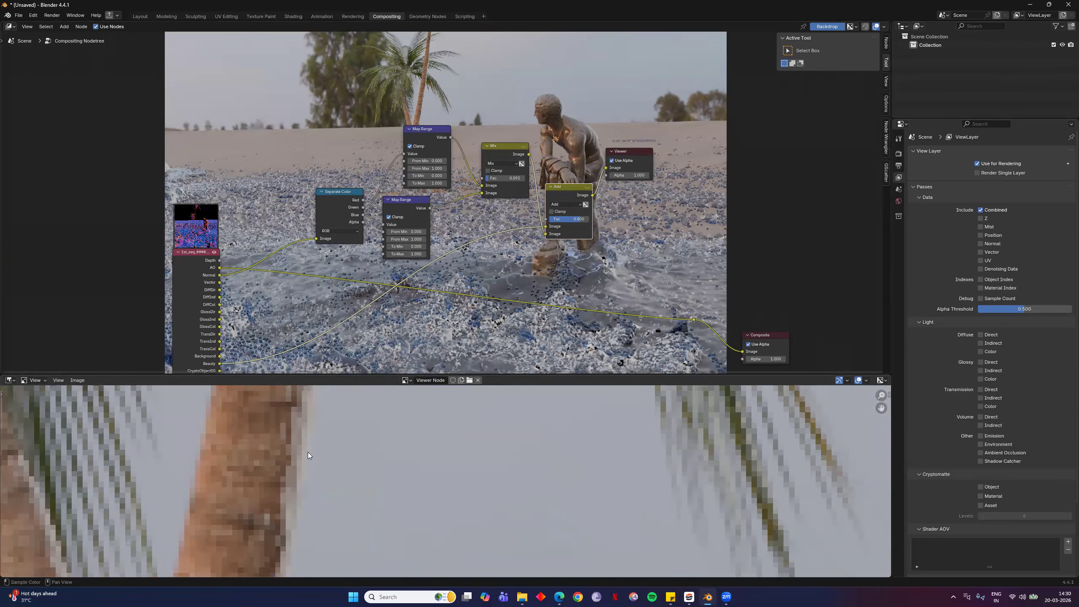
scroll(366, 442, "down", 4)
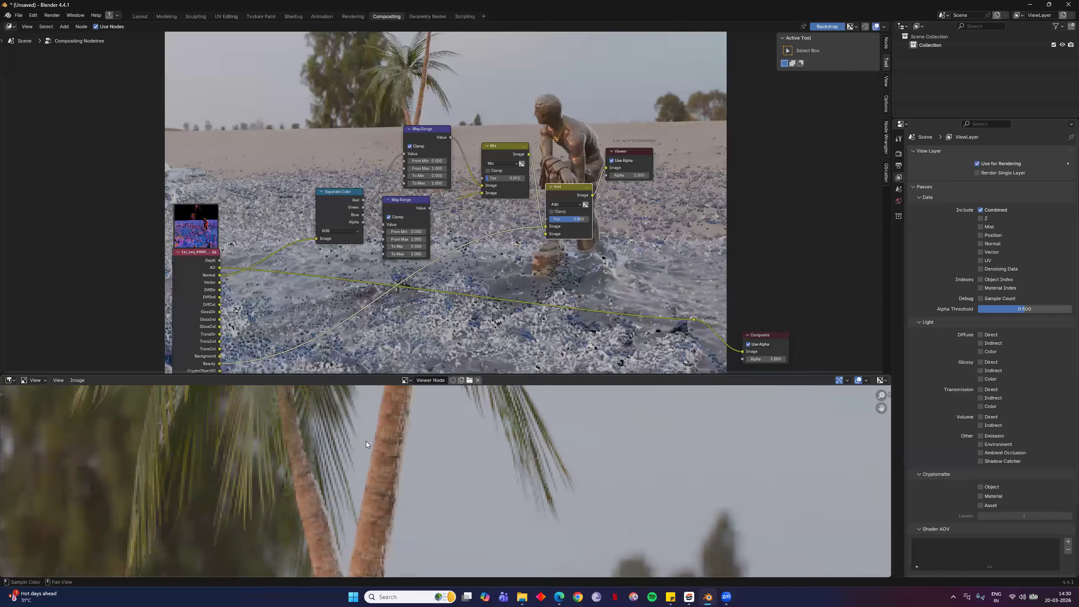
Examine the statue's head, necklace and torso in the Add result and compare their edges with the palm trees
middle_click_drag(613, 461, 548, 463)
scroll(568, 463, "down", 2)
middle_click_drag(572, 506, 340, 489)
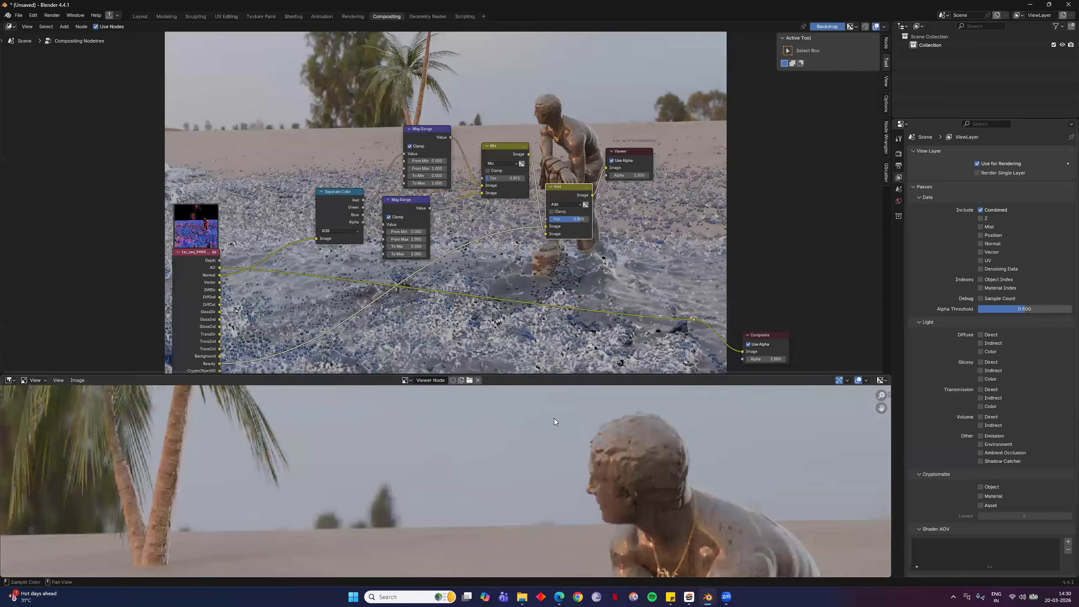
middle_click_drag(575, 524, 322, 380)
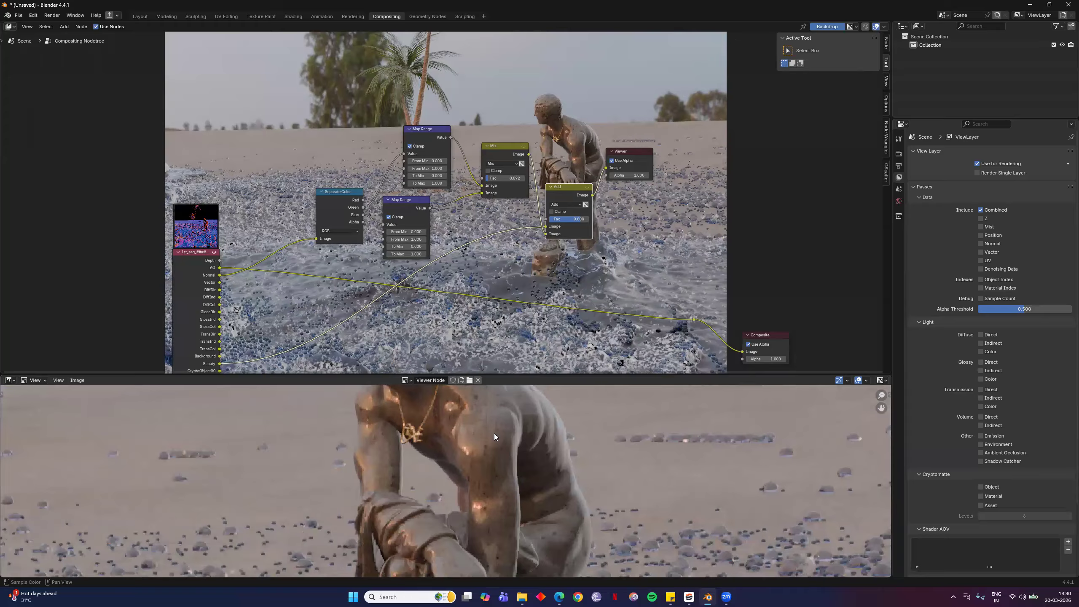
middle_click_drag(520, 443, 544, 520)
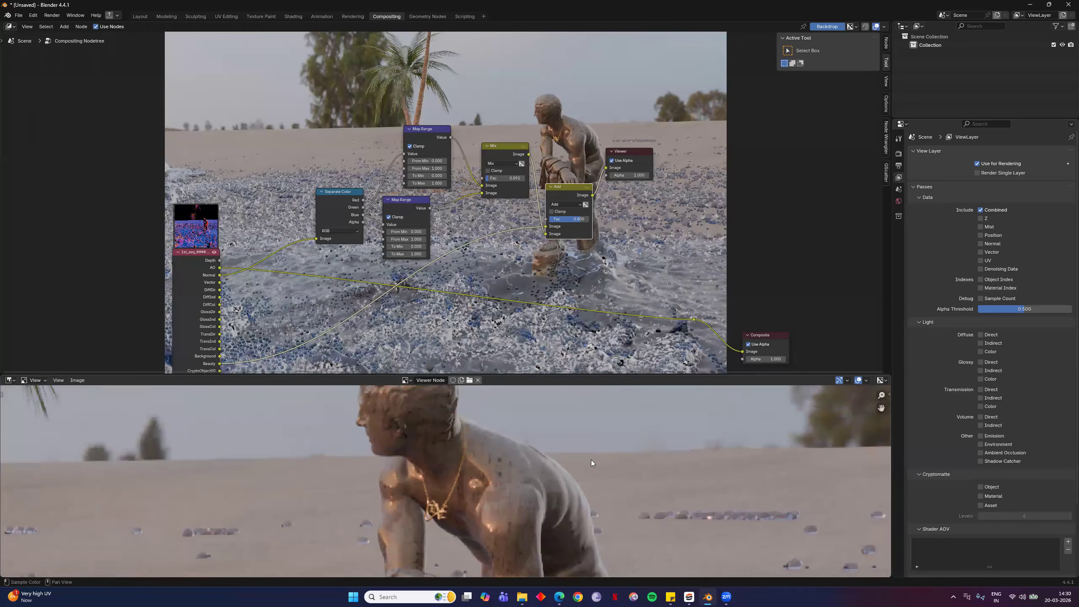
scroll(582, 468, "down", 1)
middle_click_drag(246, 447, 361, 481)
middle_click_drag(280, 447, 433, 467)
scroll(426, 523, "down", 2)
scroll(316, 407, "down", 3)
scroll(272, 433, "up", 2)
scroll(205, 452, "up", 1)
scroll(218, 452, "up", 5)
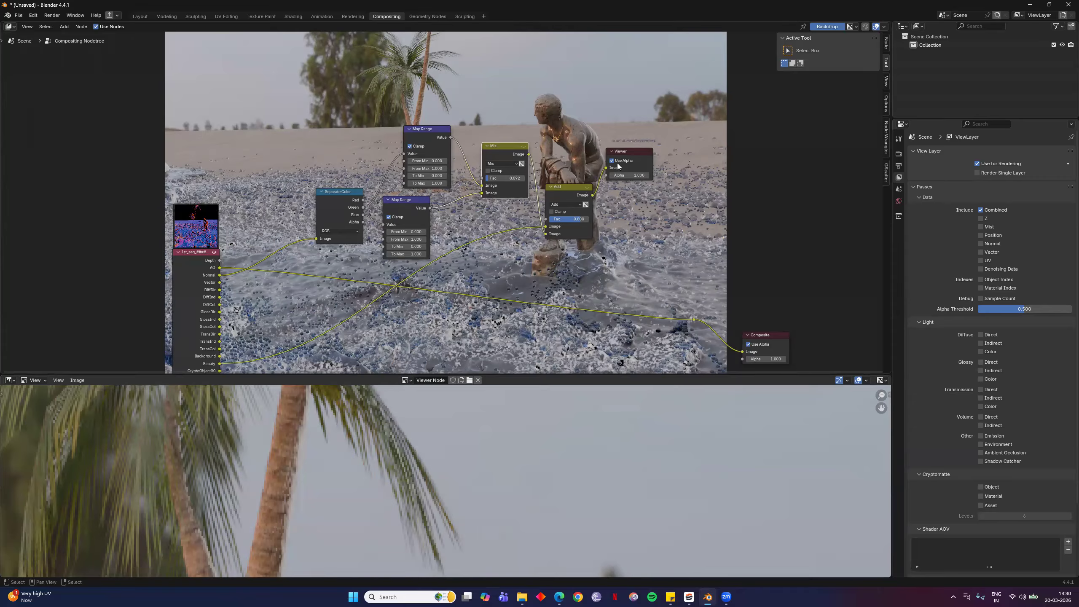
Mute and unmute the Mix node to compare the palm tree edges with and without the added directional light
left_click(588, 187)
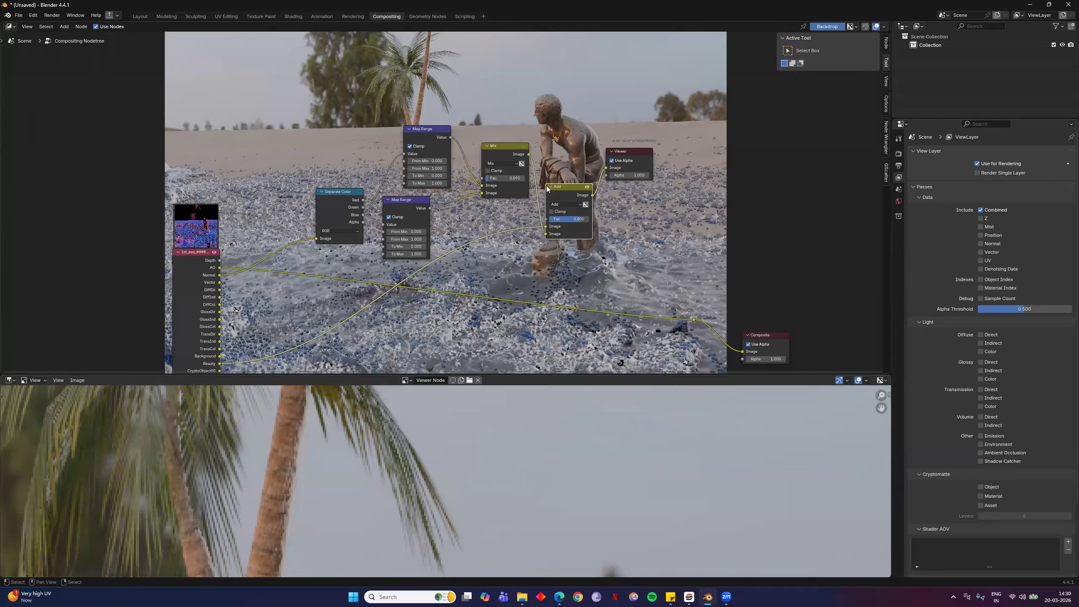
left_click(501, 153)
key("m")
key("m")
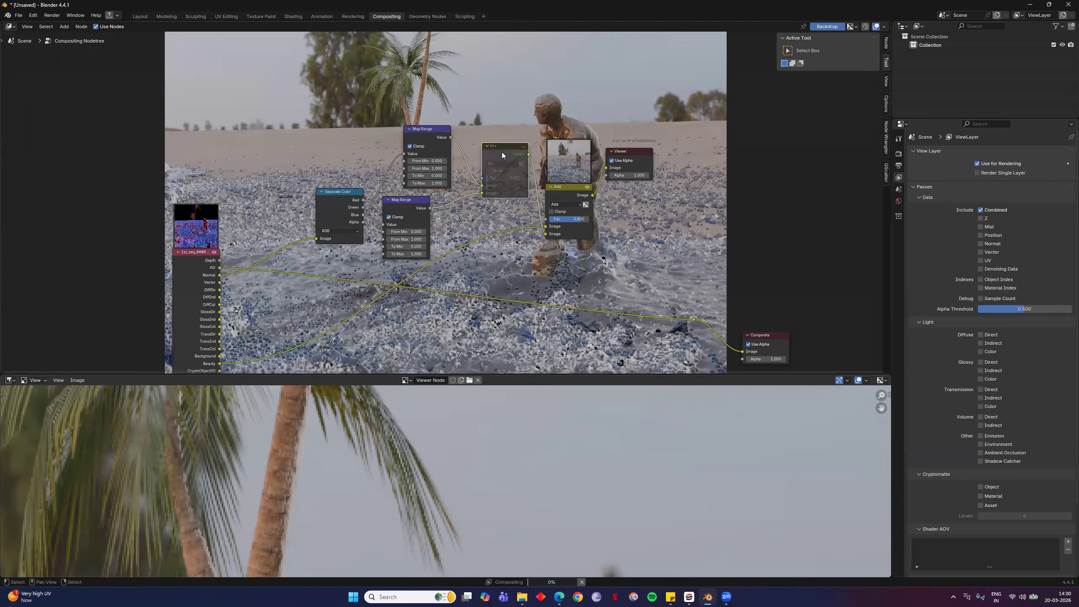
key("m")
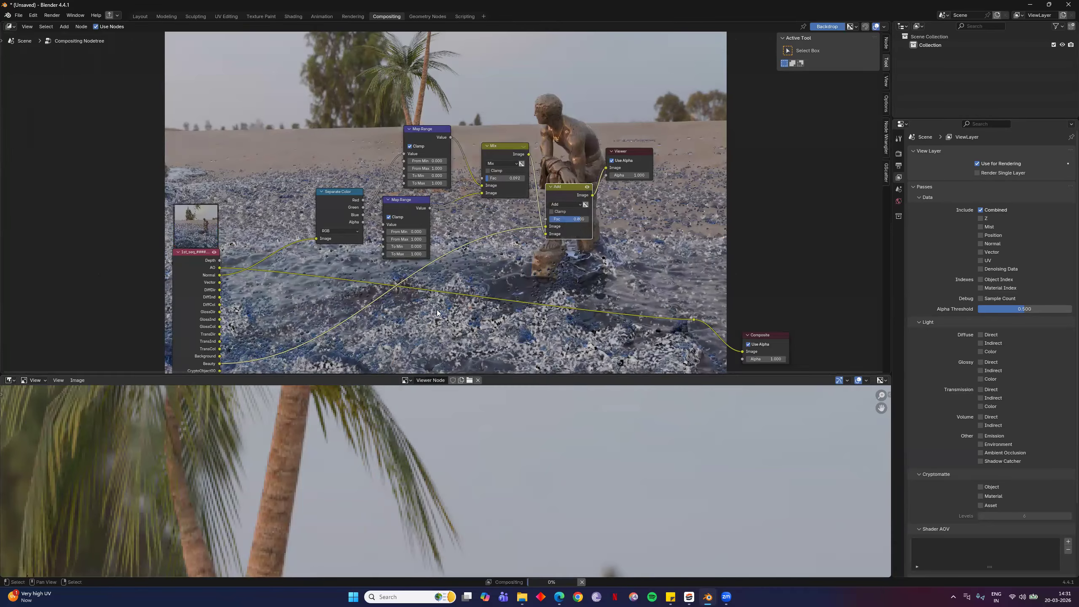
key("m")
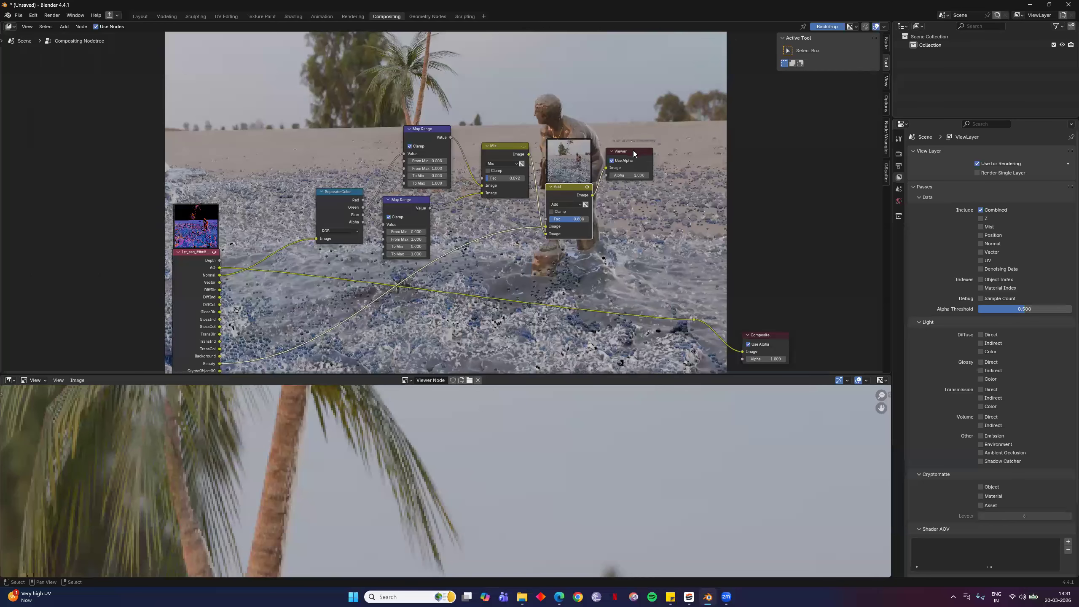
Preview the CryptoObject00 pass from the image sequence and examine its masks on the palms, statue and ground
middle_click_drag(289, 281, 301, 244)
middle_click_drag(162, 183, 204, 125)
scroll(206, 150, "up", 1)
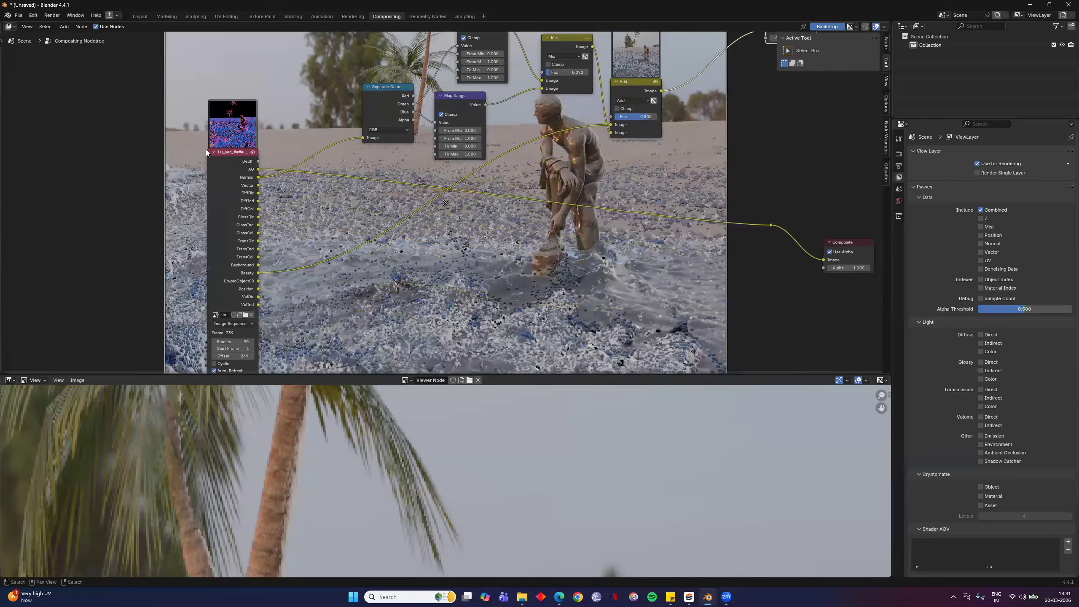
scroll(207, 287, "up", 5)
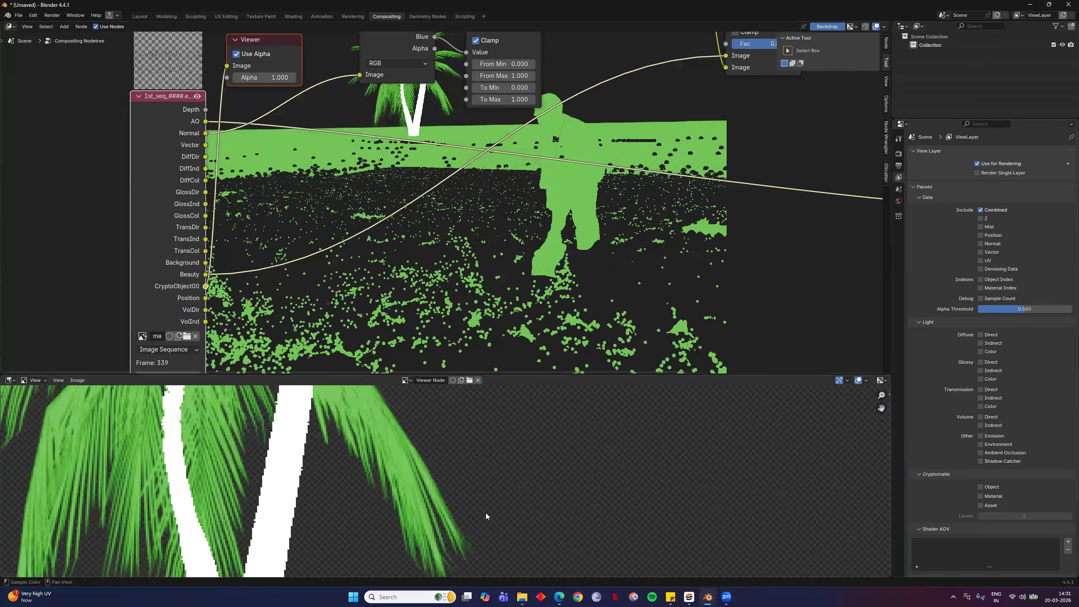
scroll(485, 513, "down", 8)
scroll(563, 459, "down", 1)
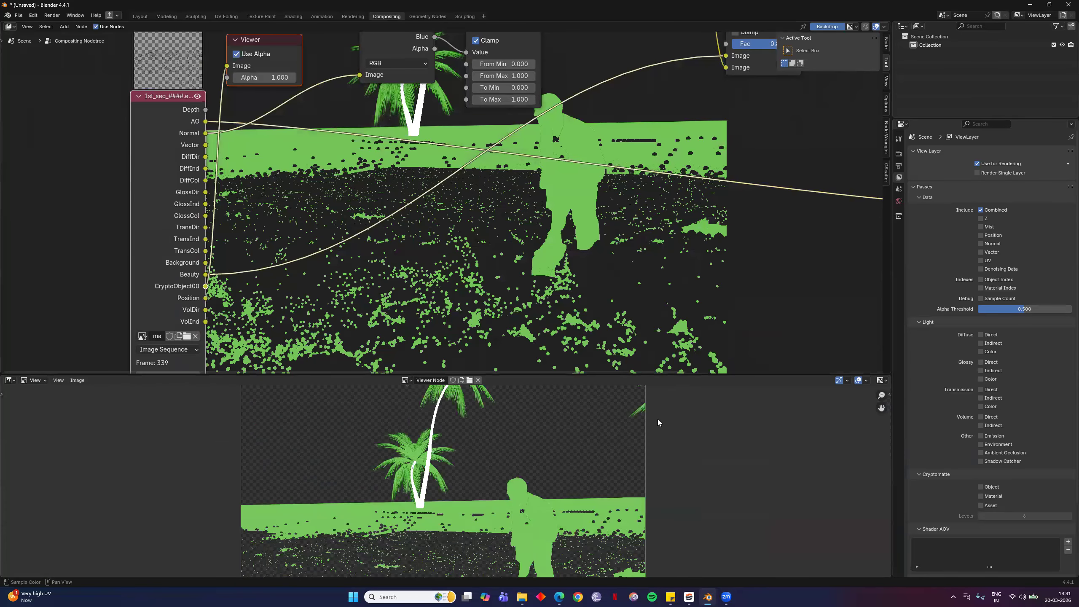
scroll(446, 547, "down", 2)
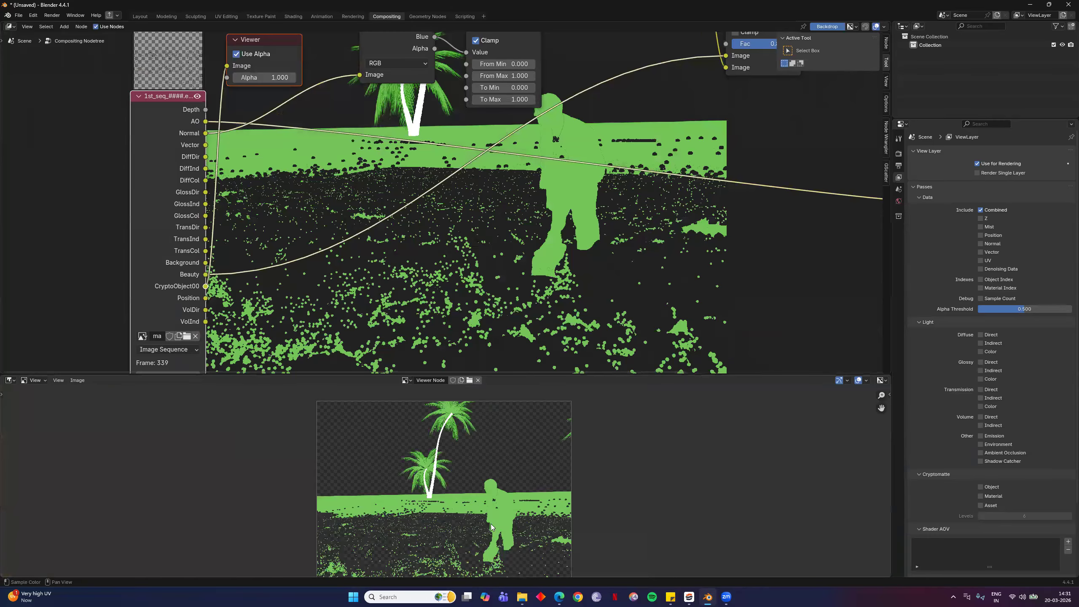
scroll(536, 434, "up", 3)
middle_click_drag(535, 434, 454, 496)
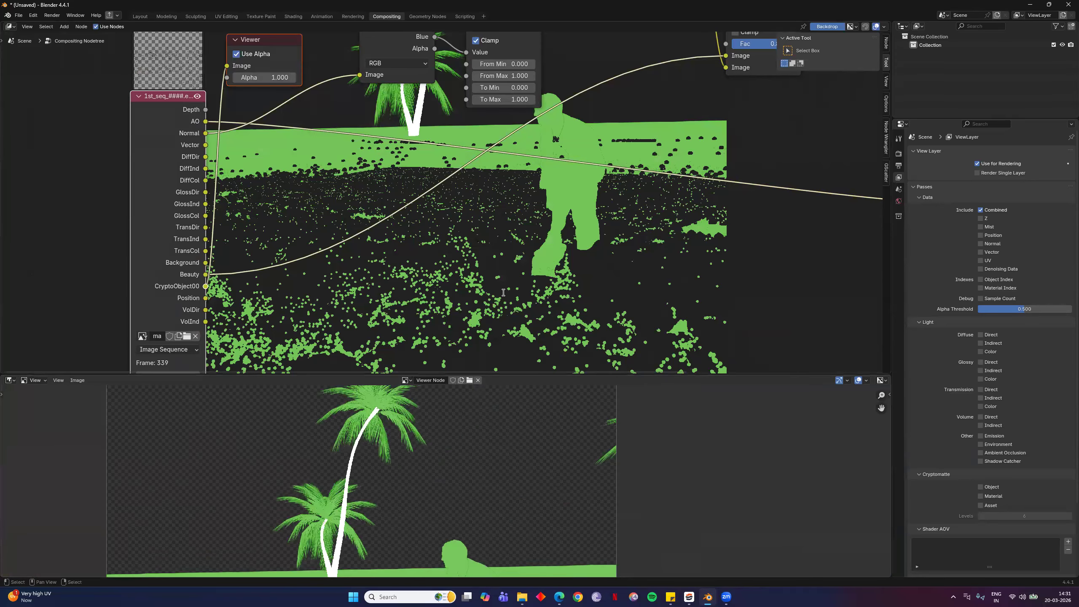
Add a Cryptomatte node on the link between the Beauty pass and the Add node
middle_click_drag(553, 248, 505, 282)
key("F3")
type("c")
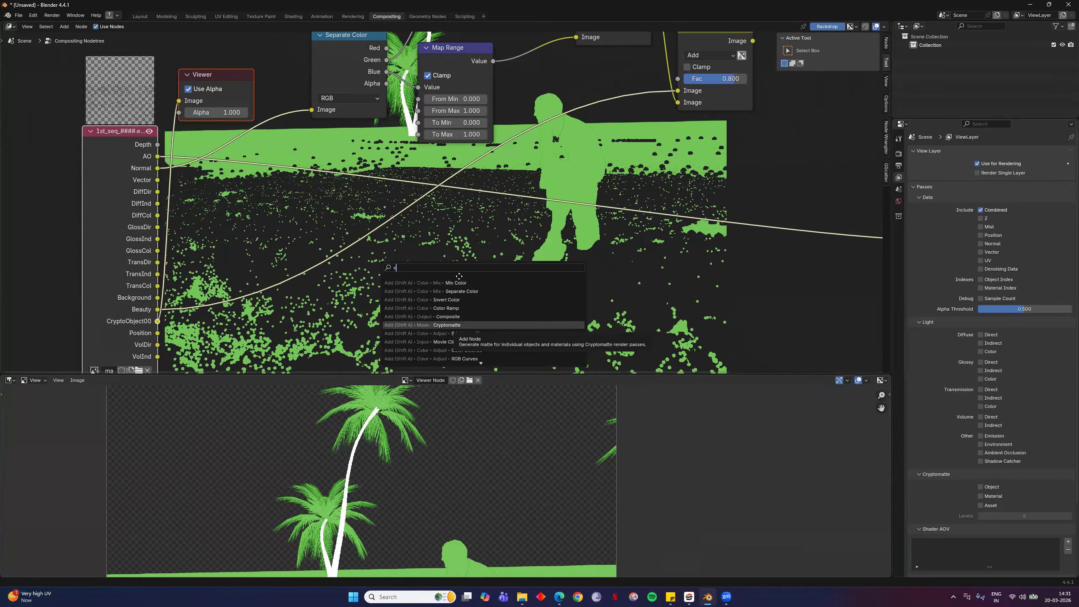
key("Return")
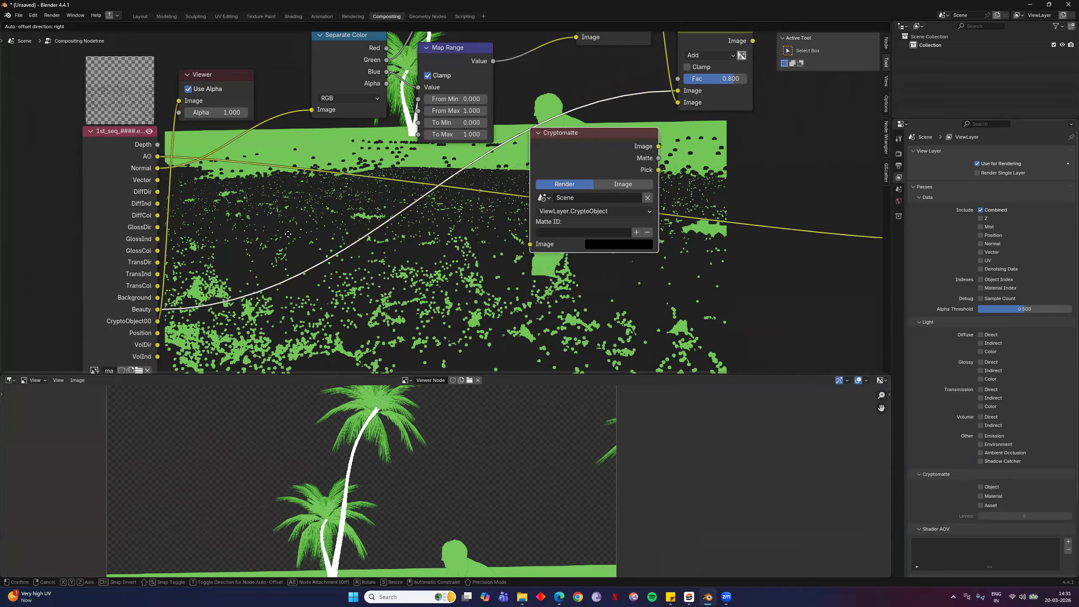
left_click(288, 235)
Try to pick the palm trunk as the Cryptomatte matte, and preview the node's Matte output
middle_click_drag(418, 343, 460, 293)
scroll(459, 296, "up", 2)
left_click(452, 290)
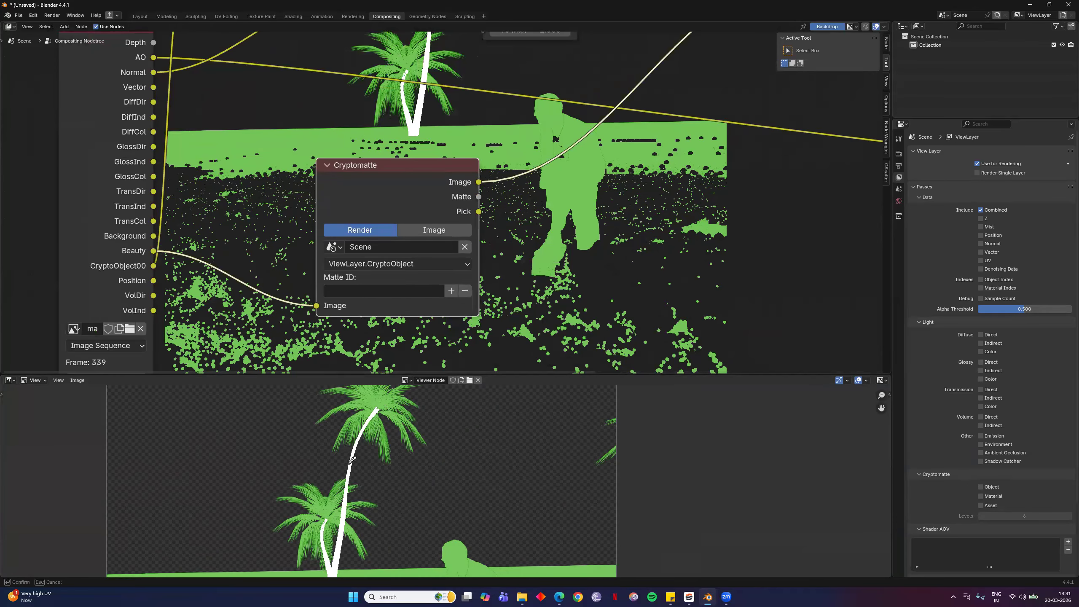
key("Escape")
left_click(442, 191, "ctrl+shift")
left_click(320, 251, "ctrl+shift")
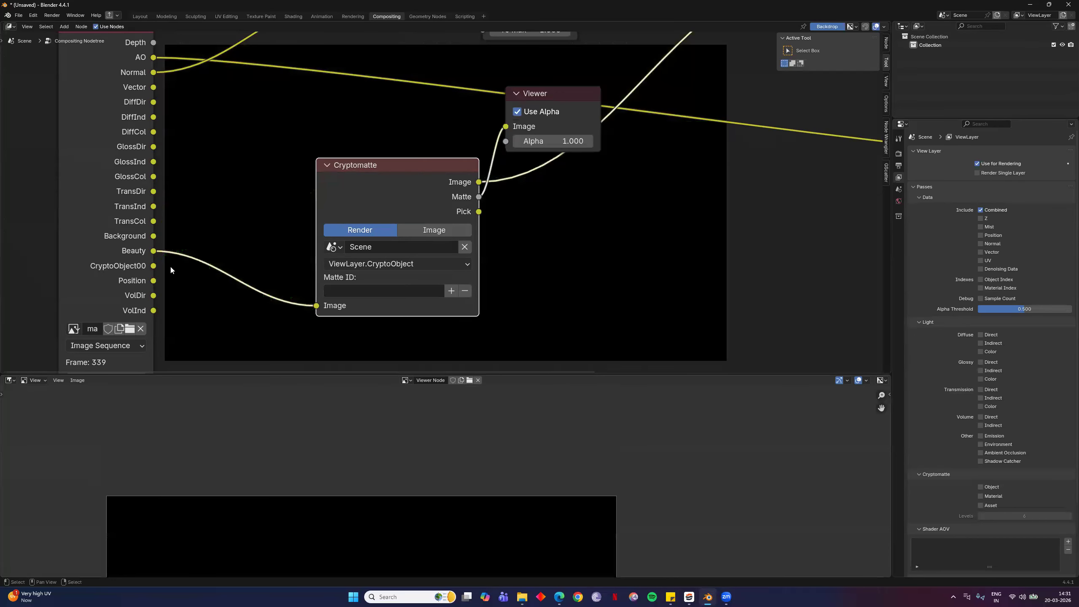
Connect the CryptoObject00 pass to the Cryptomatte node's Image input and try to pick a matte from the black preview
left_click_drag(154, 265, 316, 305)
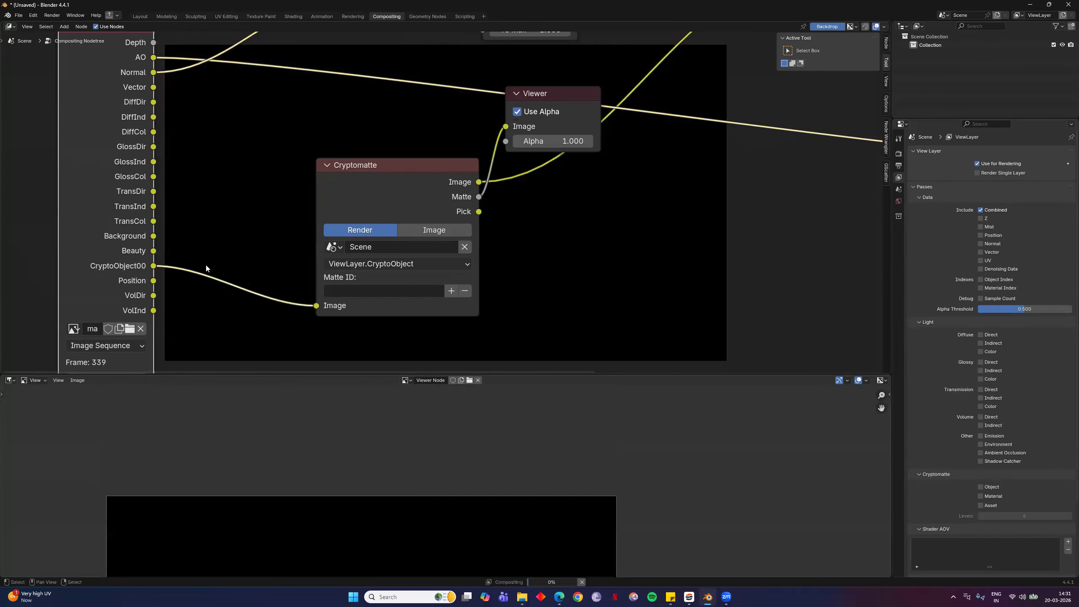
middle_click_drag(423, 283, 354, 295)
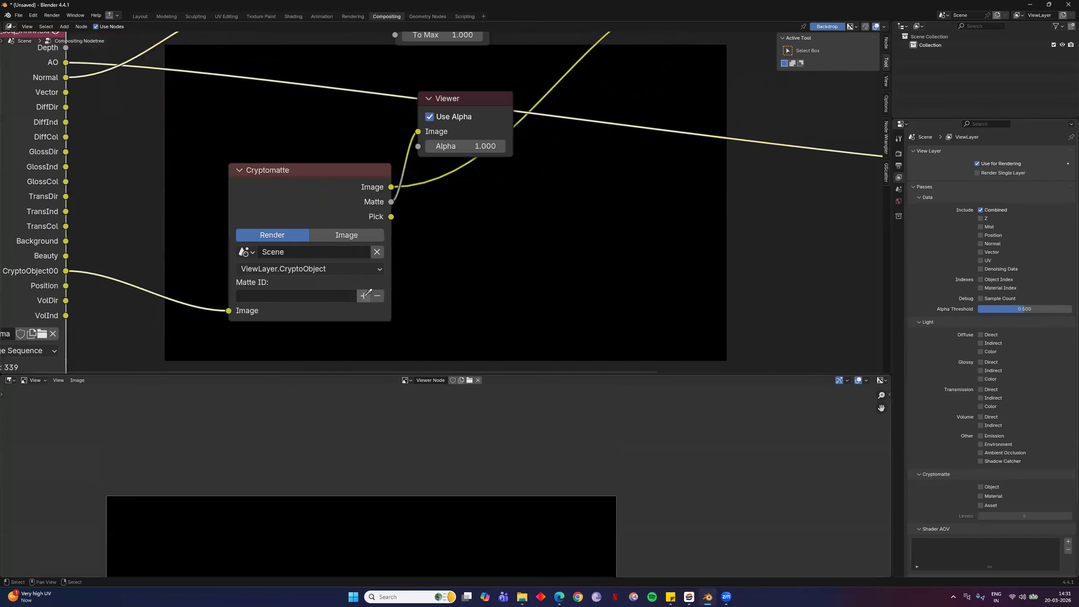
left_click(651, 216)
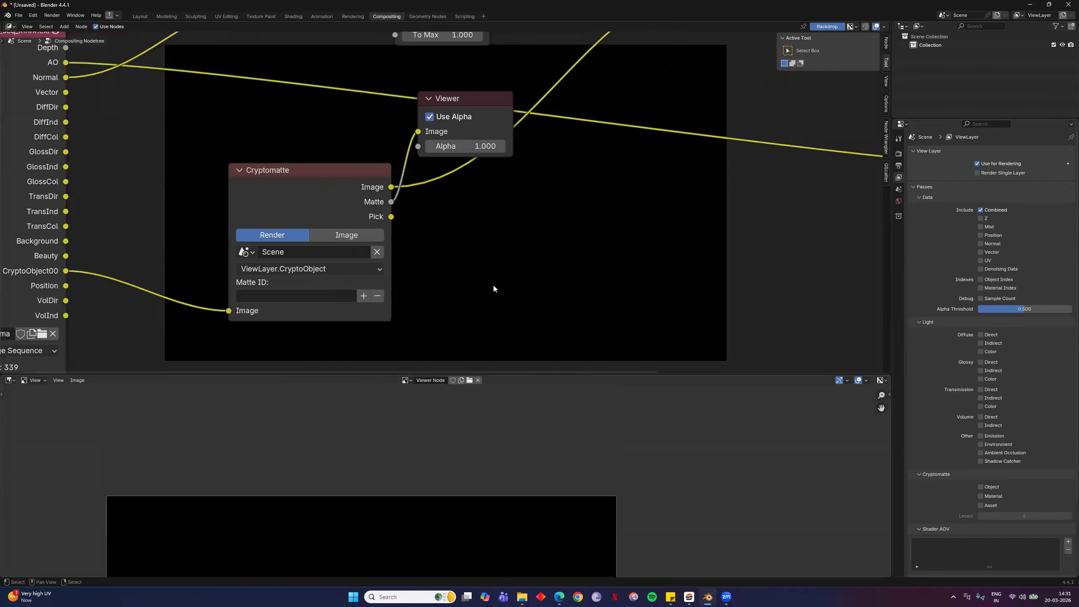
left_click(316, 273)
middle_click_drag(518, 270, 539, 271)
scroll(540, 271, "down", 4)
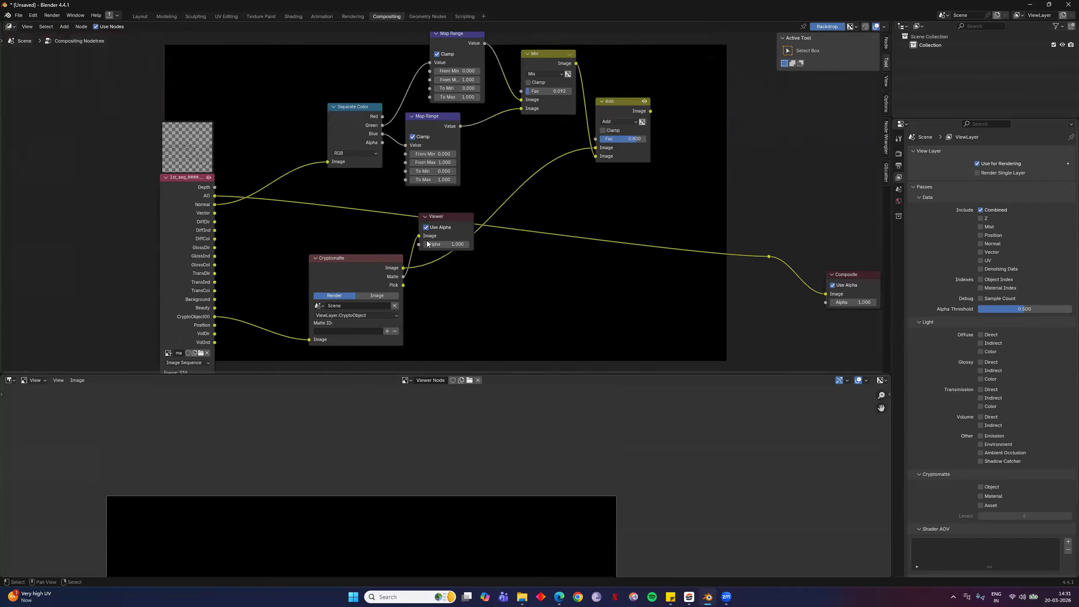
Preview the Add and Cryptomatte results, cut the link between the two nodes, and reconnect Beauty to Add's first Image input
left_click(594, 129, "ctrl+shift")
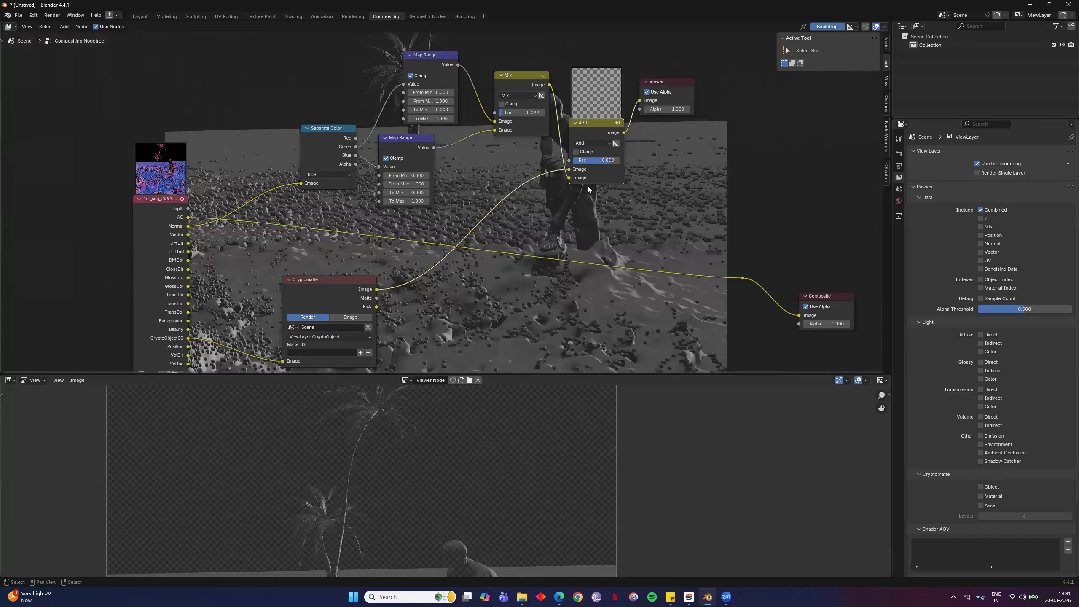
left_click(341, 297, "ctrl+shift")
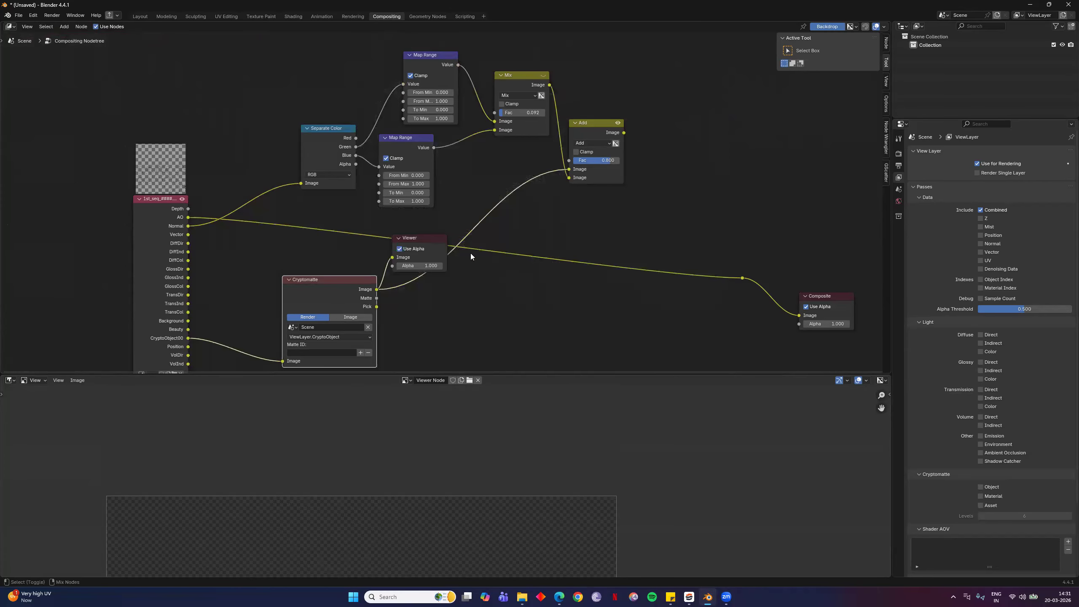
right_click_drag(499, 183, 532, 200, "ctrl")
left_click_drag(188, 330, 569, 169)
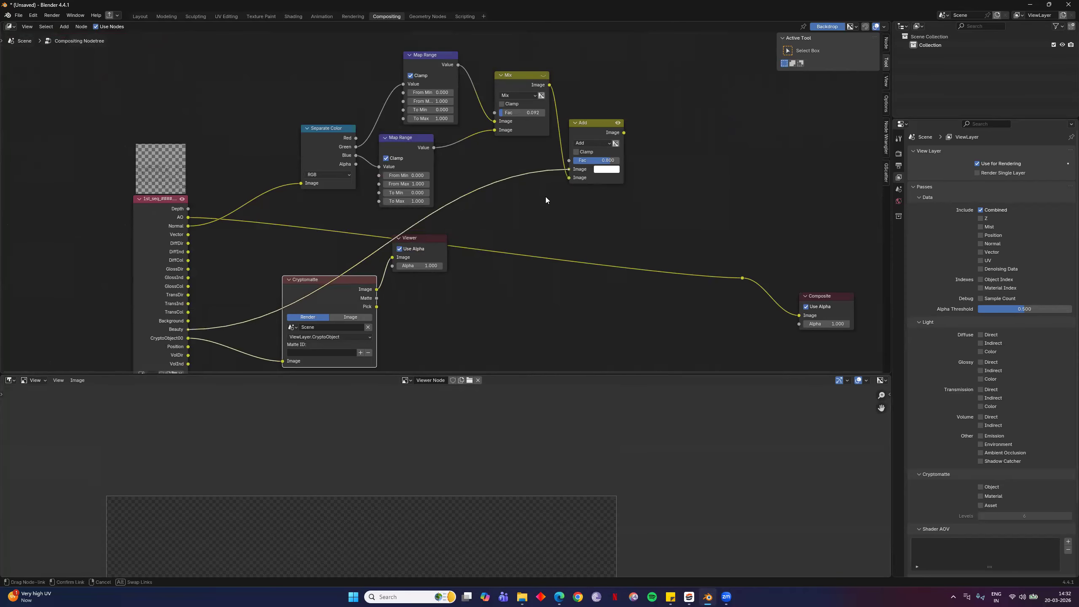
Move the Viewer and Cryptomatte nodes into the free space below the link from Beauty to Add
middle_click_drag(414, 309, 460, 242)
scroll(478, 166, "up", 3)
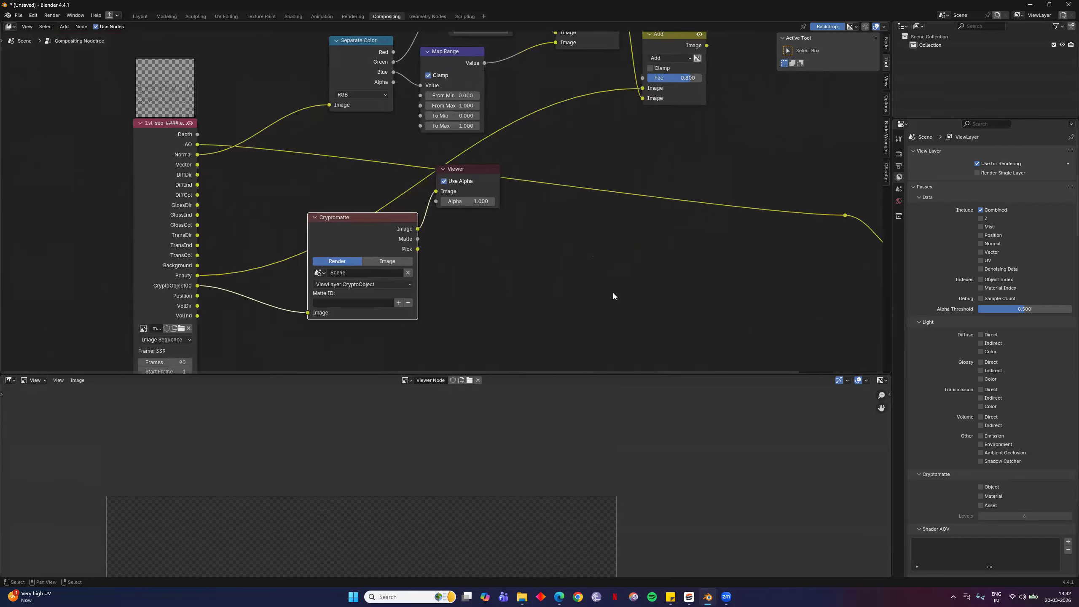
left_click_drag(461, 166, 434, 287)
left_click_drag(388, 232, 454, 274)
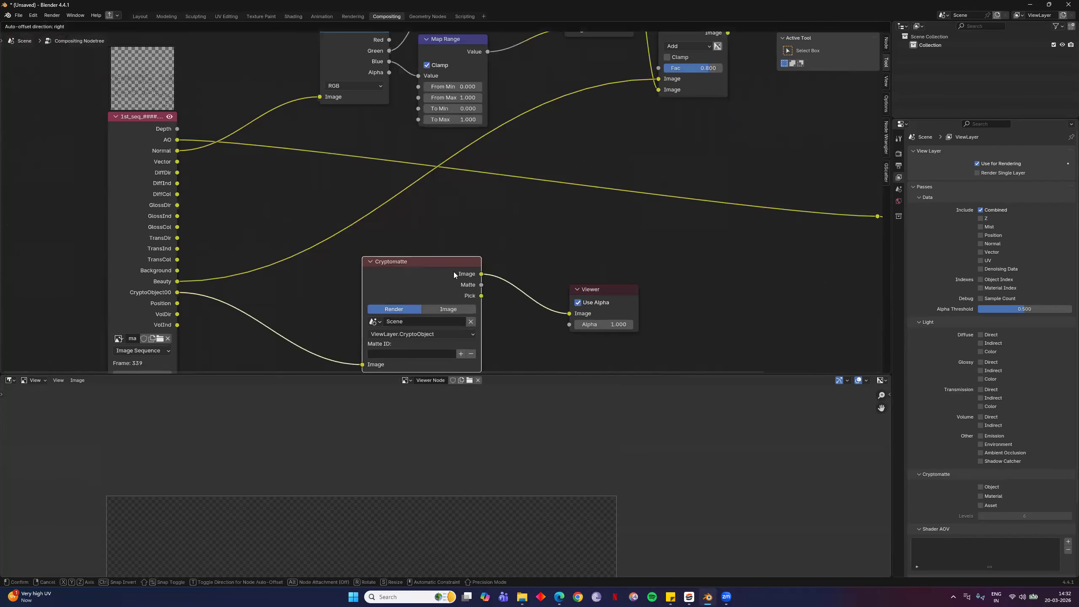
left_click(223, 141)
Review the CryptoObject00 connection to the Cryptomatte node, and switch the viewer to the Beauty pass
scroll(232, 123, "down", 5)
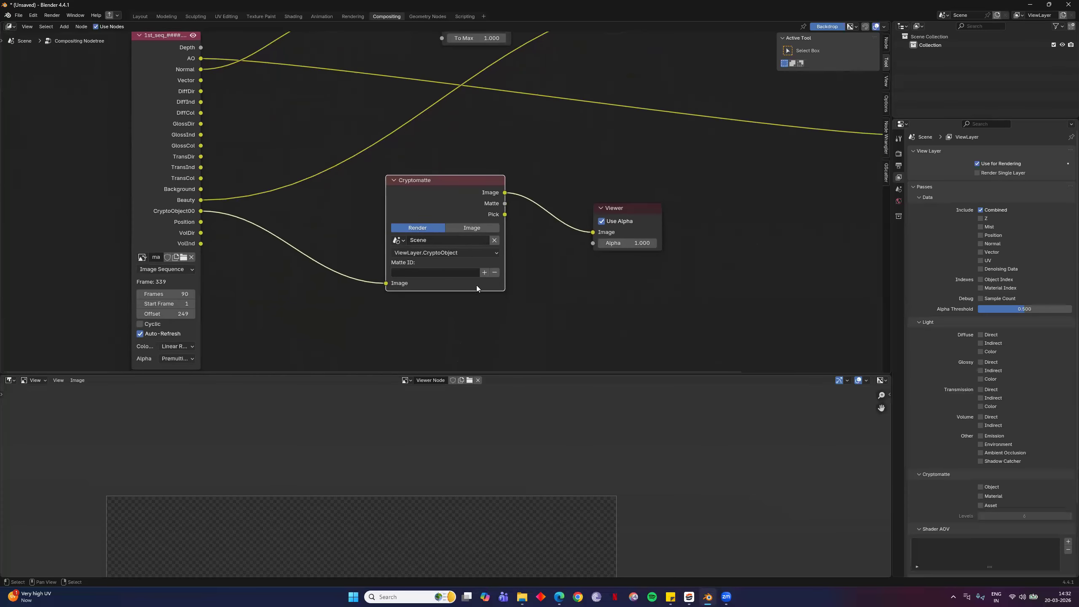
scroll(477, 288, "up", 1)
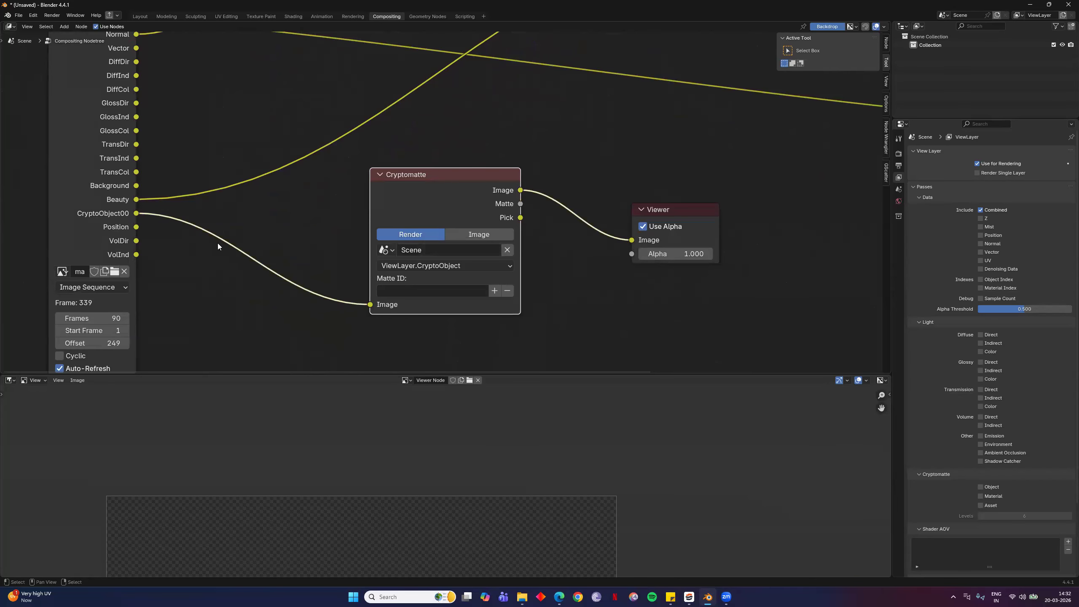
scroll(240, 250, "down", 1)
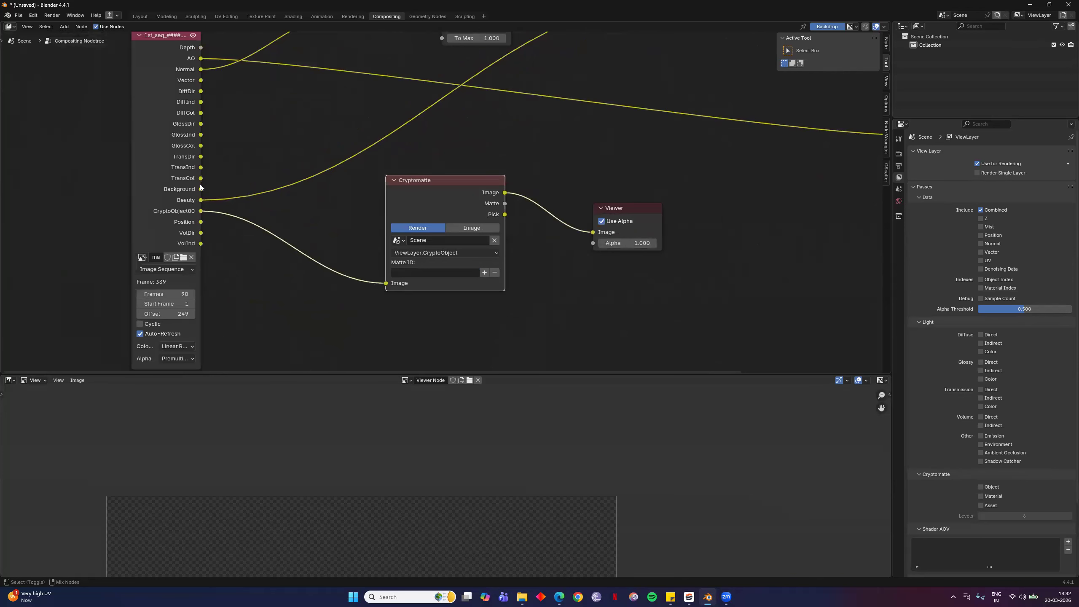
left_click(351, 233, "ctrl+shift")
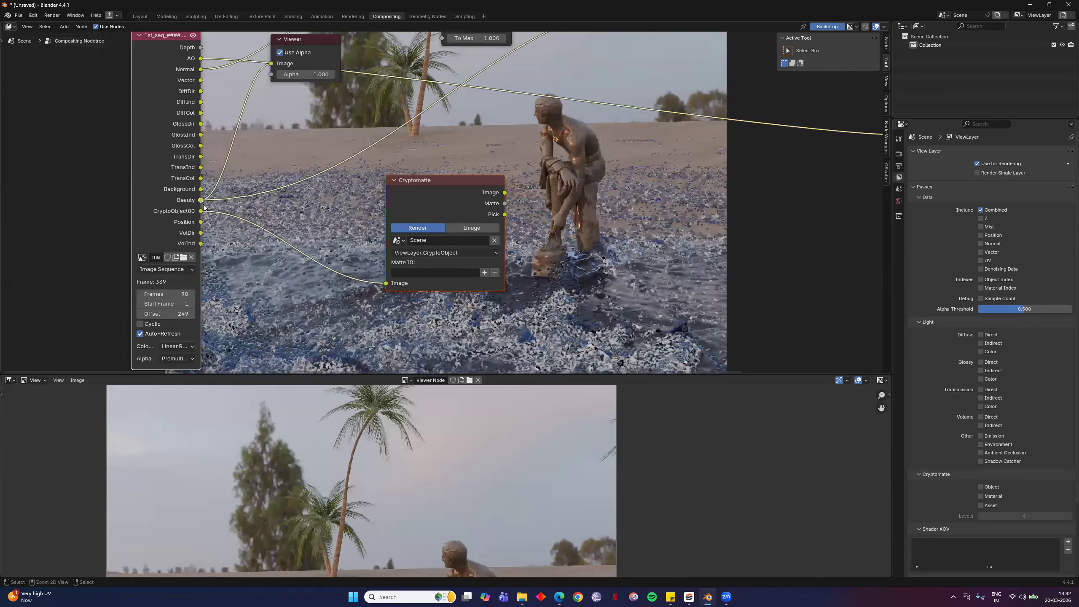
Connect the Beauty pass to the Cryptomatte node's Image input, preview its Matte output, and try to pick a matte from the preview
left_click(388, 289, "ctrl+shift")
left_click_drag(201, 200, 385, 283)
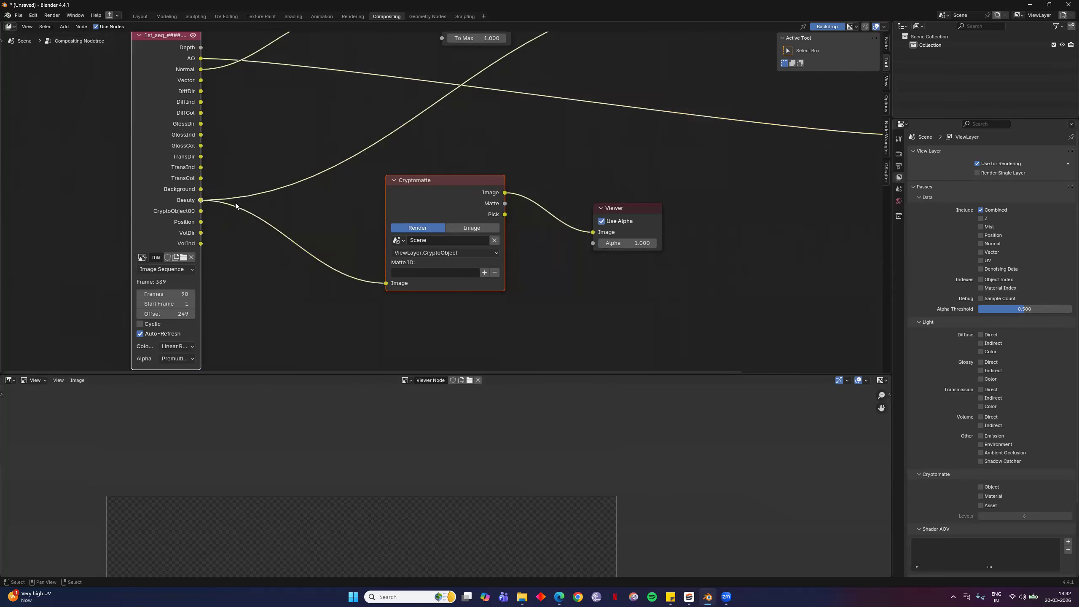
left_click(468, 199, "ctrl+shift")
left_click(485, 273)
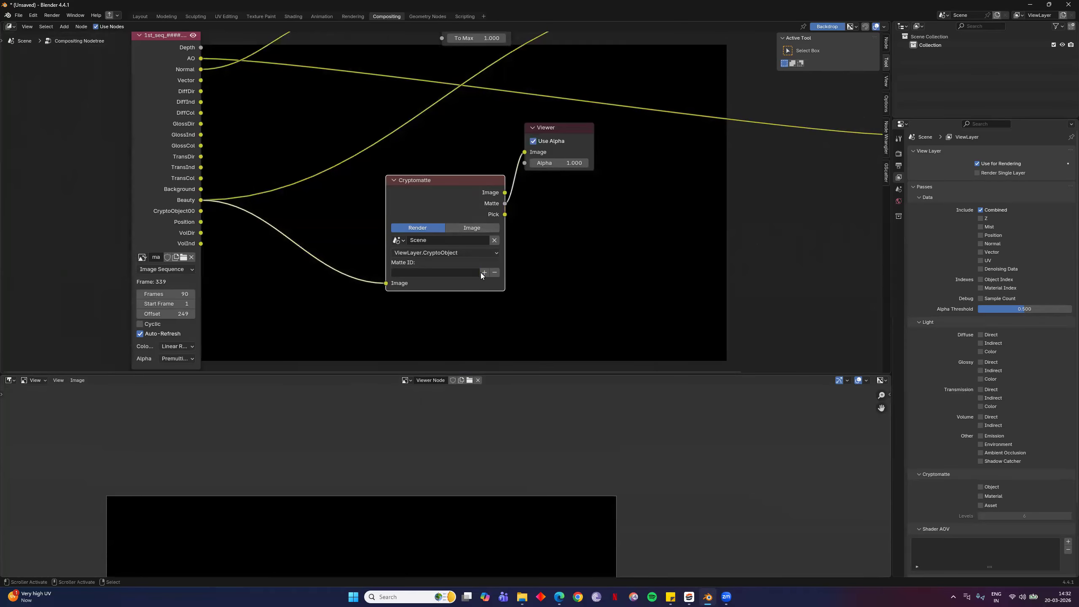
left_click(559, 275)
middle_click_drag(446, 274, 425, 304)
middle_click_drag(486, 279, 488, 274)
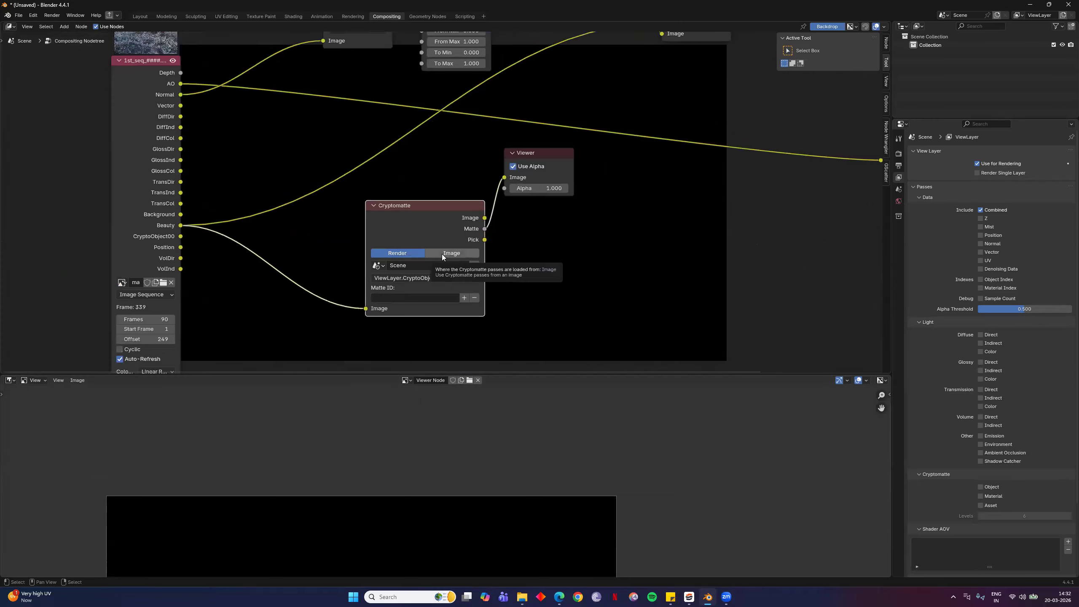
Switch the Cryptomatte node's source to Image, open the image file browser, and cancel it without loading a file
left_click(442, 254)
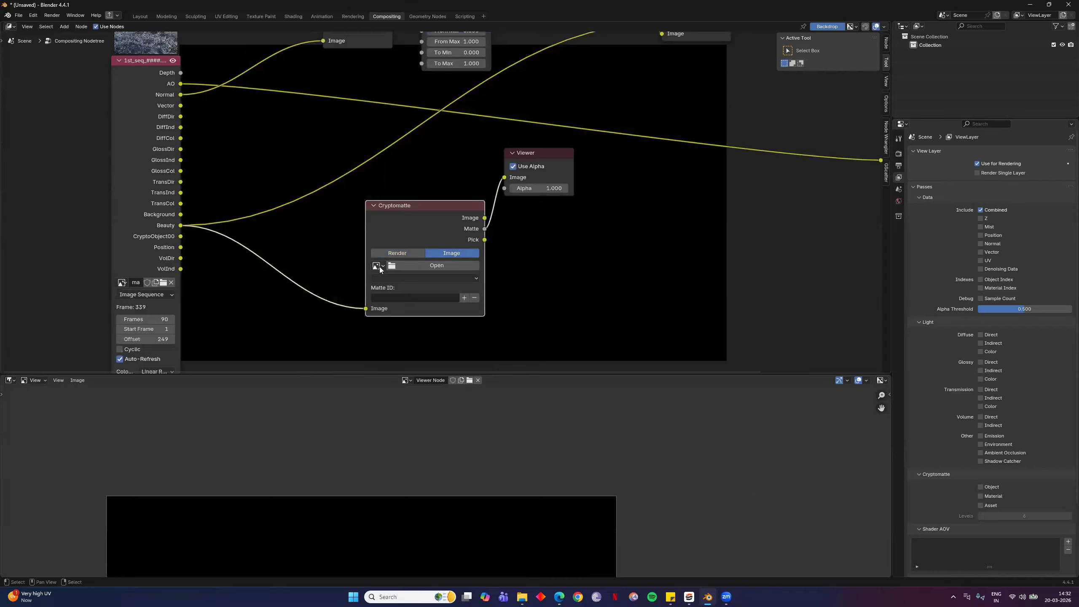
left_click(457, 278)
left_click(442, 279)
left_click(457, 264)
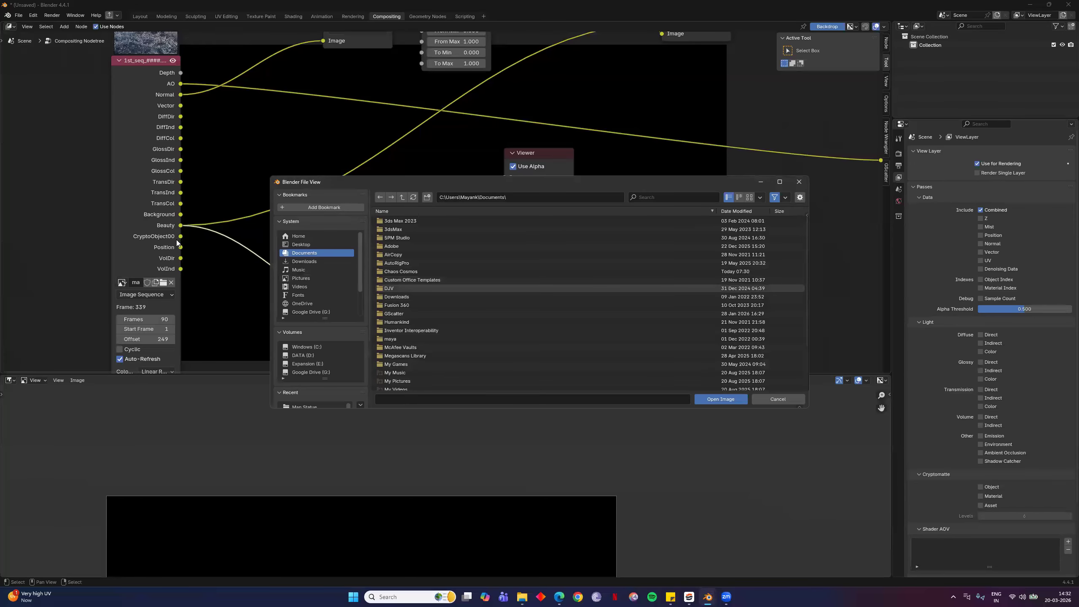
left_click(800, 182)
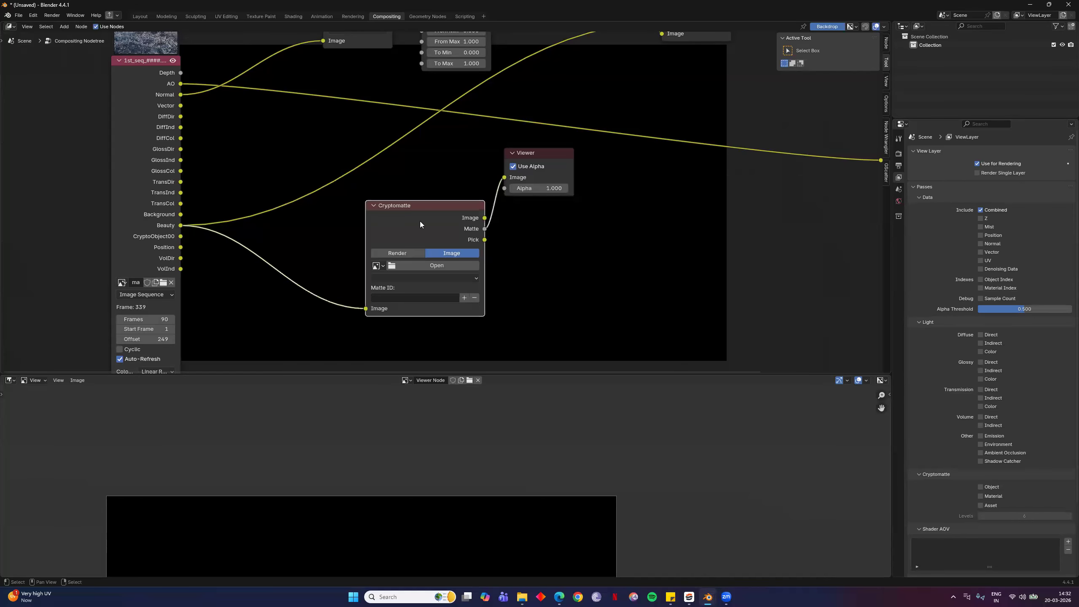
Delete the Cryptomatte node and add a Cryptomatte (Legacy) node between the EXR sequence and the Viewer
key("x")
key("F3")
type("crypto")
key("Down")
key("Return")
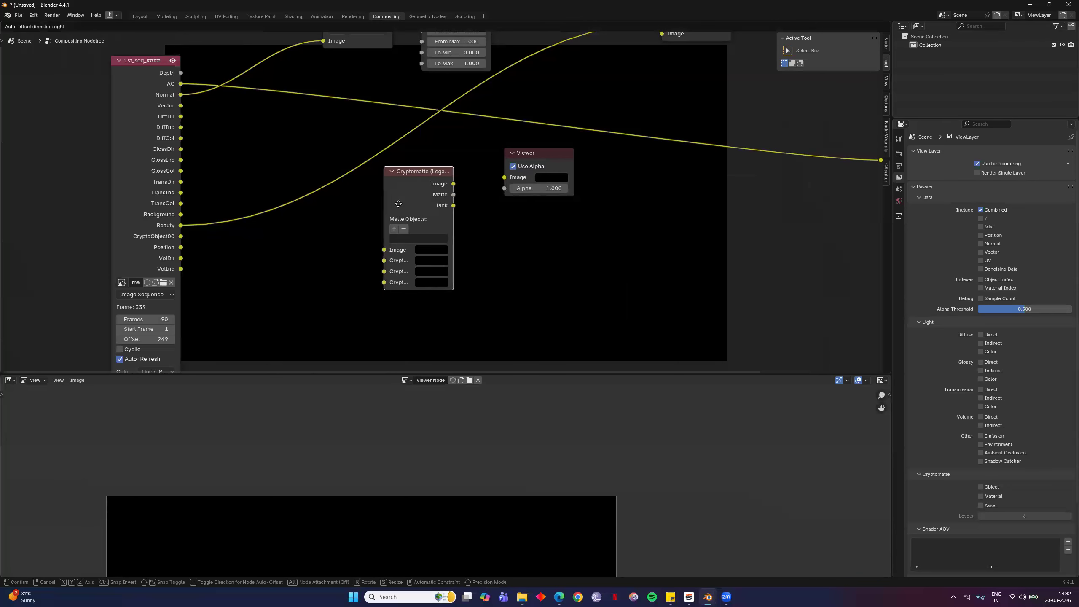
left_click(182, 234)
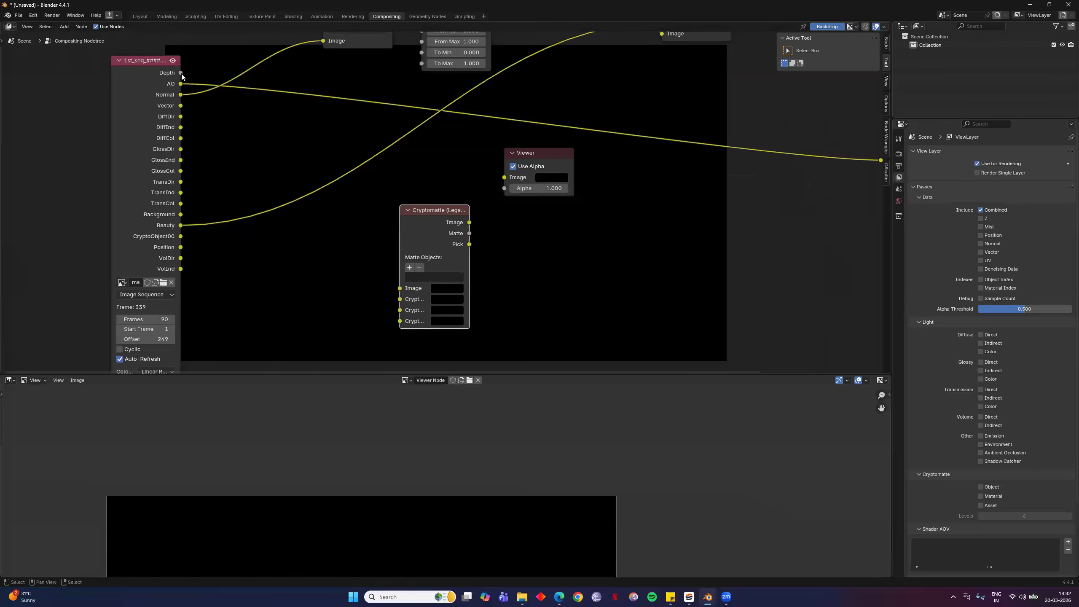
Connect Beauty to Image and CryptoObject00 to Crypto 00 on the legacy node, preview its Matte, and try to pick an object
left_click_drag(180, 226, 403, 290)
left_click_drag(180, 237, 434, 247)
left_click(436, 226, "ctrl+shift")
left_click(410, 267)
mouse_move(224, 527)
left_mouse_down()
mouse_move(508, 511)
mouse_move(283, 497)
mouse_move(395, 460)
left_mouse_up()
left_click(424, 470)
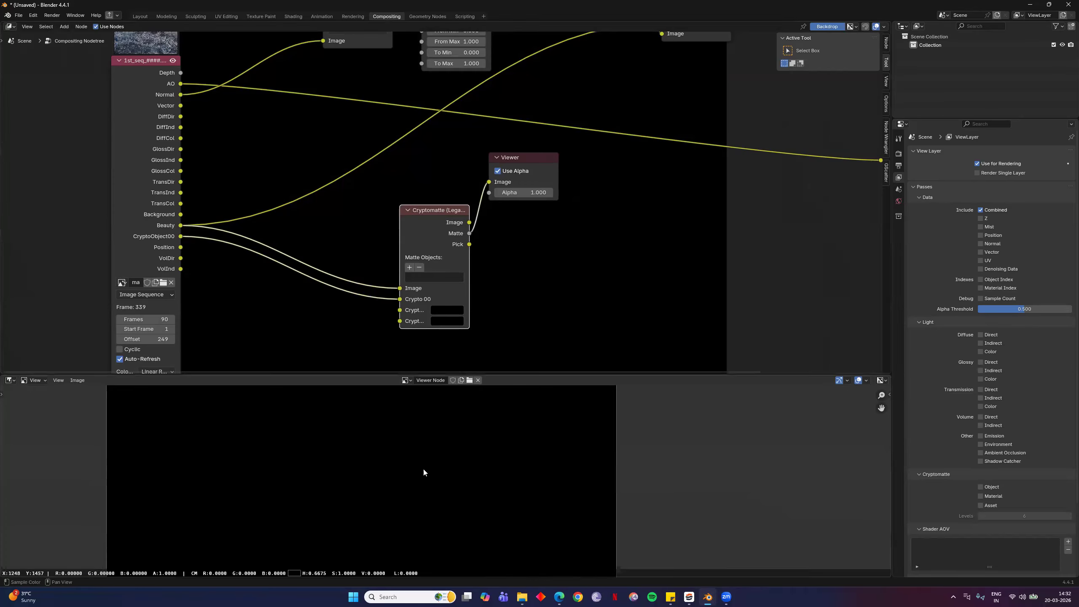
left_click(339, 485)
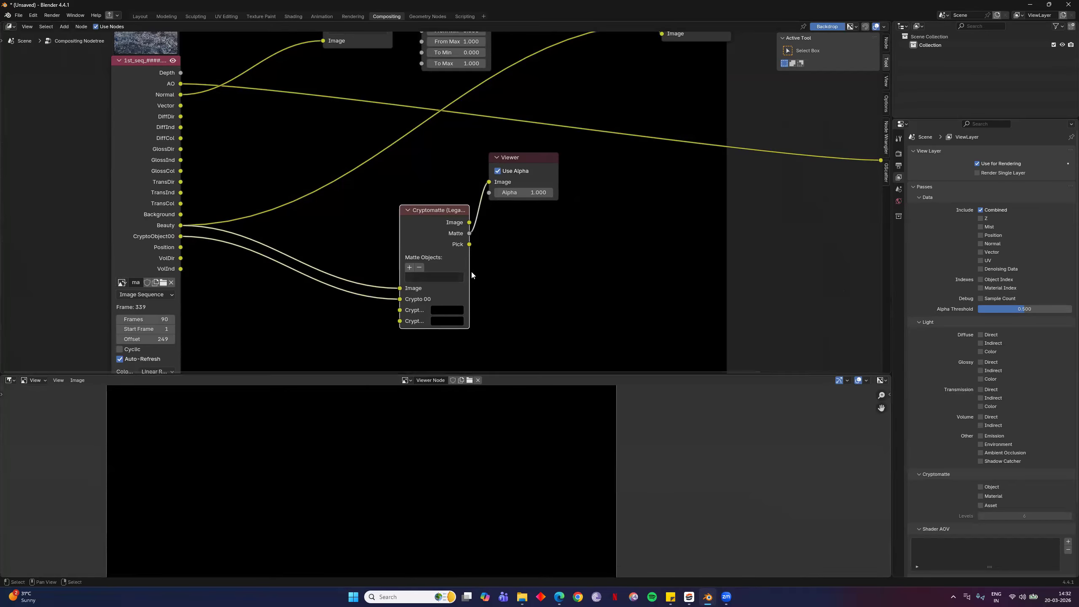
mouse_move(470, 276)
left_mouse_down()
mouse_move(588, 289)
mouse_move(462, 295)
mouse_move(457, 272)
left_mouse_up()
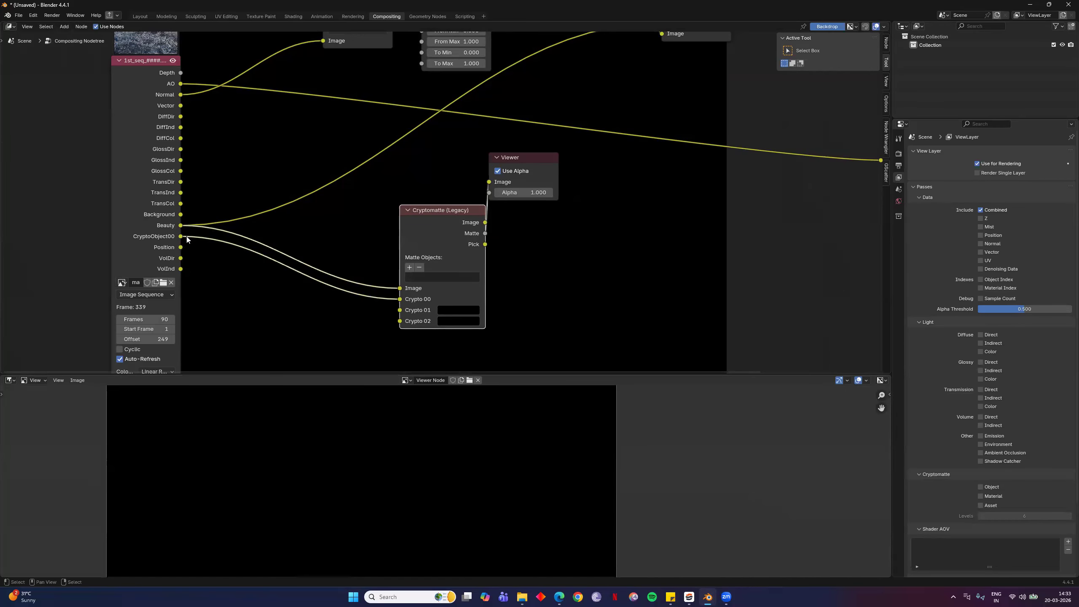
Delete the Cryptomatte (Legacy) node and move the Viewer node to free space below the Add node
key("x")
middle_click_drag(543, 167, 543, 220)
left_click(548, 220)
key("g")
left_click(872, 116)
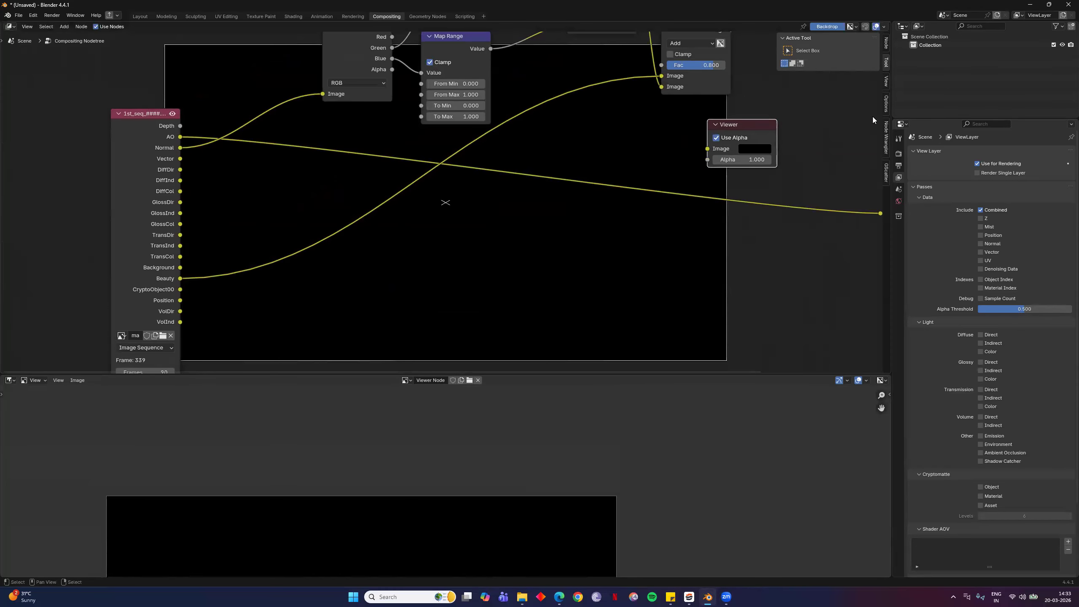
Preview the Add result and clear the Separate Color, Map Range, Mix, Add and Viewer nodes from the tree
middle_click_drag(723, 212, 693, 254)
middle_click_drag(754, 153, 645, 244)
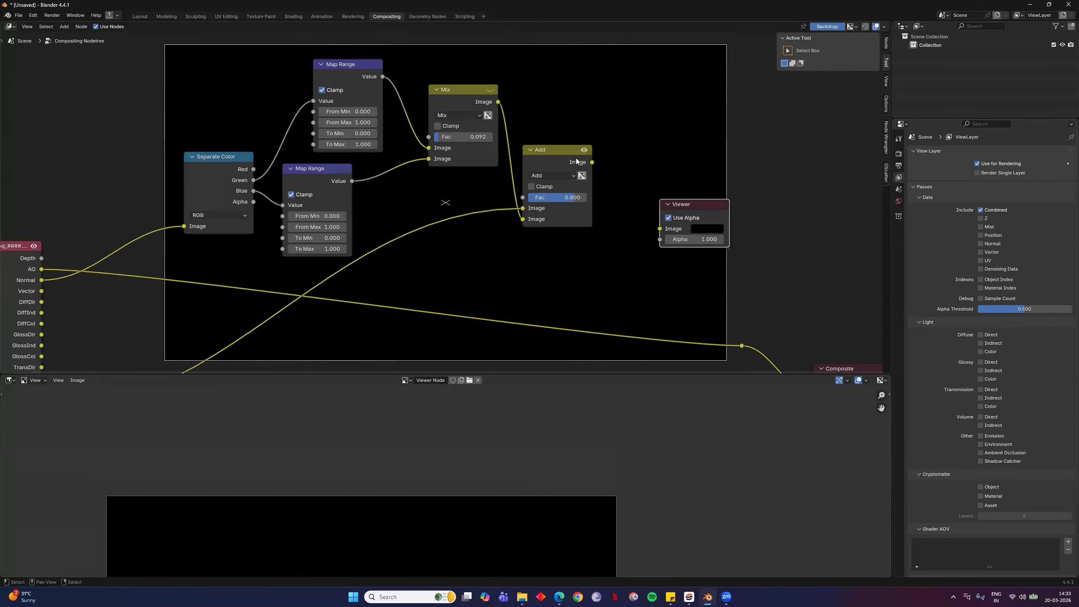
left_click(547, 156, "ctrl+shift")
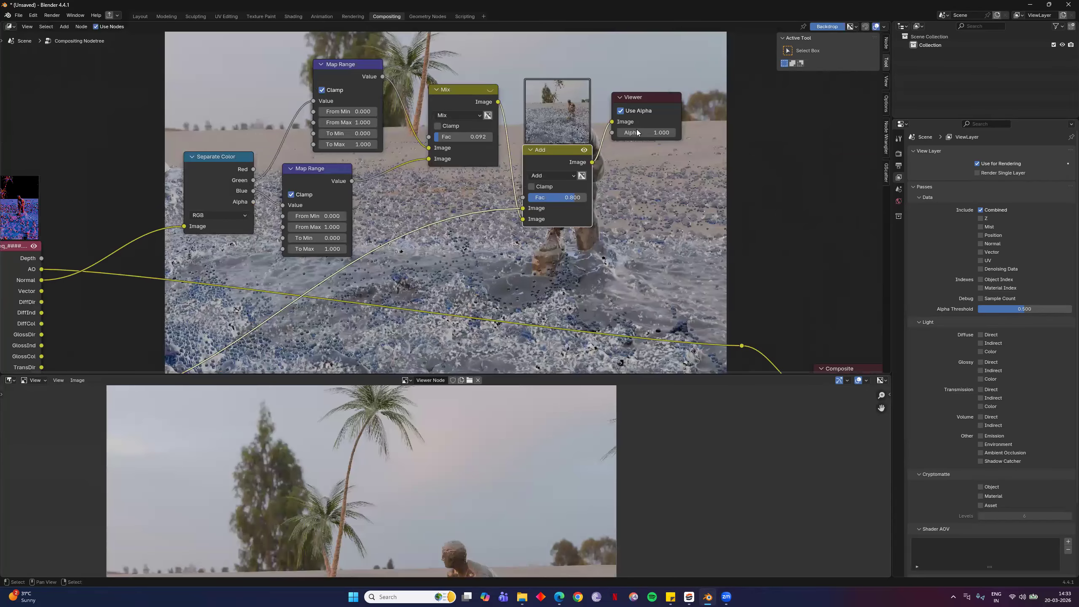
middle_click_drag(362, 341, 543, 208)
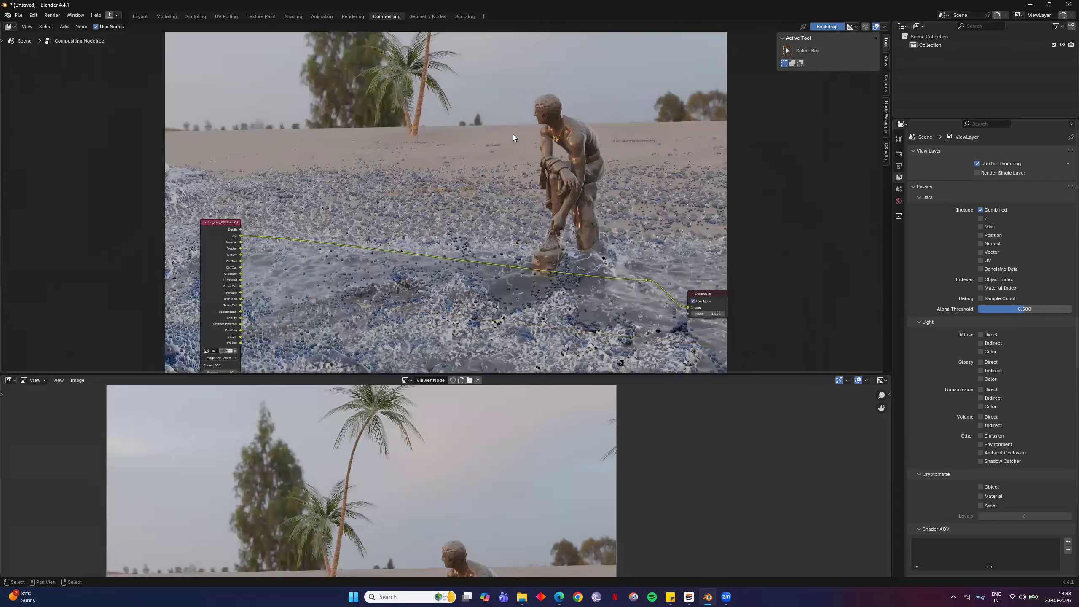
Preview the Vector pass of the EXR sequence and move the Viewer node away from the image node
scroll(526, 89, "up", 1)
middle_click_drag(282, 242, 457, 95)
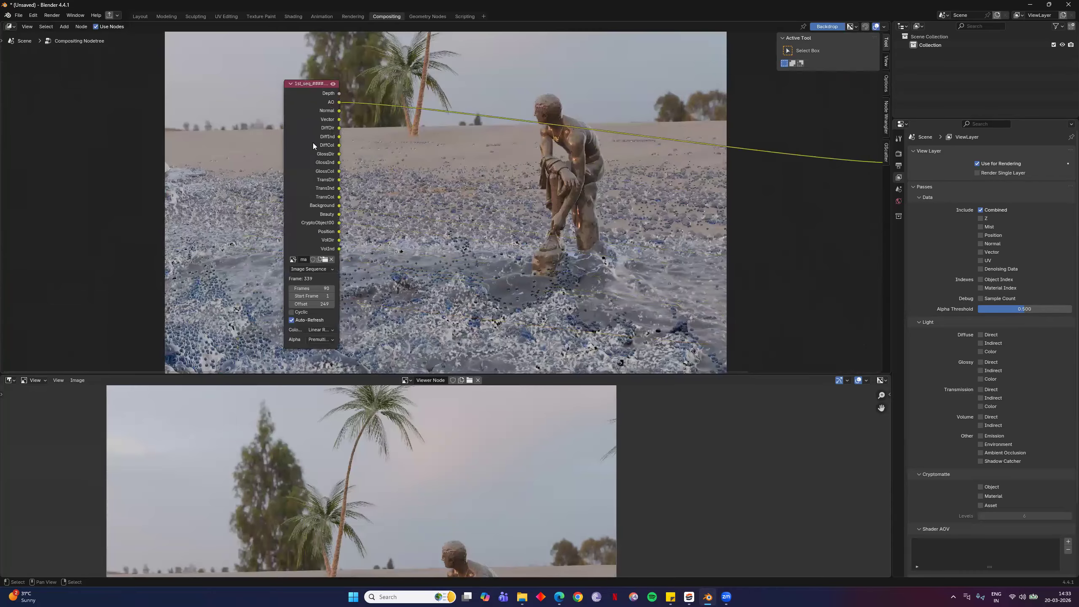
scroll(384, 151, "up", 2)
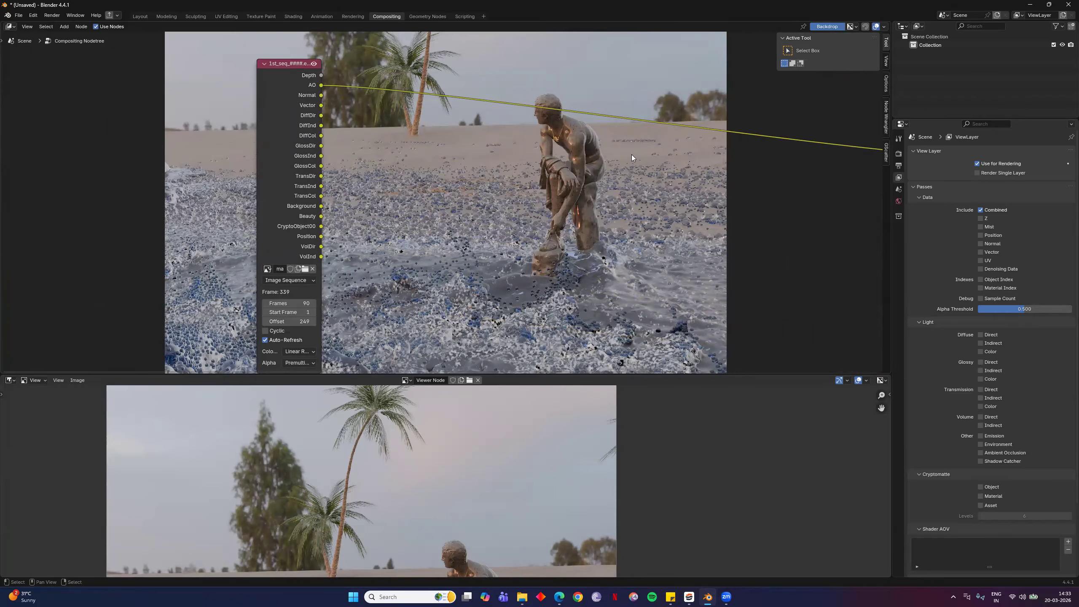
left_click(319, 107, "ctrl+shift")
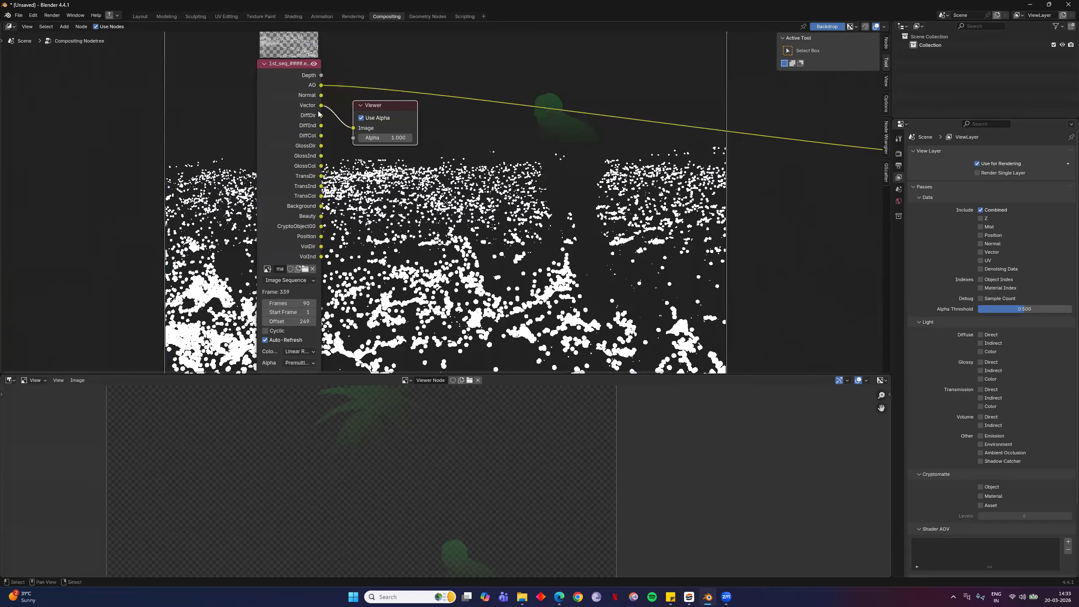
left_click_drag(383, 112, 453, 142)
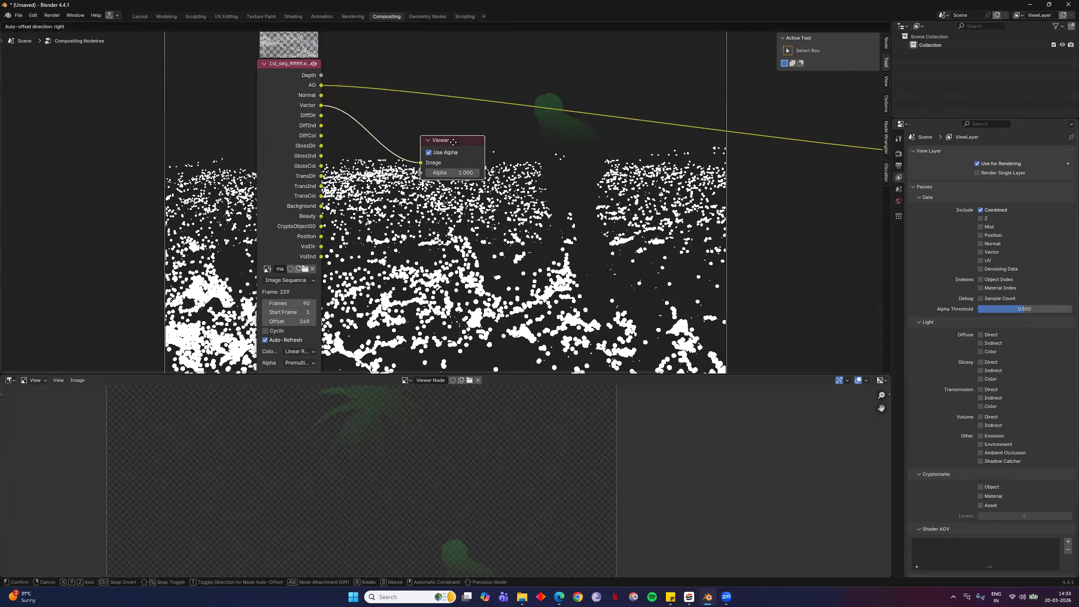
left_click_drag(615, 239, 615, 238)
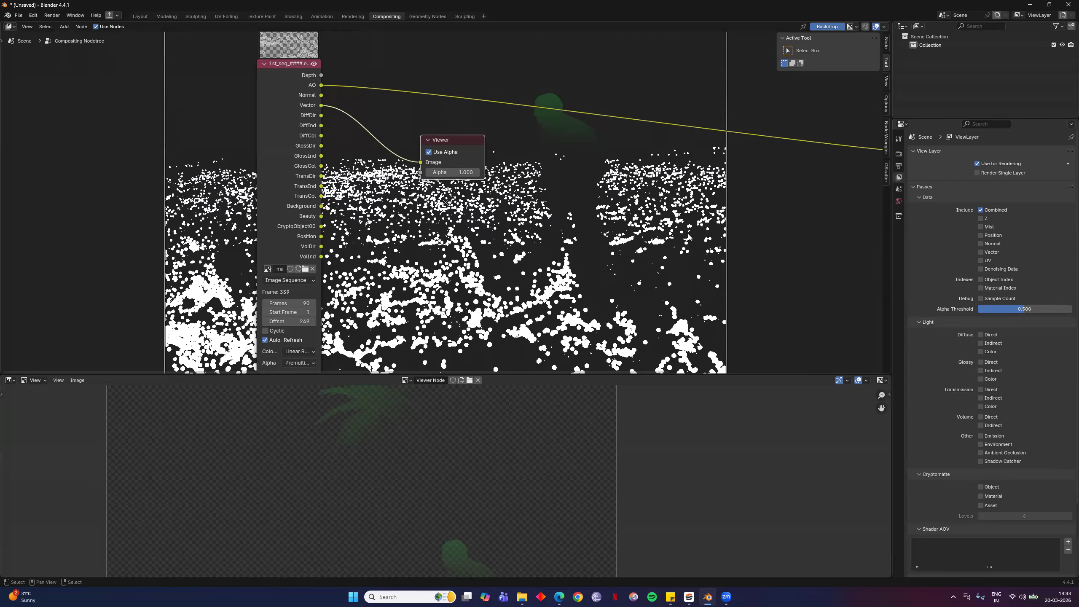
Examine the Vector pass preview in the node editor backdrop and the image viewer
scroll(475, 292, "up", 2)
scroll(475, 293, "down", 2)
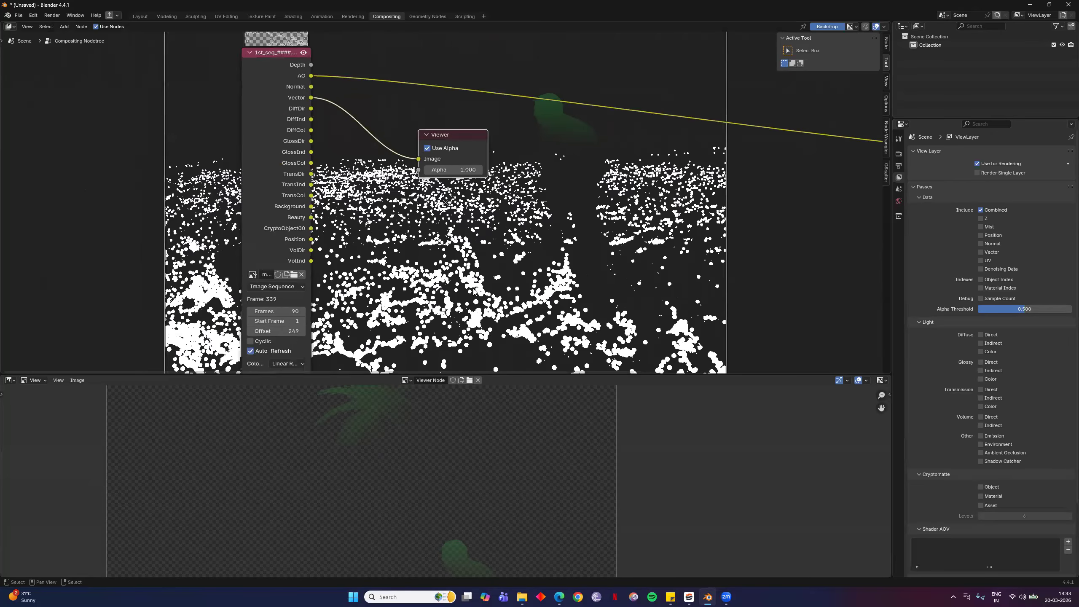
scroll(467, 212, "down", 1)
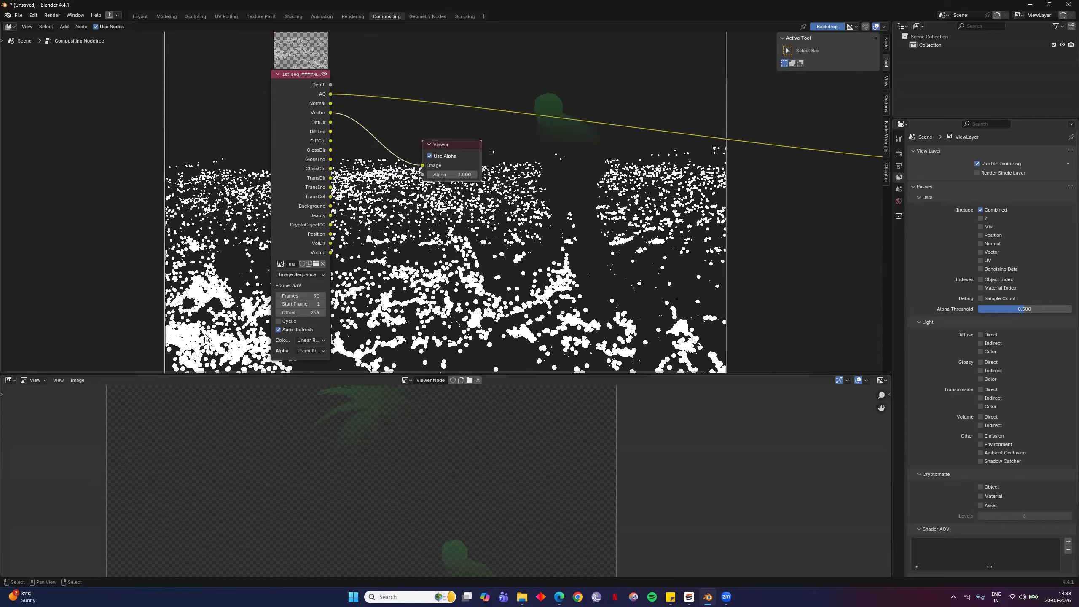
scroll(544, 316, "down", 3)
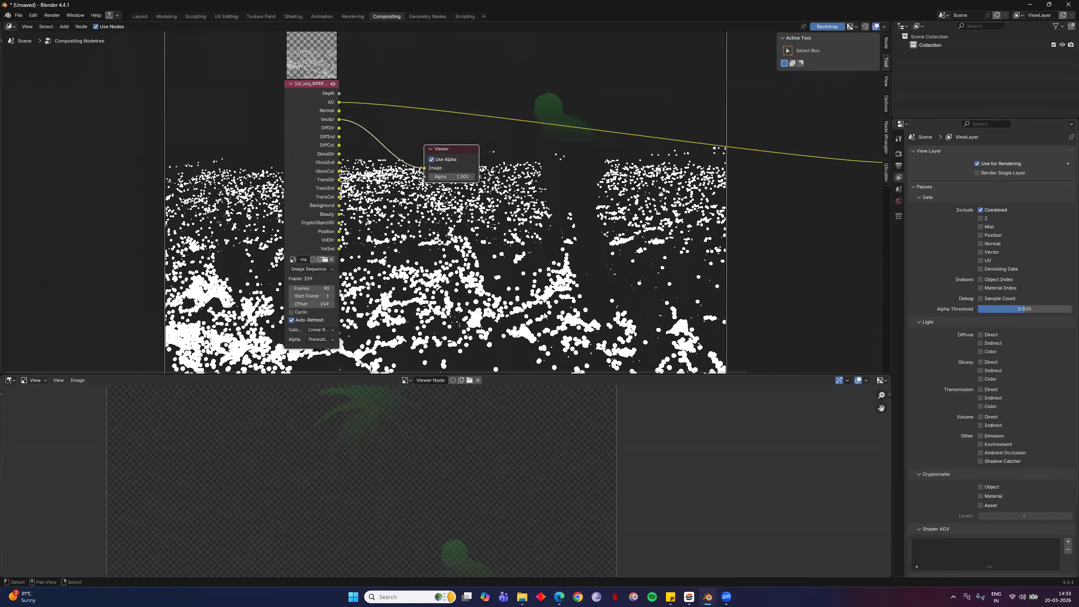
scroll(646, 221, "up", 2)
middle_click_drag(582, 88, 539, 97)
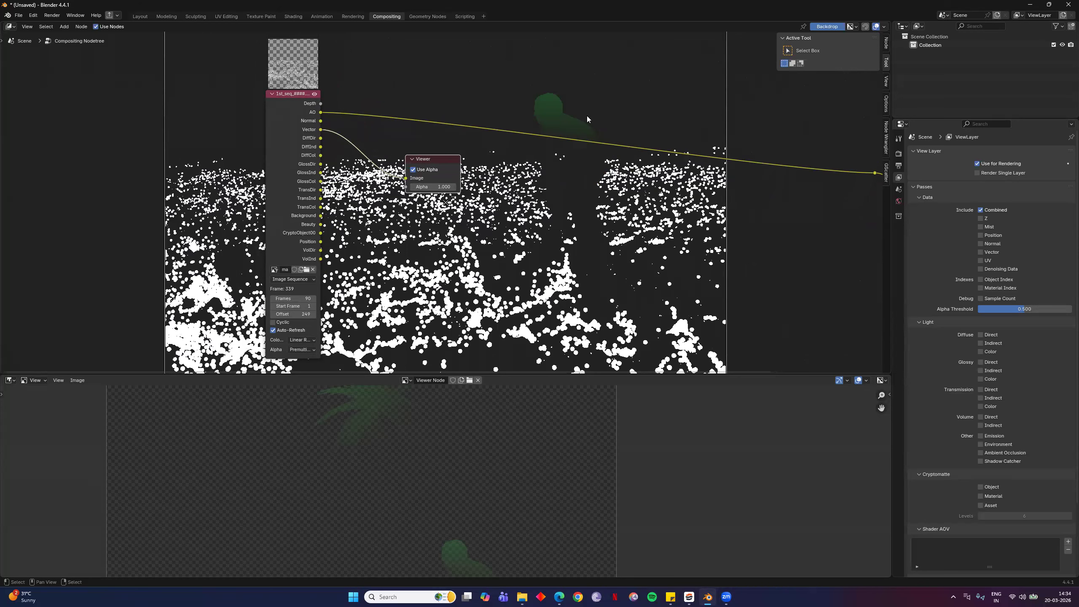
scroll(450, 472, "down", 7)
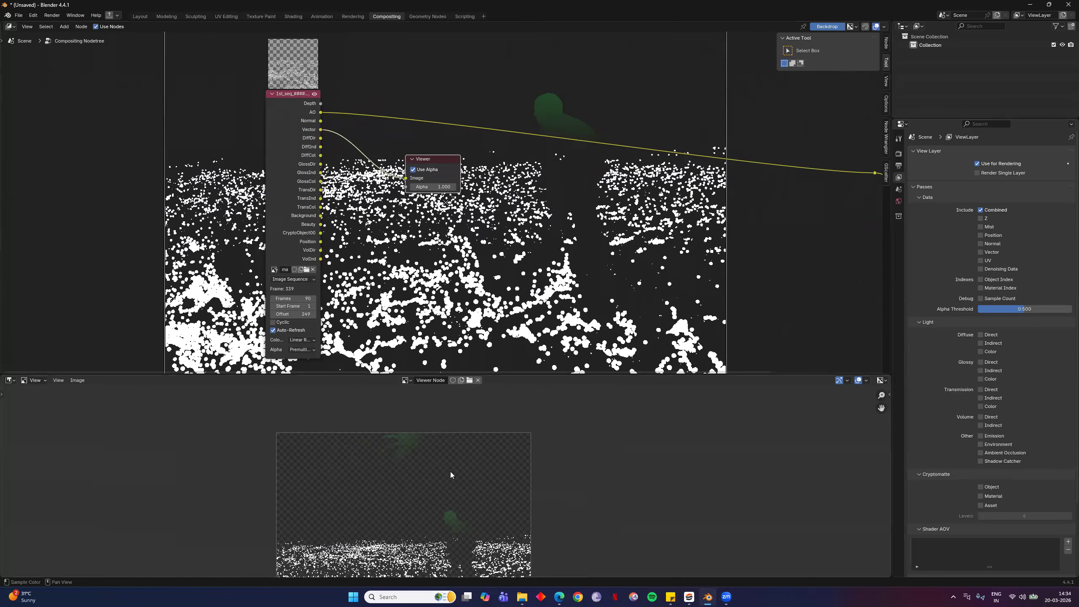
scroll(451, 488, "up", 5)
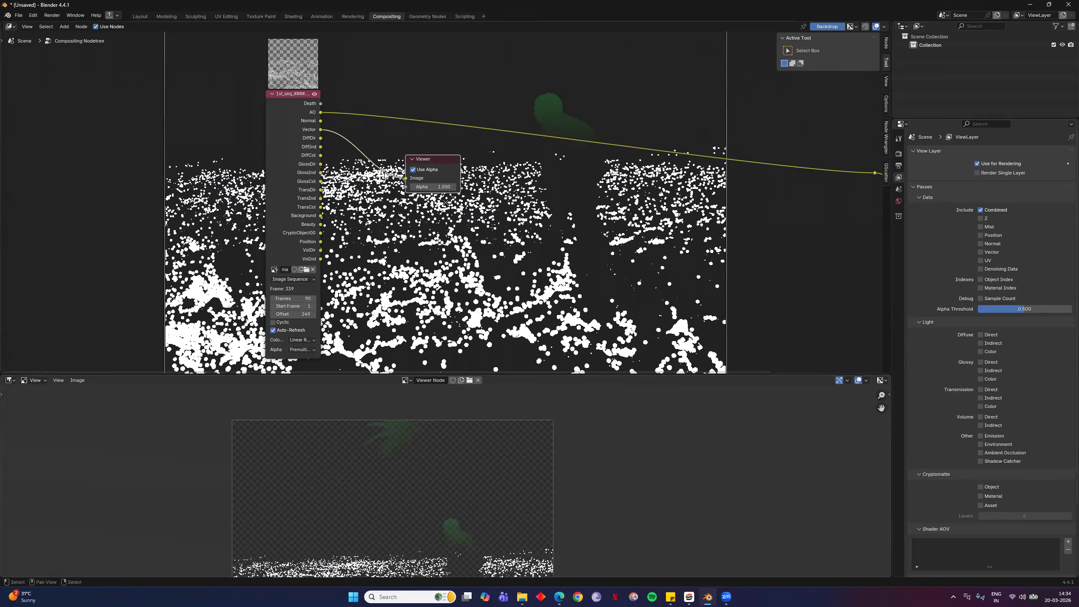
key("F3")
type("separ")
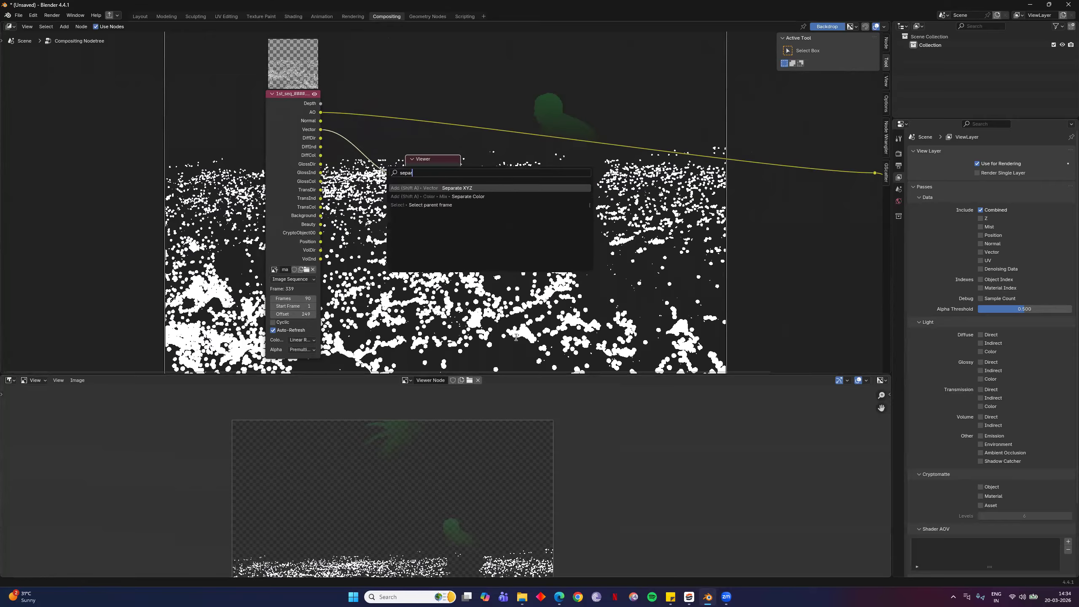
key("Escape")
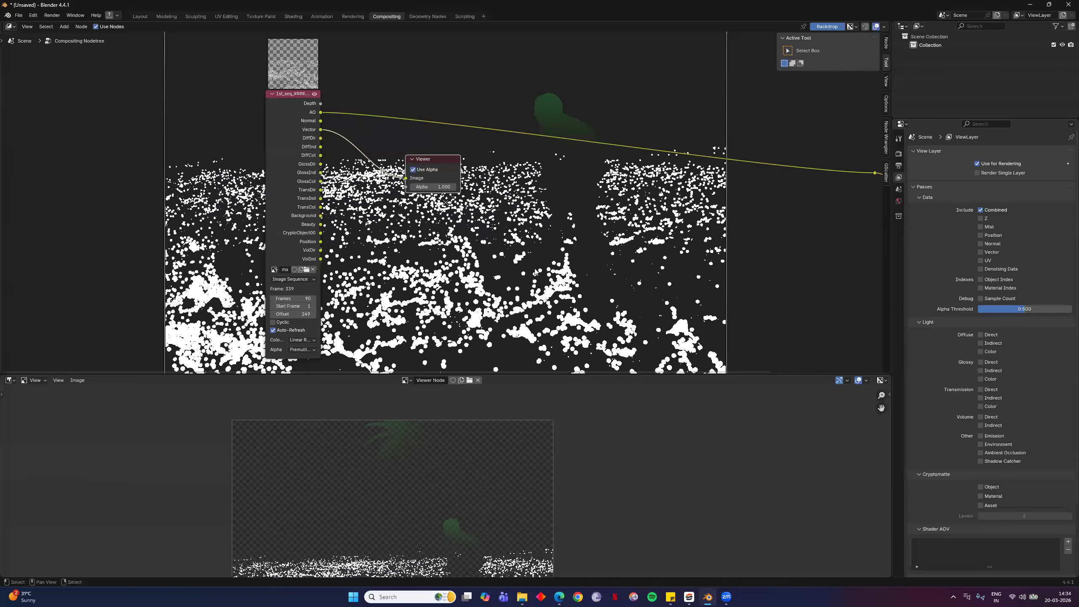
Move the Viewer node farther from the image node and insert a Separate Color node on the Vector link
left_click_drag(440, 161, 618, 219)
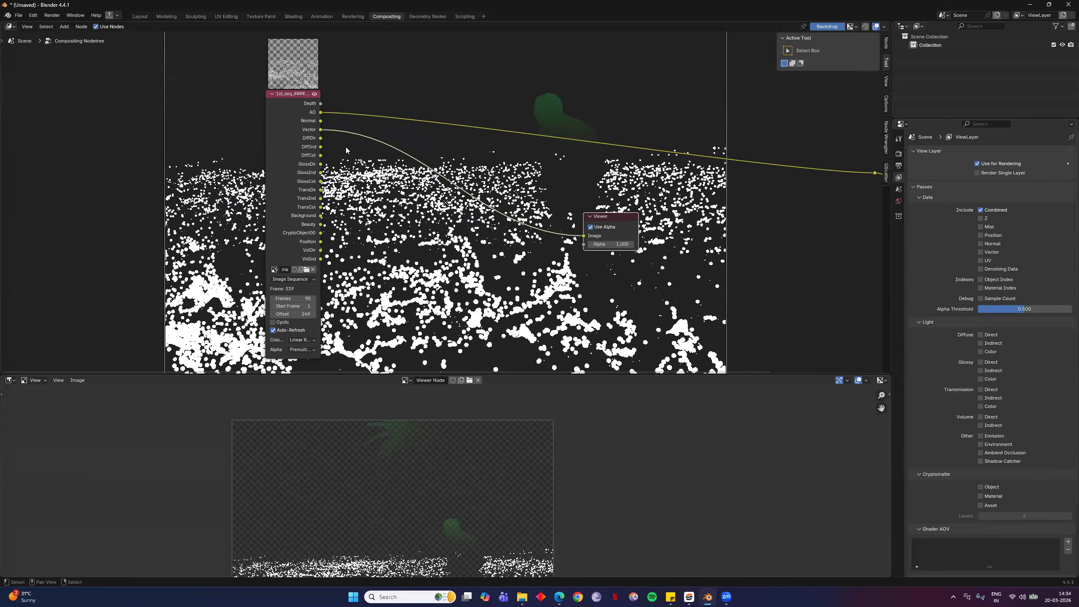
key("F3")
type("se")
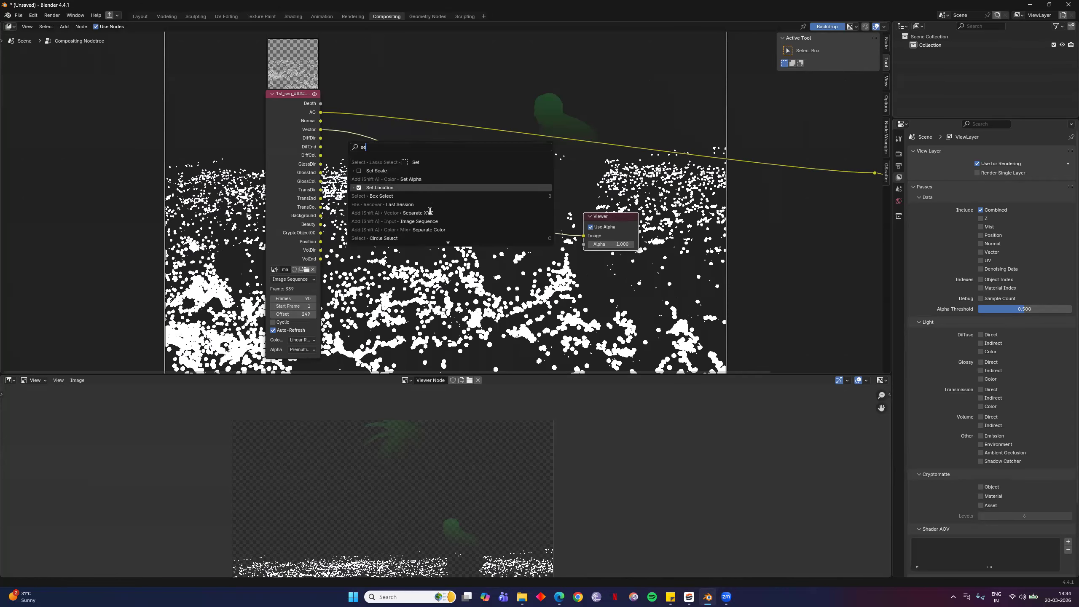
left_click(442, 230)
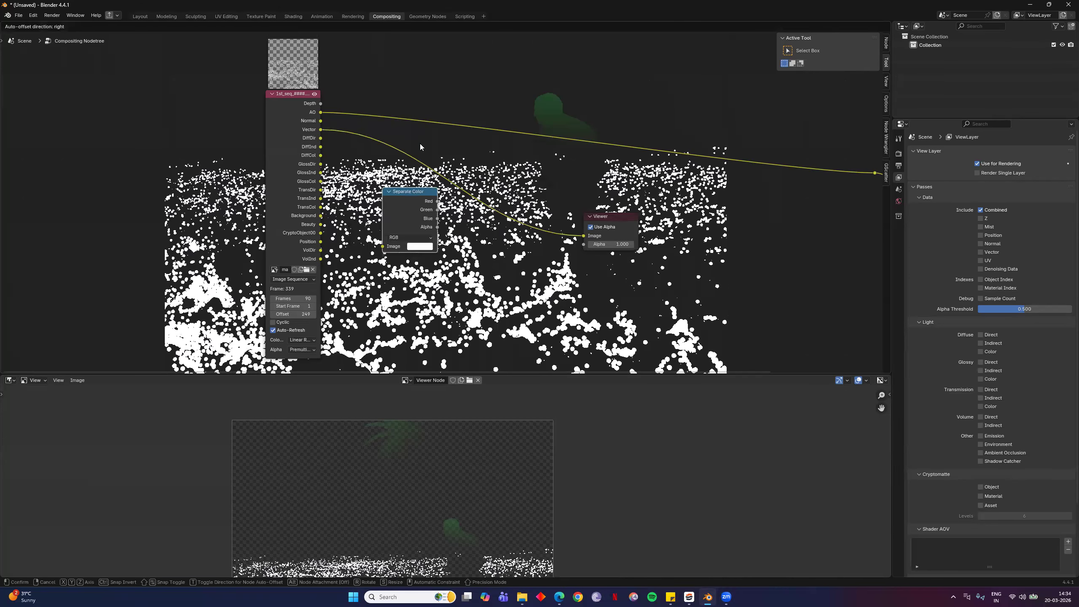
left_click(447, 168)
Cycle the viewer through the Separate Color outputs to compare the Vector pass's individual channels, ending on Blue
left_click(447, 168, "ctrl+shift")
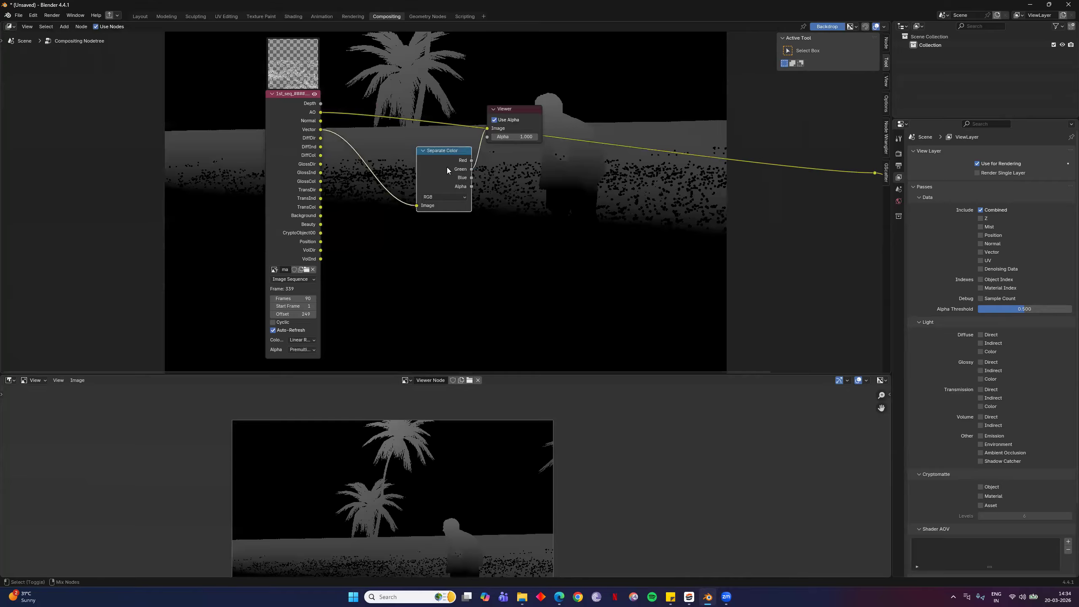
left_click(447, 170, "ctrl+shift")
left_click(447, 170, "ctrl+shift")
left_click(447, 170, "ctrl+shift")
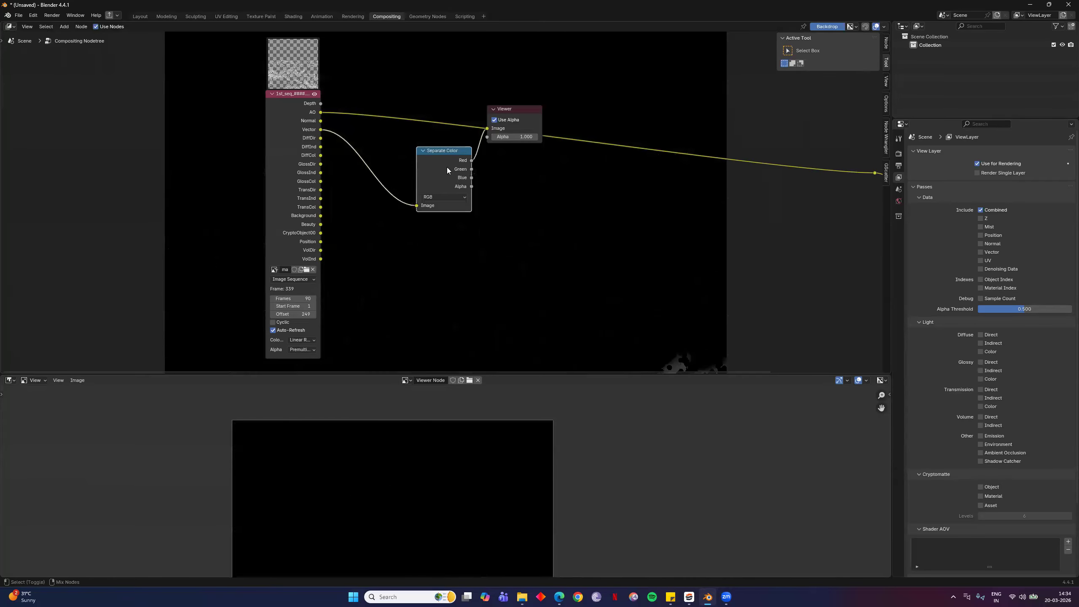
left_click(447, 167, "ctrl+shift")
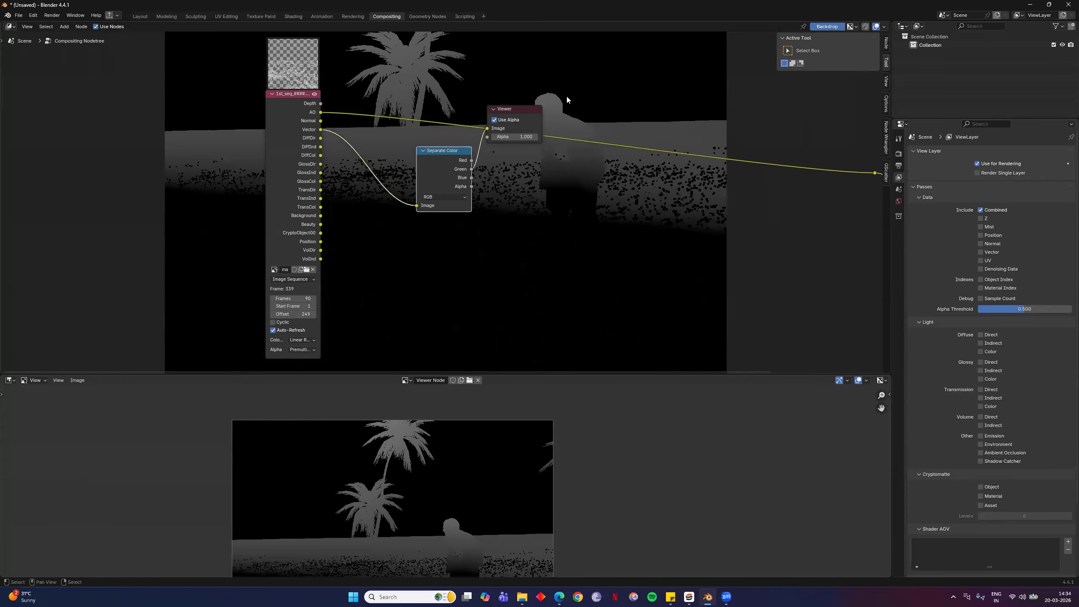
left_click(421, 183, "ctrl+shift")
left_click(422, 183, "ctrl+shift")
left_click(421, 184, "ctrl+shift")
left_click(422, 183, "ctrl+shift")
left_click(421, 183, "ctrl+shift")
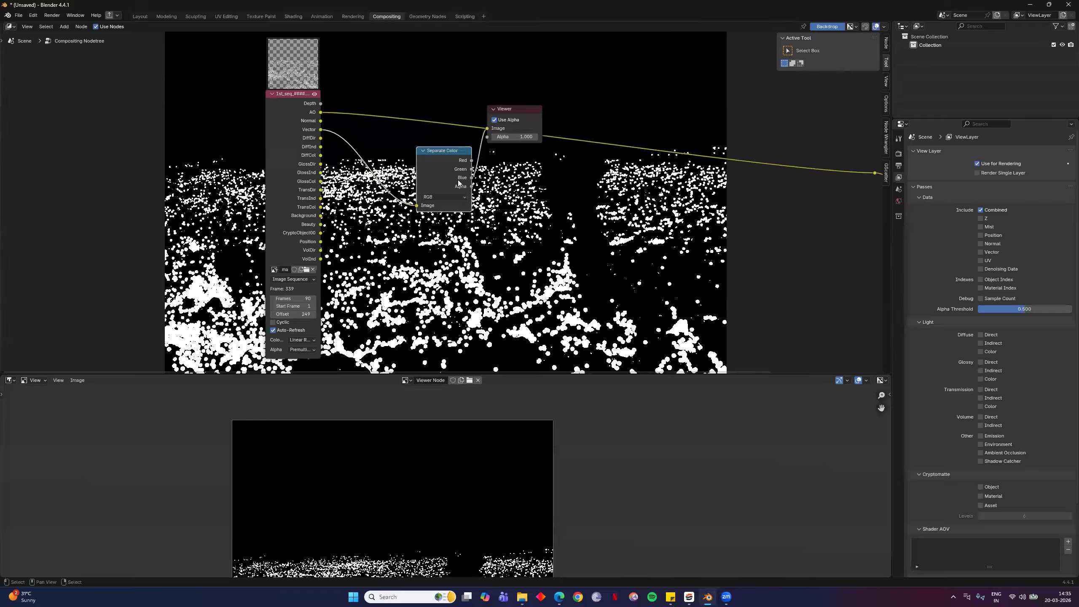
Preview the Green output of the Separate Color node
left_click(441, 169, "ctrl+shift")
left_click(441, 169, "ctrl+shift")
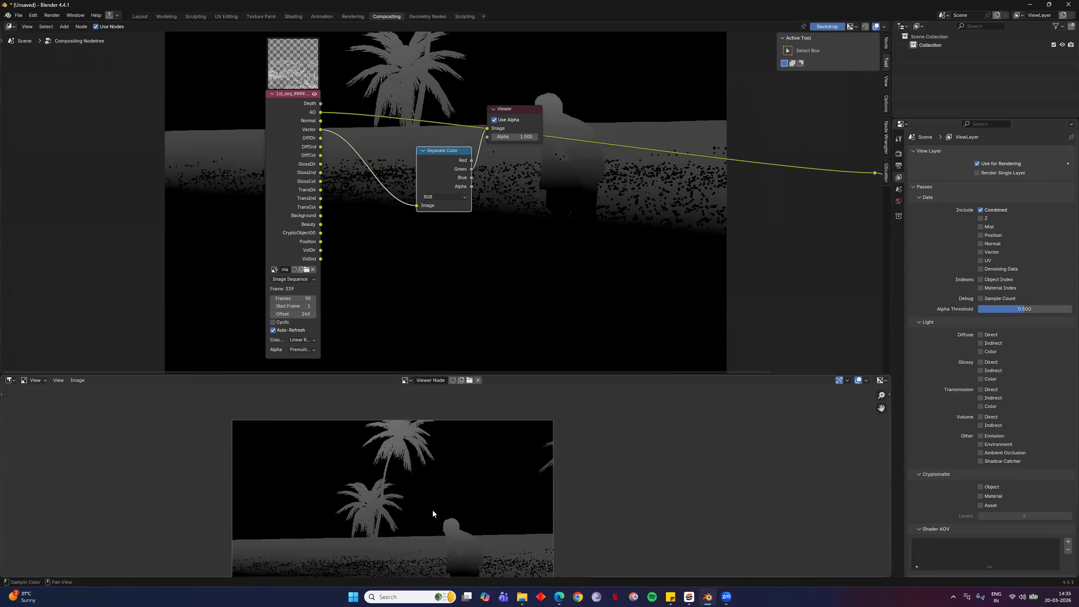
Switch the image viewer area to the Dope Sheet and set the current frame to 59 while previewing the Beauty pass
key("shift+F12")
left_click(512, 391)
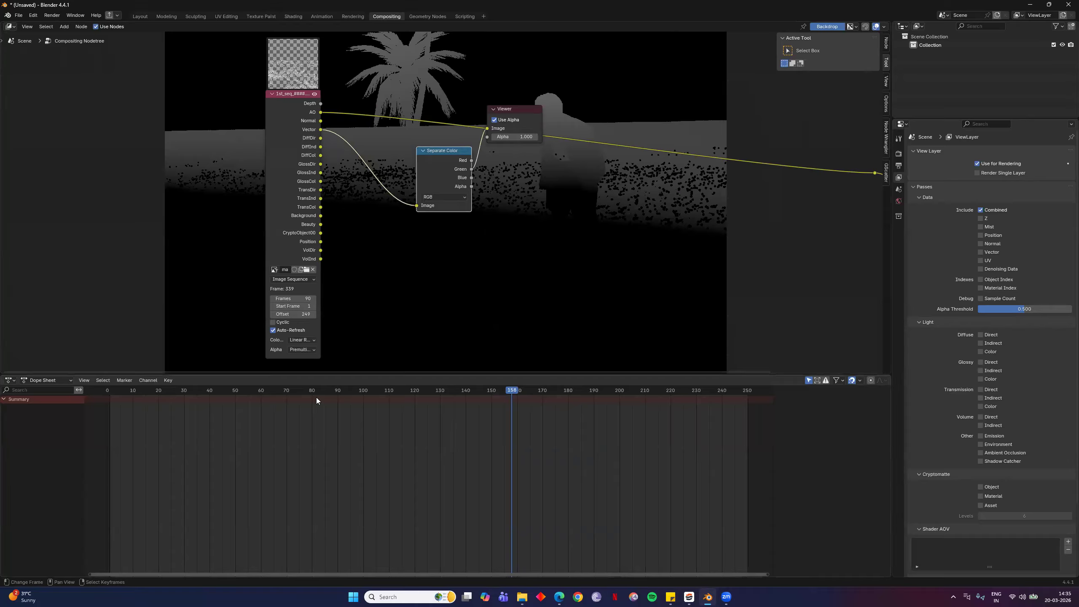
left_click_drag(317, 397, 178, 401)
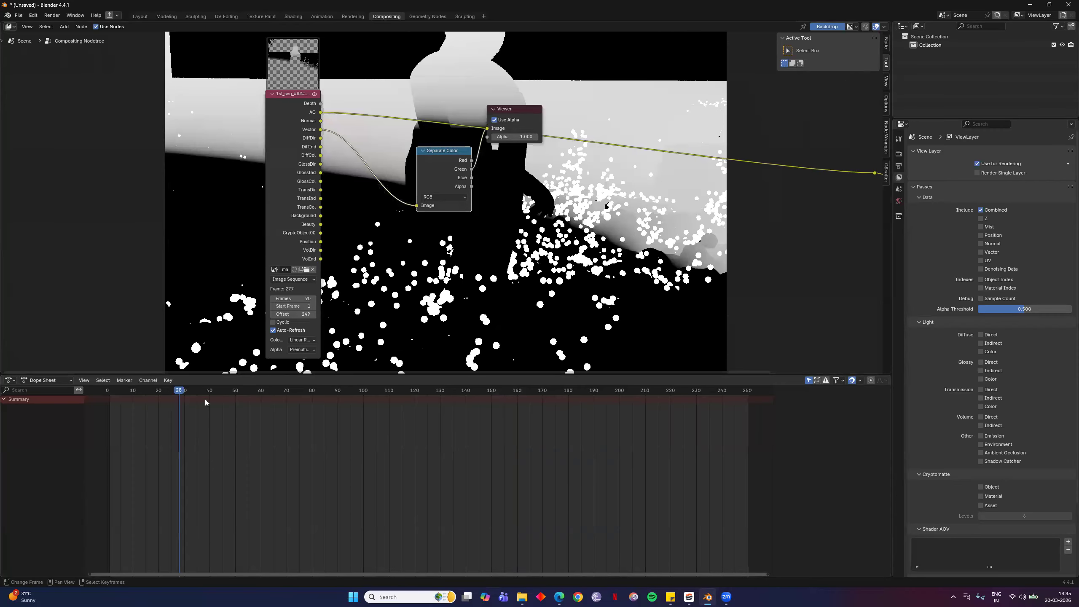
left_click(321, 224, "ctrl+shift")
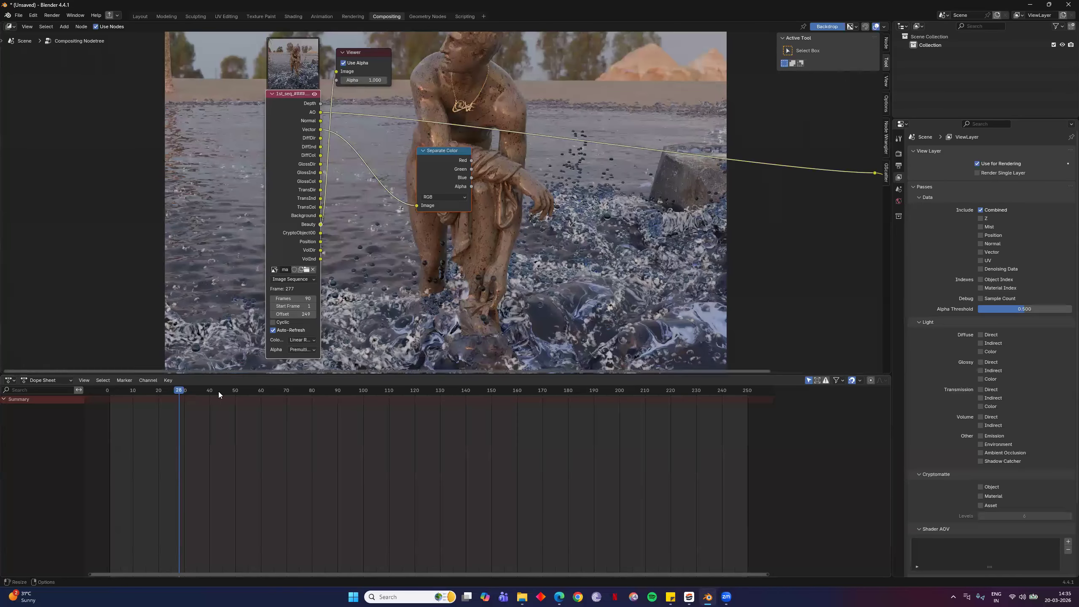
left_click(258, 391)
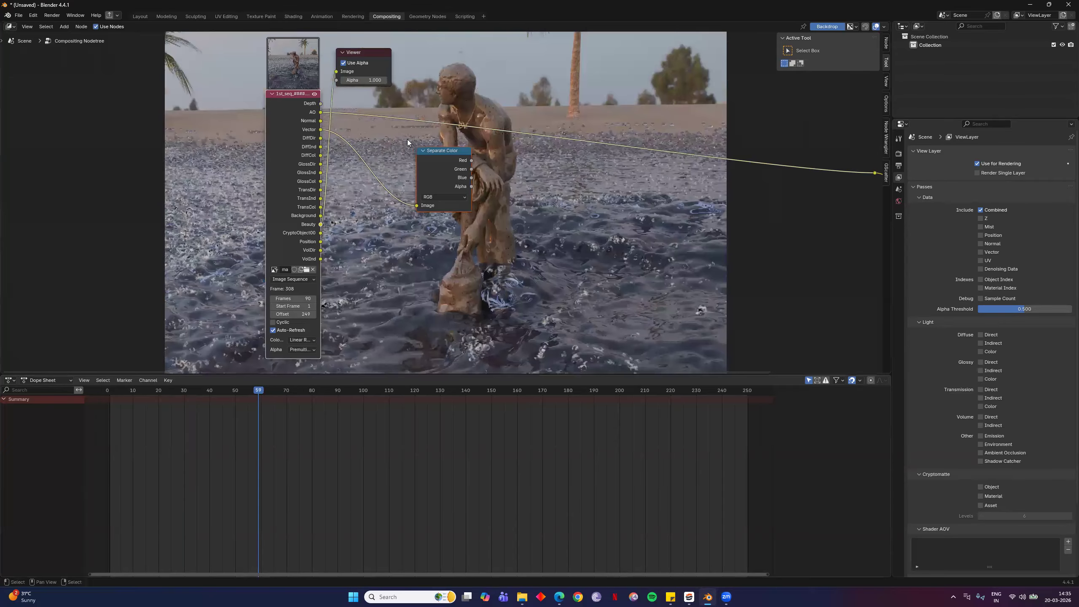
Remove the Separate Color node and move the Viewer node farther from the image sequence node
middle_click_drag(592, 185, 473, 204)
scroll(445, 232, "down", 3)
scroll(393, 137, "up", 3)
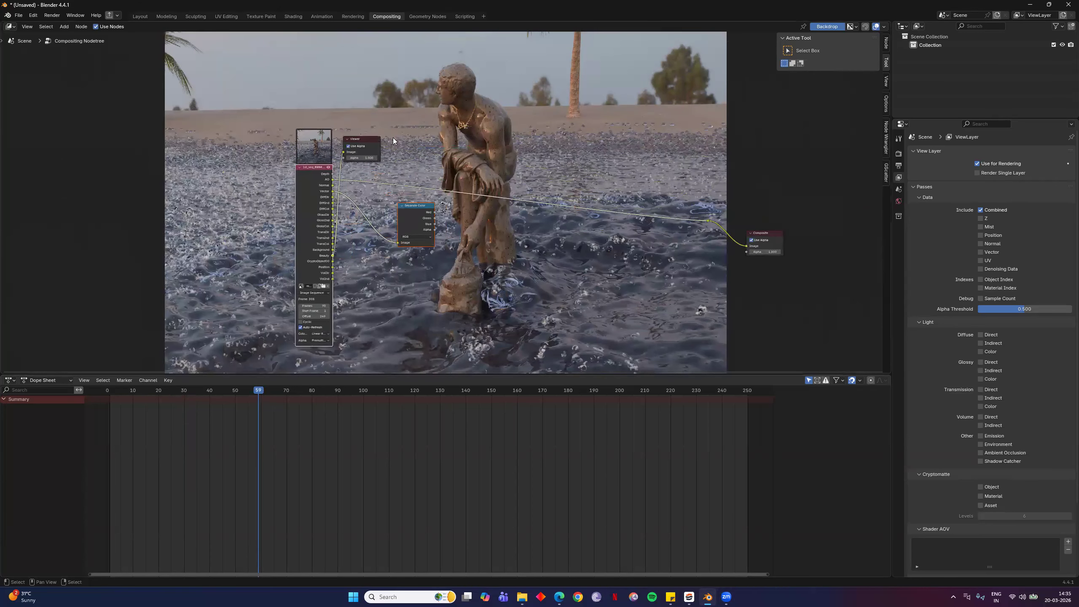
key("ctrl+z")
left_click_drag(396, 137, 467, 67)
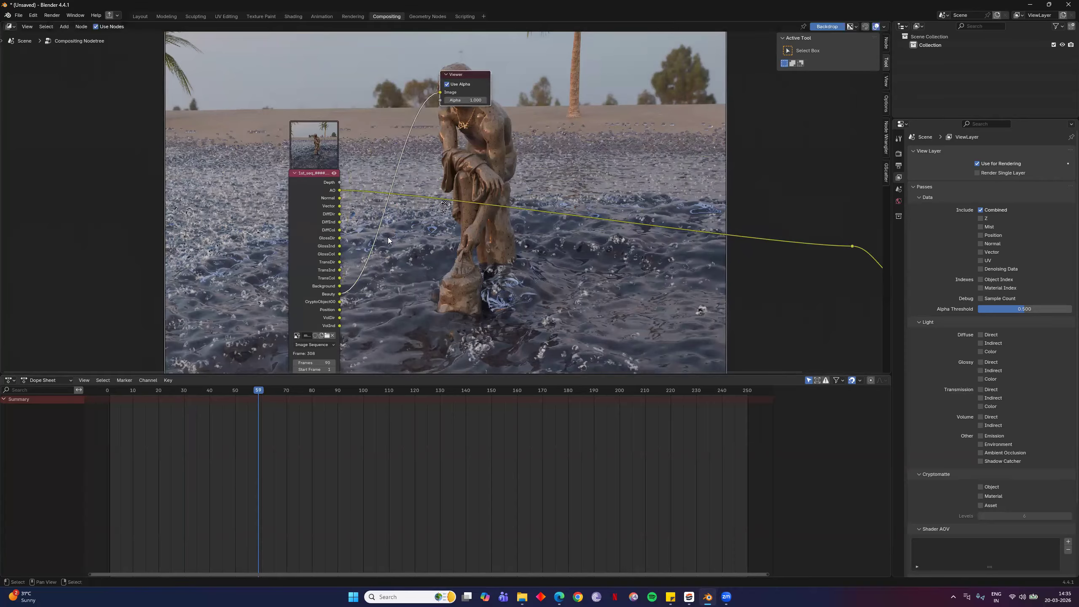
Shrink the node editor's backdrop until the whole Beauty frame fits in the editor
scroll(467, 231, "up", 2)
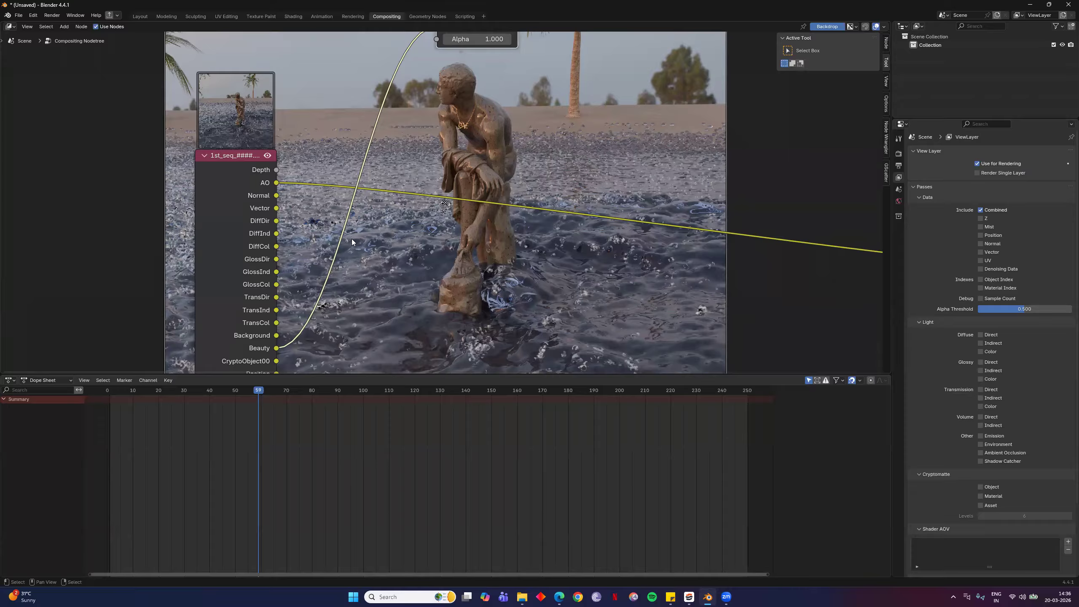
middle_click_drag(496, 238, 486, 241)
key("v")
key("v")
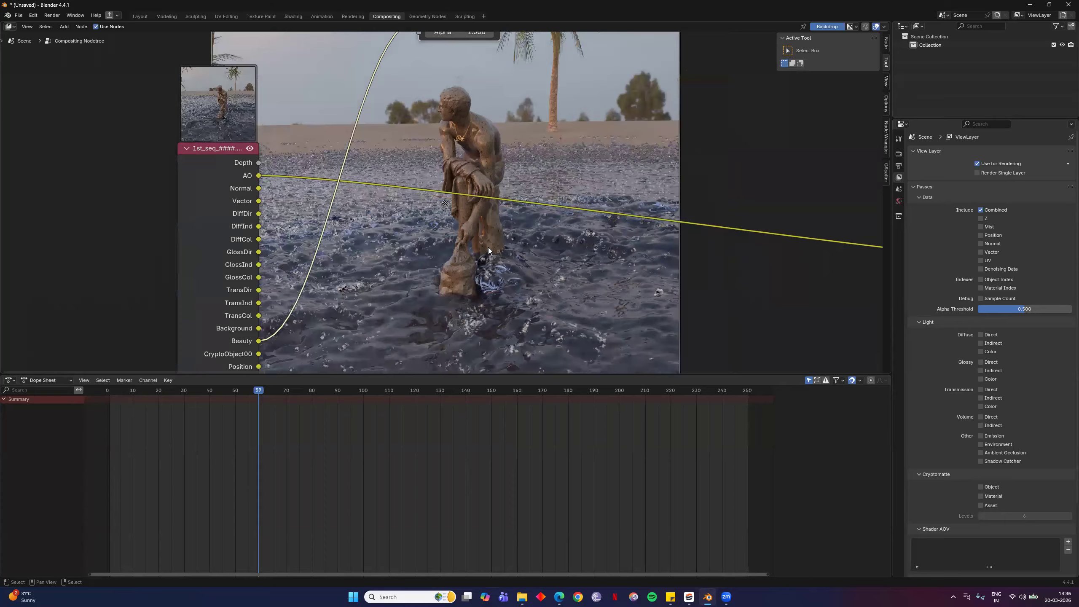
key("v")
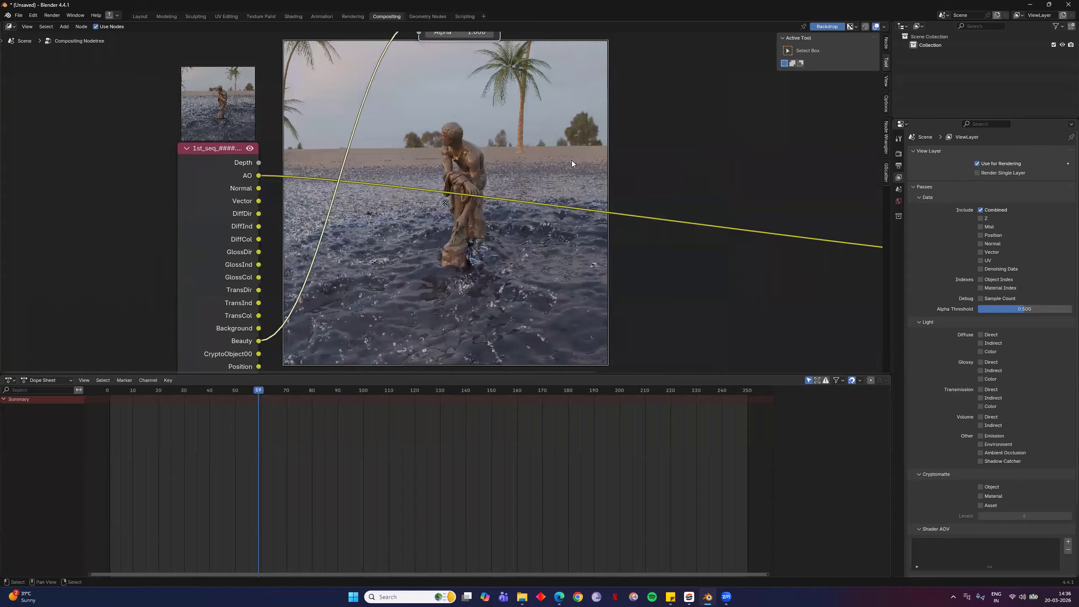
middle_click_drag(413, 205, 413, 146)
middle_click_drag(385, 220, 411, 235)
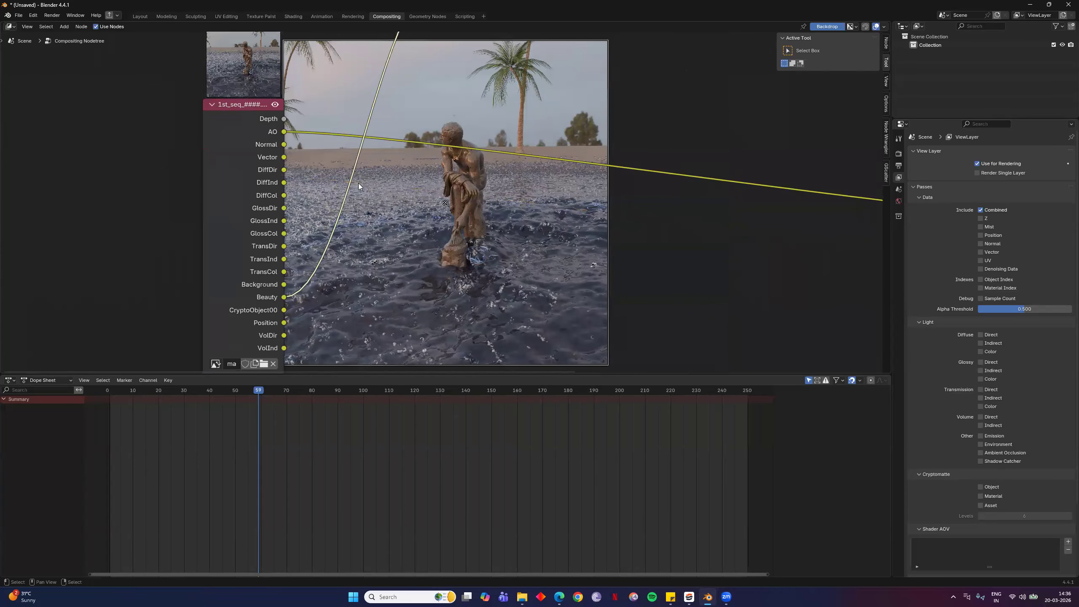
Preview the diffuse and glossy direct, indirect and color passes of the EXR sequence one after another
left_click(284, 170, "ctrl+shift")
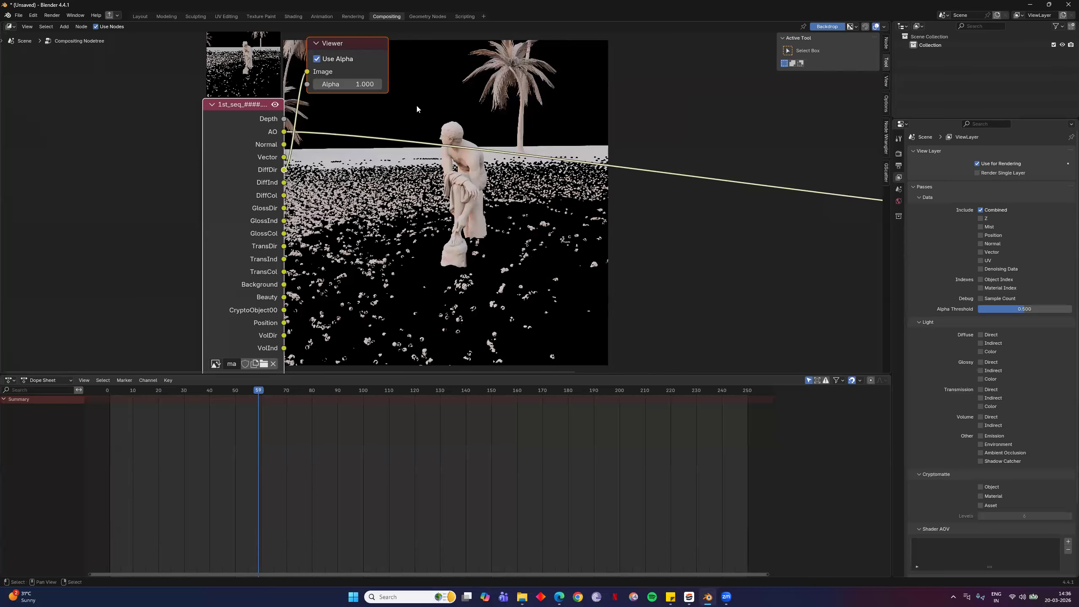
left_click(283, 183, "ctrl+shift")
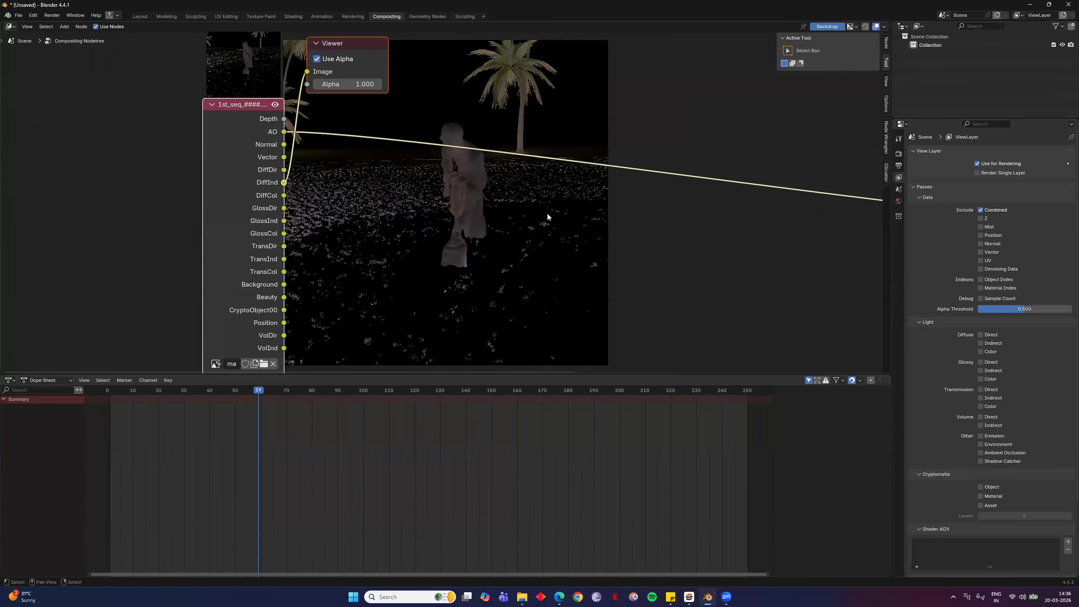
left_click(284, 222, "ctrl+shift")
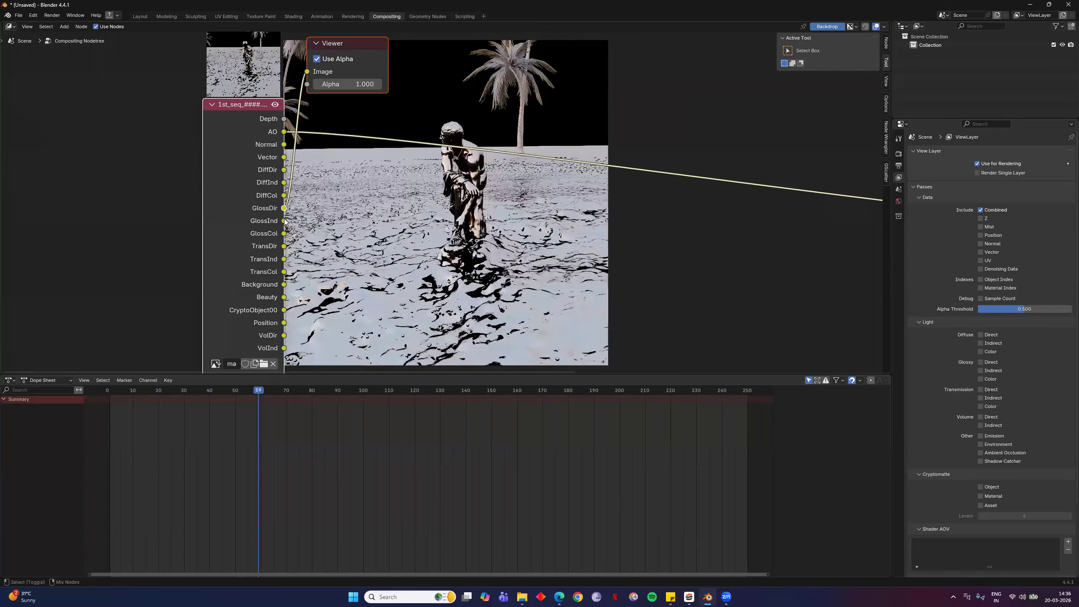
left_click(284, 220, "ctrl+shift")
left_click(284, 195, "ctrl+shift")
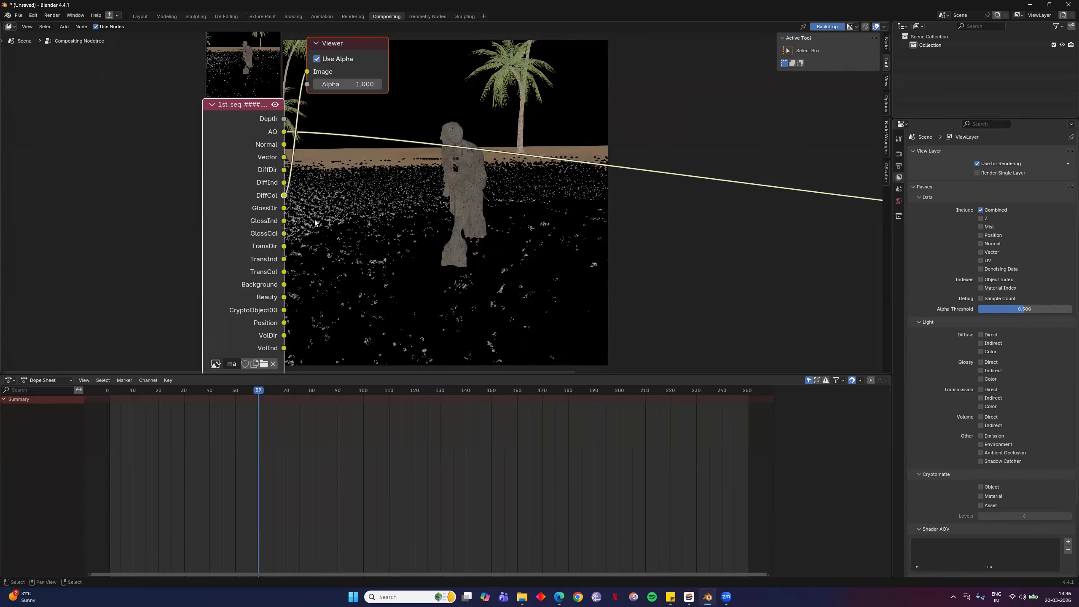
left_click(284, 234, "ctrl+shift")
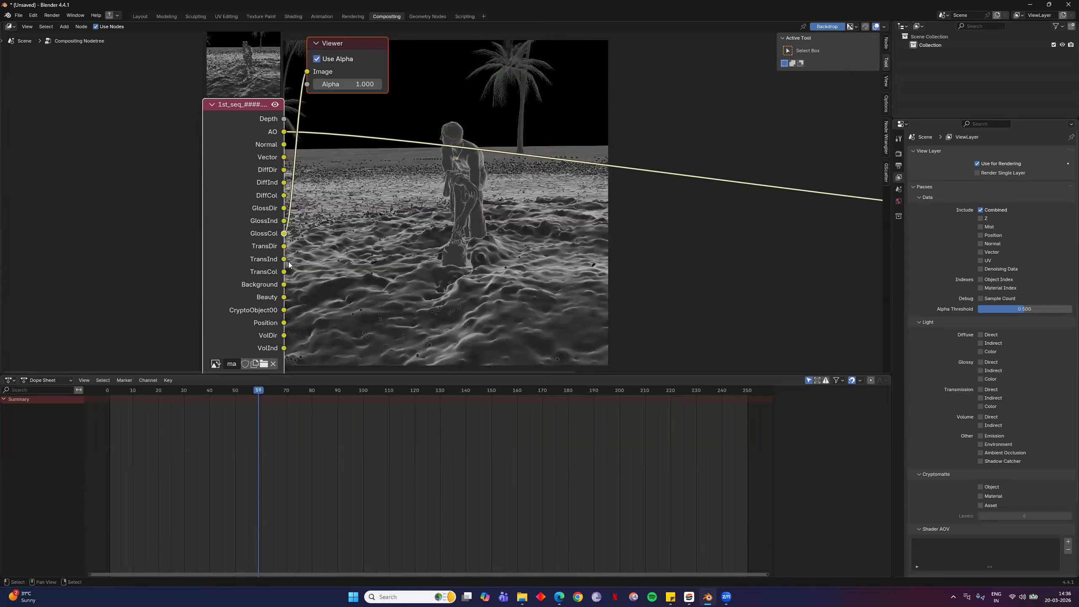
Preview the TransDir, TransInd, TransCol and VolDir passes of the EXR sequence in turn
left_click(284, 248, "ctrl+shift")
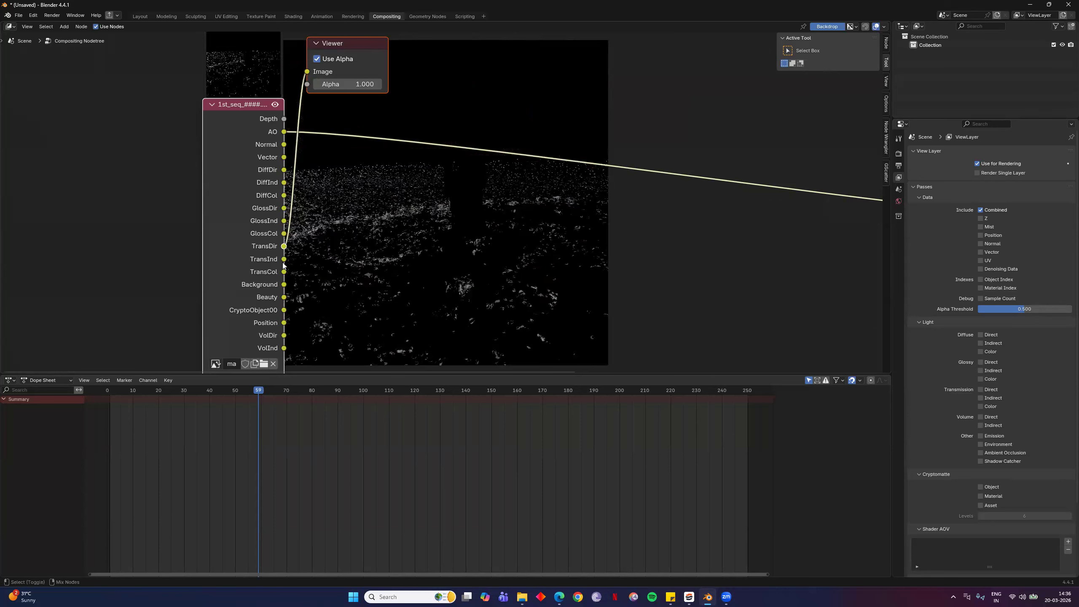
left_click(285, 259, "ctrl+shift")
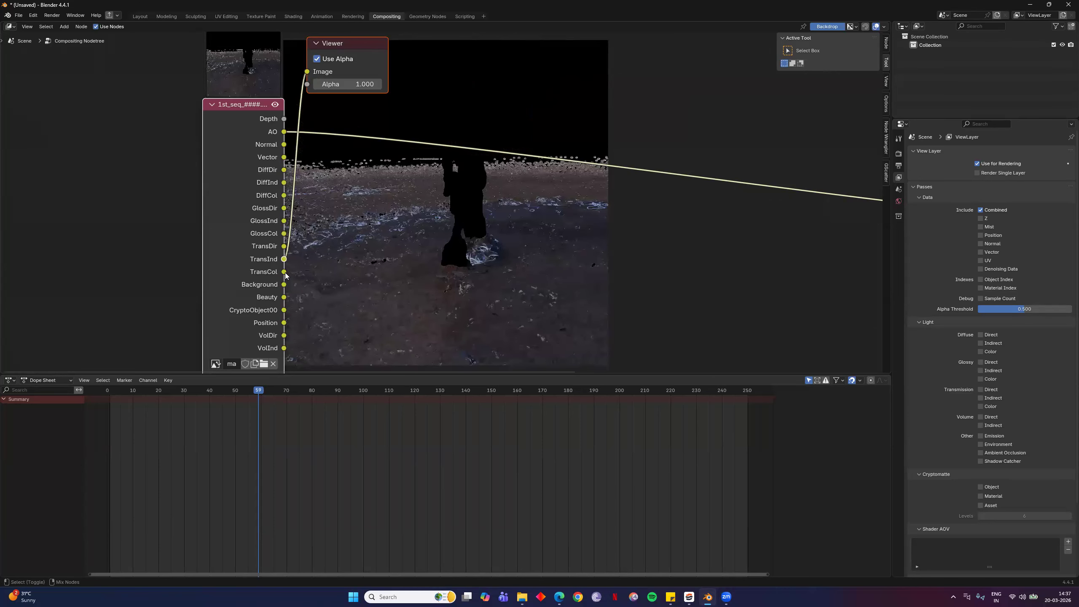
left_click(274, 273, "ctrl+shift")
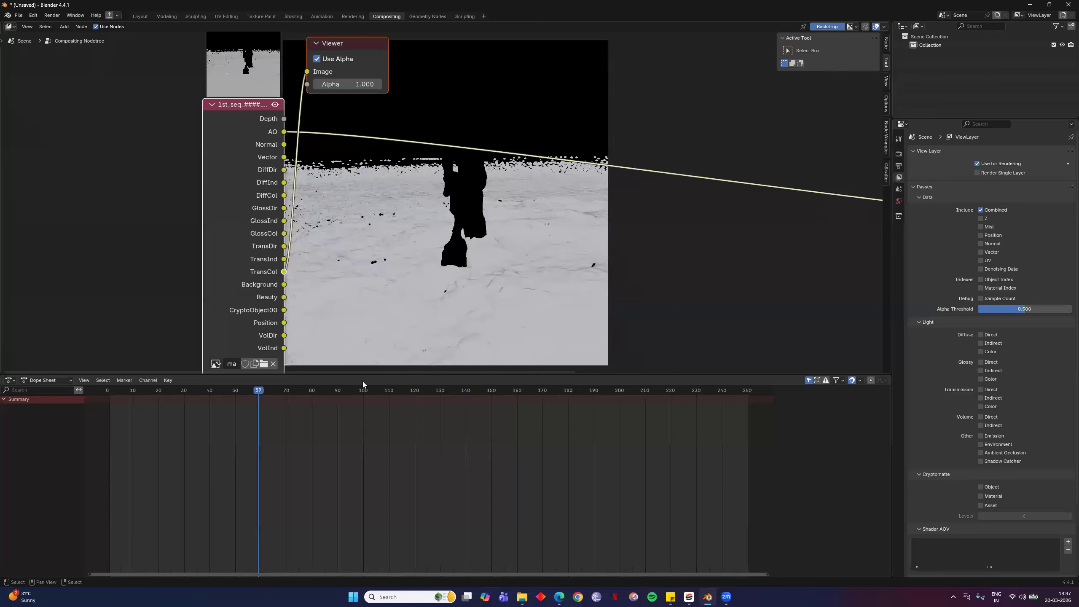
left_click(284, 339, "ctrl+shift")
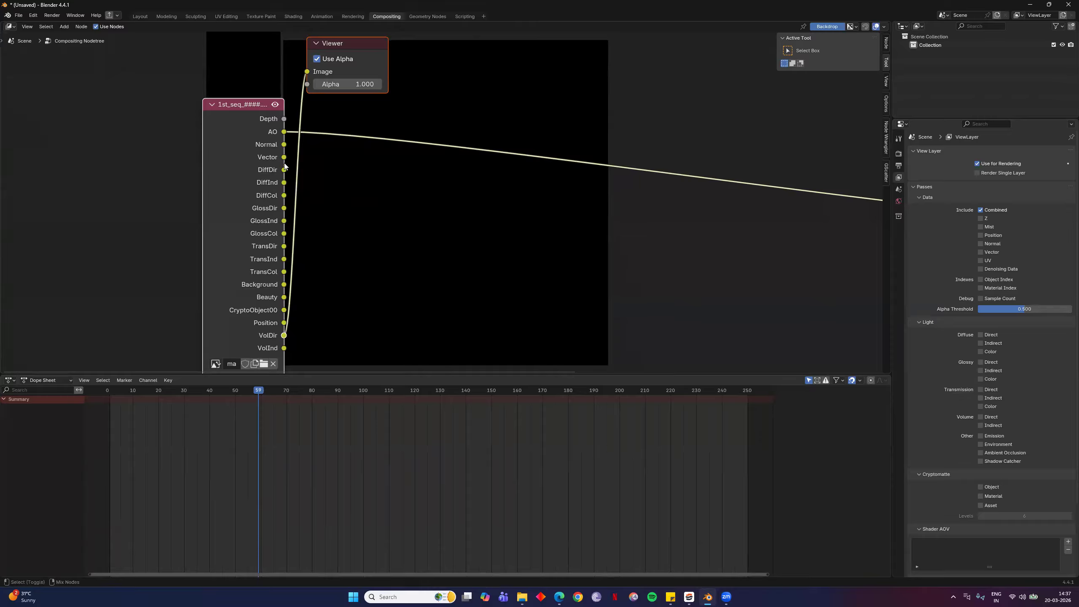
Preview the DiffDir pass and switch the Dope Sheet area back to the Image Editor showing the Viewer Node
left_click(271, 169, "ctrl+shift")
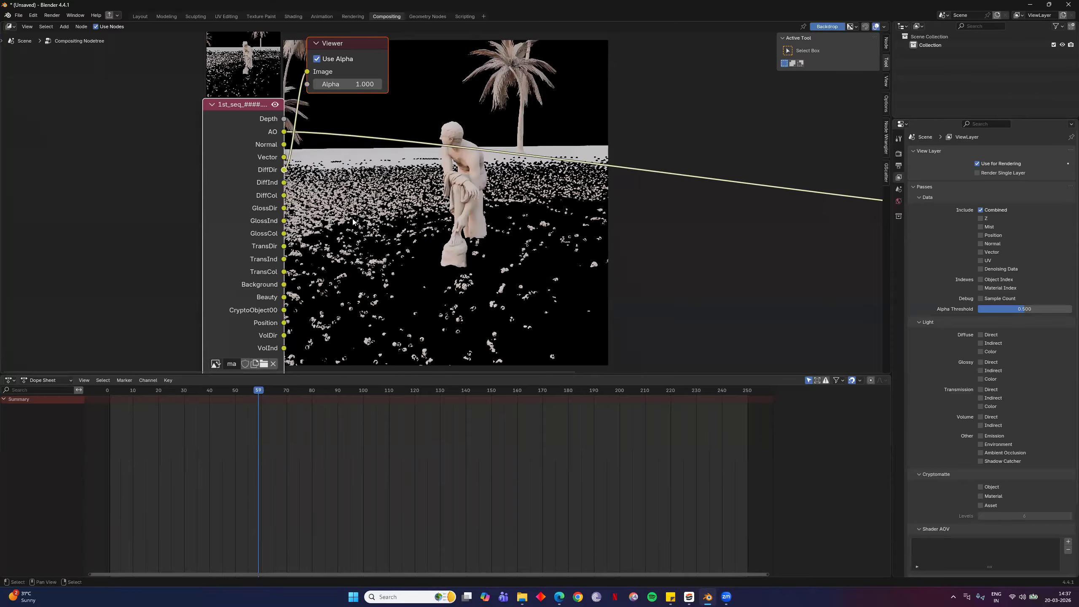
scroll(456, 267, "up", 3)
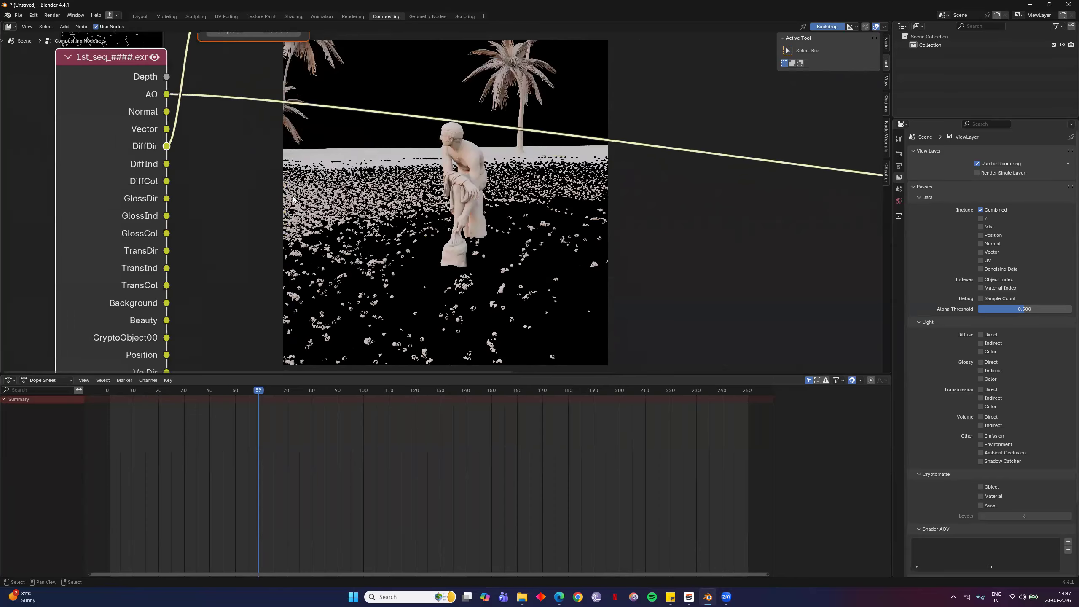
scroll(187, 179, "up", 2)
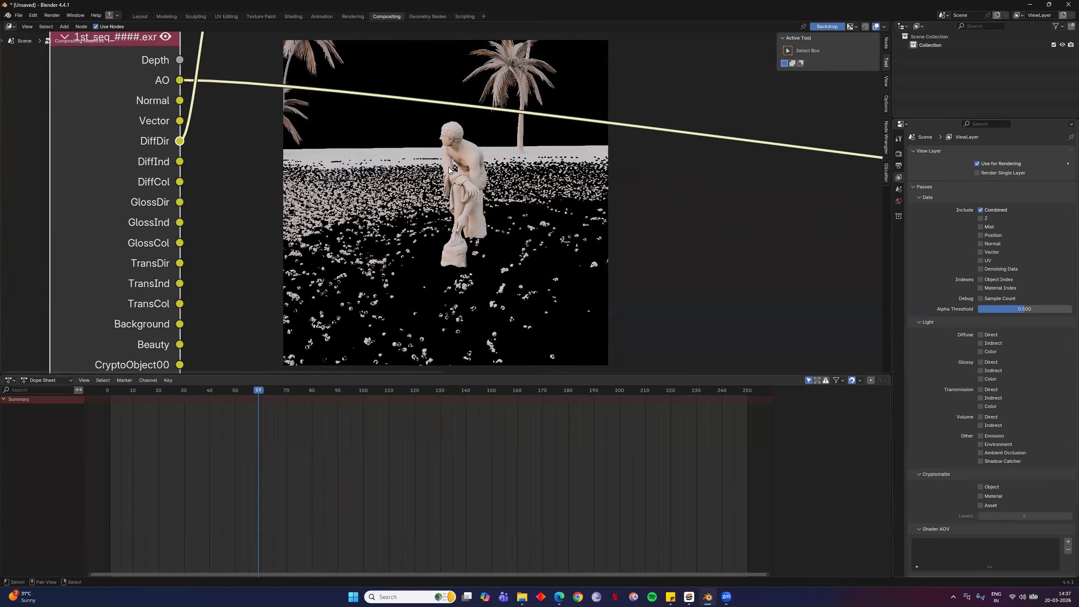
scroll(546, 265, "down", 2)
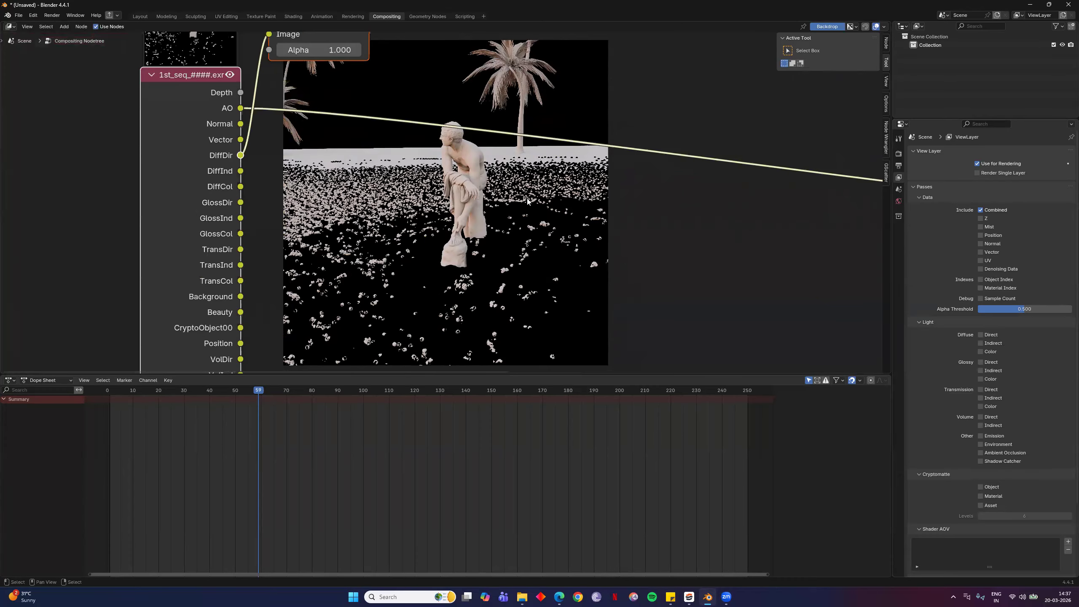
left_click(9, 384)
left_click(34, 412)
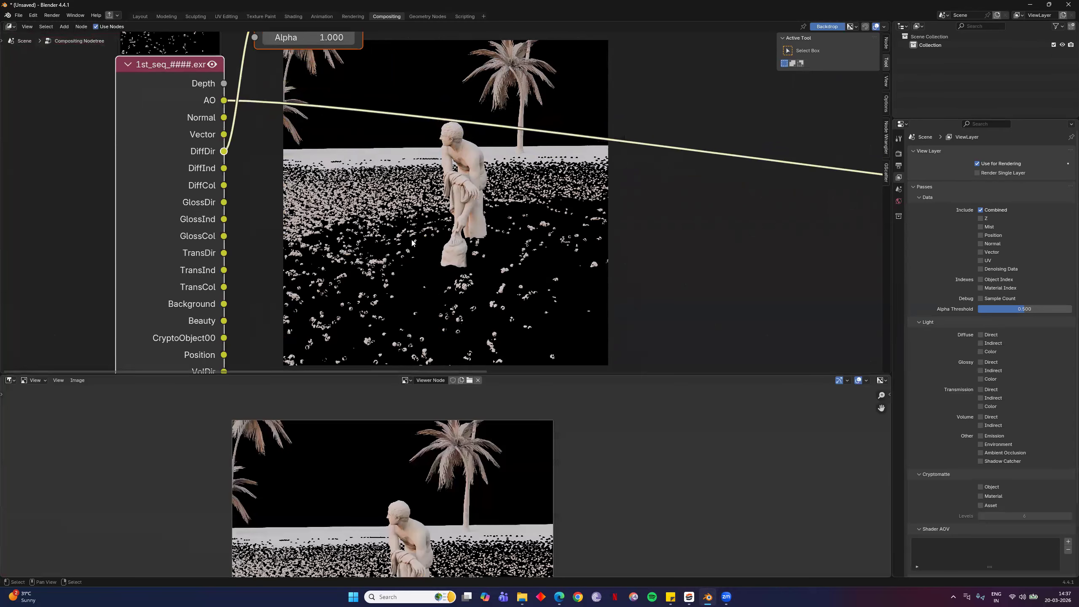
Add a Mix Color node and place it beside the image sequence node
key("F3")
type("mix")
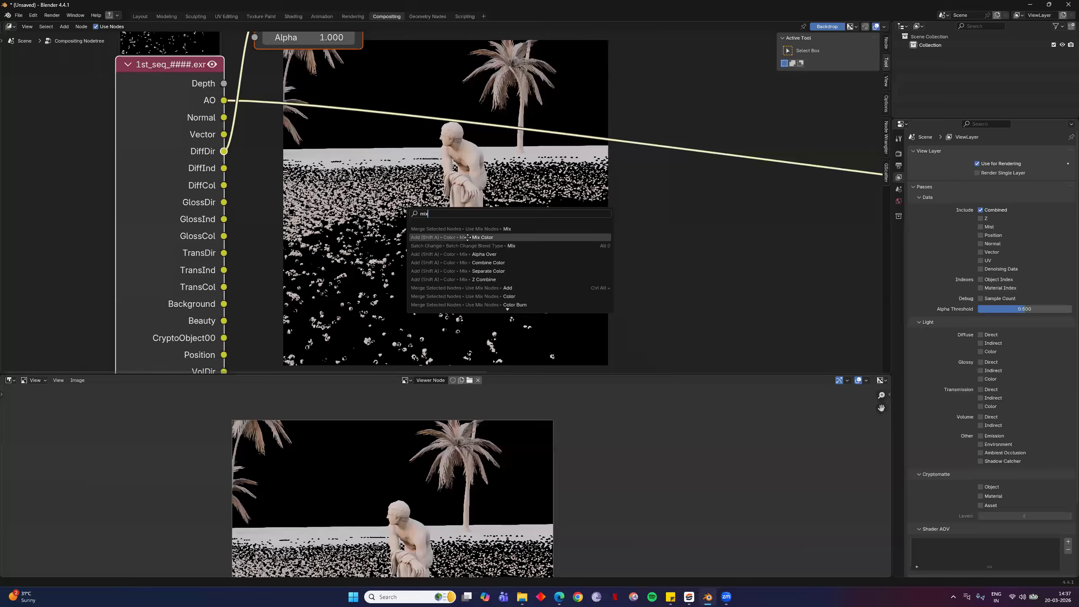
left_click(506, 238)
left_click(328, 118)
Alternate the viewer between the DiffInd and DiffDir passes to compare them, ending on DiffDir
middle_click_drag(224, 178, 232, 152)
left_click(233, 144, "ctrl+shift")
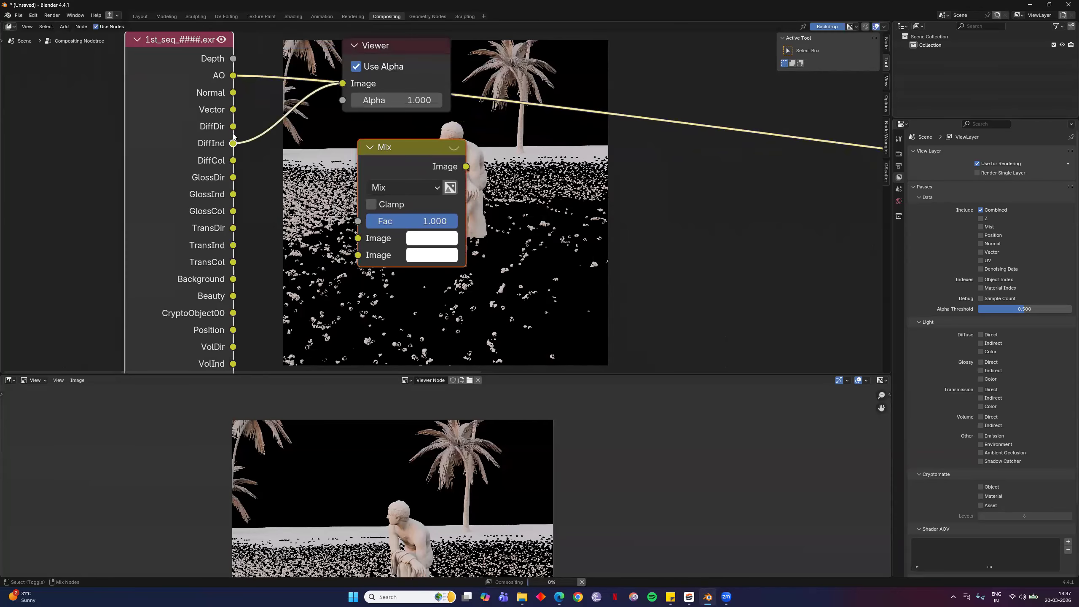
left_click(233, 128, "ctrl+shift")
left_click(234, 143, "ctrl+shift")
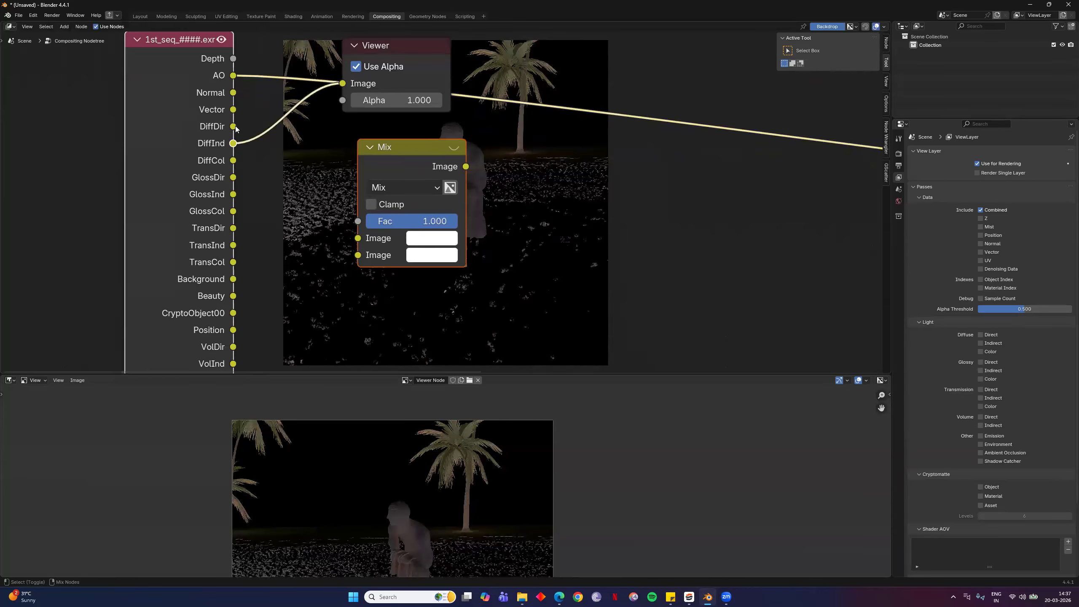
left_click(233, 127, "ctrl+shift")
Connect DiffDir and DiffInd to the Mix node's first and second Image inputs and set its blending mode to Add
left_click_drag(233, 126, 358, 238)
left_click(371, 204)
left_click(411, 192)
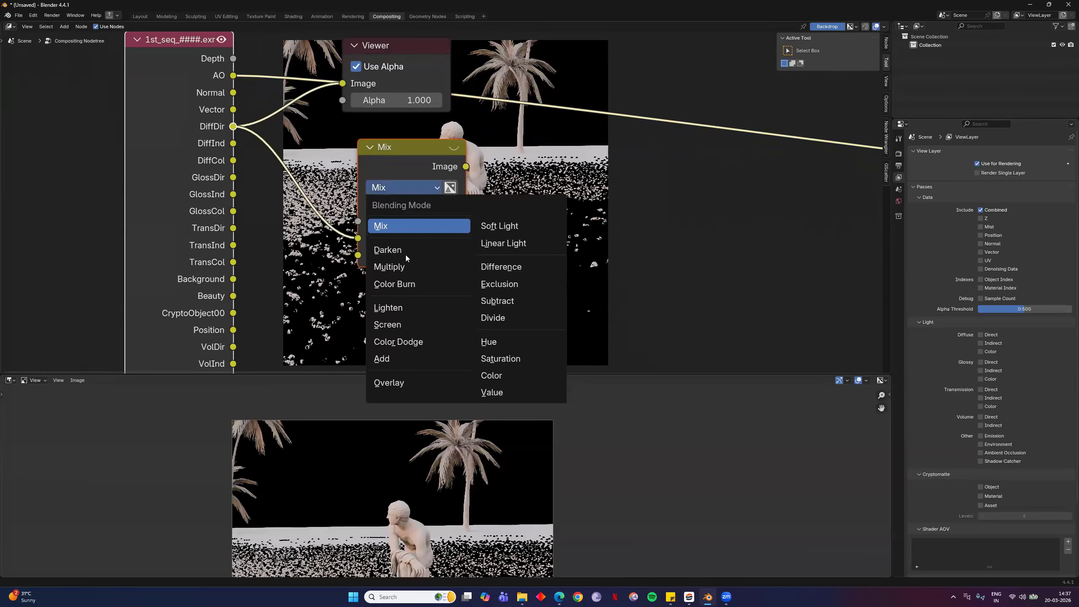
left_click(400, 360)
left_click(371, 204)
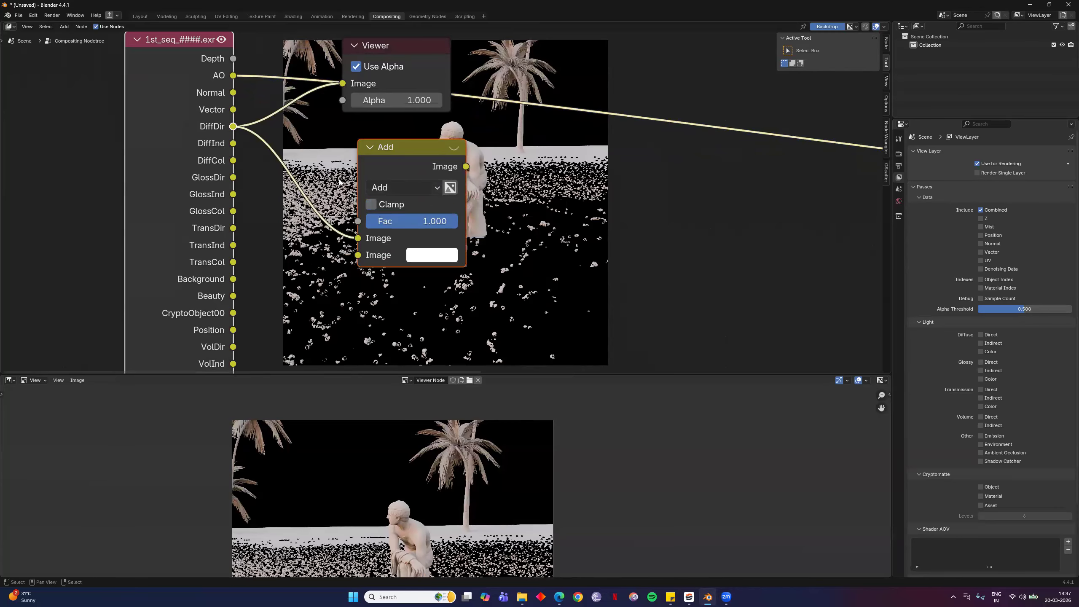
left_click_drag(232, 143, 359, 255)
Preview the Add node's output and move the Viewer node well clear of it
left_click_drag(402, 154, 391, 143)
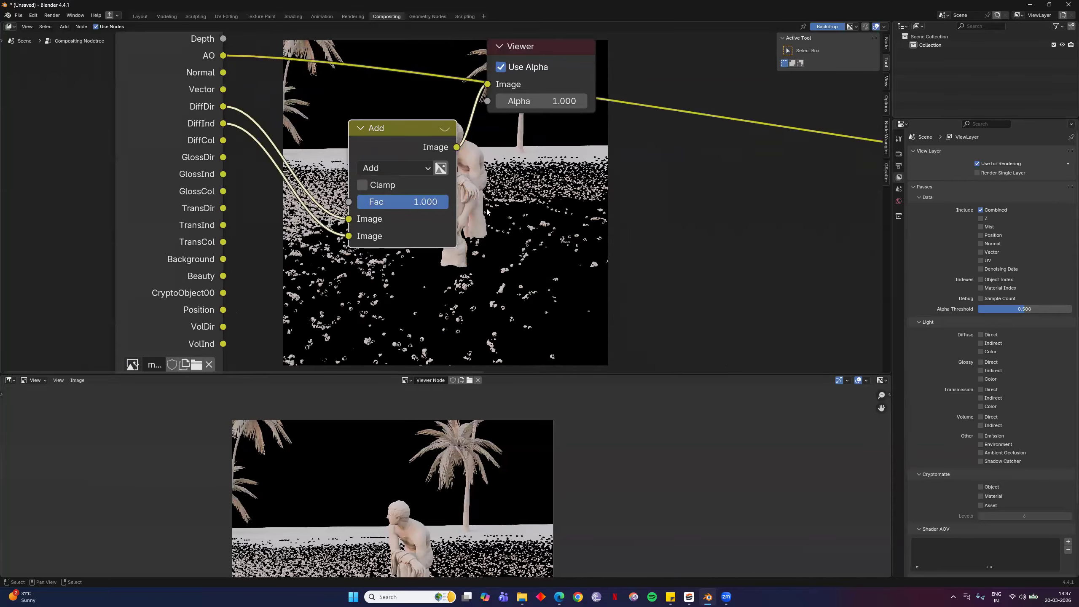
left_click_drag(546, 53, 757, 69)
mouse_move(326, 175)
left_mouse_down()
mouse_move(326, 166)
mouse_move(312, 171)
mouse_move(332, 136)
mouse_move(340, 161)
left_mouse_up()
Duplicate the Add node, place the copy beside it and set the copy's blending mode to Multiply
key("shift+d")
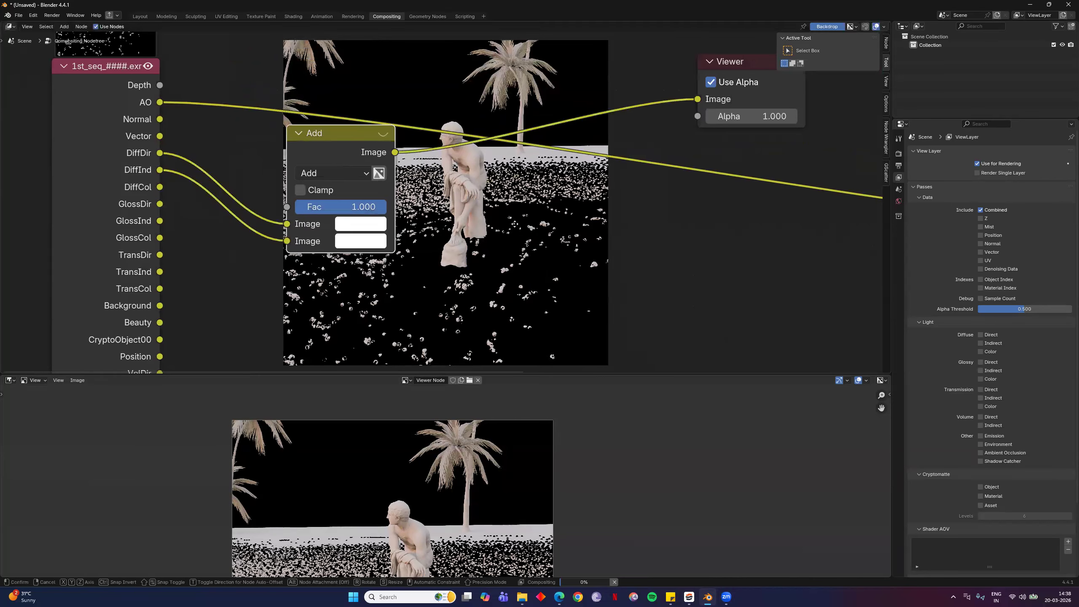
left_click(516, 220)
left_click(516, 219)
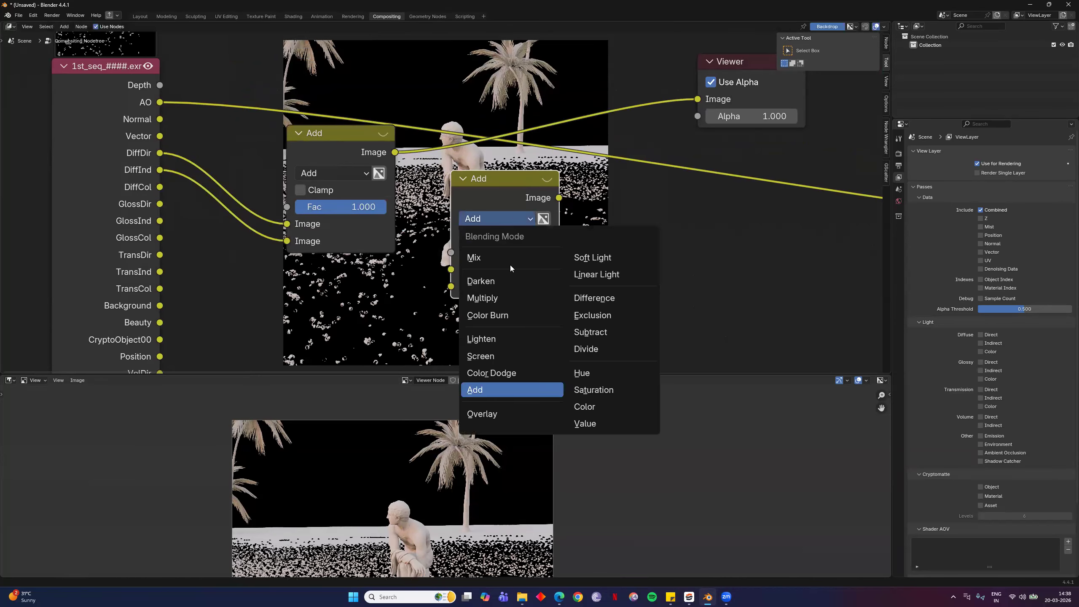
left_click(505, 299)
Connect the Add output and the DiffCol pass to the Multiply node's two Image inputs and preview the Multiply result
middle_click_drag(406, 167, 485, 129)
left_click_drag(473, 114, 529, 231)
left_click_drag(238, 148, 297, 179)
left_click(282, 159, "ctrl+shift")
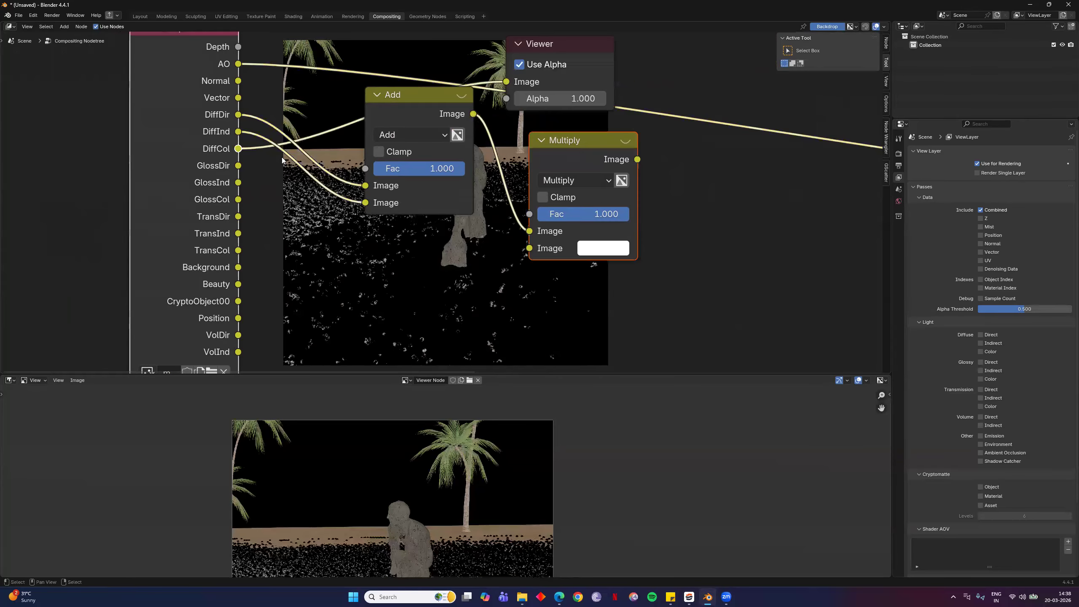
left_click_drag(238, 148, 529, 248)
left_click(468, 141, "ctrl+shift")
left_click(585, 151, "ctrl+shift")
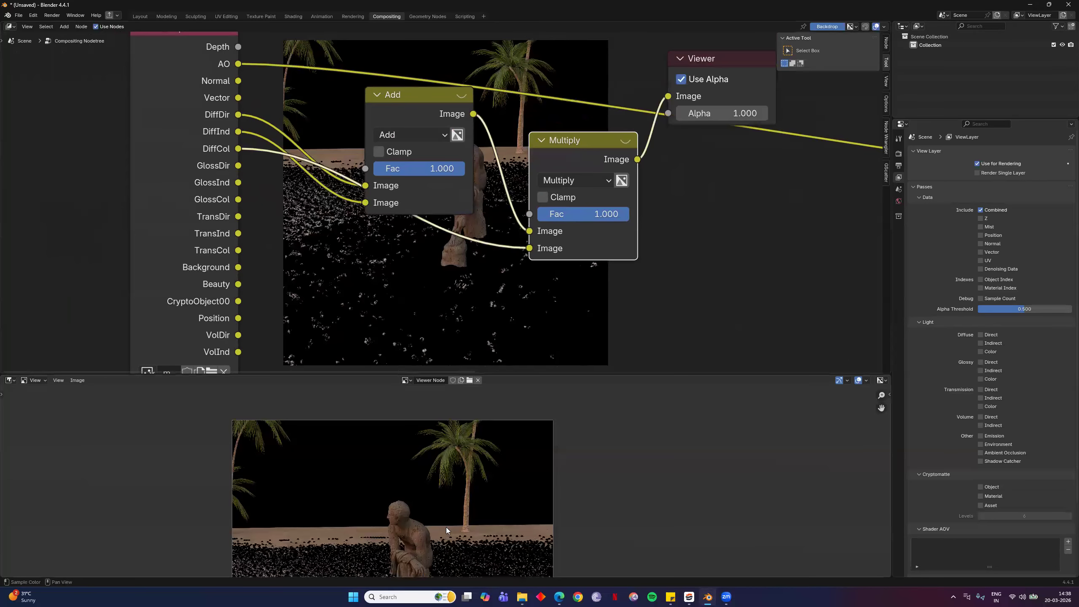
Examine the diffuse Multiply result around the statue and enlarge the image preview area
scroll(446, 530, "up", 4)
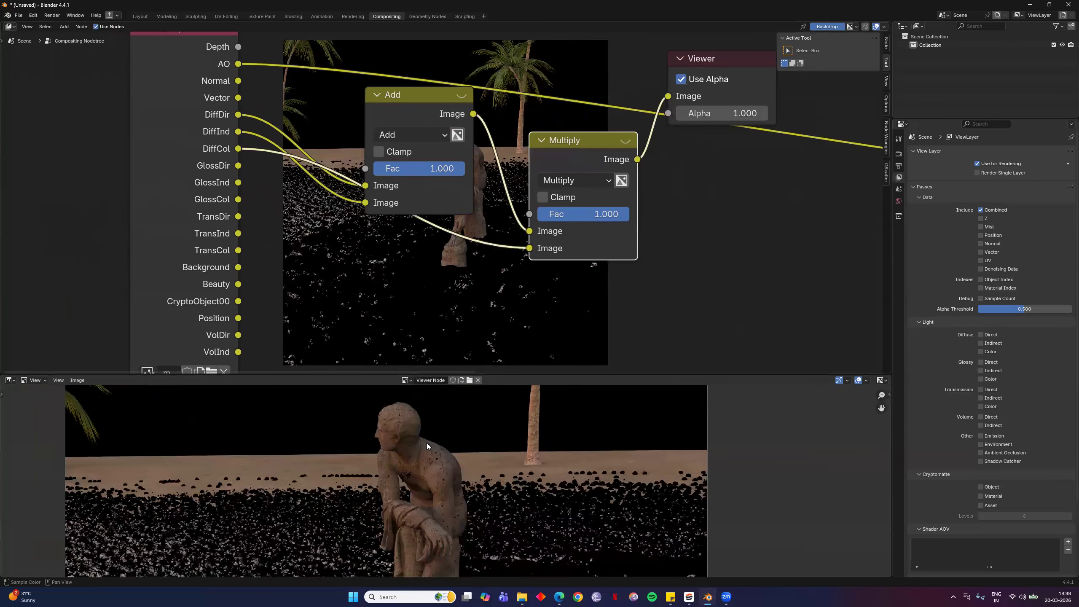
scroll(426, 446, "up", 5)
scroll(427, 445, "down", 10)
scroll(426, 443, "up", 8)
scroll(445, 481, "down", 4)
scroll(446, 481, "up", 5)
left_click_drag(539, 373, 488, 328)
Preview the diffuse Add node's output and the DiffCol pass, examining the statue and palm trees up close
middle_click_drag(505, 289, 635, 358)
left_click(455, 94, "ctrl+shift")
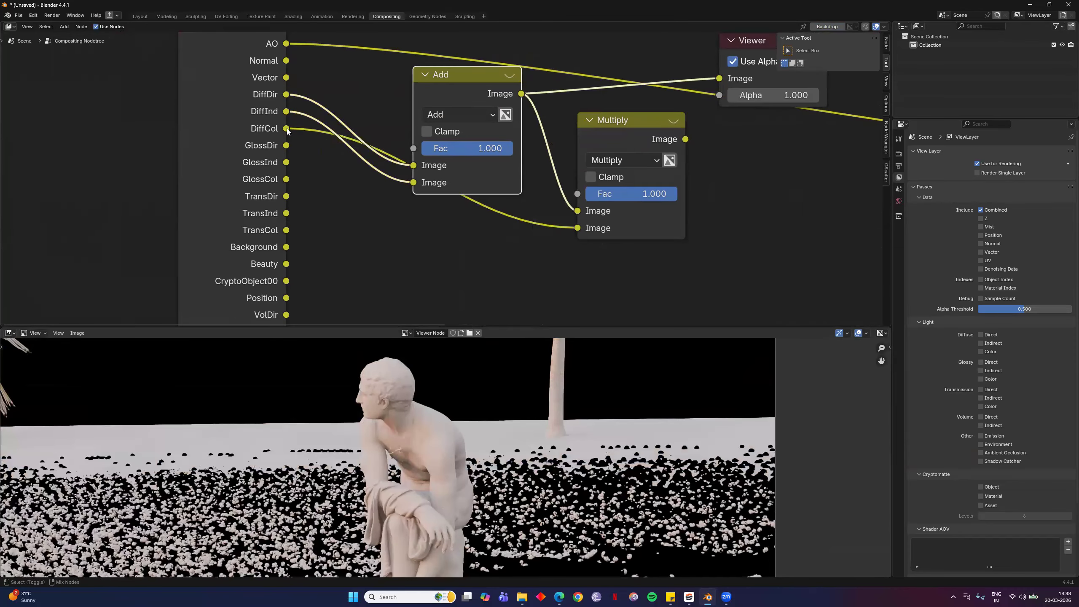
scroll(507, 468, "down", 5)
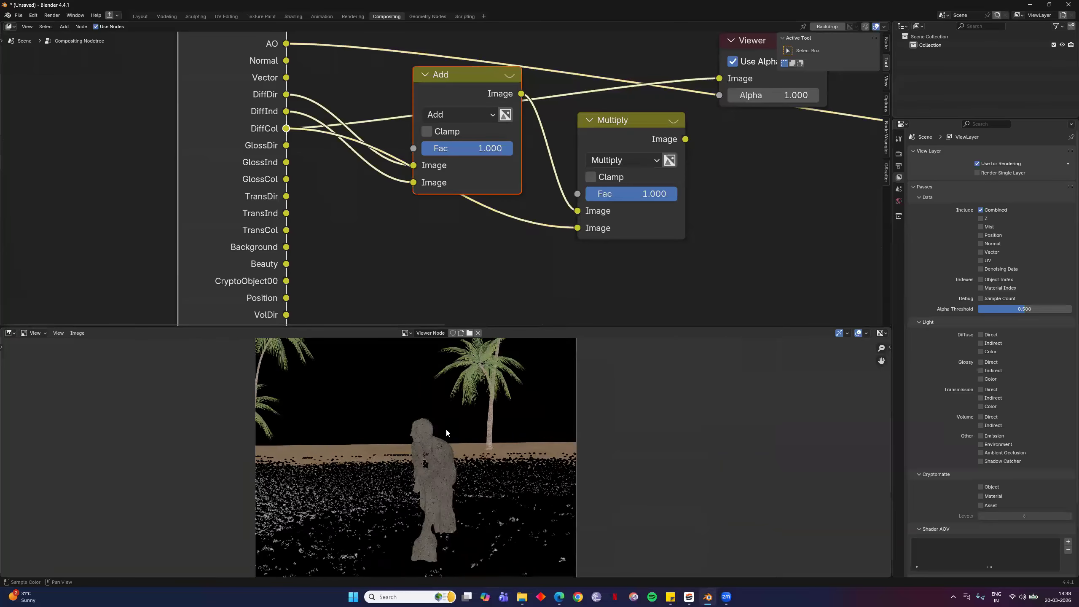
scroll(446, 433, "up", 10)
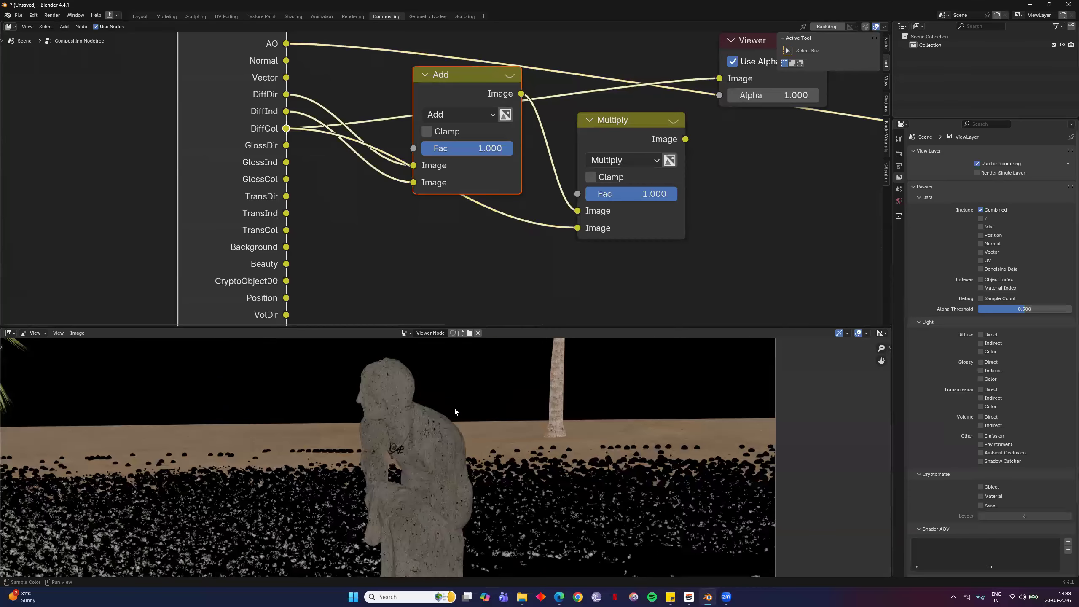
scroll(501, 446, "up", 3, "shift")
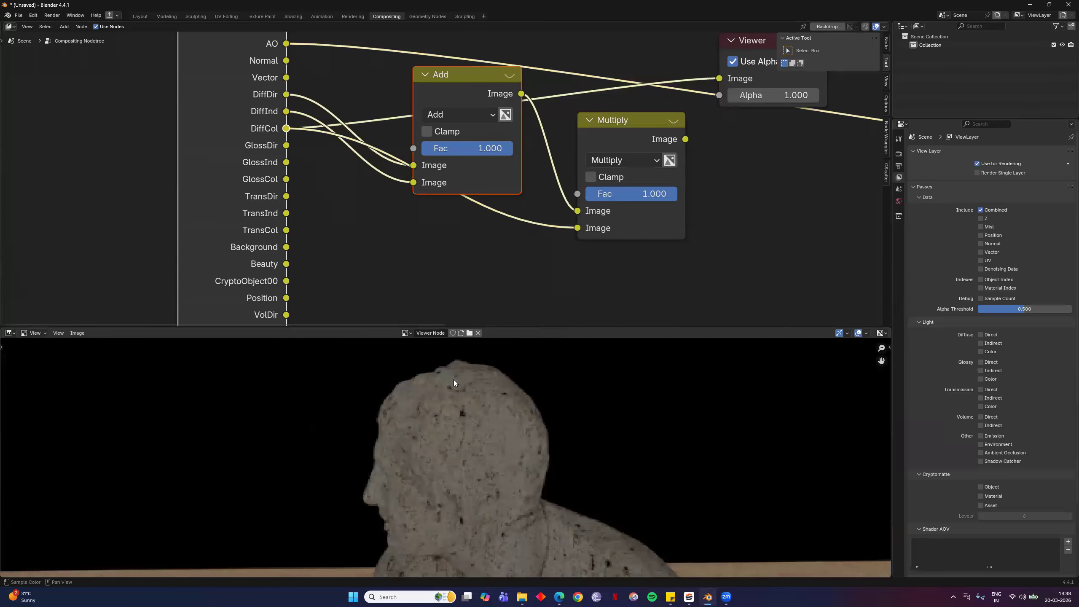
scroll(437, 420, "down", 8)
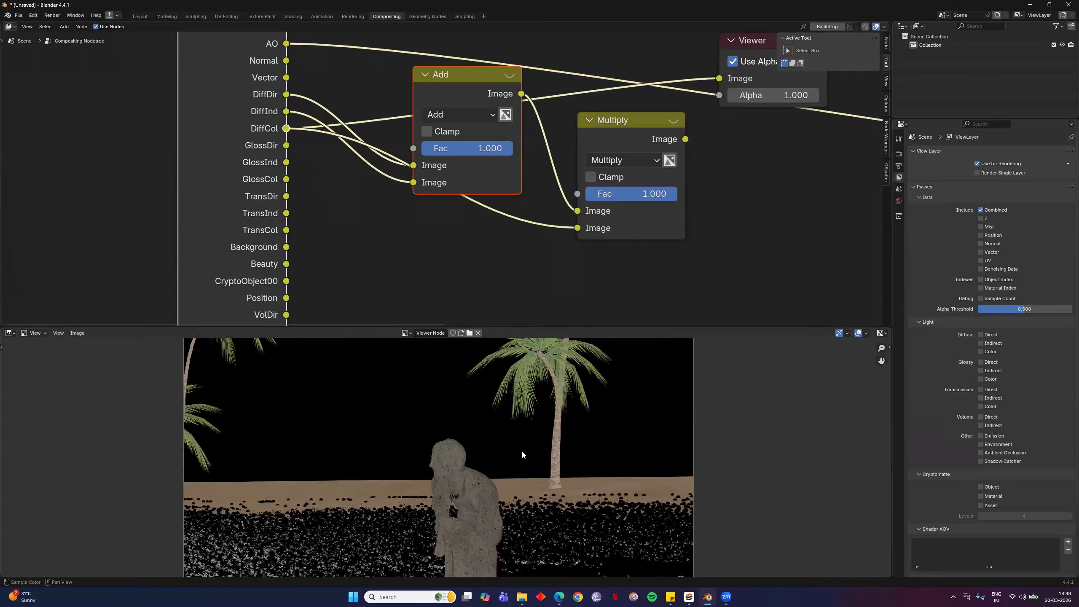
scroll(522, 452, "down", 4)
scroll(549, 470, "up", 2)
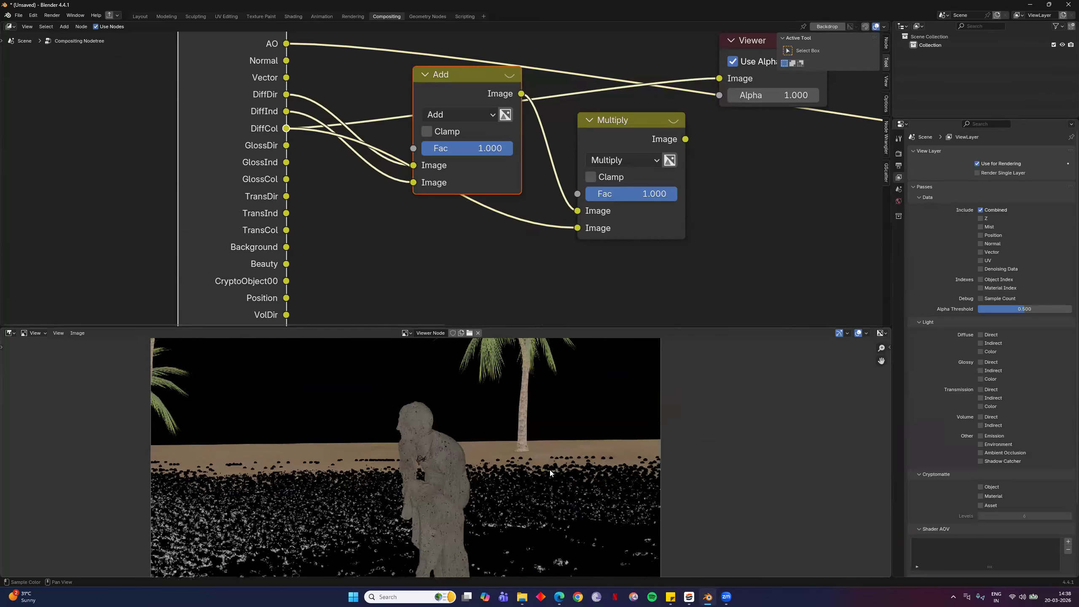
scroll(550, 473, "up", 3, "shift")
scroll(654, 417, "up", 6)
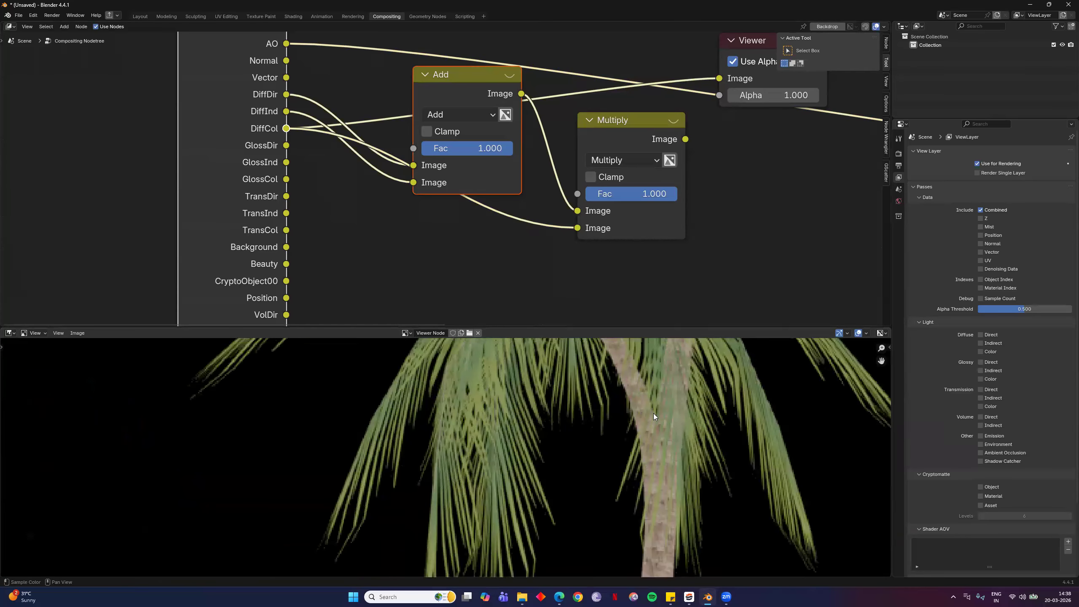
scroll(587, 429, "down", 4)
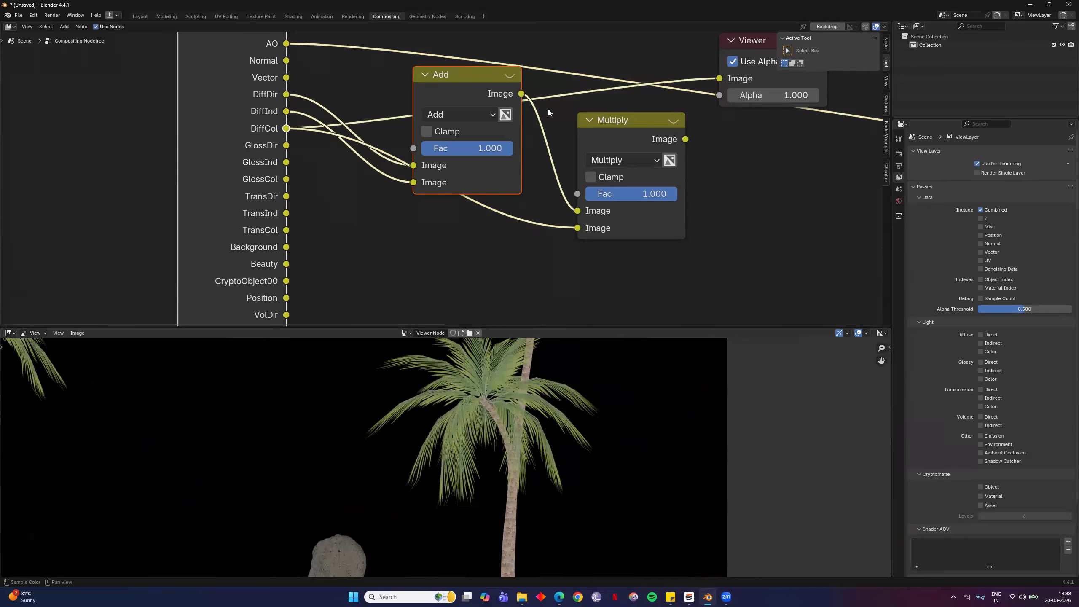
Preview the diffuse Multiply node again and compare its result with the DiffCol pass
middle_click_drag(524, 102, 477, 39)
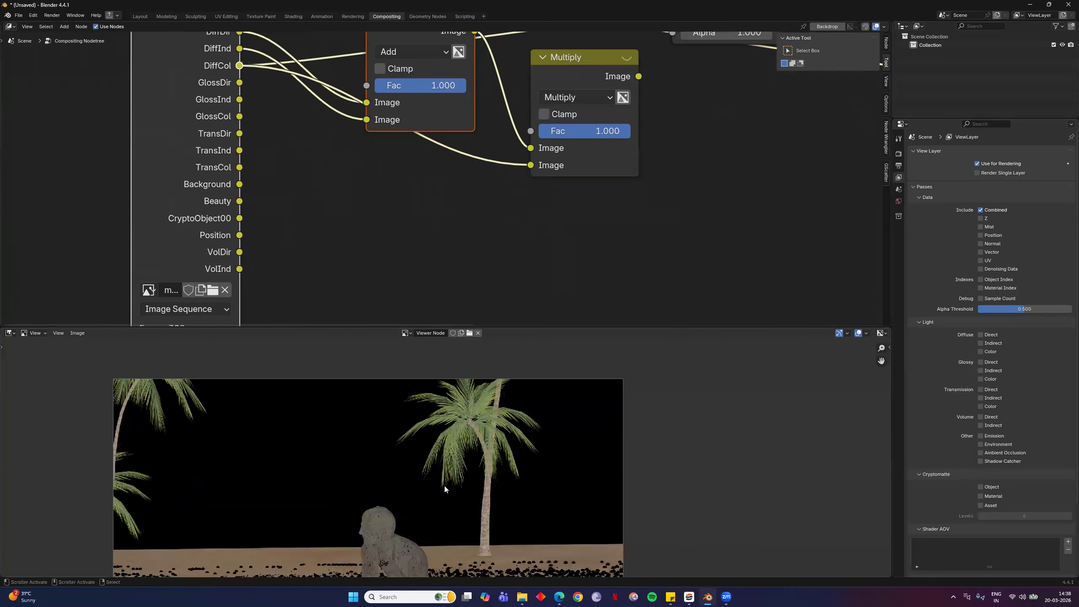
left_click(589, 61, "ctrl+shift")
scroll(208, 393, "down", 3)
scroll(625, 417, "up", 5)
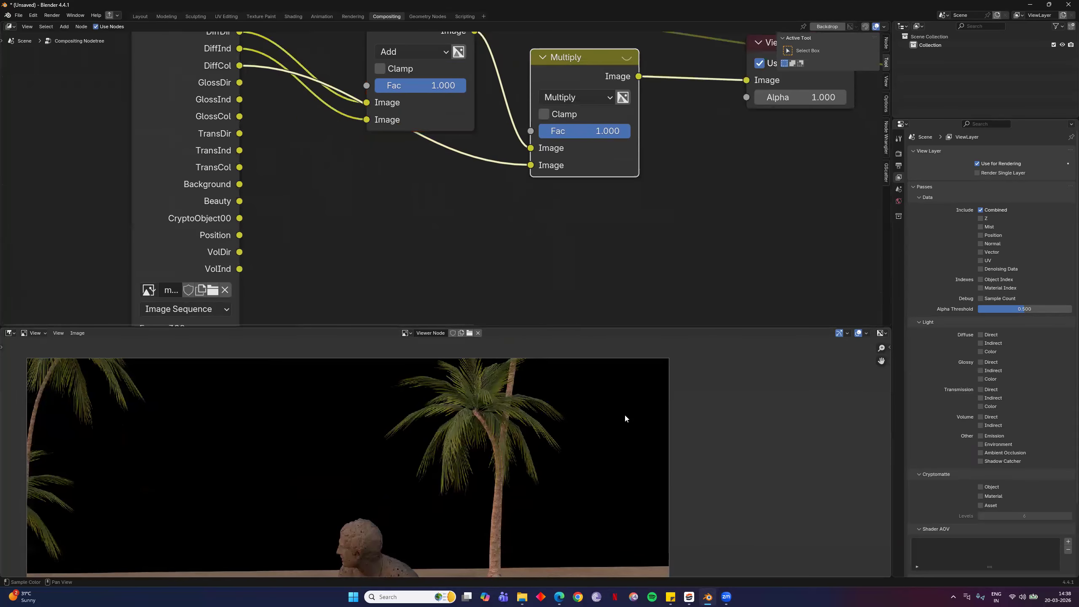
scroll(625, 418, "down", 2)
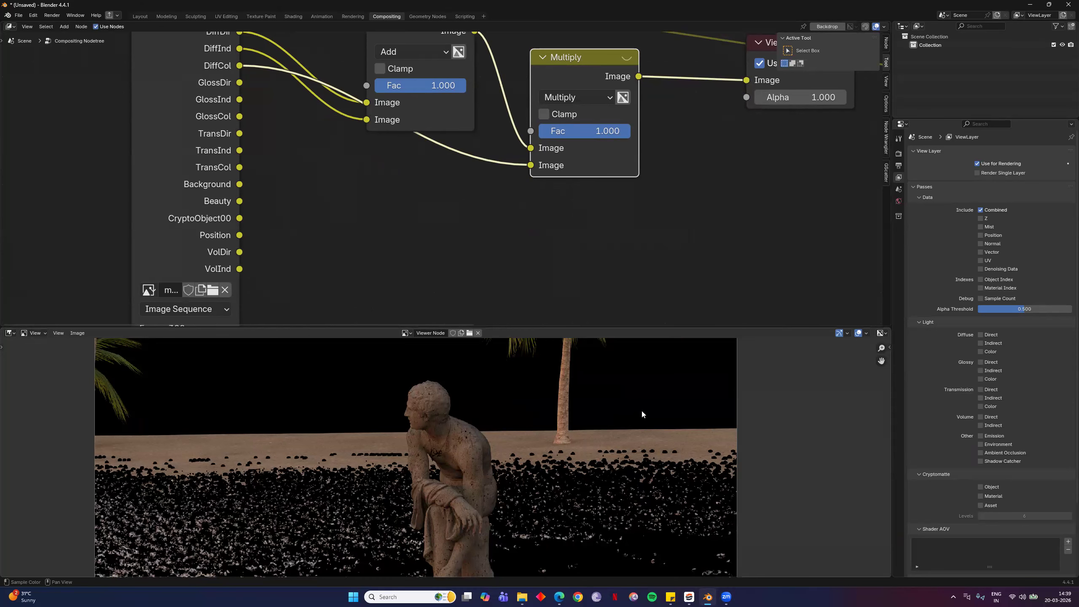
Move the Viewer node well clear of the diffuse nodes and place a duplicate of the Add node below the original
scroll(703, 275, "down", 2)
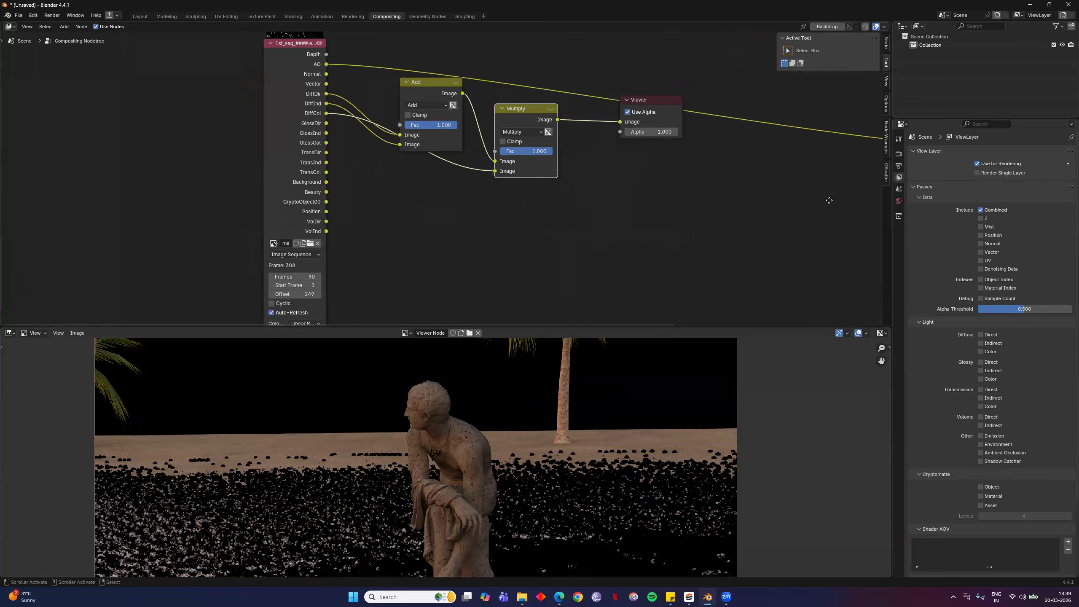
left_click_drag(655, 110, 829, 200)
left_click(435, 86)
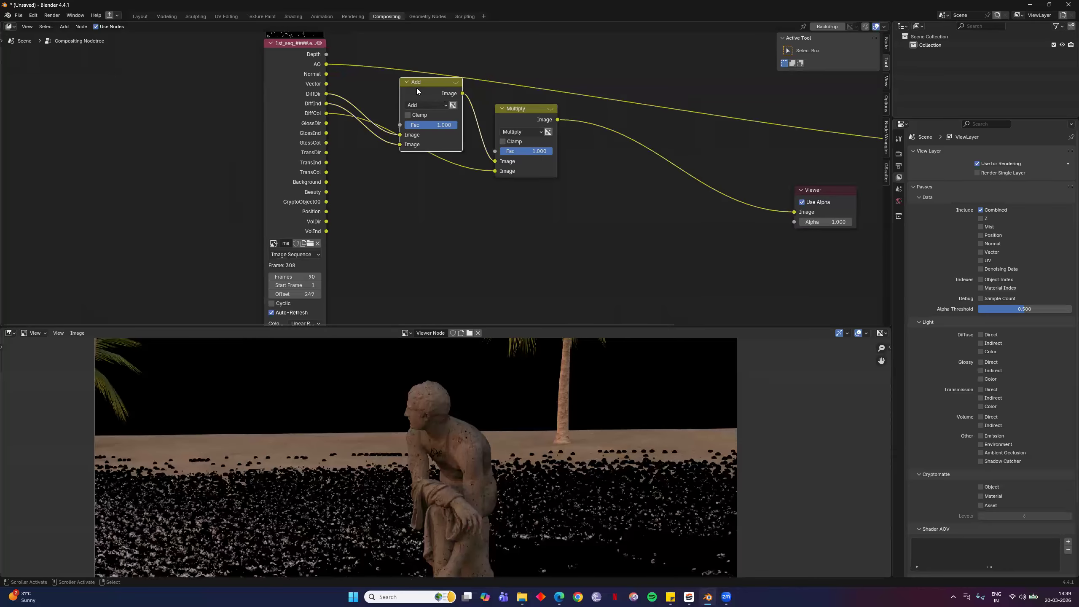
key("g")
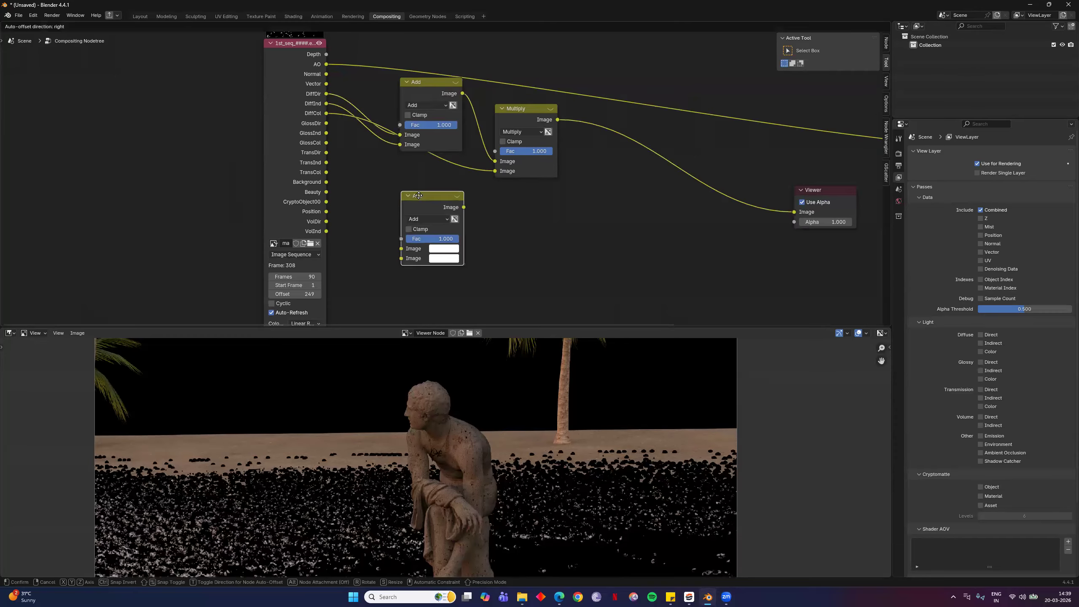
left_click(420, 313)
Connect GlossDir and GlossInd to the duplicated Add node's first and second Image inputs and preview its output
scroll(557, 282, "up", 2)
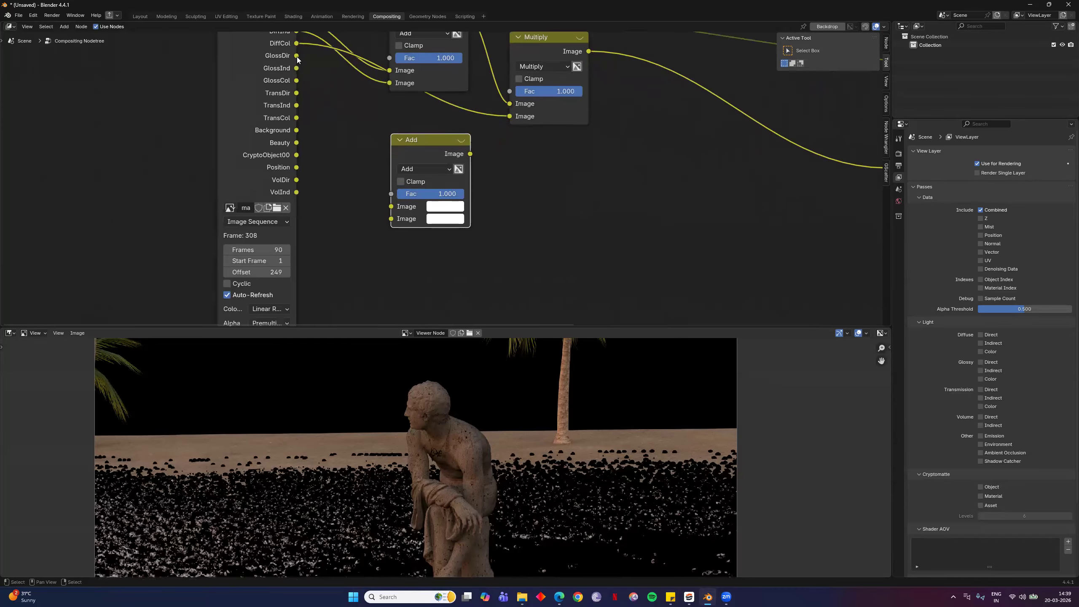
left_click_drag(297, 55, 343, 106)
left_click_drag(382, 228, 391, 207)
left_click_drag(296, 68, 392, 218)
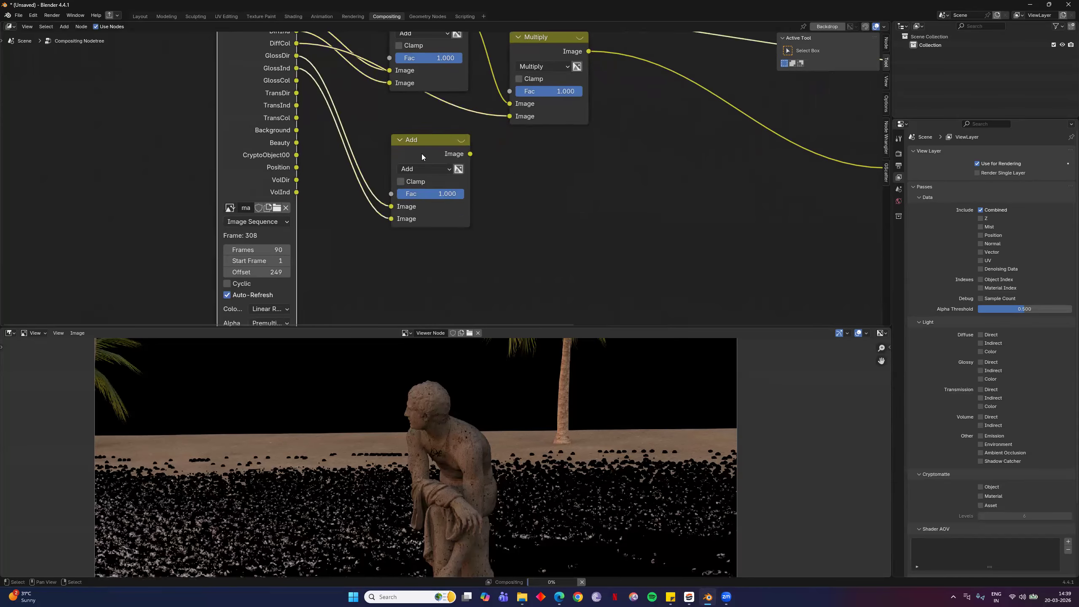
left_click(421, 221, "ctrl+shift")
scroll(500, 467, "down", 6)
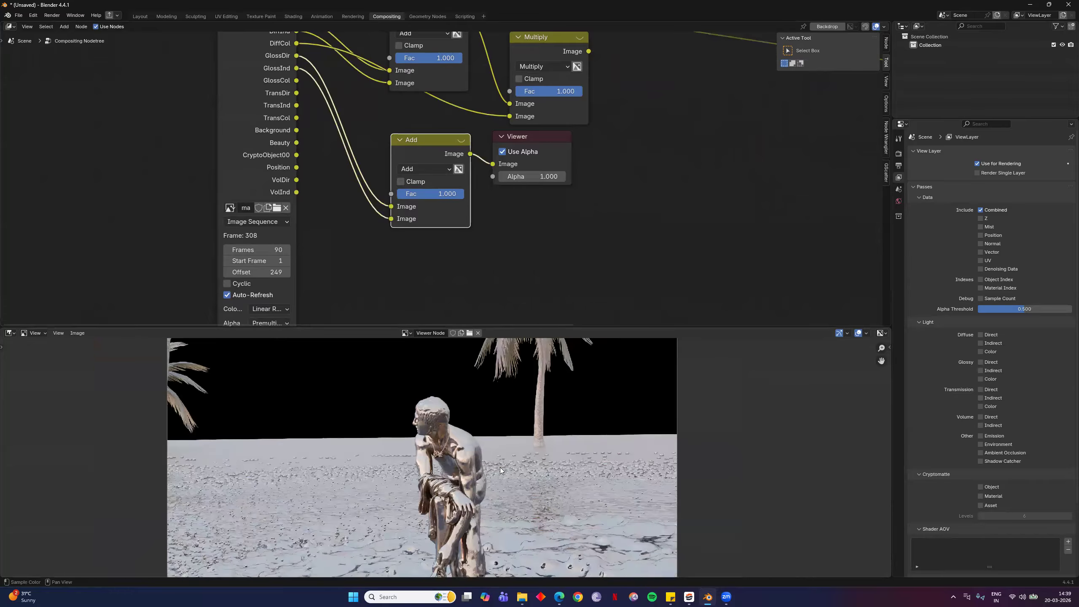
scroll(500, 467, "up", 3)
scroll(500, 467, "up", 3)
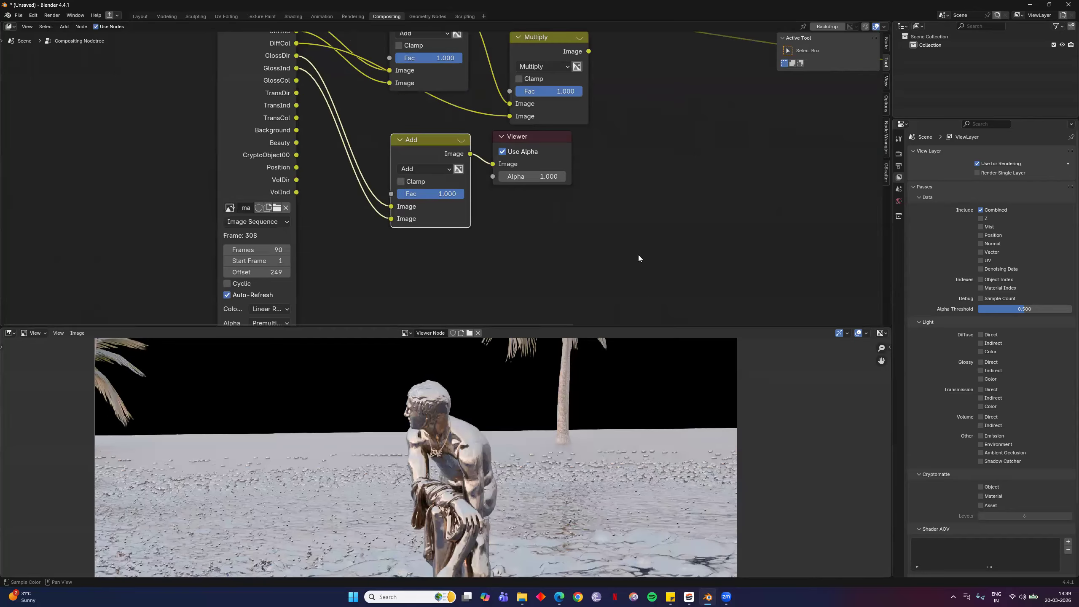
Move the Viewer aside, duplicate the Multiply node beside the glossy Add node and feed the Add output into its first Image input
left_click_drag(525, 139, 747, 221)
mouse_move(427, 139)
left_mouse_down()
mouse_move(417, 127)
mouse_move(428, 127)
left_mouse_up()
left_click(528, 46)
key("shift+d")
left_click(545, 164)
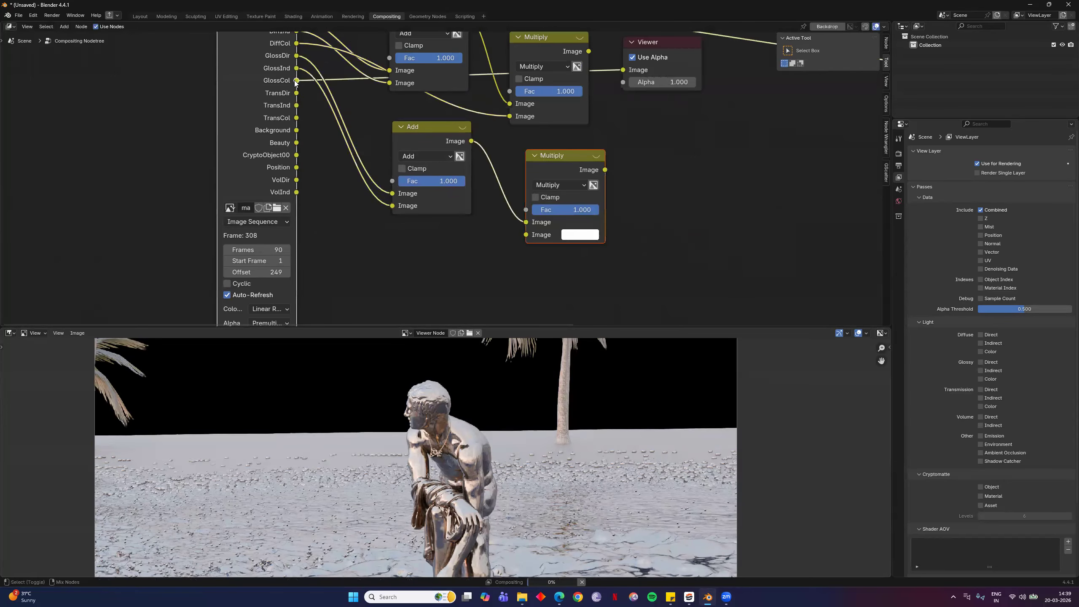
Preview the GlossCol pass and examine the statue's necklace and surfaces up close
left_click(295, 83, "ctrl+shift")
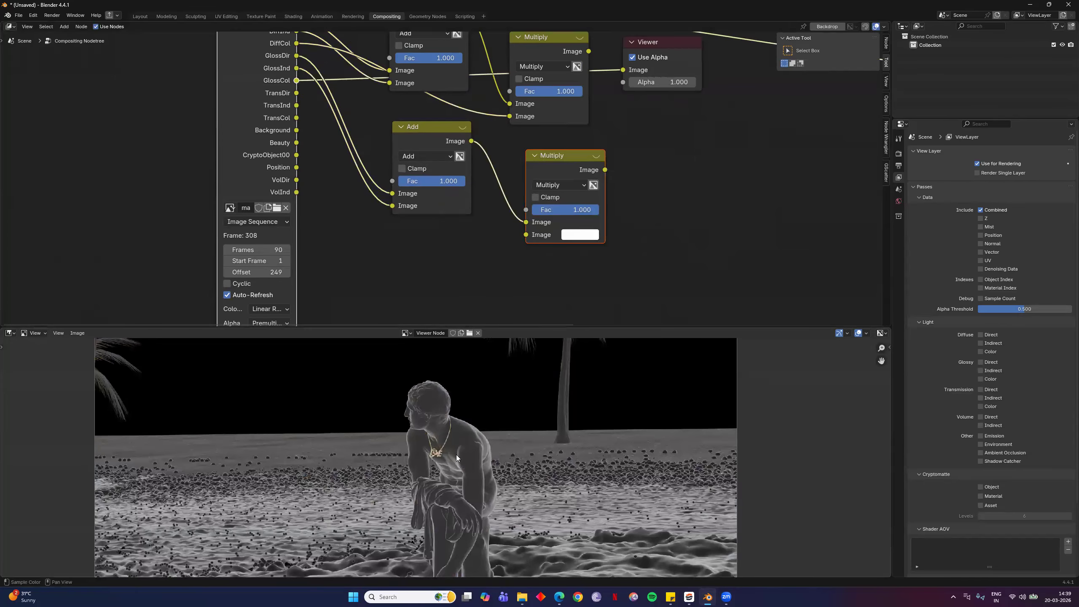
scroll(476, 432, "up", 6)
scroll(329, 504, "down", 1)
scroll(434, 450, "up", 5)
scroll(434, 450, "down", 5)
scroll(435, 464, "down", 2)
scroll(414, 480, "up", 4)
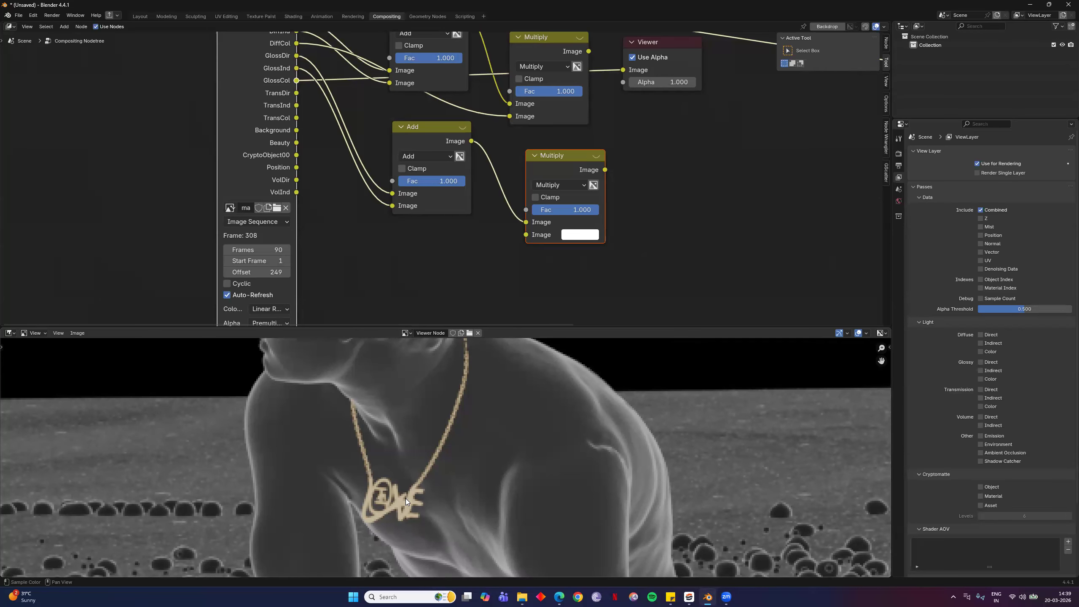
scroll(439, 432, "down", 4)
scroll(491, 462, "down", 3)
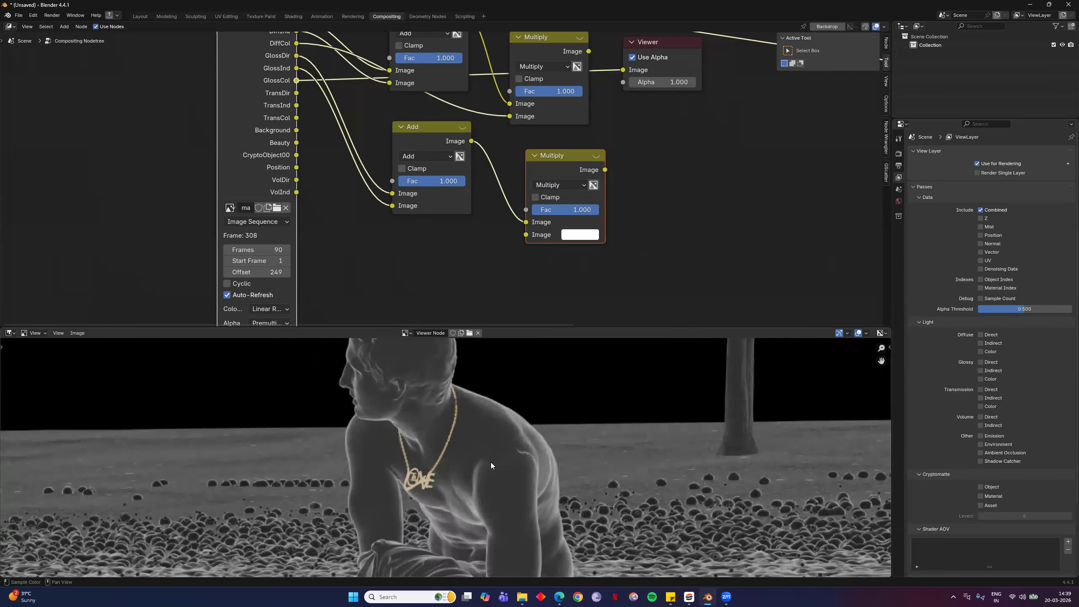
scroll(530, 379, "down", 1)
scroll(602, 518, "up", 6)
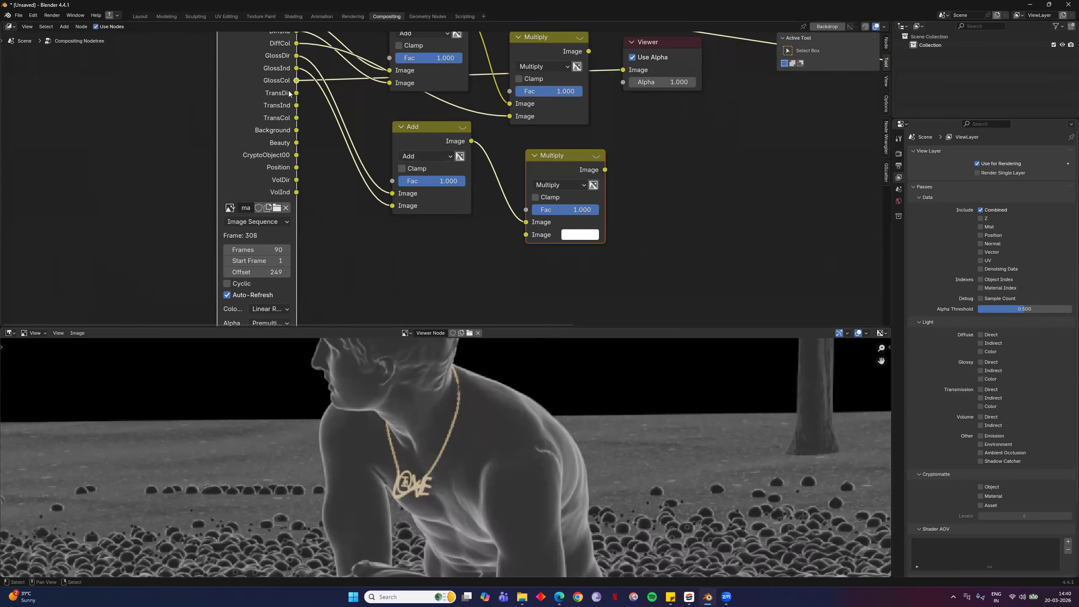
scroll(328, 194, "up", 5)
scroll(328, 195, "right", 4)
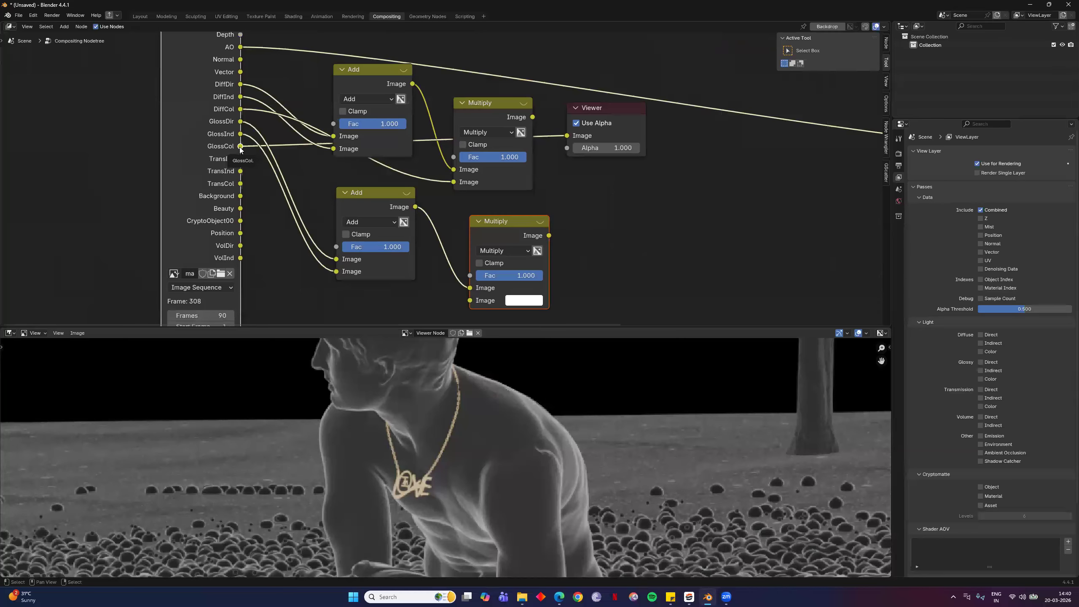
Compare previews of the glossy Multiply node, the GlossDir pass and the GlossInd pass
left_click(503, 230, "ctrl+shift")
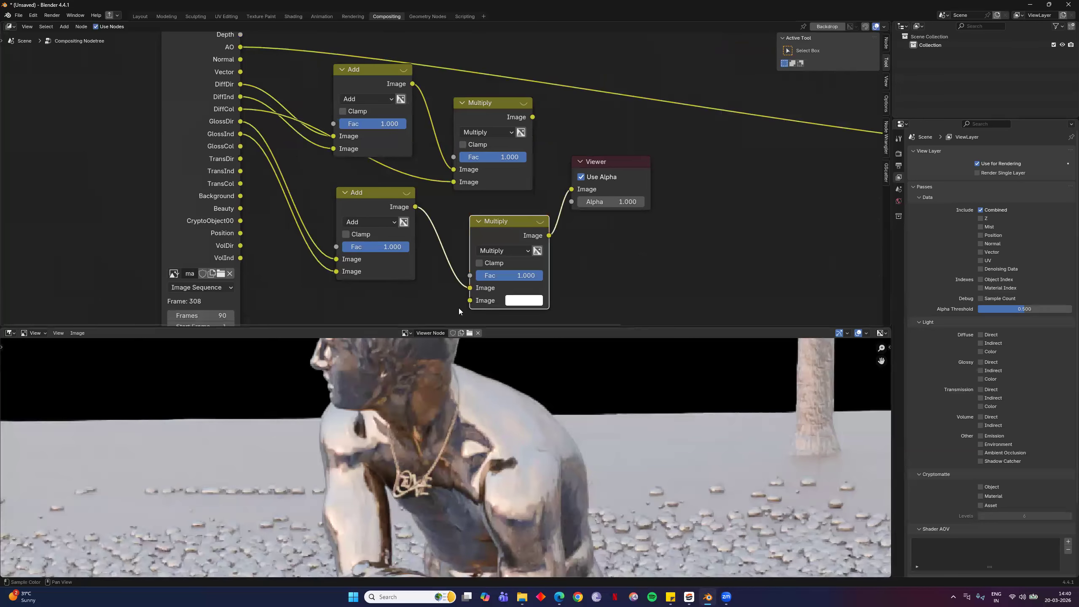
left_click(241, 122, "ctrl+shift")
scroll(550, 401, "down", 6)
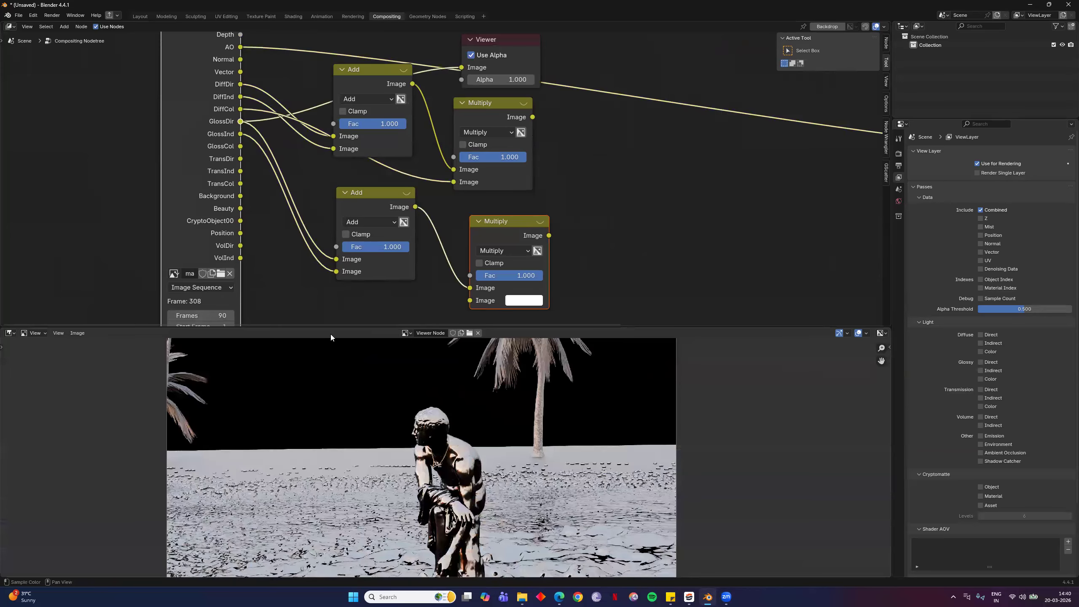
left_click(240, 135, "ctrl+shift")
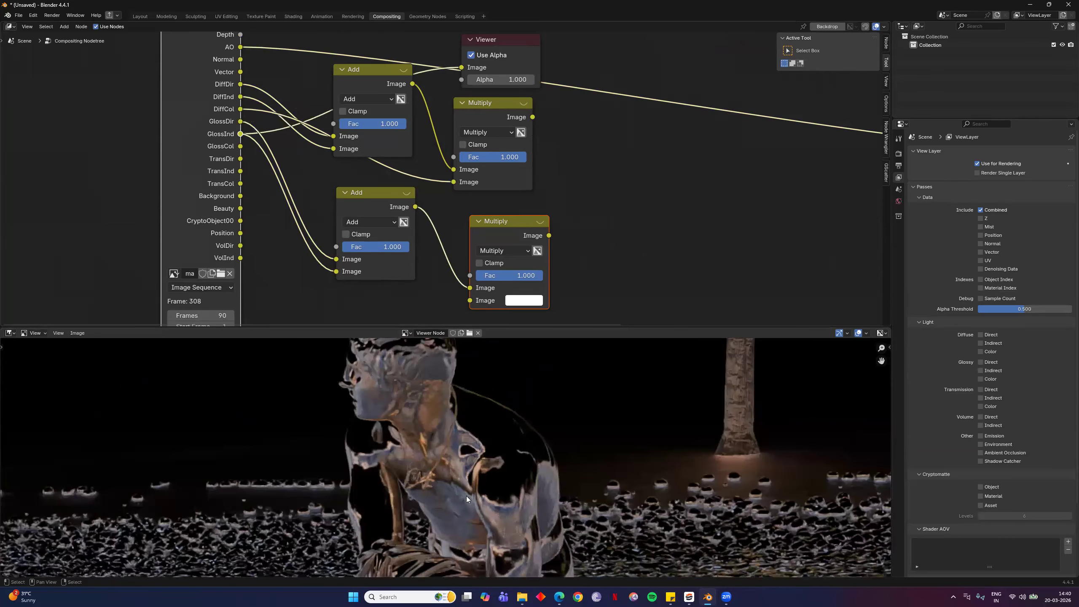
scroll(654, 462, "down", 1)
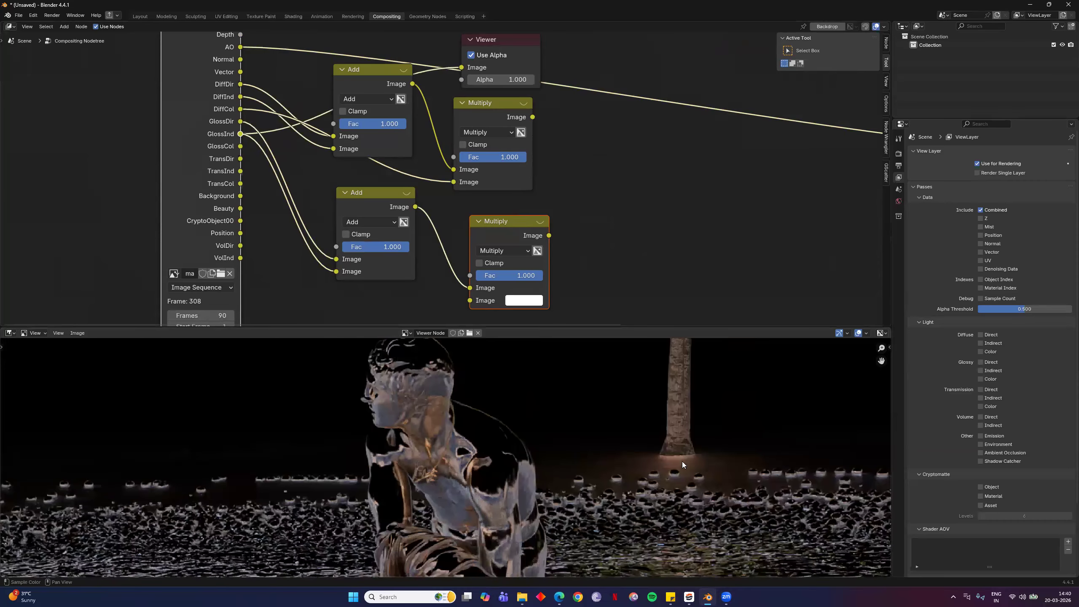
scroll(665, 458, "down", 1)
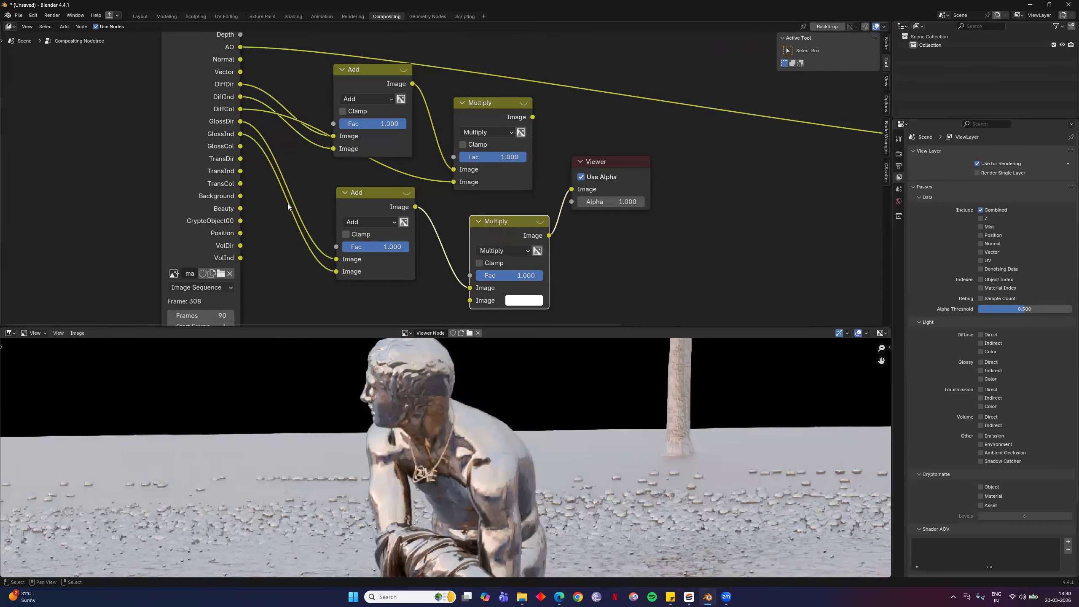
Connect GlossCol to the glossy Multiply node's second Image input, check the result and turn off Use Alpha on the Viewer
left_click_drag(241, 146, 496, 307)
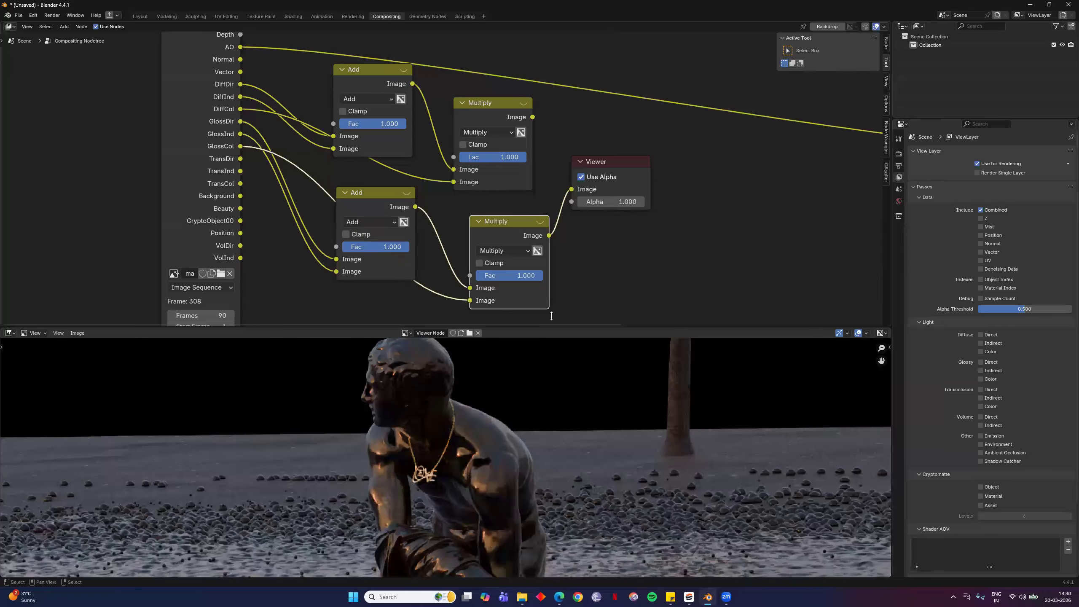
scroll(536, 460, "down", 3)
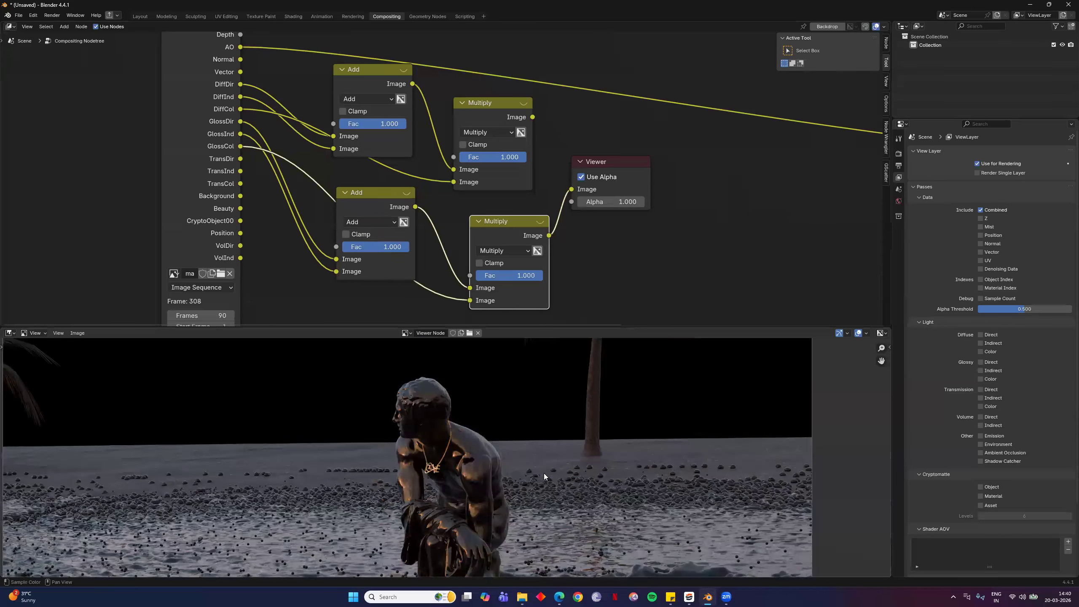
scroll(538, 480, "down", 4)
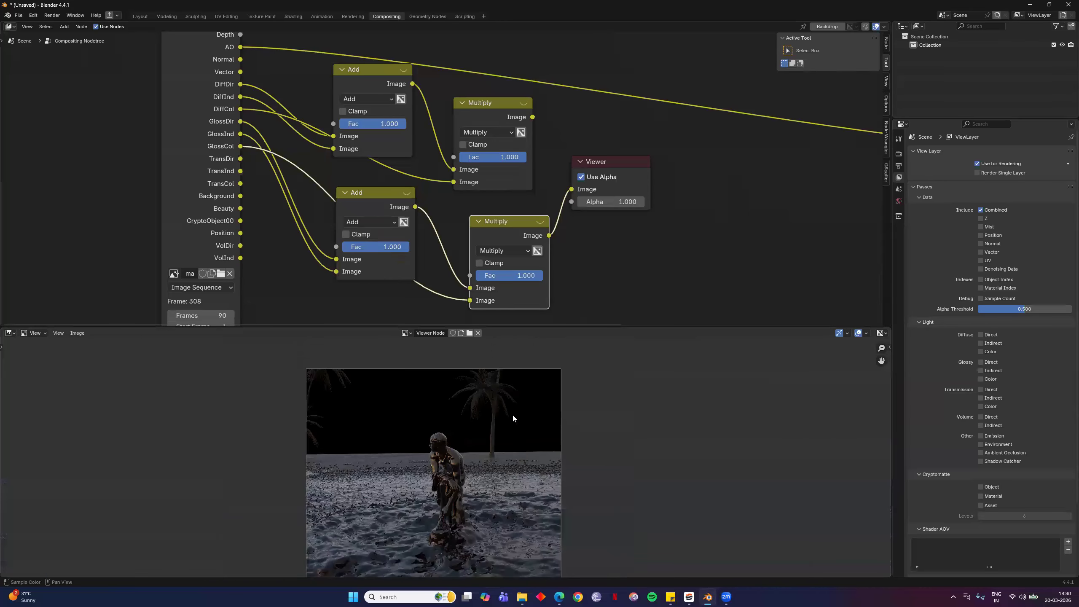
scroll(491, 442, "up", 3)
scroll(492, 442, "down", 2)
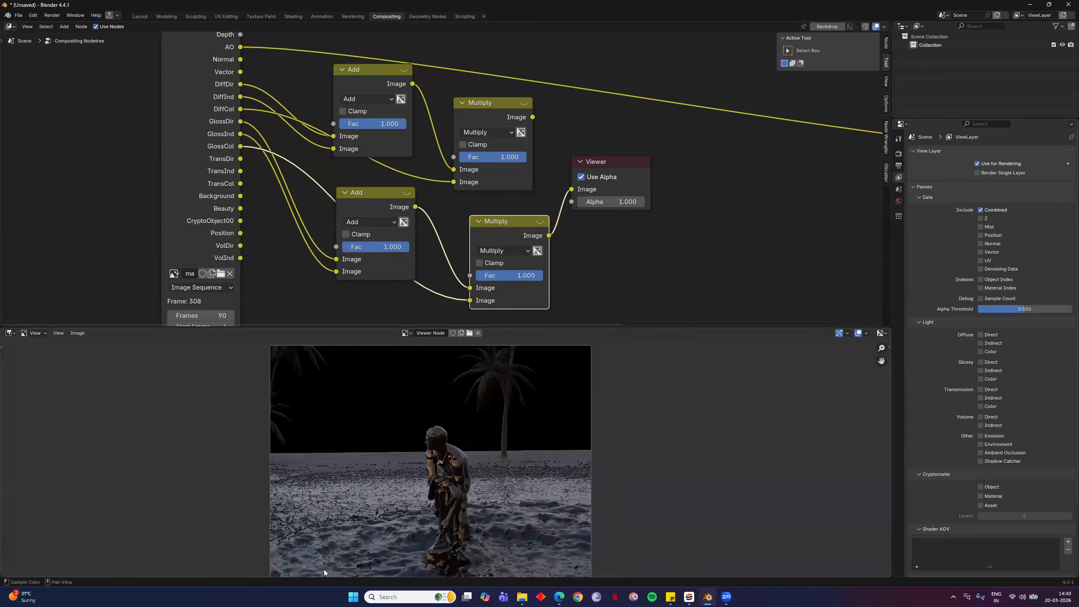
left_click(610, 178)
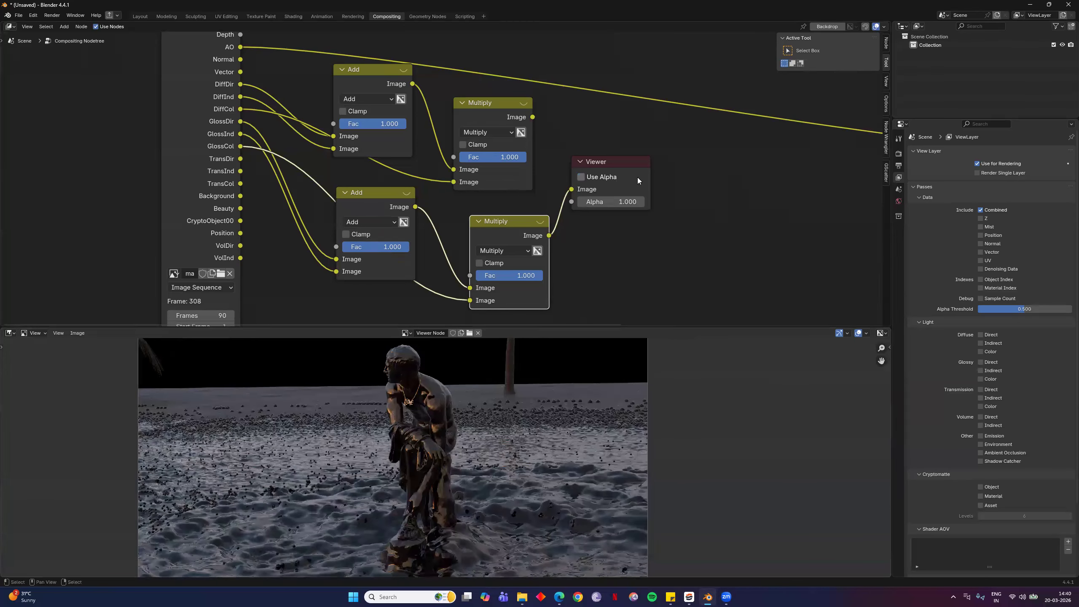
Move the Viewer aside and compare previews of the diffuse Multiply and glossy Multiply results
left_click(614, 174)
left_click_drag(619, 168, 829, 170)
left_click(482, 116, "ctrl+shift")
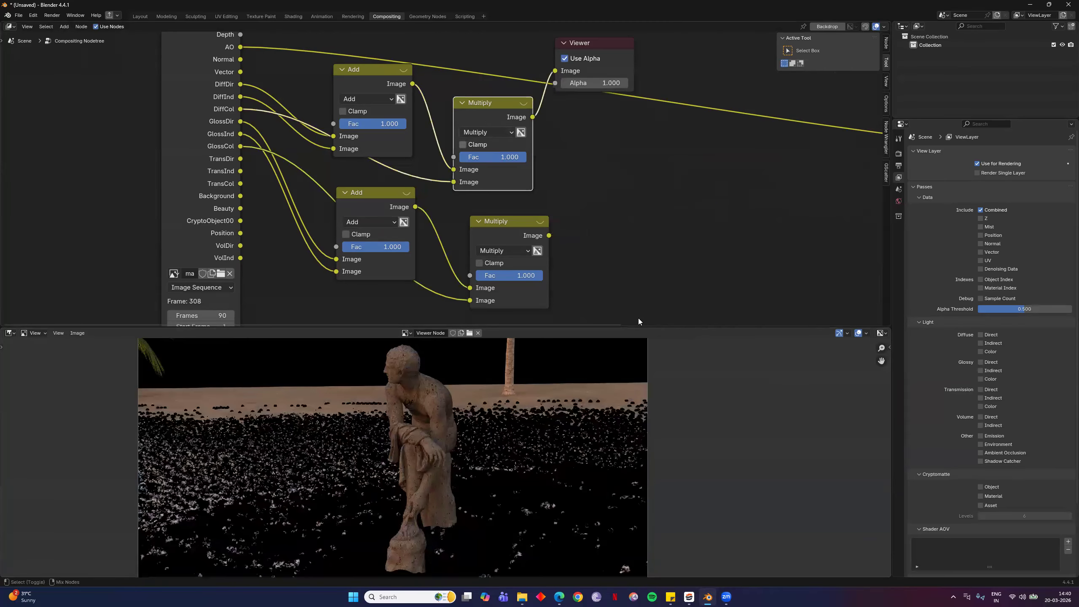
left_click(517, 231, "ctrl+shift")
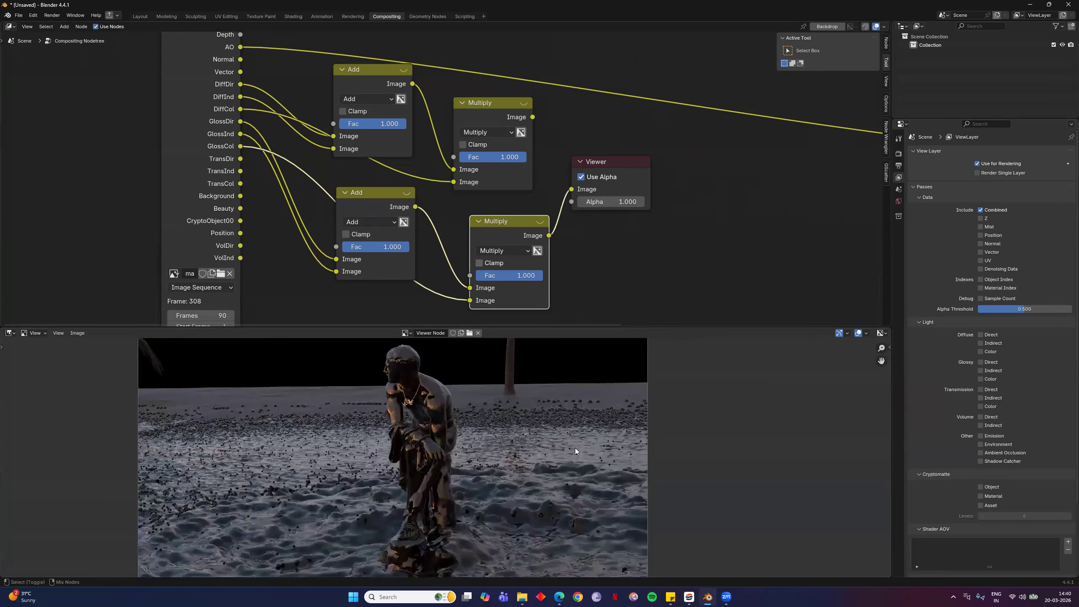
Duplicate an Add node before the Viewer and feed it the diffuse Multiply as first image and the glossy Multiply as second
left_click_drag(626, 165, 834, 188)
key("F3")
type("a")
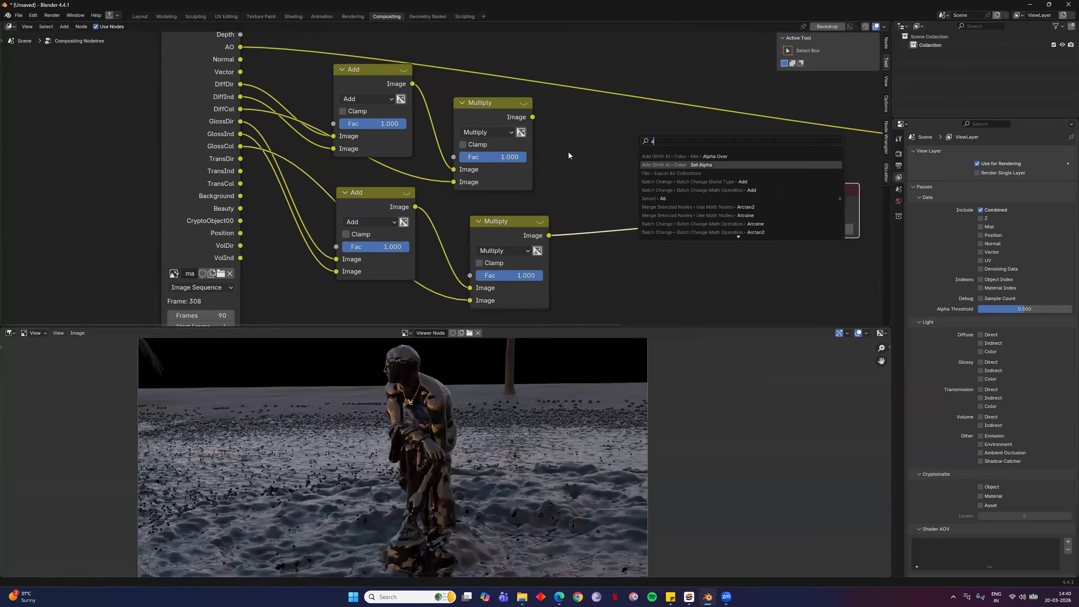
left_click(362, 74)
key("shift+d")
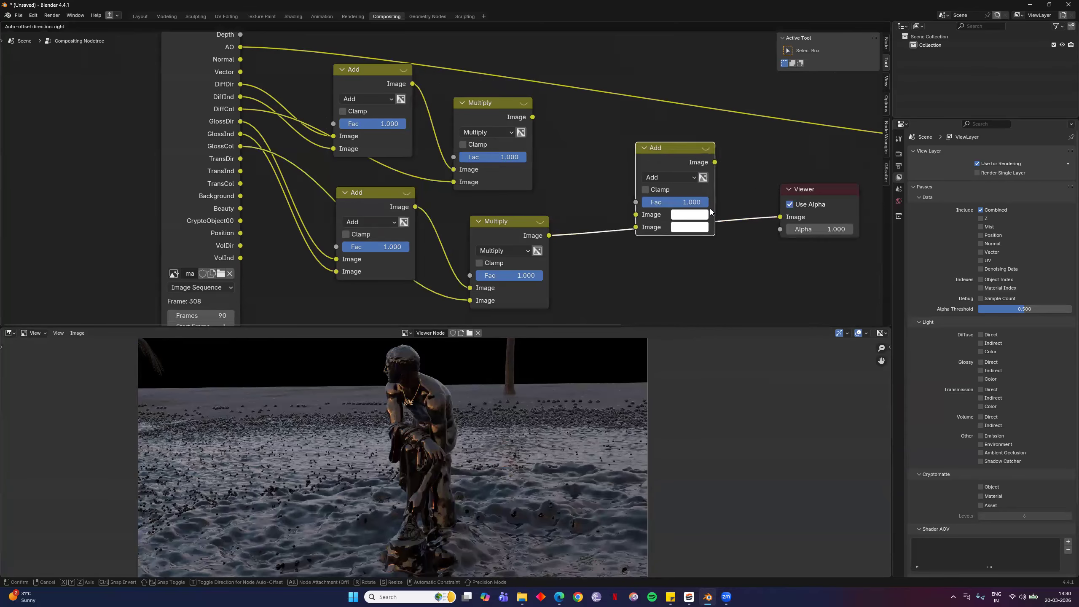
left_click(670, 156)
left_click_drag(532, 117, 549, 236)
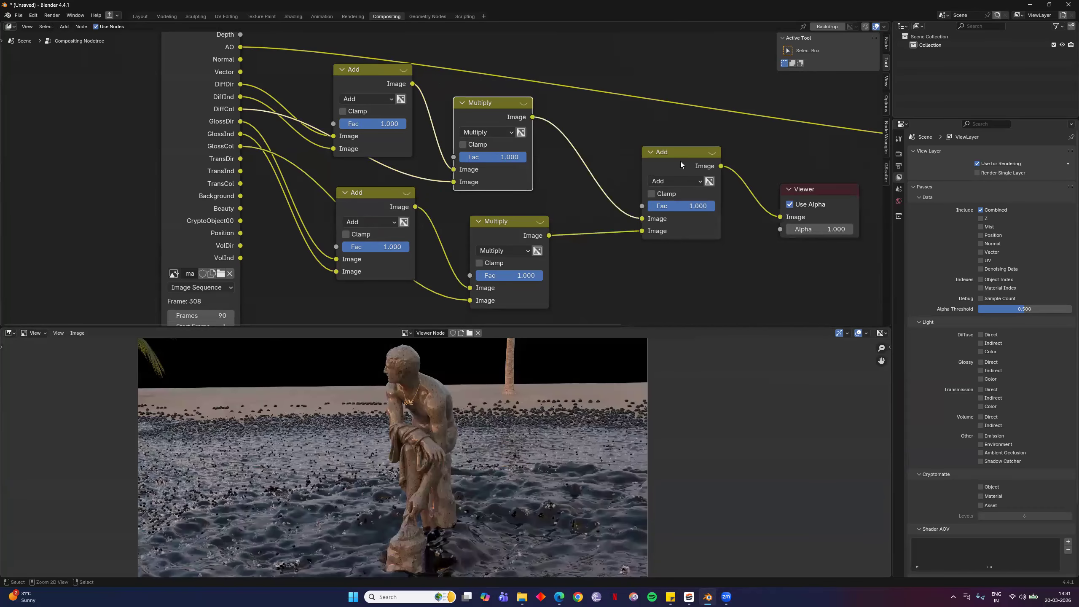
Examine the combined diffuse and glossy image up close and move the Viewer node nearer the Composite node
scroll(510, 439, "down", 4)
scroll(551, 439, "up", 2)
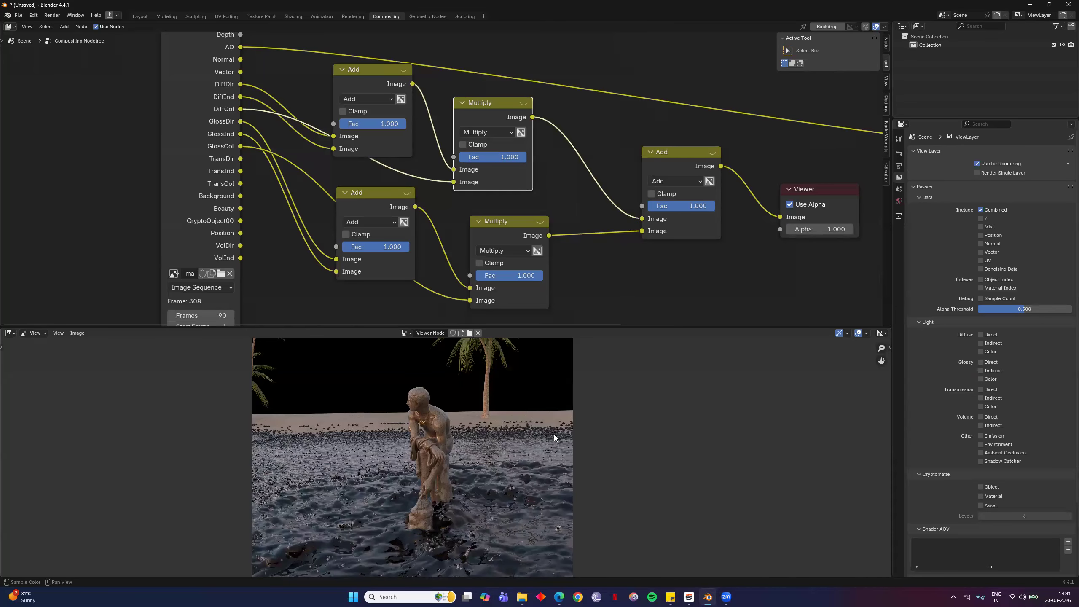
scroll(469, 435, "up", 3)
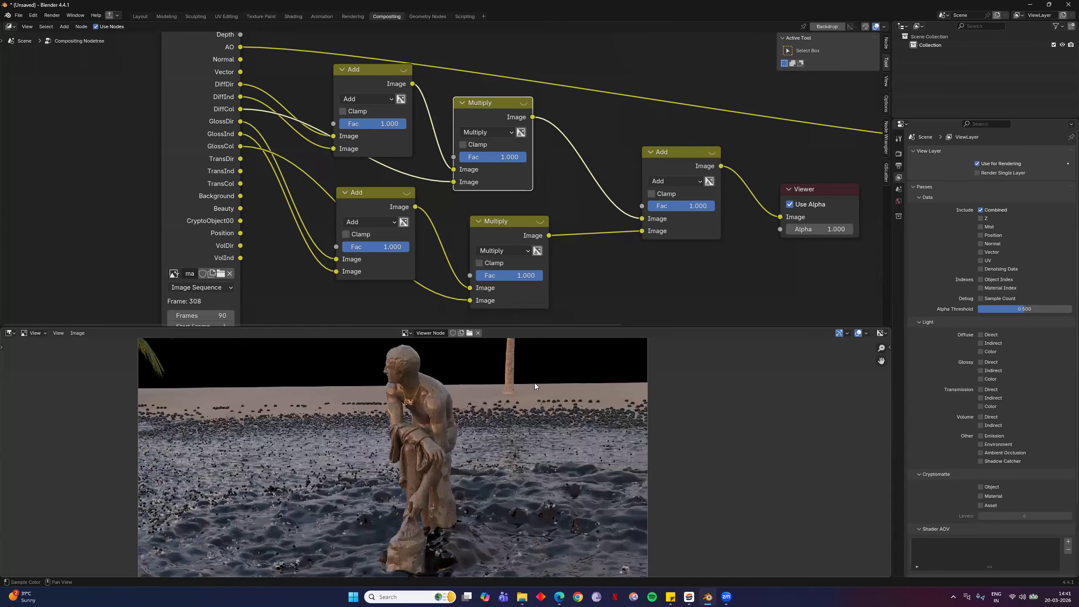
scroll(470, 471, "up", 1)
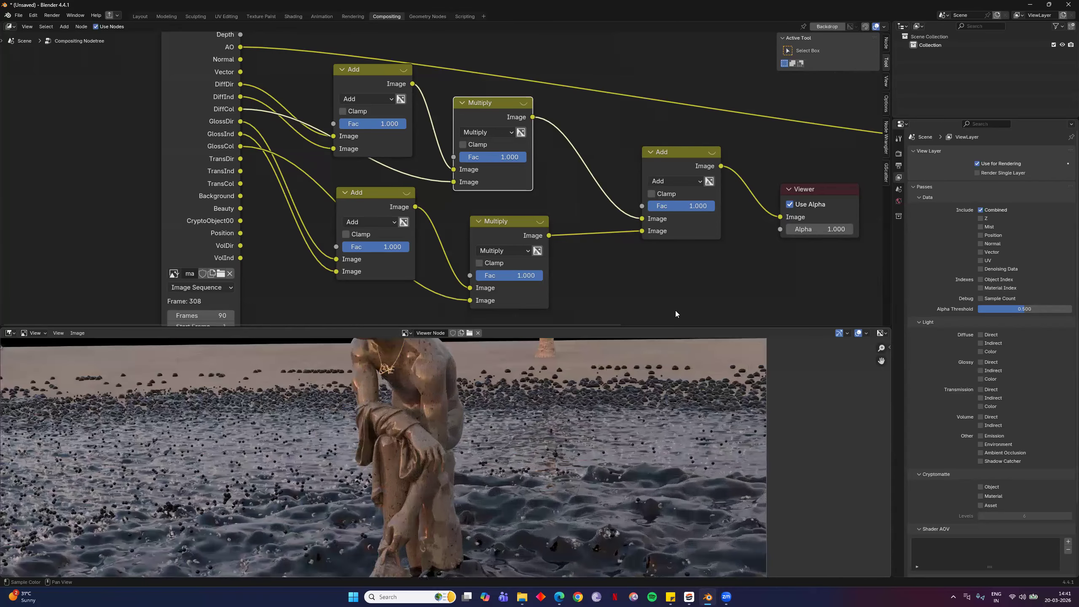
key("Home")
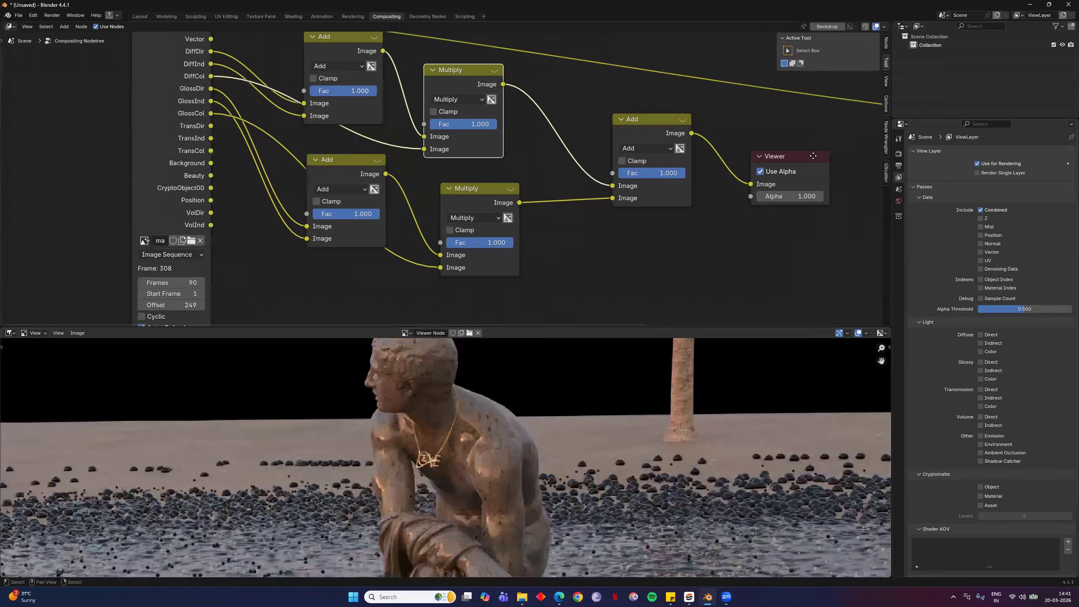
left_click_drag(641, 151, 737, 181)
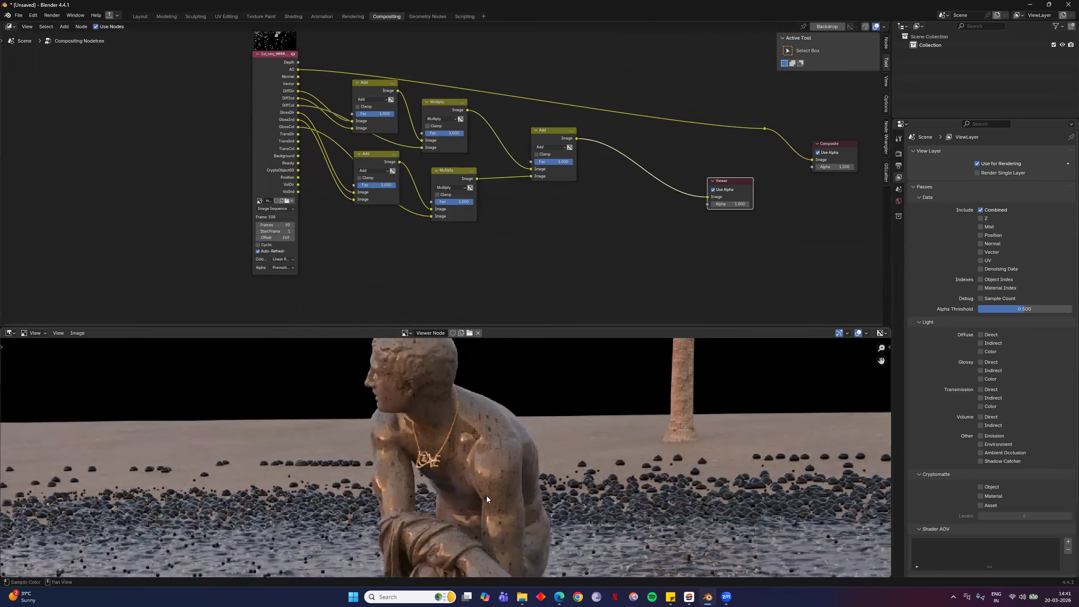
Preview the TransDir, TransInd and TransCol passes of the image sequence one after another
key("Home")
scroll(459, 390, "down", 4)
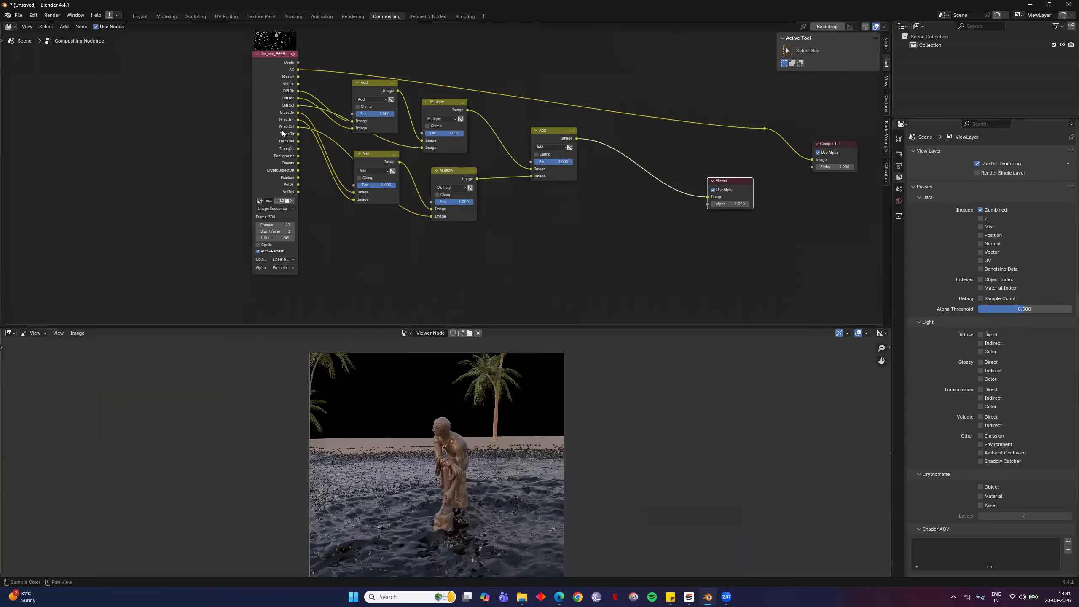
scroll(294, 140, "up", 1)
scroll(231, 104, "up", 3)
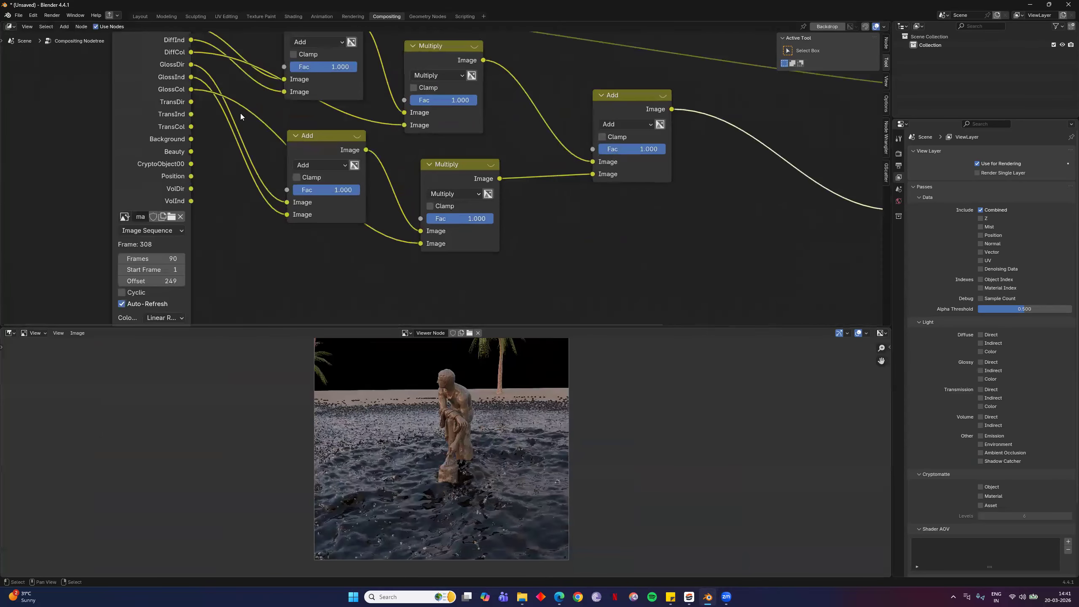
left_click(191, 103, "ctrl+shift")
left_click(192, 122, "ctrl+shift")
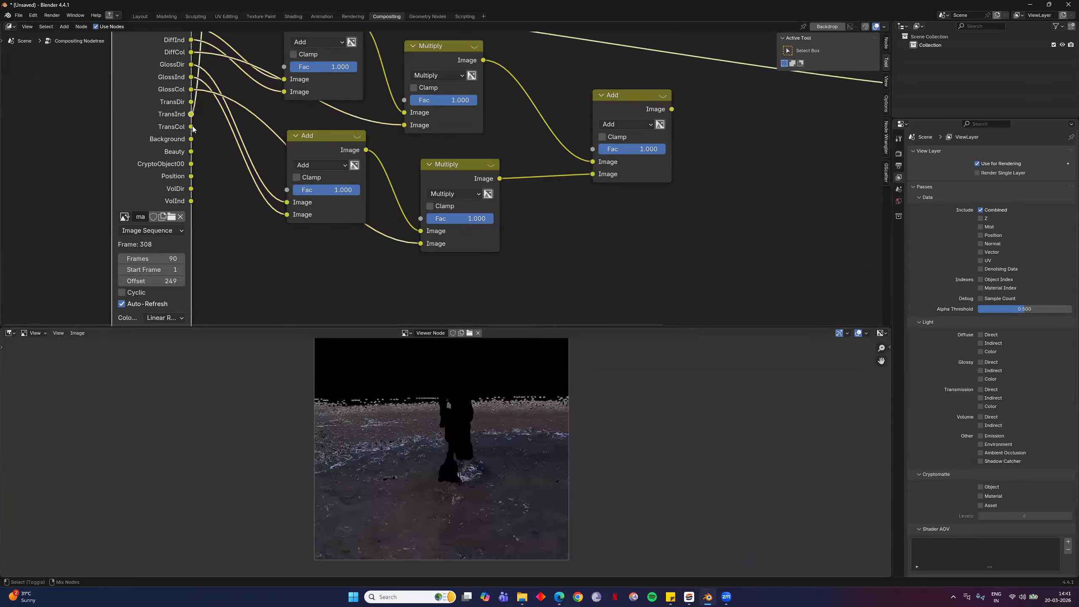
left_click(193, 127, "ctrl+shift")
left_click(191, 115, "ctrl+shift")
left_click(191, 103, "ctrl+shift")
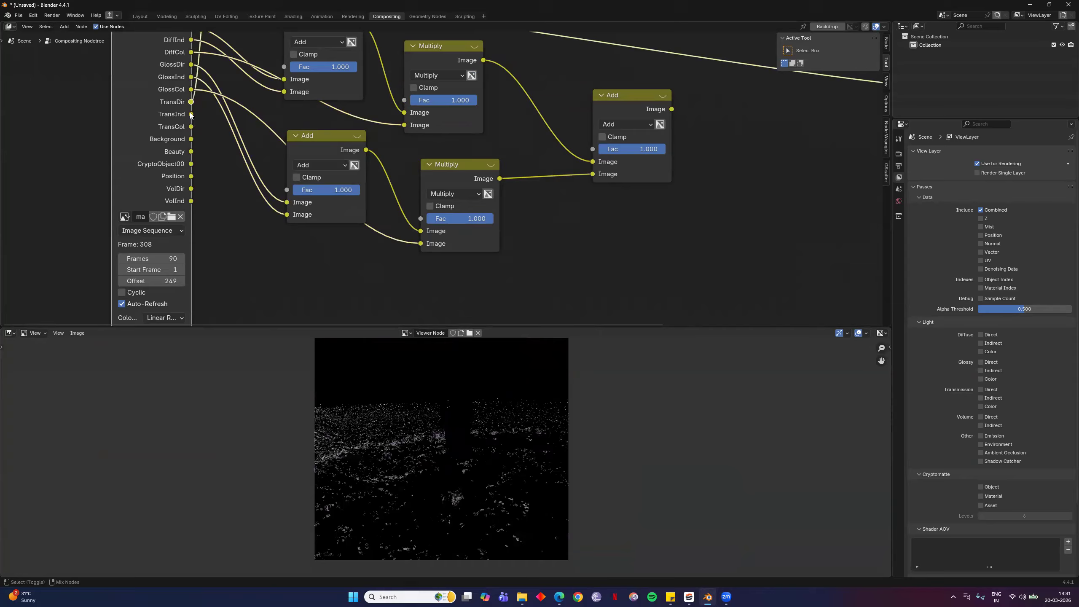
Duplicate the glossy Add node and place the copy below it for the transmission passes
left_click(607, 107)
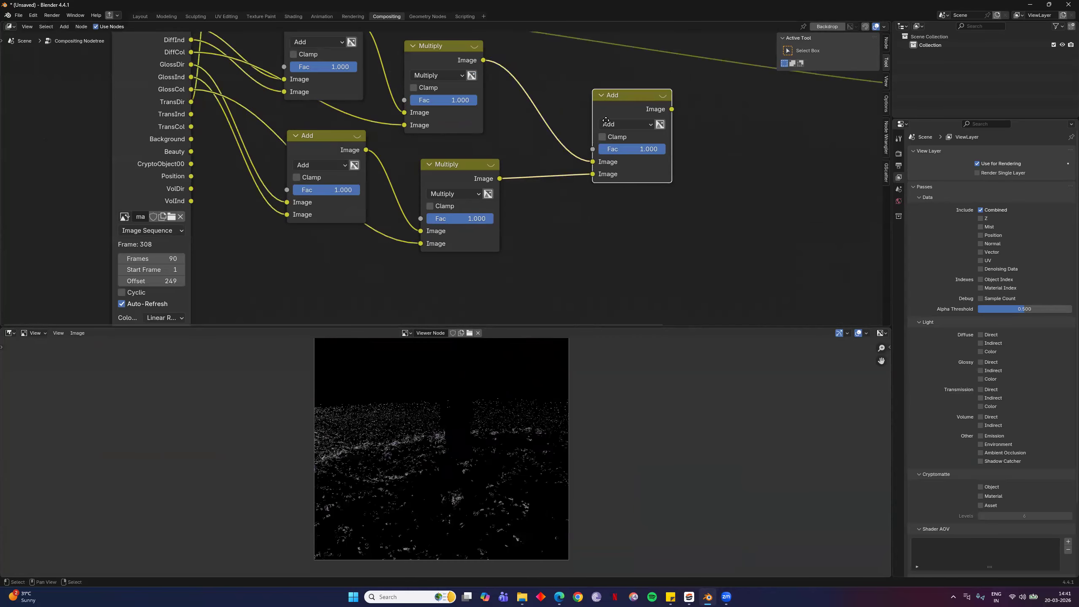
left_click_drag(606, 121, 596, 132)
middle_click_drag(695, 178, 534, 220)
scroll(534, 220, "up", 1)
scroll(526, 159, "down", 3)
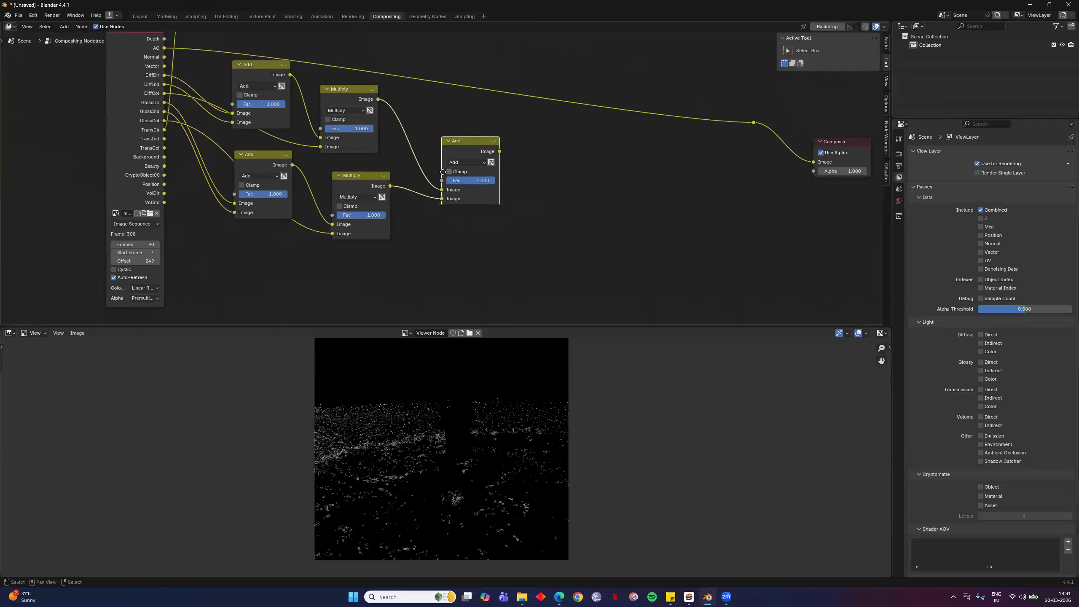
scroll(443, 171, "down", 5)
middle_click_drag(302, 161, 401, 177)
scroll(407, 182, "up", 5)
left_click(407, 184)
key("shift+d")
left_click(400, 263)
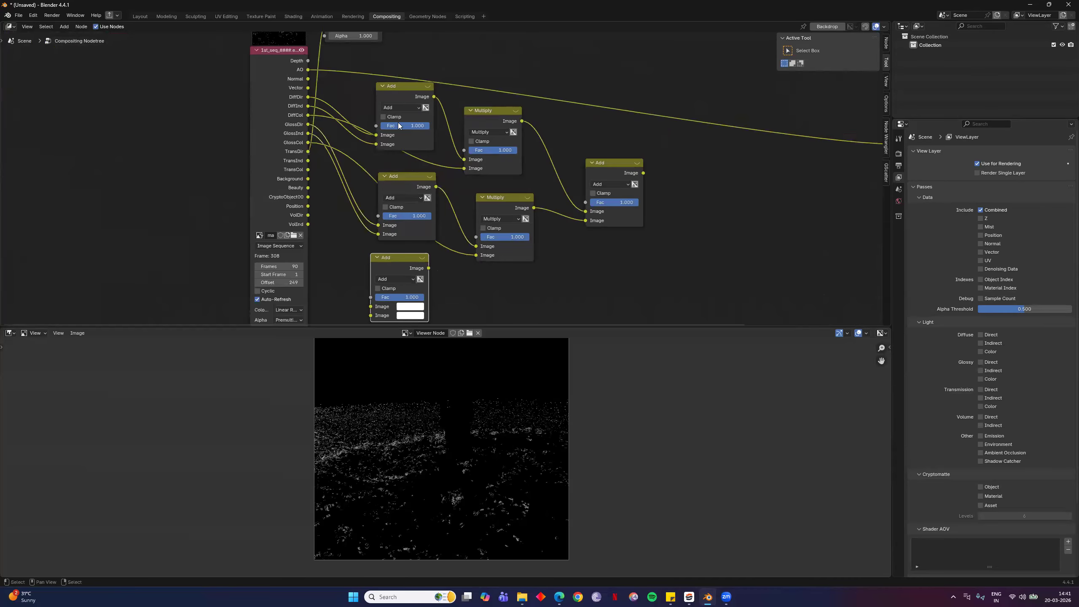
Connect TransDir and TransInd to the two Image inputs of the new transmission Add node
middle_click_drag(398, 125, 416, 61)
left_click_drag(325, 88, 388, 243)
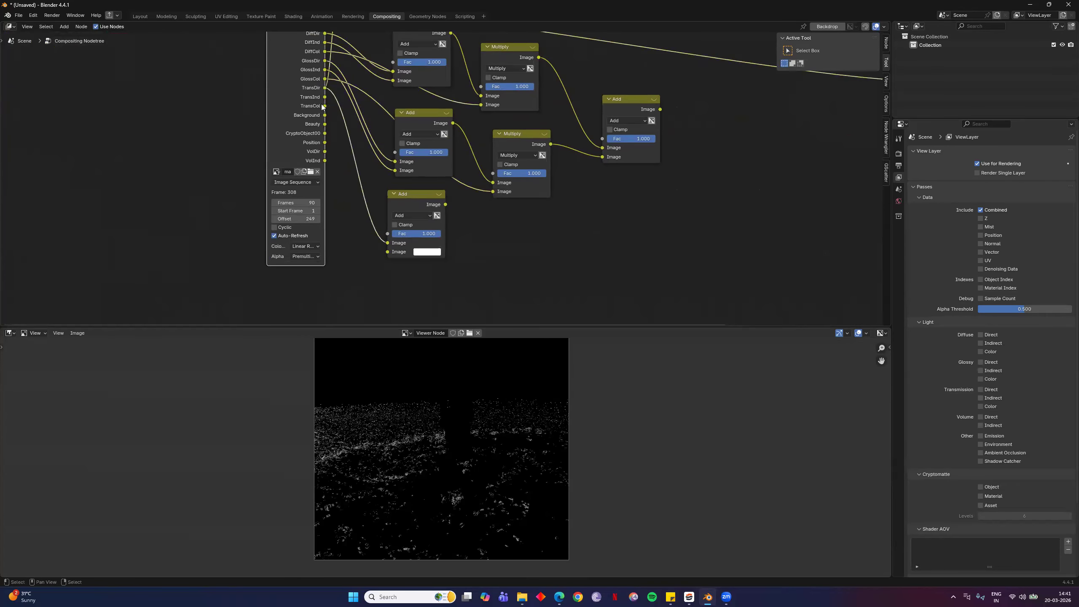
left_click_drag(325, 97, 388, 251)
middle_click_drag(359, 166, 371, 224)
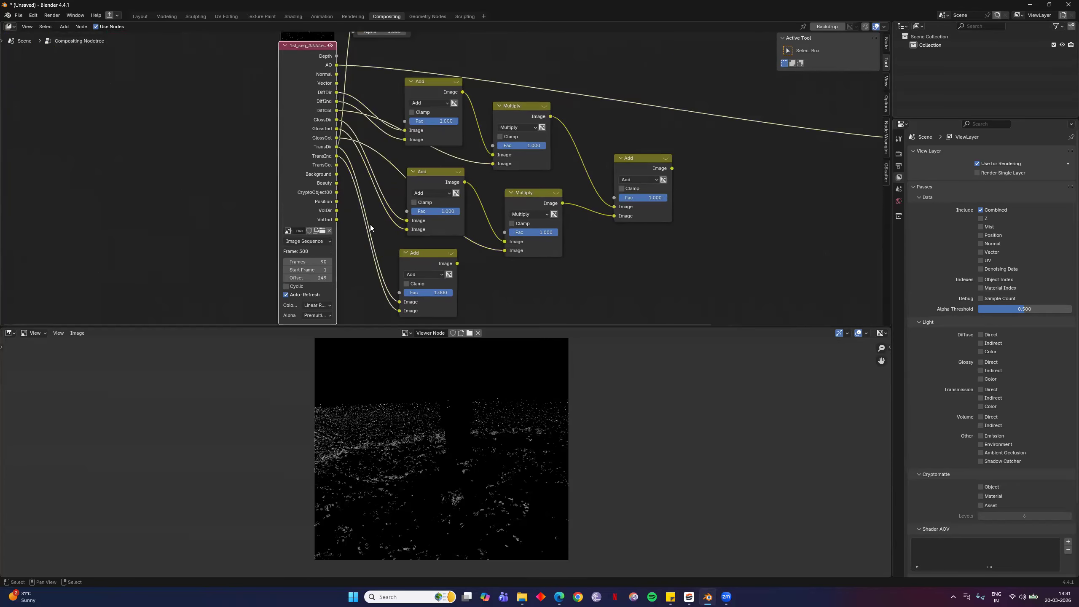
Duplicate the glossy Multiply node below it and feed it the transmission Add output and the TransCol pass
left_click(531, 201)
key("shift+d")
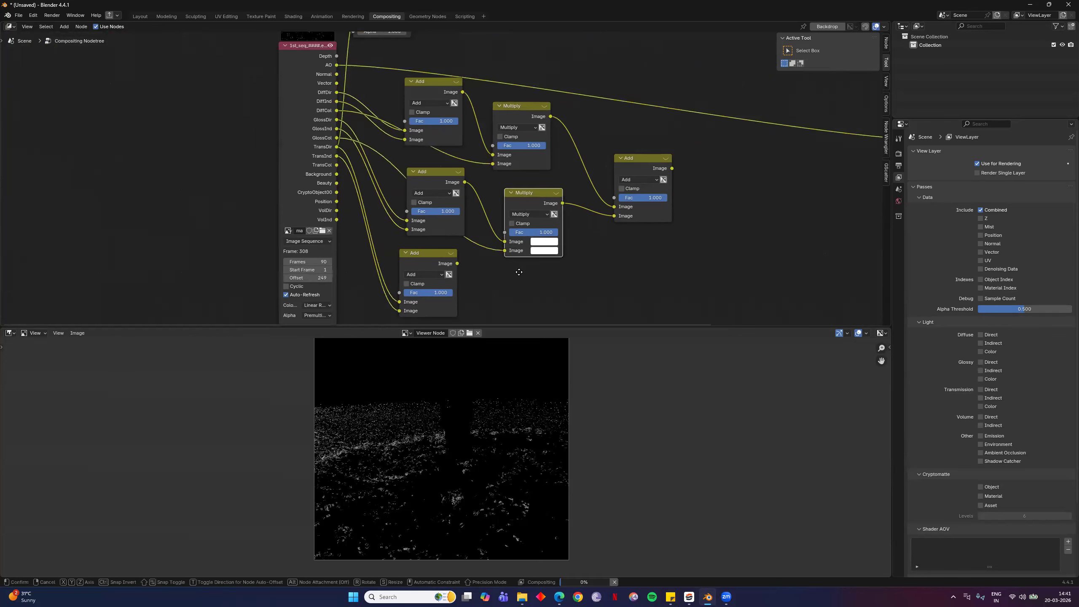
left_click(467, 264)
left_click_drag(458, 263, 497, 318)
scroll(494, 305, "down", 2, "shift")
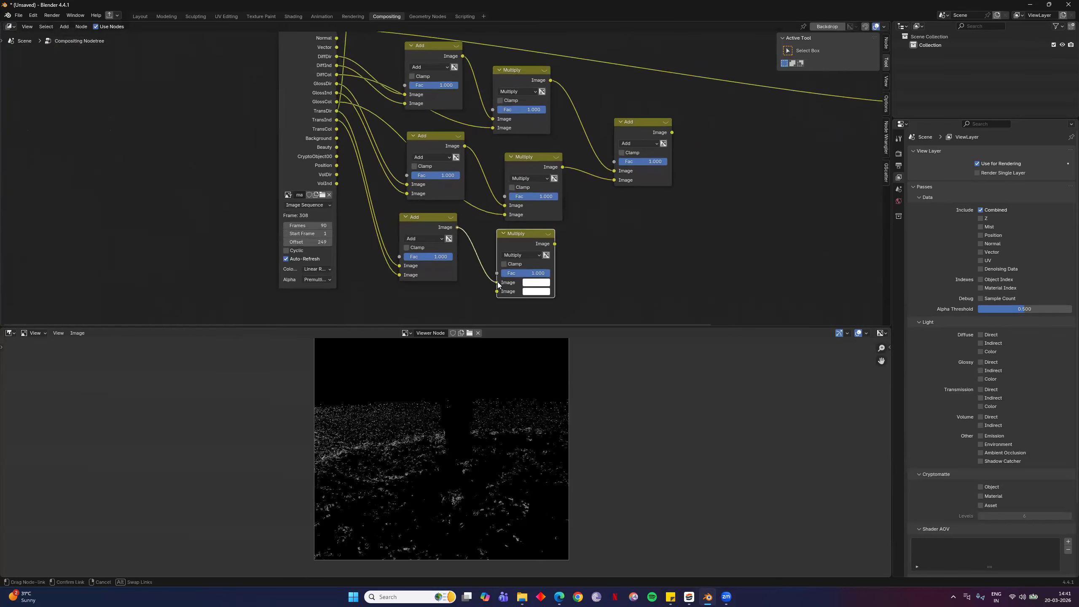
left_click_drag(336, 129, 497, 291)
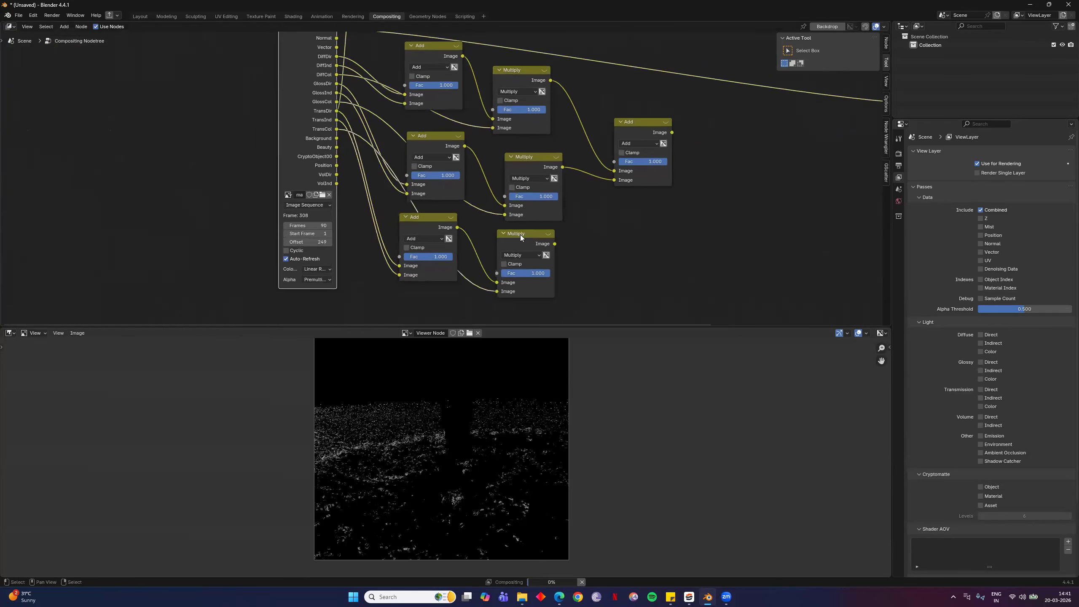
Preview the transmission Multiply result and examine the water around the statue's base
left_click(520, 234, "ctrl+shift")
scroll(469, 465, "up", 6)
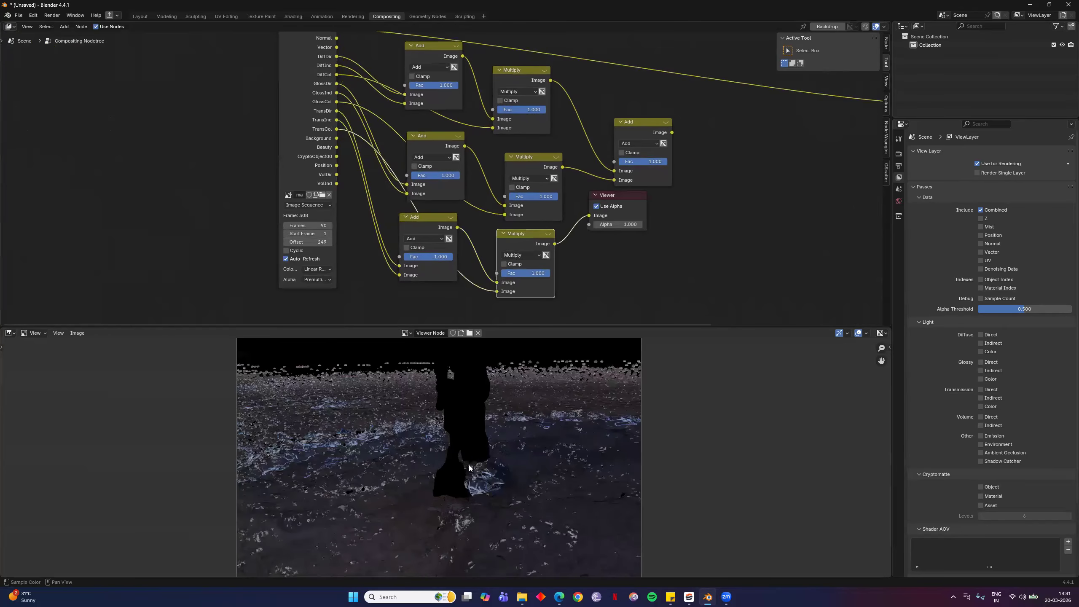
middle_click_drag(560, 396, 446, 492)
scroll(446, 492, "down", 3)
scroll(253, 383, "up", 4)
scroll(252, 383, "down", 3)
middle_click_drag(395, 425, 330, 400)
scroll(434, 509, "down", 5)
middle_click_drag(689, 278, 583, 314)
left_click_drag(503, 232, 637, 265)
Insert a duplicate of the diffuse-glossy Add node before the Viewer and connect the transmission Multiply to its second Image input
left_click(536, 167, "ctrl+shift")
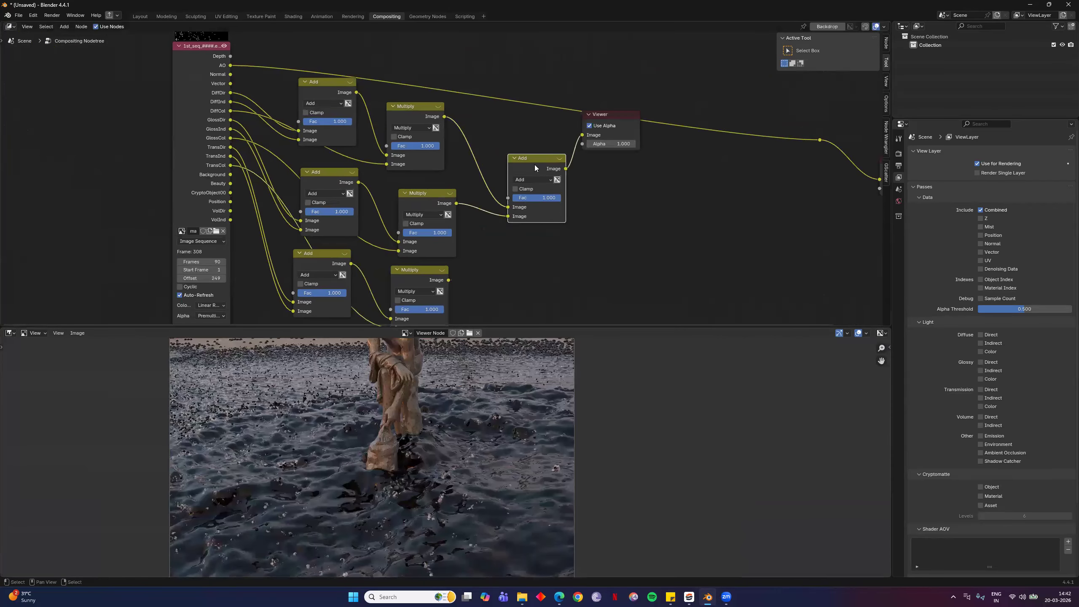
left_click_drag(604, 114, 751, 195)
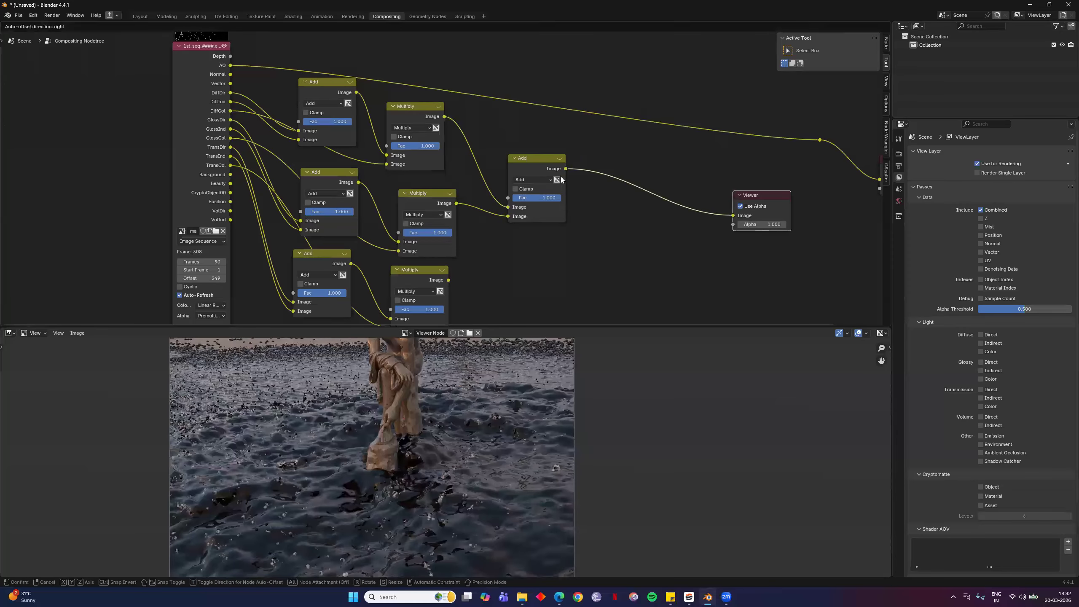
left_click(528, 170)
key("shift+d")
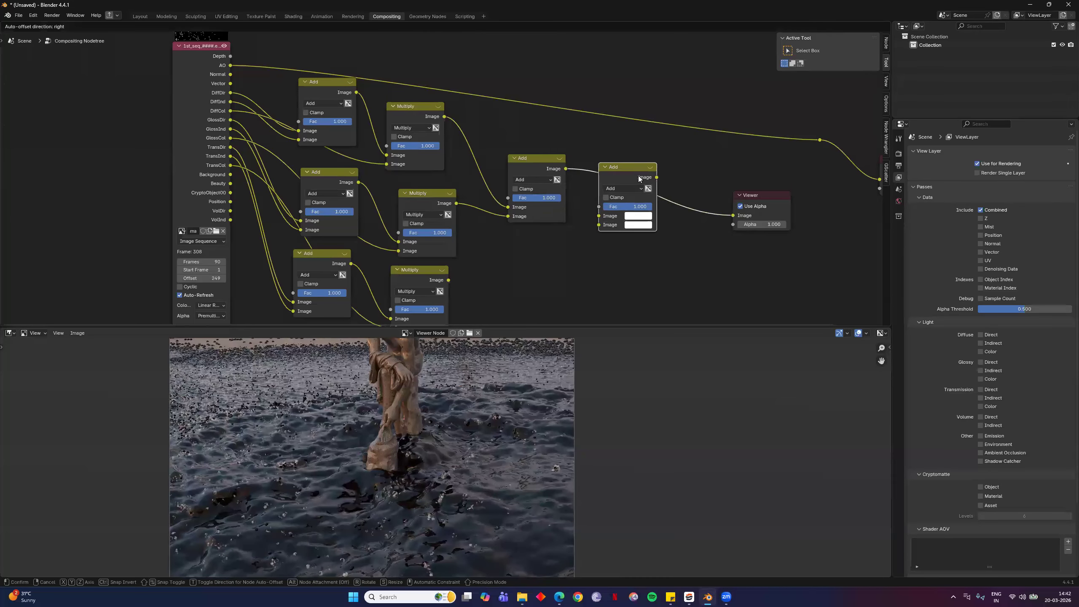
left_click(639, 179)
left_click_drag(469, 279, 620, 225)
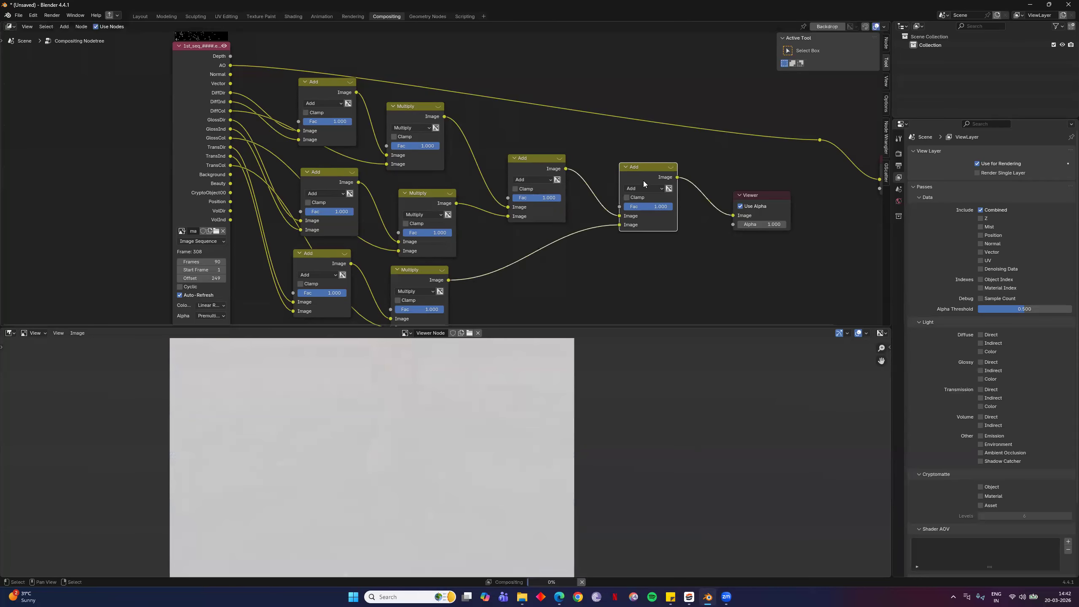
Compare previews of the combined image with and without the transmission passes
left_click(644, 167, "ctrl+shift")
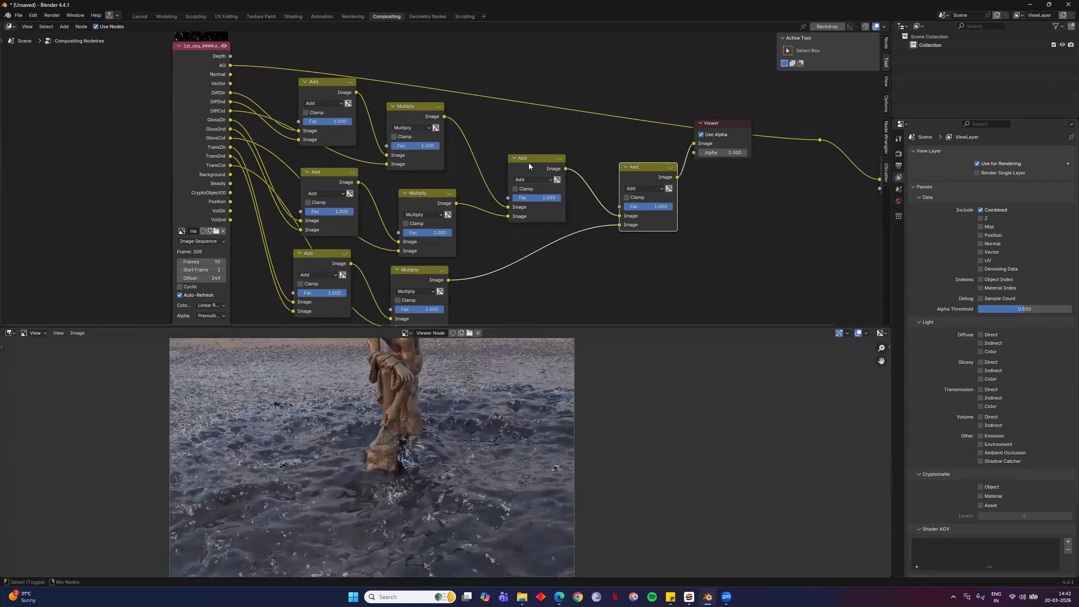
left_click(529, 162, "ctrl+shift")
left_click(643, 171, "ctrl+shift")
left_click(531, 159, "ctrl+shift")
left_click(650, 168, "ctrl+shift")
Move the Viewer and the final Add node further along the tree to make room
middle_click_drag(737, 238, 652, 243)
left_click_drag(645, 131, 760, 222)
left_click_drag(593, 176, 661, 198)
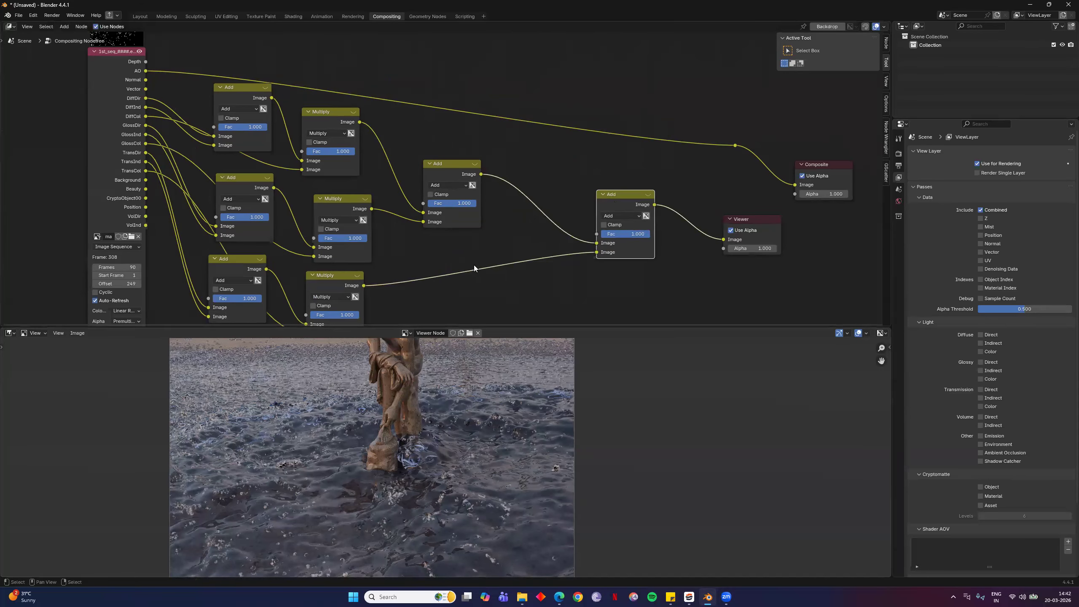
Look over the remaining pass outputs of the image sequence and the full combined image
scroll(442, 249, "down", 4)
middle_click_drag(216, 234, 327, 231)
scroll(293, 217, "up", 2)
scroll(289, 215, "up", 1)
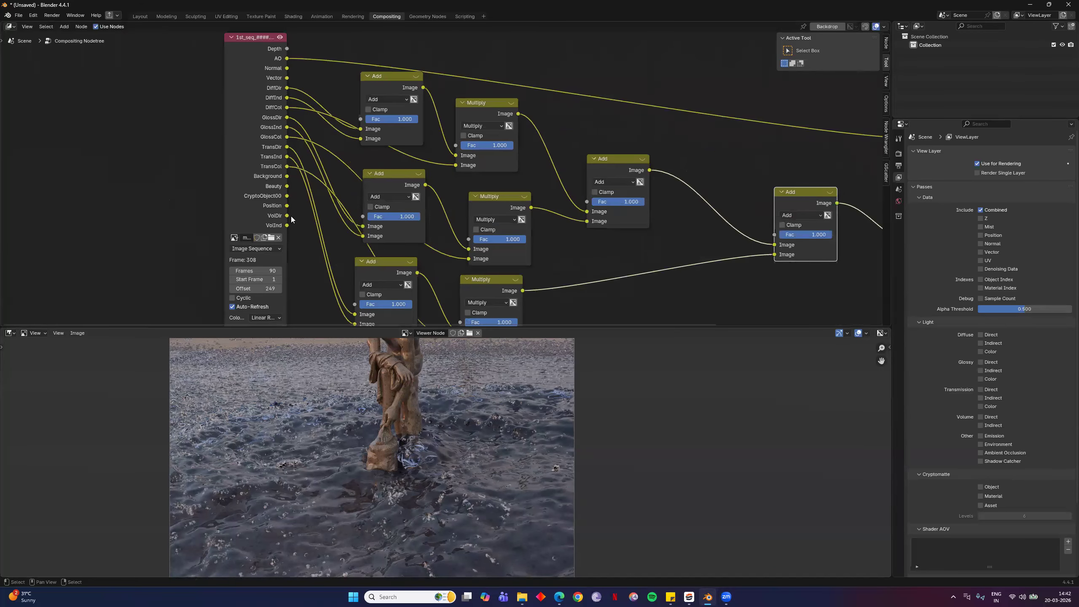
scroll(511, 453, "down", 3)
scroll(514, 445, "up", 4)
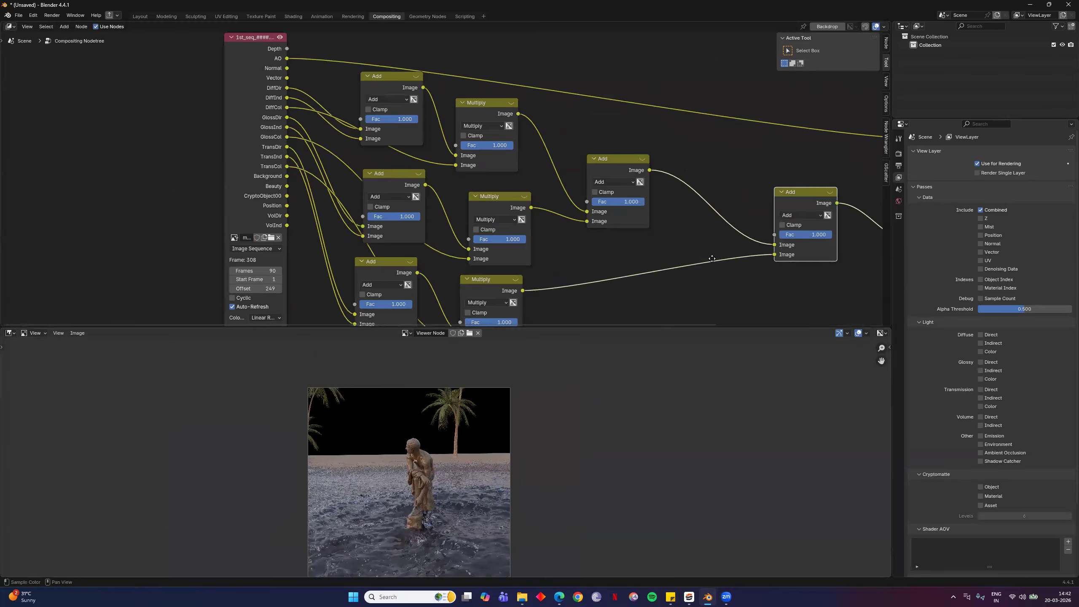
scroll(587, 250, "up", 1)
Reposition the final Add node and insert a duplicate of it on its link to the Viewer
middle_click_drag(633, 192, 620, 153)
middle_click_drag(574, 206, 537, 157)
middle_click_drag(712, 111, 571, 156)
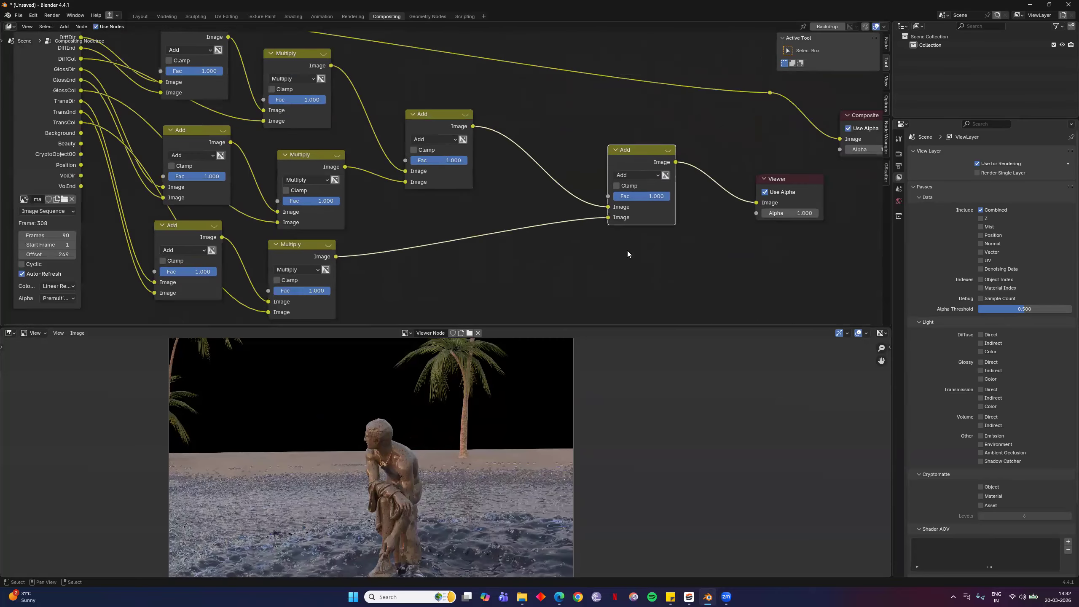
key("g")
left_click(637, 270)
key("shift+d")
left_click(744, 273)
middle_click_drag(357, 254, 427, 212)
middle_click_drag(145, 146, 132, 189)
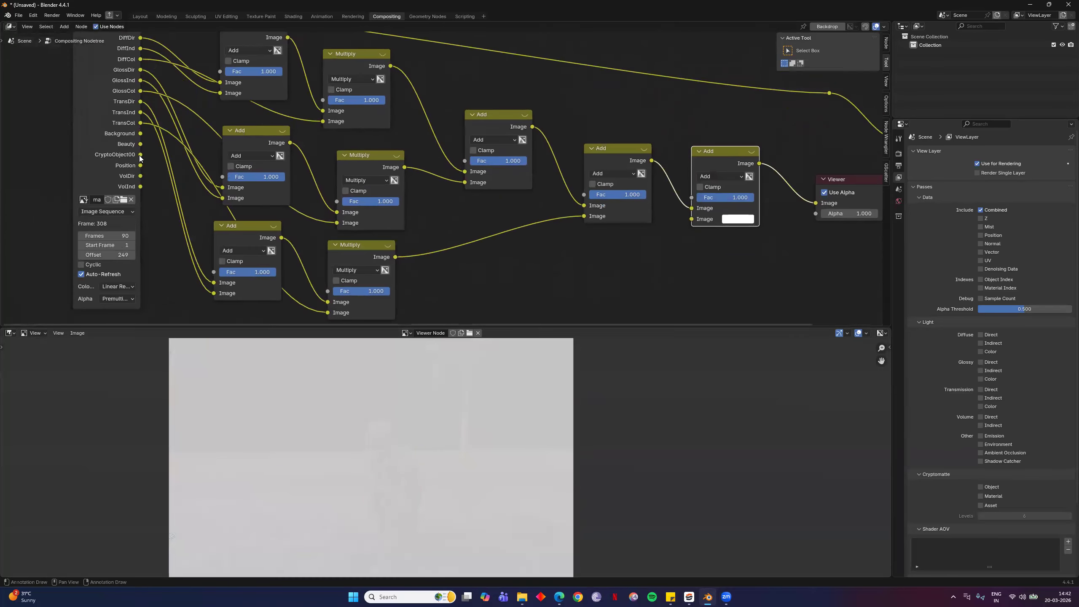
Connect the Background pass to the second image input of the last Add node and move the Viewer node farther away
left_click_drag(141, 134, 692, 219)
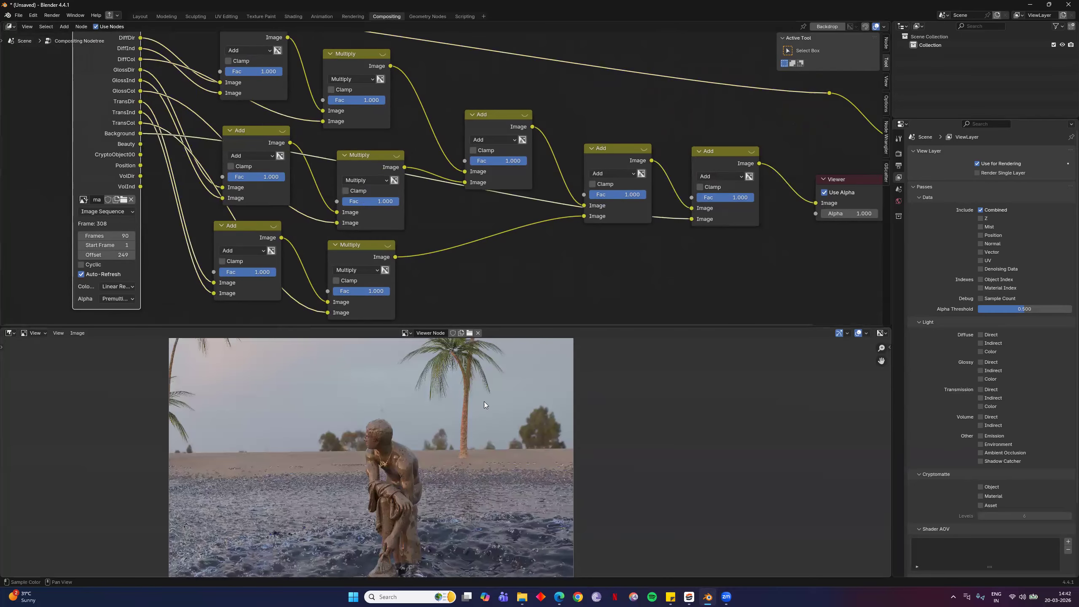
middle_click_drag(736, 256, 494, 273)
left_click_drag(595, 218, 742, 260)
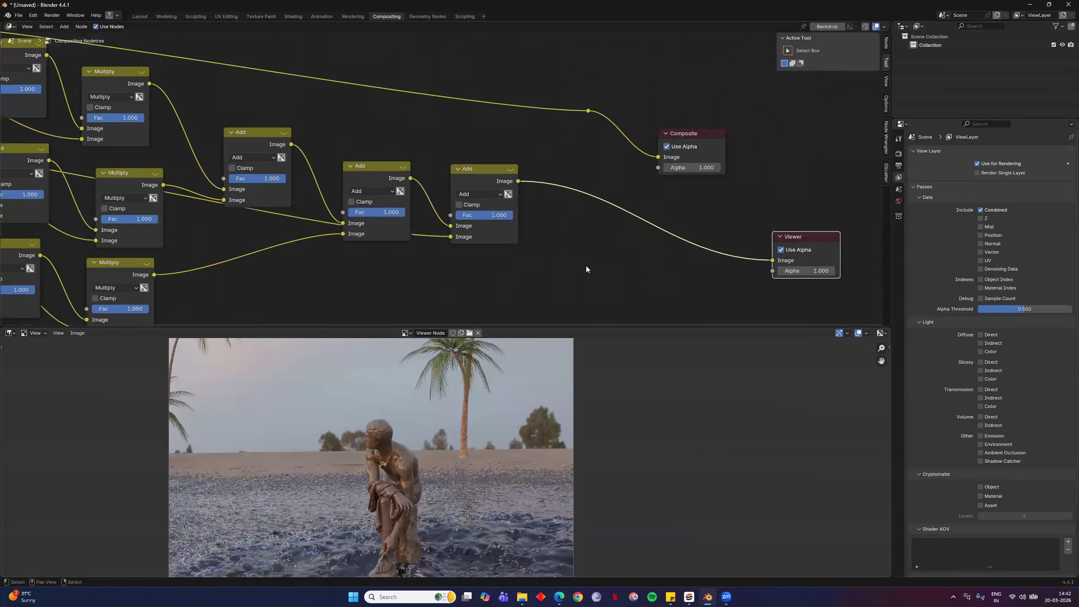
Duplicate the last Add node and insert the copy between it and the Viewer node
middle_click_drag(521, 170, 574, 164)
left_click(529, 168)
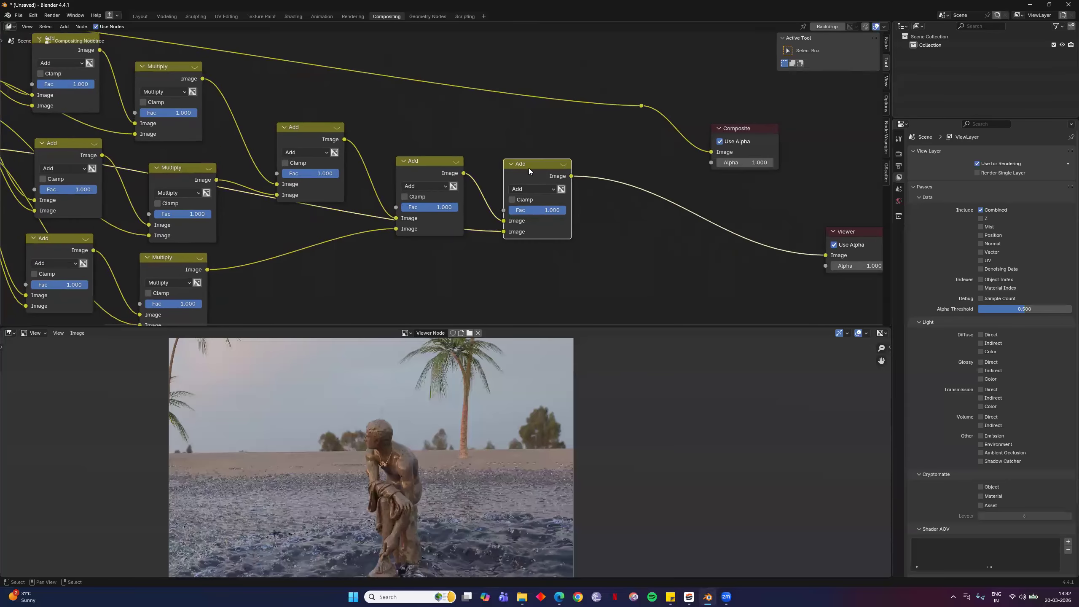
key("shift+d")
left_click(713, 195)
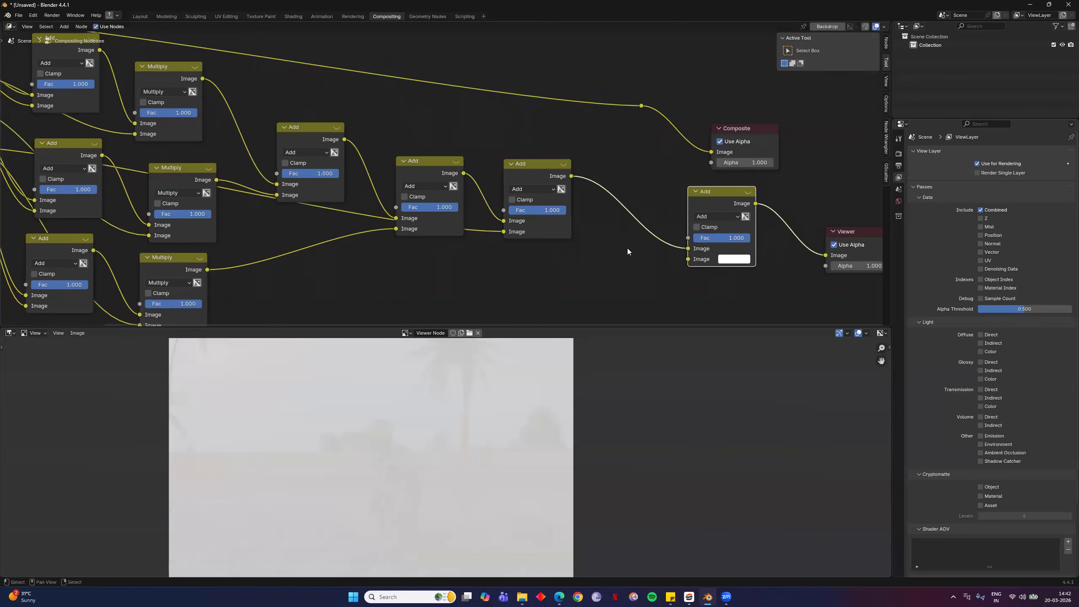
Preview the image sequence's Beauty pass through the Viewer node
scroll(627, 248, "down", 3)
scroll(381, 198, "down", 1)
middle_click_drag(206, 136, 313, 149)
scroll(219, 166, "up", 4)
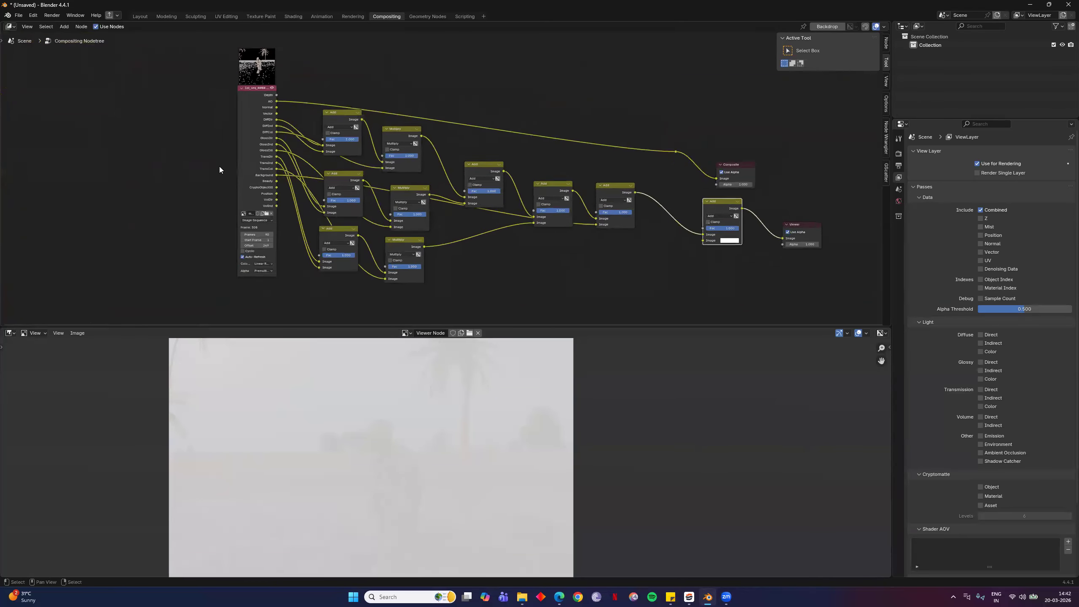
middle_click_drag(331, 198, 447, 215)
scroll(303, 209, "up", 5)
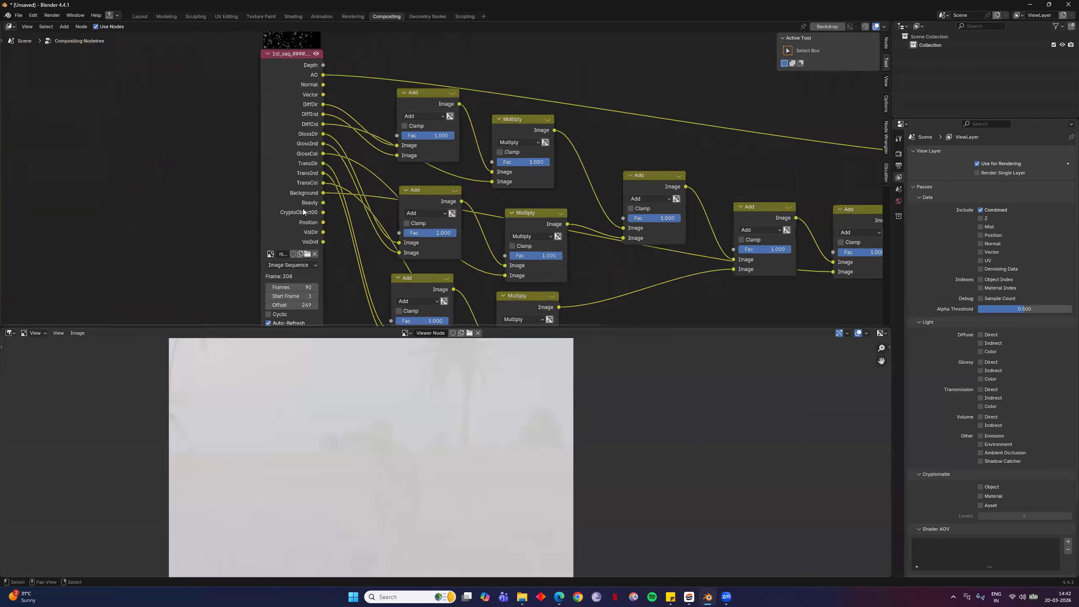
left_click(303, 208, "ctrl+shift")
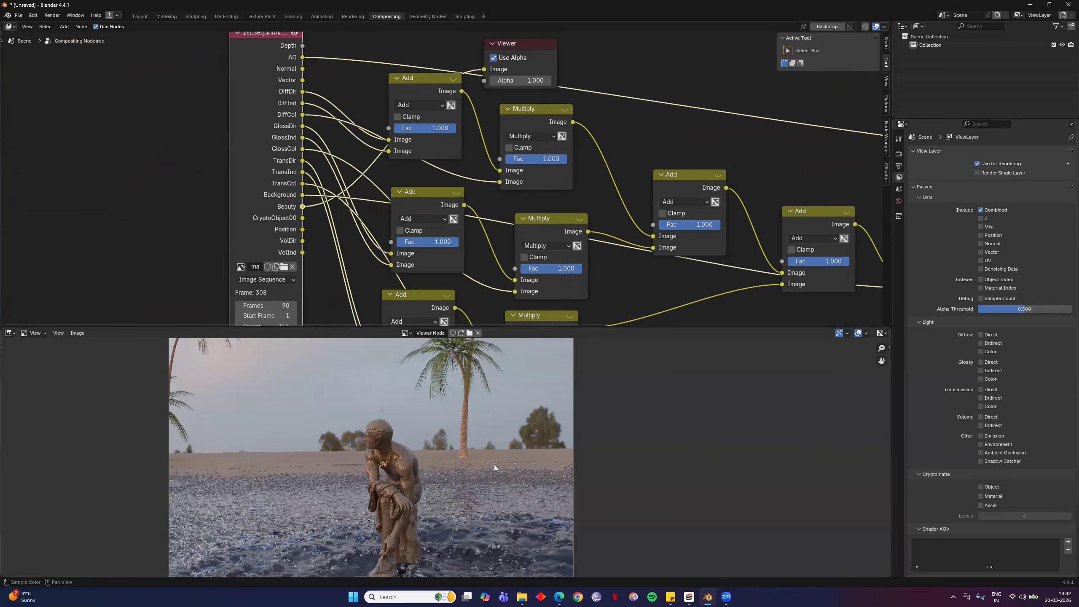
Preview the rebuilt output of the Add node that mixes in the Background and compare it with the Beauty pass
middle_click_drag(736, 162, 456, 179)
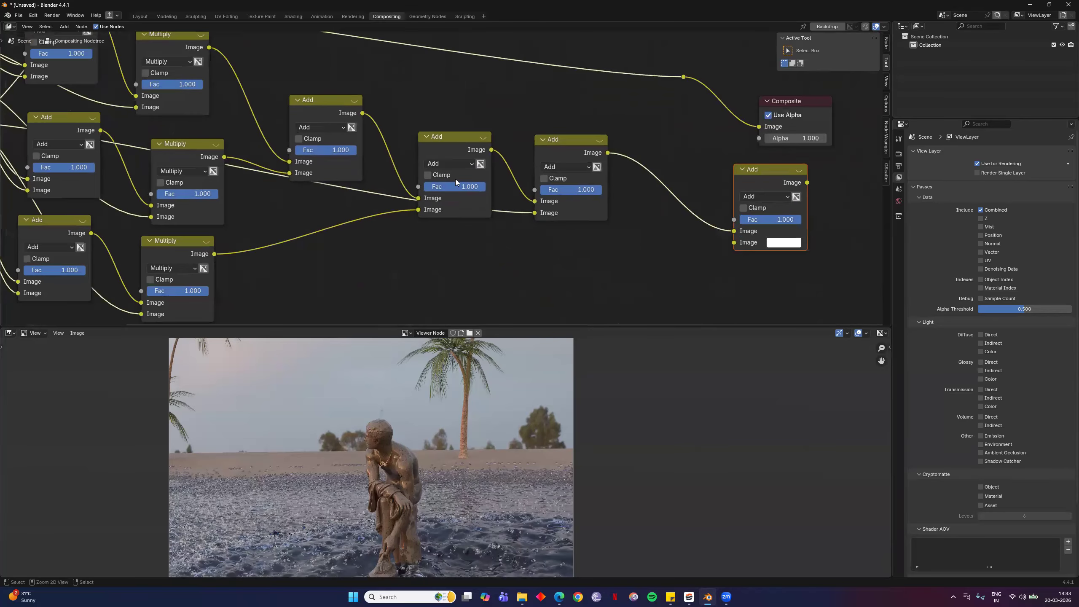
left_click(557, 176, "ctrl+shift")
middle_click_drag(325, 161, 564, 234)
left_click(183, 204, "ctrl+shift")
middle_click_drag(677, 156, 493, 182)
left_click(493, 182, "ctrl+shift")
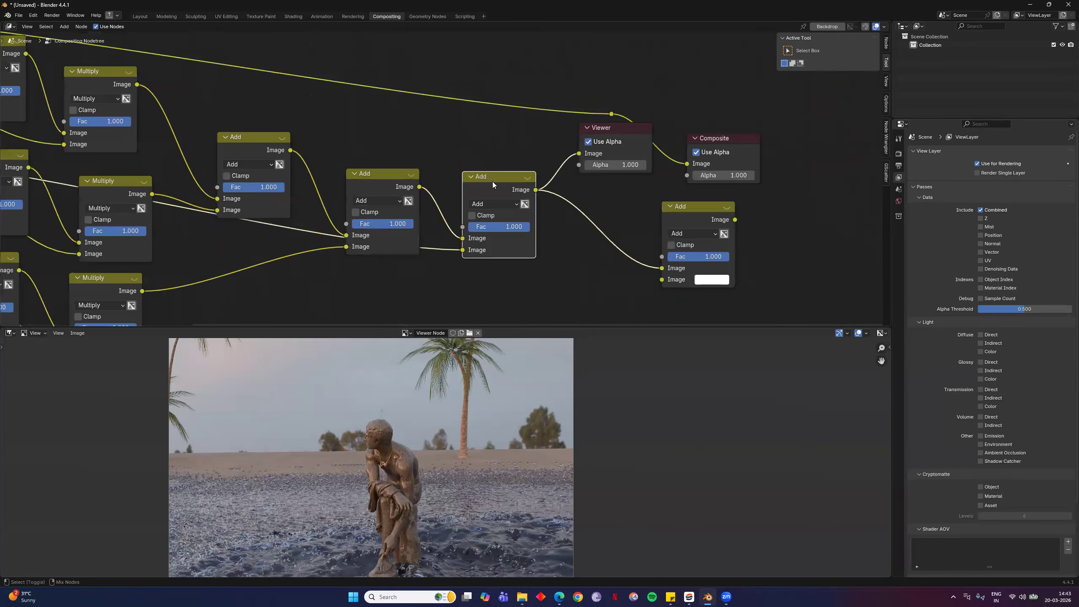
middle_click_drag(583, 171, 800, 206)
scroll(529, 164, "down", 2)
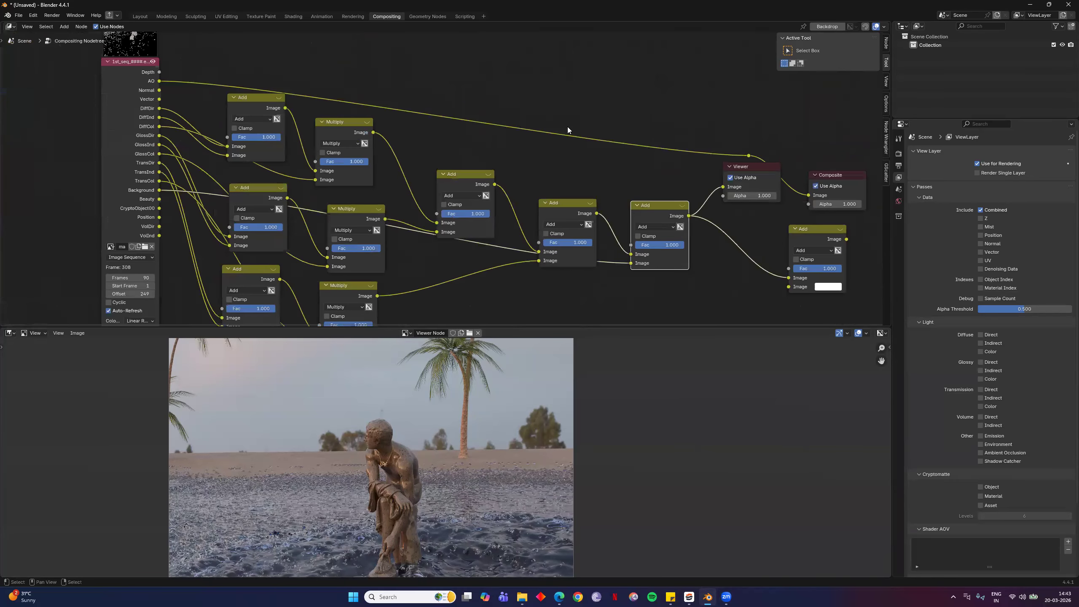
Send the duplicated Add node's output to the Viewer and change its blend mode to Multiply
middle_click_drag(723, 223, 489, 194)
middle_click_drag(552, 208, 605, 192)
scroll(588, 187, "down", 2)
left_click(590, 190, "ctrl+shift")
left_click(591, 206)
left_click(589, 242)
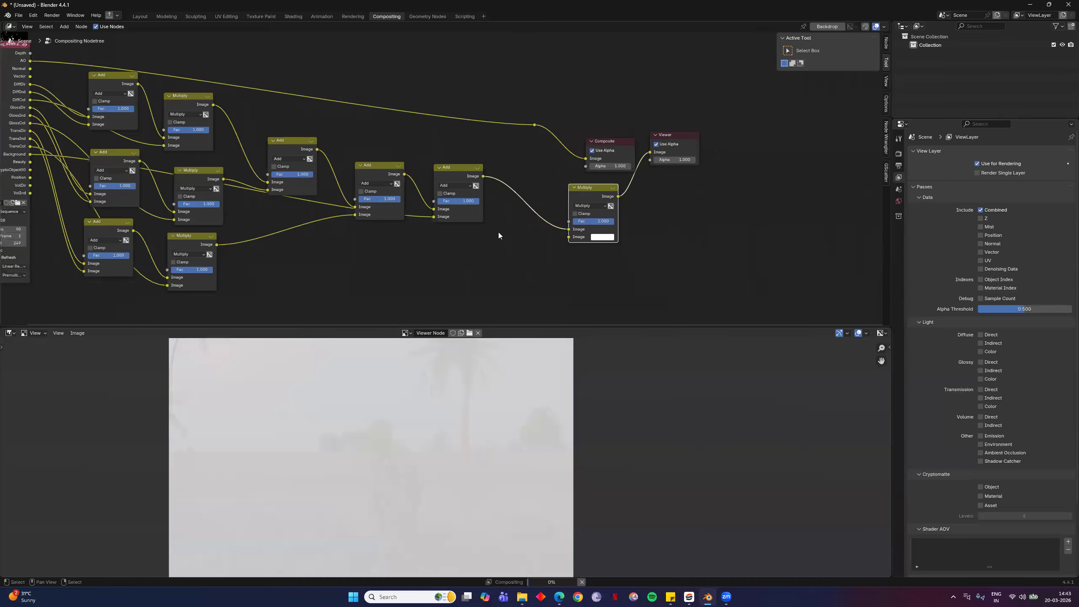
Connect the AO pass to the second image input of the final Multiply node
scroll(200, 106, "down", 7)
scroll(219, 114, "up", 2)
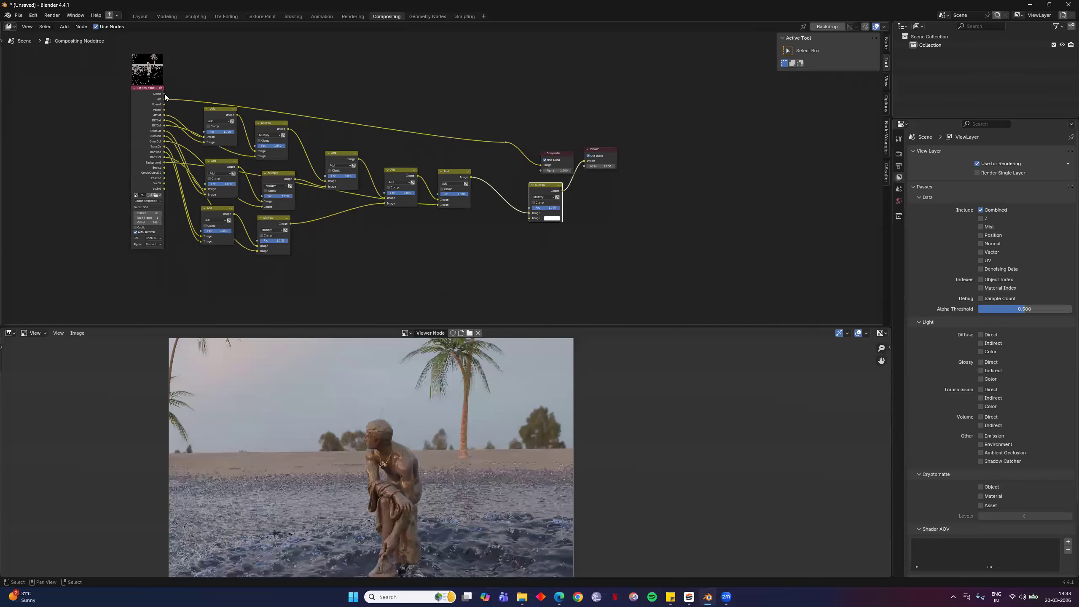
left_click_drag(164, 99, 582, 257)
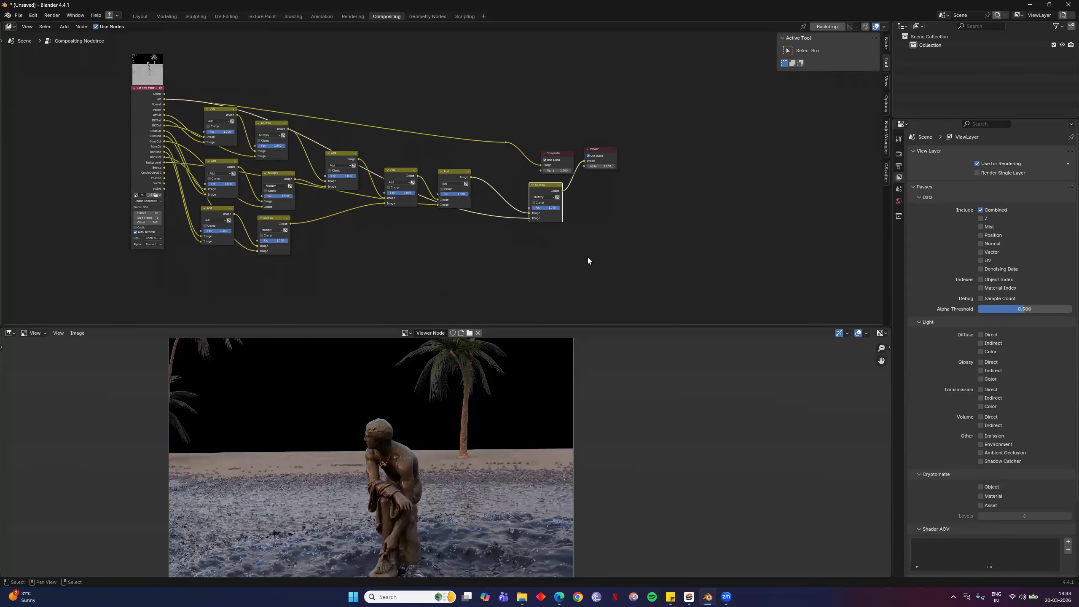
Reconnect the last Add node directly to the Viewer and delete the AO Multiply node
scroll(317, 136, "up", 3)
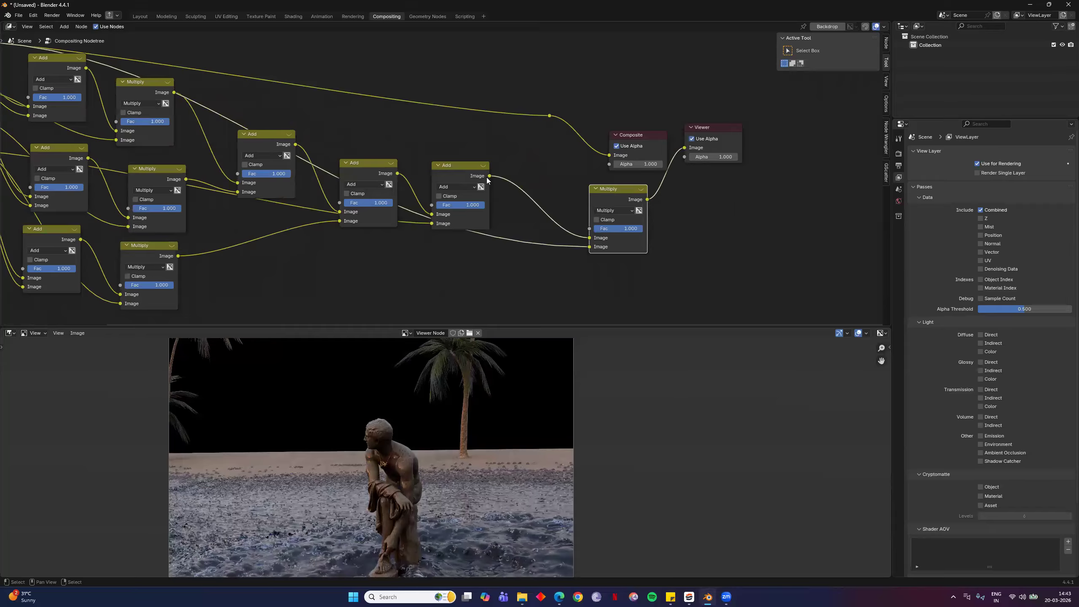
left_click_drag(489, 177, 683, 153)
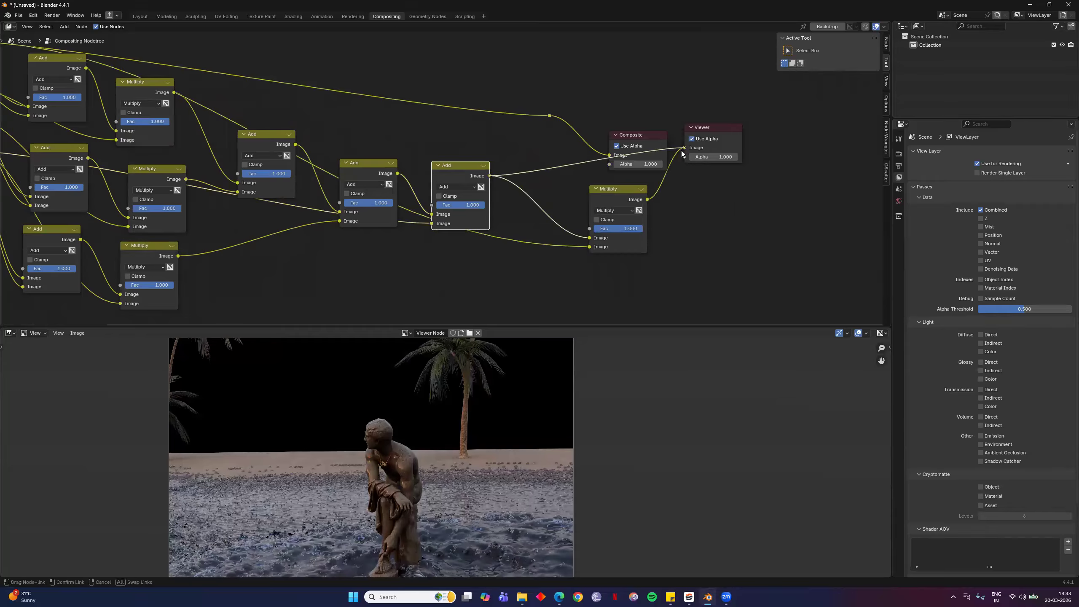
left_click(605, 194)
key("x")
middle_click_drag(533, 248, 676, 239)
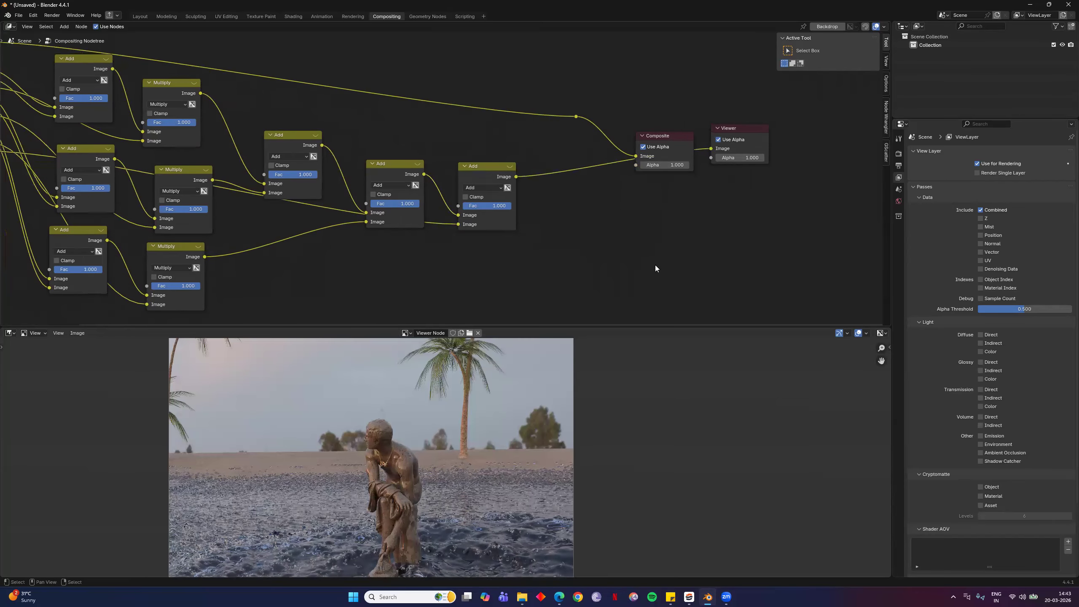
Move the image sequence node away from the mix nodes and shift the Composite and Viewer nodes upward
scroll(554, 229, "down", 4)
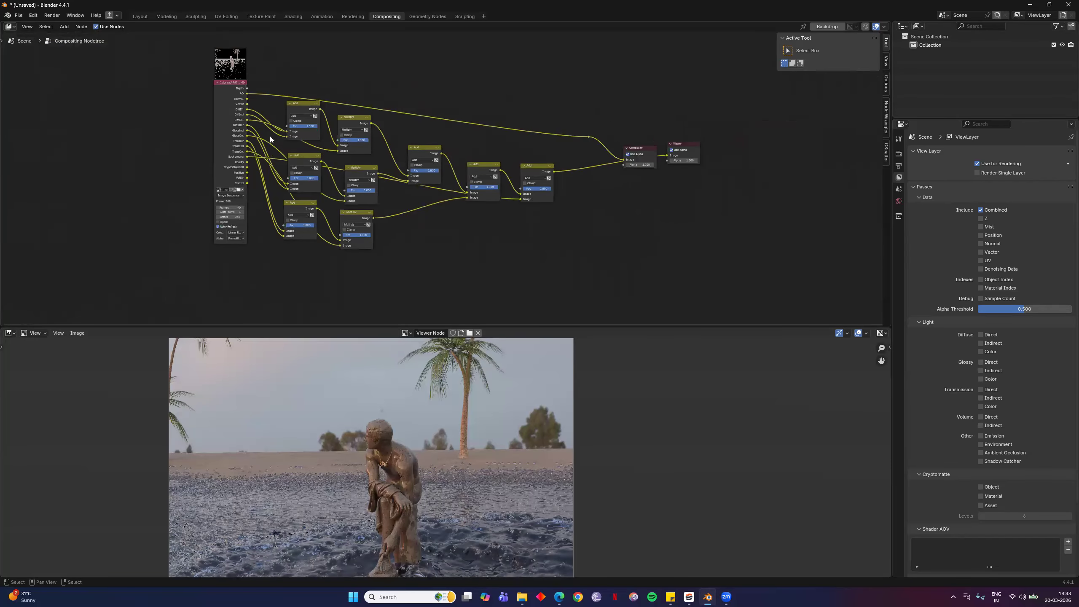
left_click_drag(157, 124, 112, 95)
left_click_drag(748, 101, 591, 230)
left_click_drag(641, 152, 650, 73)
Space out the Add–Multiply pairs by moving the diffuse pair up and the transmission pair down
scroll(446, 218, "up", 3)
middle_click_drag(424, 239, 627, 316)
scroll(190, 233, "up", 1)
scroll(161, 219, "up", 5)
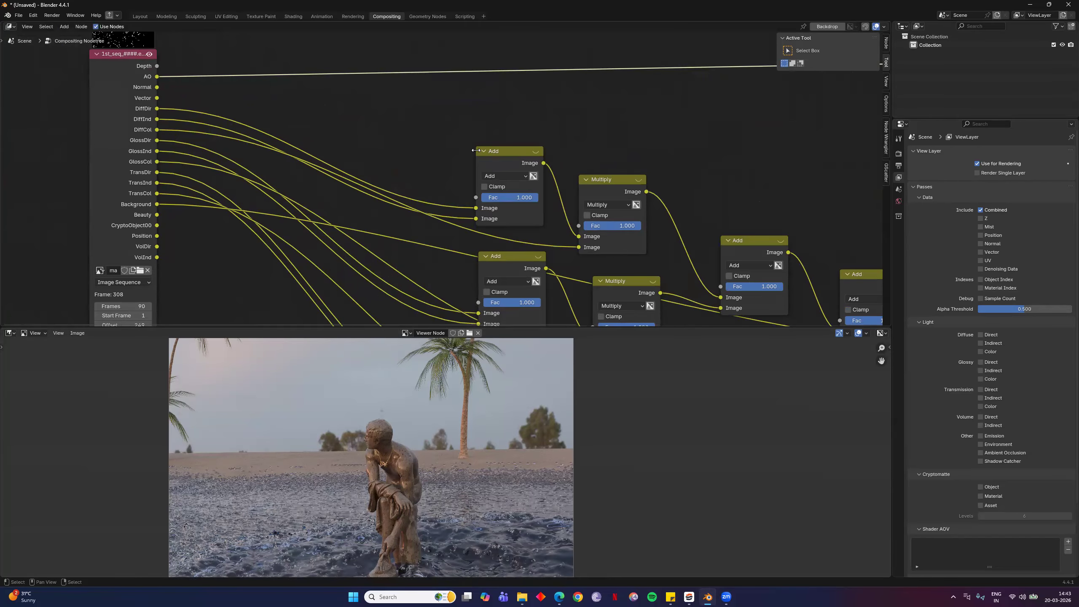
scroll(452, 151, "up", 3)
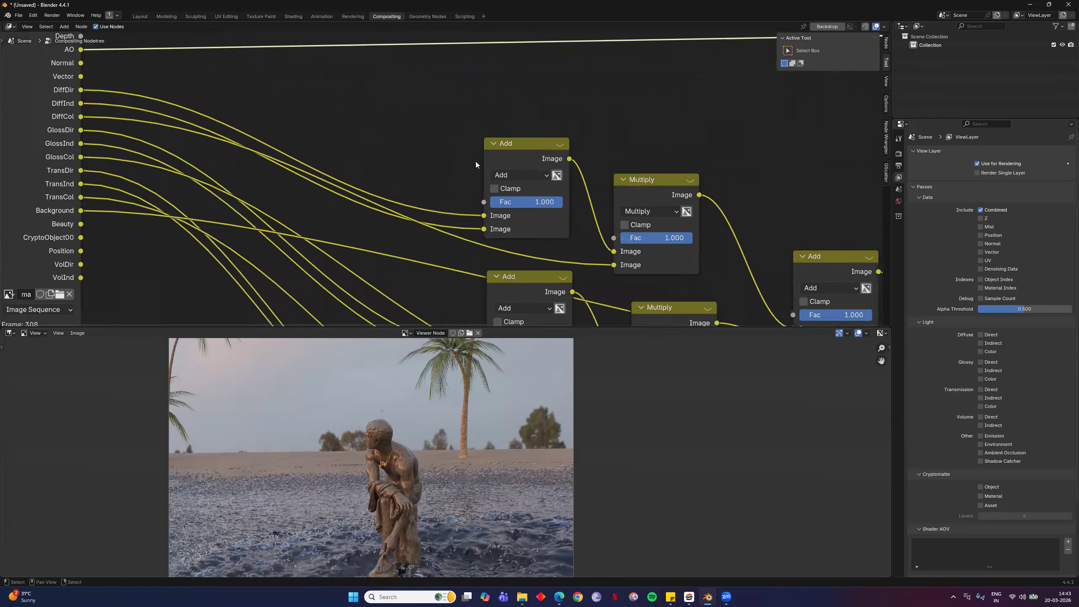
scroll(495, 139, "down", 3)
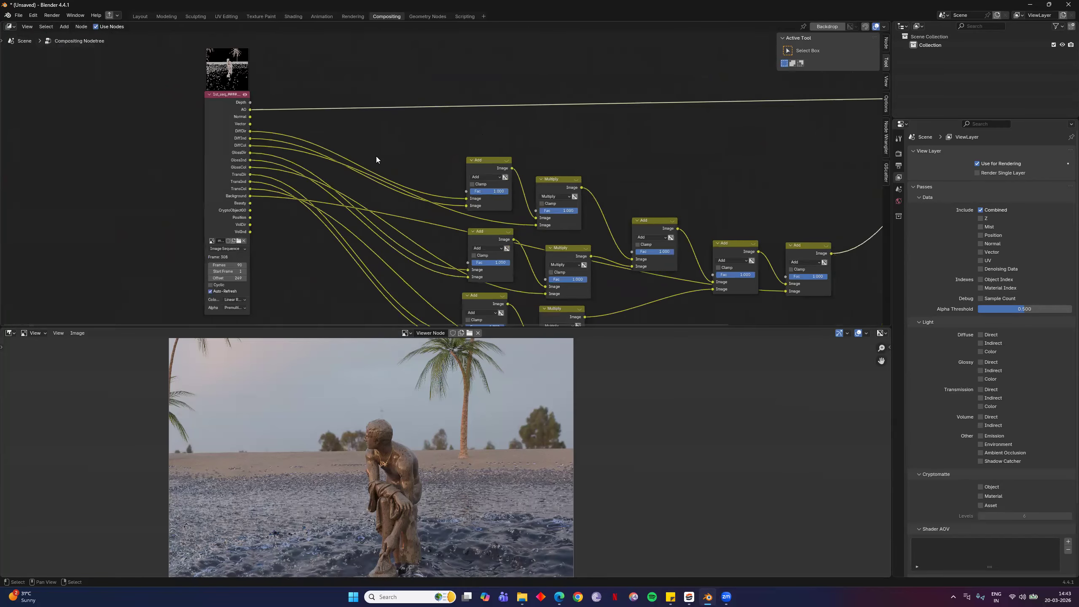
scroll(400, 129, "down", 1)
middle_click_drag(436, 88, 362, 66)
scroll(434, 171, "up", 4)
left_click_drag(346, 92, 519, 161)
key("g")
left_click(537, 192)
middle_click_drag(475, 245, 514, 139)
left_click_drag(382, 178, 513, 251)
left_click(465, 323)
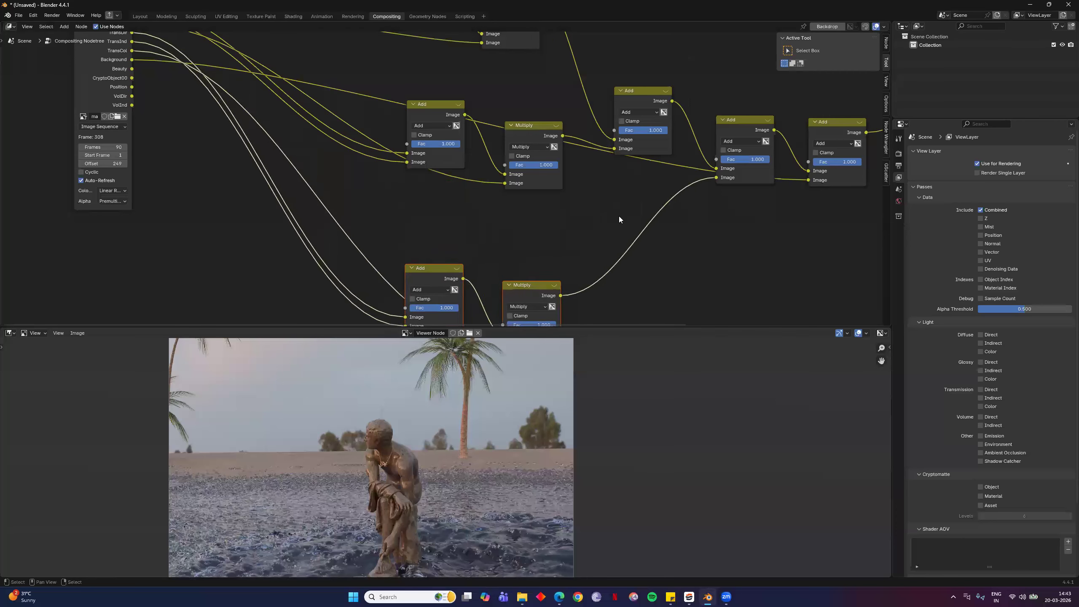
Reposition the three chained Add nodes into an evenly spaced row ahead of the output nodes
scroll(619, 216, "down", 3)
scroll(521, 195, "down", 4)
middle_click_drag(586, 250, 581, 282)
middle_click_drag(541, 214, 531, 266)
left_click_drag(545, 214, 557, 195)
left_click_drag(598, 231, 609, 200)
left_click_drag(658, 232, 680, 200)
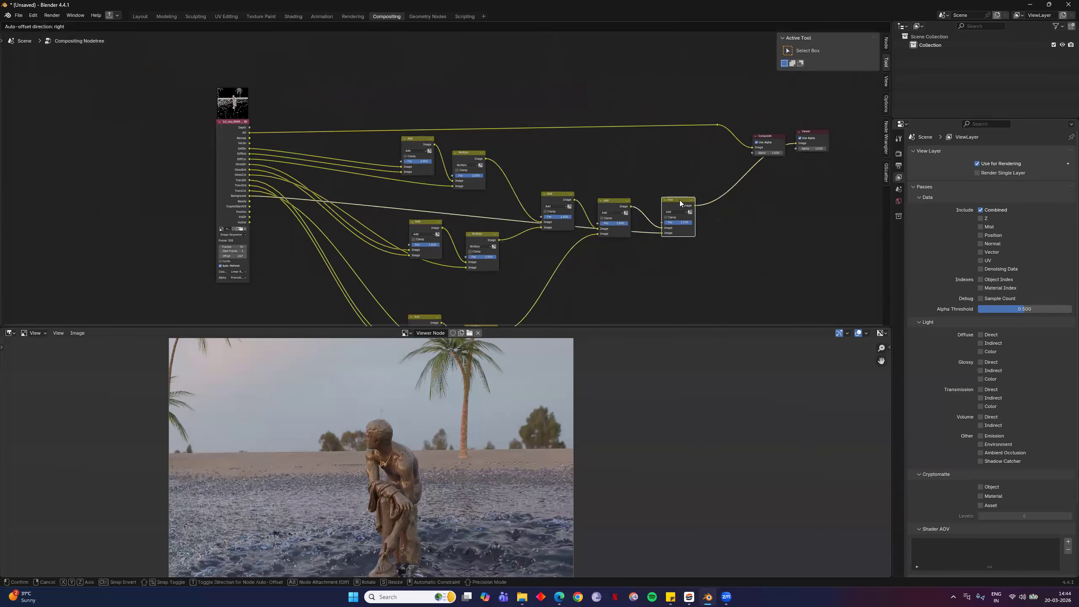
Enclose the diffuse Add and Multiply nodes in a frame
scroll(452, 208, "up", 3)
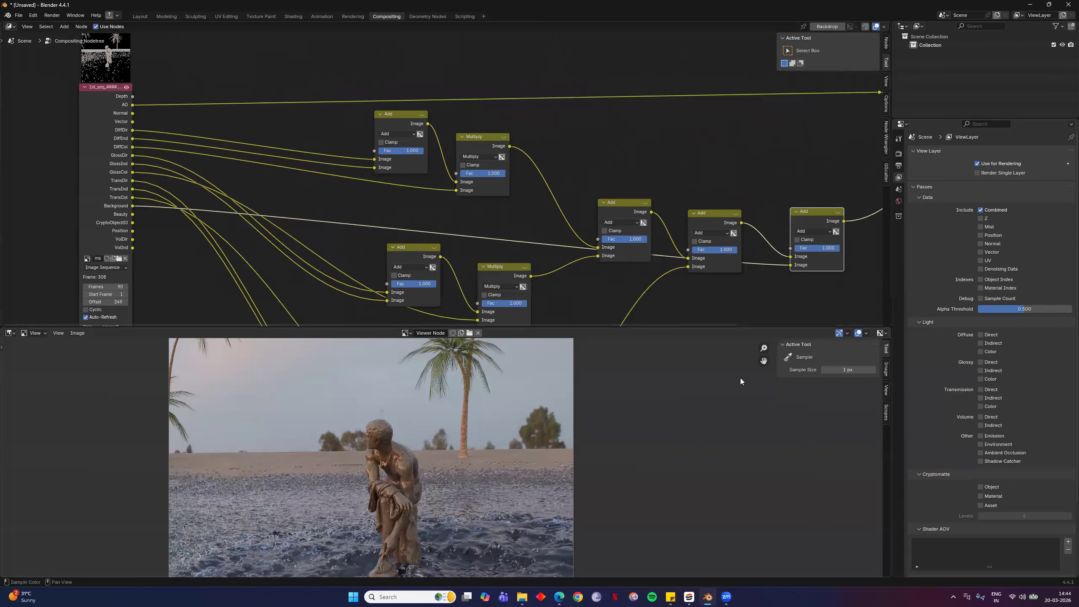
middle_click_drag(564, 229, 646, 285)
left_click_drag(619, 163, 424, 266)
scroll(579, 246, "down", 2)
key("ctrl+j")
left_click_drag(560, 178, 561, 182)
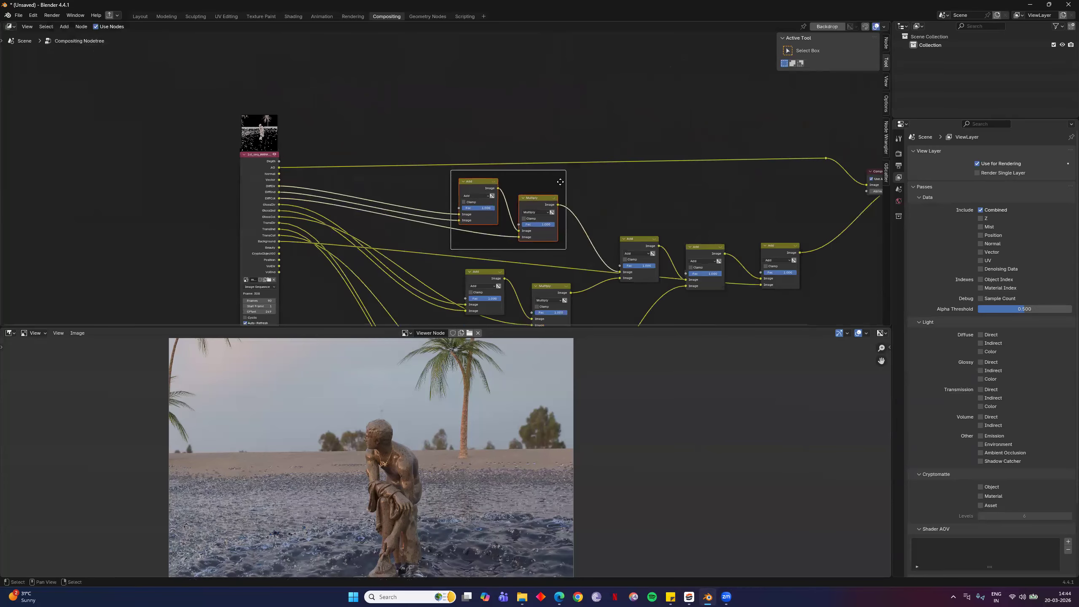
Label the frame around the DiffDir, DiffInd and DiffCol mix nodes "Diffuse"
scroll(531, 185, "up", 6)
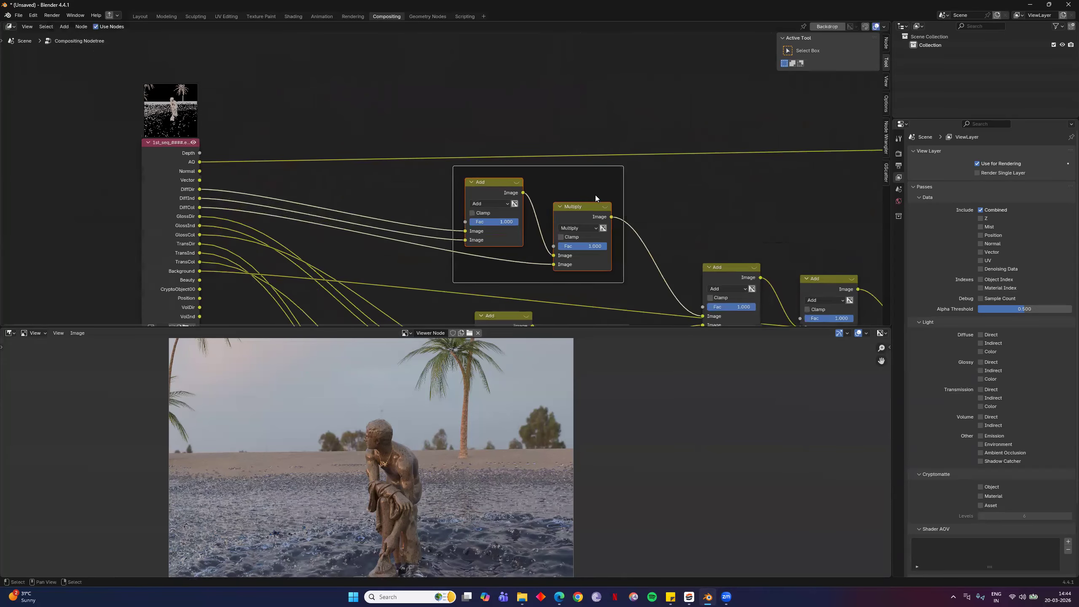
scroll(471, 163, "up", 4)
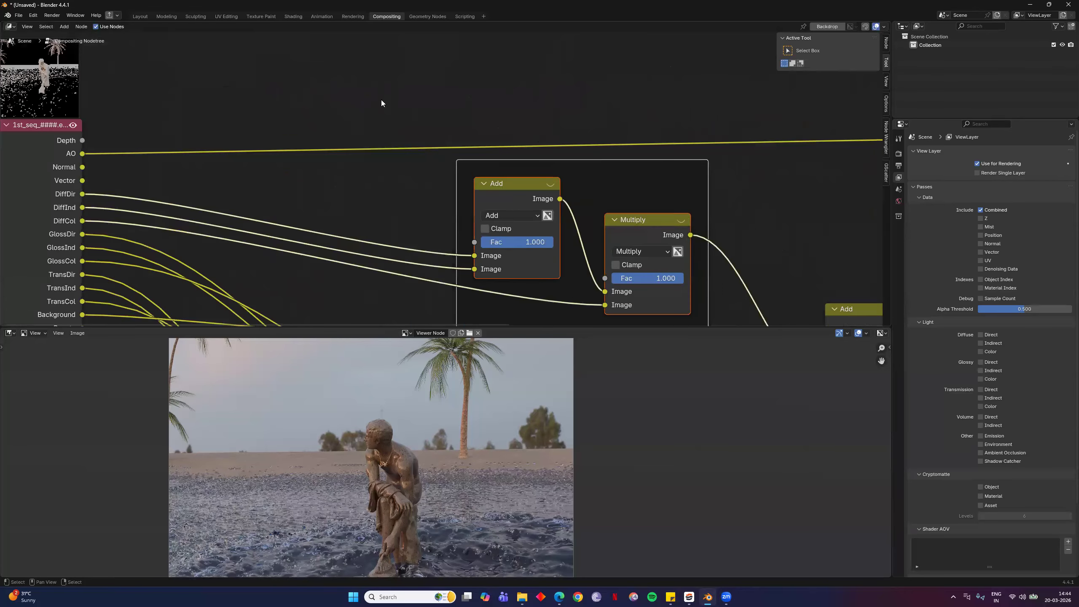
middle_click_drag(452, 170, 375, 110)
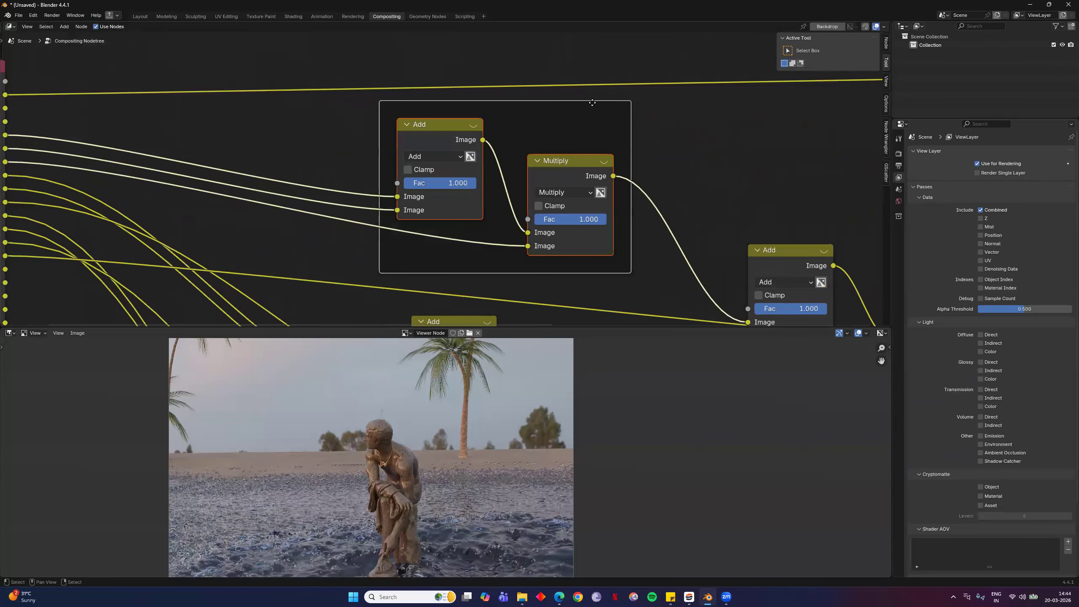
left_click(886, 43)
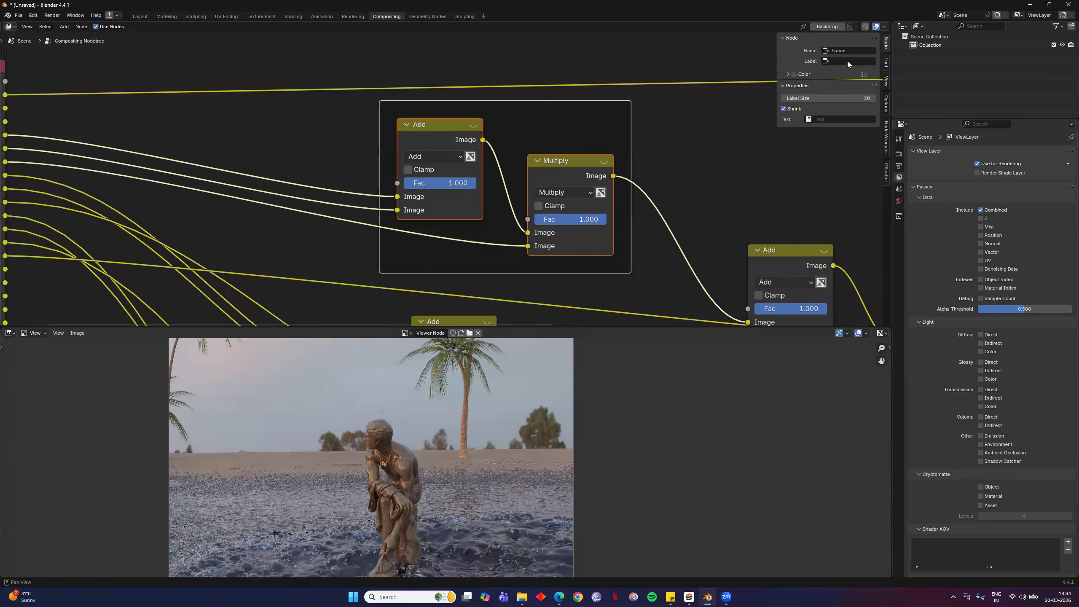
left_click(841, 61)
type("Diffuse")
key("Return")
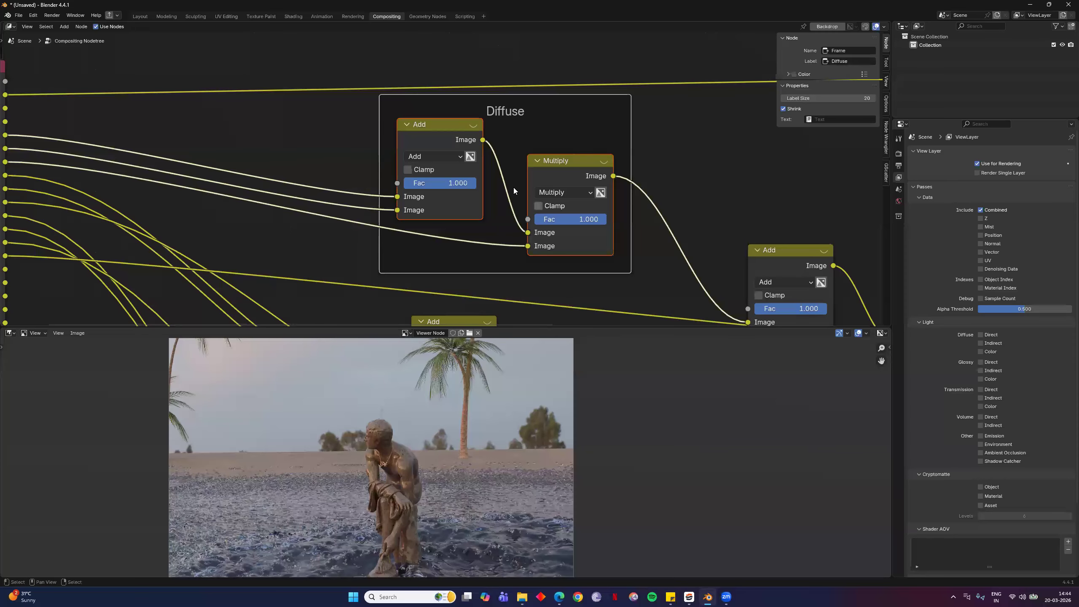
Enclose the glossy Add and Multiply nodes in a frame labelled "Glossy"
scroll(514, 188, "down", 3)
middle_click_drag(370, 236, 311, 109)
left_click_drag(339, 118, 470, 161)
key("ctrl+j")
left_click(852, 62)
type("Glos")
key("Return")
Enclose the transmission Add and Multiply nodes in a frame
left_click_drag(520, 230, 388, 295)
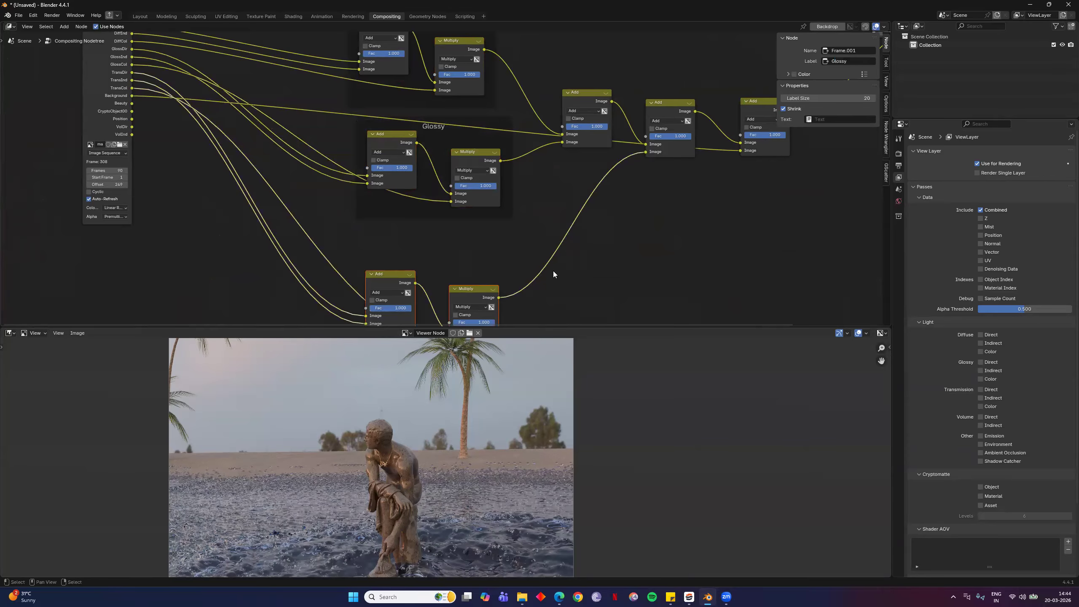
middle_click_drag(490, 253, 514, 186)
left_click_drag(524, 178, 402, 257)
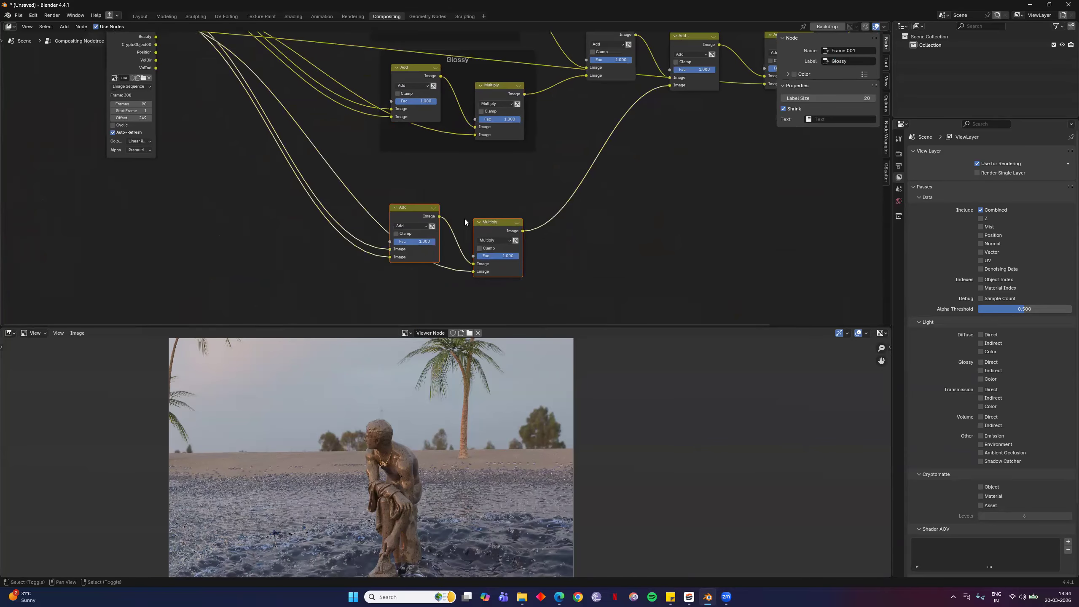
key("ctrl+j")
scroll(639, 169, "up", 2)
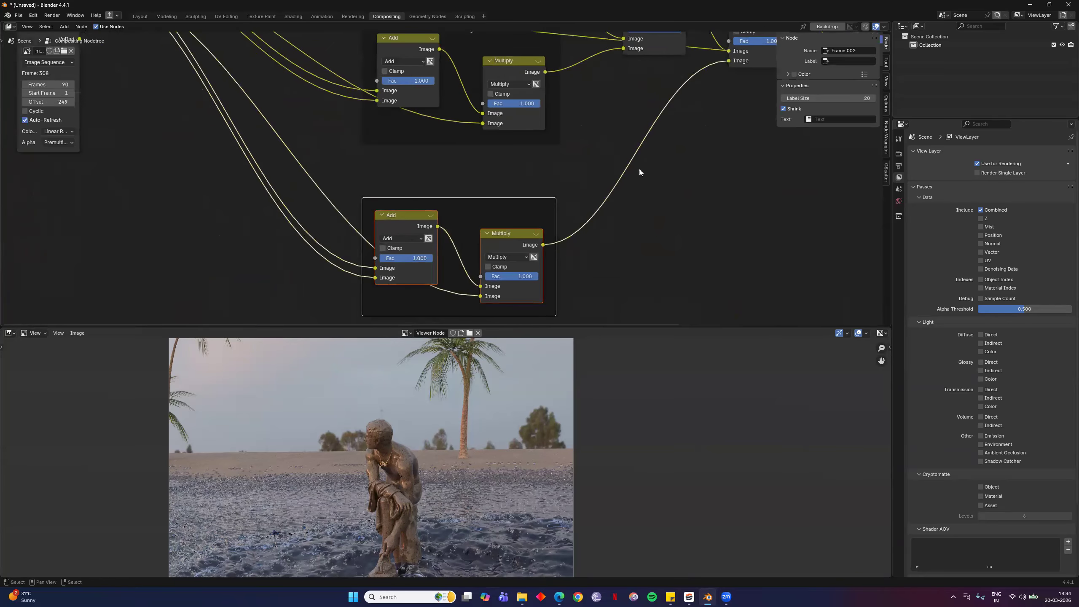
Label the transmission frame "TRansmissive"
middle_click_drag(497, 212, 496, 288)
left_click(841, 60)
type("TRansmis")
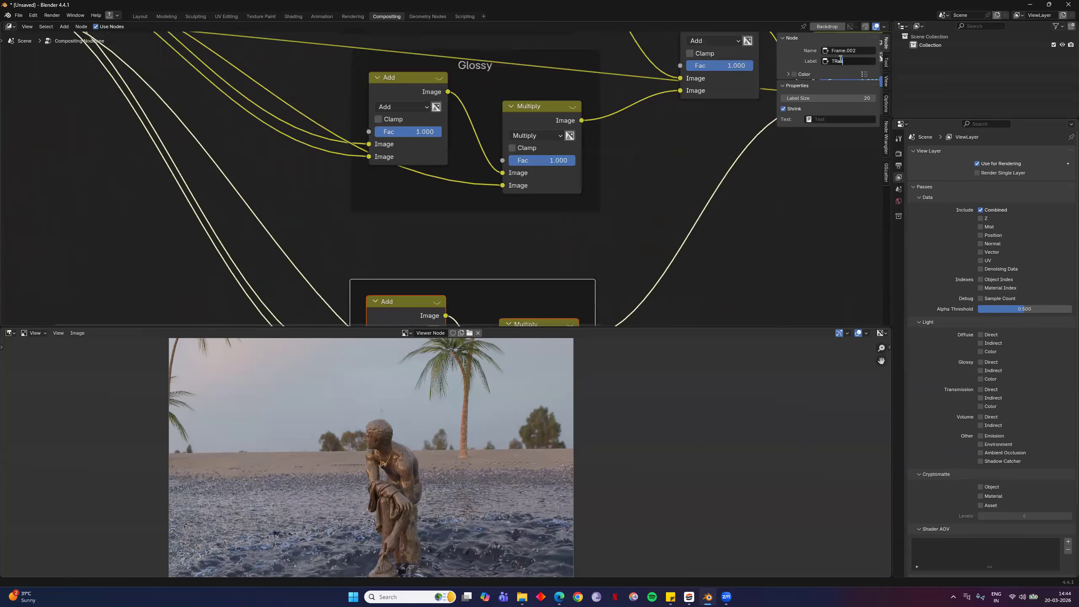
type("sive")
key("Return")
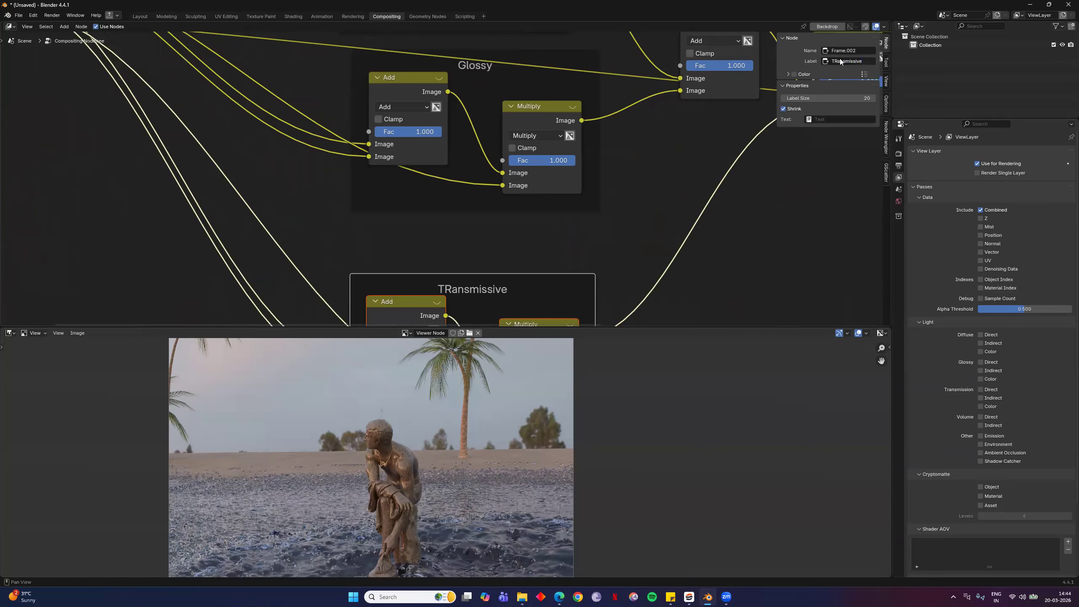
middle_click_drag(584, 141, 587, 143)
scroll(599, 199, "down", 4)
scroll(571, 196, "up", 2)
middle_click_drag(571, 195, 558, 232)
scroll(534, 201, "up", 3)
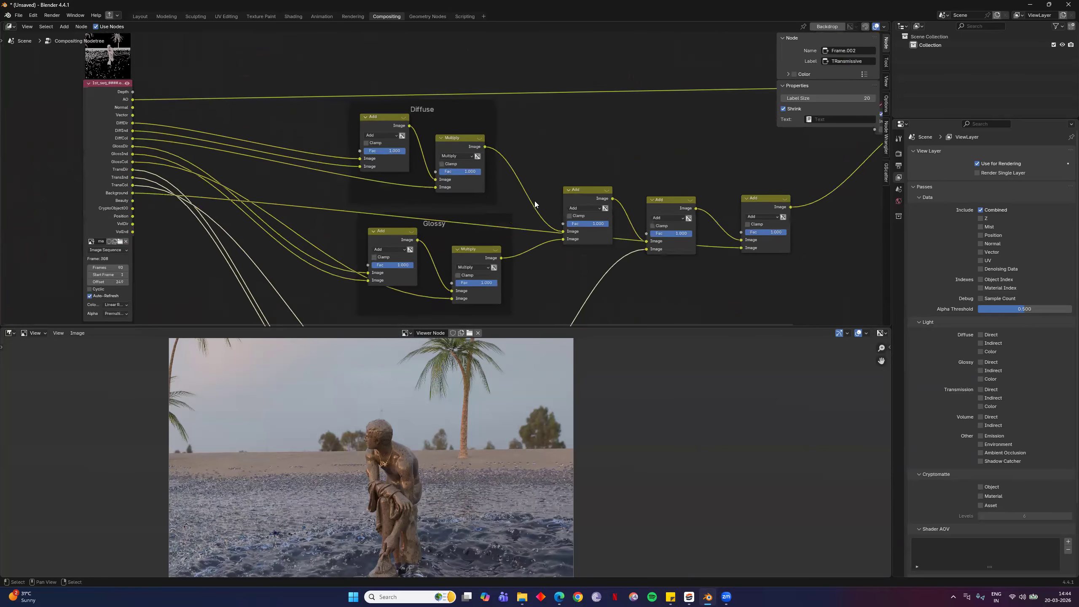
Preview the outputs of the Multiply and Add nodes inside the Diffuse frame
scroll(455, 195, "down", 3)
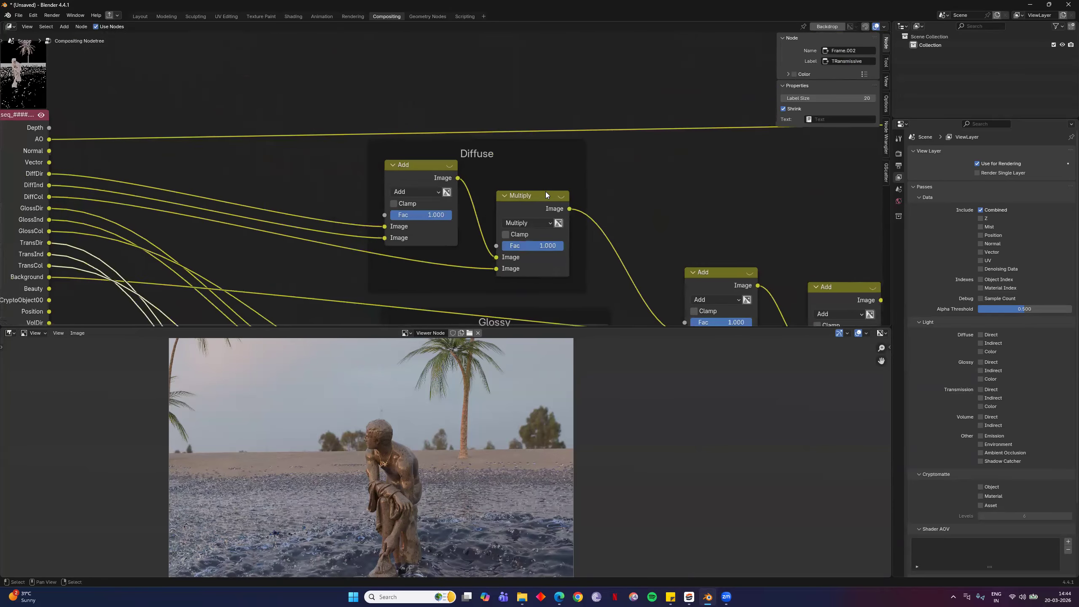
scroll(436, 167, "up", 4)
left_click_drag(436, 166, 431, 154)
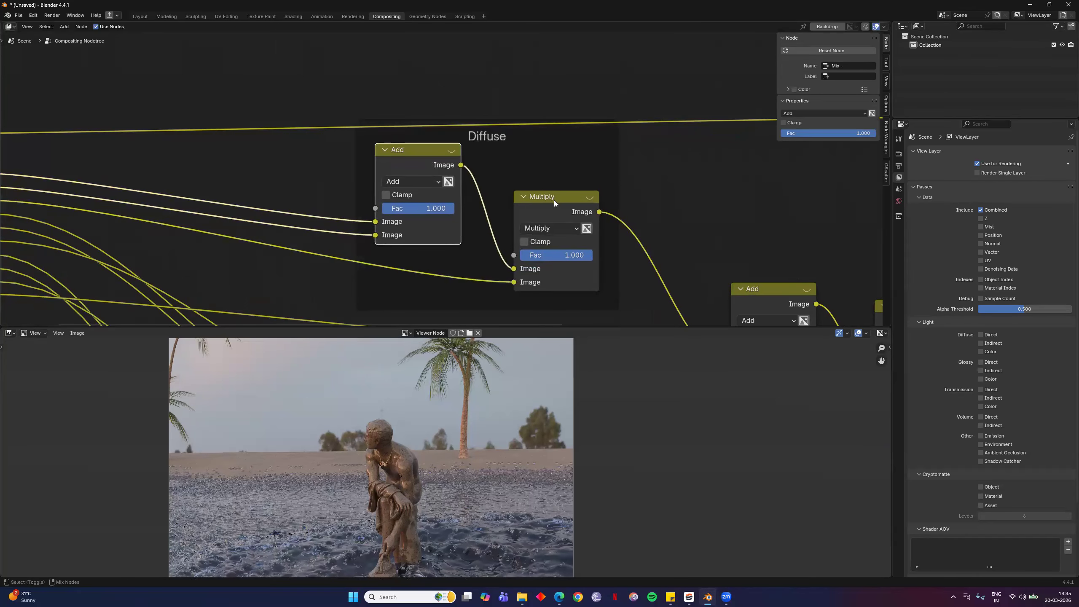
left_click(554, 200, "ctrl+shift")
left_click(404, 158, "ctrl+shift")
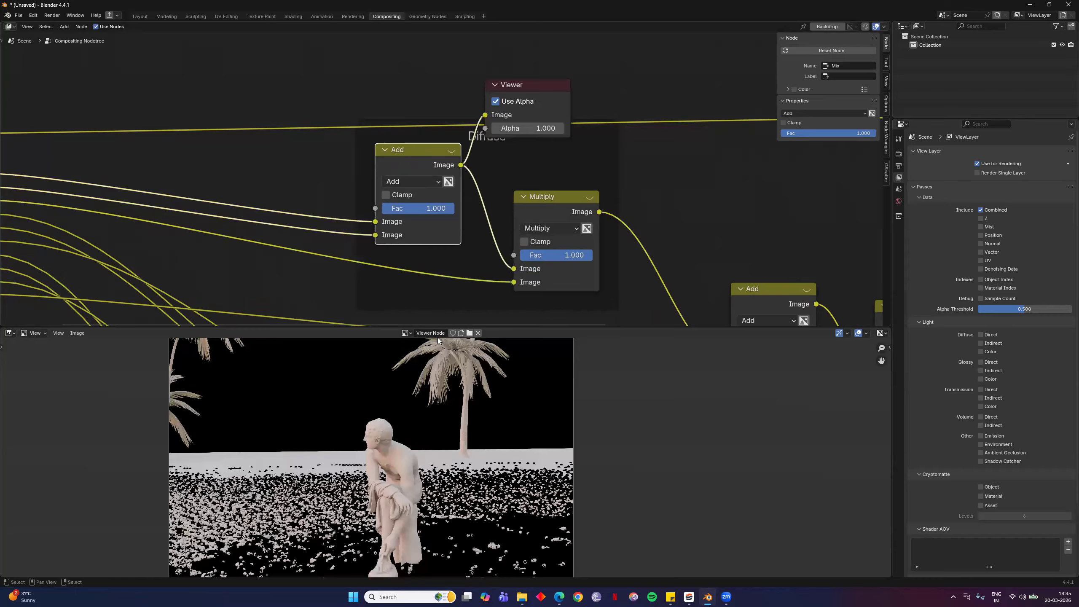
Preview the combined image from the last Add node in the chain and inspect the statue up close
scroll(404, 453, "down", 6)
scroll(511, 405, "up", 6)
middle_click_drag(488, 301, 104, 157)
middle_click_drag(612, 204, 503, 193)
left_click(589, 158, "ctrl+shift")
scroll(467, 451, "up", 5)
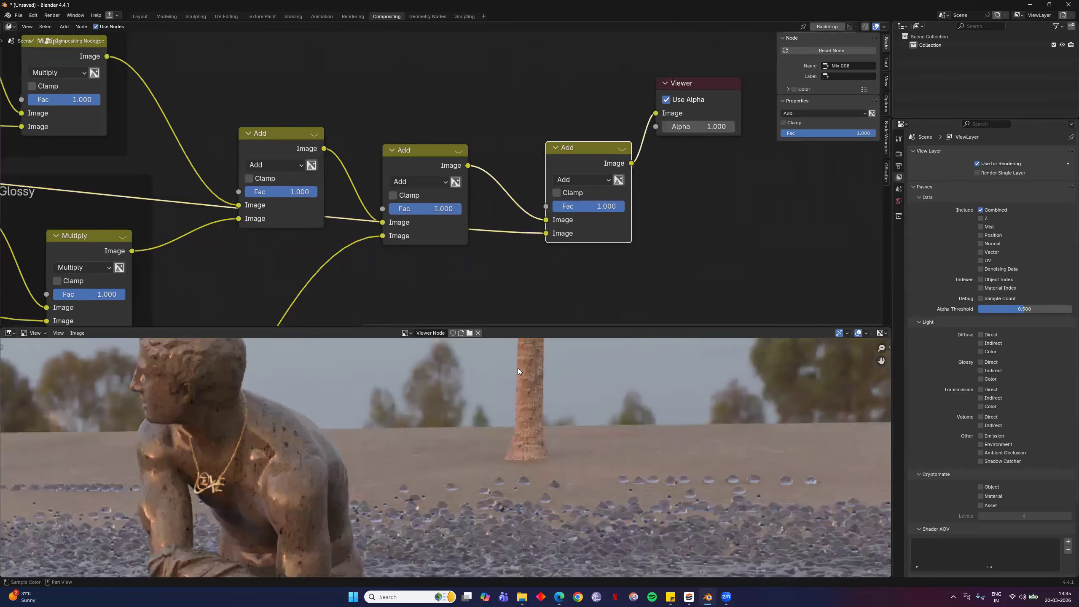
middle_click_drag(314, 553, 508, 560)
middle_click_drag(361, 345, 521, 382)
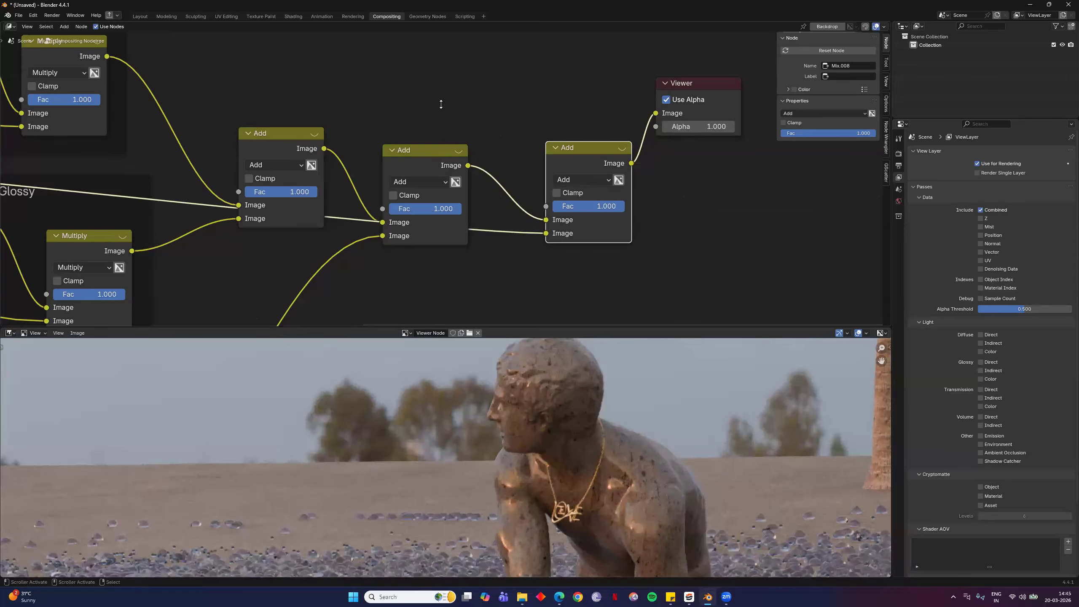
Preview the Add node inside the Diffuse frame and examine the lighting on the statue
middle_click_drag(526, 139, 822, 160)
middle_click_drag(204, 39, 326, 134)
left_click(326, 134, "ctrl+shift")
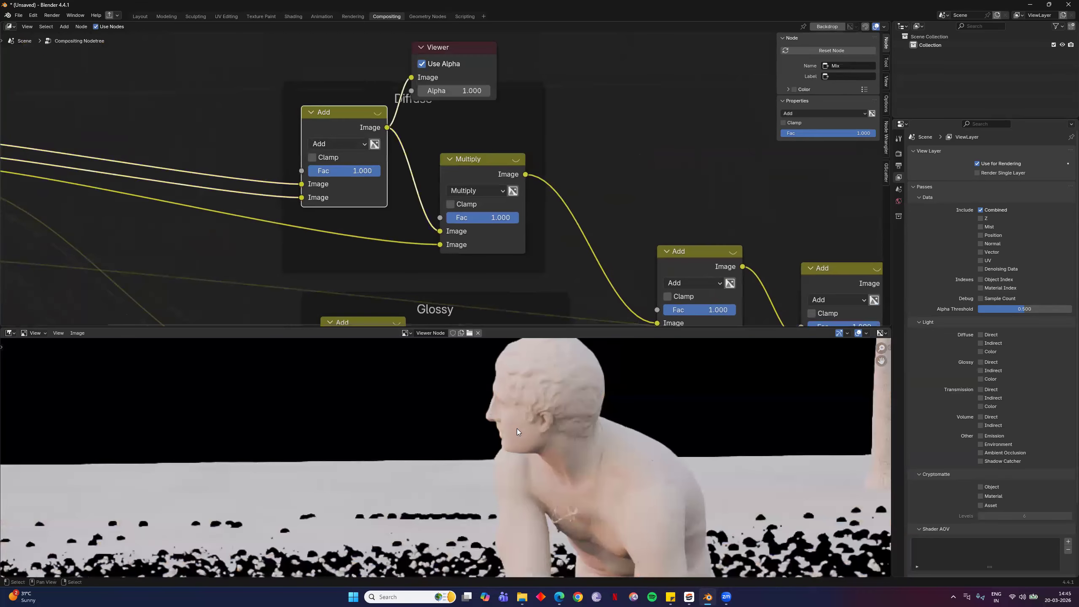
scroll(467, 456, "down", 2)
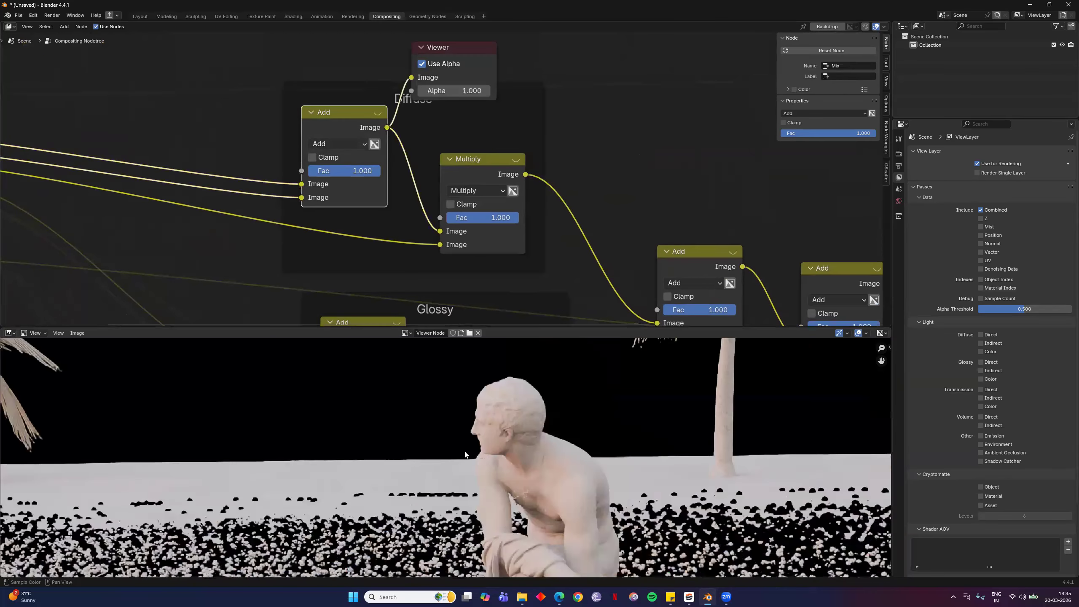
scroll(465, 454, "down", 5)
scroll(493, 501, "up", 3)
scroll(454, 447, "up", 6)
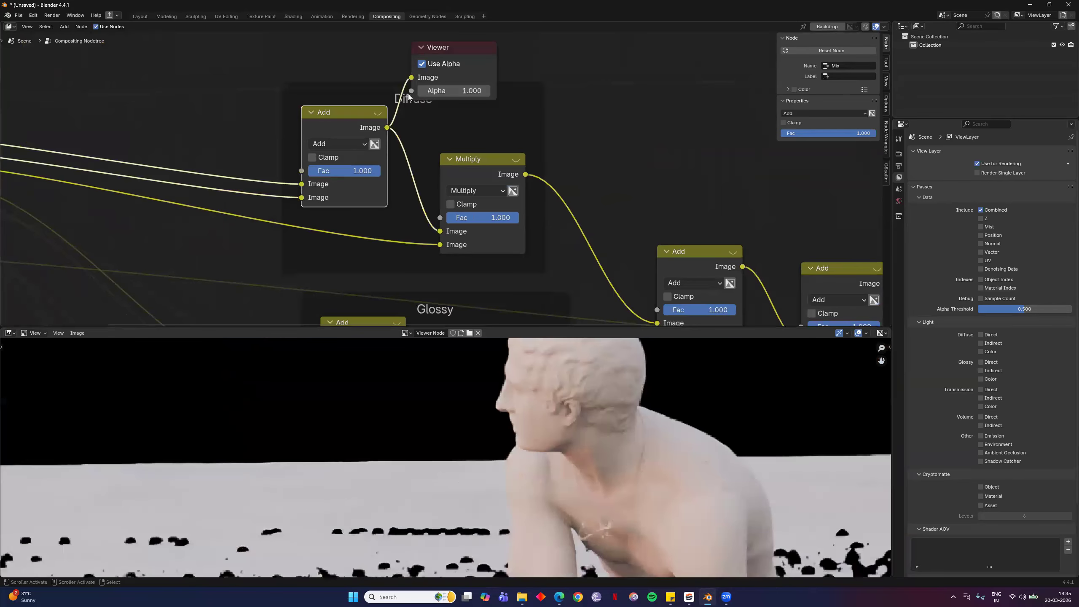
Move the Viewer node aside, then preview the DiffDir pass of the image sequence node and examine the statue
left_click_drag(449, 51, 629, 53)
middle_click_drag(404, 165, 658, 215)
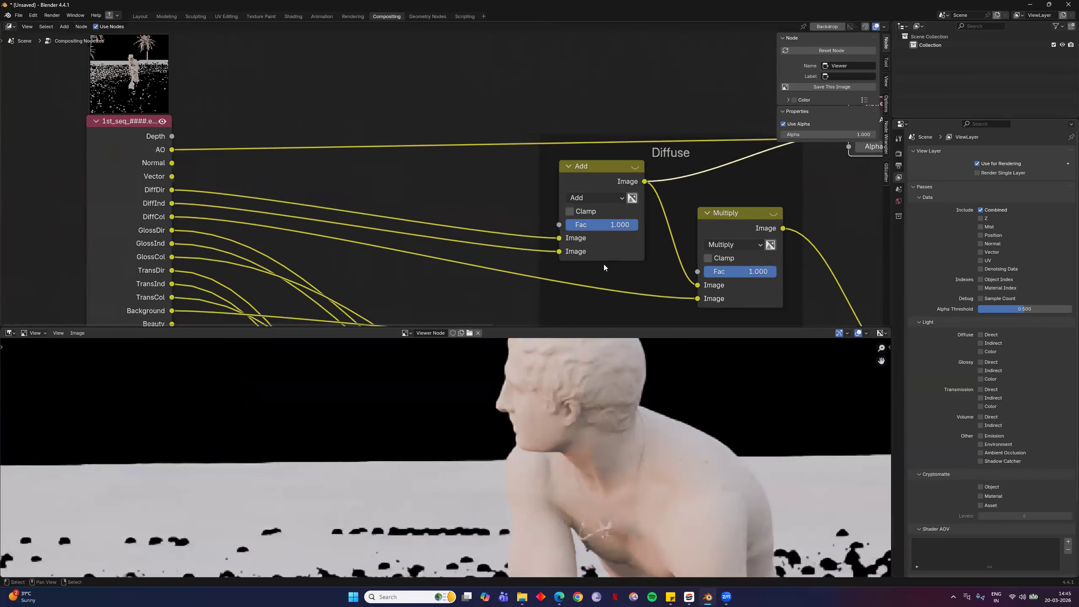
left_click(172, 193, "ctrl+shift")
scroll(540, 460, "down", 6)
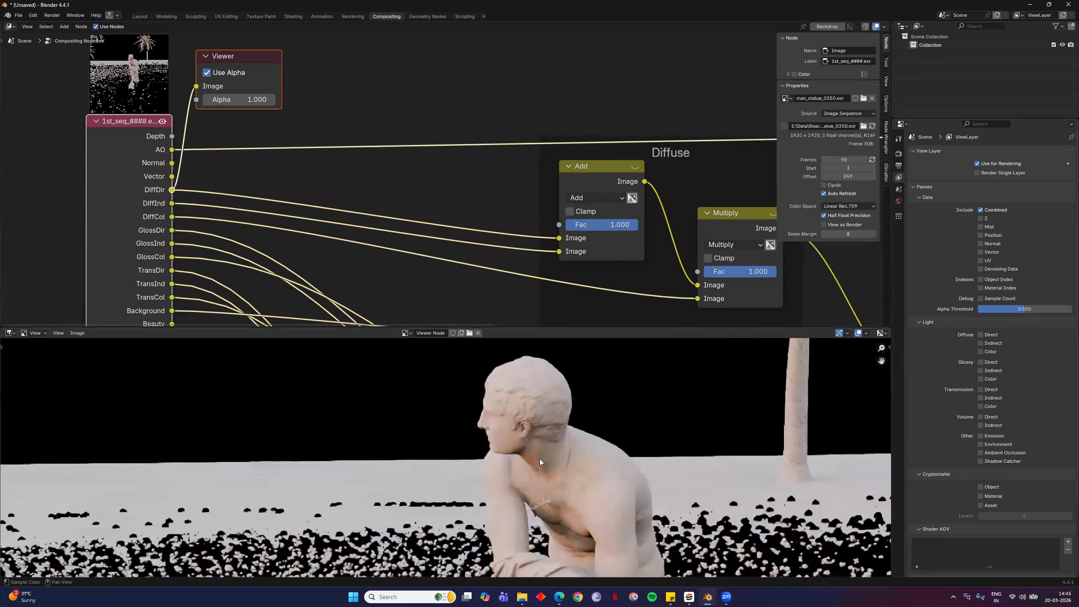
scroll(446, 458, "up", 4)
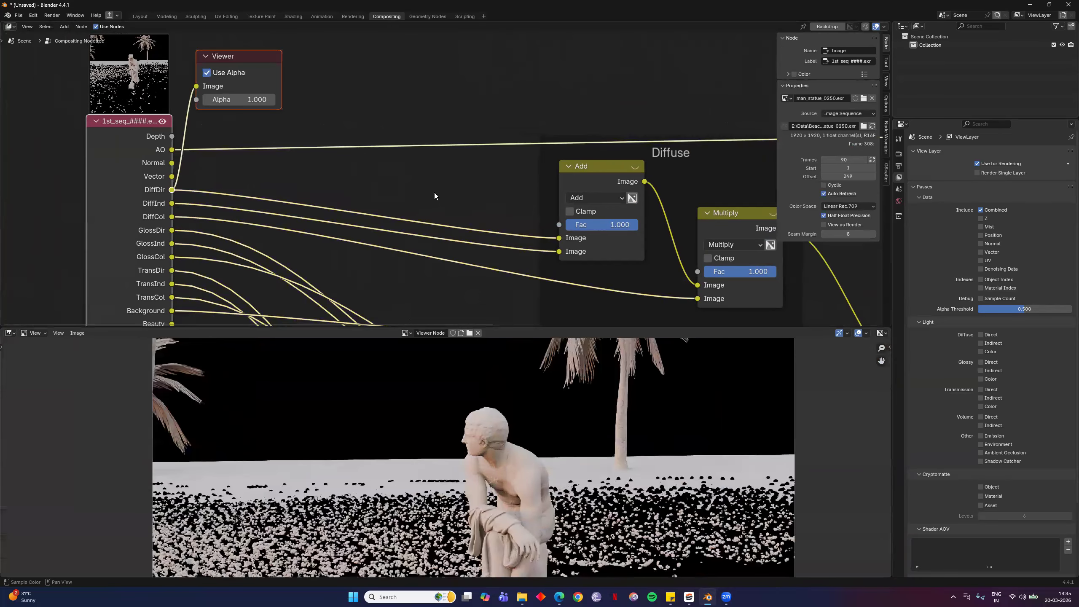
Insert a Mix Color node on the DiffDir link before the Diffuse Add node and set its blending mode to Multiply
middle_click_drag(362, 171, 311, 161)
middle_click_drag(493, 224, 465, 197)
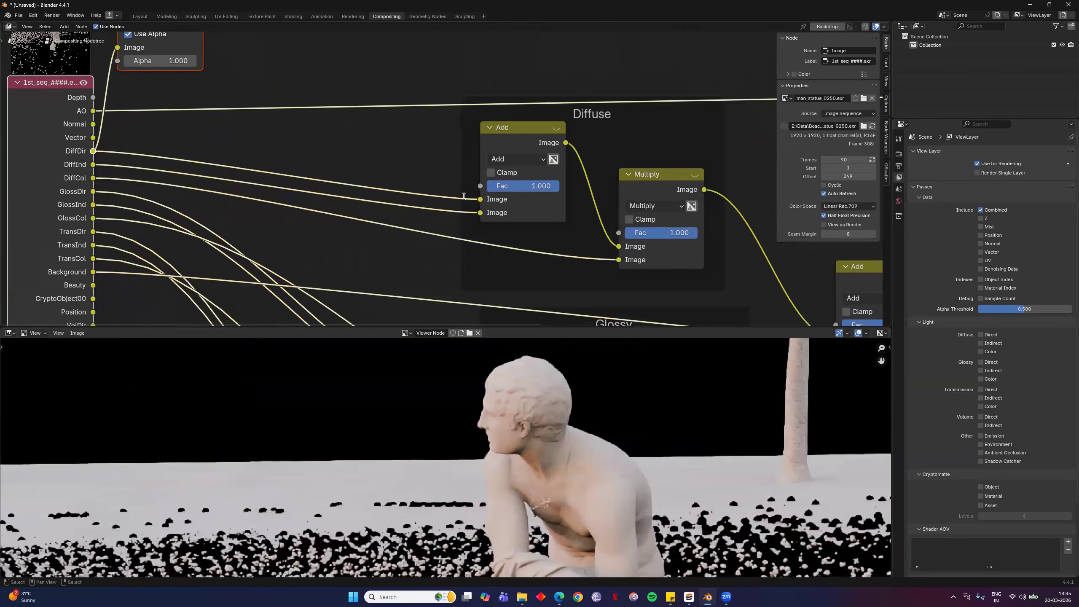
scroll(465, 186, "up", 5)
key("F3")
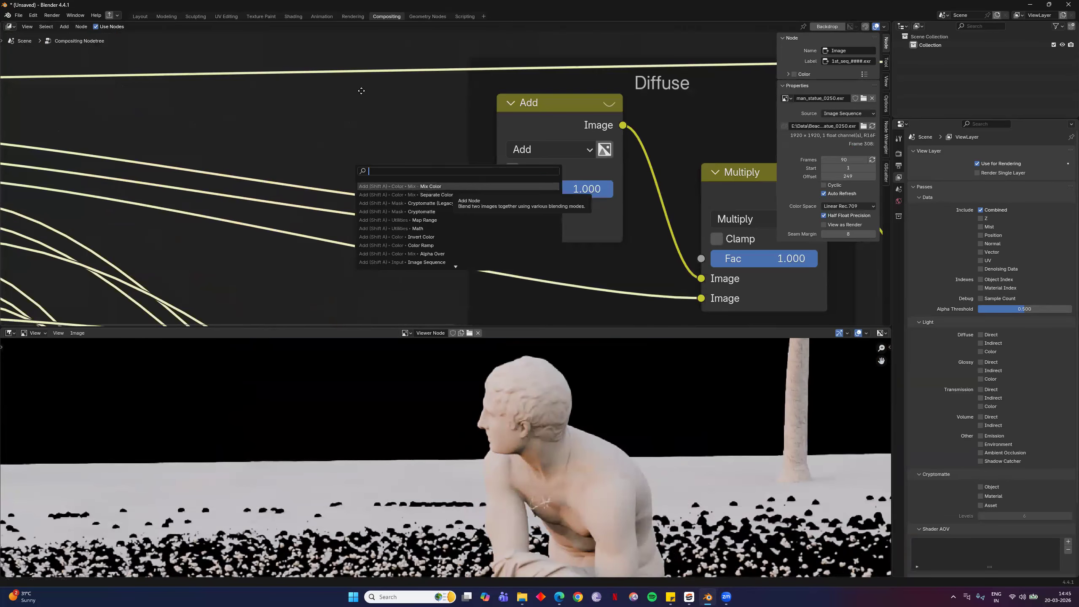
left_click(466, 186)
left_click(352, 134)
left_click(353, 135)
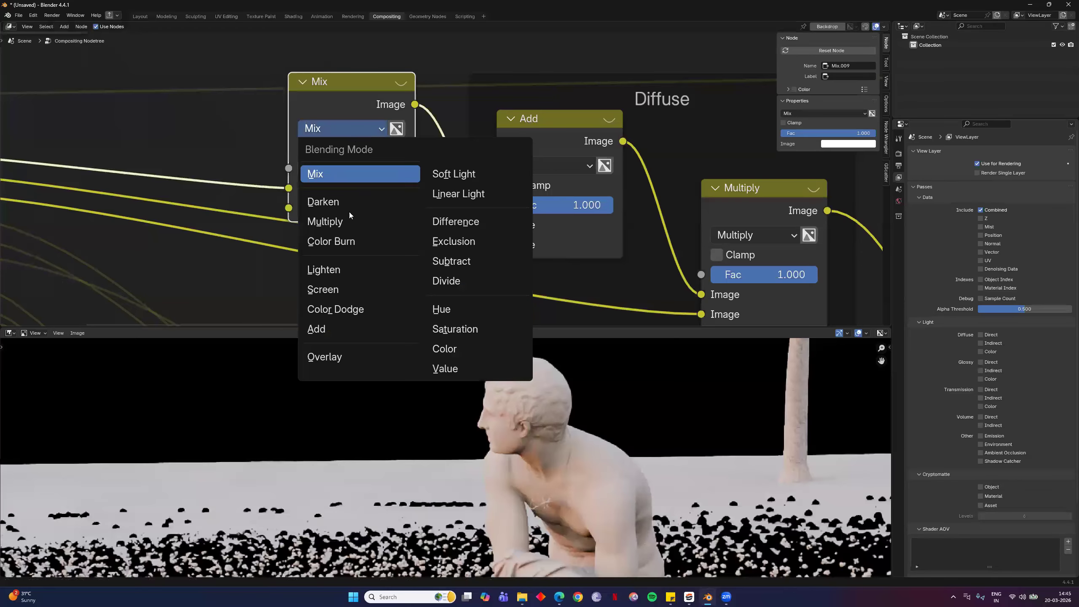
left_click(354, 222)
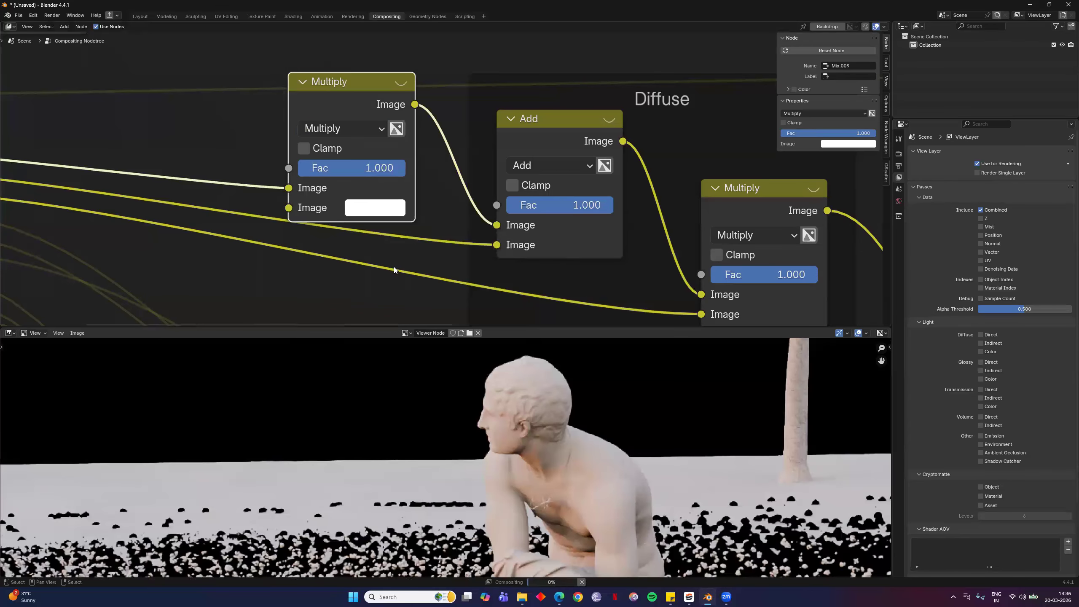
Tint the new DiffDir Multiply node's second image colour light green and preview that node's output
left_click(387, 210)
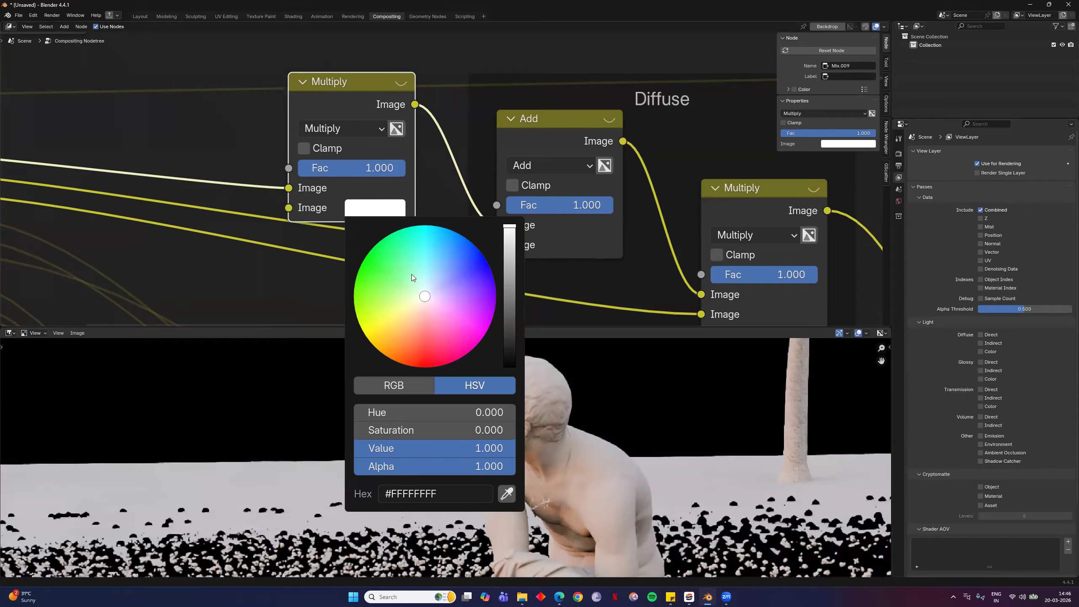
left_click(393, 269)
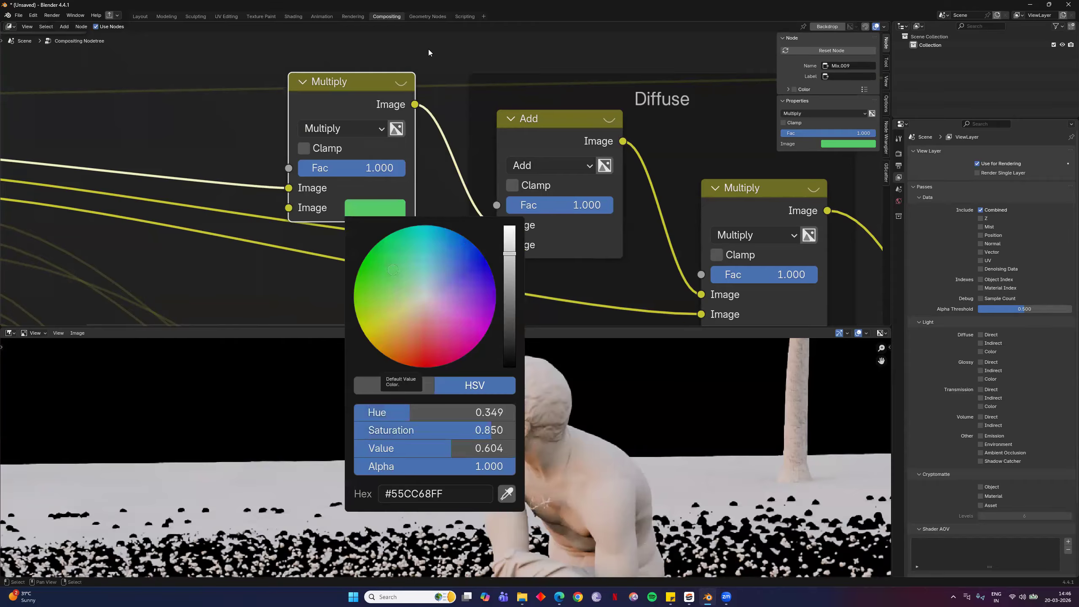
left_click(332, 91, "ctrl+shift")
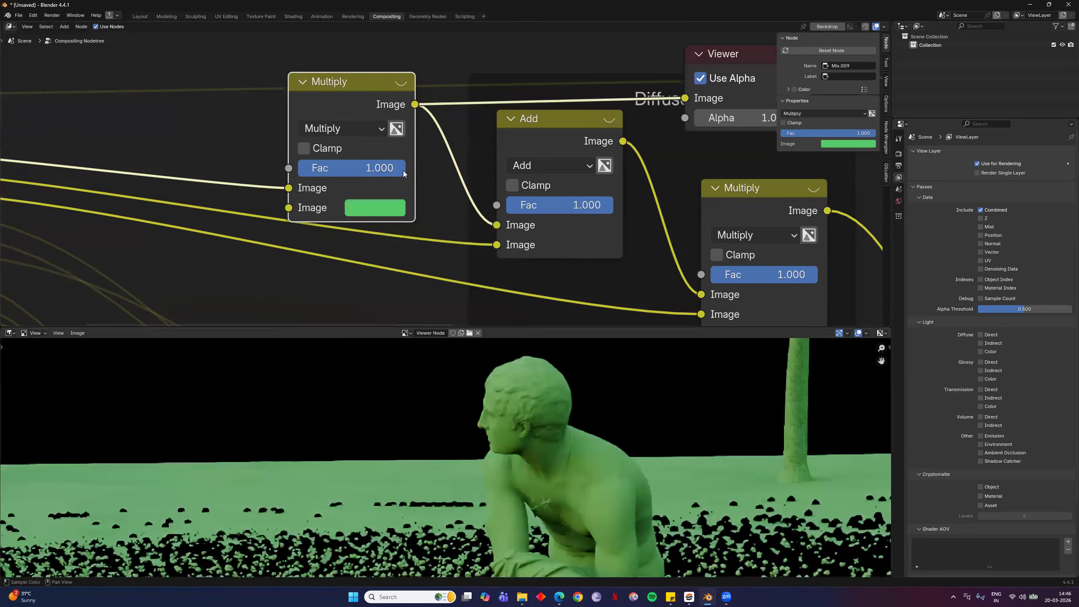
left_click(366, 206)
left_click(377, 208)
left_click_drag(412, 279, 398, 284)
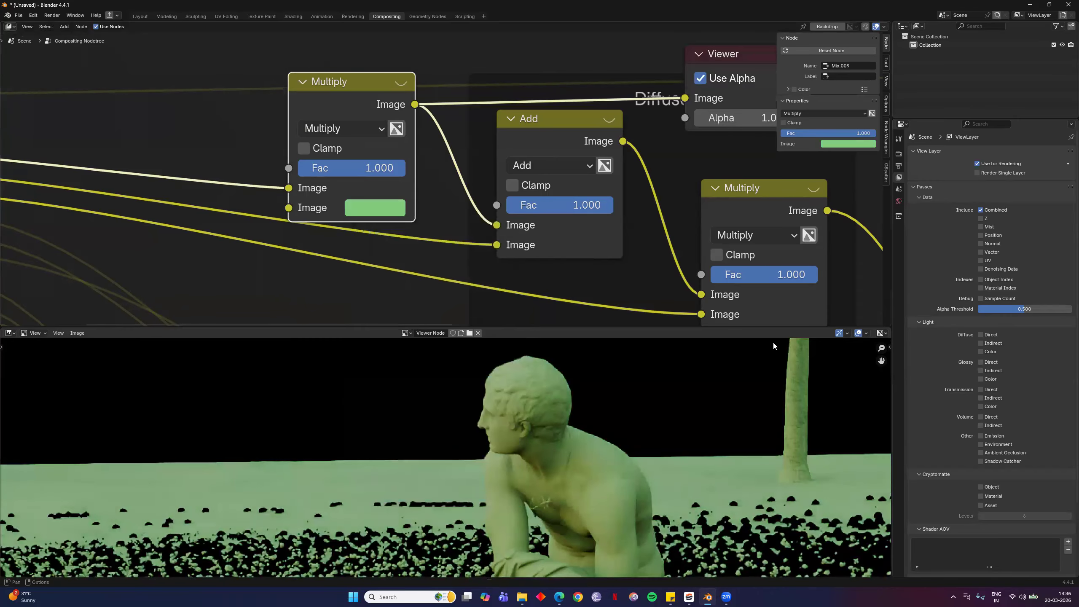
Preview the last Add node's output and examine the effect of the green tint on the whole image
scroll(659, 207, "down", 2)
scroll(658, 207, "down", 3)
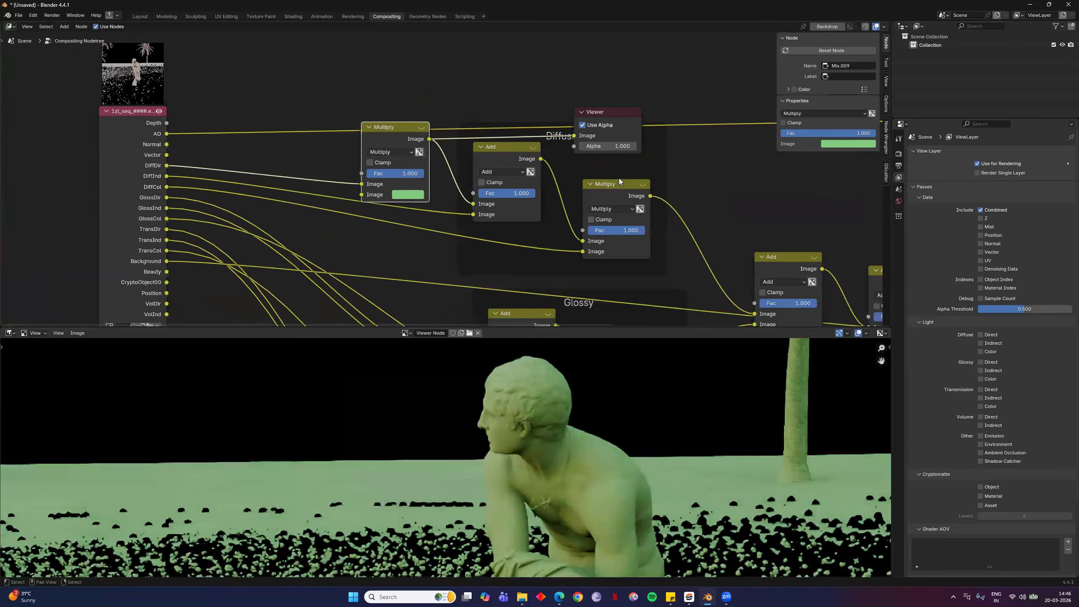
scroll(647, 181, "down", 8)
middle_click_drag(606, 244, 435, 191)
scroll(595, 255, "up", 5)
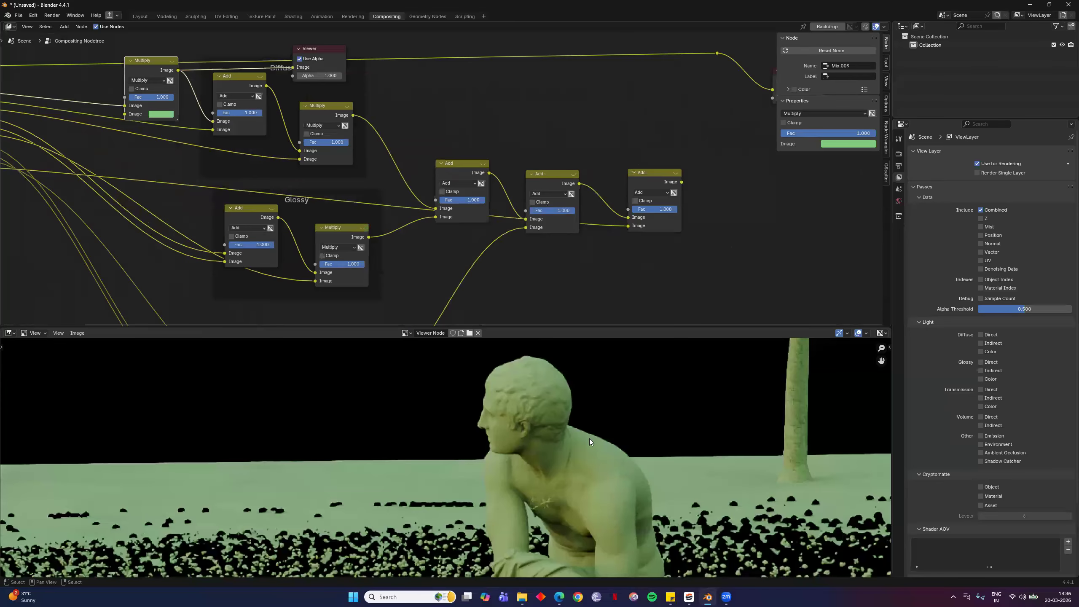
scroll(539, 435, "down", 8)
scroll(620, 439, "up", 5)
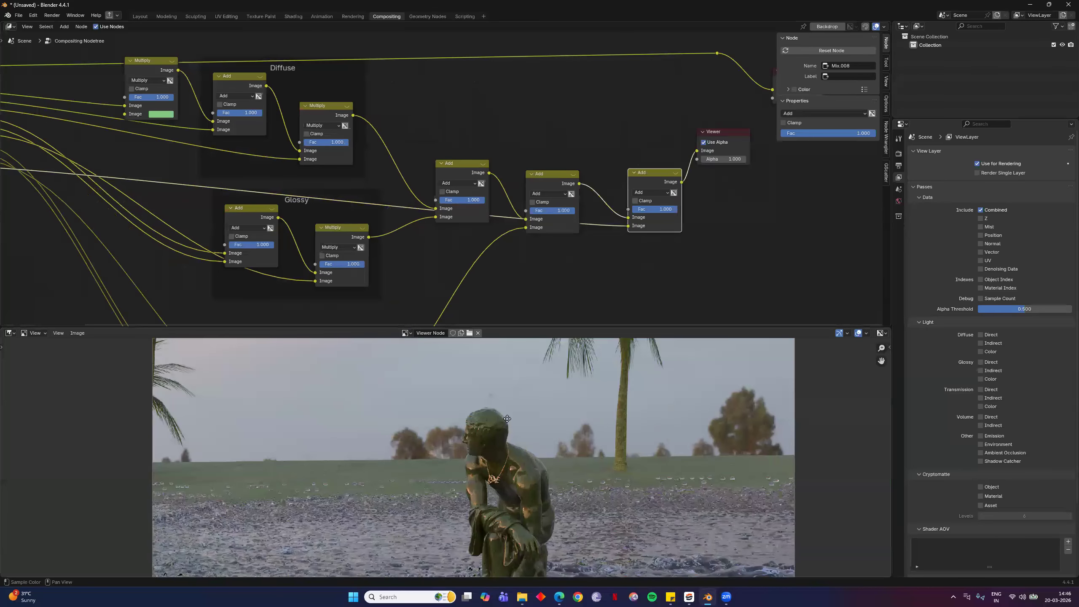
scroll(477, 429, "down", 6)
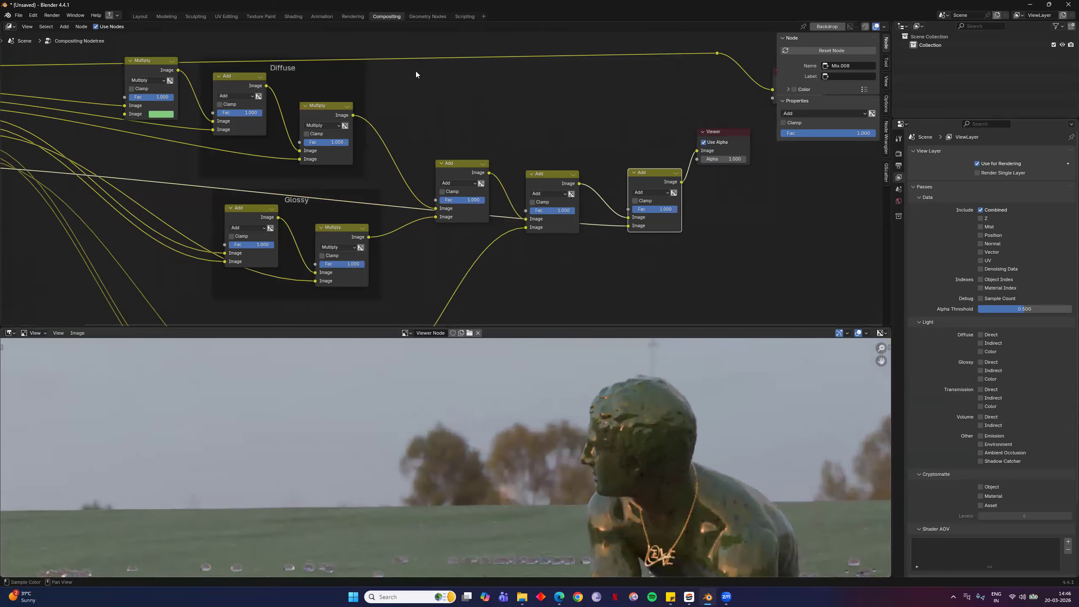
Change the DiffDir Multiply node's tint to yellow, #CCC867FF
middle_click_drag(257, 170, 345, 200)
scroll(298, 135, "up", 3)
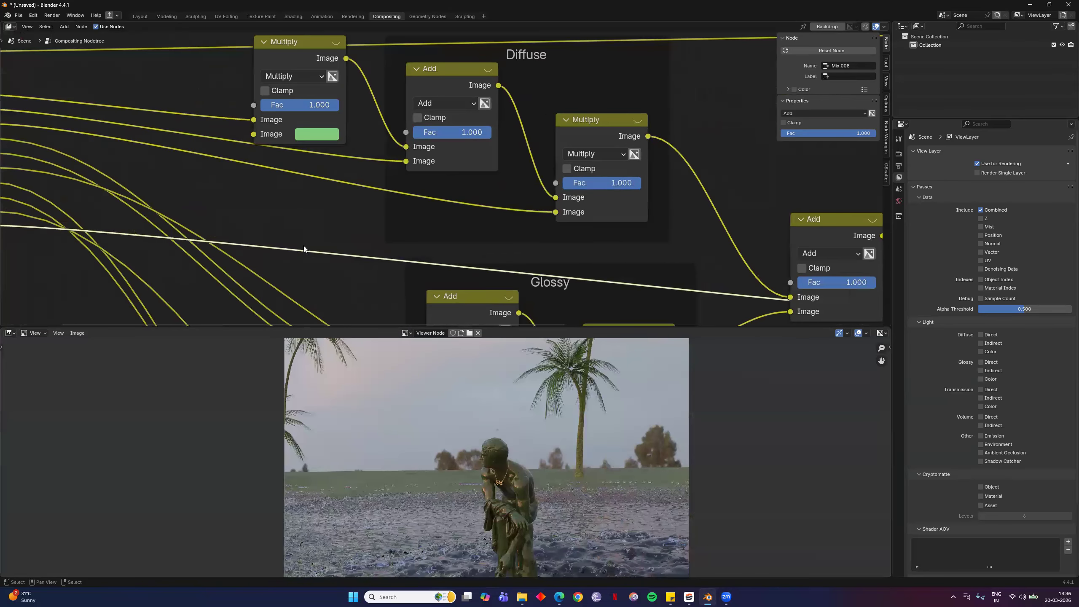
middle_click_drag(293, 231, 316, 243)
scroll(320, 242, "up", 5)
left_click(302, 134)
left_click_drag(317, 242, 298, 257)
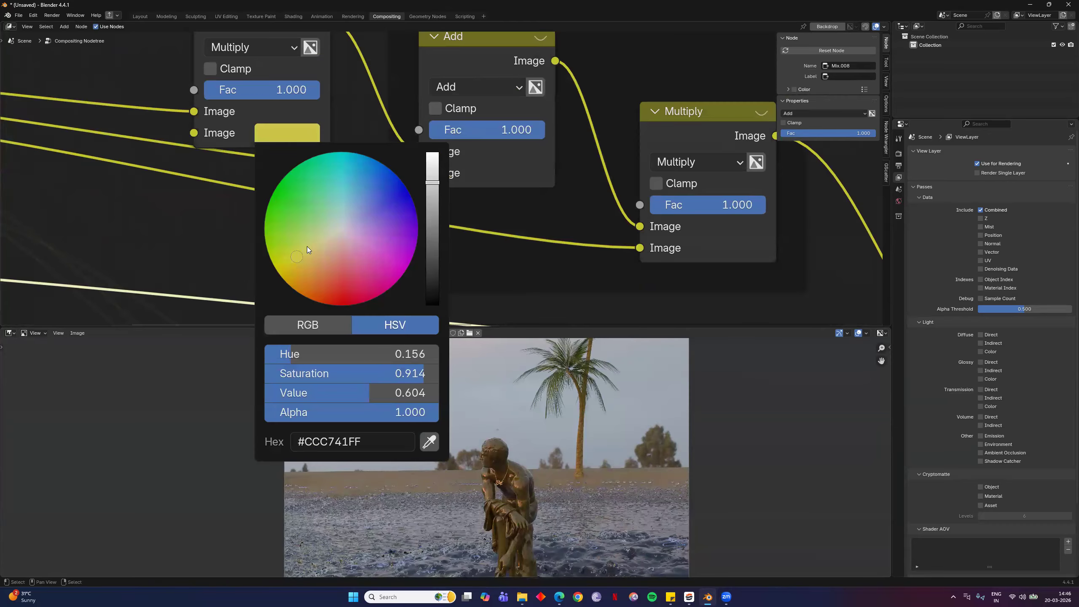
left_click(310, 252)
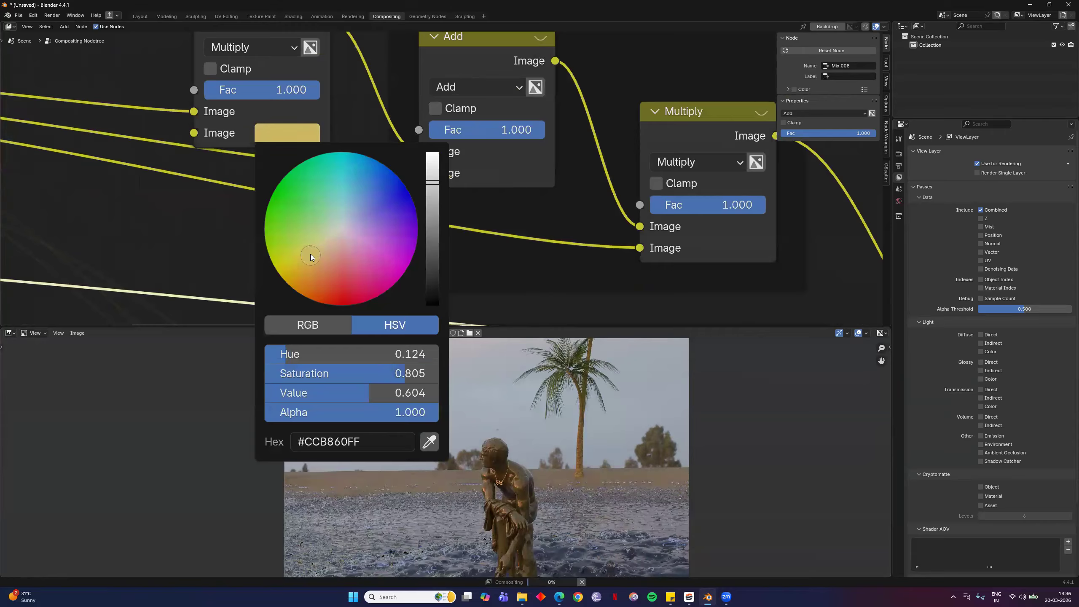
left_click(311, 253)
left_click(310, 253)
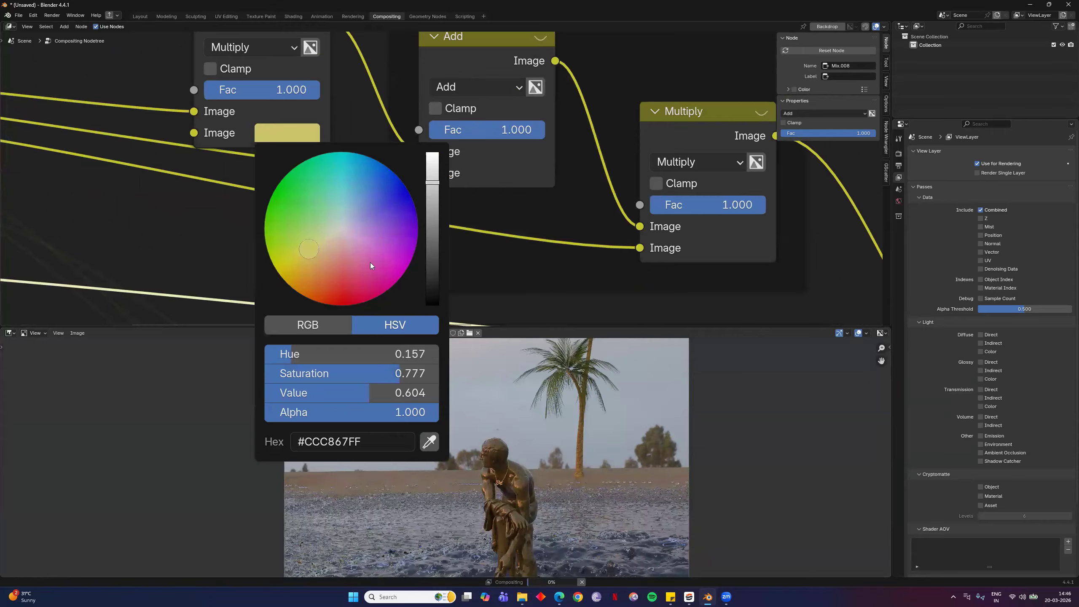
Set the DiffDir Multiply node's tint to orange, #CC9D42FF, and inspect the statue up close
left_click(285, 133)
mouse_move(312, 270)
left_mouse_down()
mouse_move(315, 262)
mouse_move(309, 269)
left_mouse_up()
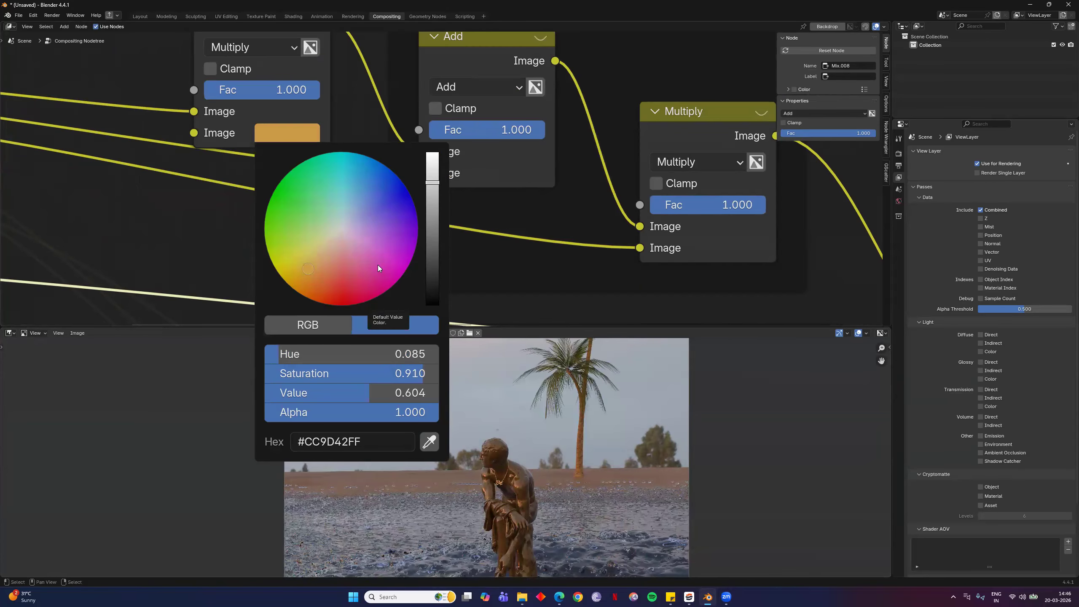
scroll(743, 435, "up", 1)
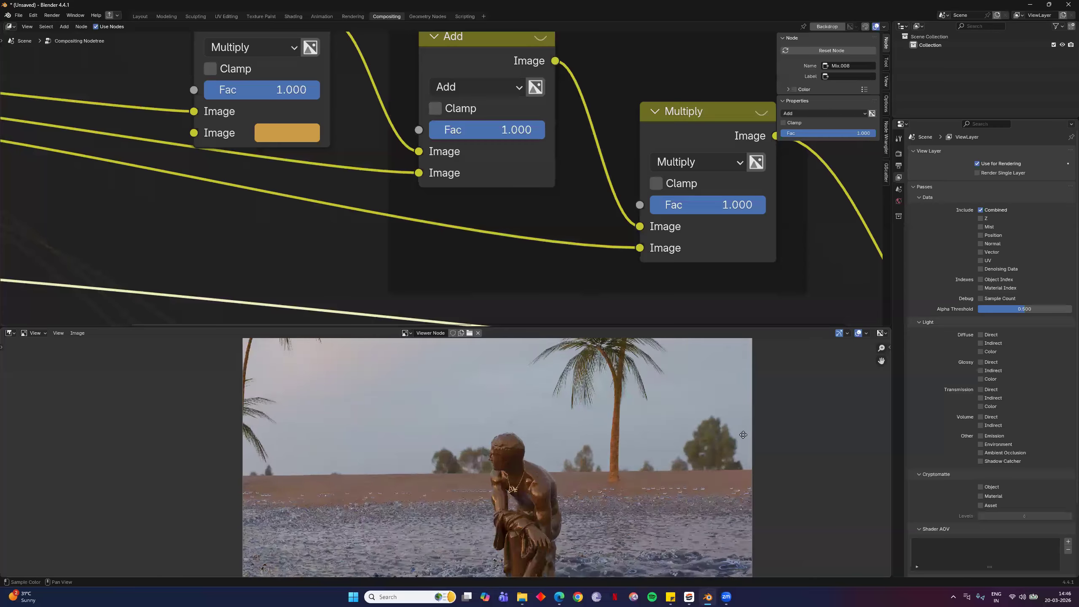
scroll(545, 378, "up", 6)
middle_click_drag(533, 390, 302, 307)
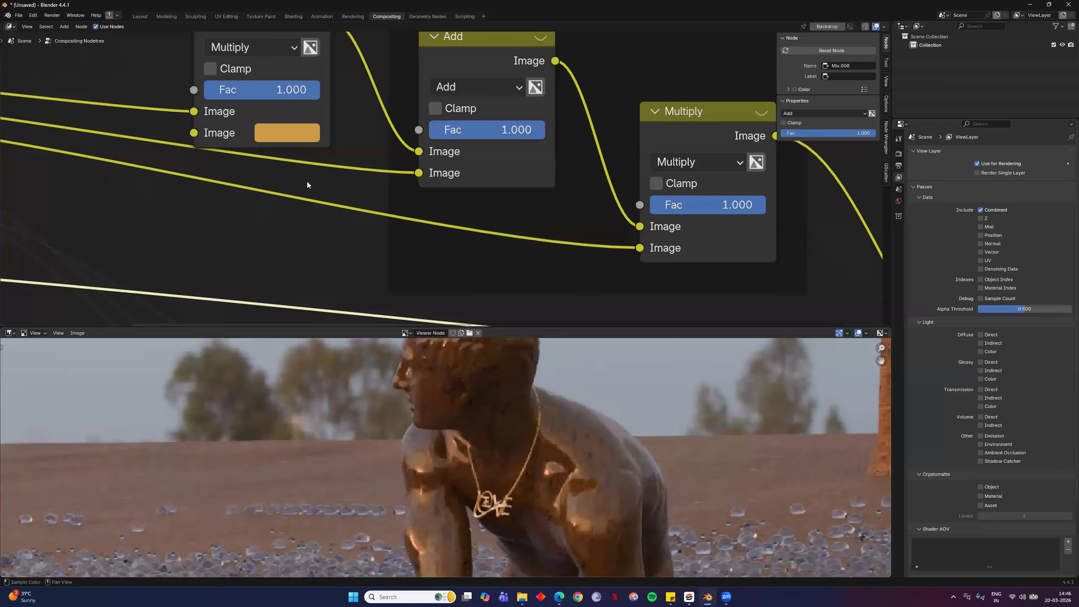
Adjust the DiffDir Multiply node's tint to a softer golden orange
left_click(287, 137)
left_click(310, 253)
left_click_drag(311, 253, 307, 261)
left_click(312, 259)
Examine the golden-tinted statue and the water around its base in the combined image
scroll(559, 294, "down", 1)
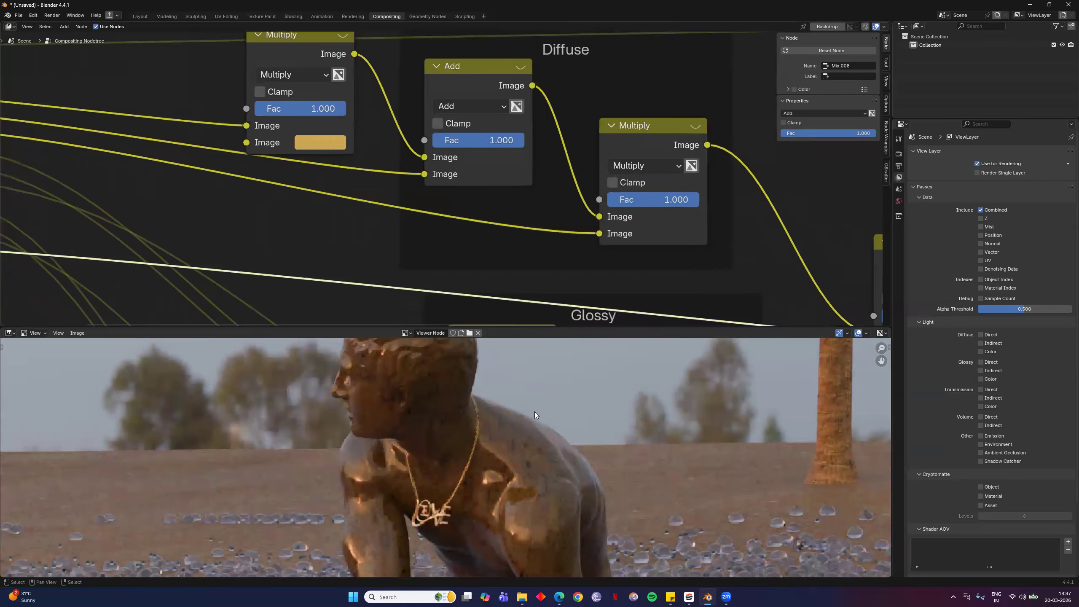
scroll(442, 436, "down", 5)
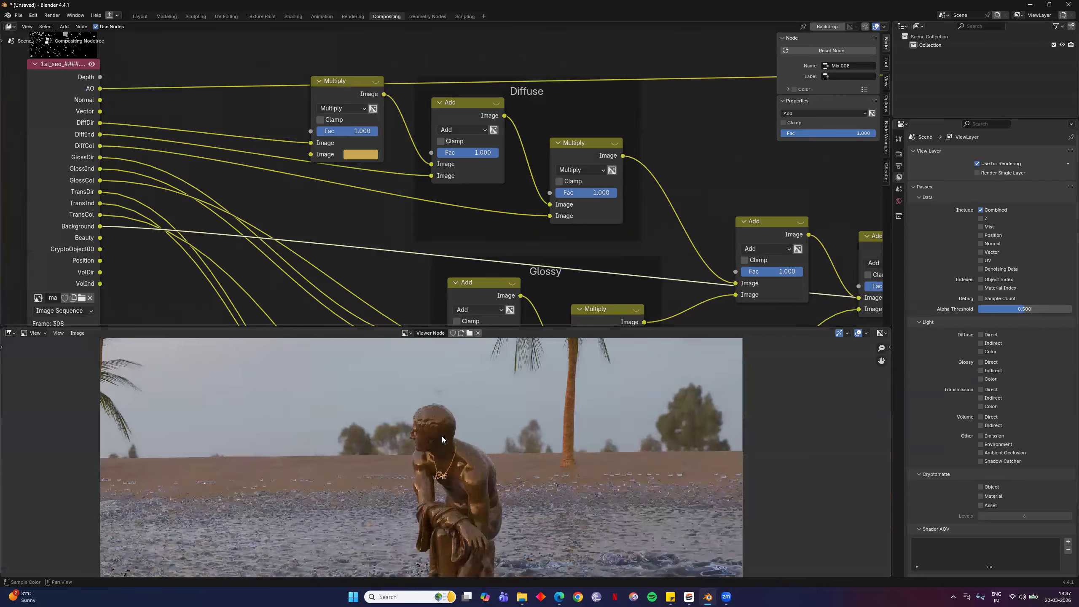
scroll(442, 436, "down", 3)
middle_click_drag(339, 421, 347, 322)
scroll(403, 500, "up", 1)
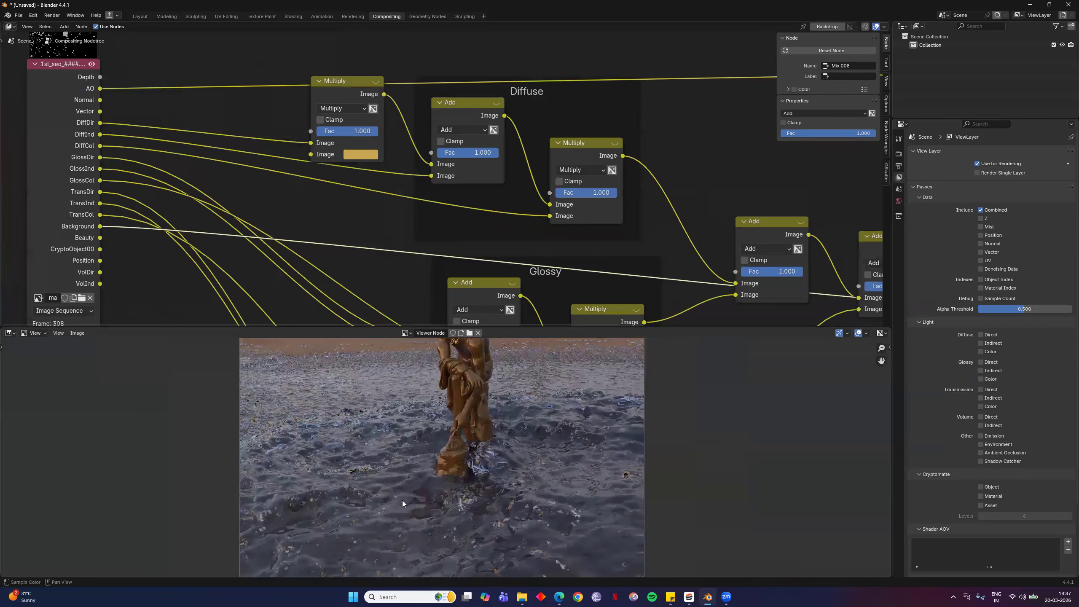
scroll(402, 500, "up", 5)
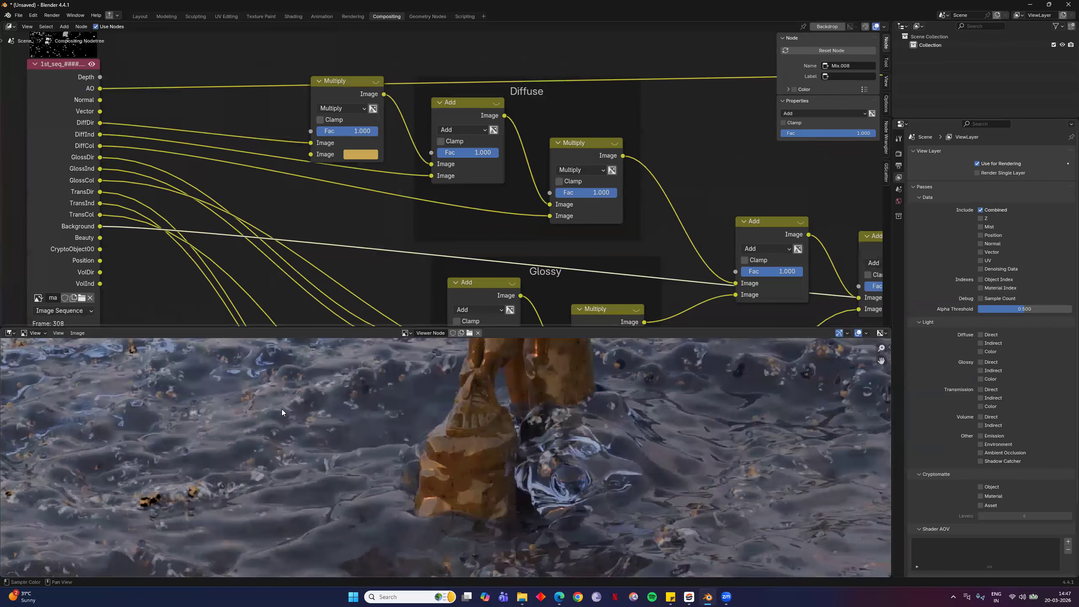
scroll(319, 428, "down", 5)
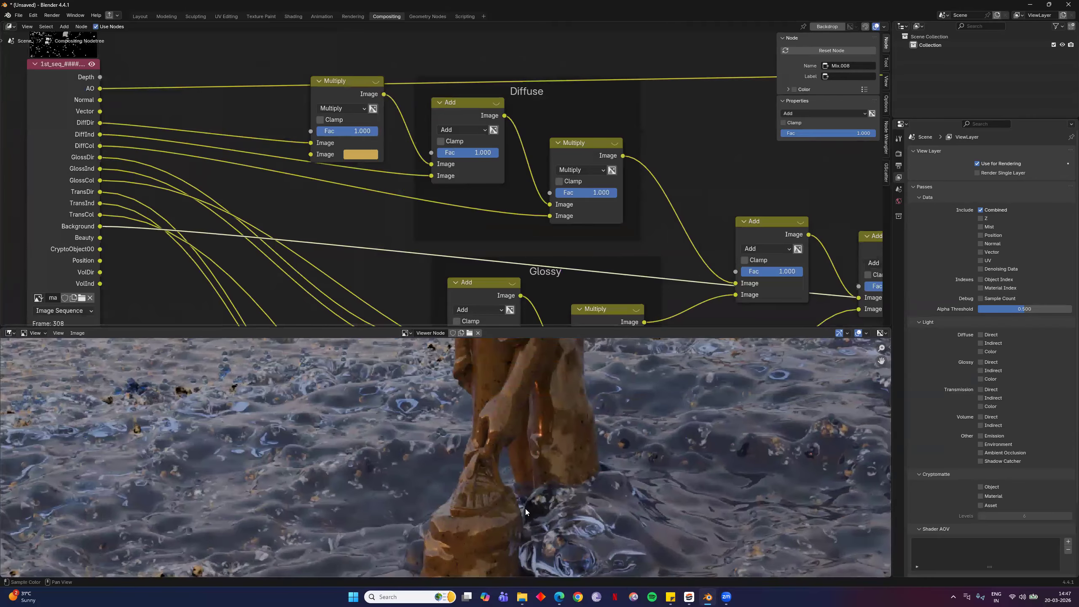
Compare the whole combined image with close-ups of the tinted statue
scroll(494, 470, "down", 6)
scroll(499, 459, "up", 4)
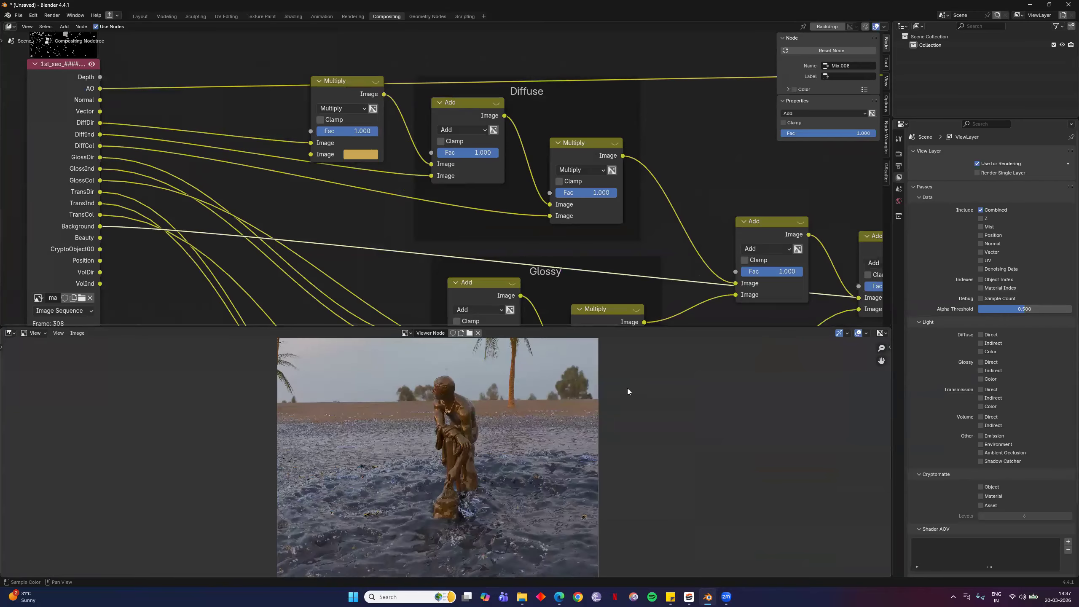
scroll(500, 411, "up", 5)
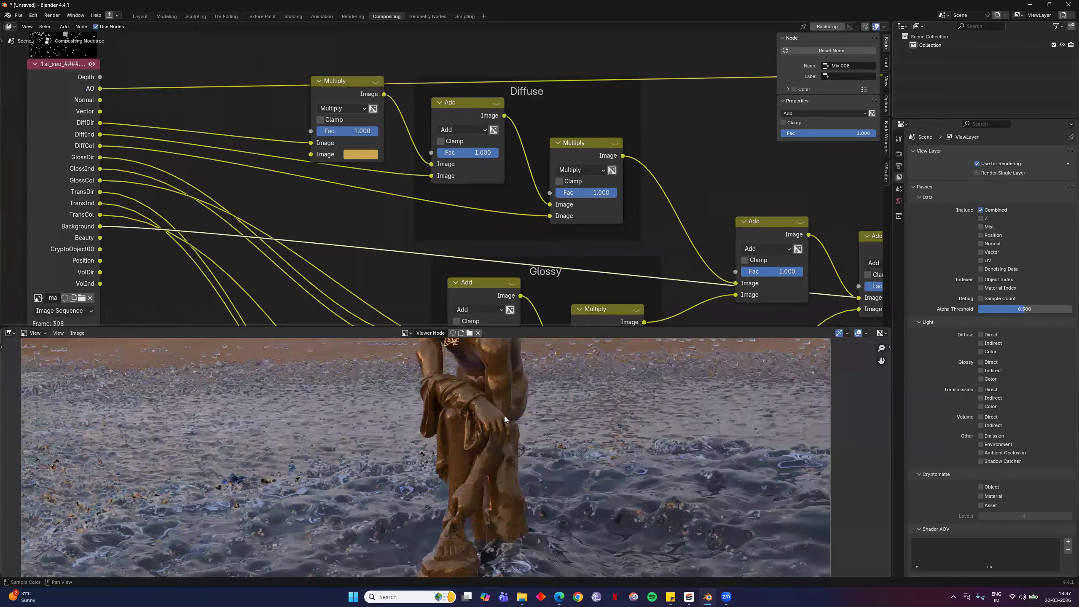
key("Home")
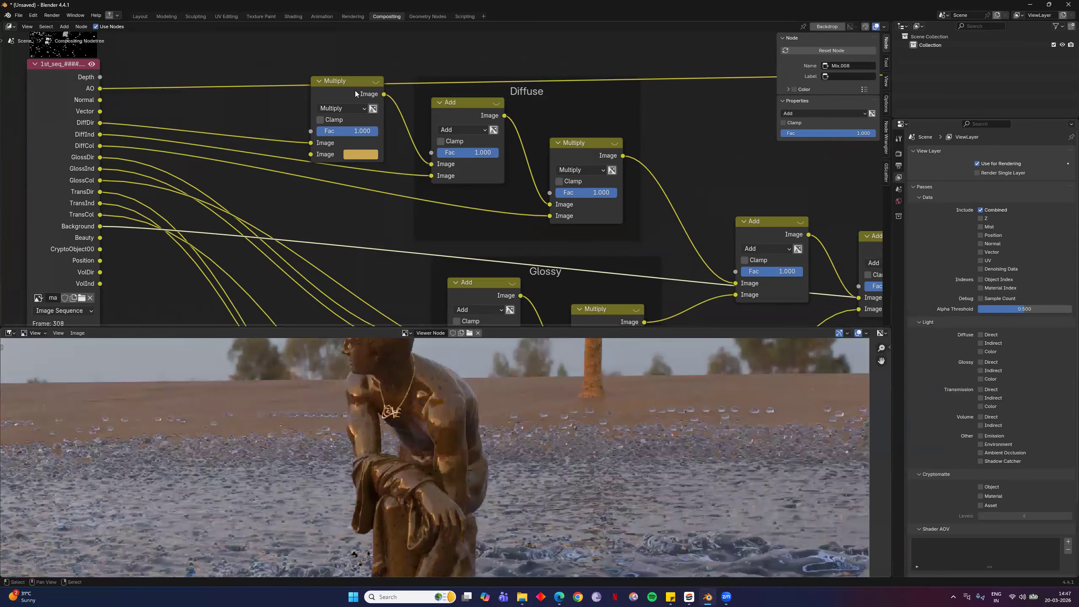
Preview the outputs of the DiffDir tint Multiply, the Diffuse Add and Multiply, and the Glossy Multiply nodes in turn
left_click(346, 91, "ctrl+shift")
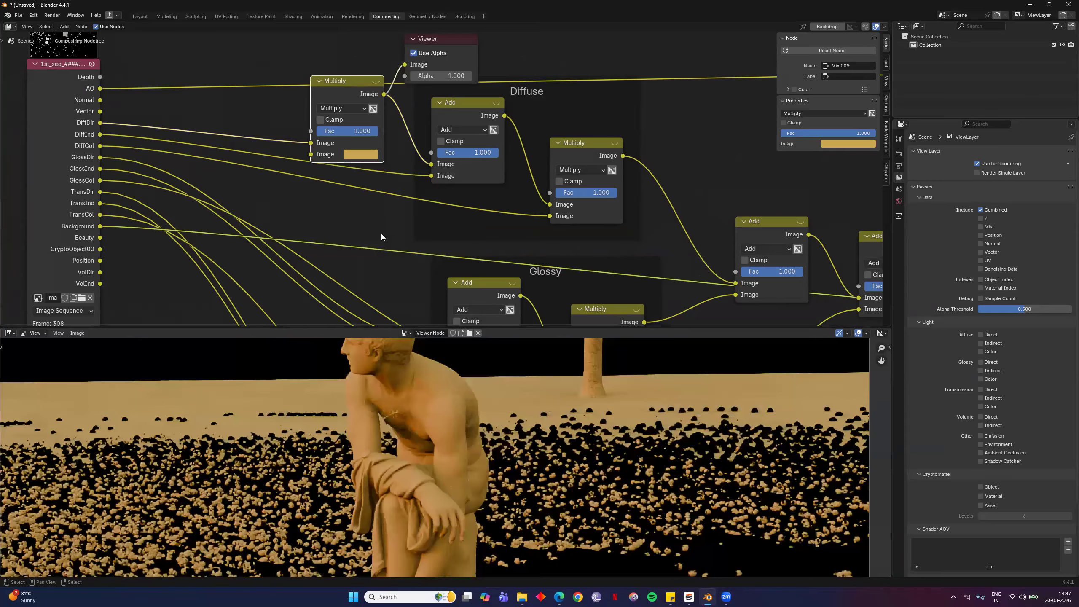
left_click(464, 108, "ctrl+shift")
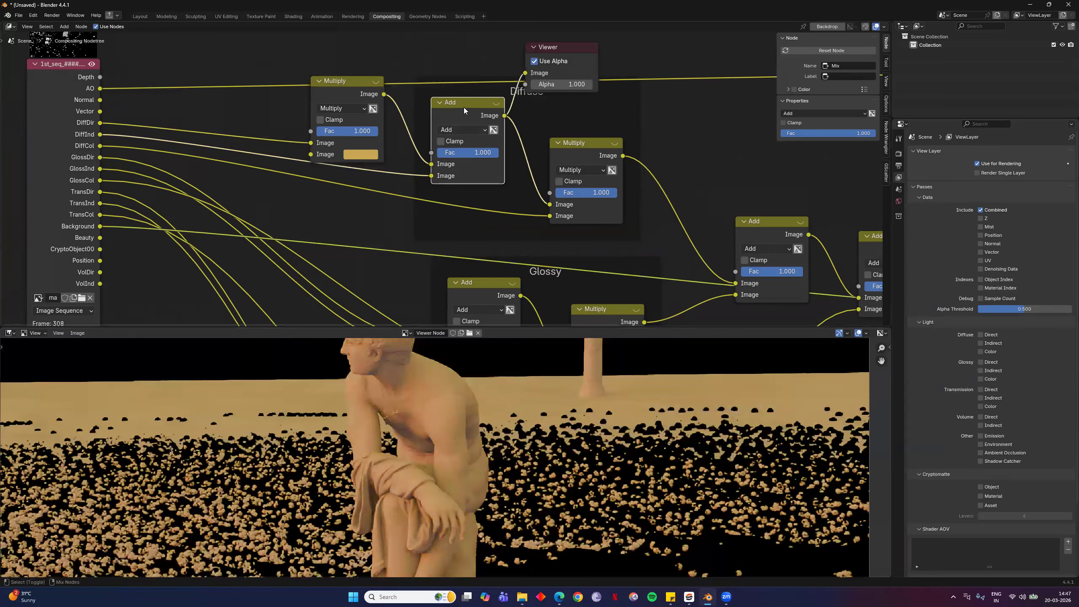
left_click(588, 153, "ctrl+shift")
scroll(547, 208, "down", 3)
scroll(547, 208, "down", 2)
middle_click_drag(563, 223, 538, 161)
left_click(531, 207, "ctrl+shift")
scroll(446, 189, "up", 3)
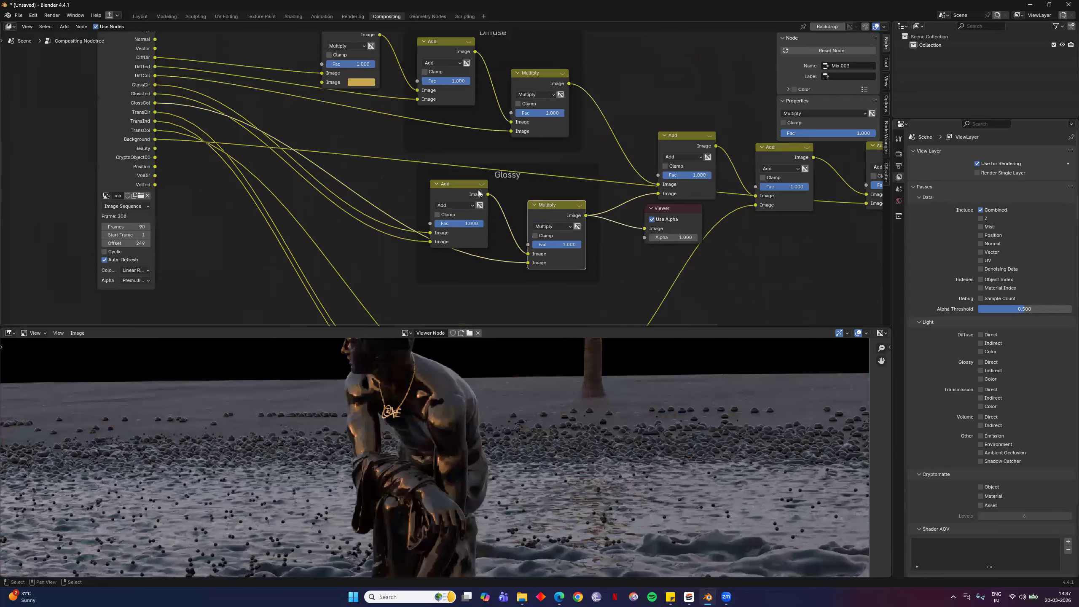
scroll(527, 160, "down", 2)
scroll(378, 116, "up", 3)
Undo the last two preview changes and delete the DiffDir tint Multiply node, keeping DiffDir linked to the Diffuse Add node
key("ctrl+z")
key("ctrl+z")
scroll(379, 117, "up", 5)
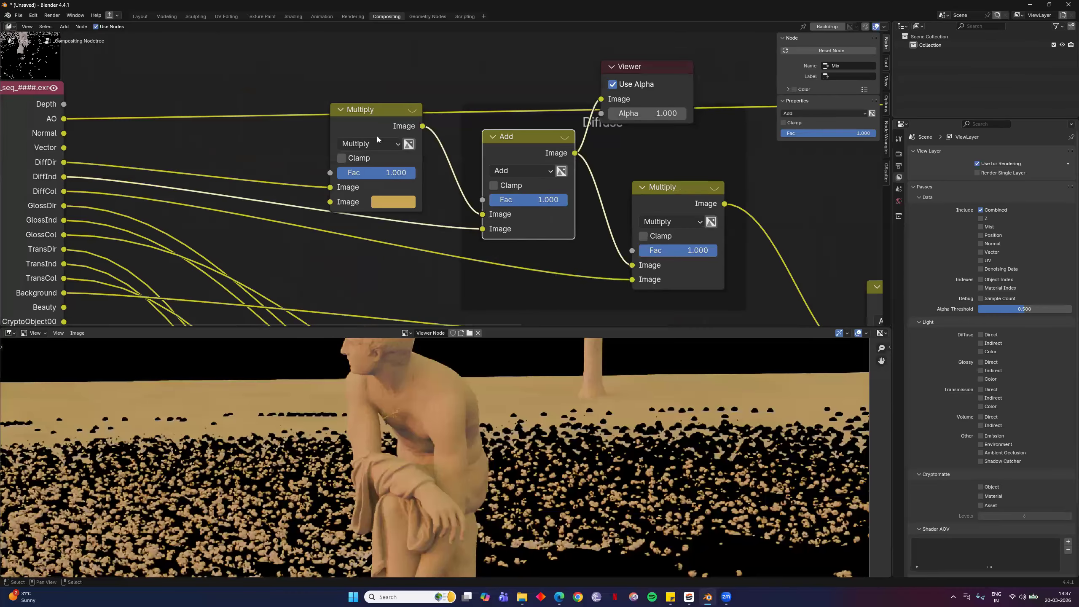
left_click(378, 135)
key("ctrl+x")
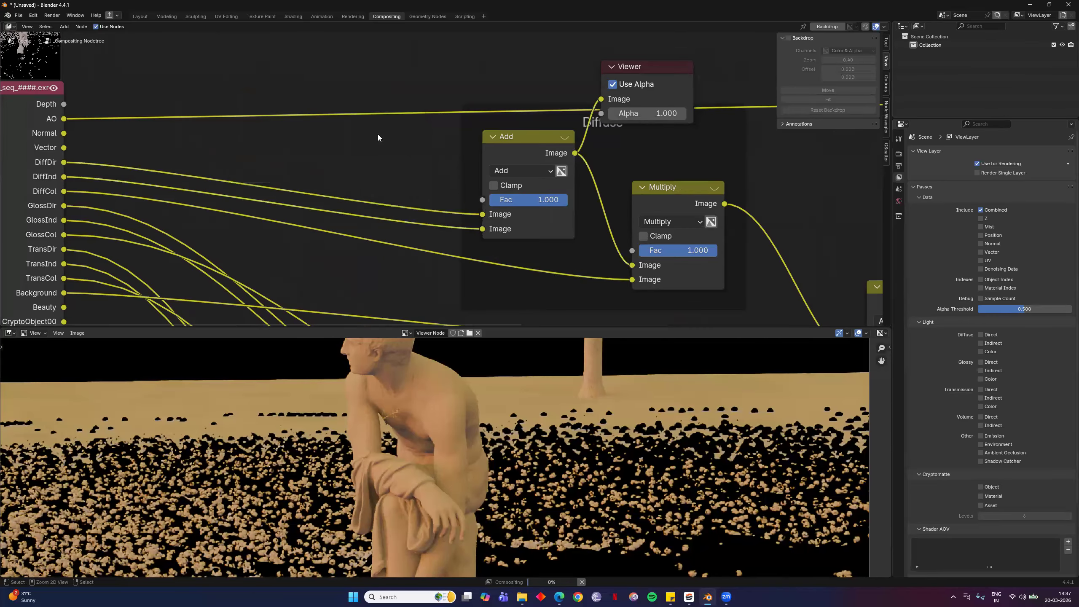
Add a Math node on the link between the DiffDir pass and the Diffuse Add node
key("F3")
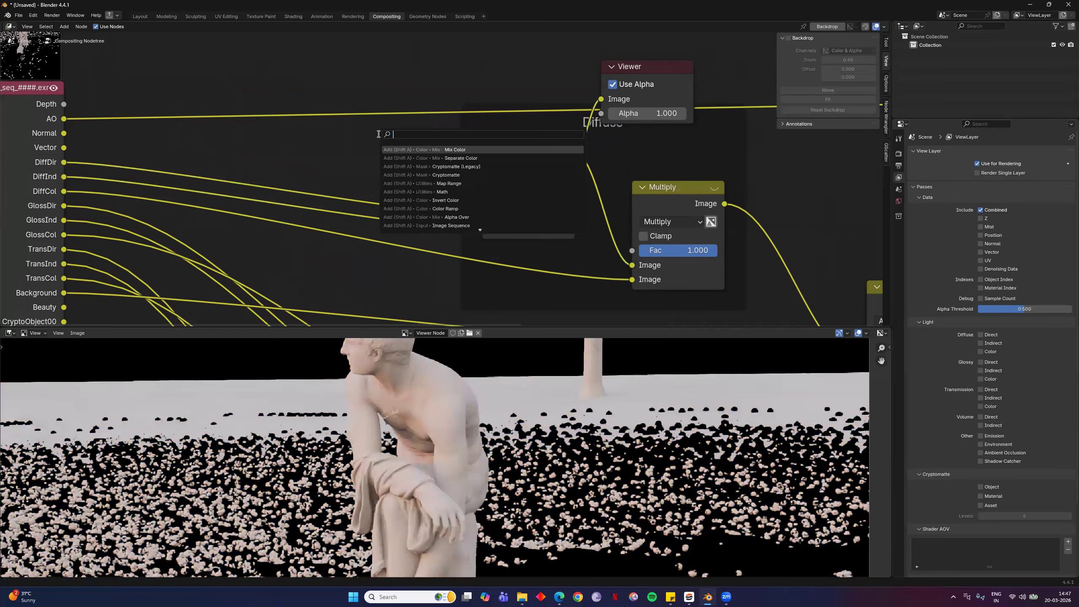
type("math")
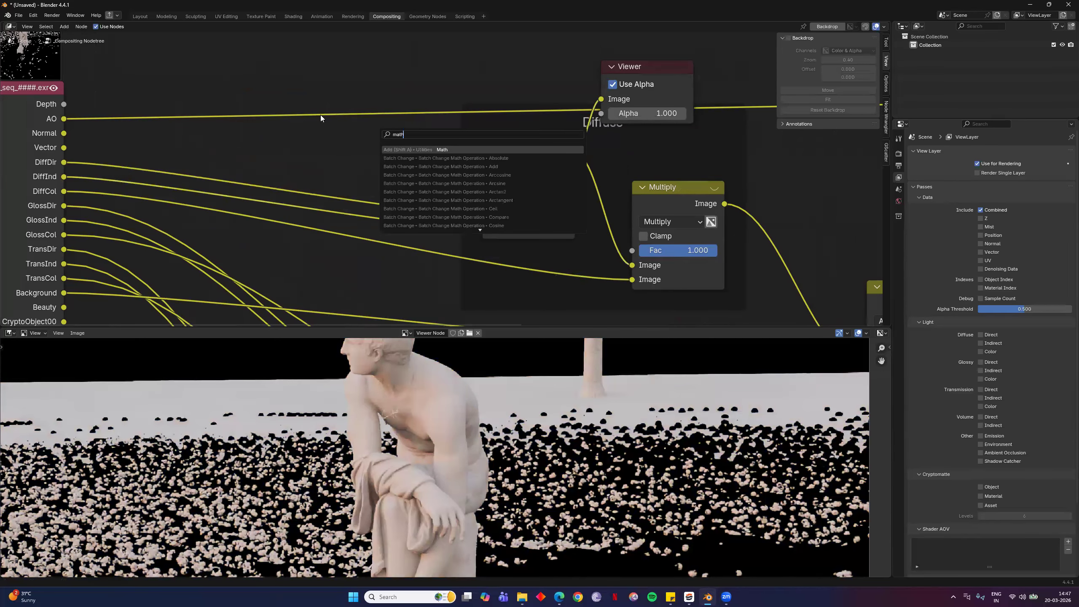
key("Return")
left_click(321, 115)
scroll(607, 195, "right", 10)
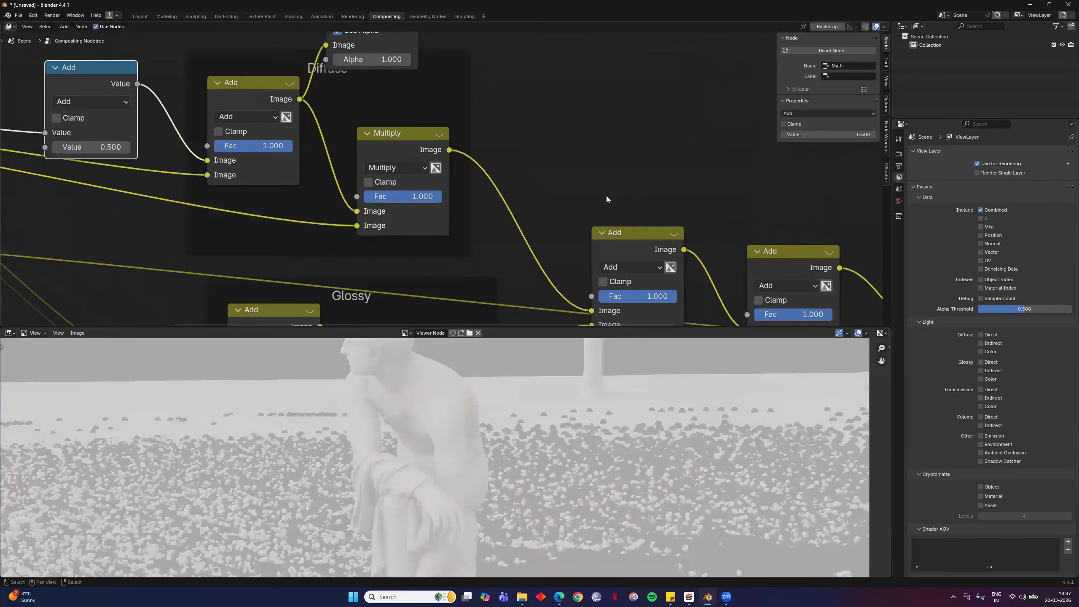
Preview the final Add node's combined image and set the DiffDir Math node to Multiply with a value of 1.000
scroll(605, 199, "down", 7)
left_click(605, 199, "ctrl+shift")
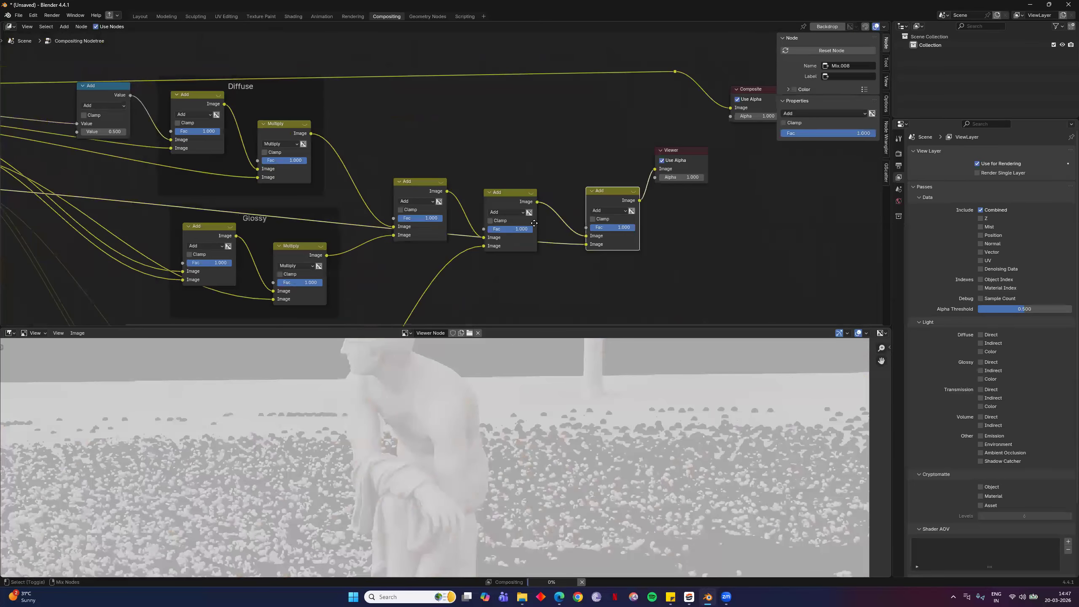
scroll(234, 282, "left", 10)
scroll(251, 283, "up", 2)
scroll(242, 265, "up", 2)
left_click(239, 221)
left_click(230, 282)
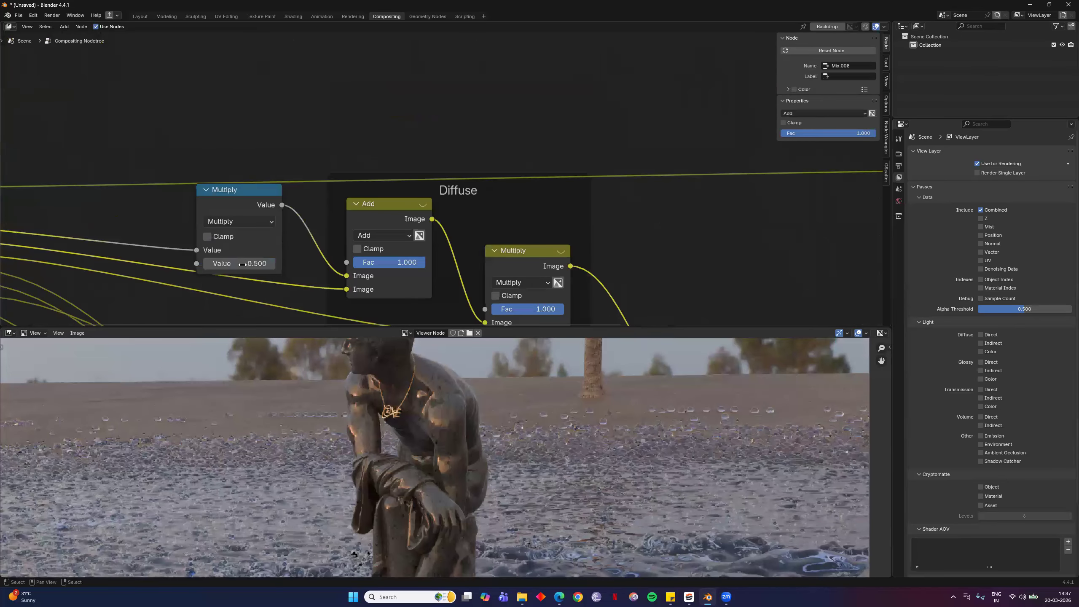
Examine the combined statue image and trace the node chain from the DiffDir Math node to the Viewer
scroll(480, 461, "down", 3)
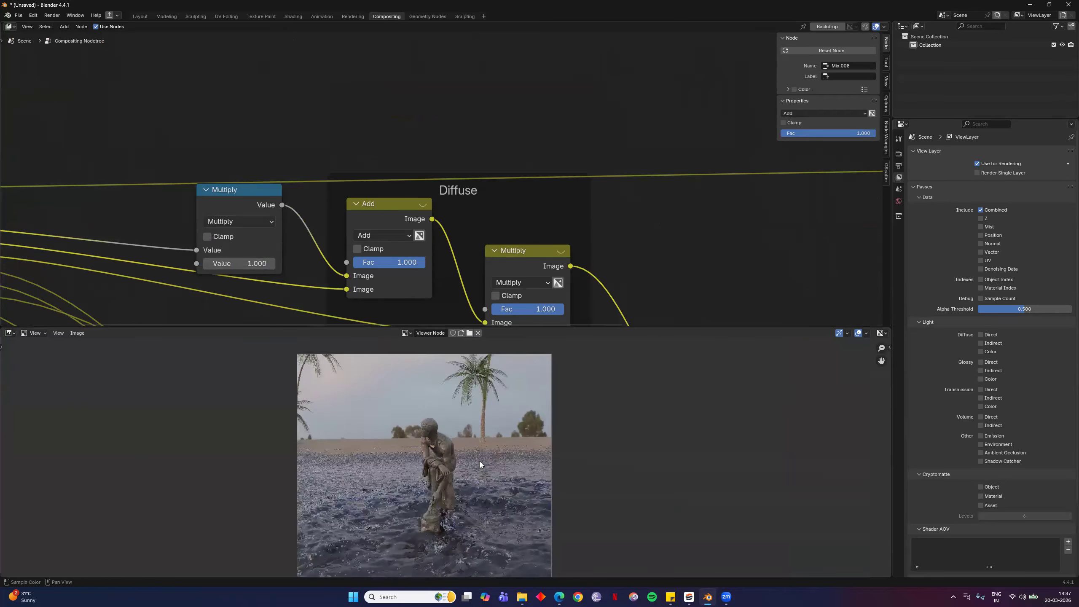
scroll(480, 461, "up", 4)
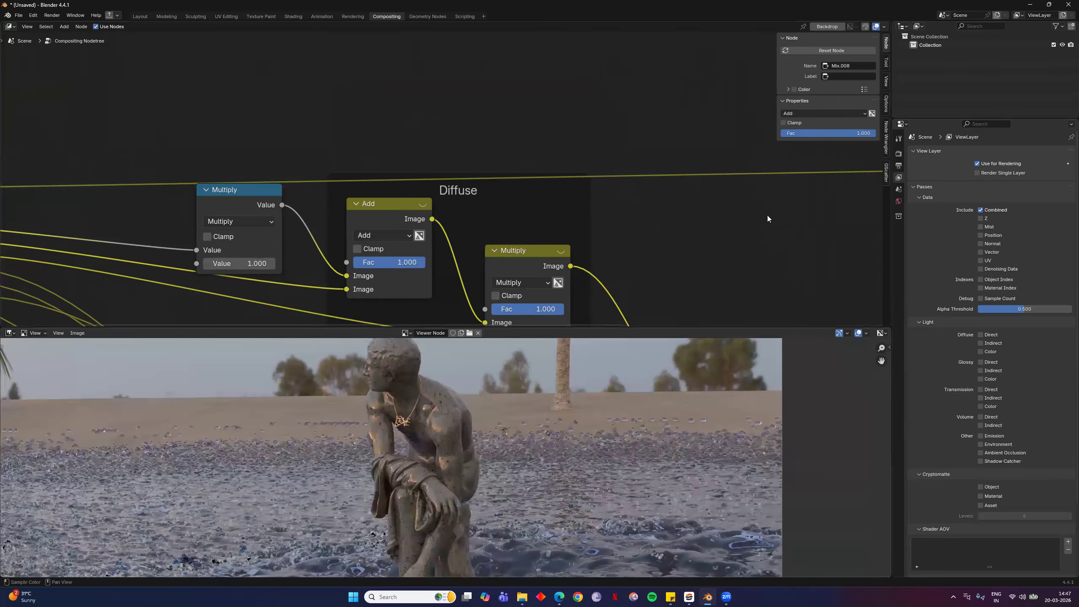
scroll(564, 244, "down", 4)
scroll(571, 211, "up", 2)
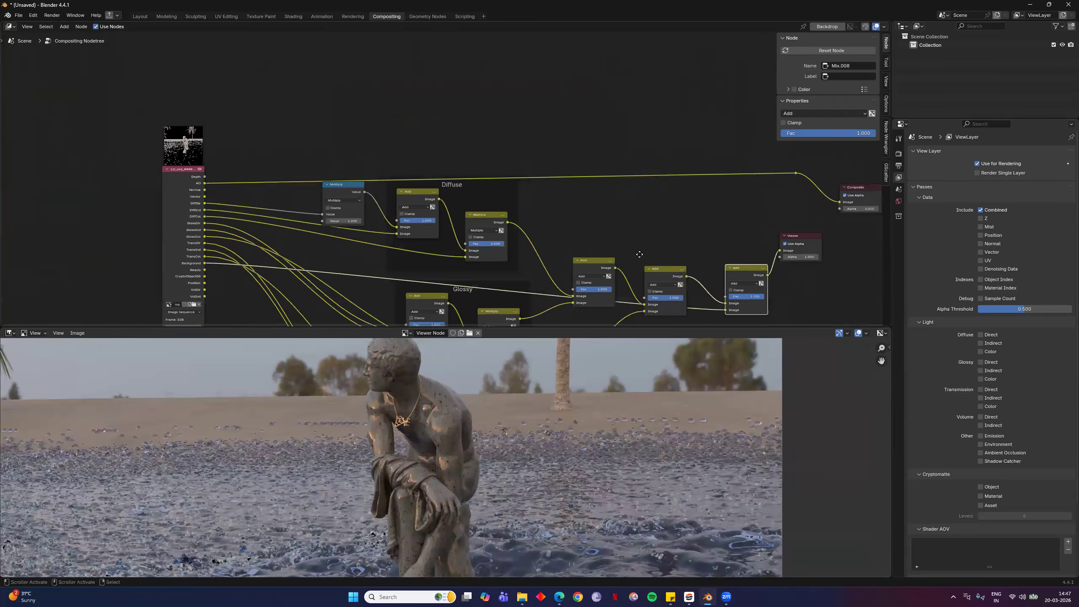
middle_click_drag(587, 286, 501, 289)
scroll(62, 299, "up", 1)
middle_click_drag(266, 320, 426, 244)
scroll(426, 243, "up", 2)
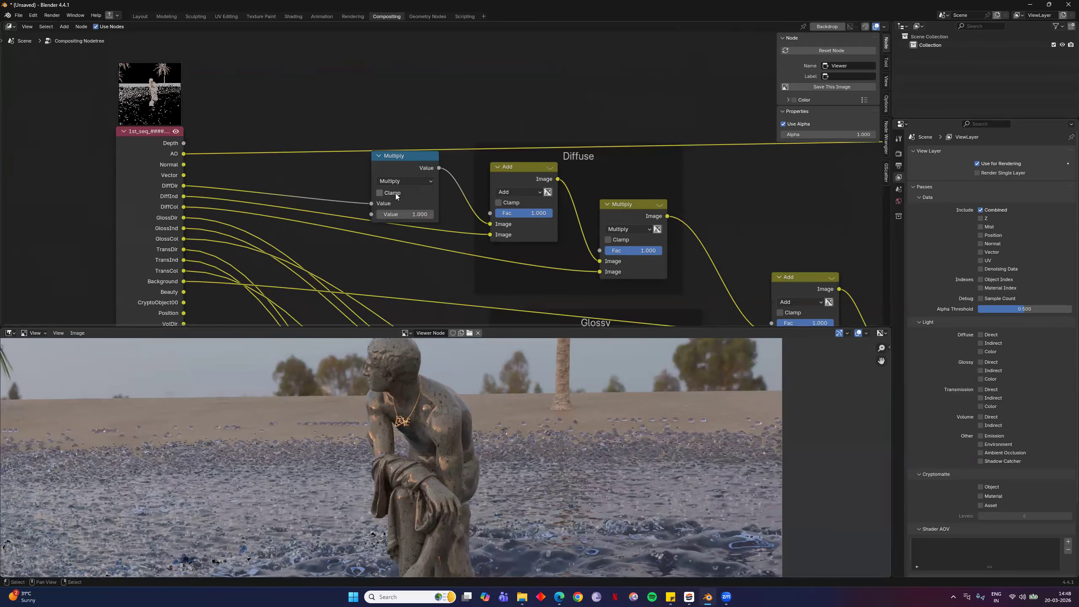
middle_click_drag(687, 174, 242, 52)
scroll(409, 415, "down", 2)
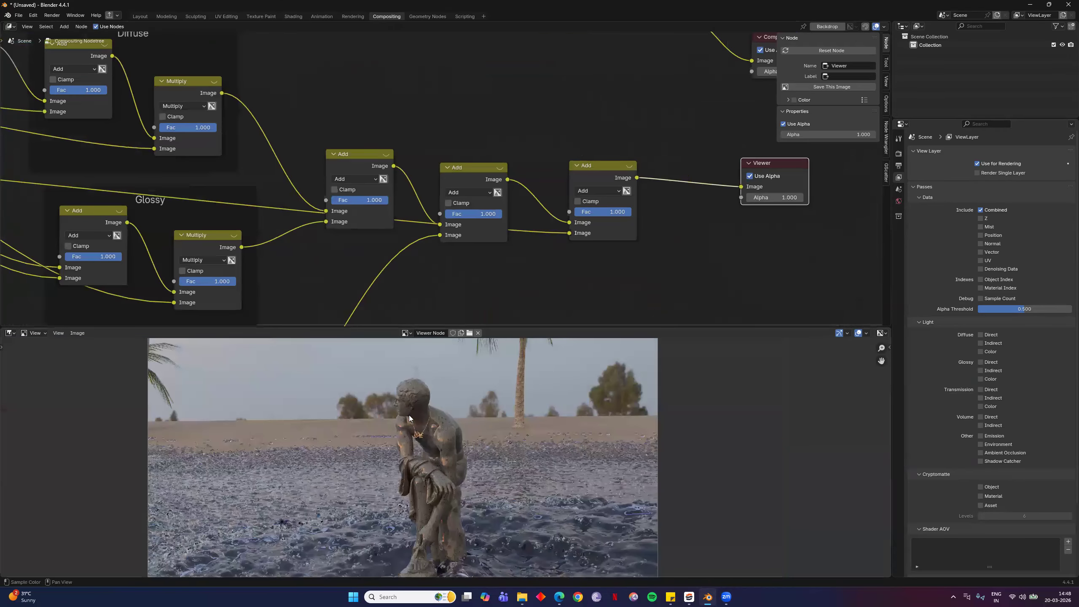
scroll(409, 415, "down", 3)
scroll(634, 449, "up", 3)
scroll(532, 427, "up", 5)
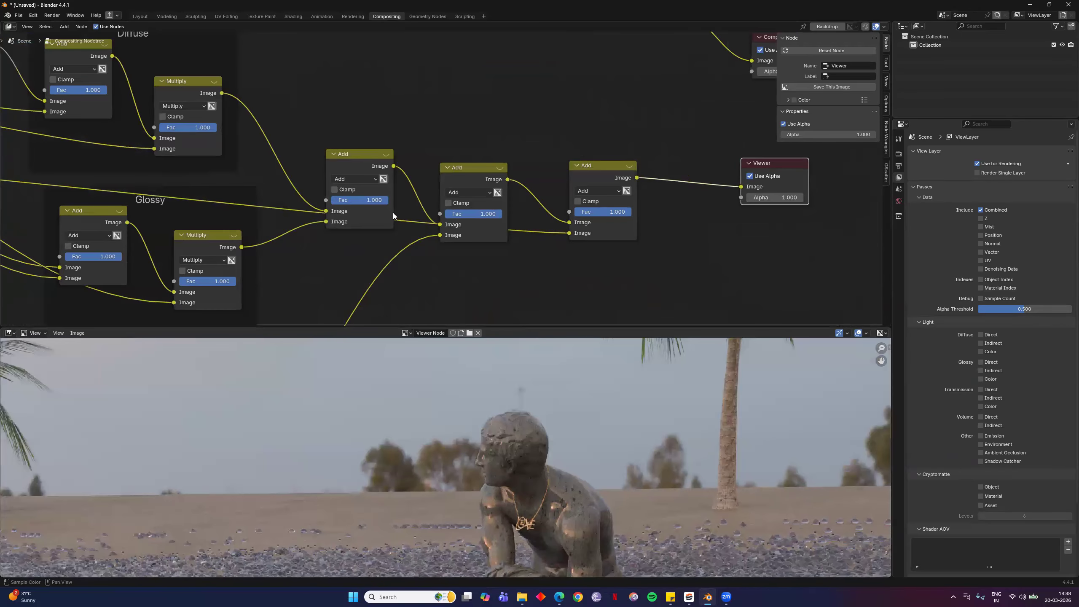
Lower the DiffDir Math Multiply node's value to 0.100
middle_click_drag(393, 213, 838, 353)
scroll(357, 189, "up", 2)
left_click(357, 188)
left_click(357, 188)
left_click(358, 188)
left_click(357, 188)
left_click(357, 188)
left_click(358, 188)
left_click(358, 188)
left_click(358, 188)
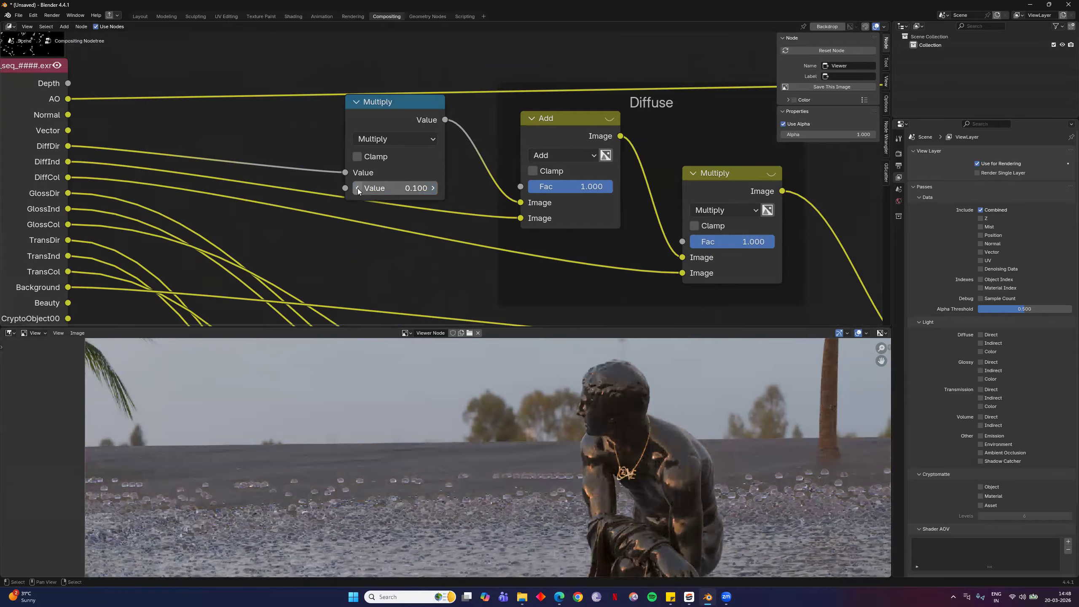
Try a value of 0.600 on the DiffDir Math Multiply node, inspect the statue, and undo the last increase
left_click_drag(359, 191, 431, 190)
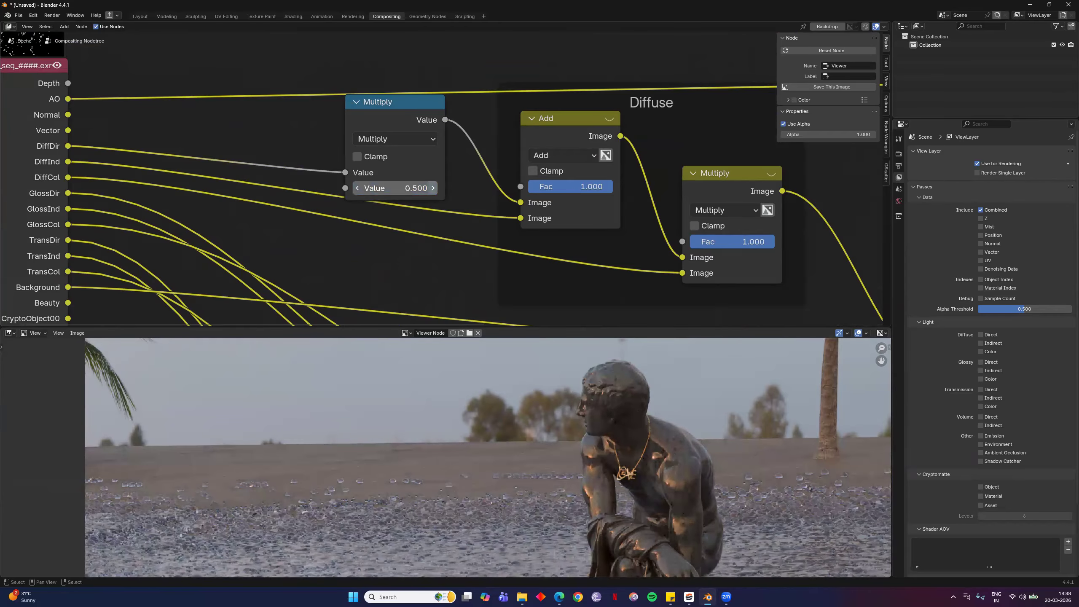
left_click(431, 189)
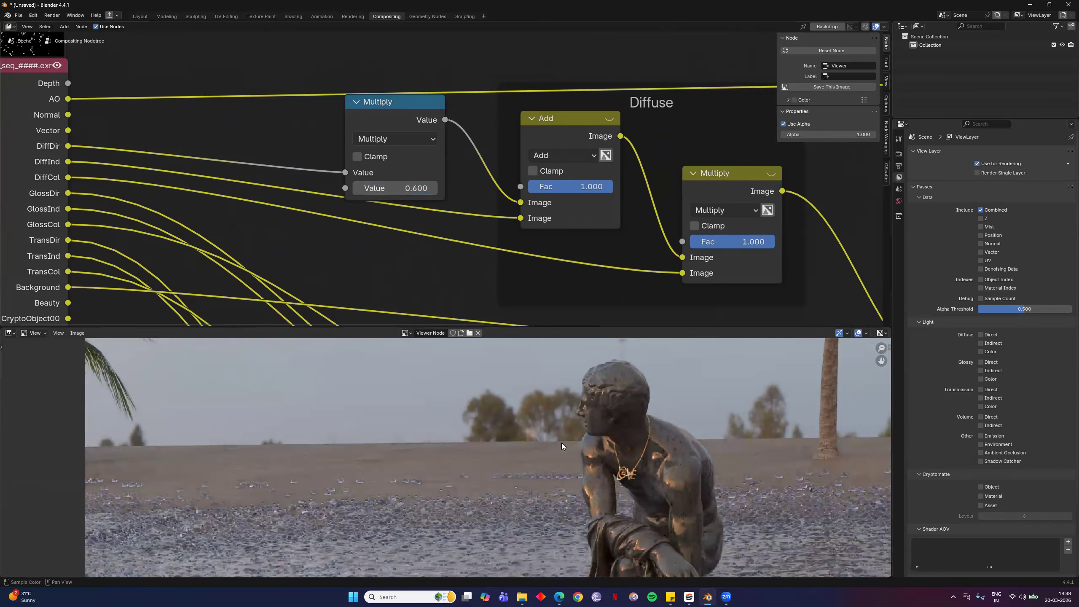
scroll(594, 444, "down", 6)
scroll(360, 479, "up", 1)
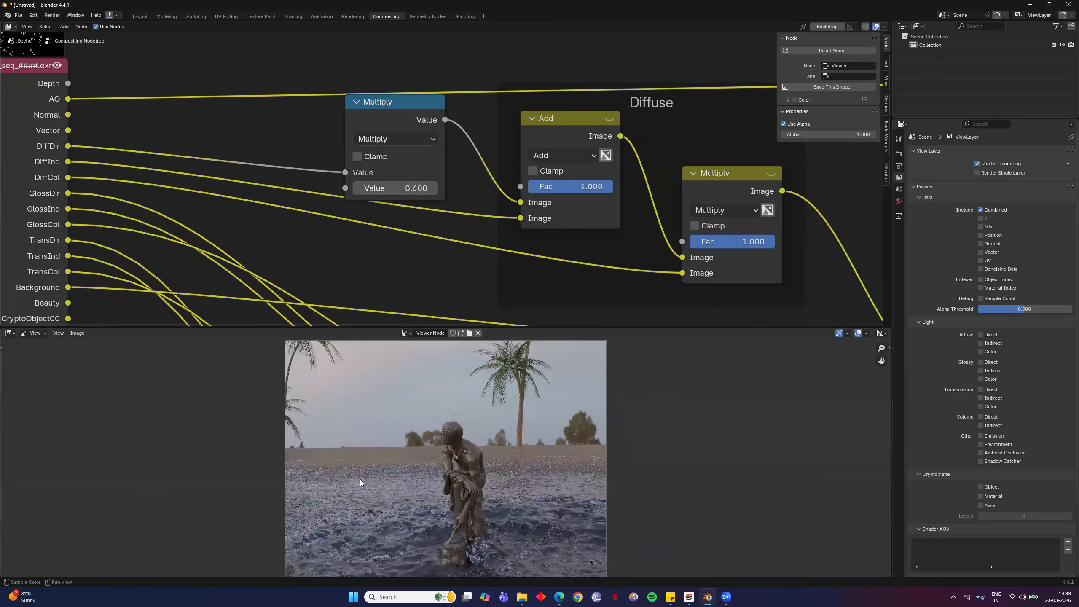
scroll(360, 479, "up", 5)
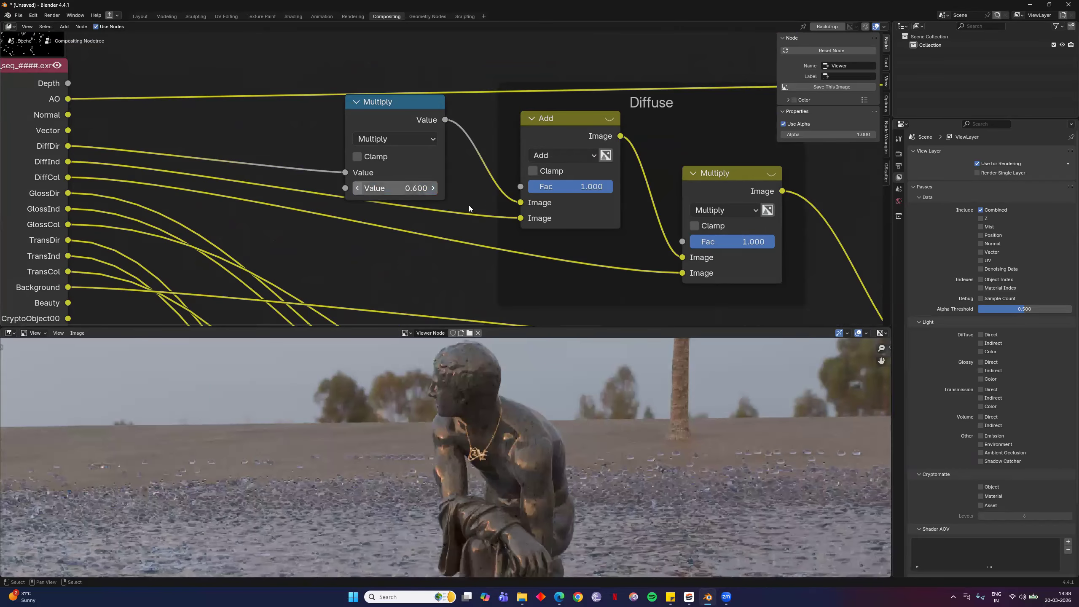
key("ctrl+z")
Move the DiffDir Math Multiply node up above the AO link, clear of the Diffuse frame
scroll(444, 183, "down", 2)
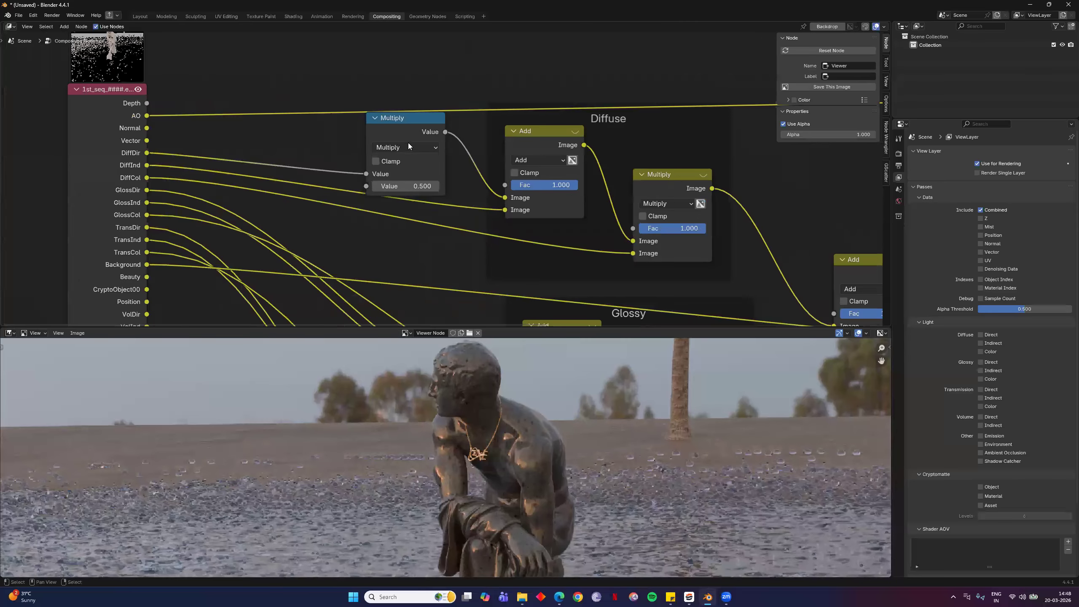
scroll(408, 142, "down", 2)
left_click_drag(438, 151, 442, 74)
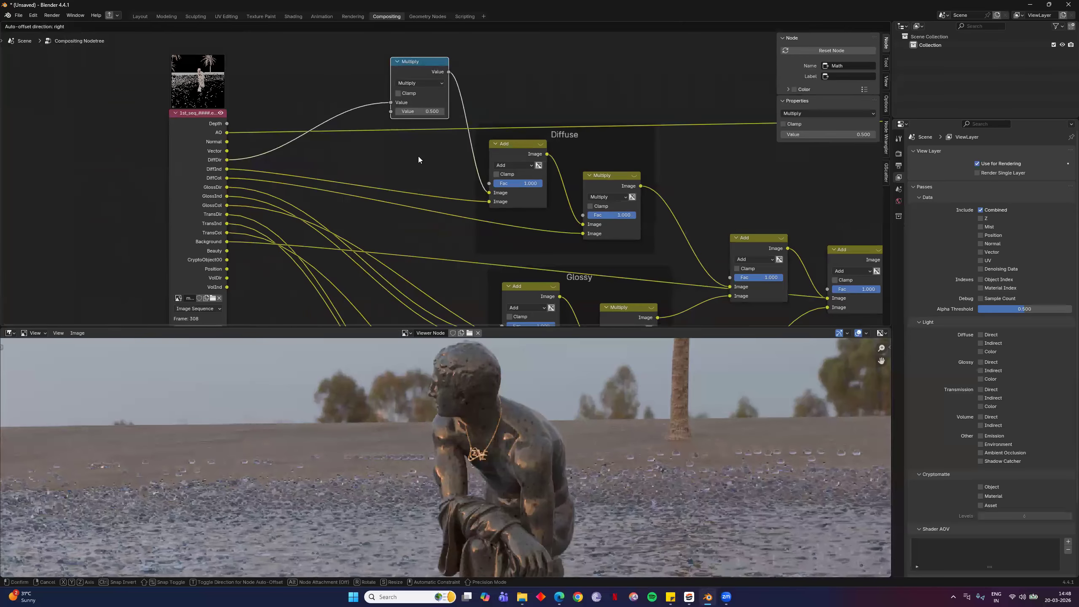
scroll(598, 204, "down", 5)
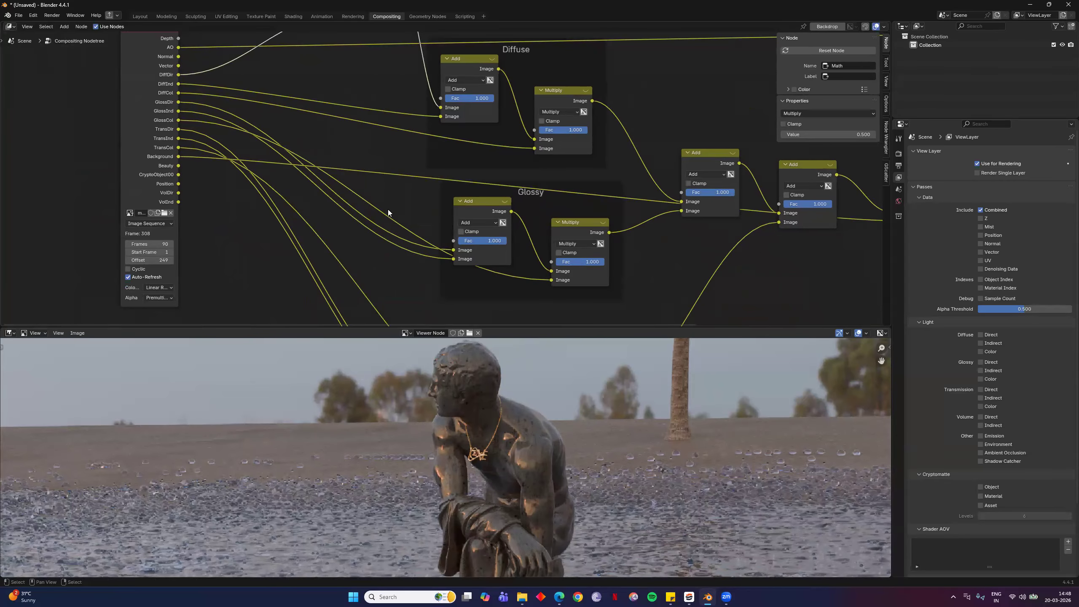
scroll(388, 209, "up", 5)
middle_click_drag(429, 299, 429, 318)
middle_click_drag(391, 116, 393, 231)
scroll(258, 247, "down", 3)
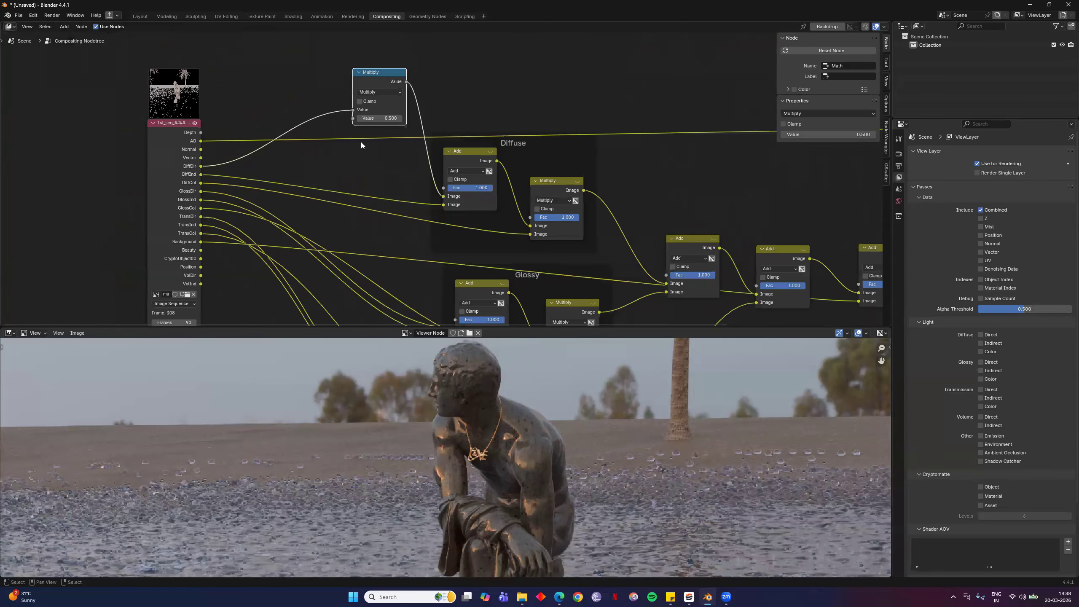
Reduce the DiffDir Math Multiply node's value to zero
middle_click_drag(361, 145, 373, 182)
scroll(389, 185, "up", 2)
left_click_drag(341, 183, 333, 184)
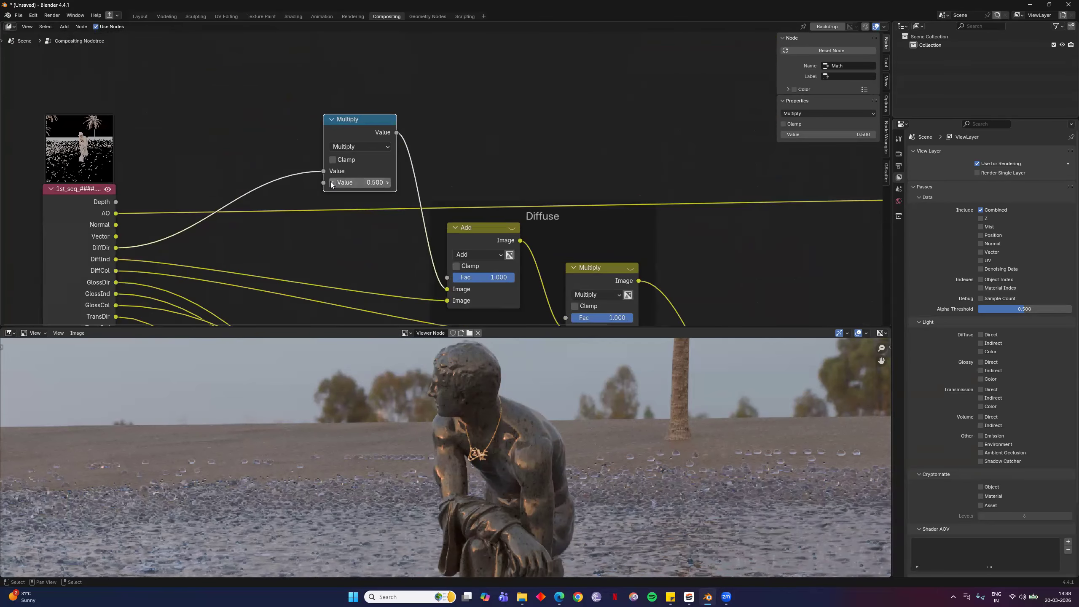
left_click(332, 183)
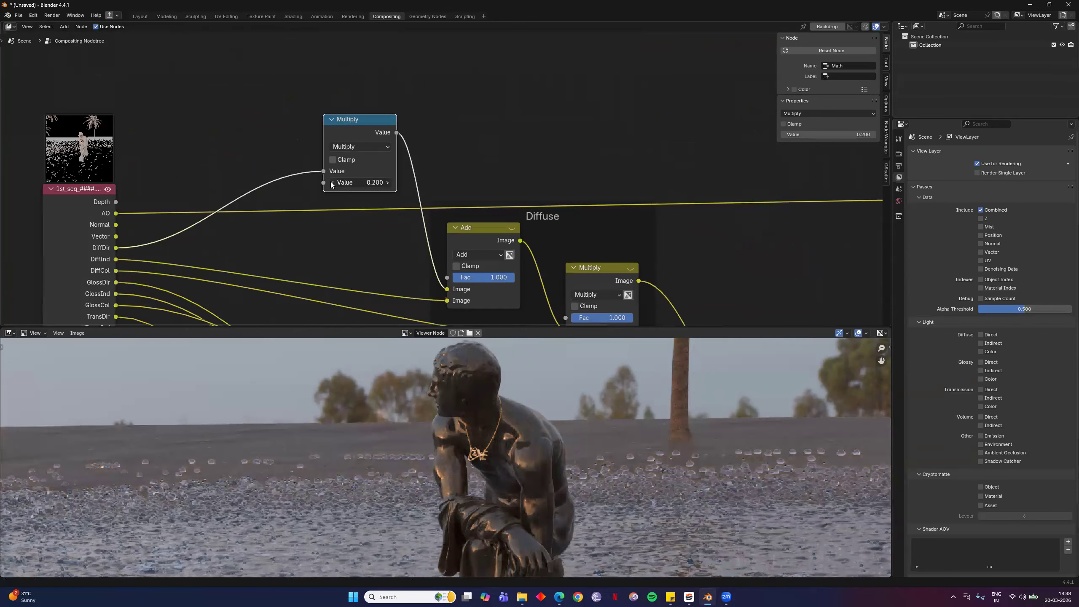
left_click(332, 183)
left_click(333, 183)
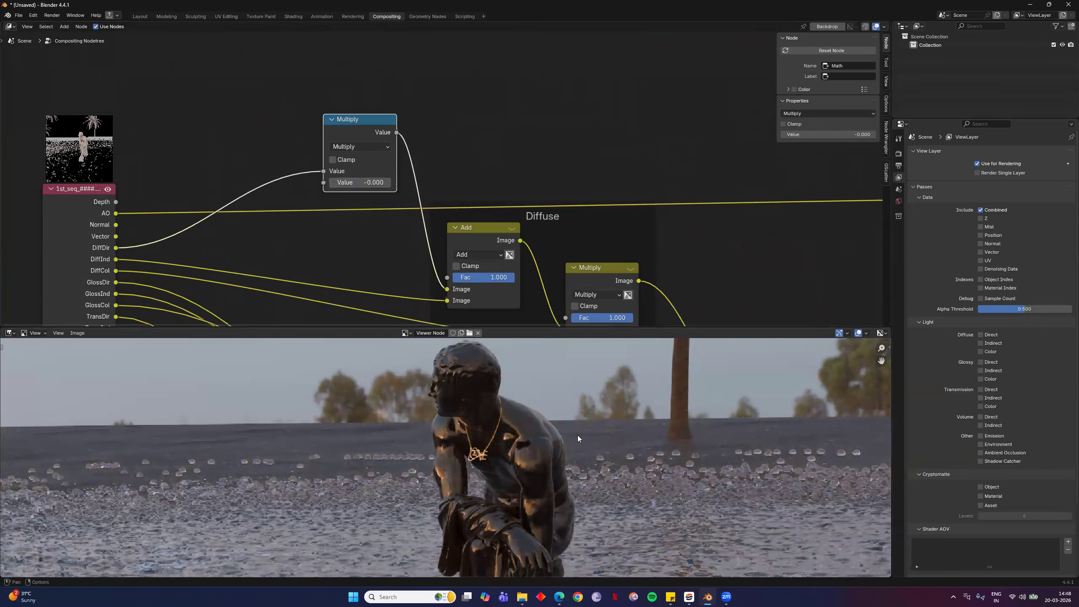
Raise the DiffDir Math Multiply node's value to 0.900
left_click(388, 183)
left_click(388, 183)
left_click(388, 182)
left_click(388, 183)
left_click(388, 183)
left_click(388, 182)
left_click(388, 182)
left_click(388, 183)
left_click(388, 182)
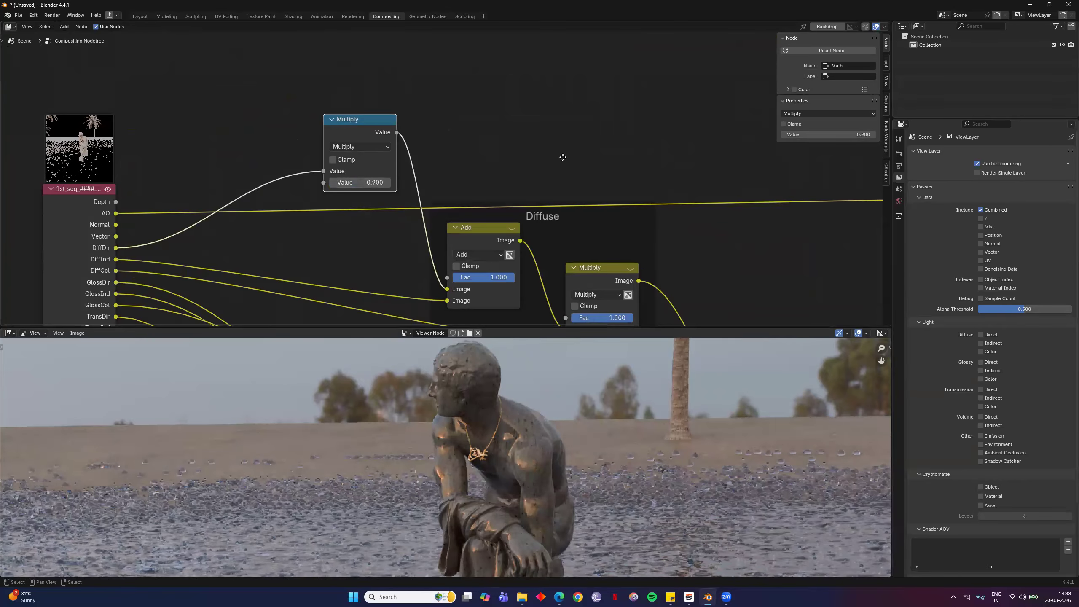
Move the Multiply node inside the Diffuse frame farther from the Add node to make room between them
scroll(561, 159, "down", 5)
scroll(561, 158, "right", 5)
left_click_drag(499, 155, 546, 166)
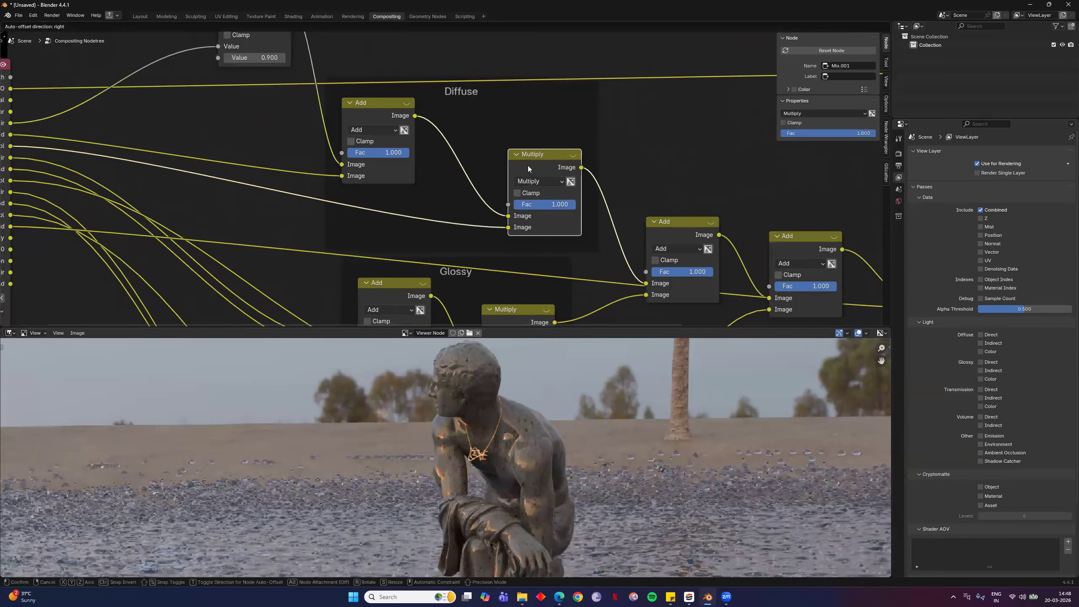
Insert a copy of the DiffDir Math Multiply node between the Diffuse frame's Add and Multiply nodes, and dissolve the original
scroll(291, 81, "up", 4)
scroll(291, 81, "left", 2)
left_click(291, 81)
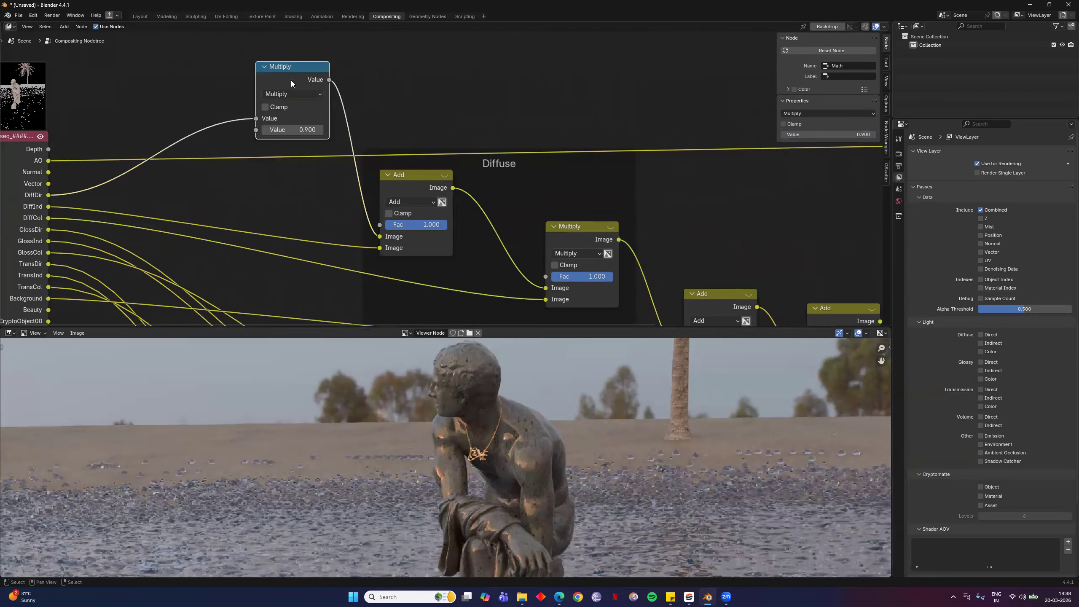
key("shift+d")
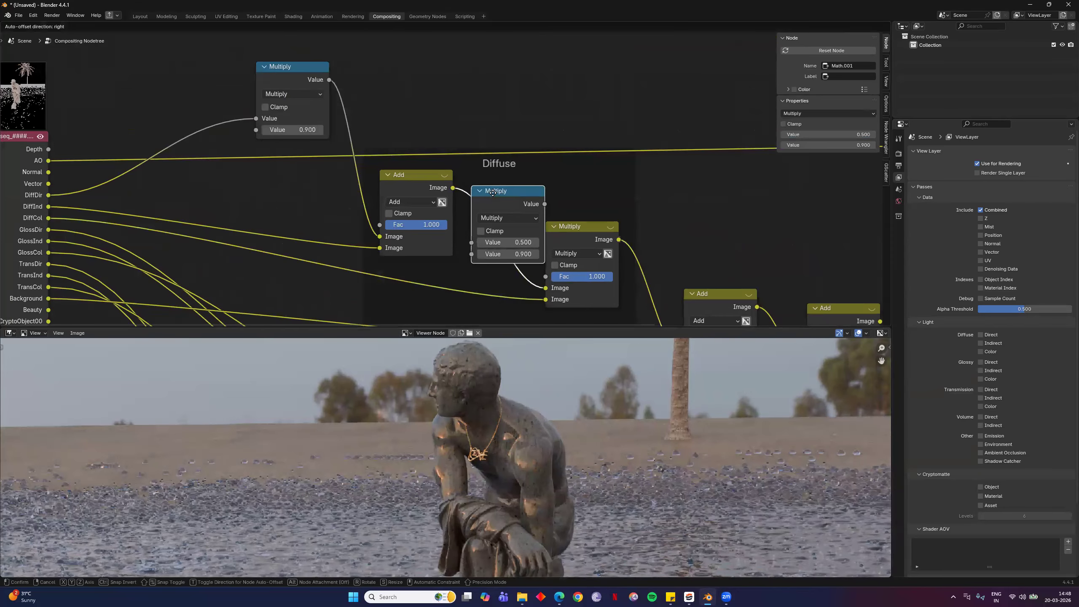
left_click(496, 194)
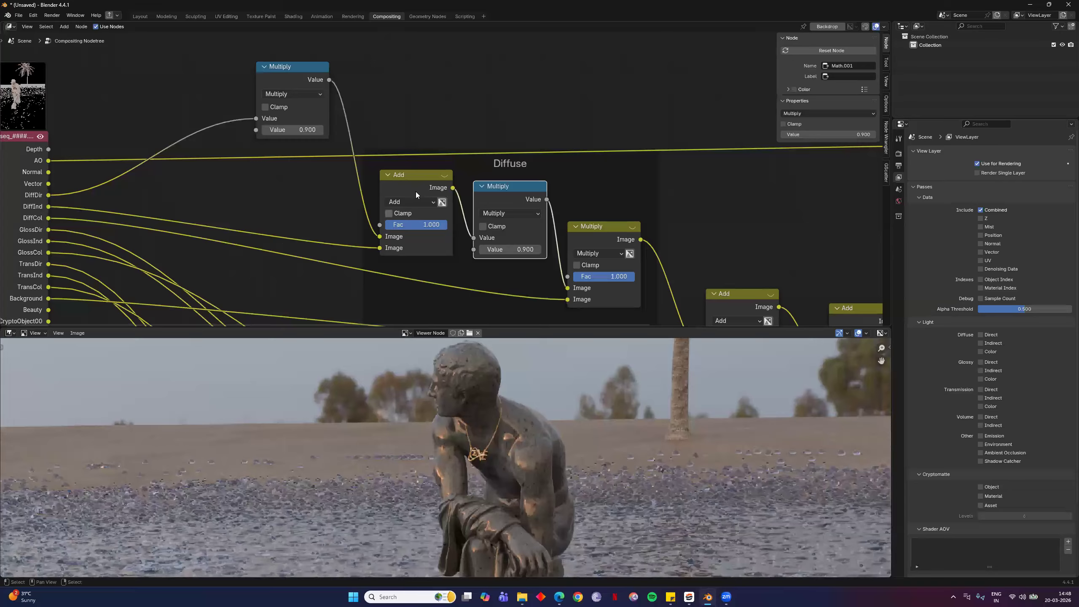
left_click(296, 72)
key("ctrl+x")
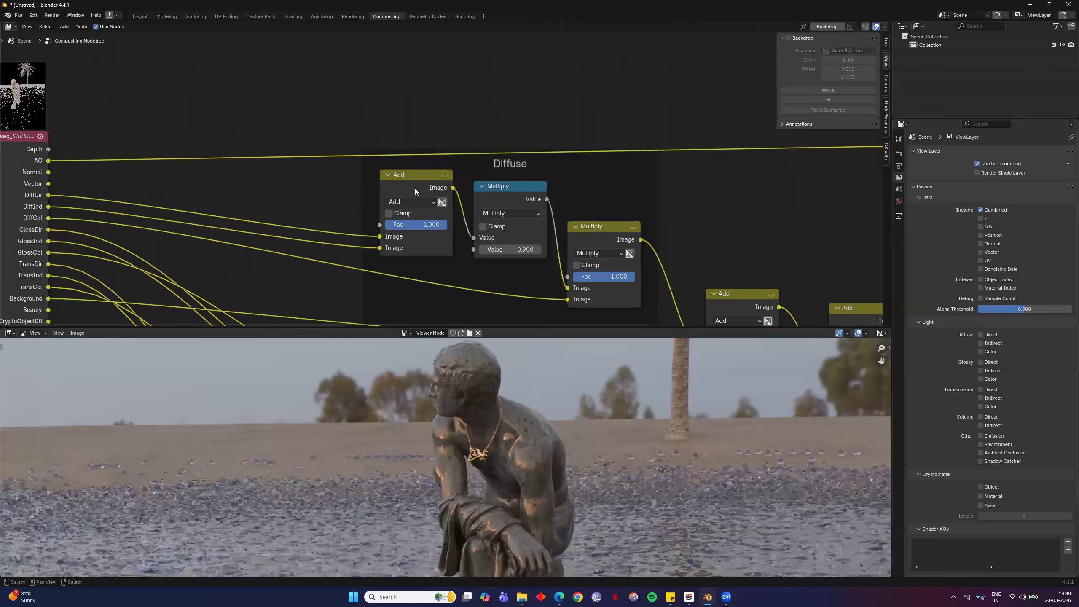
Lower the value of the Math Multiply node inside the Diffuse frame to 0.100 and check the full image
middle_click_drag(583, 254, 521, 208)
scroll(415, 212, "up", 4)
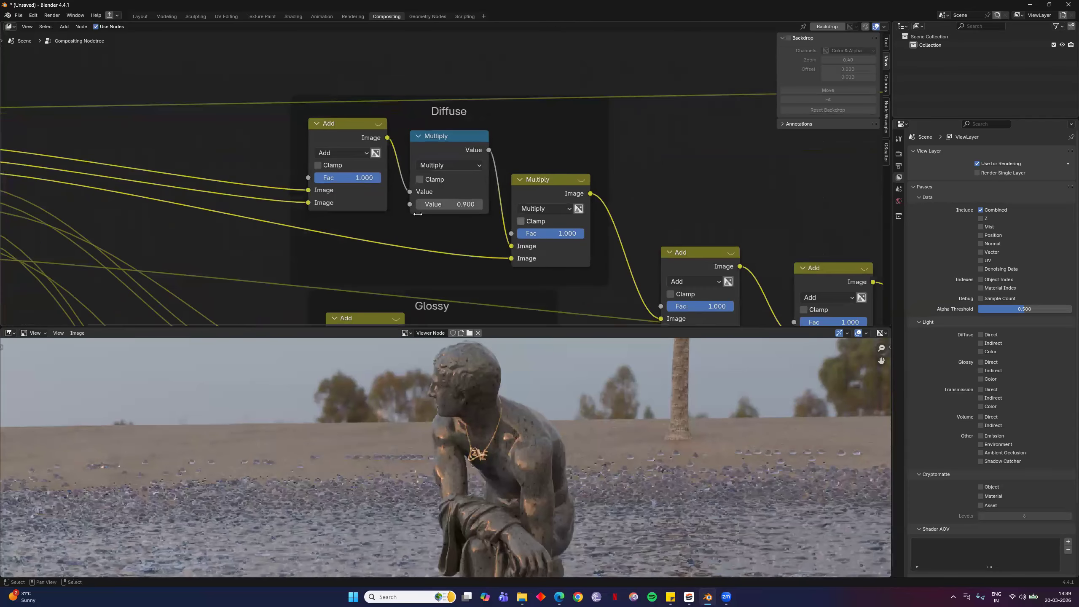
left_click(414, 212)
left_click(414, 212)
left_click(414, 212)
left_click(415, 212)
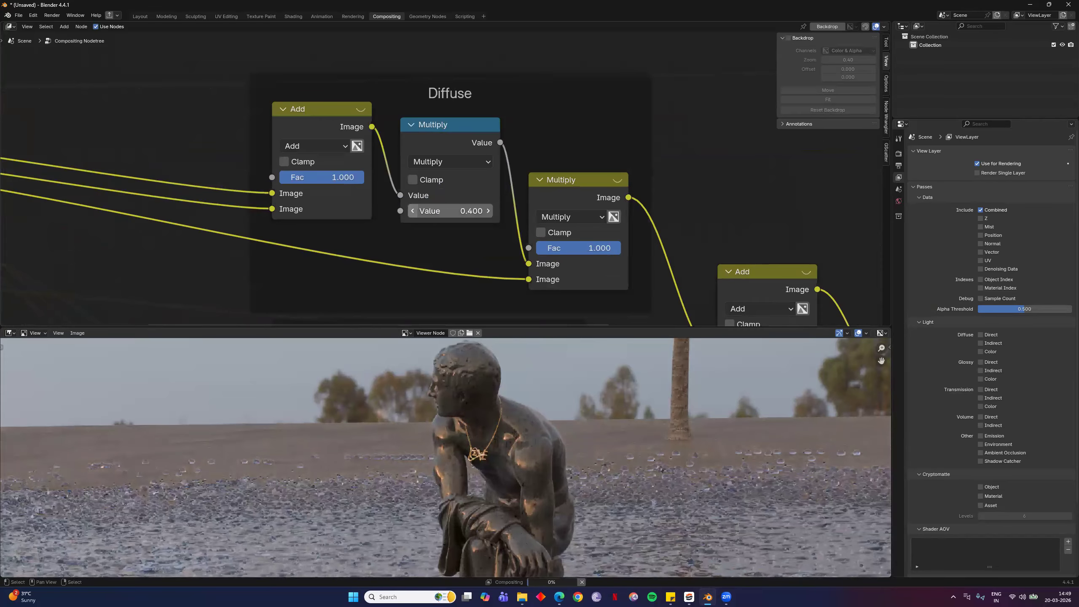
left_click(415, 211)
left_click(414, 212)
left_click(414, 211)
left_click(414, 212)
key("Home")
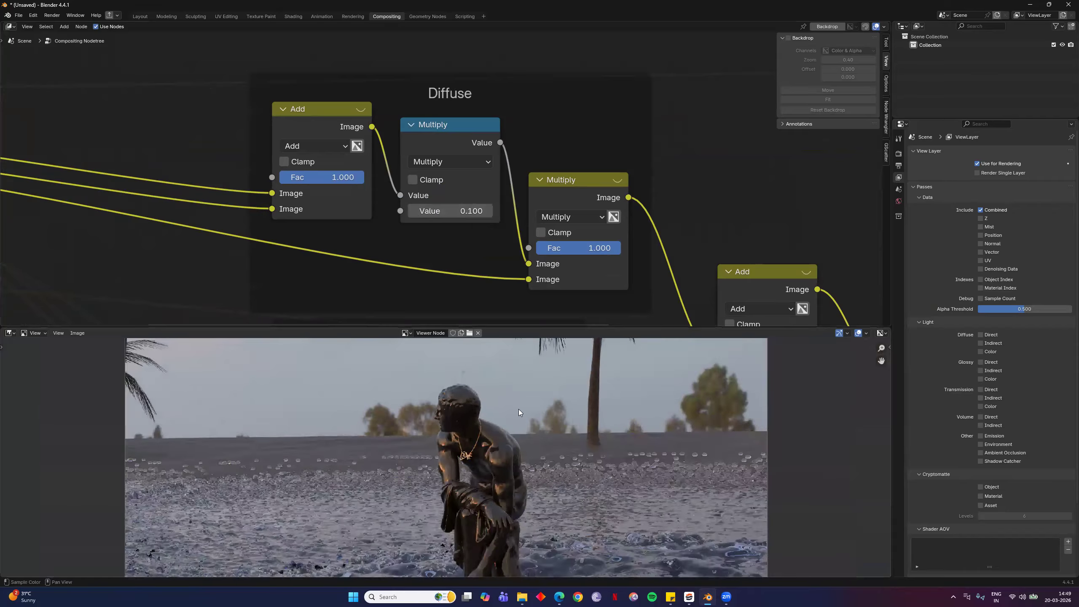
scroll(520, 412, "down", 5)
scroll(520, 413, "up", 4)
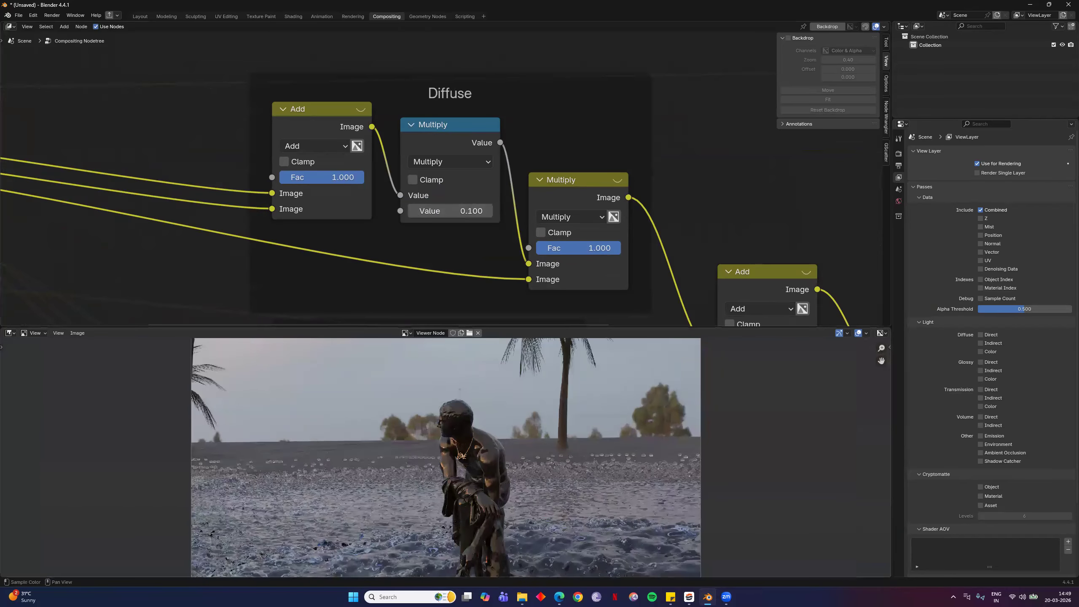
Raise the value of the Math Multiply node inside the Diffuse frame to 1.000
scroll(521, 412, "up", 1)
left_click(492, 214)
left_click(493, 214)
left_click(493, 214)
left_click(492, 214)
left_click(493, 215)
left_click(493, 215)
double_click(492, 214)
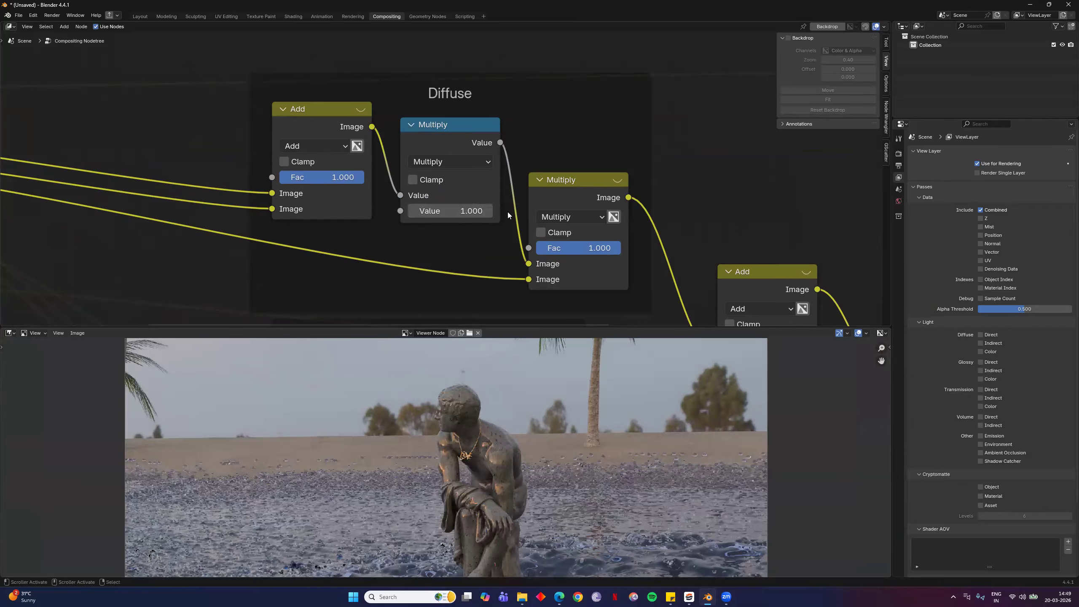
Move the Viewer node closer to the last Add node of the chain
scroll(815, 223, "down", 3)
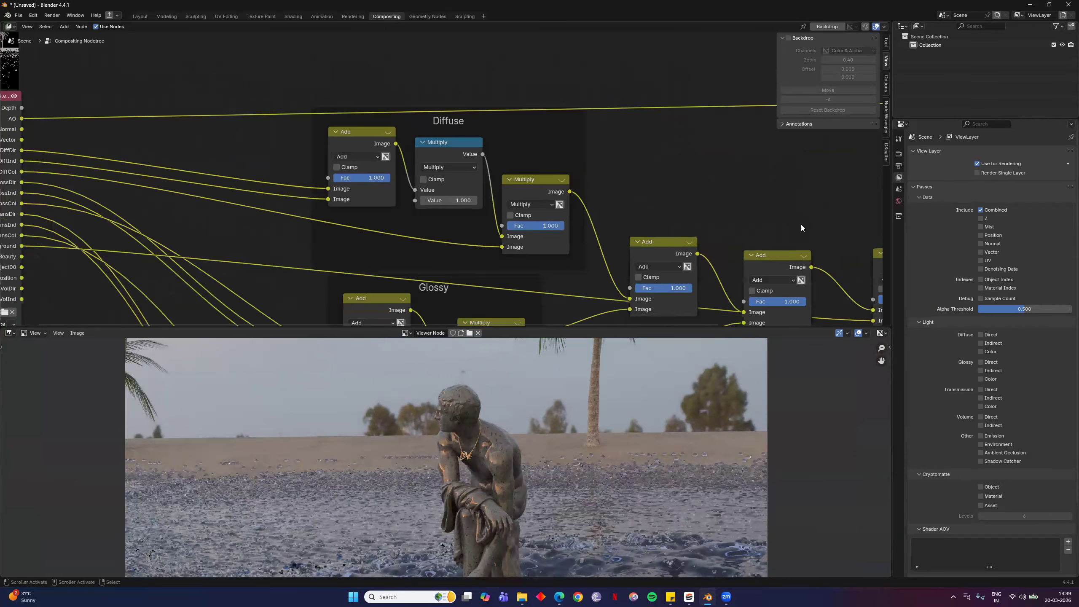
scroll(746, 218, "down", 6)
scroll(815, 225, "up", 4)
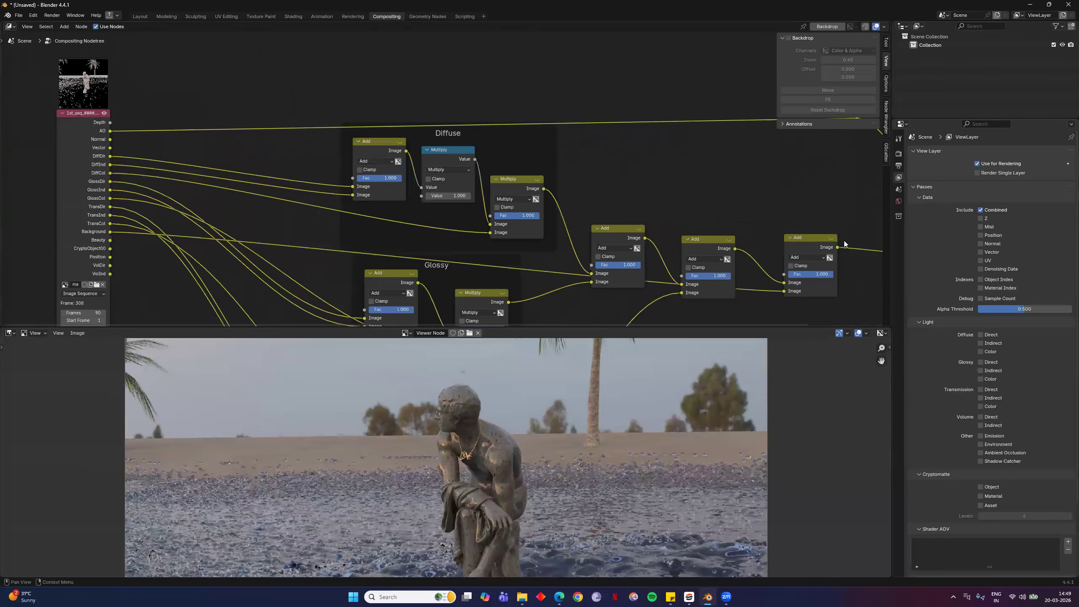
middle_click_drag(631, 169, 514, 163)
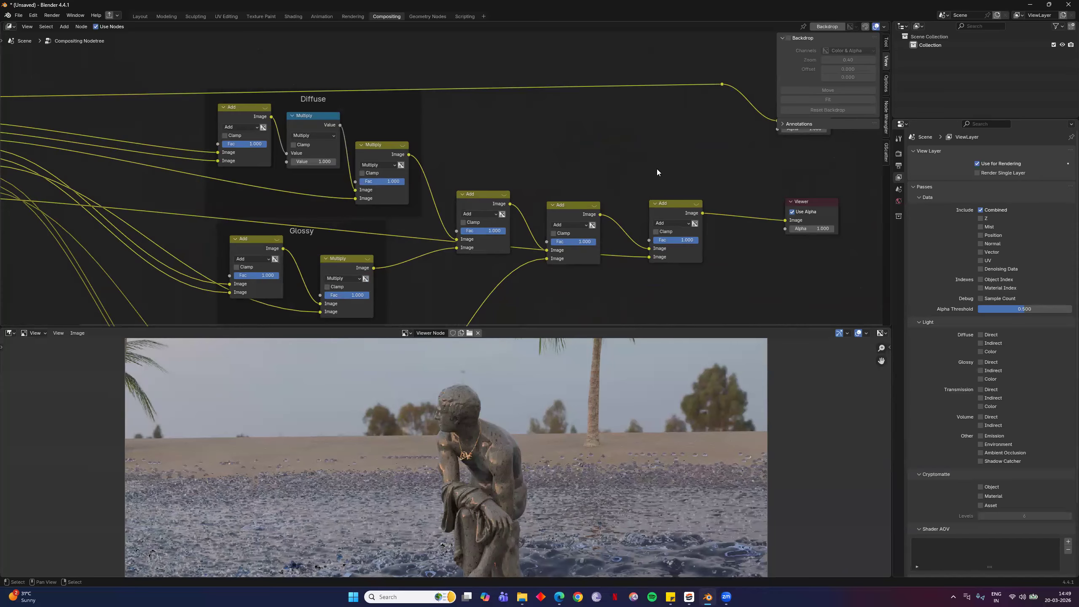
left_click_drag(818, 202, 773, 170)
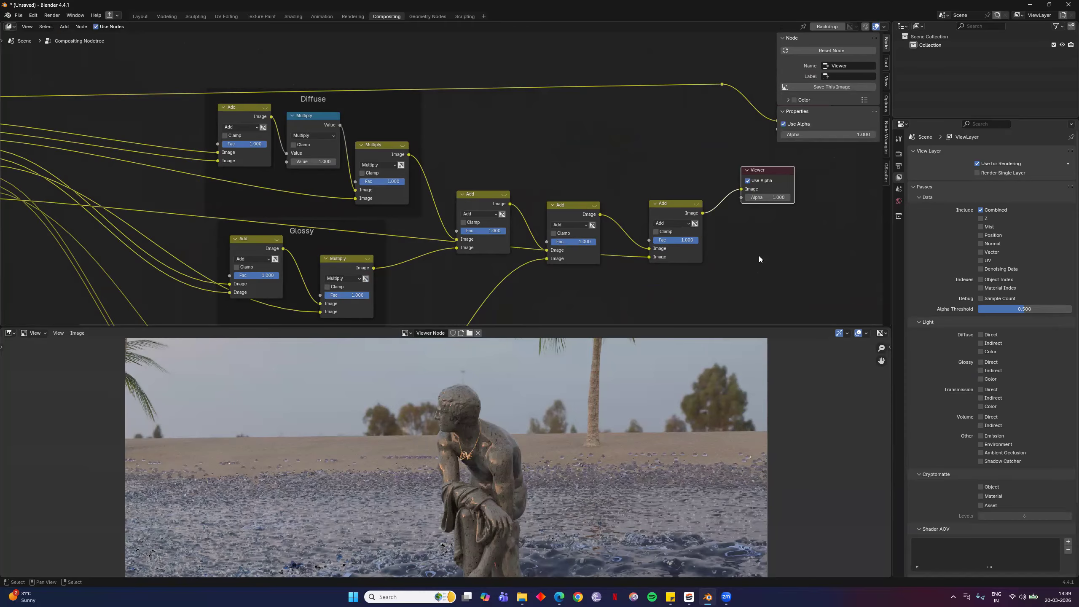
Examine the Diffuse frame's nodes and how the framed passes combine across the whole node tree
scroll(464, 156, "up", 3)
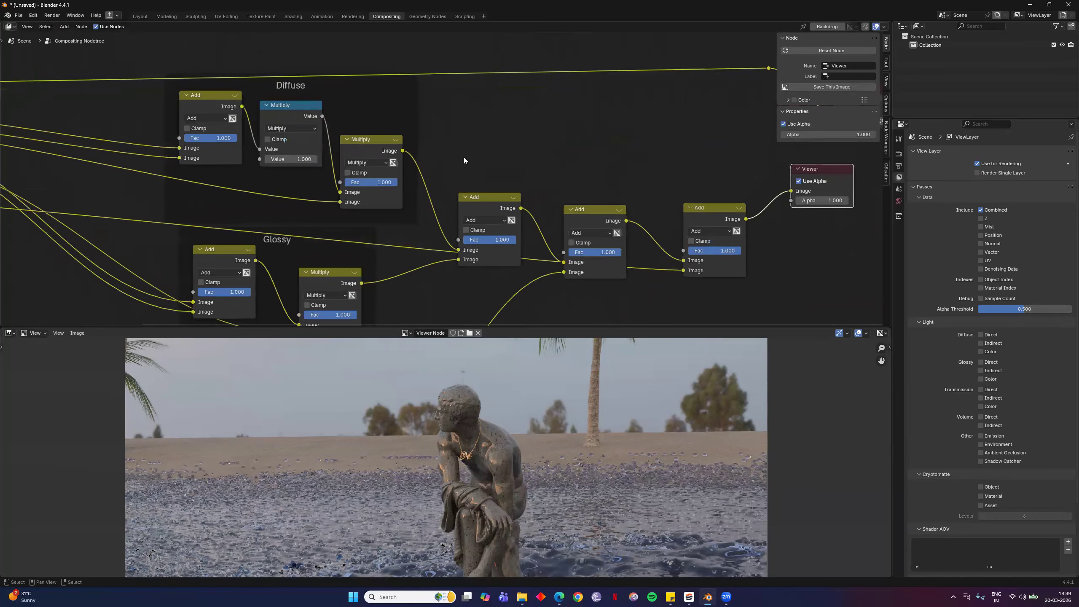
middle_click_drag(511, 150, 553, 106)
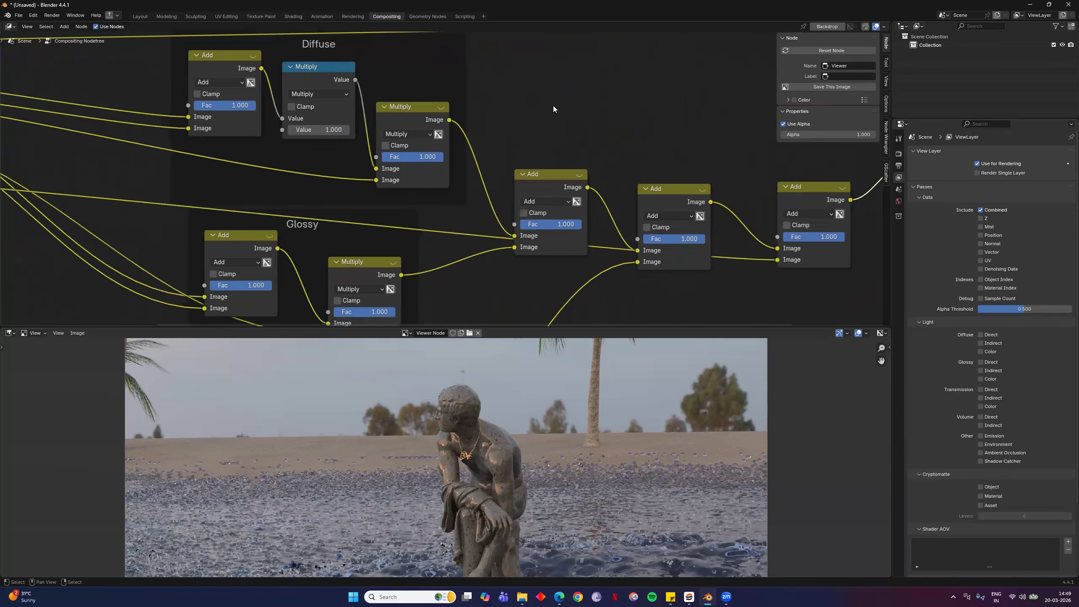
scroll(553, 106, "down", 2)
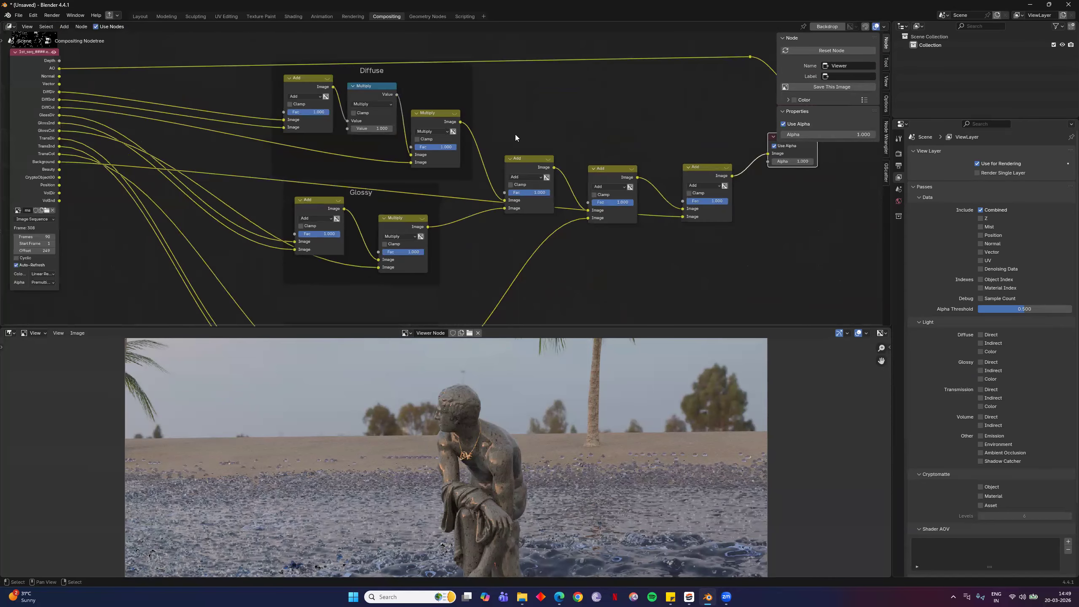
scroll(515, 134, "up", 1)
scroll(553, 226, "up", 5)
scroll(552, 227, "left", 4)
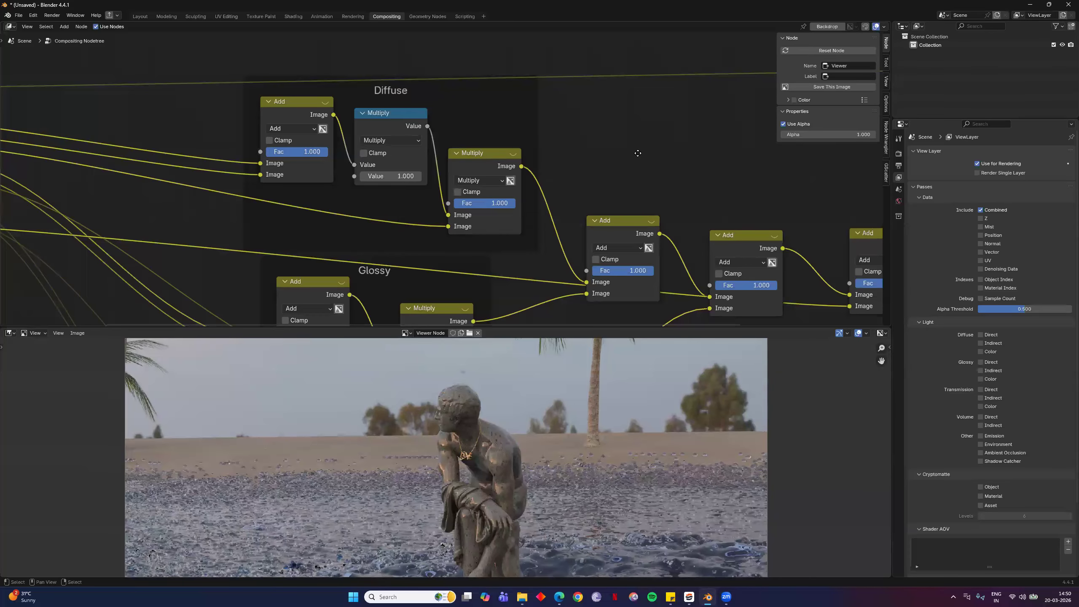
scroll(637, 153, "up", 2)
scroll(638, 153, "up", 1)
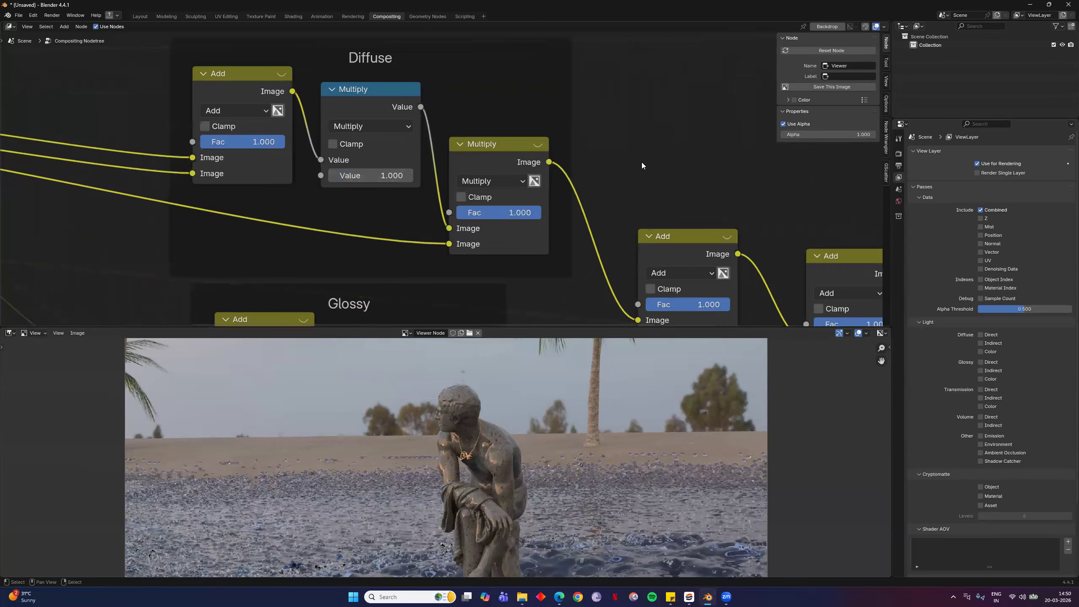
scroll(642, 162, "down", 3)
scroll(514, 232, "down", 11)
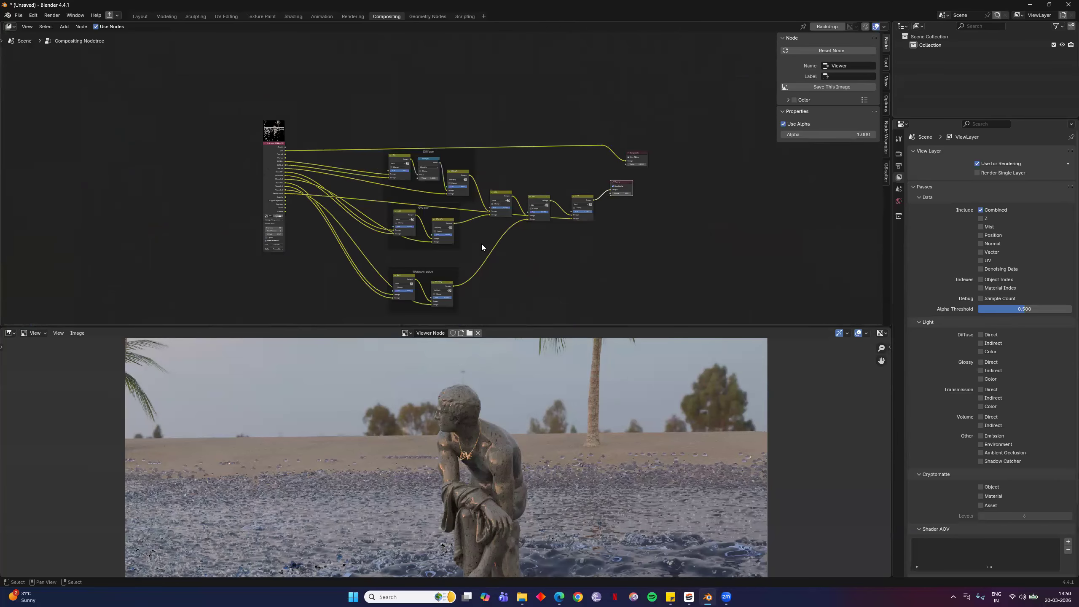
Dissolve the Math Multiply node inside the Diffuse frame so its Add node feeds the color Multiply directly
scroll(548, 216, "up", 7)
middle_click_drag(584, 189, 577, 109)
scroll(477, 129, "up", 3)
left_click(458, 87)
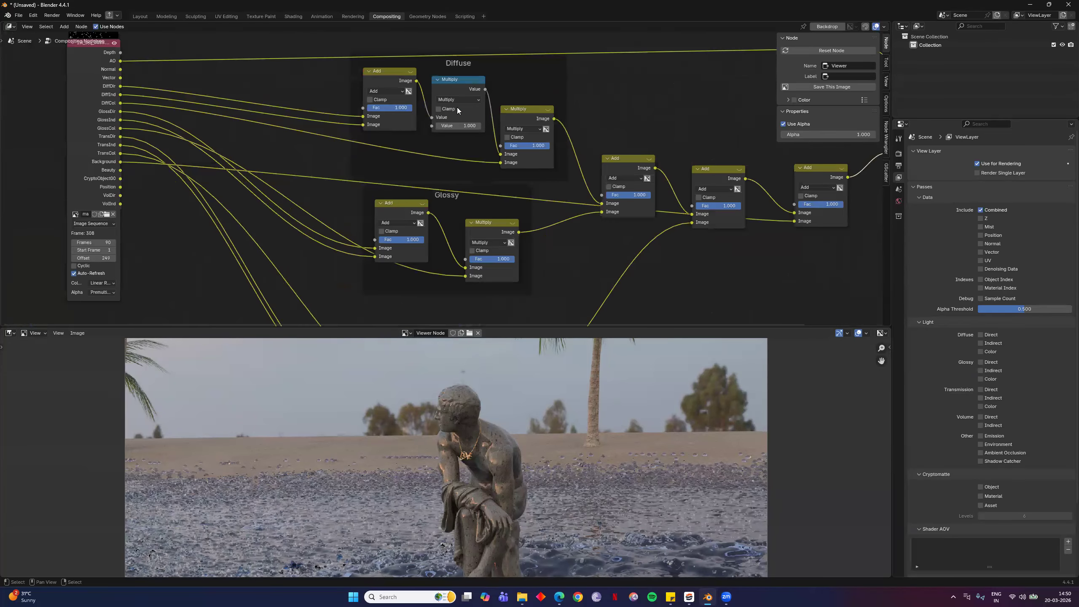
key("ctrl+x")
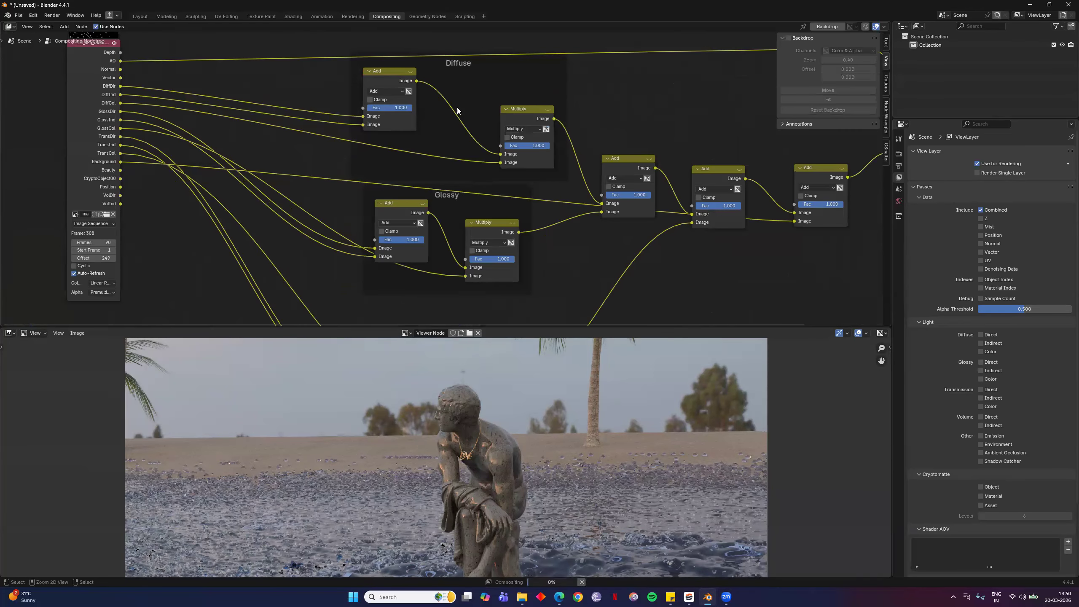
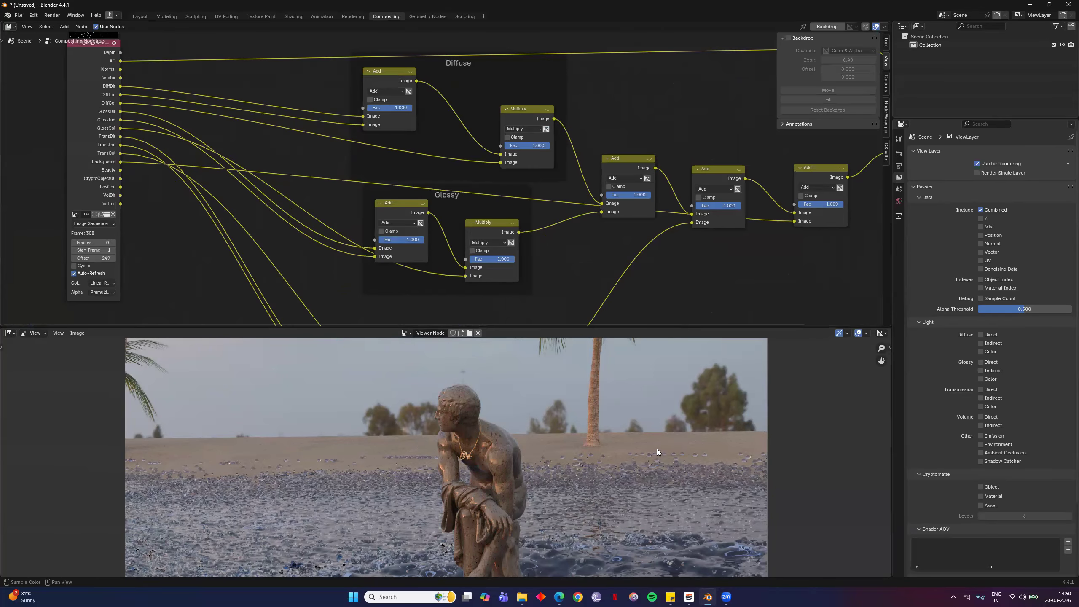
Move the three chained Add nodes and the Viewer node farther from the pass frames to open up space
scroll(411, 287, "down", 3)
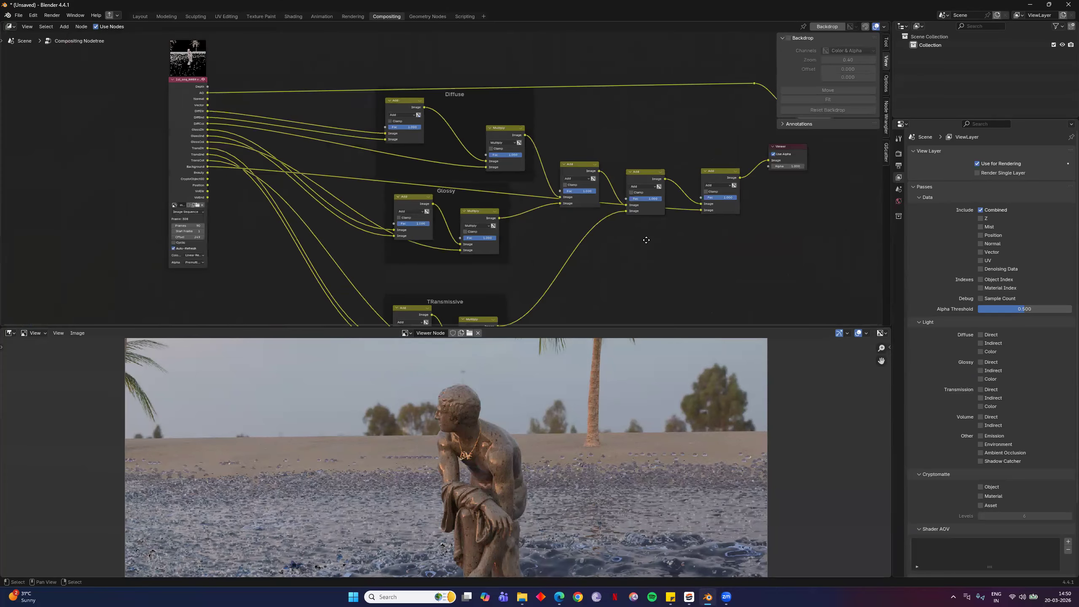
middle_click_drag(670, 132, 470, 202)
left_click_drag(469, 202, 356, 296)
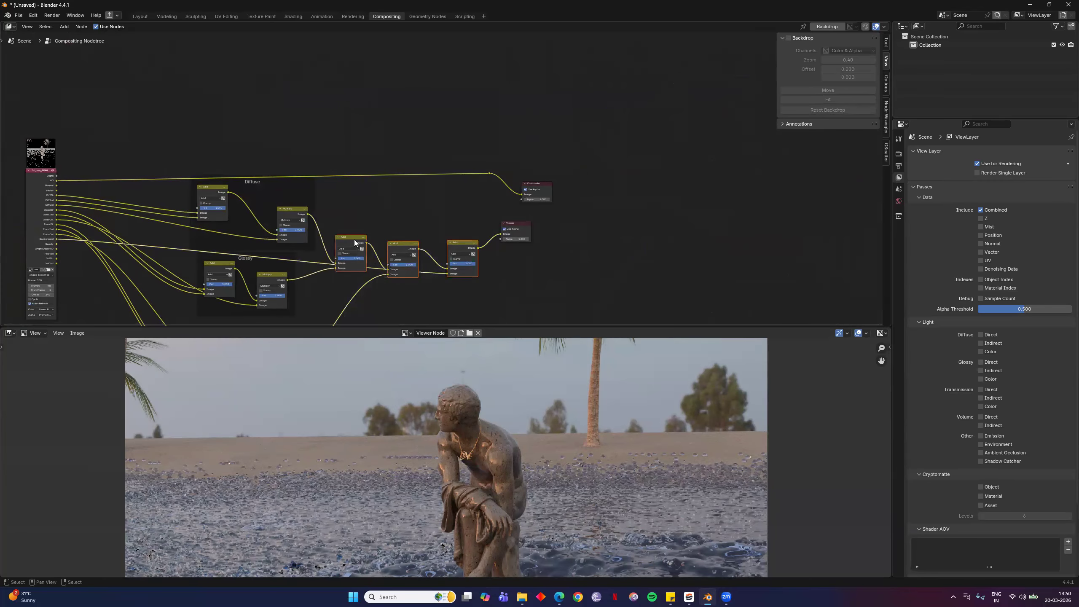
key("g")
left_click(506, 234)
left_click(524, 226)
key("g")
left_click(632, 214)
middle_click_drag(191, 283, 315, 240)
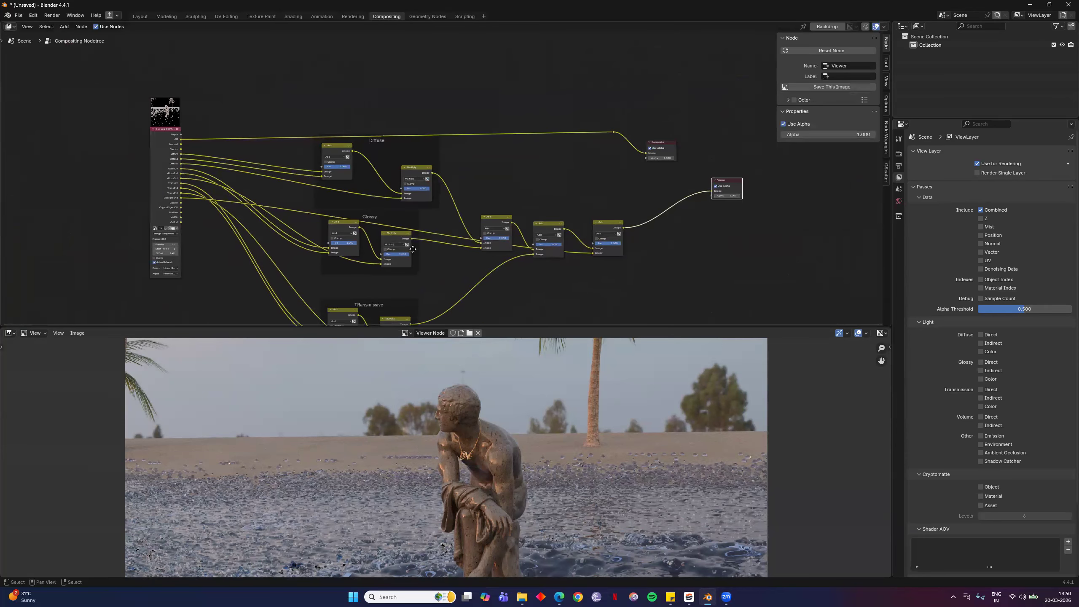
Move the Diffuse, Glossy and Transmissive frames with the Add chain and Viewer down, clear of the image sequence node
scroll(413, 249, "down", 3)
middle_click_drag(479, 225, 505, 233)
left_click_drag(673, 169, 359, 293)
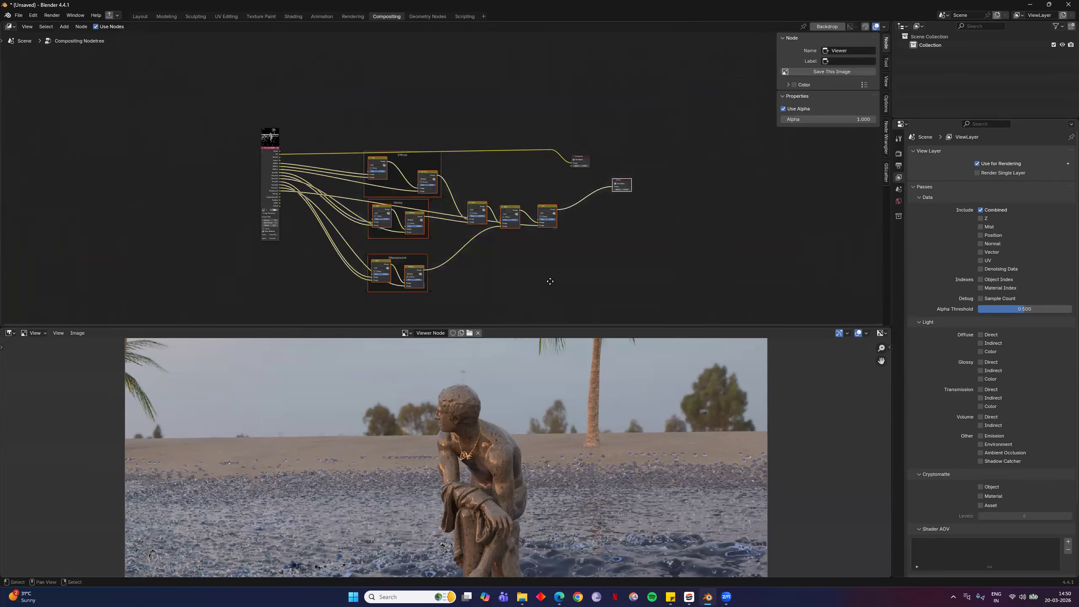
middle_click_drag(442, 281, 525, 185)
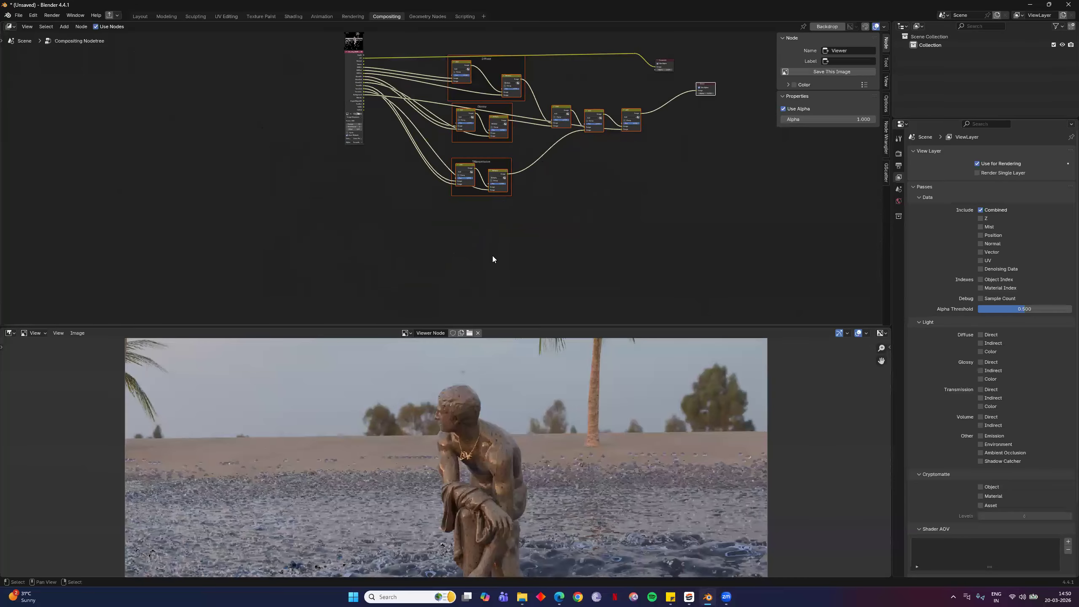
key("h")
key("ctrl+z")
key("g")
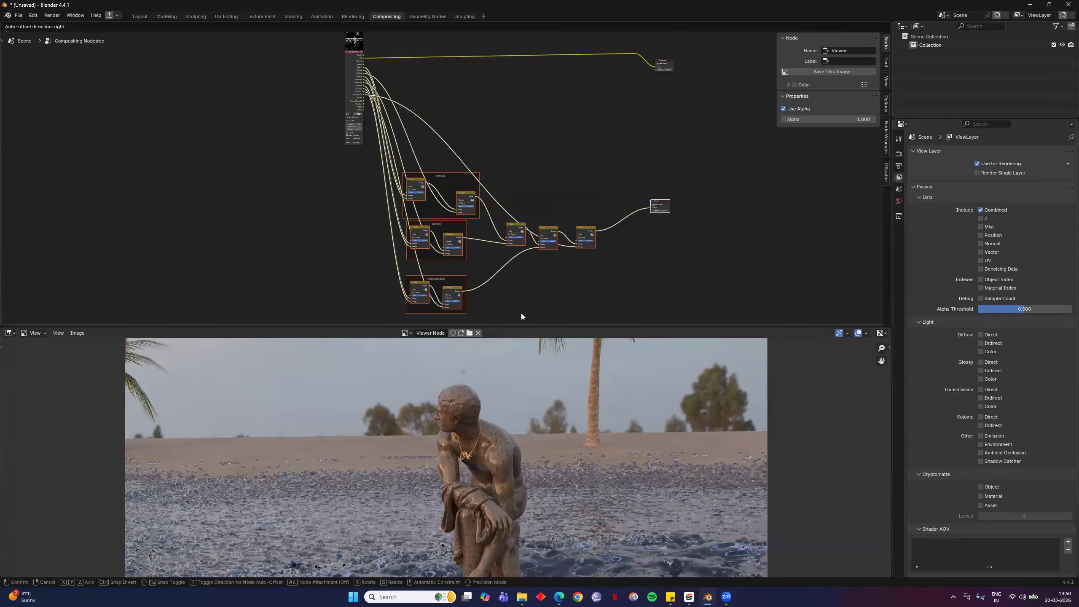
left_click(526, 160)
Add a Mix Color node beside the image sequence node and link the Beauty pass to its first image input
middle_click_drag(497, 105, 529, 201)
scroll(528, 202, "up", 14)
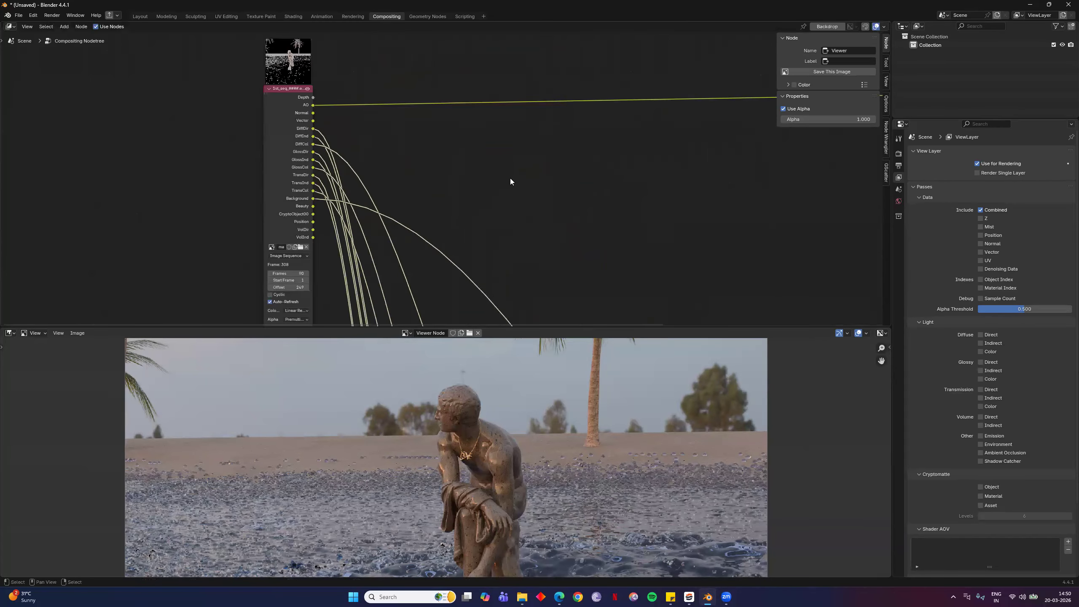
middle_click_drag(272, 215, 241, 286)
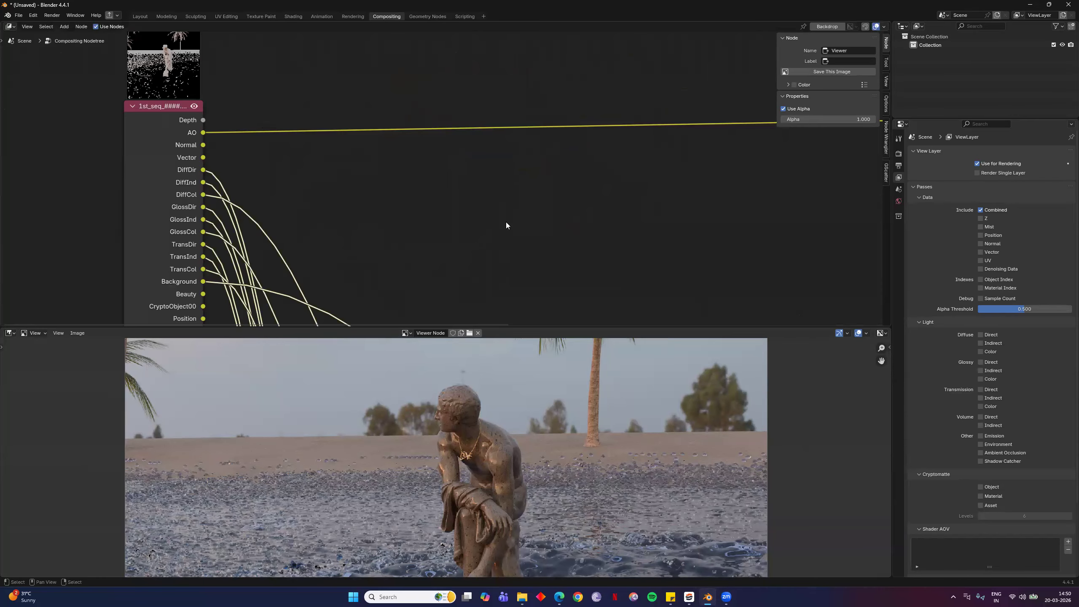
key("F3")
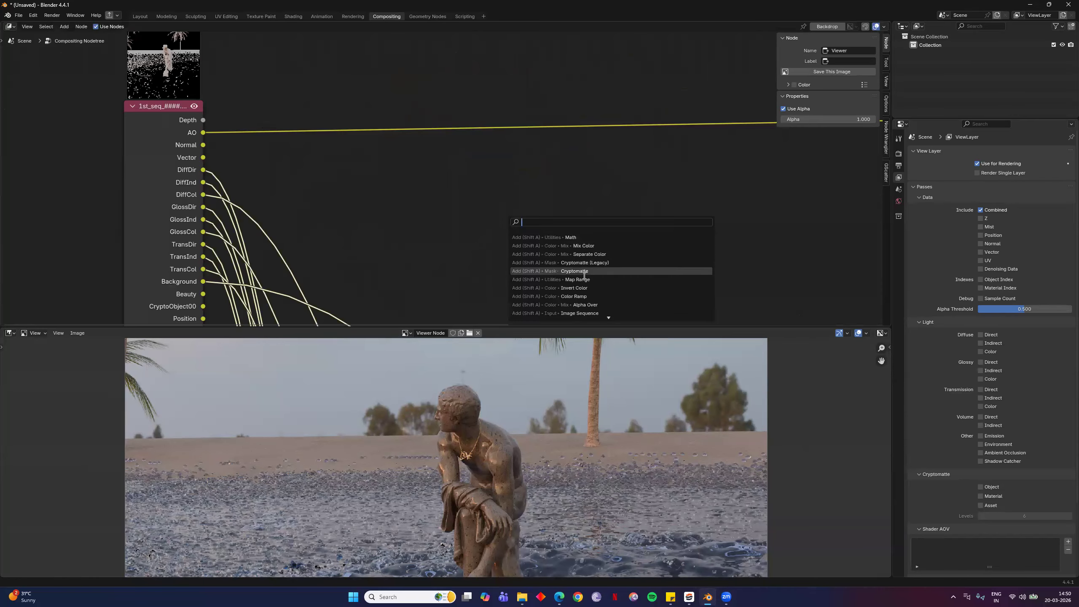
left_click(599, 245)
left_click(460, 172)
left_click_drag(204, 295, 460, 242)
Preview the Beauty pass in the Viewer and set the new Mix node's blending mode to Add
left_click(203, 295, "ctrl+shift")
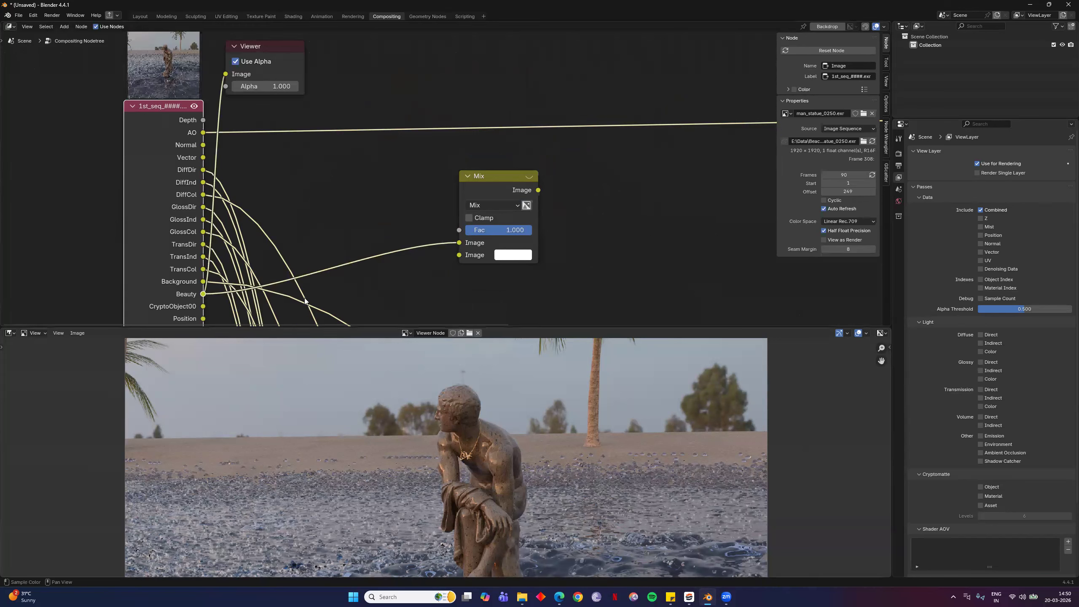
middle_click_drag(404, 219, 371, 174)
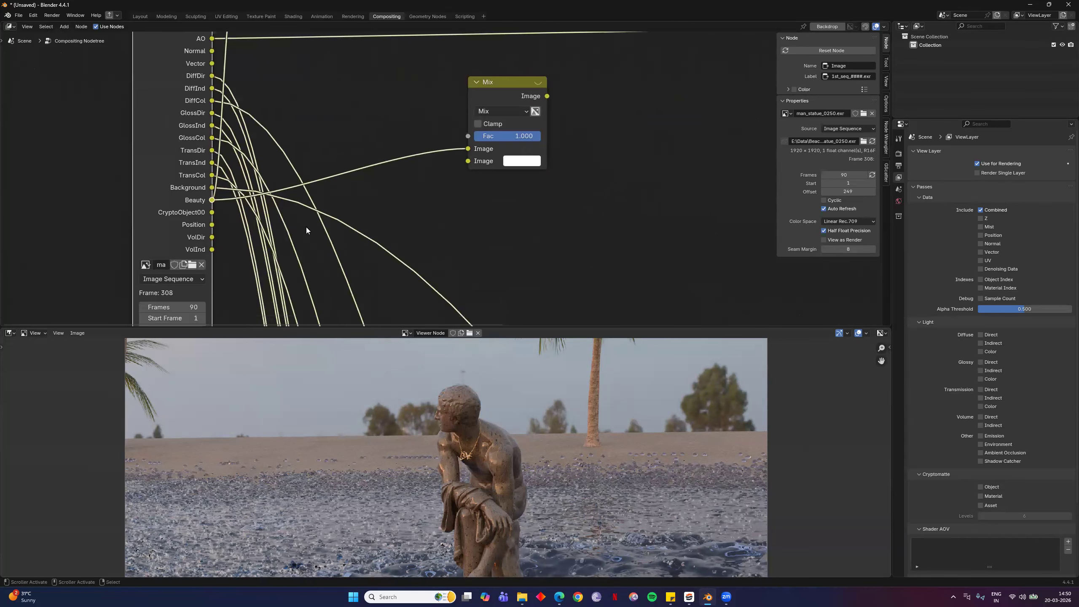
middle_click_drag(176, 141, 144, 192)
left_click(472, 159)
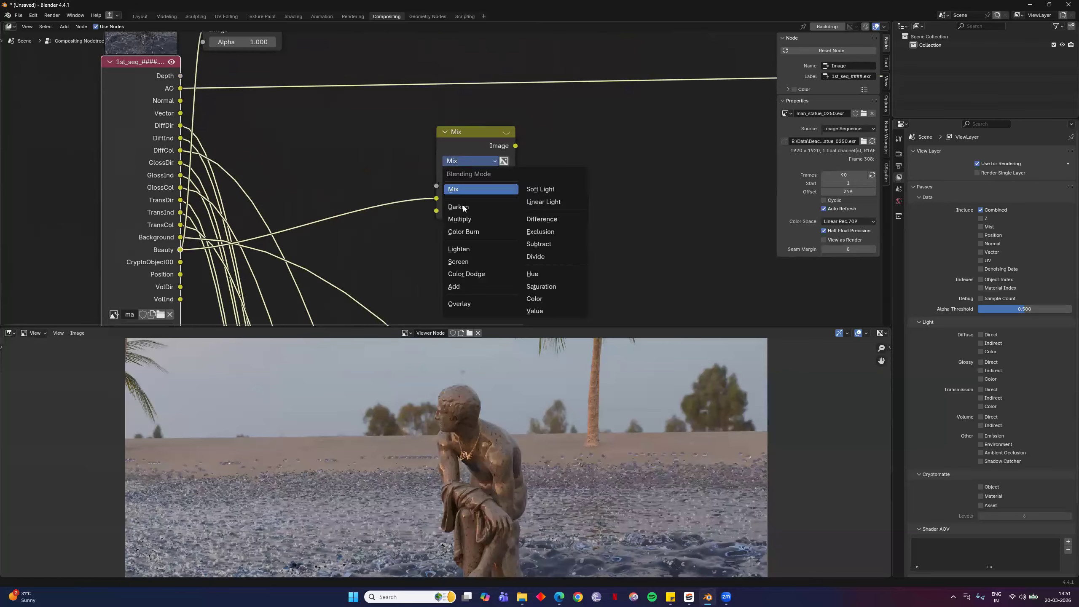
left_click(465, 288)
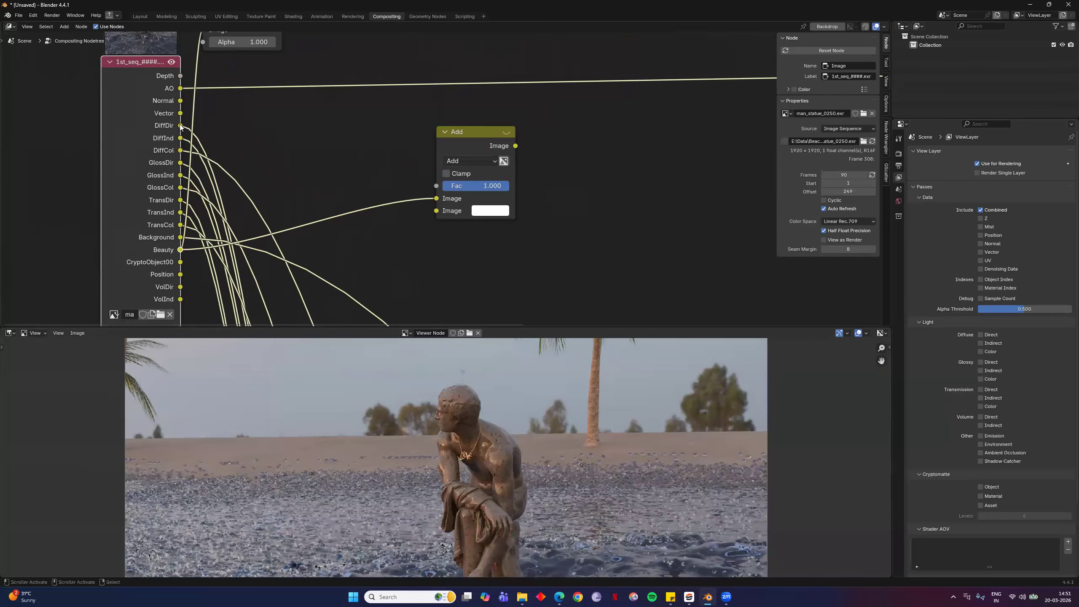
Link the DiffDir pass to the Add node's second image input and preview the combined result in the Viewer
left_click_drag(408, 205, 426, 206)
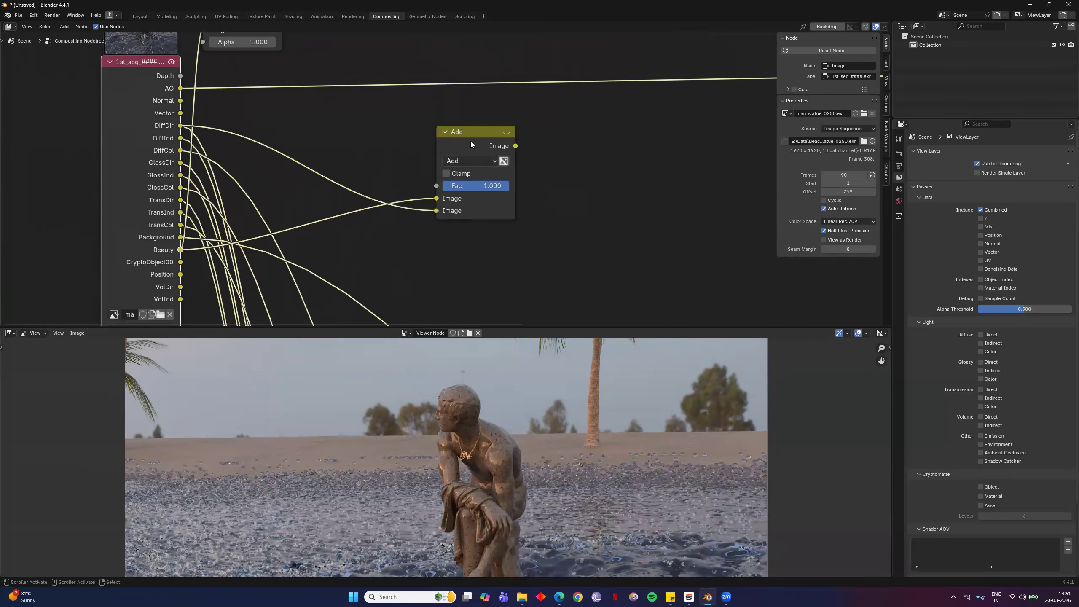
left_click(471, 141, "ctrl+shift")
scroll(442, 193, "up", 3)
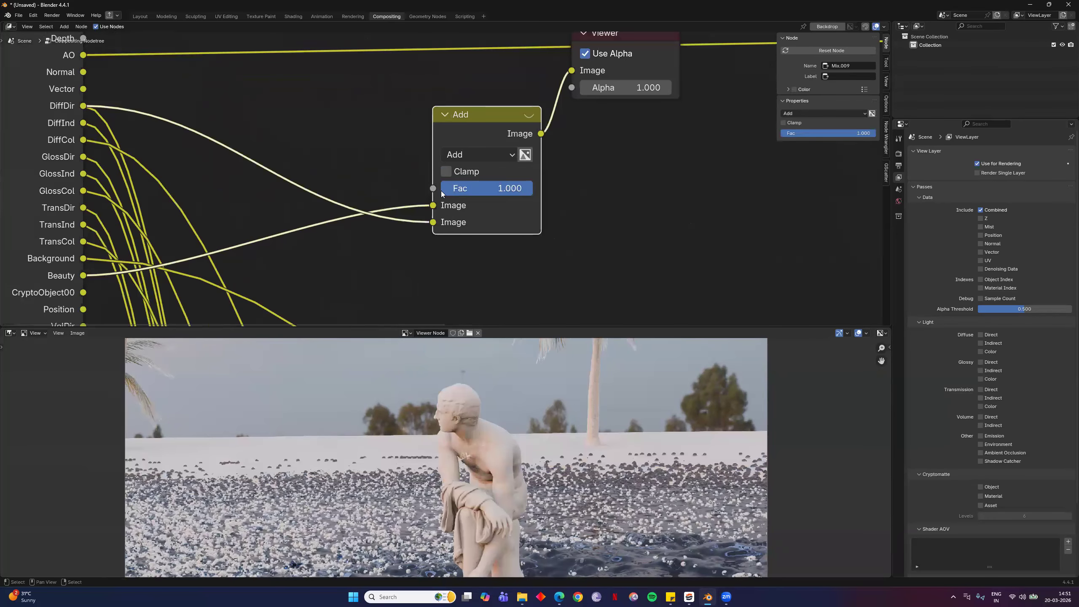
Set the Add node's factor to 0, raise it slightly to 0.008, and move the node farther from the image sequence node
double_click(444, 189)
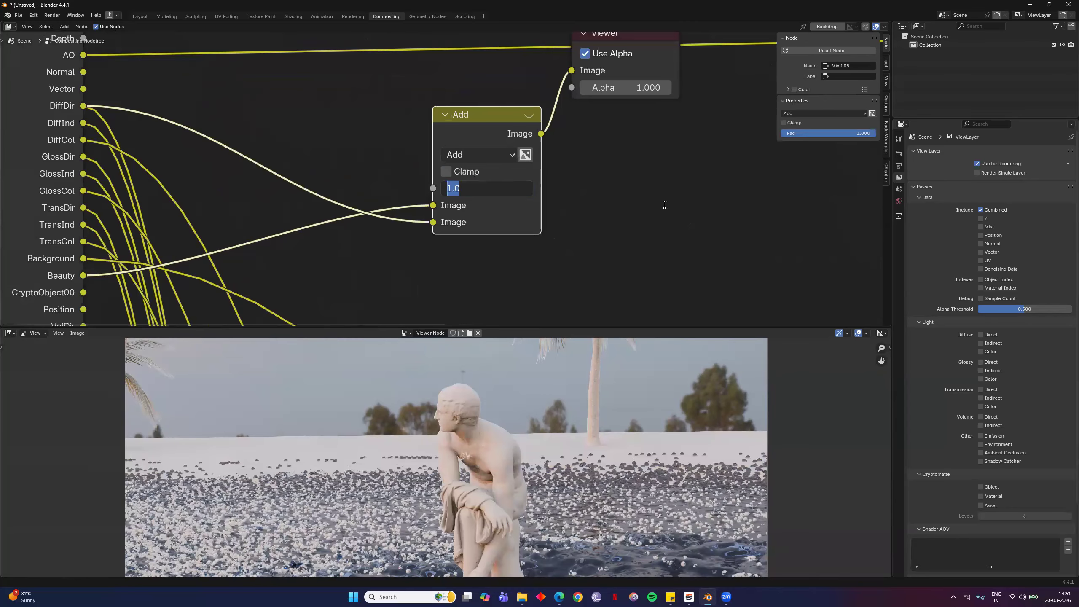
type("0")
key("Return")
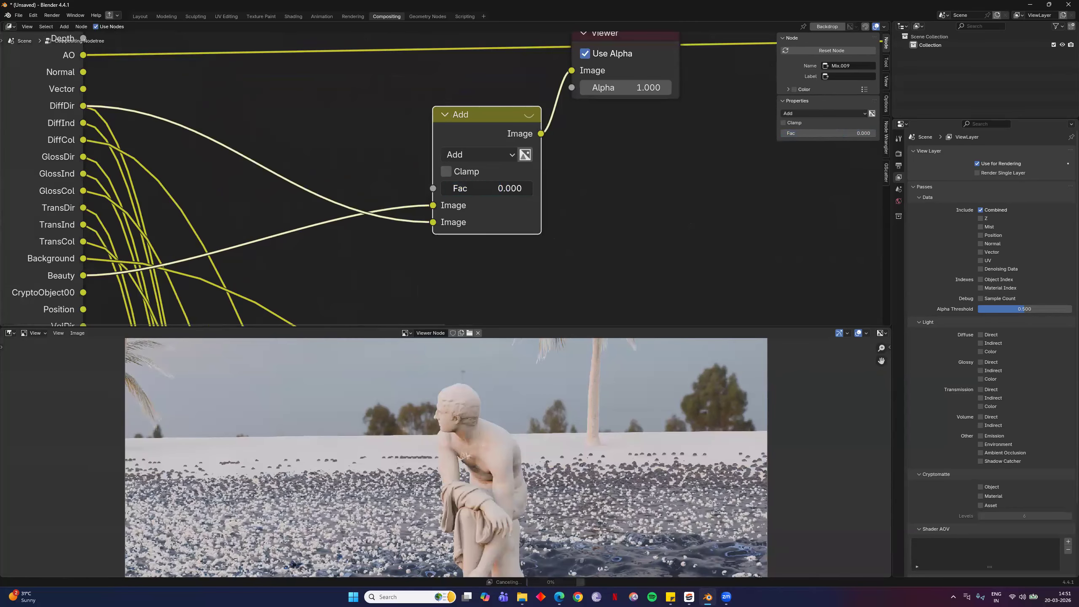
left_click_drag(441, 189, 442, 188)
left_click_drag(452, 114, 535, 137)
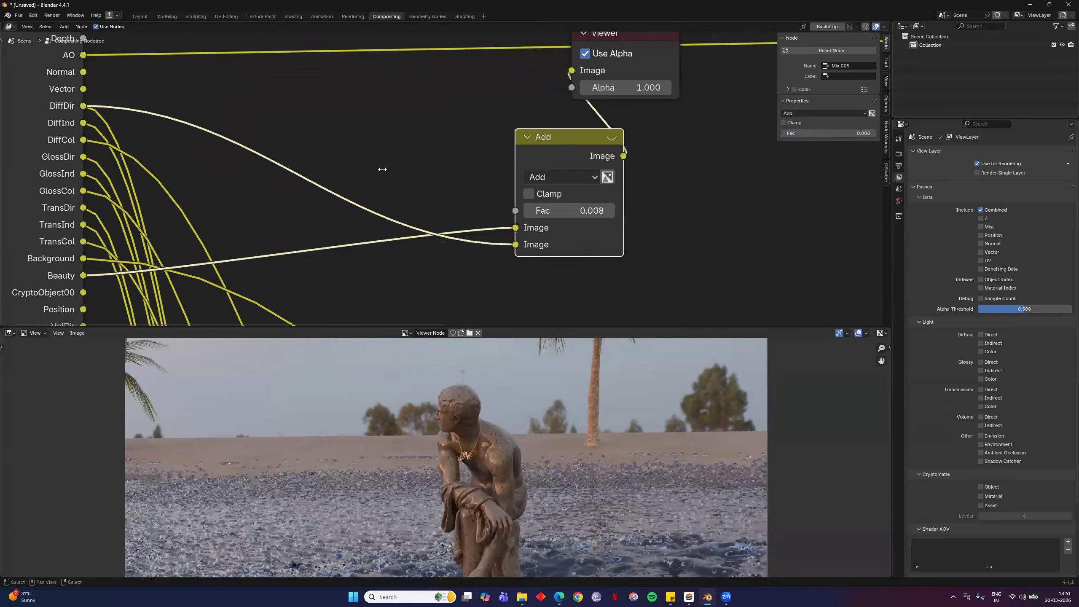
Insert a Mix Color node on the link between the DiffDir pass and the Add node
key("F3")
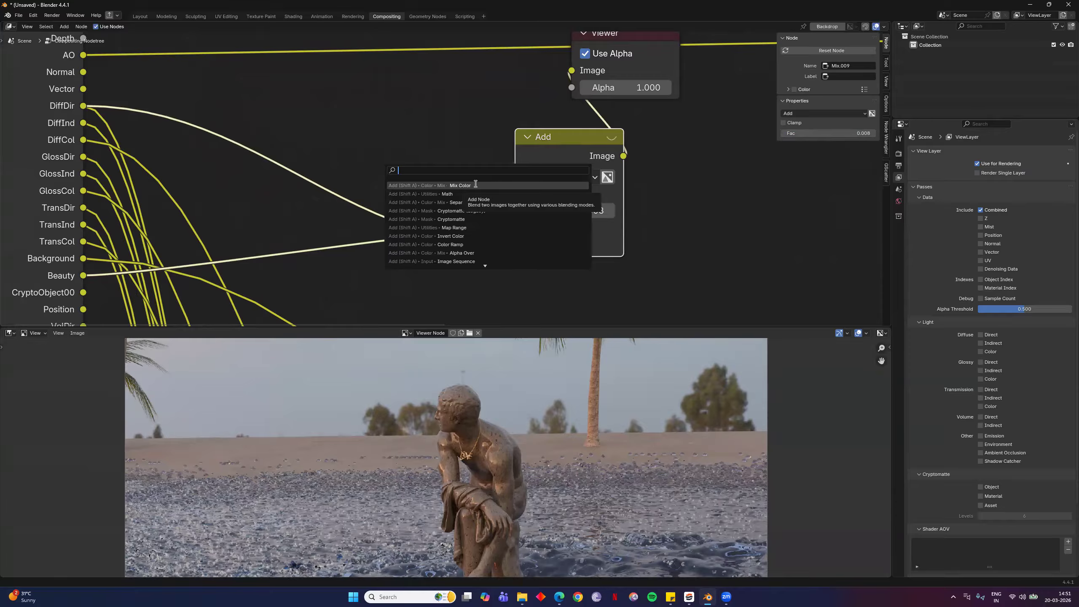
left_click(344, 106)
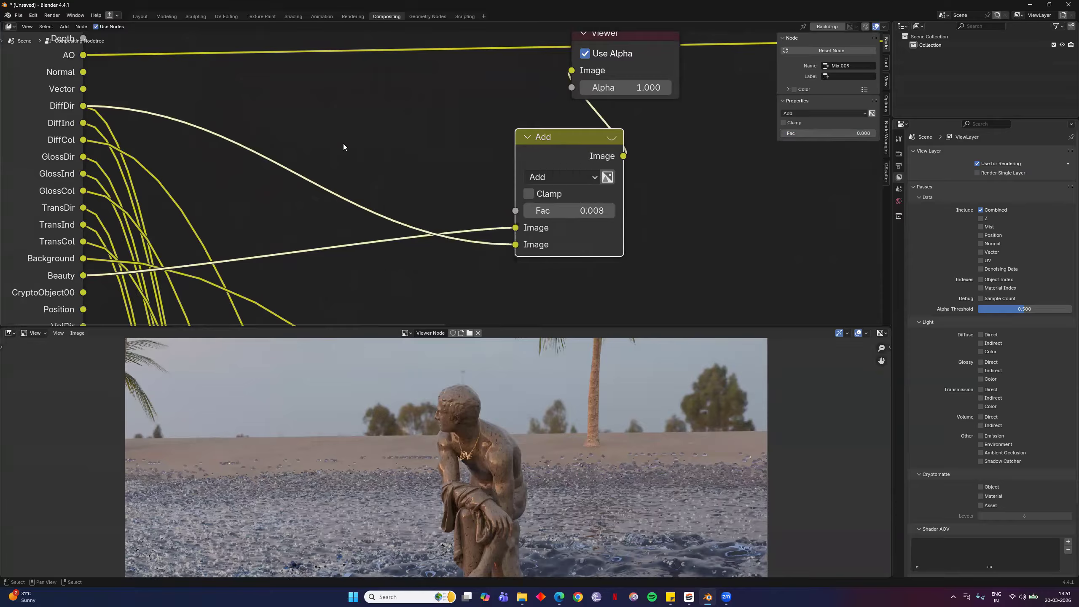
key("F3")
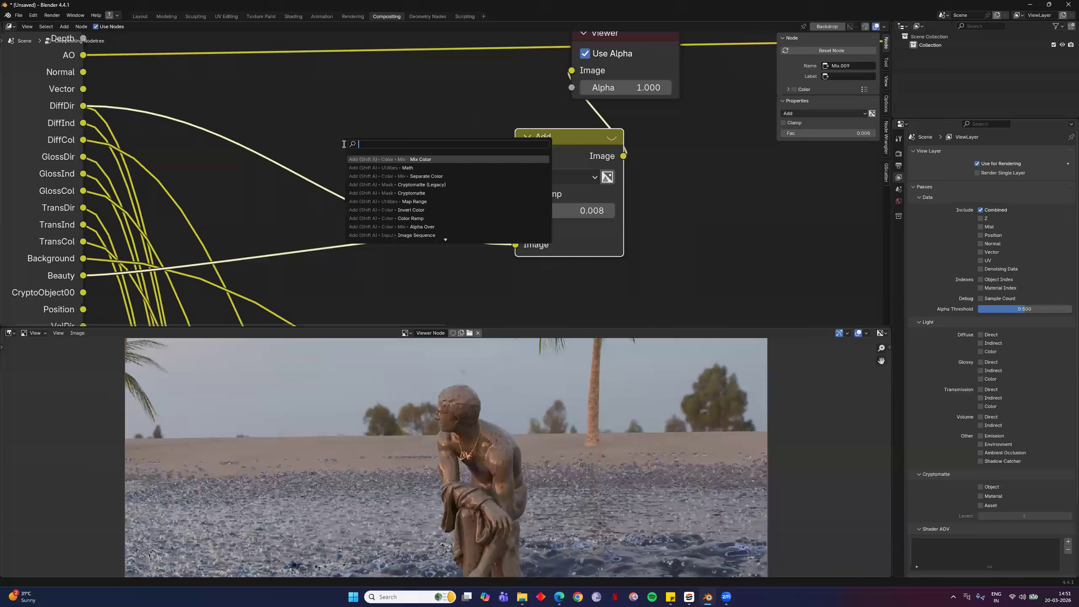
left_click(446, 158)
left_click(336, 160)
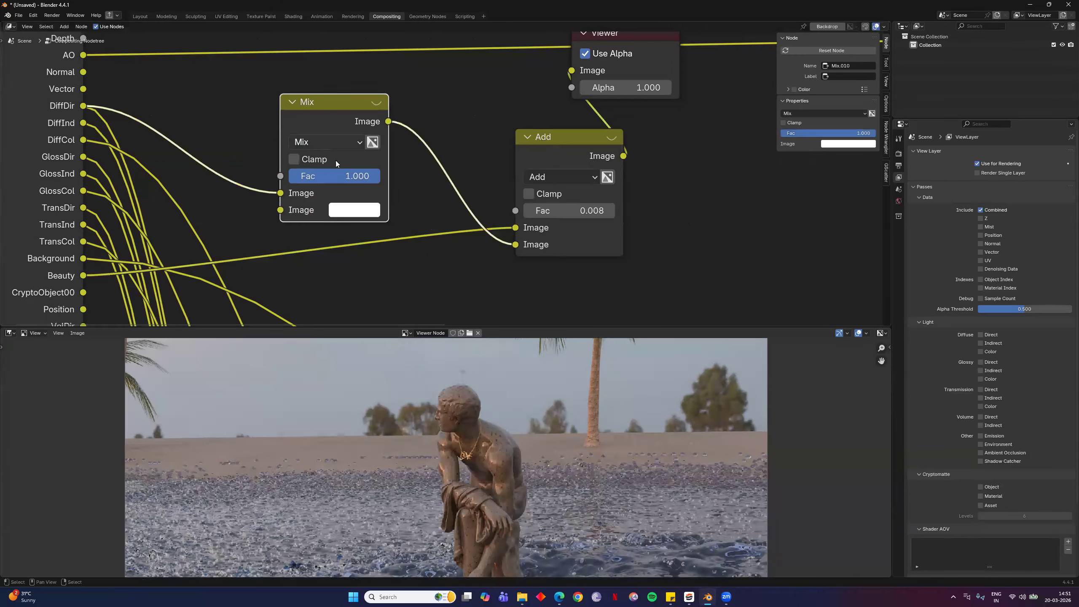
Set the new Mix node to Multiply with a coral-red second colour, and bring the Add node's factor to 0
left_click(327, 142)
left_click(332, 220)
left_click(354, 210)
left_click_drag(385, 298, 390, 327)
mouse_move(565, 211)
left_mouse_down()
mouse_move(594, 211)
mouse_move(573, 210)
left_mouse_up()
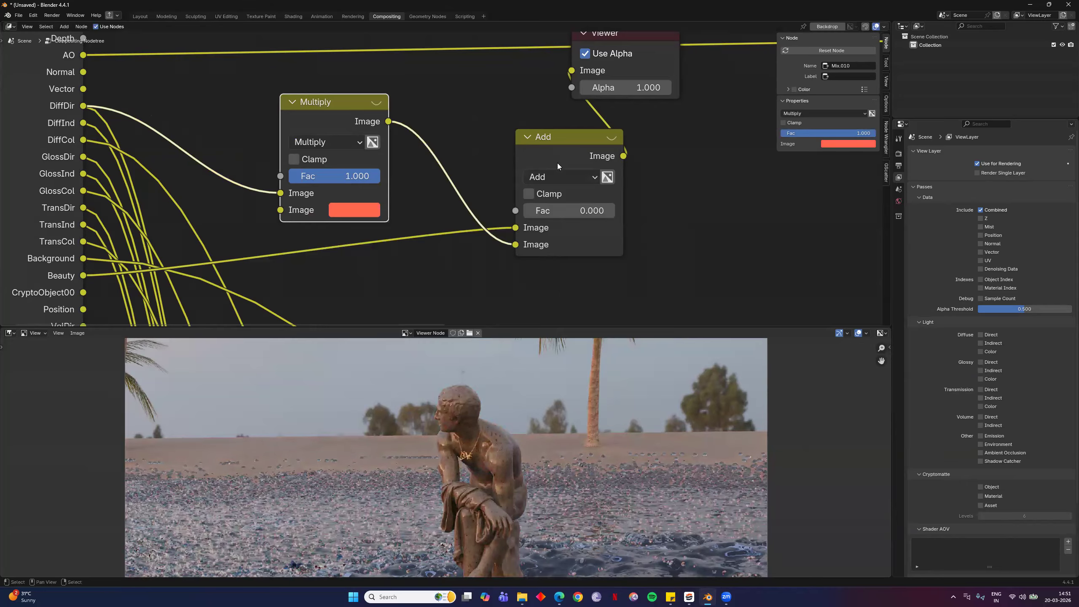
Delete the Add node and place a Hue/Saturation/Value node in the space beside the Multiply node
left_click(558, 162)
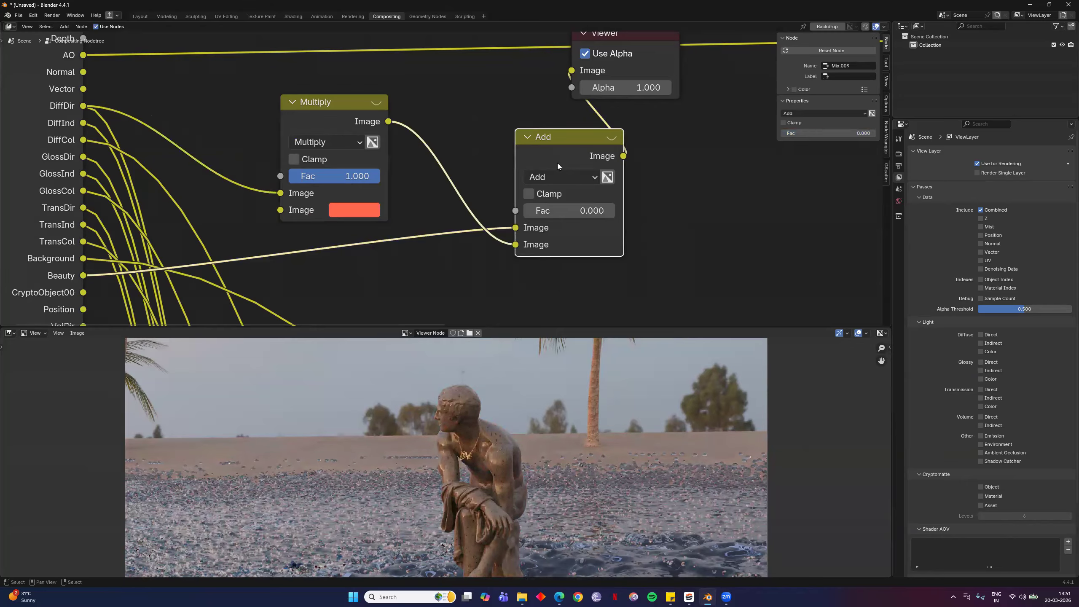
key("x")
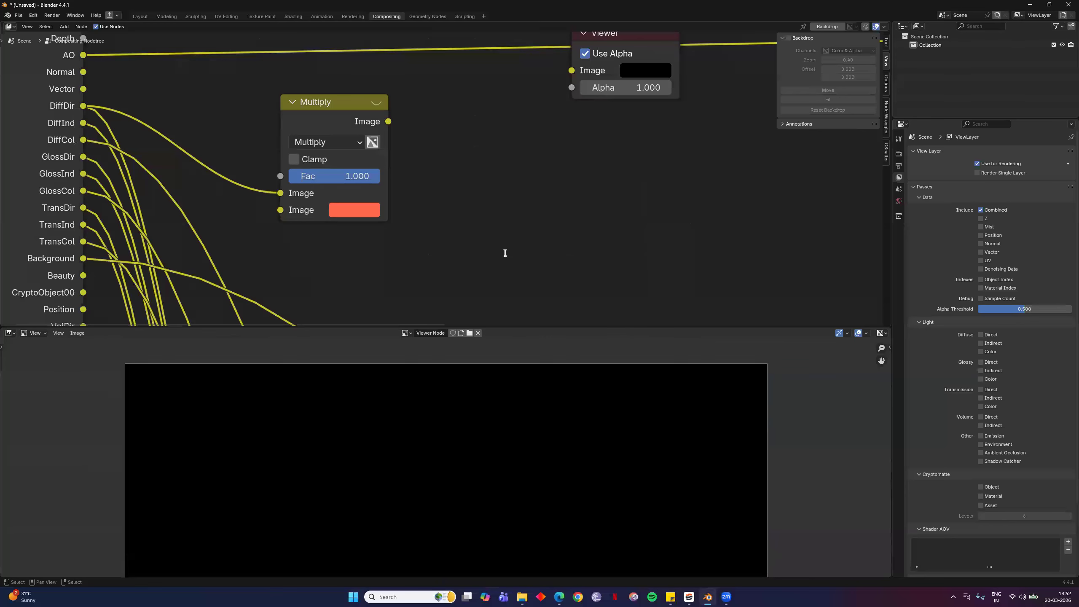
key("F3")
type("hue")
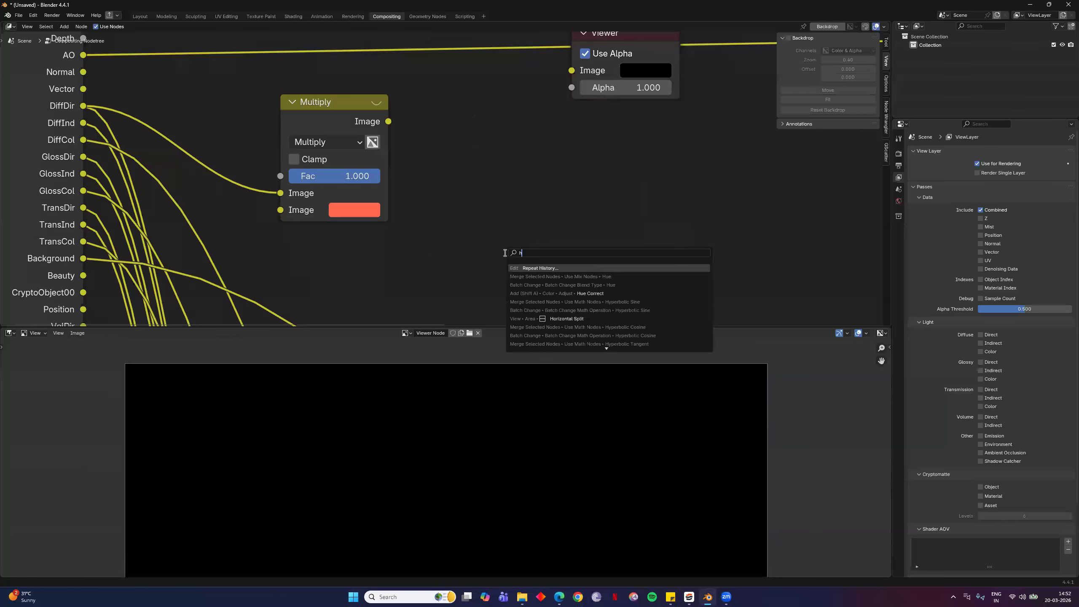
key("Return")
left_click(467, 163)
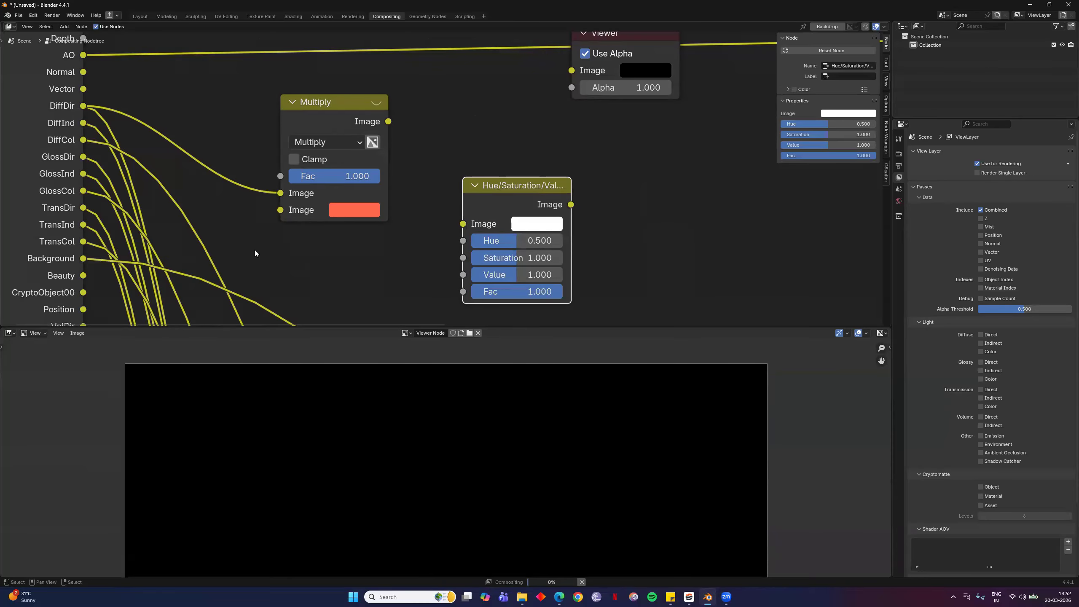
Feed the Beauty pass into the Hue/Saturation/Value node, preview it in the Viewer, and set its hue to 0.475
left_click_drag(83, 275, 475, 225)
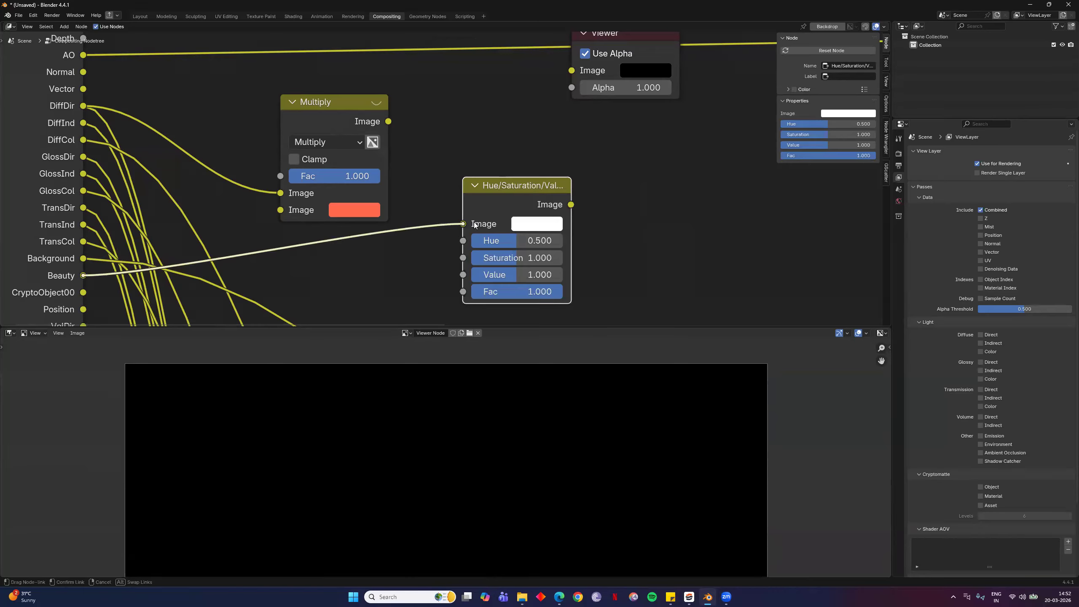
left_click_drag(476, 225, 475, 225)
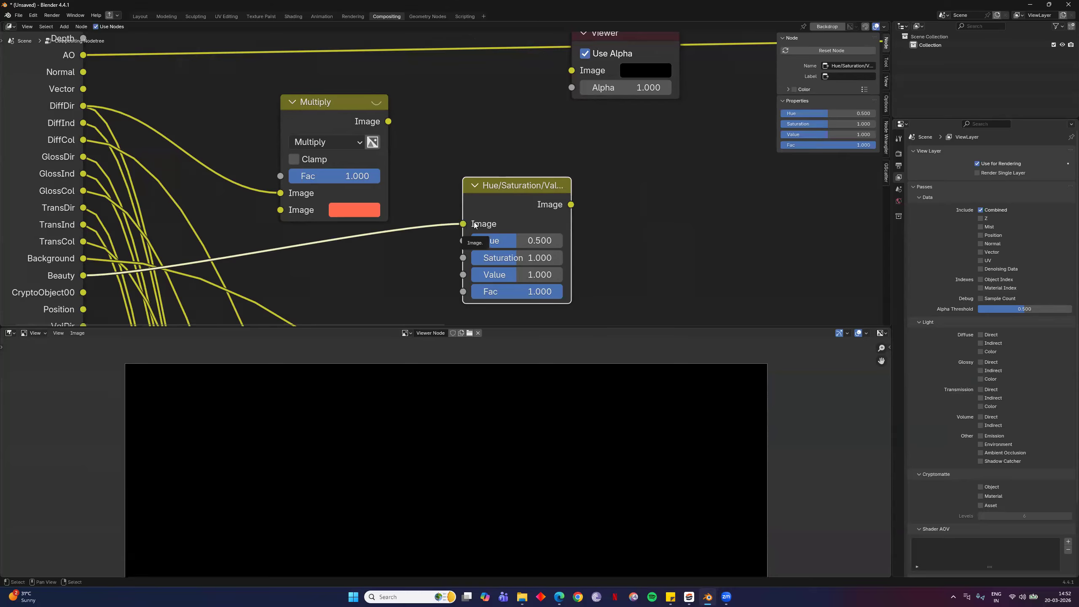
left_click(529, 205, "ctrl+shift")
mouse_move(512, 241)
left_mouse_down()
mouse_move(538, 241)
mouse_move(473, 241)
mouse_move(563, 241)
mouse_move(505, 241)
mouse_move(514, 241)
left_mouse_up()
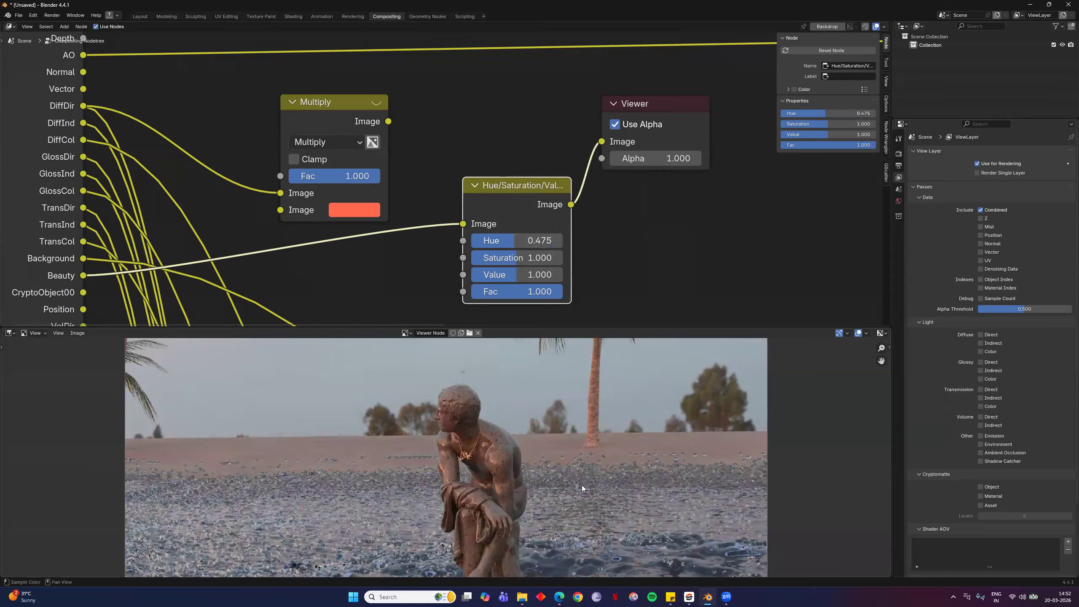
scroll(582, 485, "down", 7)
scroll(477, 403, "up", 6)
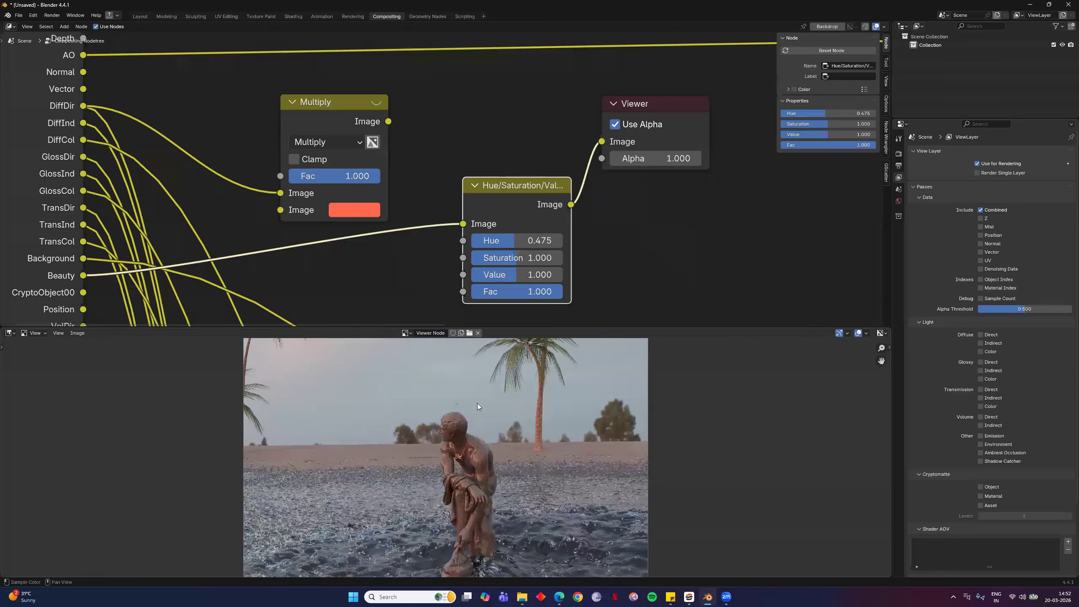
middle_click_drag(414, 530, 386, 400)
middle_click_drag(297, 433, 281, 596)
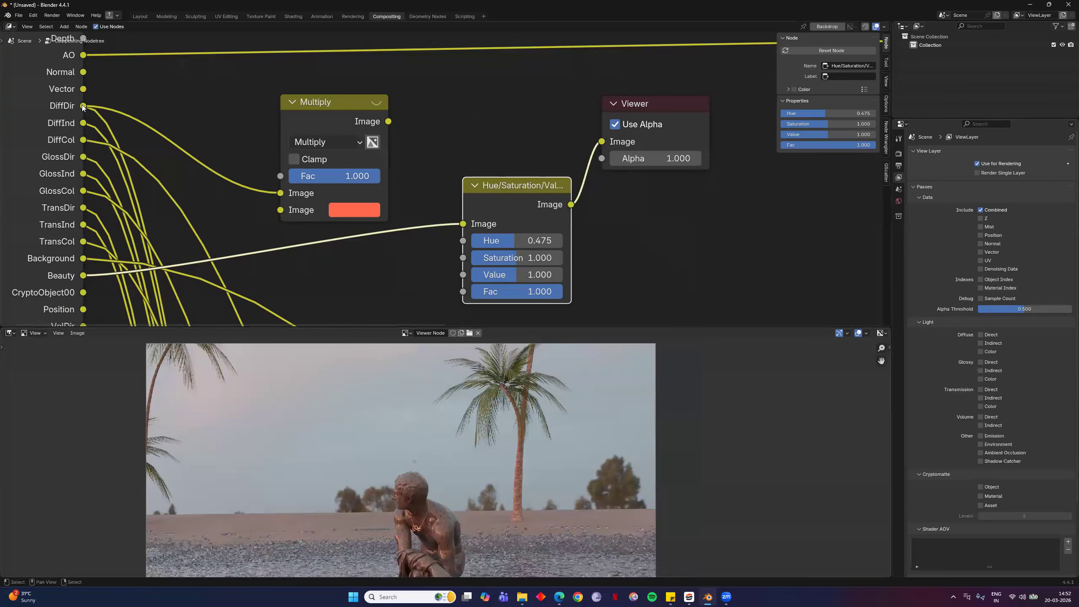
Delete the Multiply node and preview the DiffDir pass in the Viewer
left_click(312, 94)
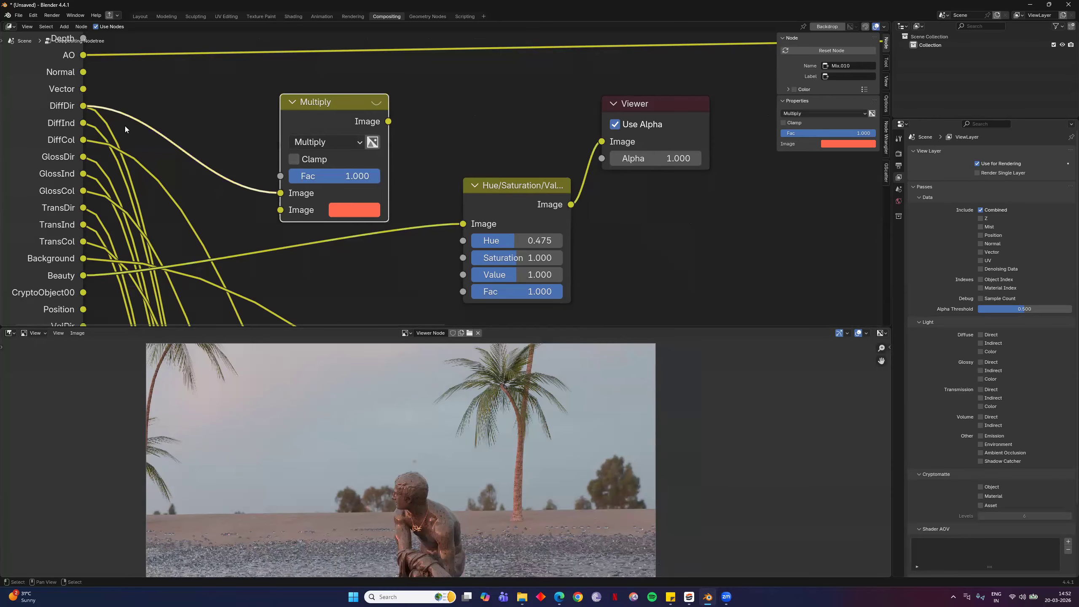
key("x")
left_click(84, 108, "ctrl+shift")
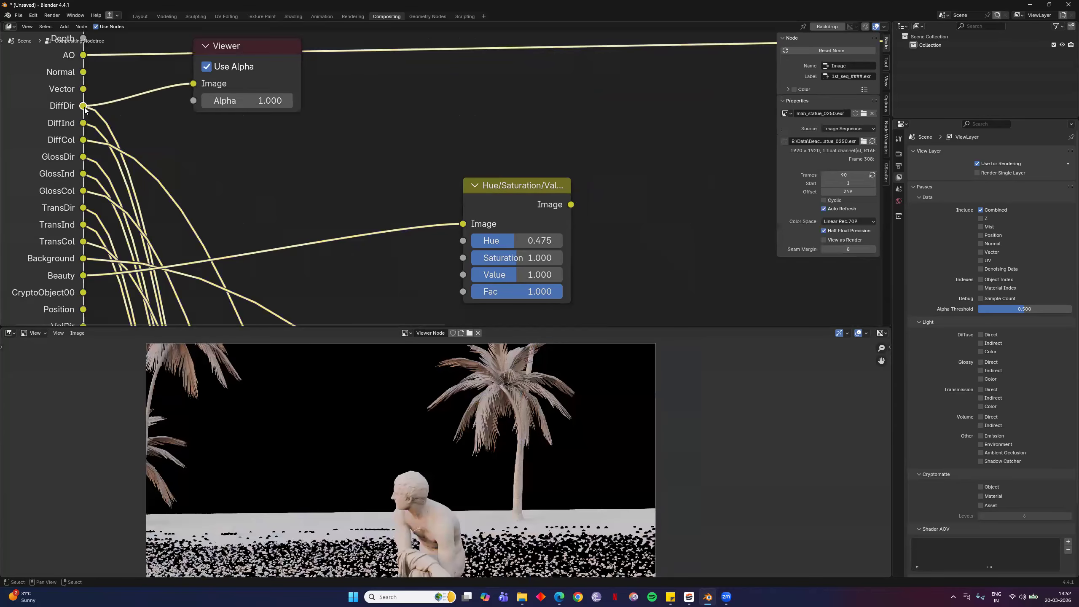
Link the DiffDir pass to the Hue/Saturation/Value node's factor and preview that node's result on the statue
left_click_drag(83, 105, 461, 291)
left_click_drag(516, 213, 516, 212)
left_click(516, 212, "ctrl+shift")
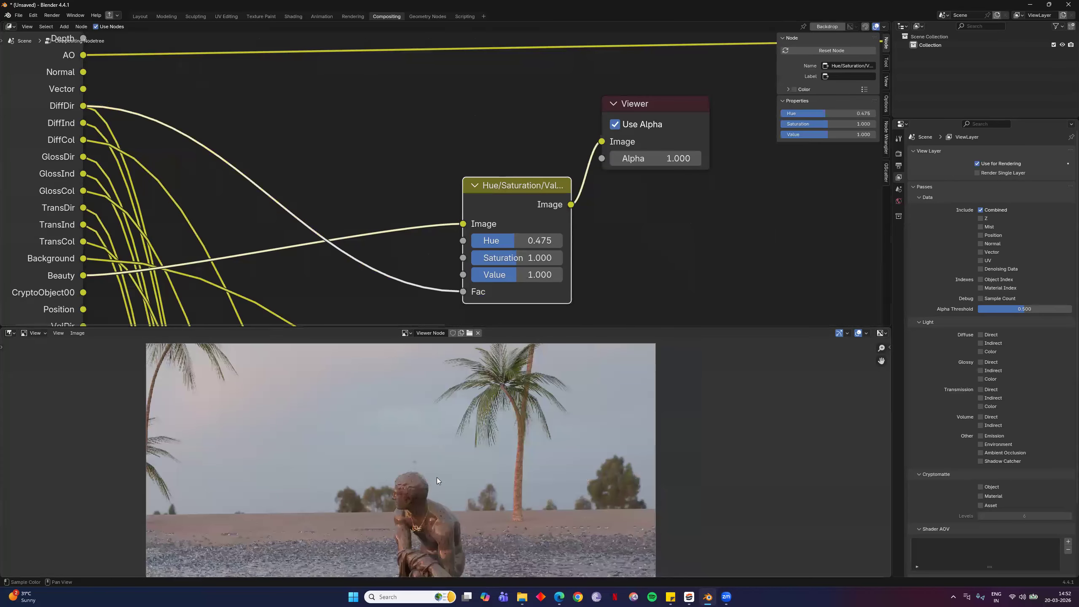
scroll(554, 458, "up", 1)
middle_click_drag(530, 372, 526, 321)
middle_click_drag(360, 226, 381, 190)
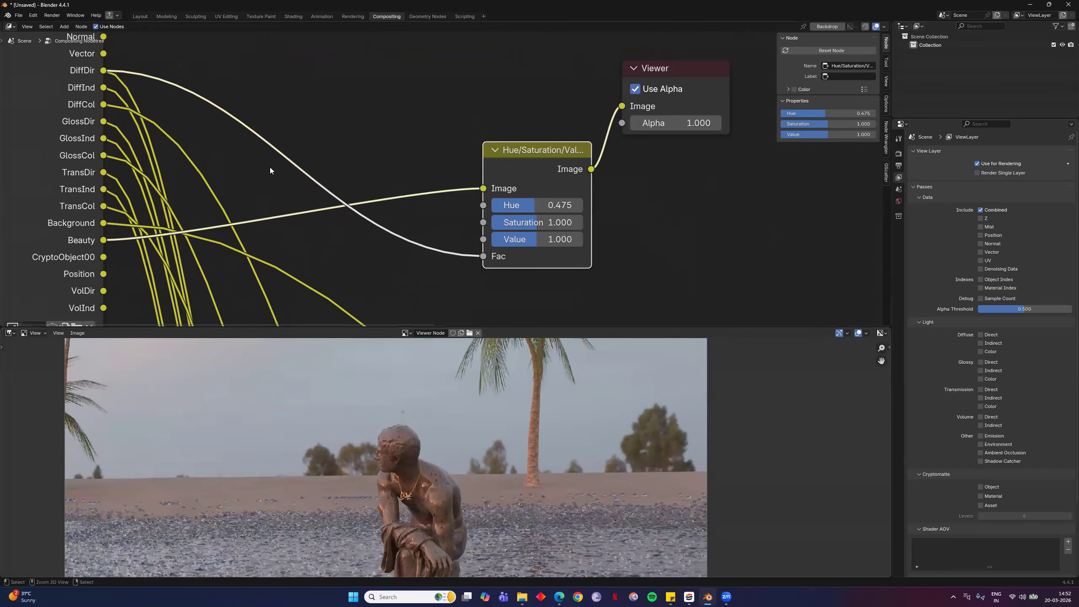
Cut the DiffDir link to the factor, move the Viewer node farther away, and inspect the statue's torso up close
right_click_drag(270, 167, 332, 115, "ctrl")
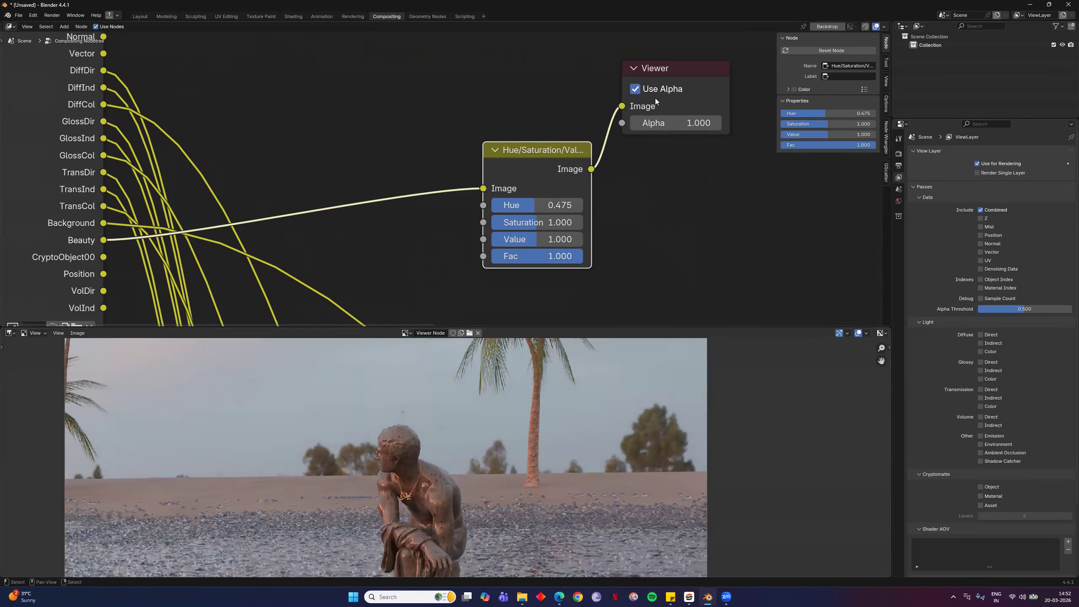
left_click_drag(685, 74, 772, 87)
scroll(491, 436, "up", 5)
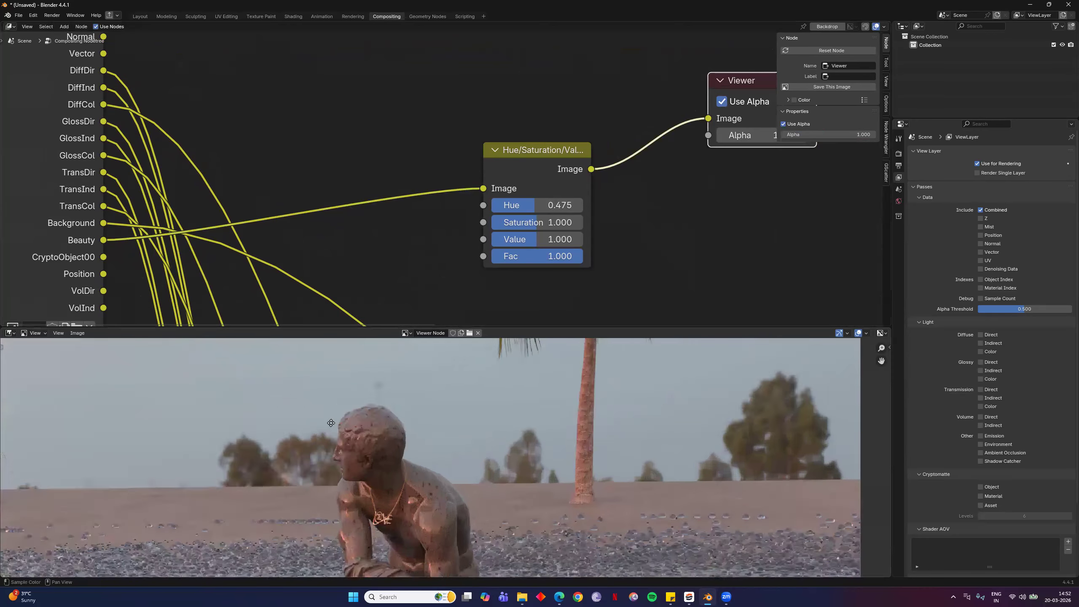
middle_click_drag(491, 436, 649, 431)
middle_click_drag(413, 525, 411, 412)
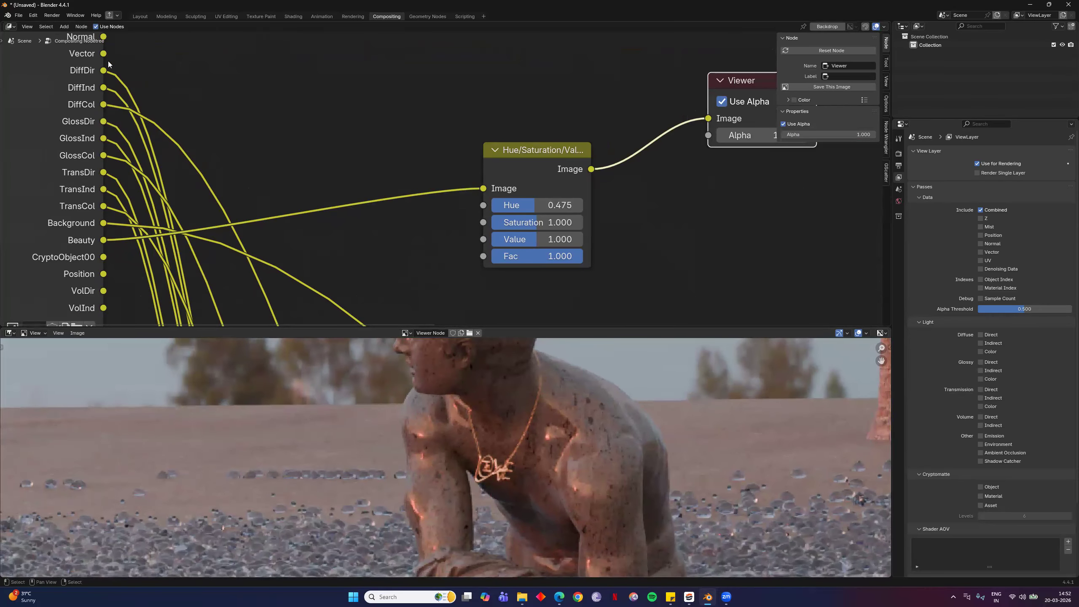
middle_click_drag(183, 90, 188, 108)
middle_click_drag(109, 107, 99, 103)
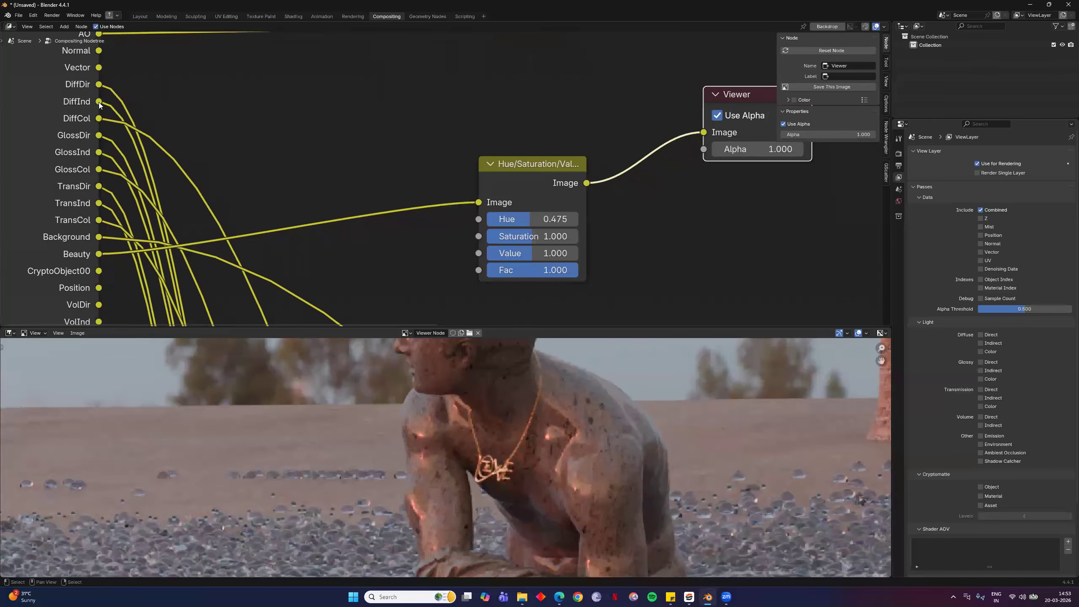
Relink DiffDir to the Hue/Saturation/Value factor and insert a Math node set to Multiply on that link
left_click_drag(99, 85, 477, 269)
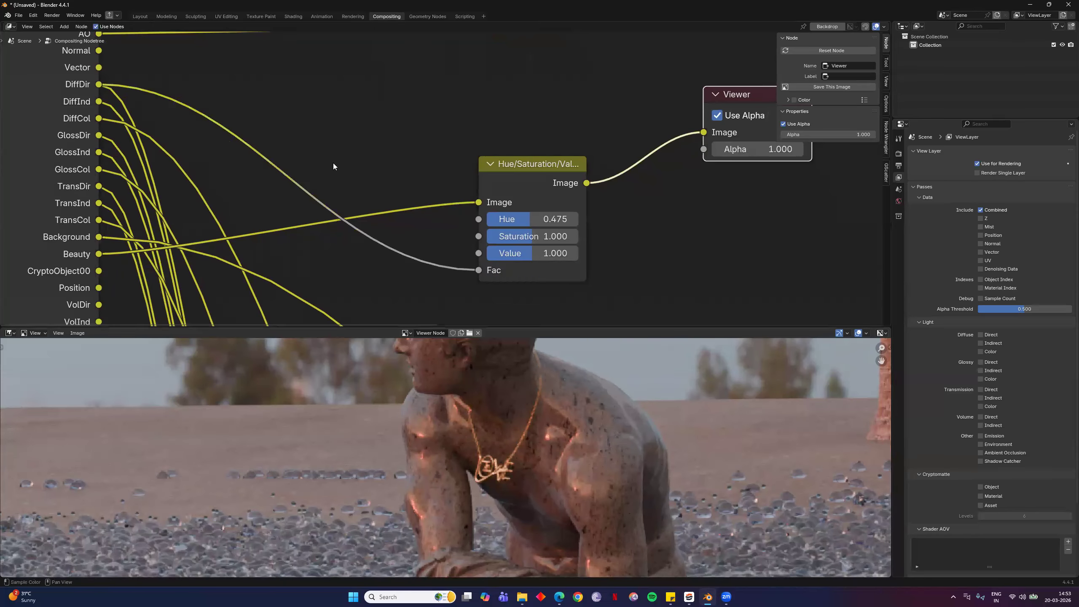
key("F3")
left_click(340, 196)
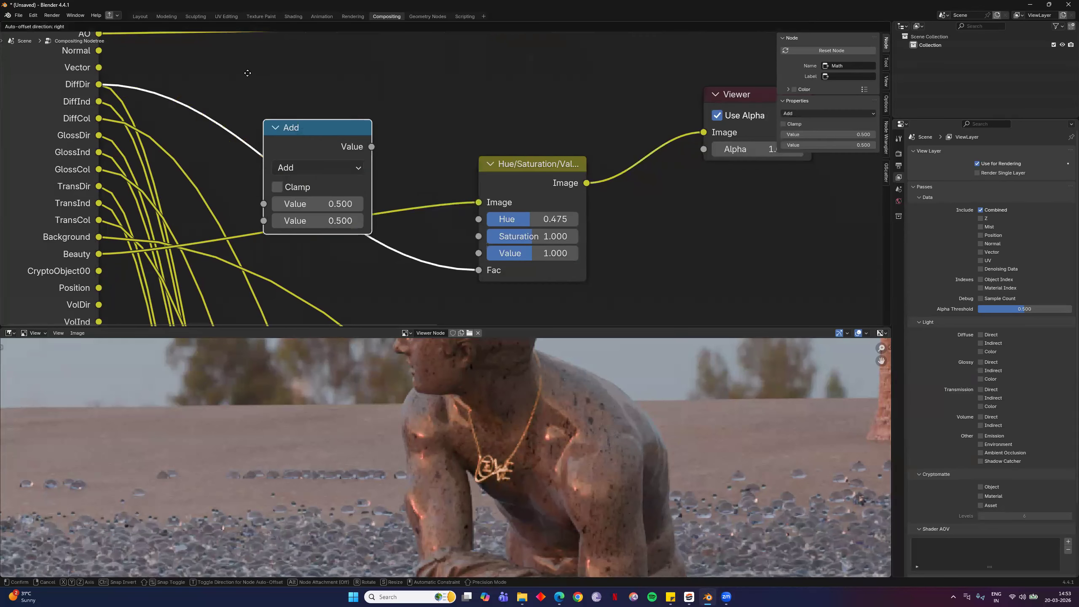
left_click(323, 148)
left_click(305, 118)
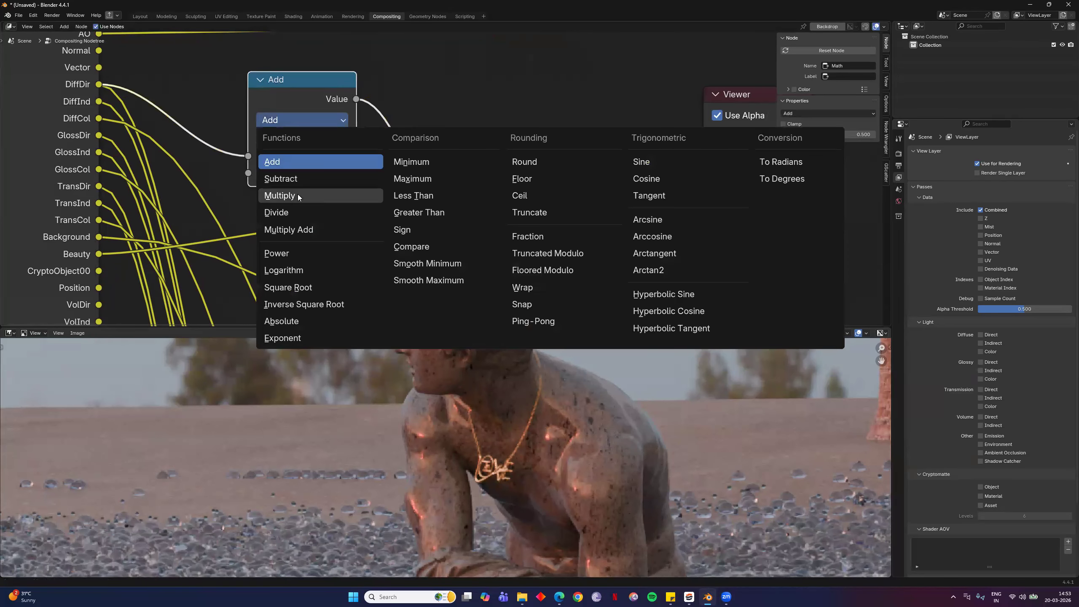
left_click(290, 196)
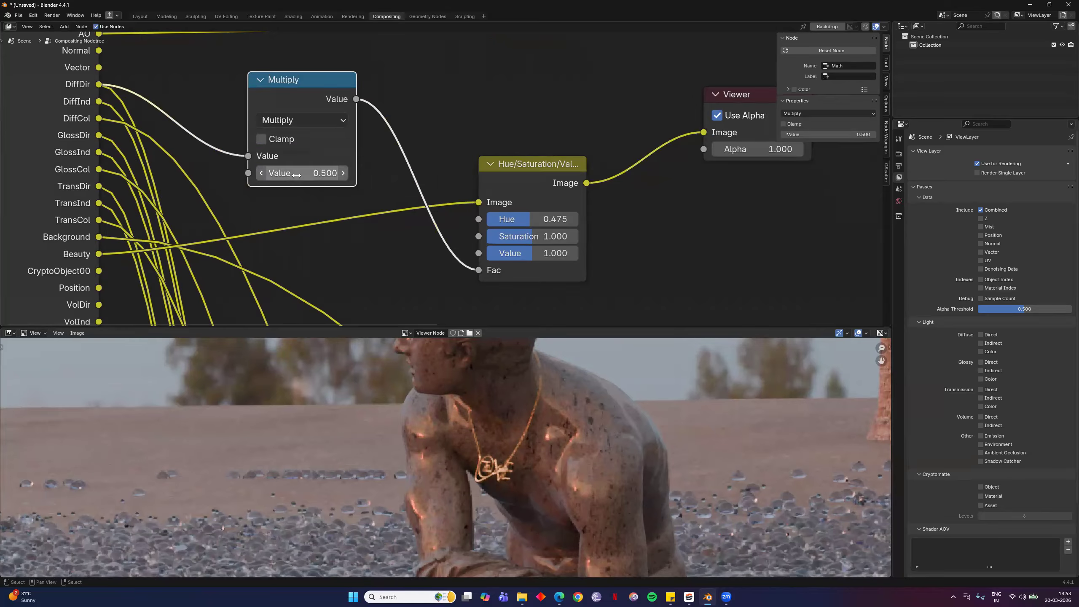
key("Return")
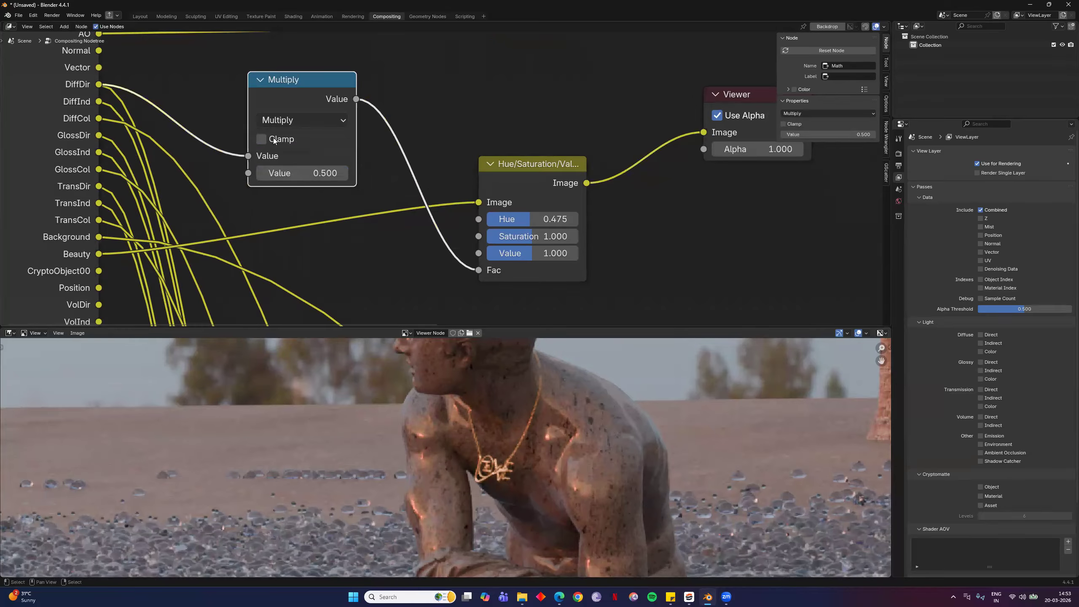
Try Multiply values of -3.8 and 0 on the DiffDir mask, and set the value to 1
left_click_drag(294, 171, 226, 171)
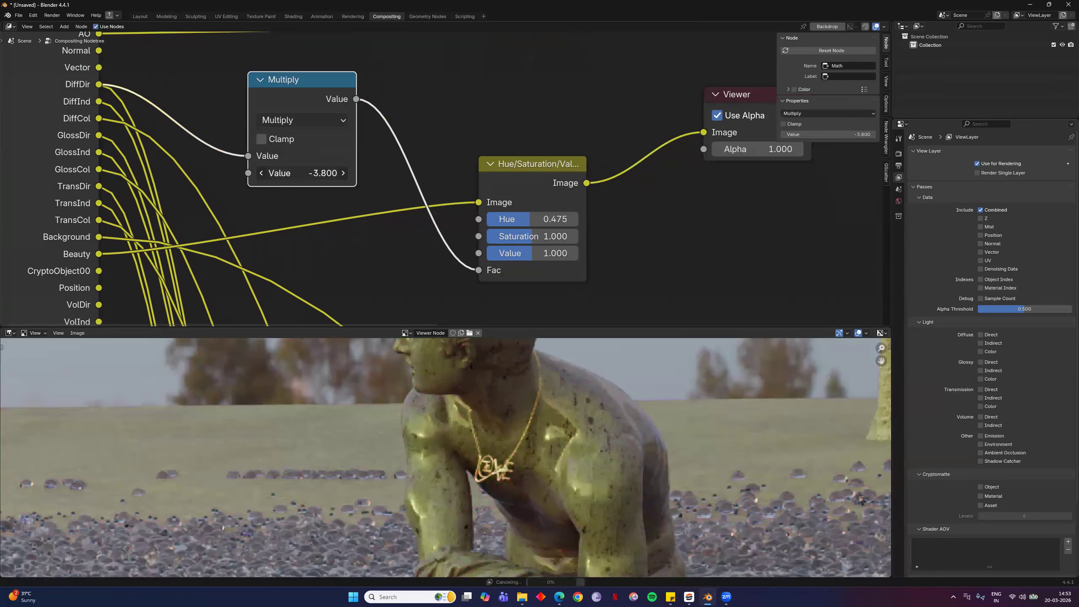
left_click(299, 172)
type("0")
key("Return")
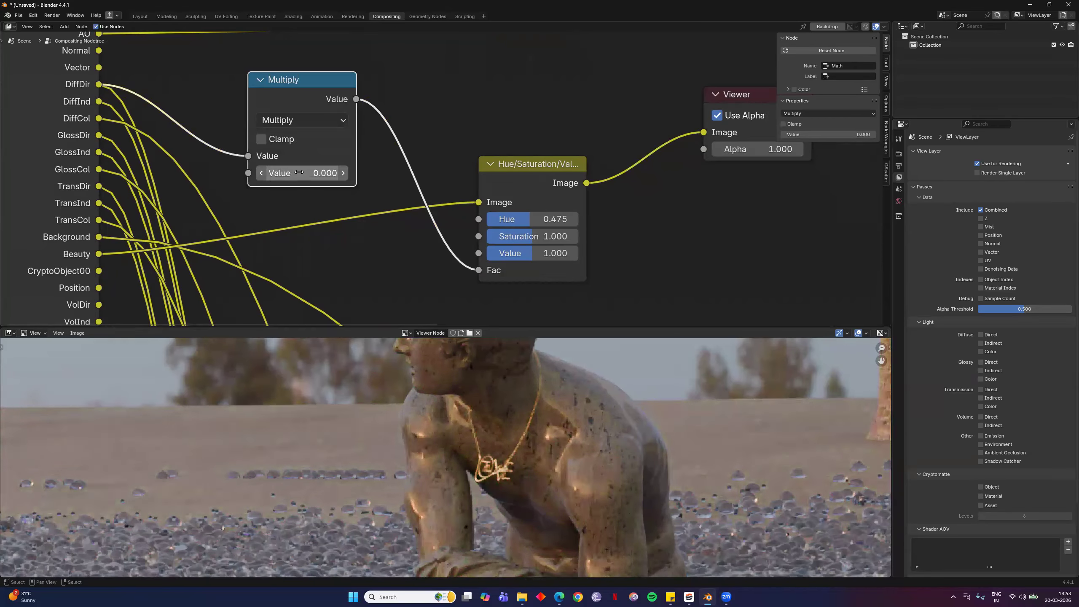
left_click(299, 172)
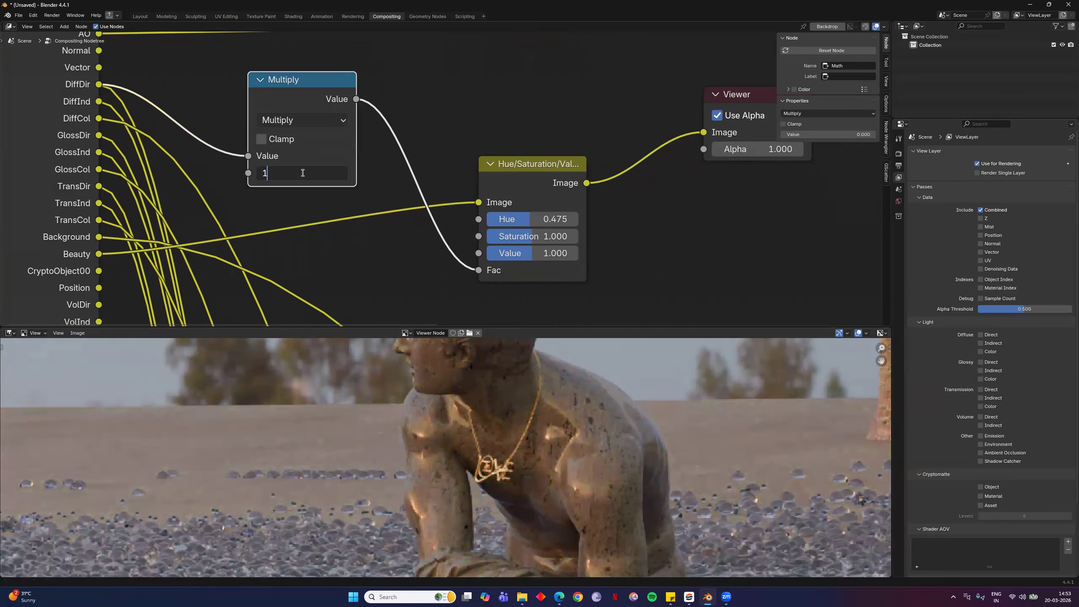
type("1")
key("Return")
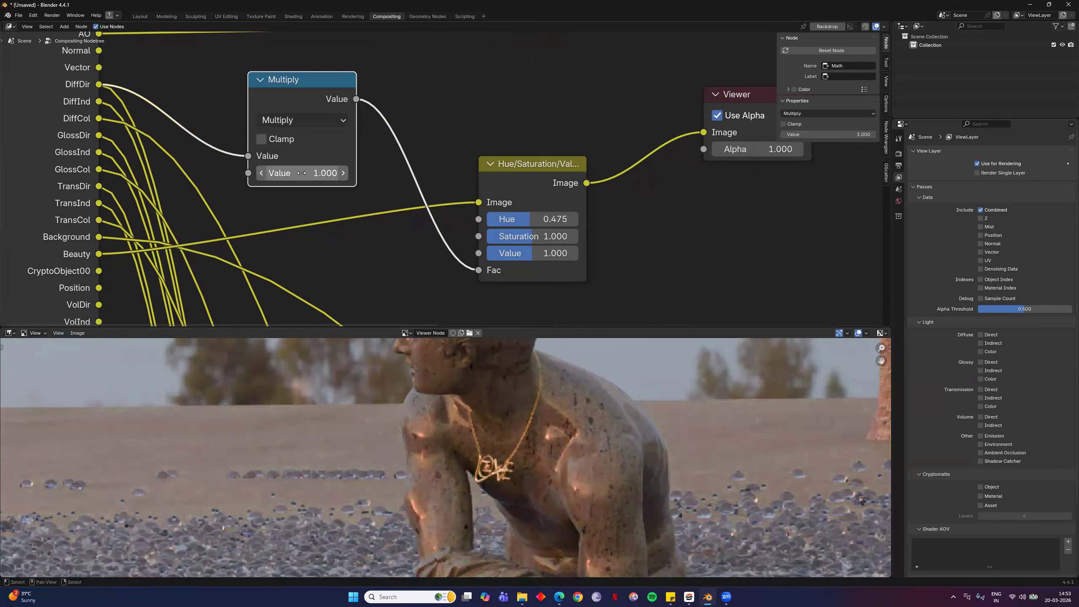
Set the Hue/Saturation/Value node's Value to 0 and the Multiply node's value to 0
scroll(450, 177, "down", 3)
middle_click_drag(609, 225, 504, 179)
scroll(493, 183, "up", 2)
left_click_drag(395, 166, 338, 204)
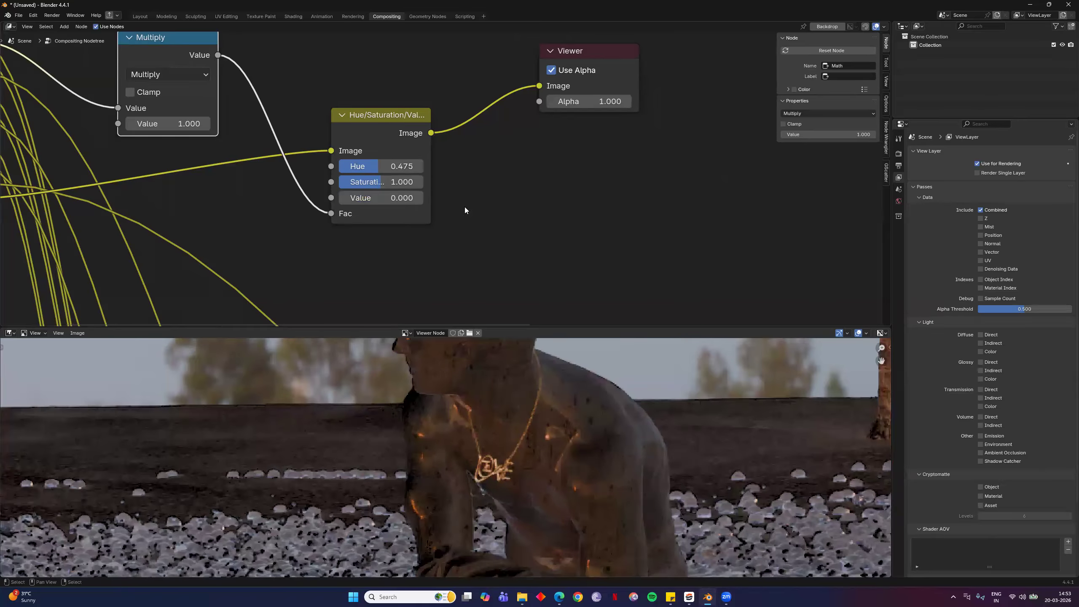
middle_click_drag(465, 207, 589, 244)
middle_click_drag(295, 161, 374, 175)
left_click(374, 176)
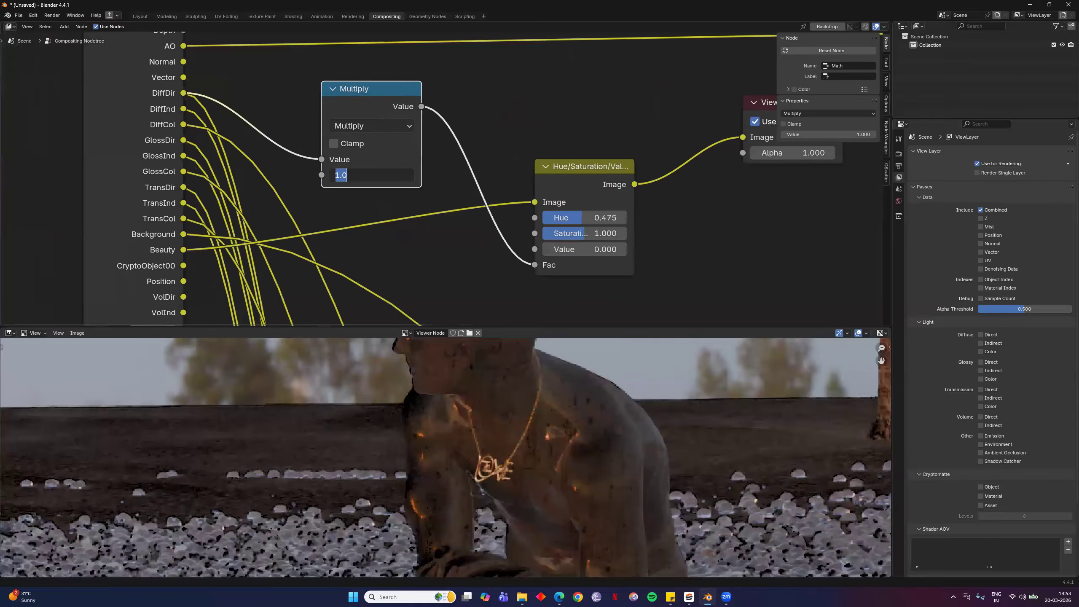
type("0")
key("Return")
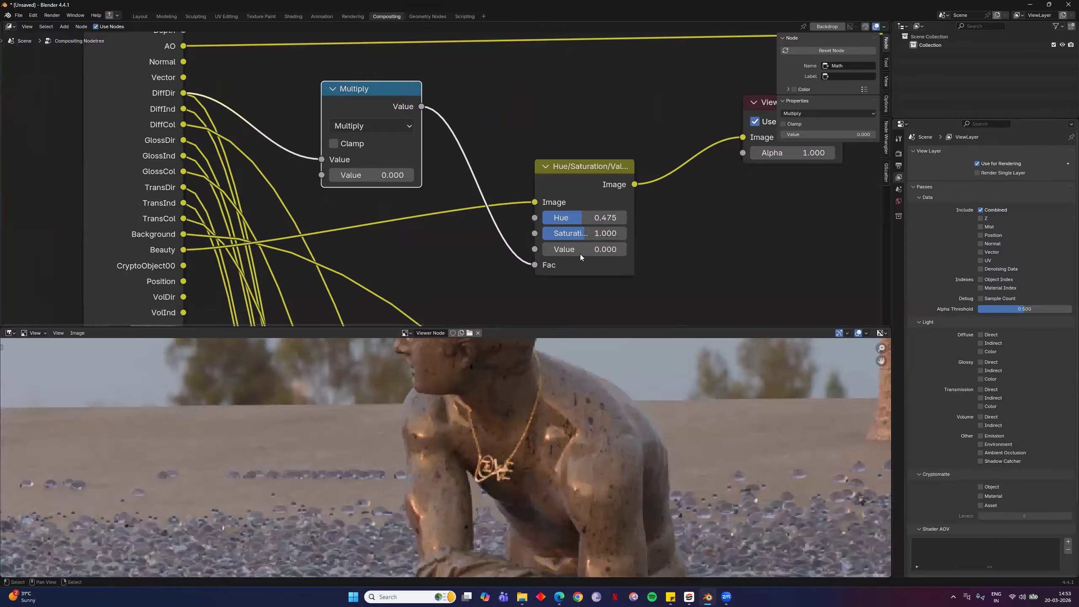
Compare the statue's chest up close with the Multiply node muted and unmuted
scroll(418, 187, "down", 2)
scroll(418, 187, "down", 2)
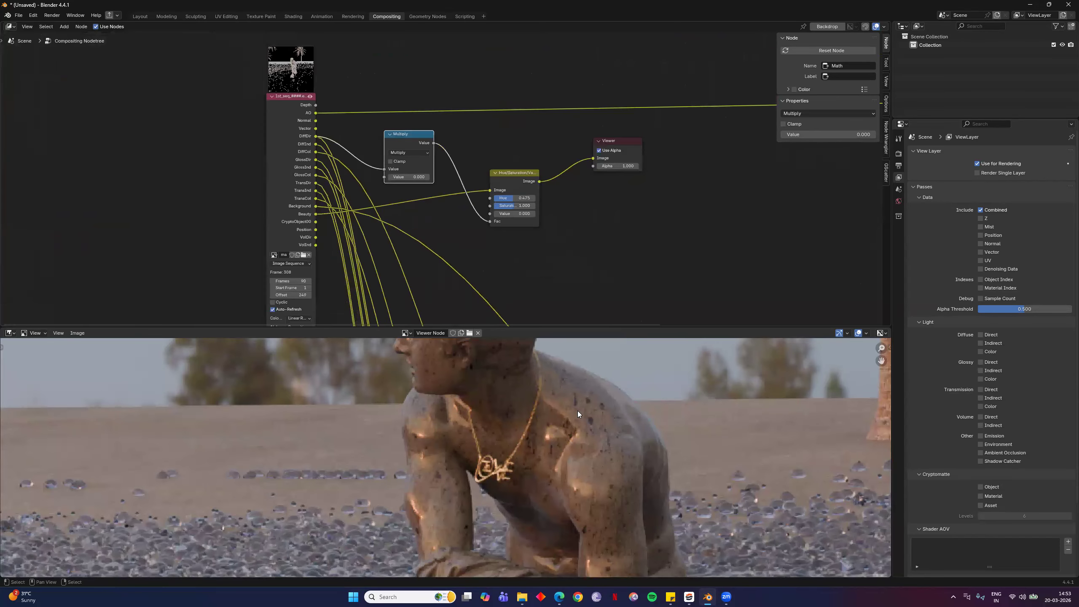
scroll(548, 425, "down", 3)
scroll(565, 412, "down", 3)
scroll(565, 412, "up", 4)
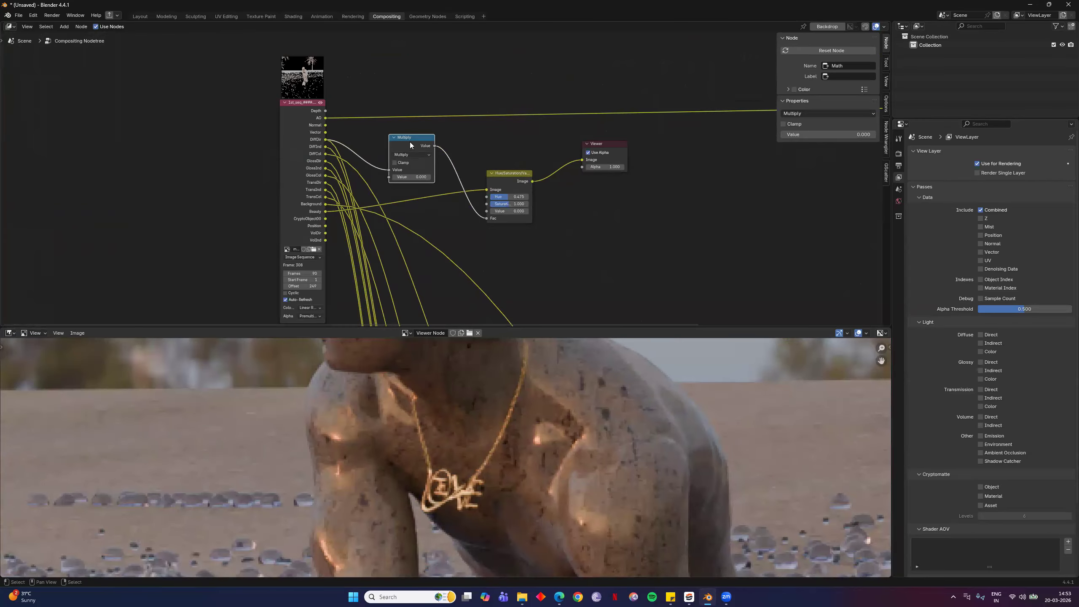
key("m")
key("m")
key("m")
key("m")
Cut the Multiply link to the Hue/Saturation/Value factor and set that node's Value to about 0.167
middle_click_drag(448, 181, 431, 160)
scroll(451, 141, "up", 4)
right_click_drag(517, 81, 406, 111, "ctrl")
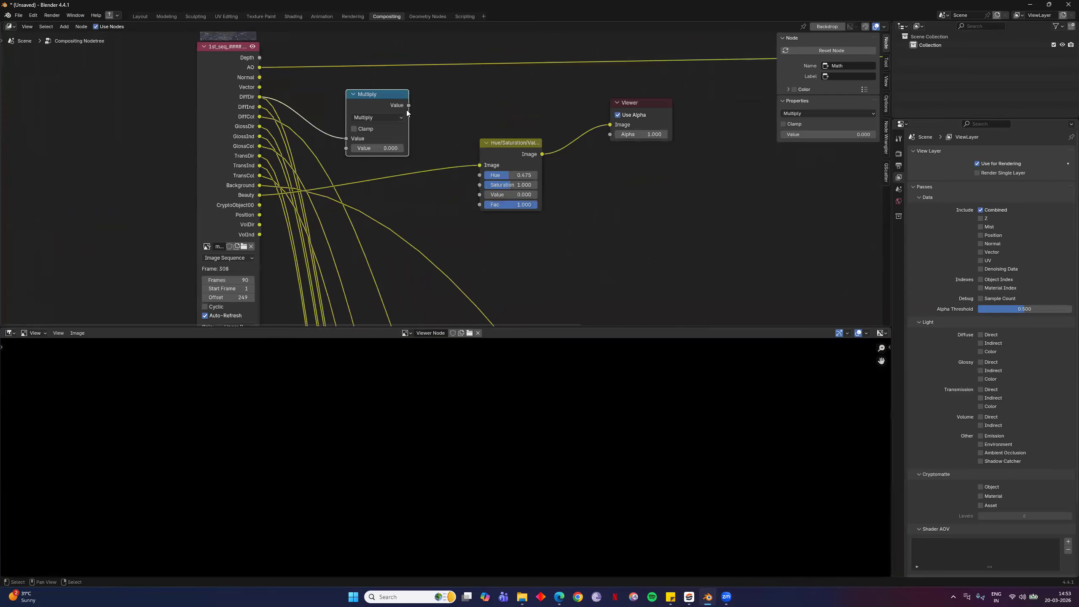
mouse_move(504, 194)
left_mouse_down()
mouse_move(538, 195)
mouse_move(515, 195)
left_mouse_up()
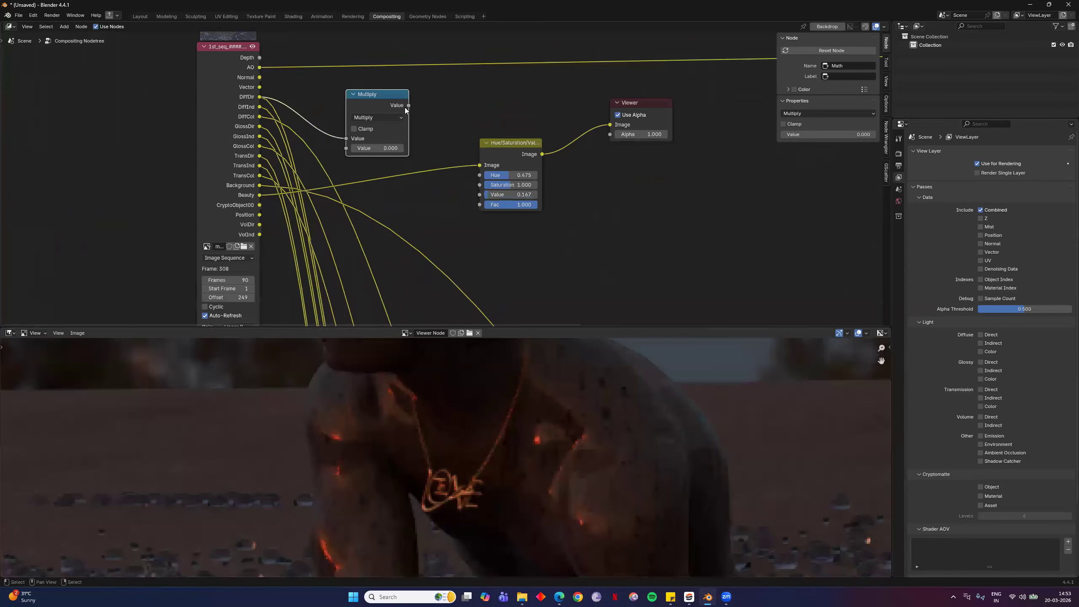
Relink Multiply to the Hue/Saturation/Value factor and set the Multiply value to 1
left_click_drag(409, 105, 480, 206)
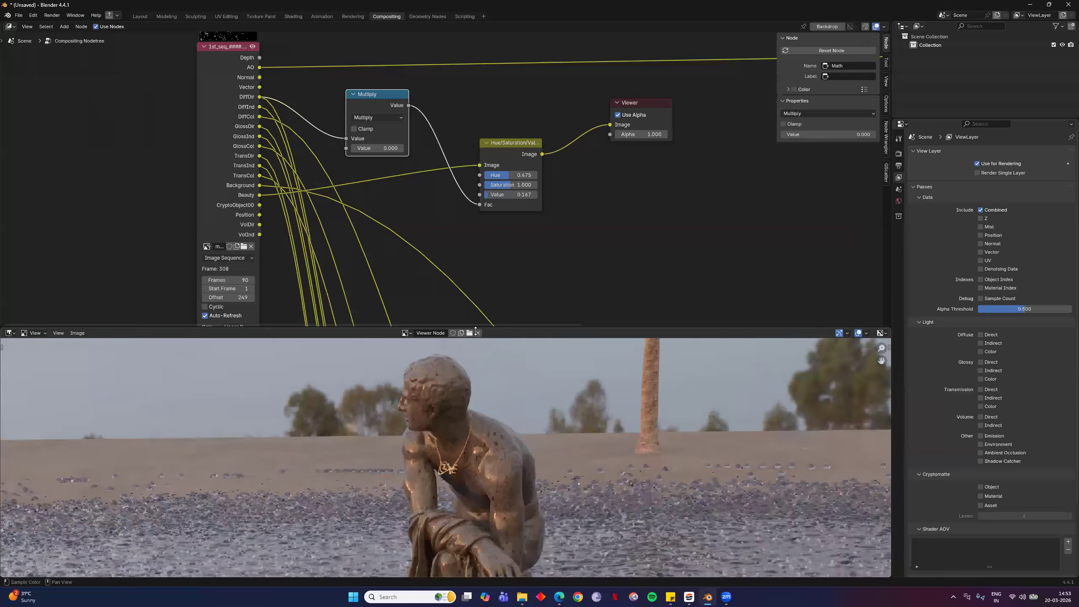
scroll(446, 459, "up", 7)
left_click_drag(379, 150, 400, 149)
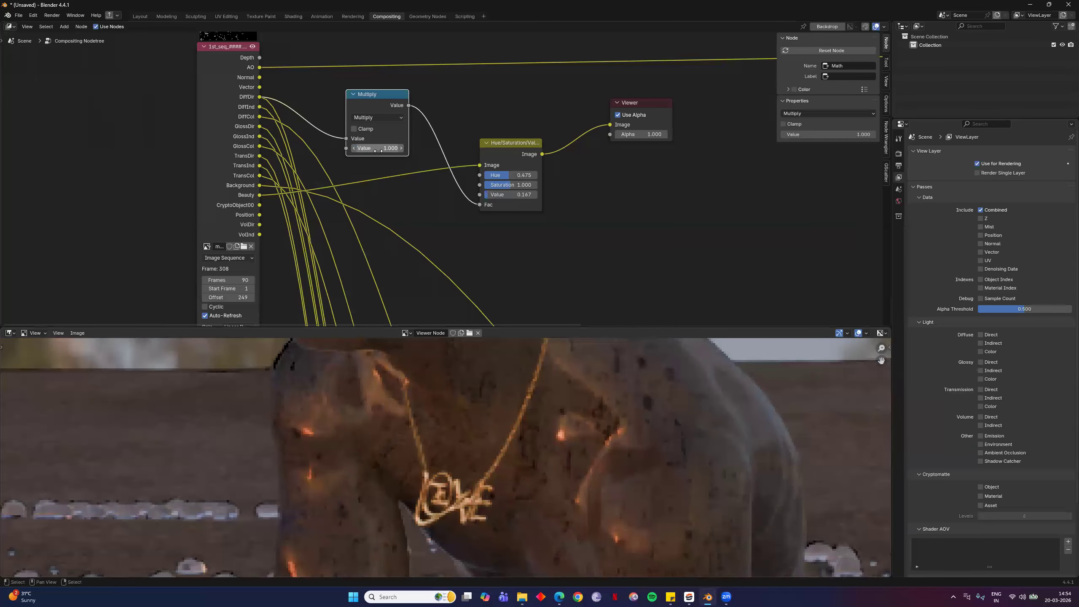
scroll(614, 441, "down", 8)
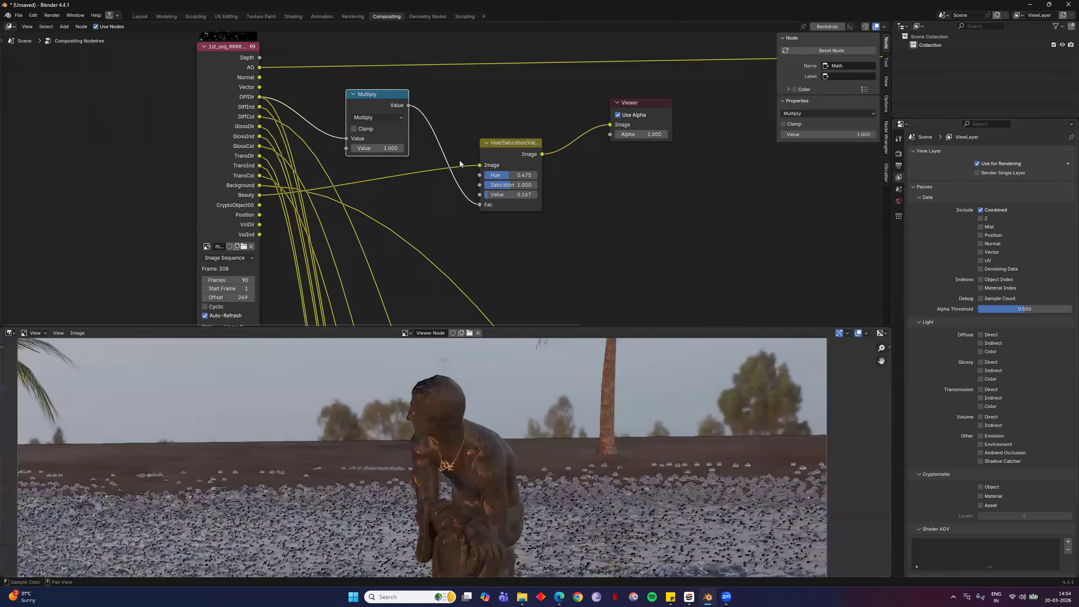
mouse_move(480, 204)
left_mouse_down()
mouse_move(456, 126)
mouse_move(408, 110)
mouse_move(479, 207)
left_mouse_up()
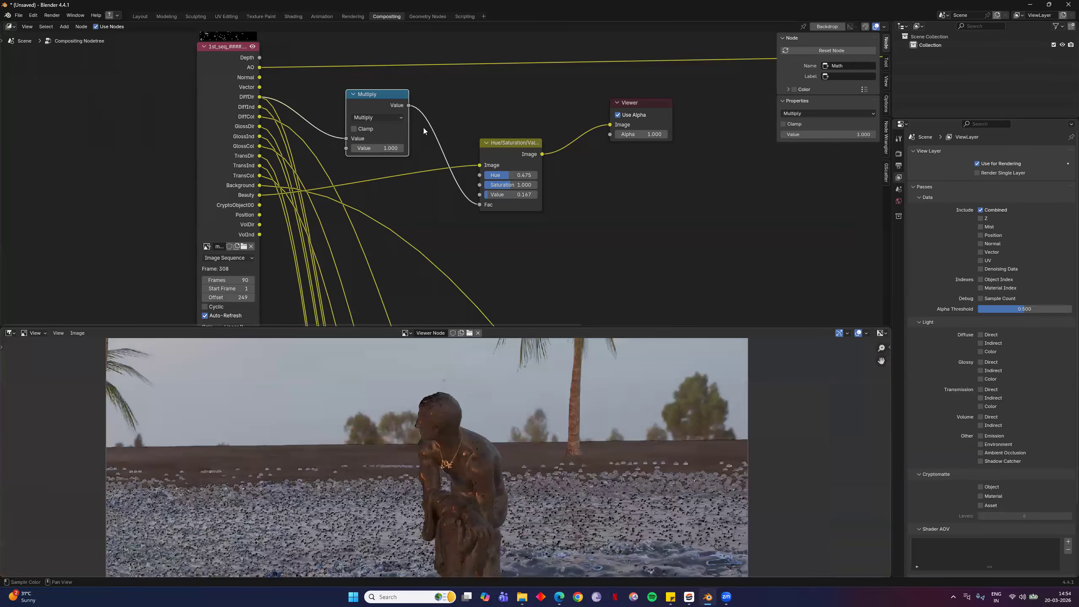
Set the Hue/Saturation/Value node's Value to 1 and its Hue to 0.492
scroll(526, 226, "up", 5)
left_click_drag(531, 202, 559, 207)
left_click(560, 207)
key("Return")
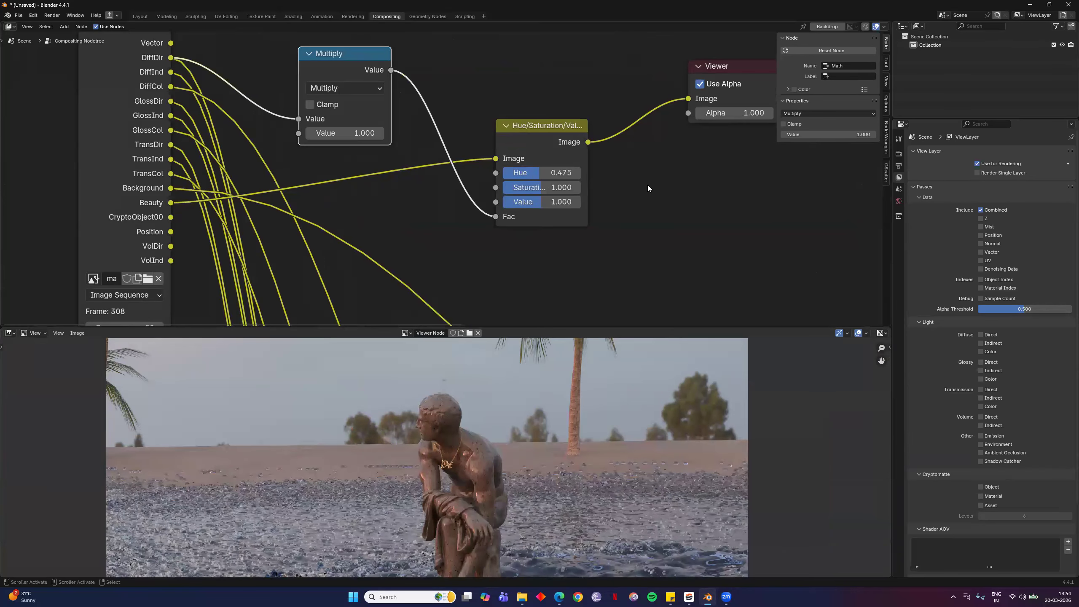
scroll(596, 154, "up", 3)
mouse_move(586, 170)
left_mouse_down()
mouse_move(607, 171)
mouse_move(585, 170)
left_mouse_up()
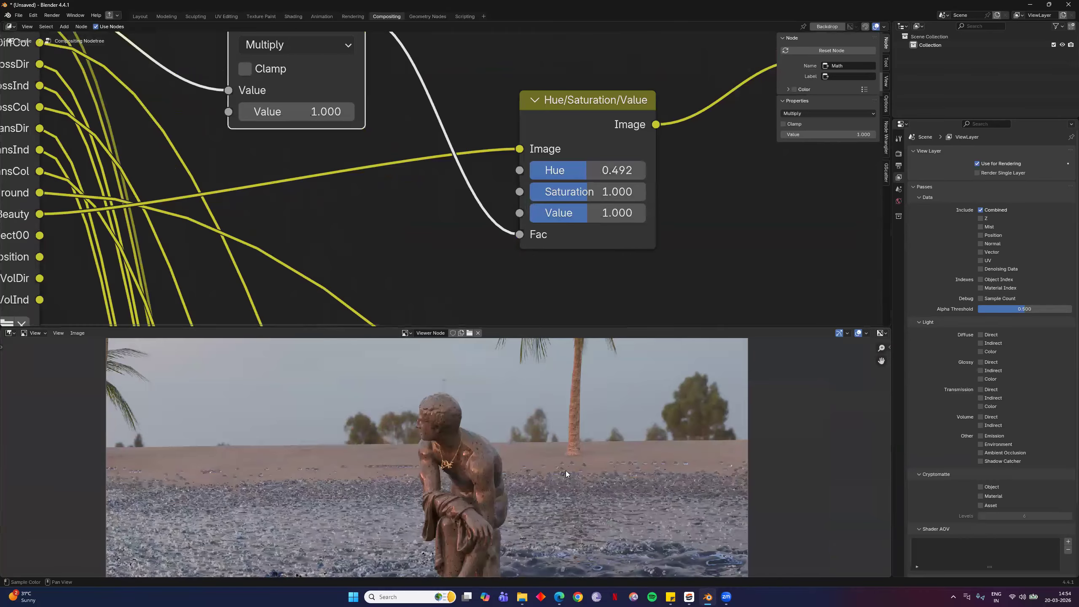
Delete the Hue/Saturation/Value node and the Multiply node
scroll(446, 457, "down", 9)
scroll(458, 260, "down", 4)
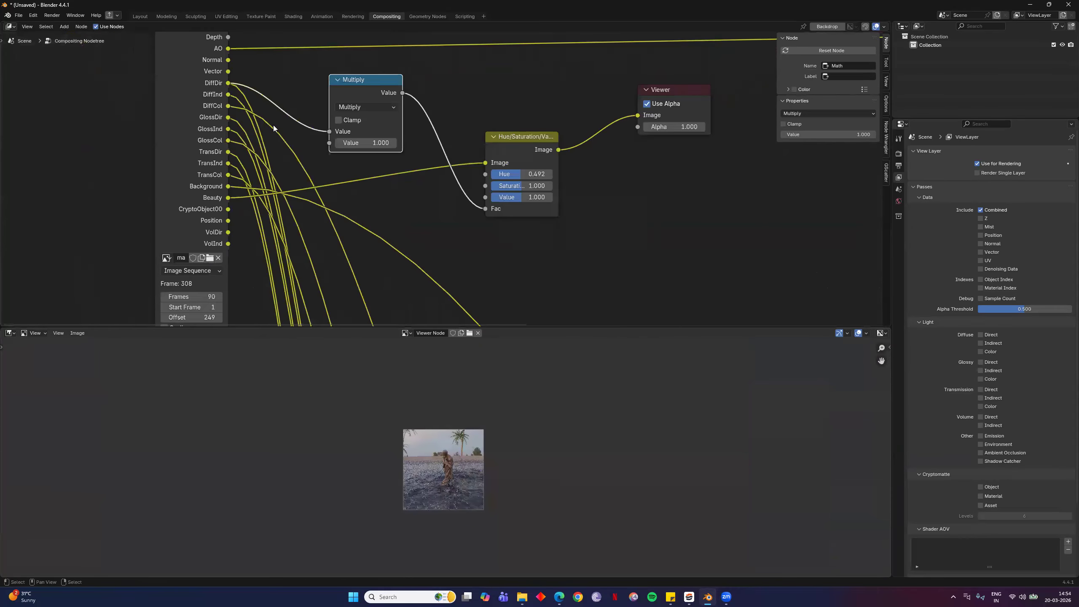
scroll(548, 129, "up", 1)
scroll(555, 125, "up", 3)
left_click(555, 125)
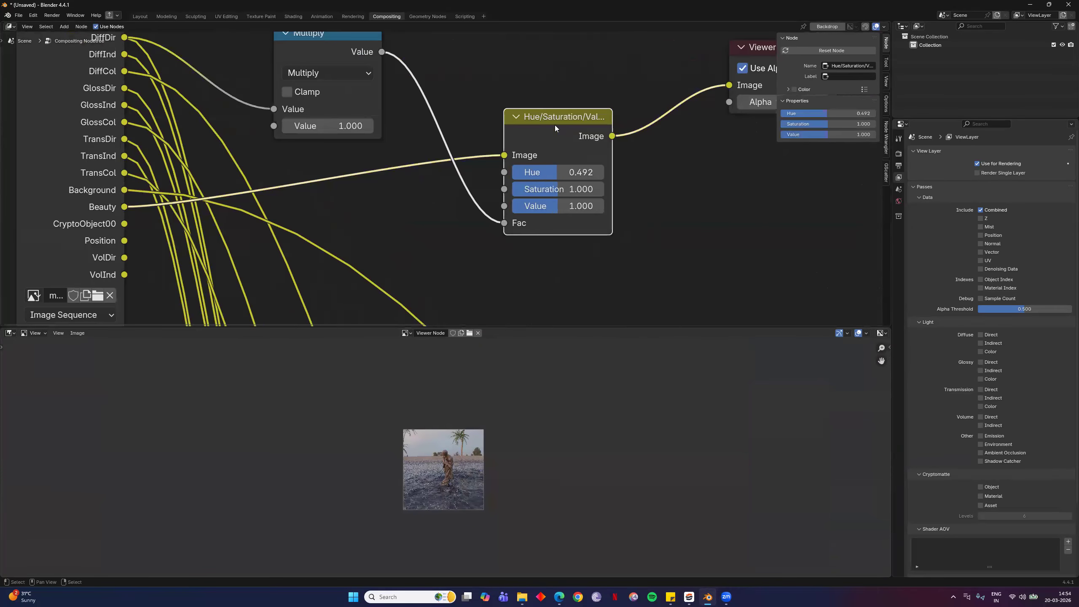
middle_click_drag(555, 125, 644, 189)
key("x")
left_click(402, 97)
key("x")
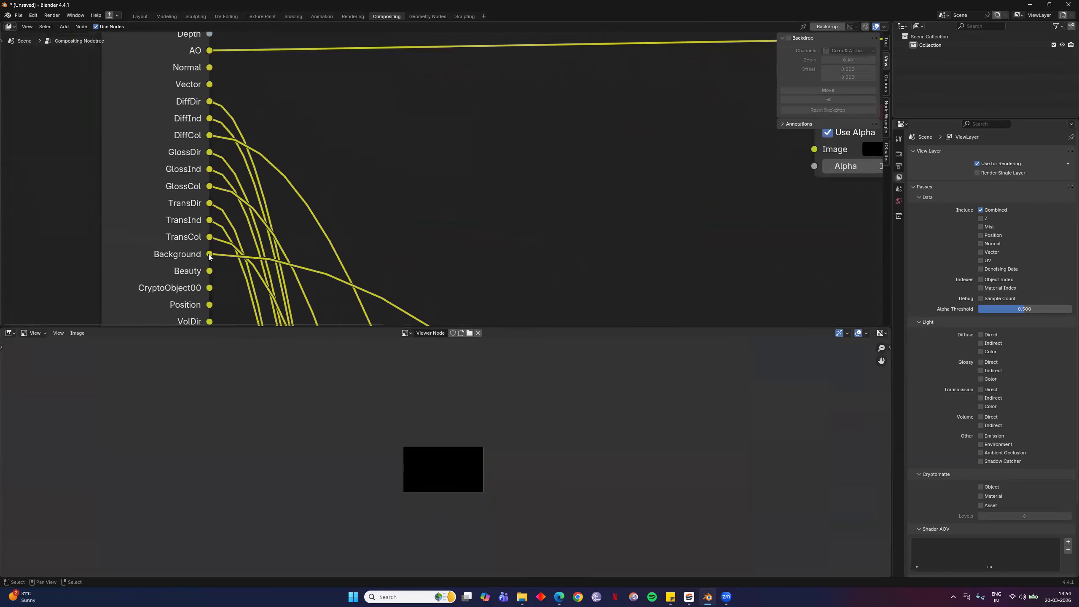
Preview the Beauty pass in the Viewer and move the Viewer node away from the image sequence node
left_click(179, 230, "ctrl+shift")
left_click_drag(395, 50, 726, 147)
scroll(554, 190, "up", 2)
scroll(469, 469, "up", 7)
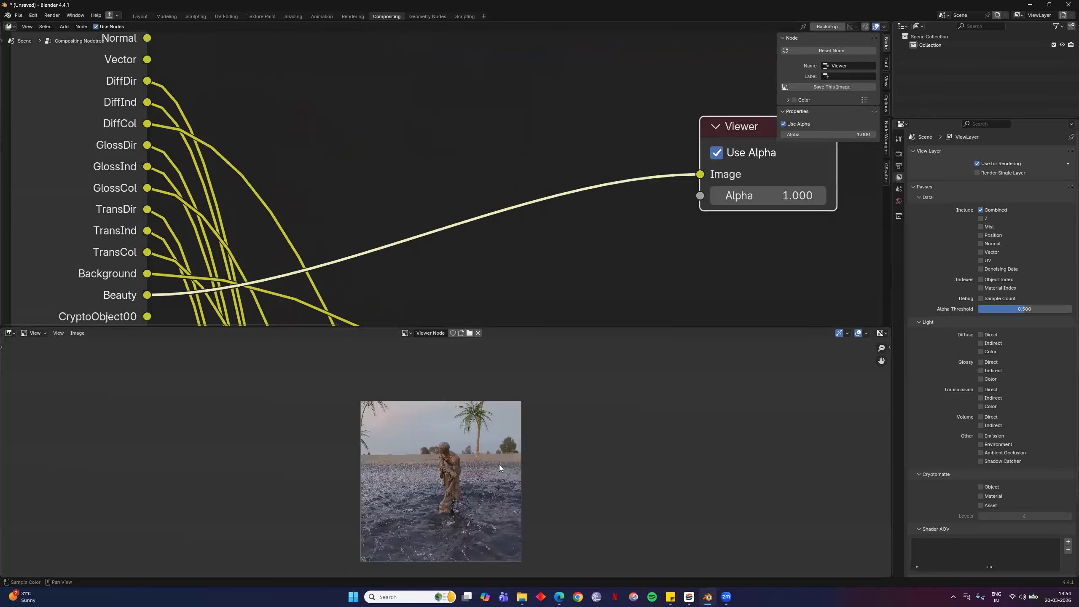
scroll(515, 435, "up", 8)
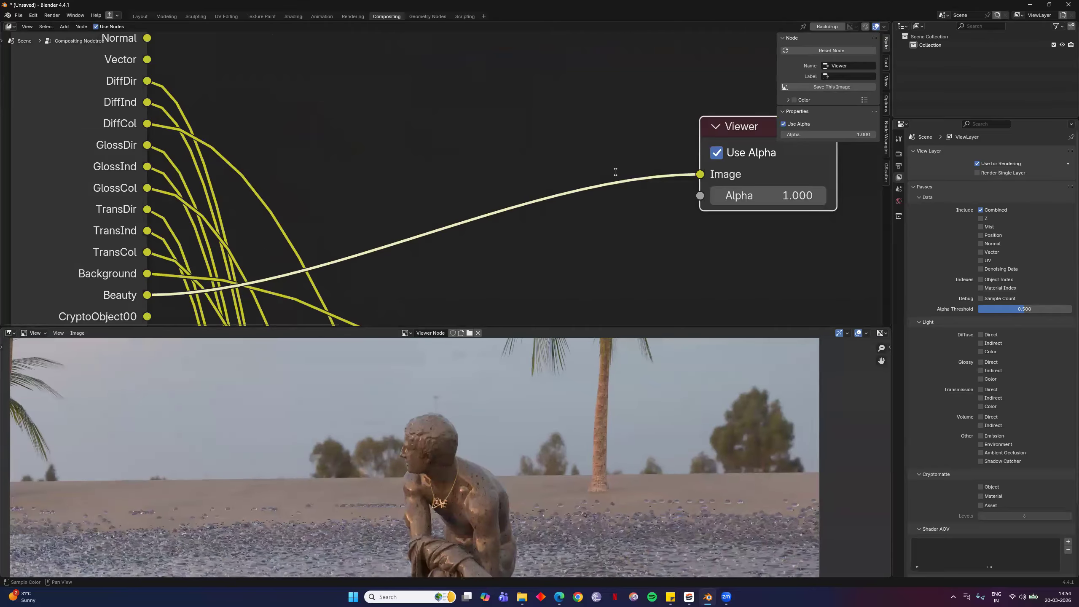
Insert a Mix node between Beauty and the Viewer, and link DiffDir to its second image input
key("F3")
left_click(616, 186)
left_click(547, 179)
left_click(548, 183)
left_click_drag(147, 82, 561, 245)
Try the Add blending mode on the Mix node with the factor lowered to 0.583
left_click(588, 185)
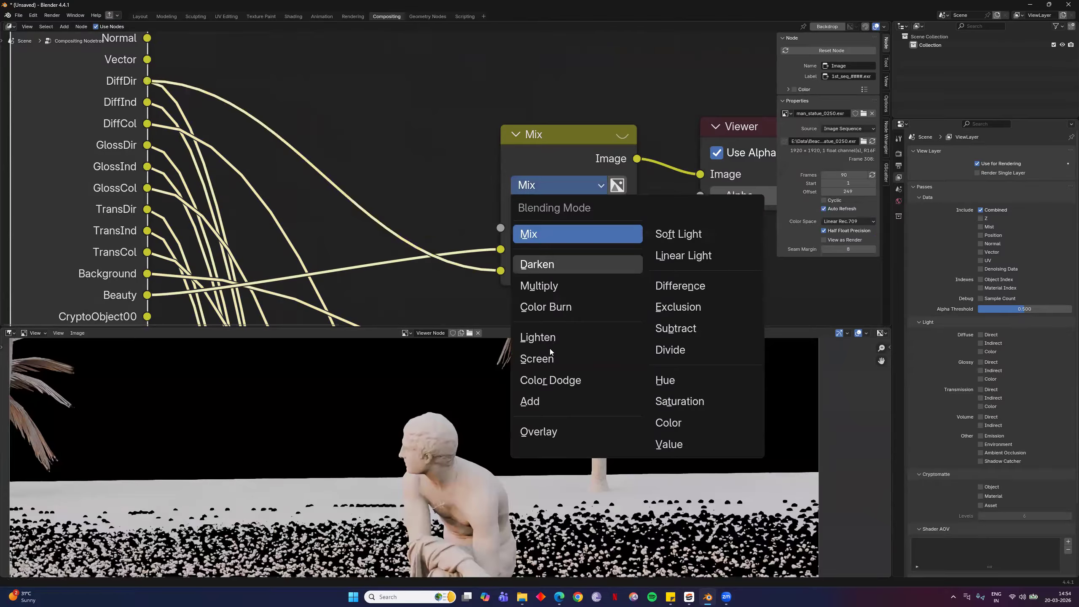
left_click(536, 401)
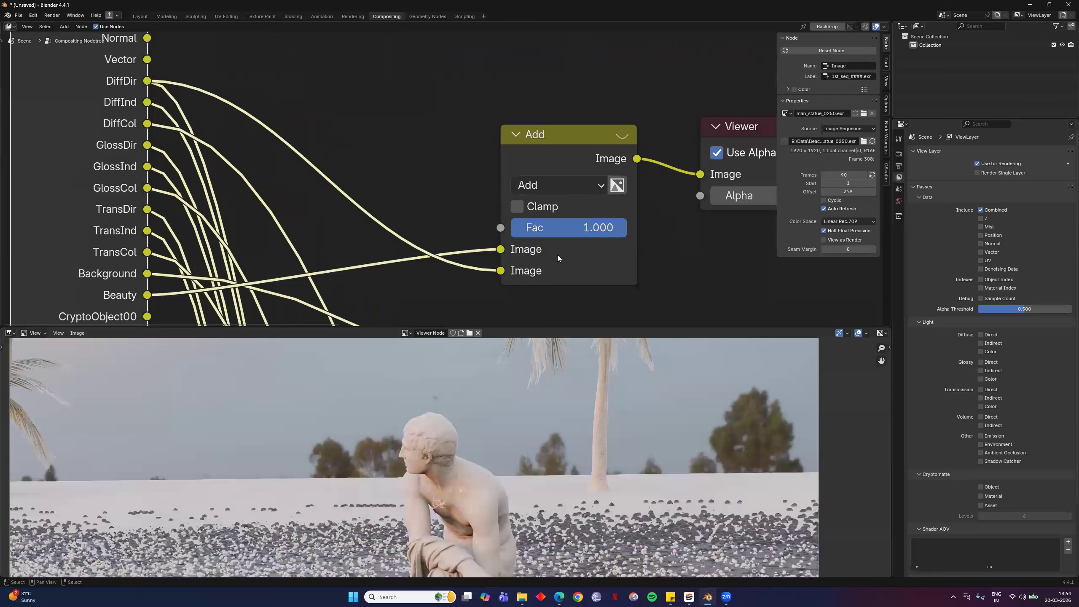
left_click(604, 228)
key("Escape")
left_click_drag(604, 229, 578, 228)
Switch the Mix node's blending mode to Subtract and set its factor to 0
left_click(573, 187)
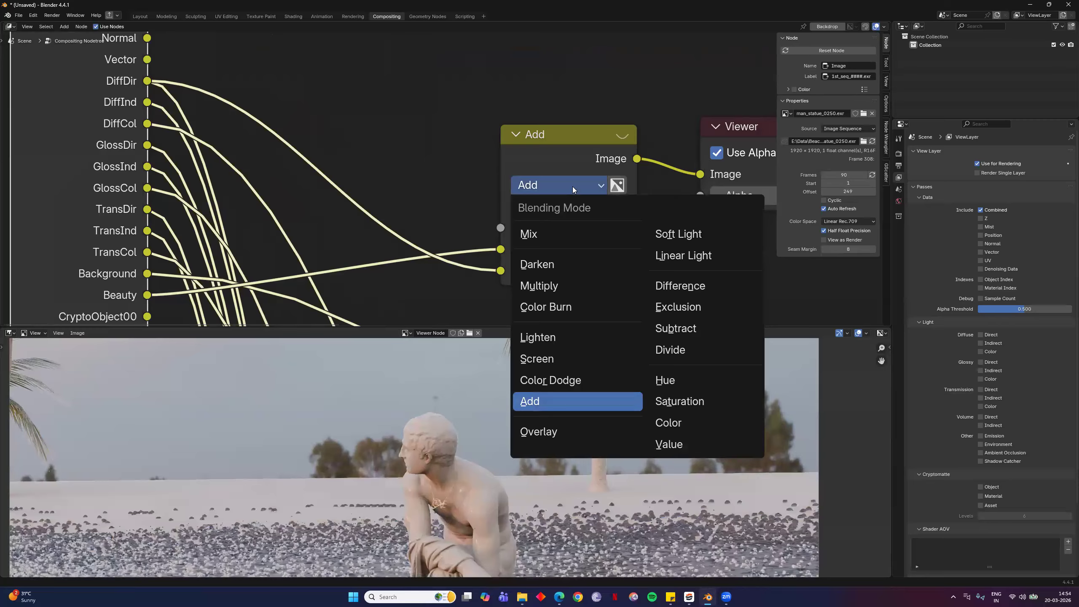
left_click(677, 327)
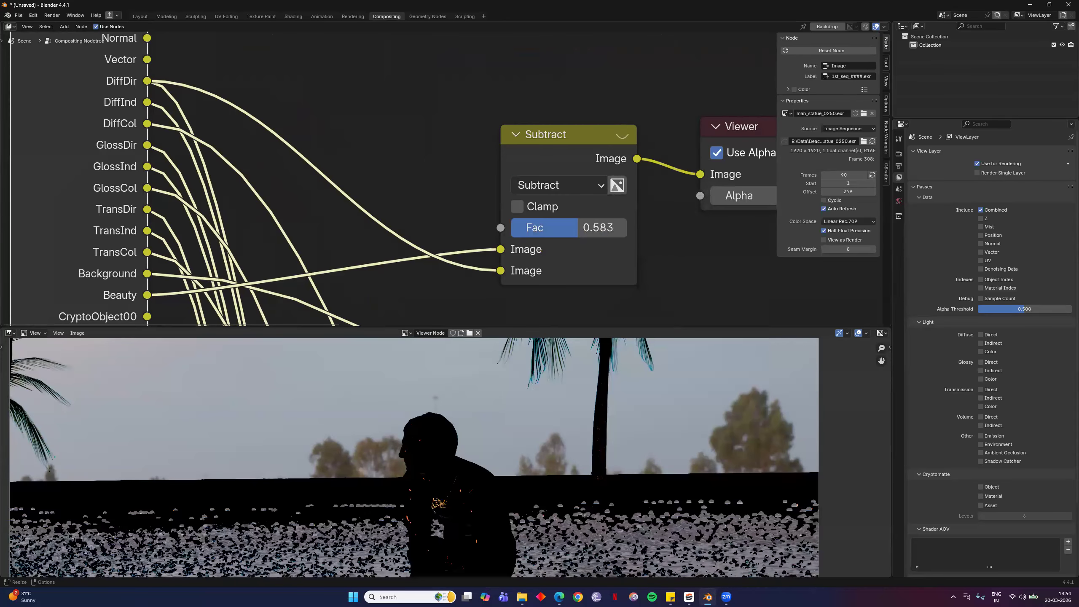
left_click_drag(579, 228, 511, 229)
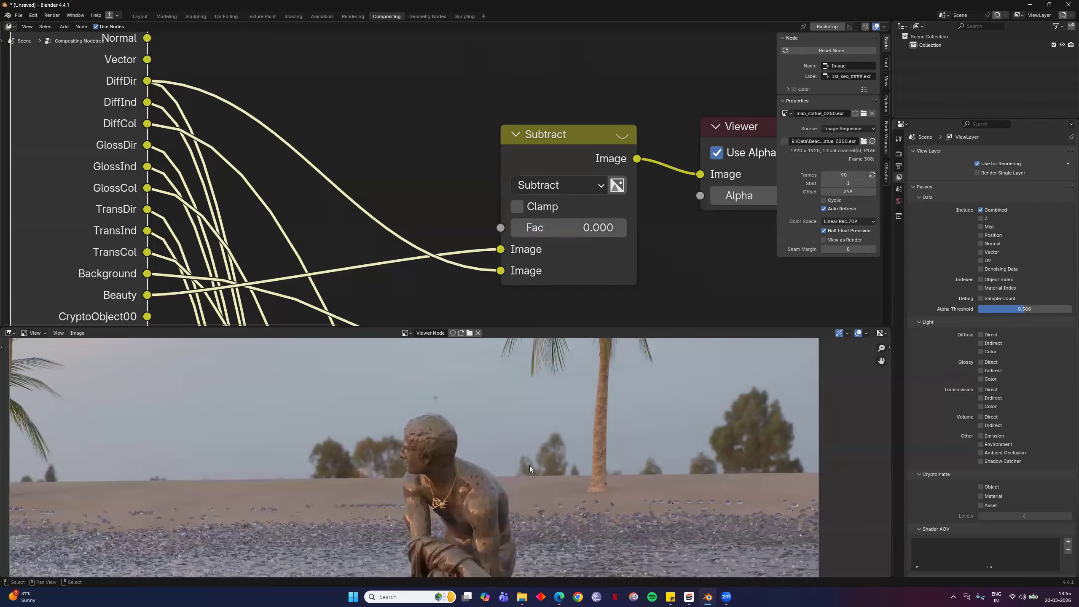
Examine the statue's head in the preview and the Beauty and DiffDir links into the Subtract node
scroll(501, 437, "up", 3)
middle_click_drag(516, 431, 618, 447)
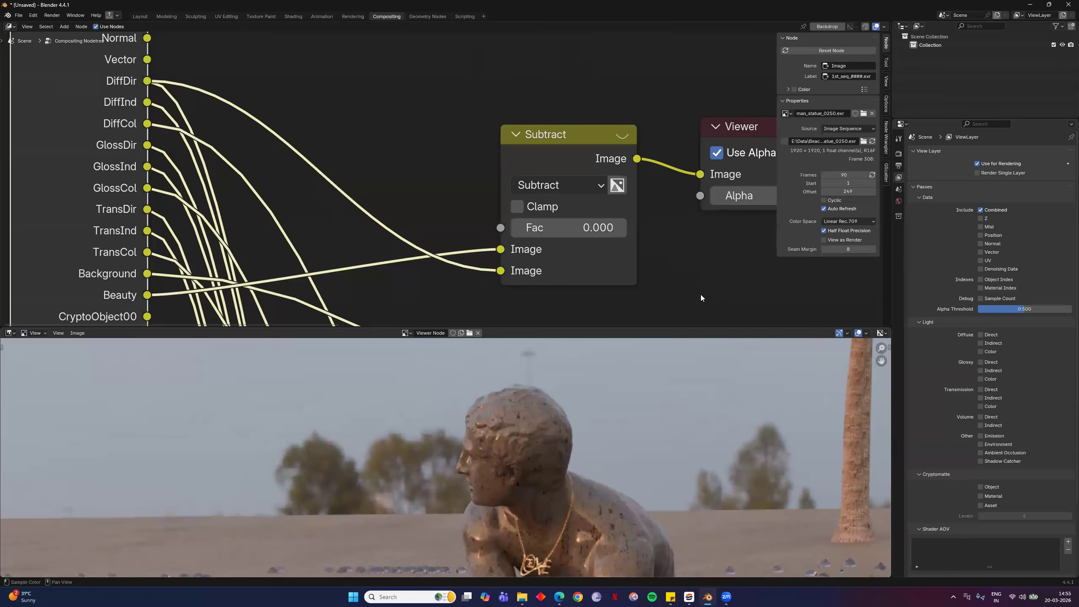
scroll(509, 183, "down", 3)
scroll(496, 182, "down", 3)
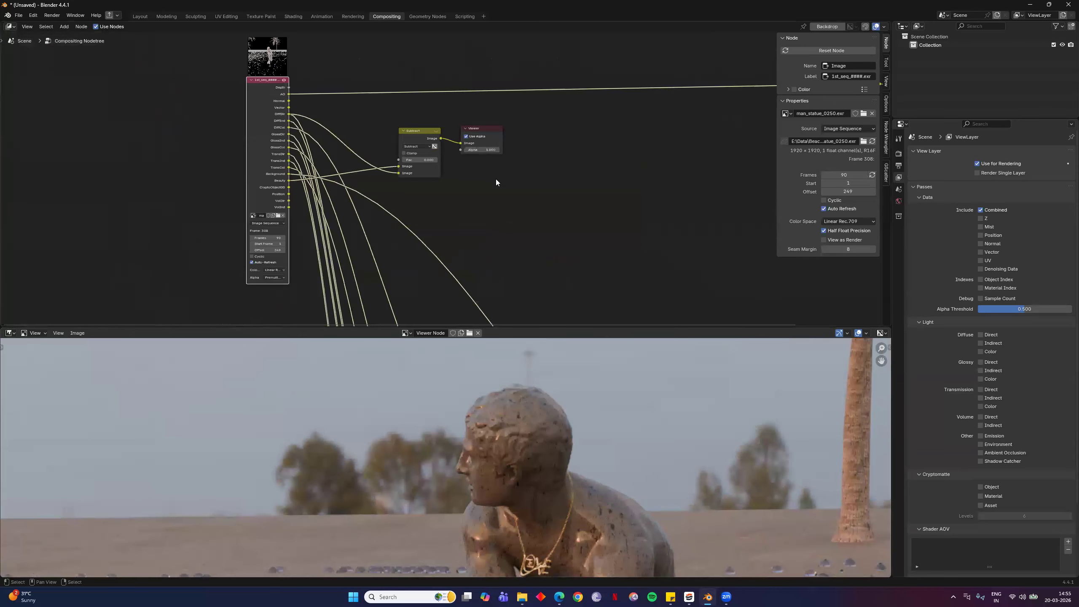
scroll(495, 182, "up", 3)
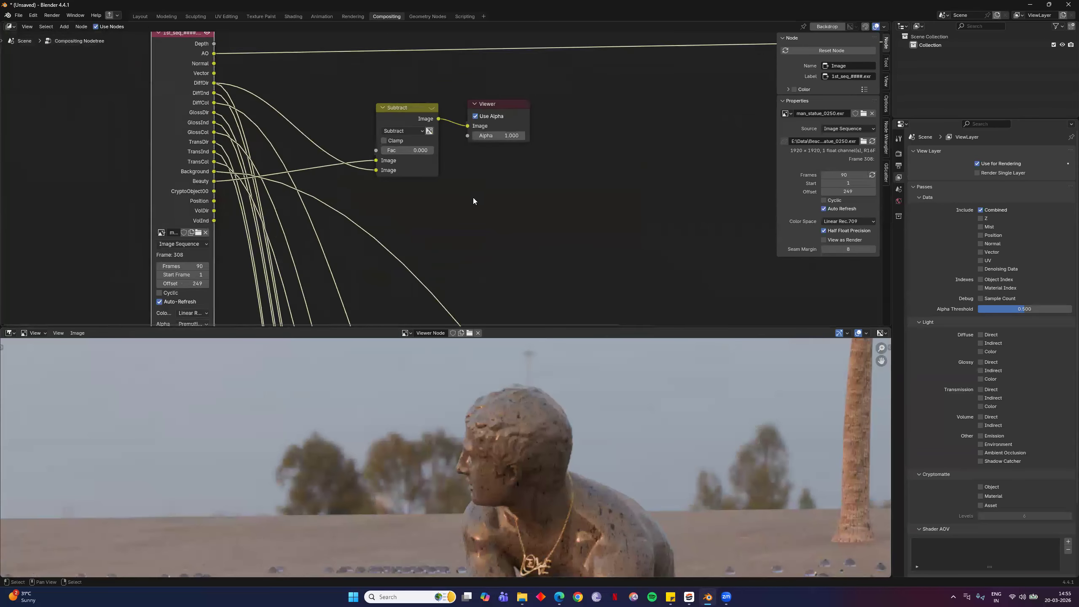
middle_click_drag(331, 152, 338, 149)
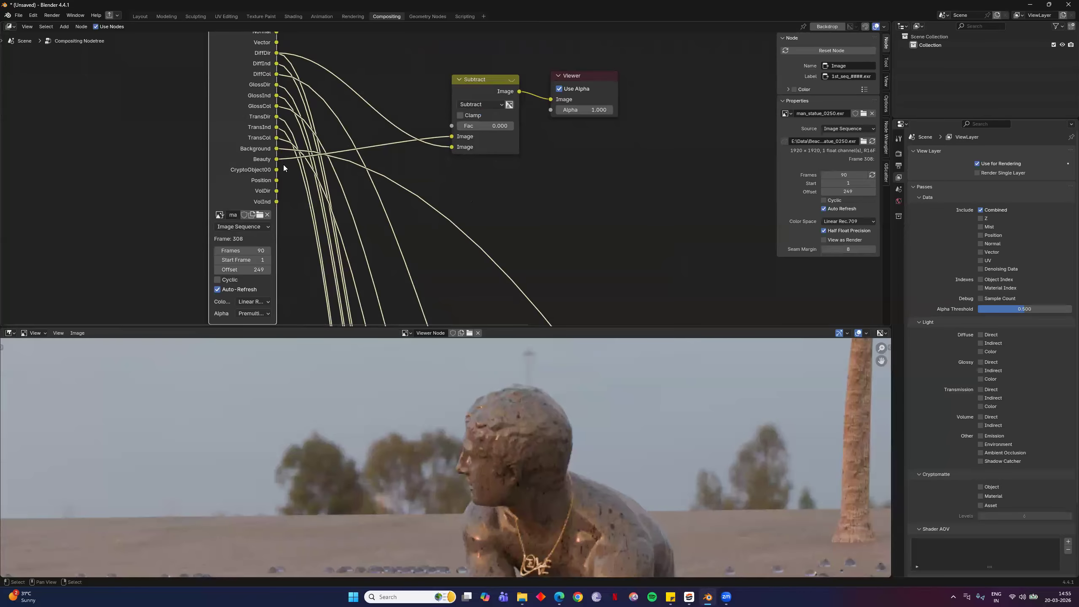
scroll(314, 173, "up", 5, "shift")
scroll(196, 128, "up", 2)
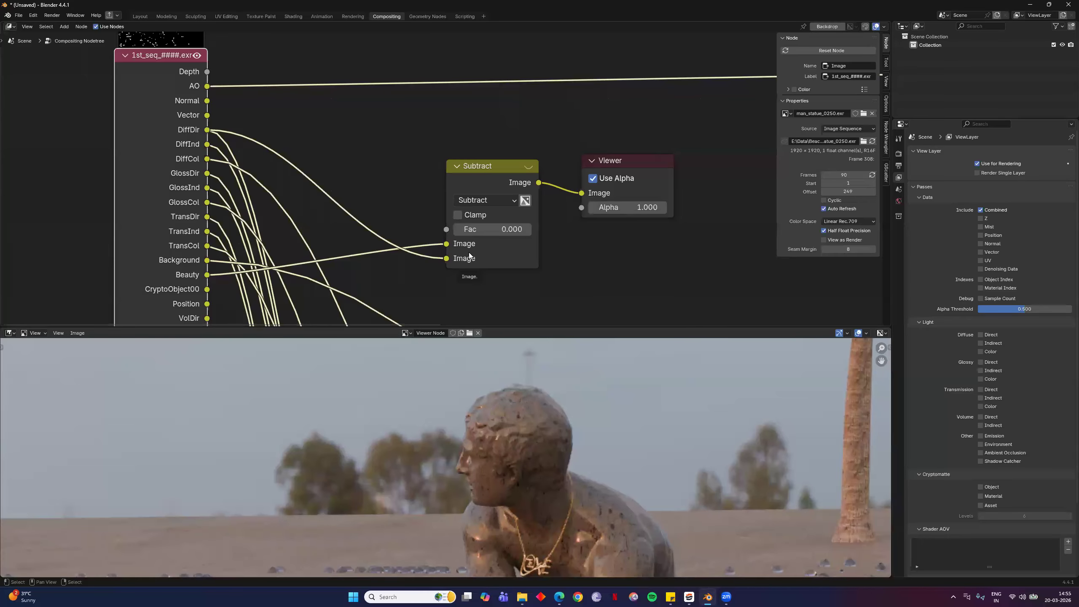
Scrub the Subtract node's factor back to 0 and inspect the statue's upper body up close
left_click_drag(488, 229, 449, 229)
scroll(498, 443, "down", 8)
scroll(422, 407, "up", 2)
scroll(451, 496, "up", 6)
scroll(584, 279, "down", 4)
scroll(549, 444, "down", 5)
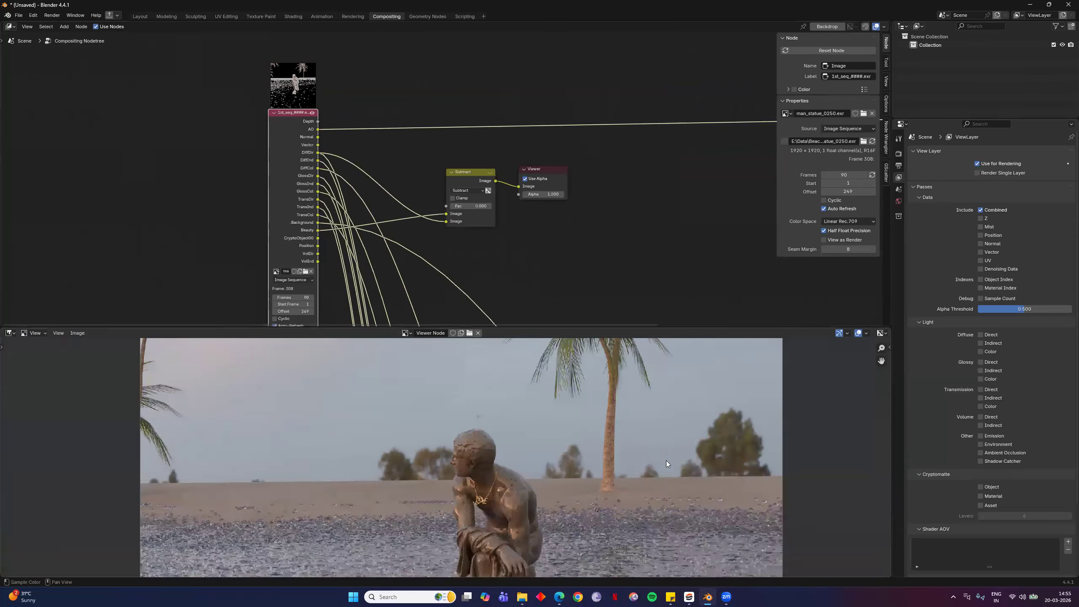
scroll(451, 461, "up", 8)
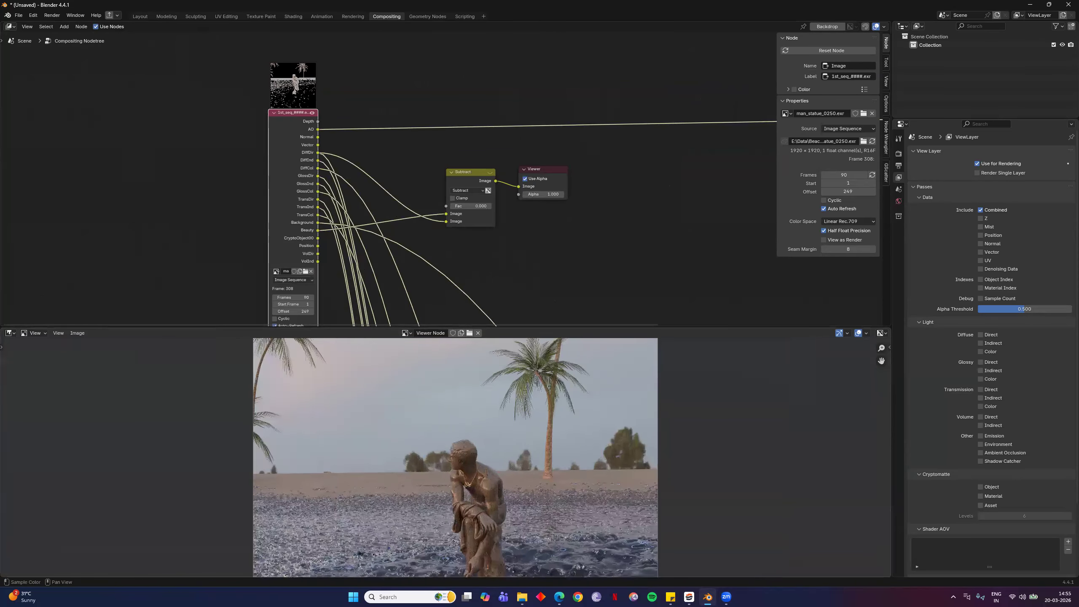
middle_click_drag(523, 464, 454, 432)
mouse_move(471, 206)
left_mouse_down()
mouse_move(507, 206)
mouse_move(468, 206)
left_mouse_up()
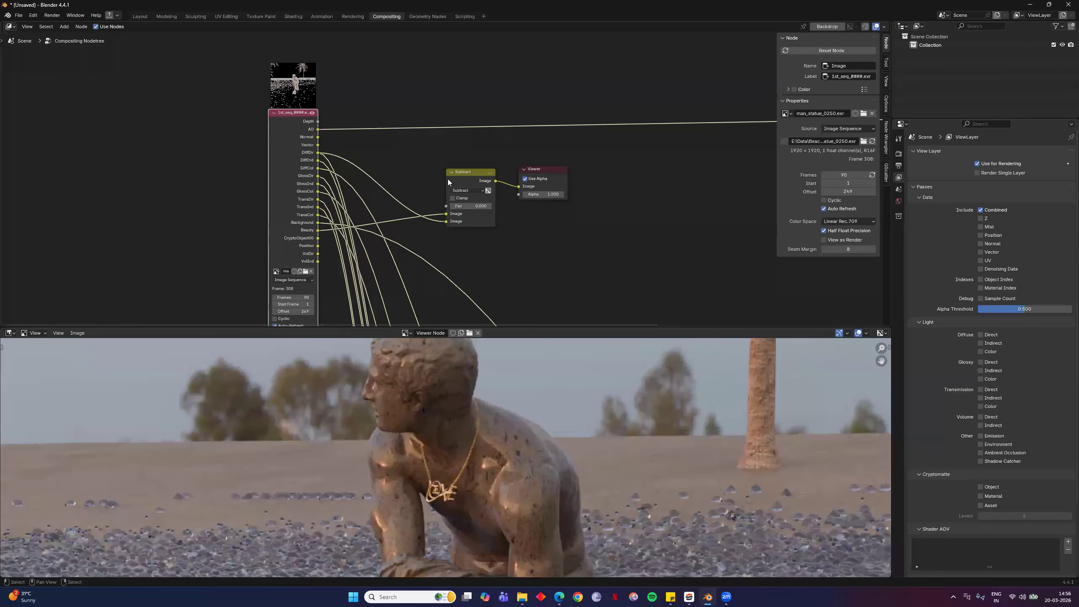
Move the Subtract and Viewer nodes together farther away from the image sequence node
scroll(380, 148, "up", 2)
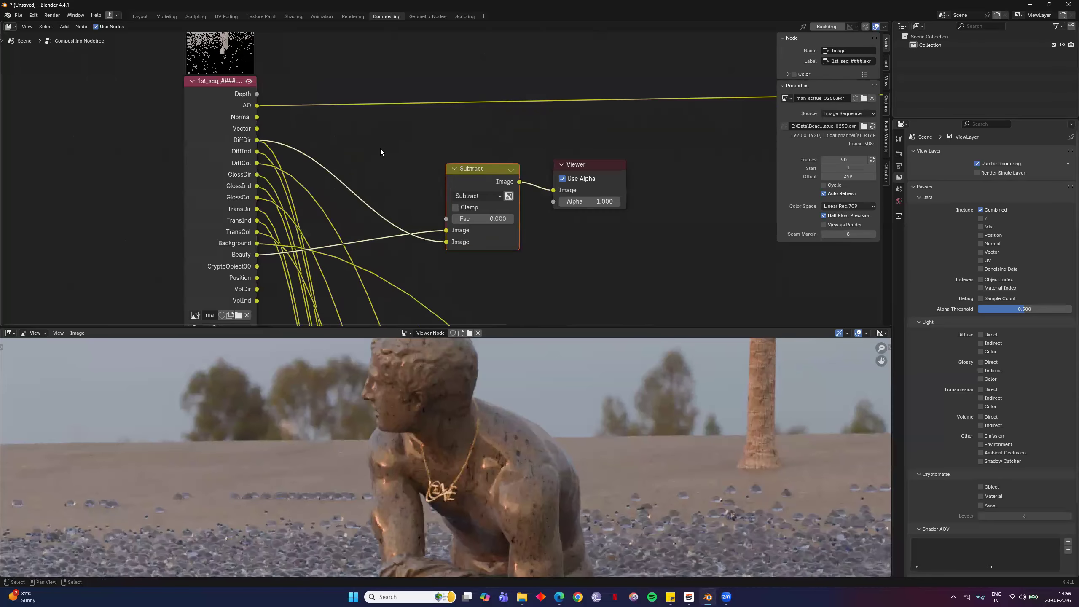
left_click(380, 149)
scroll(389, 166, "up", 3)
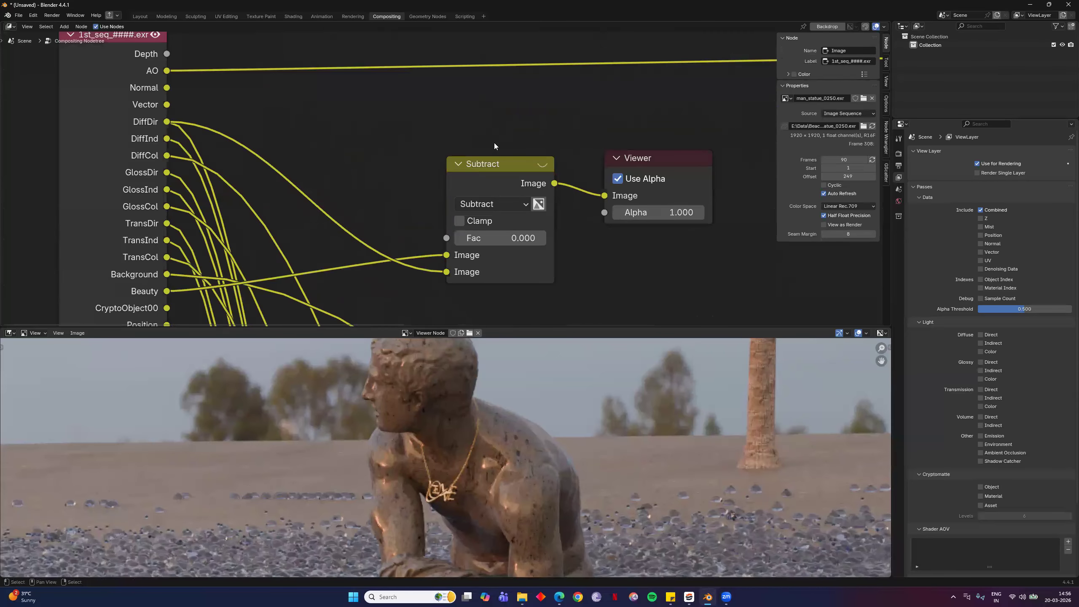
middle_click_drag(648, 176, 700, 146)
scroll(603, 194, "down", 5)
middle_click_drag(602, 194, 523, 222)
left_click_drag(627, 163, 462, 210)
key("g")
left_click(705, 132)
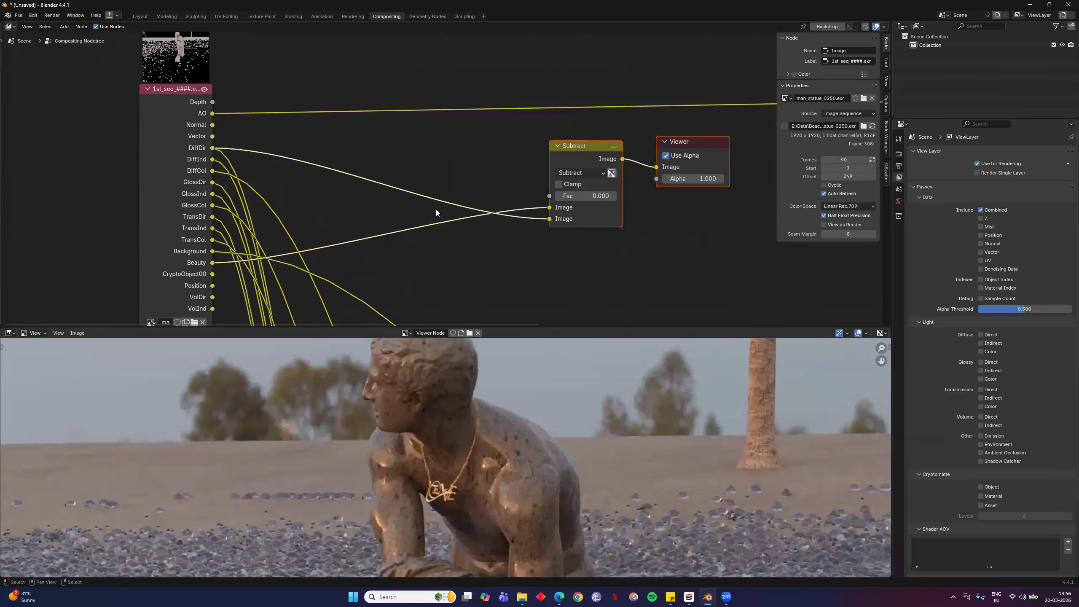
scroll(436, 210, "up", 3)
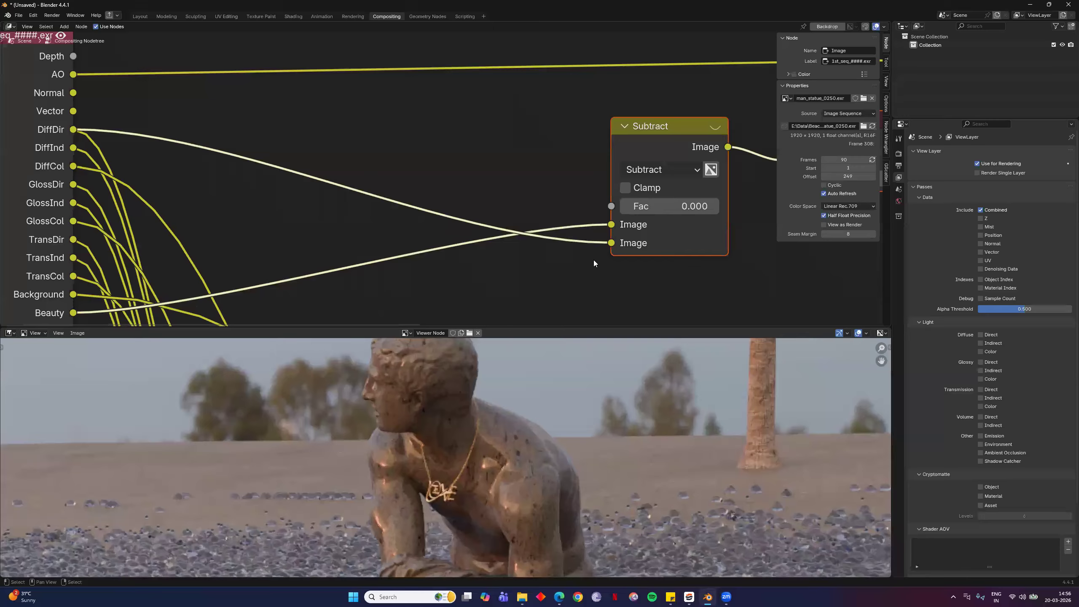
Preview the DiffDir pass through the Viewer, inspect the statue, and move the Viewer node closer to the Subtract node
left_click(257, 123)
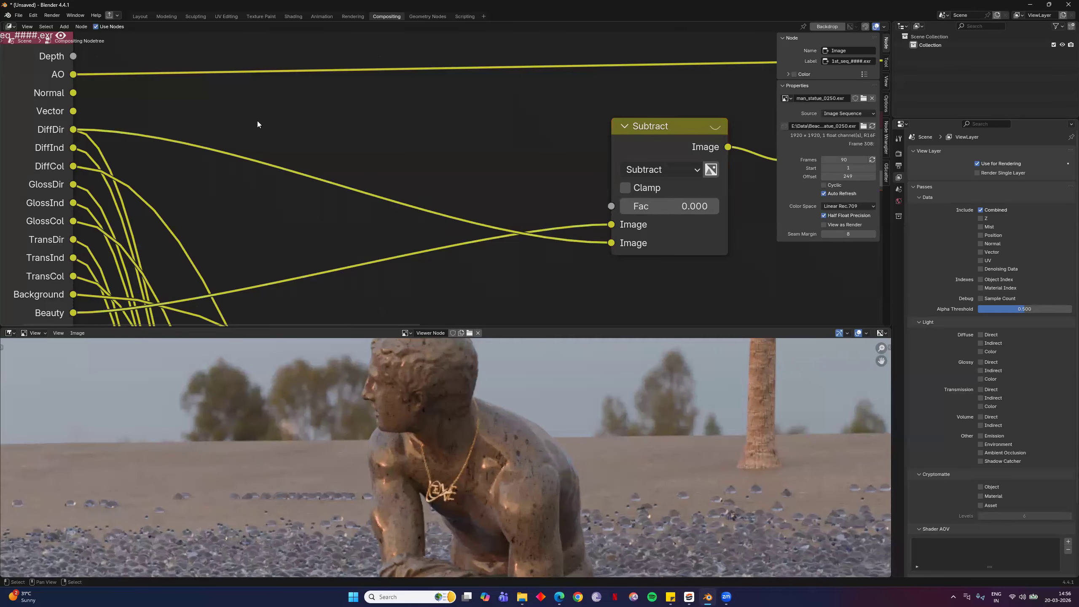
left_click(74, 130, "ctrl+shift")
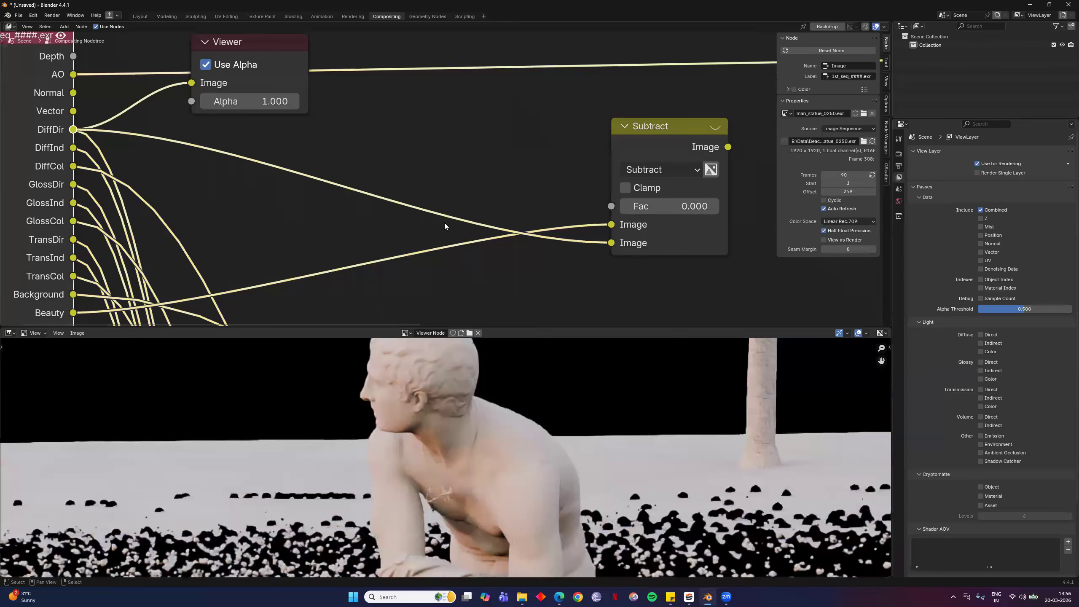
scroll(471, 460, "down", 2)
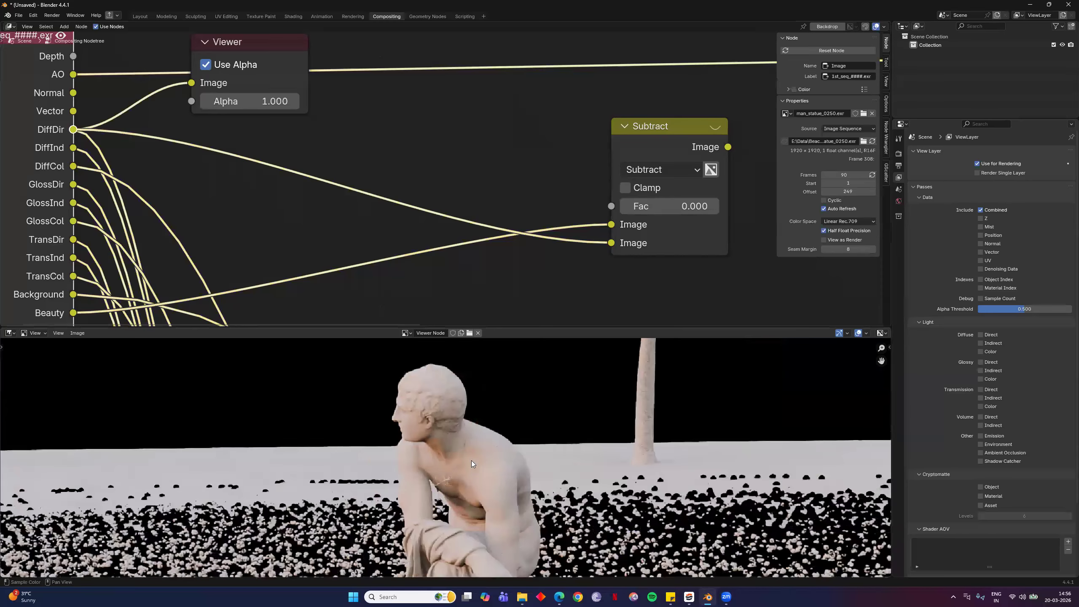
scroll(462, 500, "down", 4)
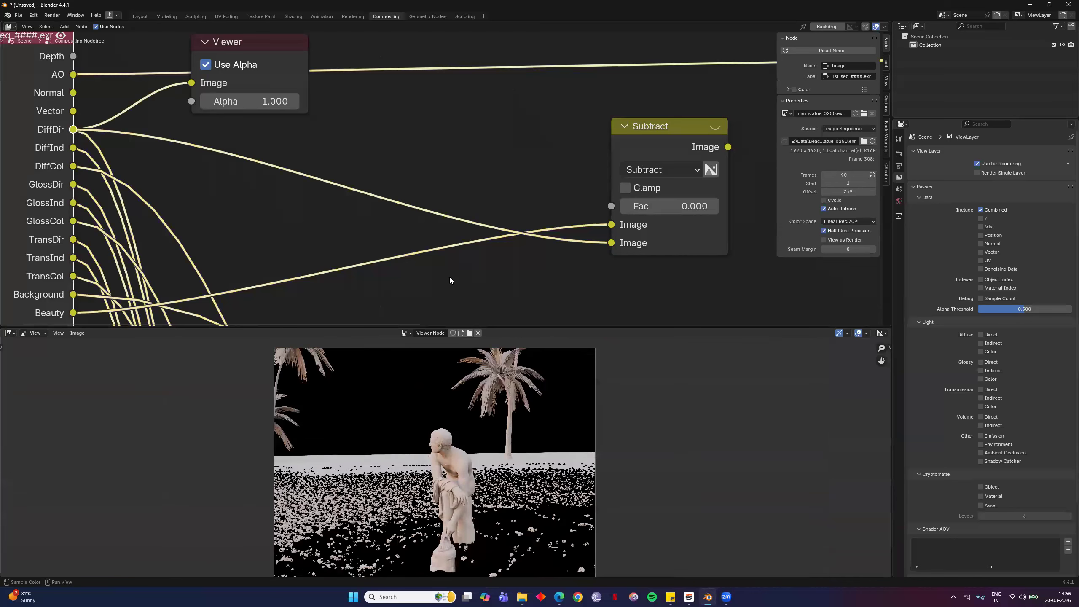
scroll(448, 458, "up", 8)
middle_click_drag(485, 97, 504, 144)
left_click_drag(274, 90, 509, 135)
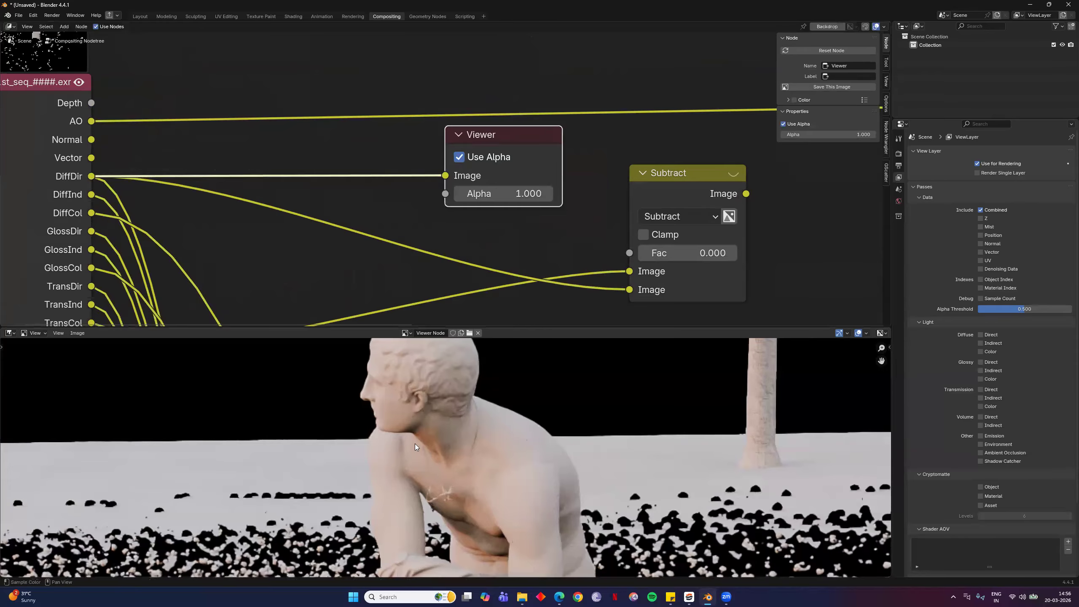
key("F3")
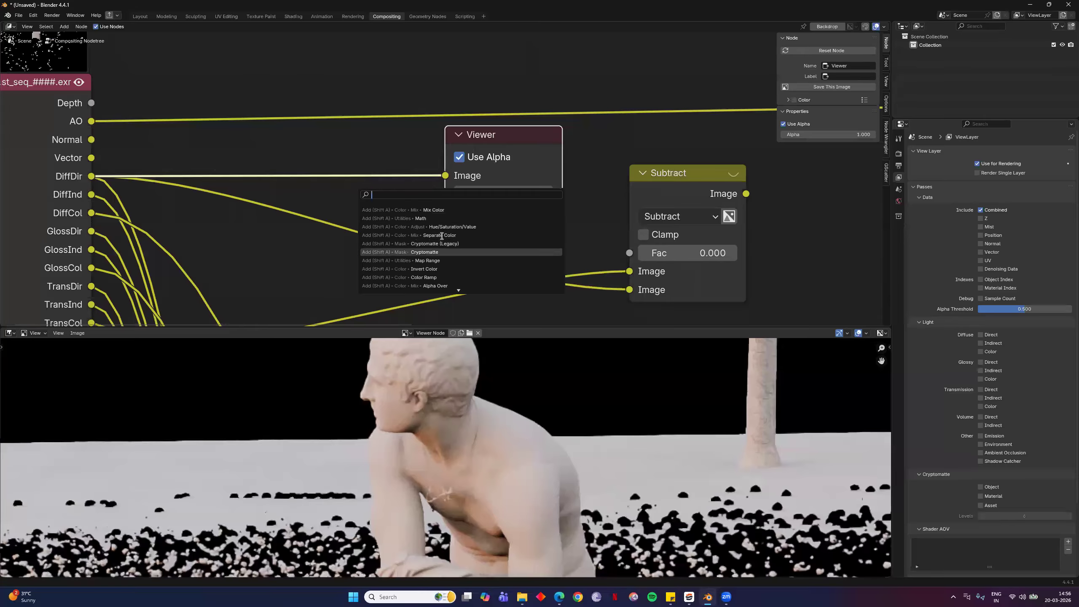
key("Return")
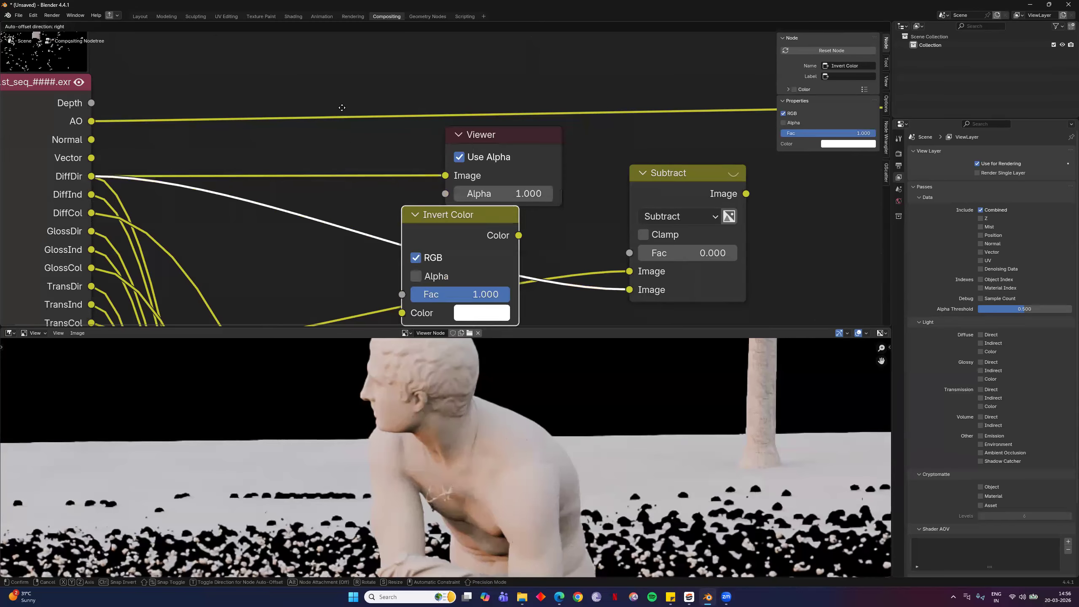
left_click(419, 149)
left_click_drag(512, 142, 586, 133)
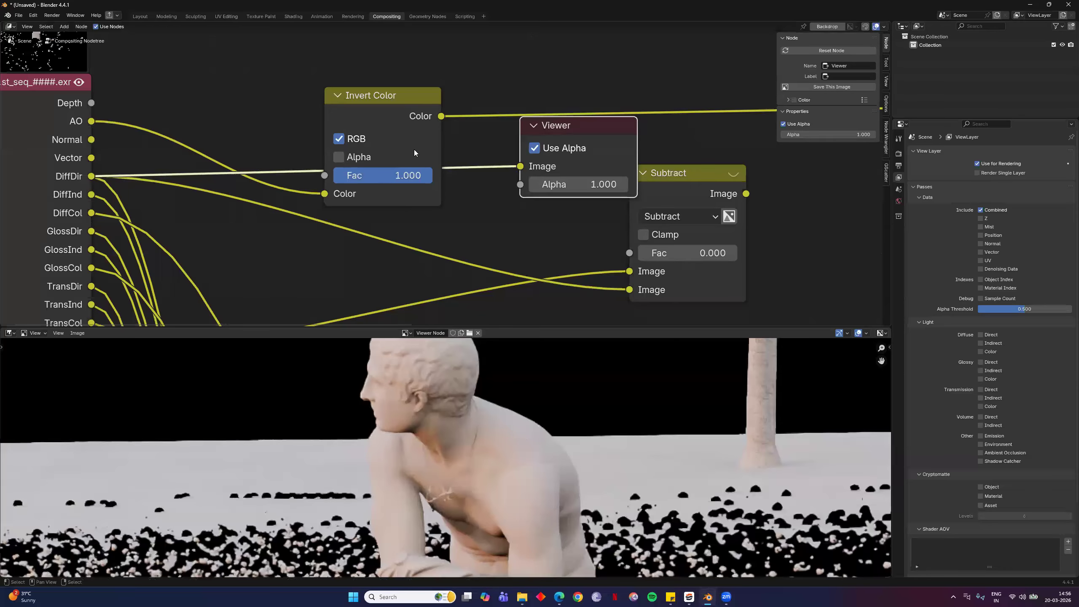
left_click(385, 108)
key("ctrl+x")
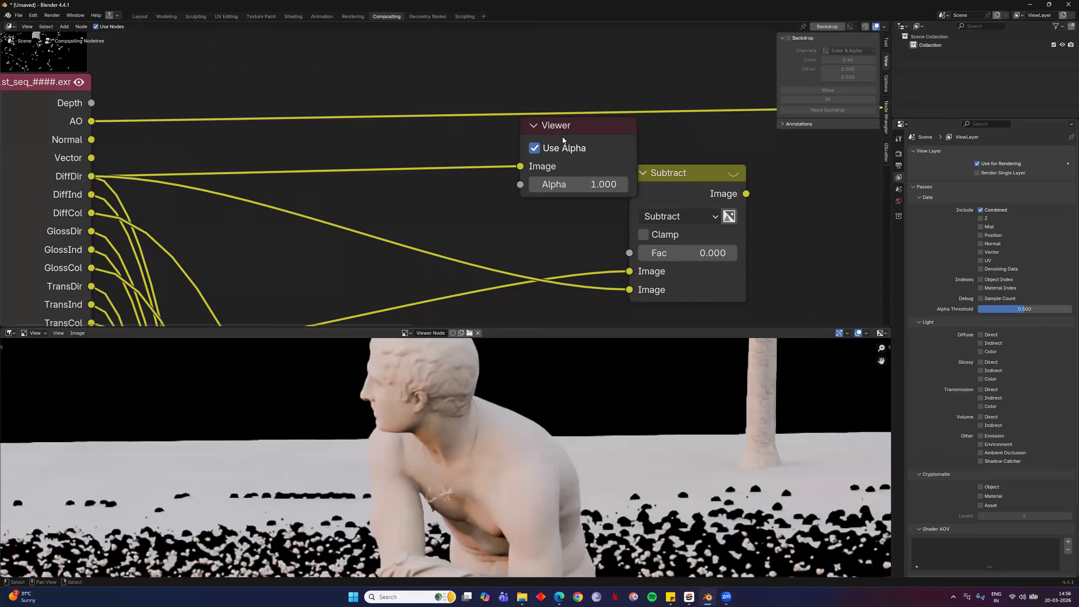
Move the Viewer node clear above the AO link and insert an Invert Color node between DiffDir and the Viewer
left_click_drag(562, 137, 544, 108)
left_click_drag(516, 4, 509, 5)
middle_click_drag(472, 141, 462, 309)
left_click_drag(510, 178, 528, 65)
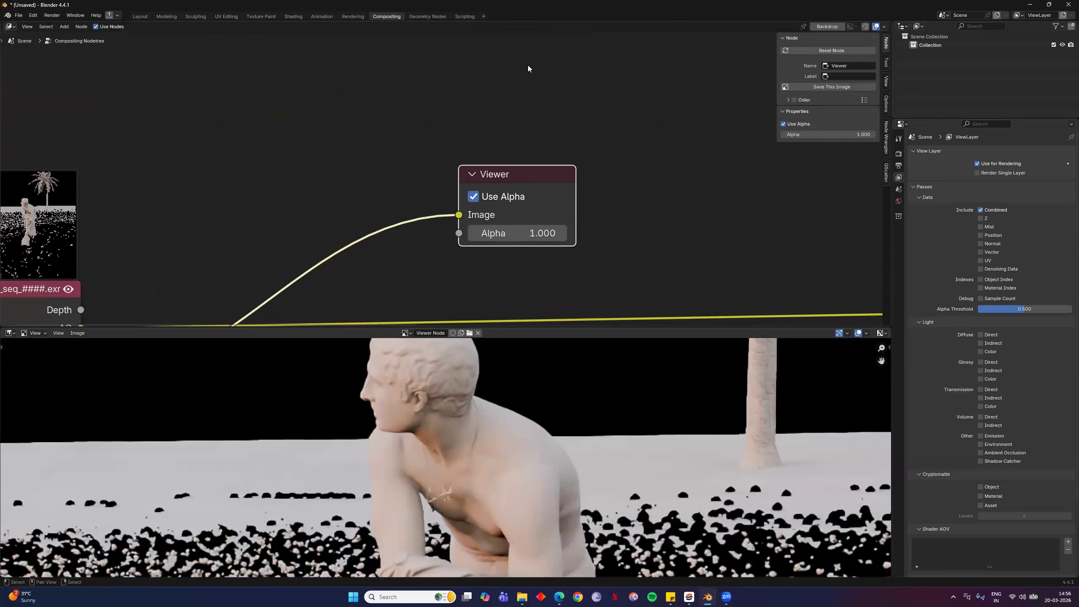
key("F3")
left_click(570, 111)
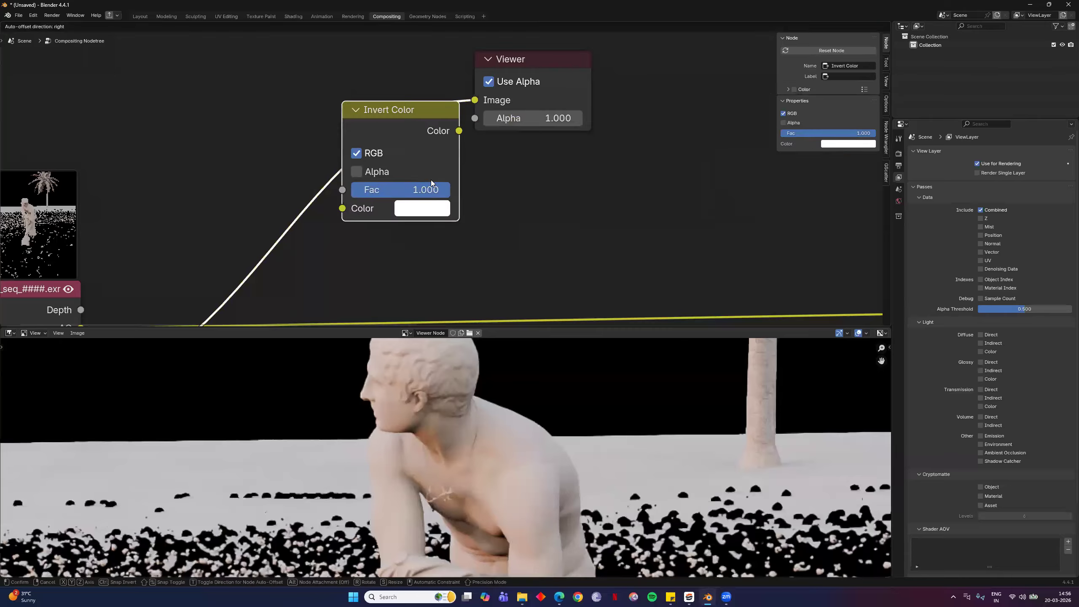
left_click(434, 187)
Try toggling the Invert Color node's RGB and Alpha options and inspect the inverted DiffDir pass around the statue
left_click(350, 168)
left_click(357, 151)
left_click(357, 150)
left_click(359, 167)
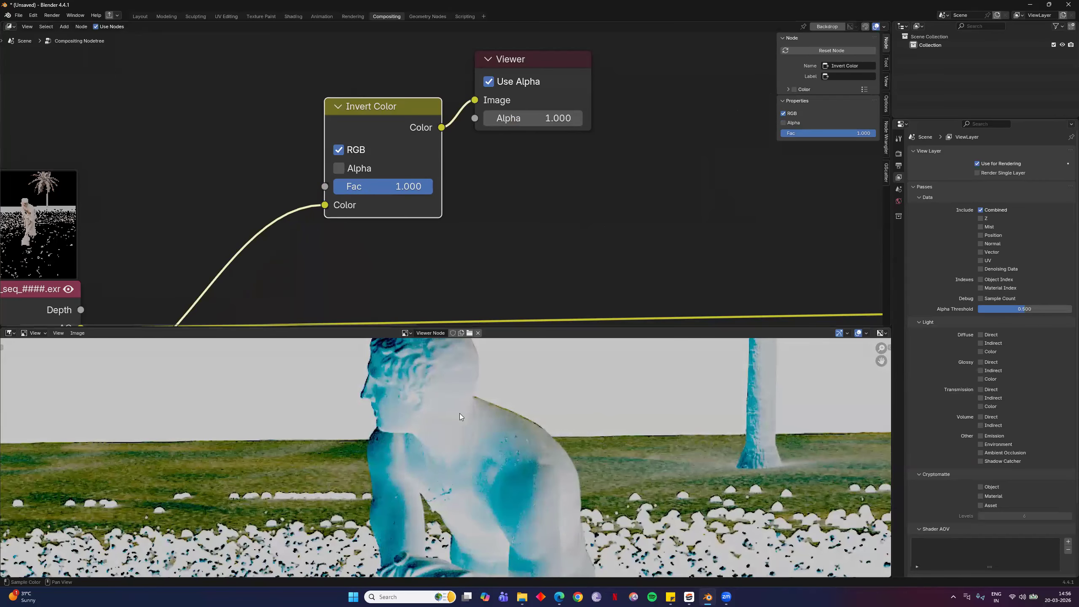
scroll(445, 458, "down", 7)
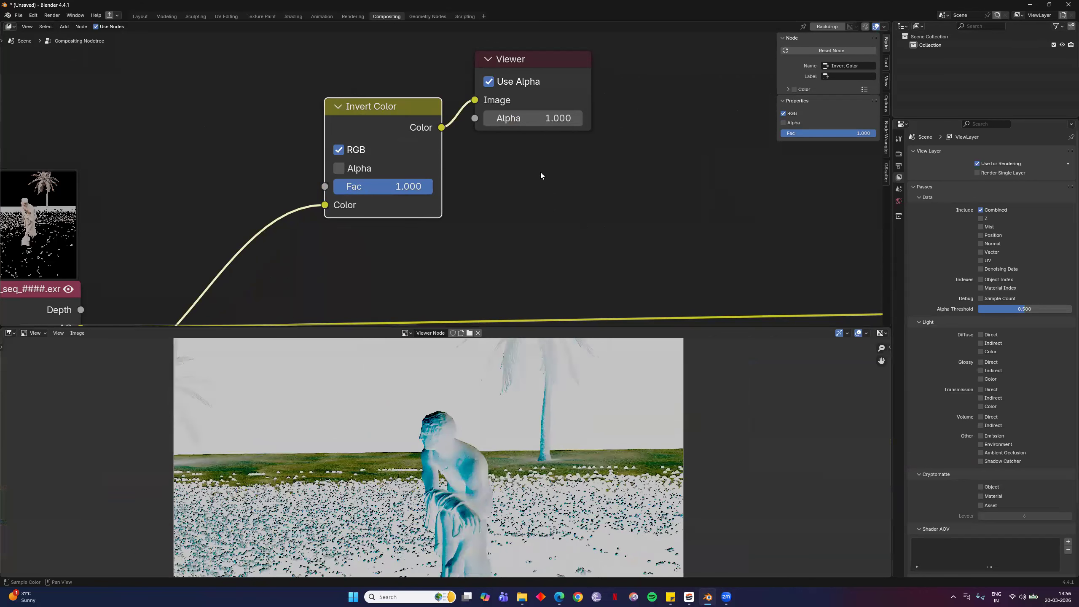
scroll(445, 458, "up", 3)
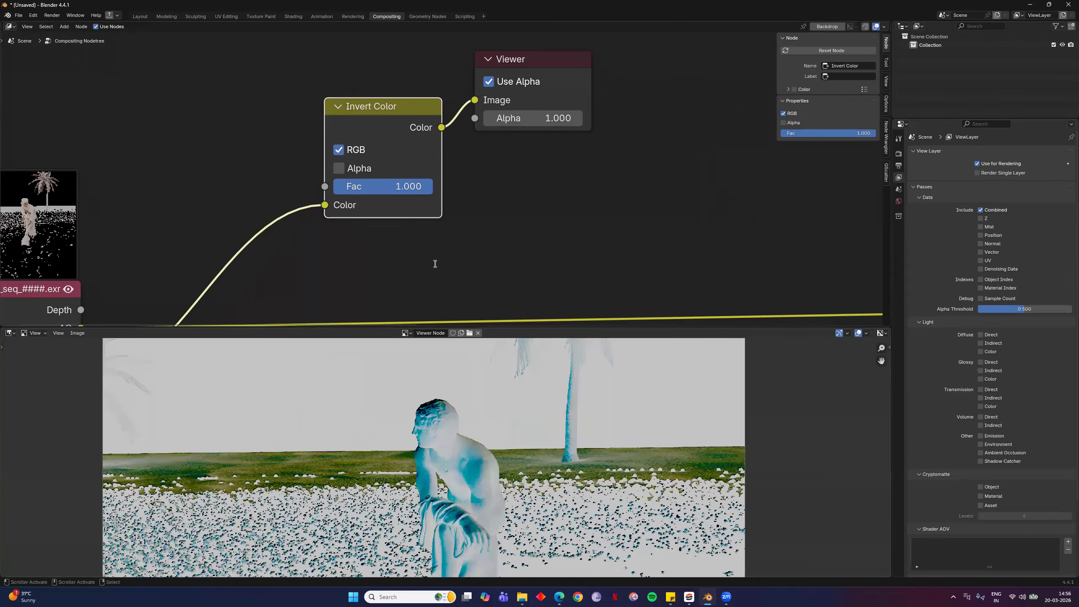
middle_click_drag(436, 264, 560, 247)
key("F3")
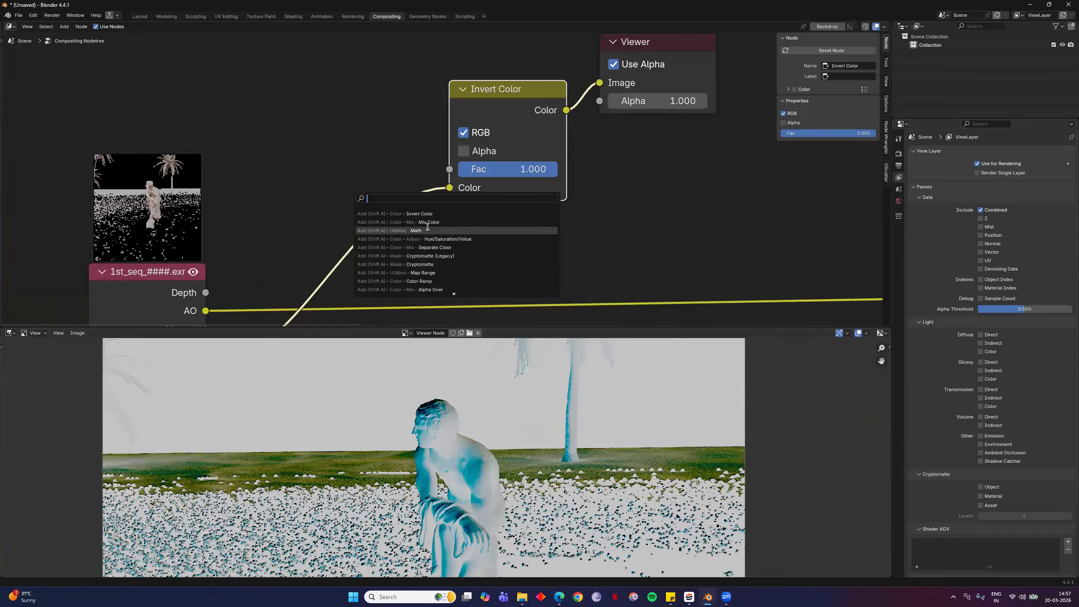
key("Escape")
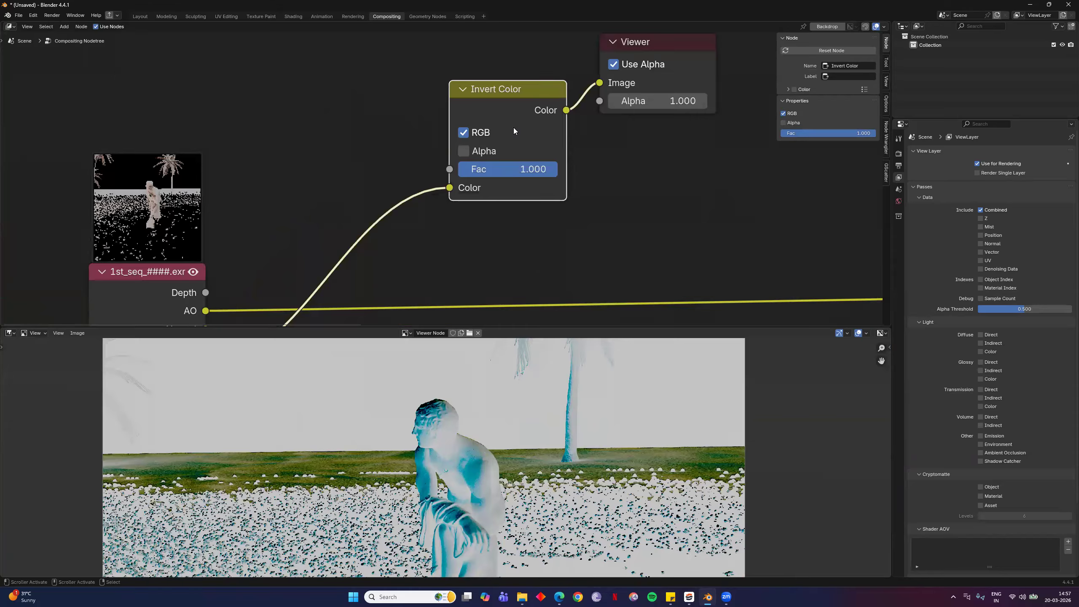
key("F3")
type("c")
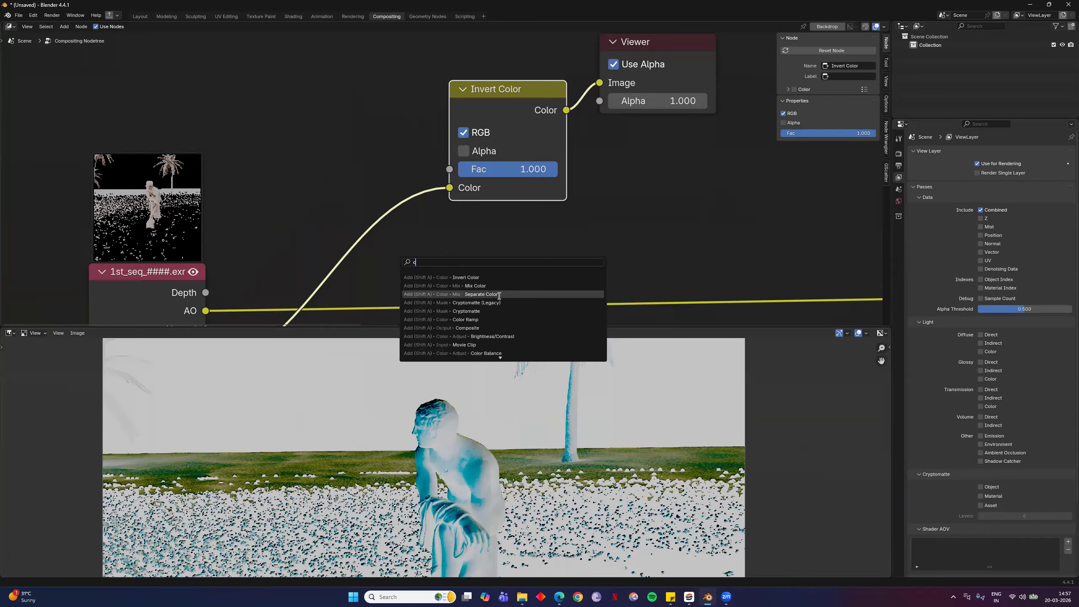
scroll(553, 212, "down", 2)
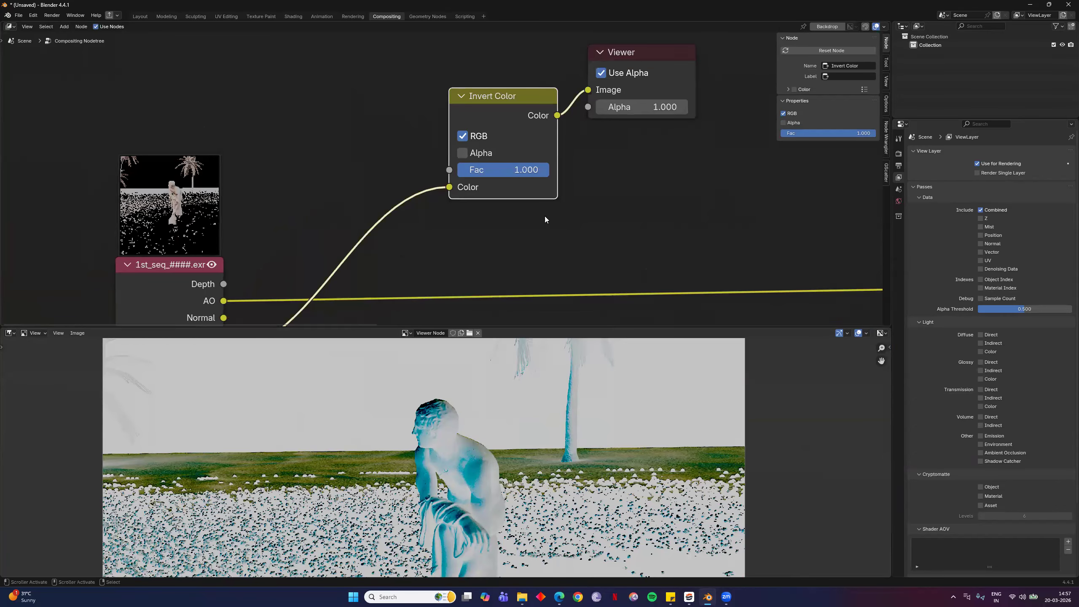
scroll(455, 154, "down", 1)
Disable RGB inversion on the Invert Color node and inspect the statue's upper body up close
left_click(455, 153)
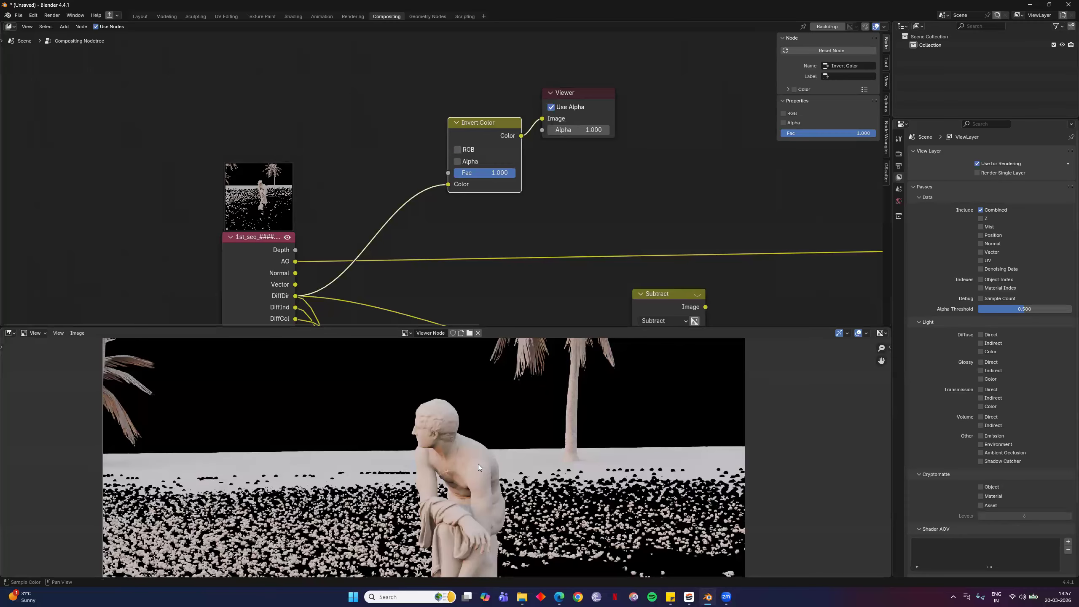
scroll(478, 464, "up", 6)
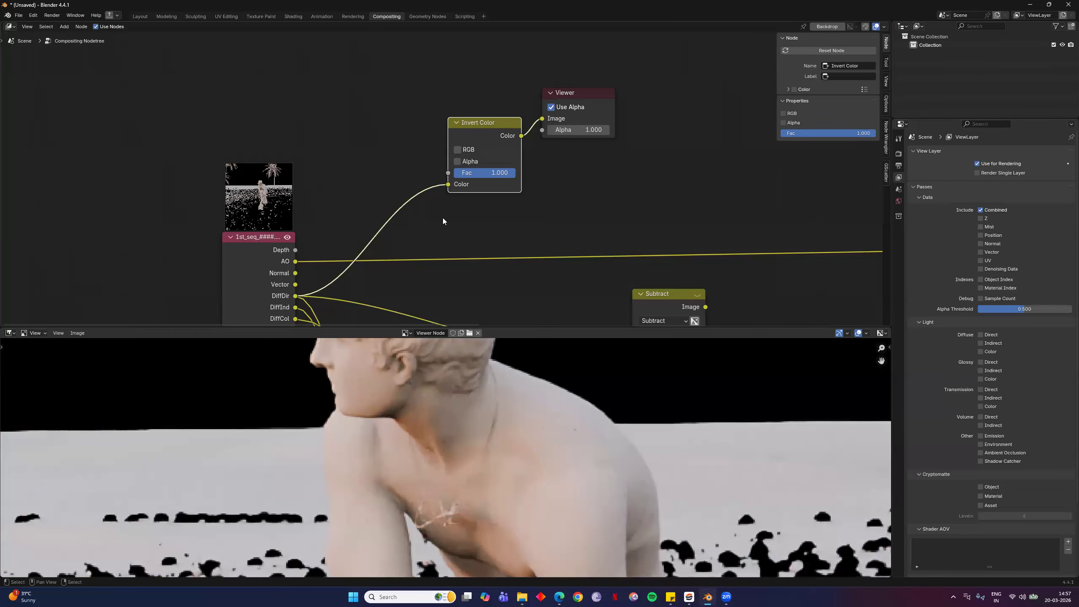
scroll(442, 218, "up", 2)
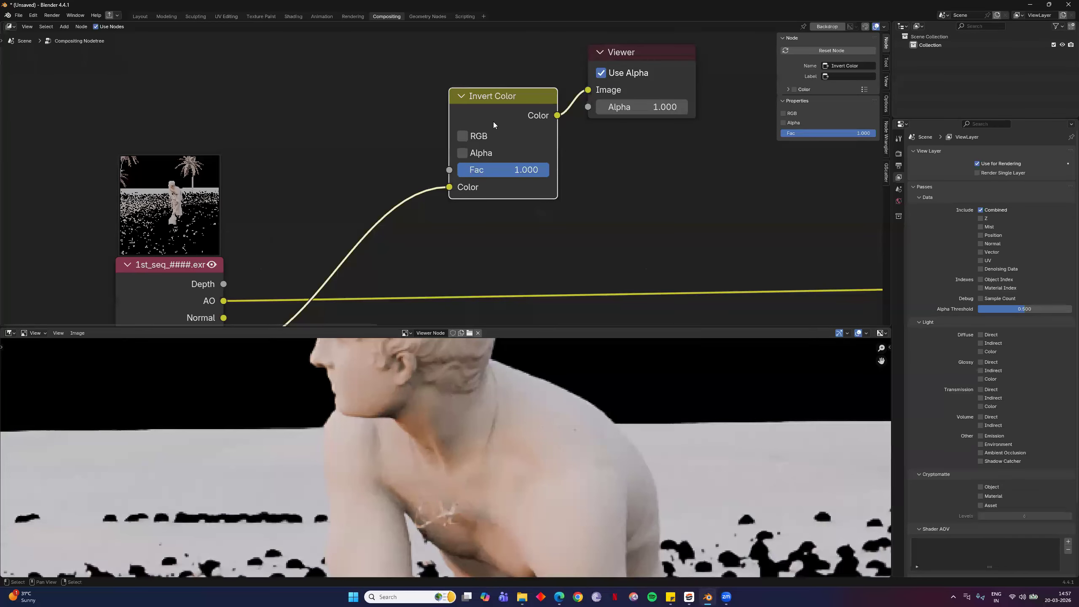
Delete the Invert Color node and insert a Color Ramp between DiffDir and the Viewer in its place
key("ctrl+x")
key("F3")
type("c")
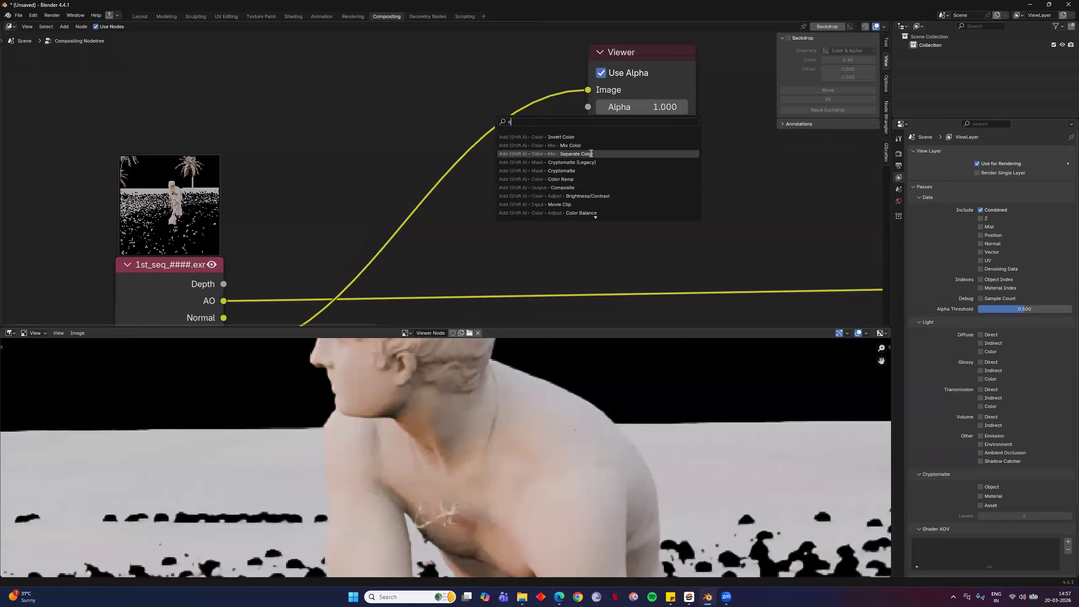
left_click(578, 180)
left_click(367, 78)
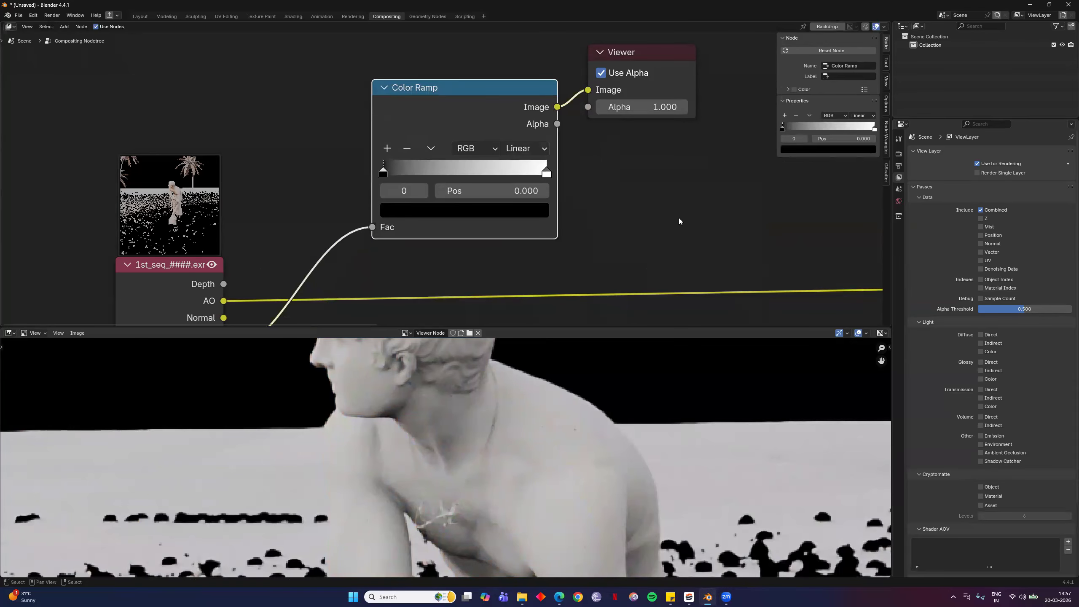
Reverse the Color Ramp so white sits at position 0 and black at position 1, and inspect the resulting mask
left_click_drag(383, 173, 278, 172)
key("g")
left_click(501, 170)
left_click_drag(453, 173, 501, 167)
left_click_drag(499, 164, 538, 163)
scroll(553, 405, "down", 8)
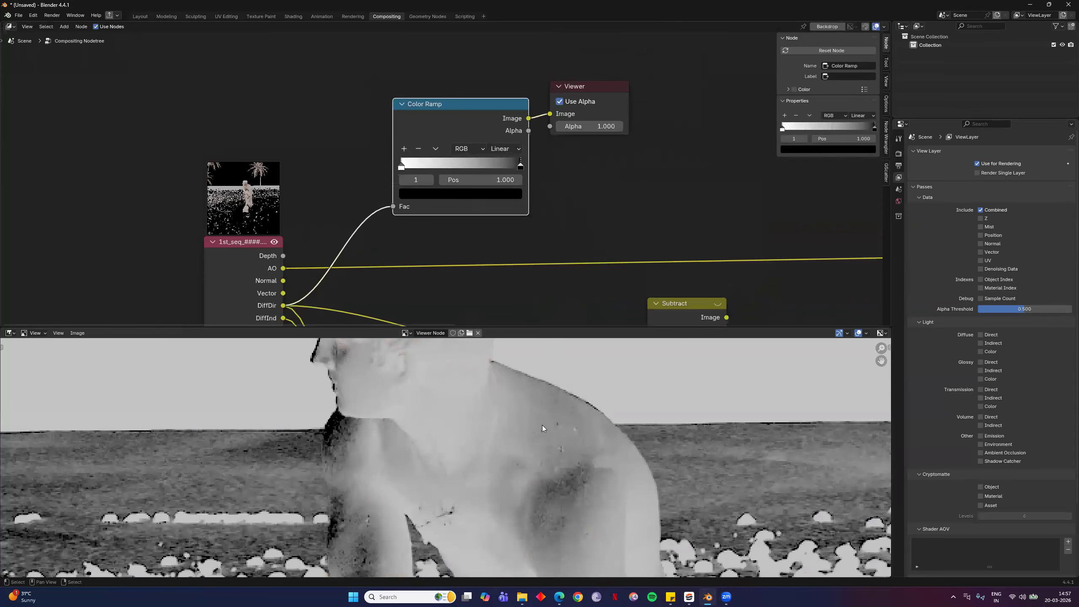
scroll(528, 443, "down", 4)
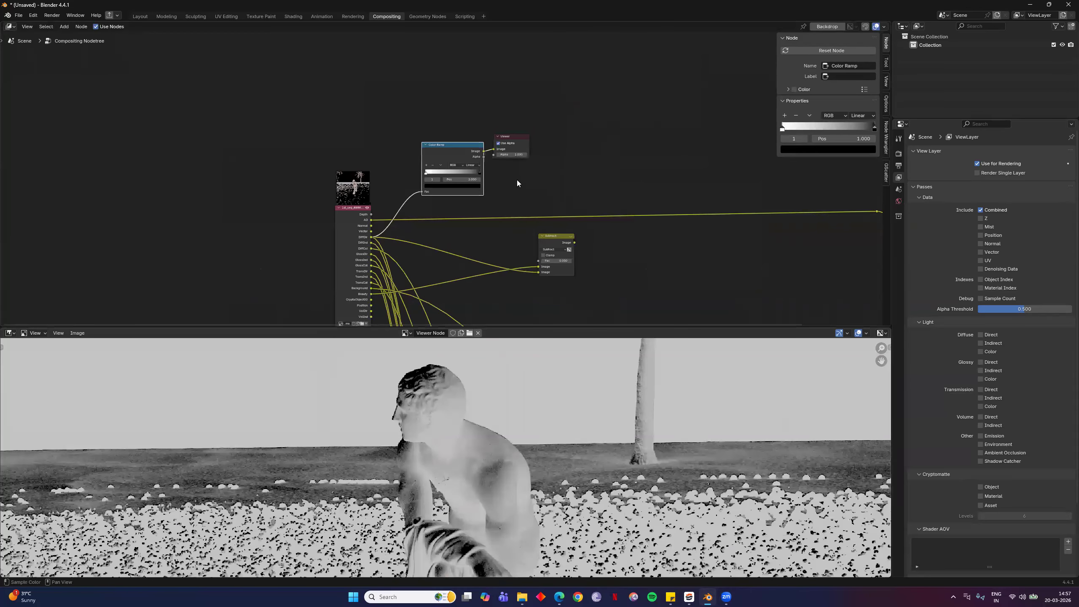
scroll(447, 458, "down", 4)
scroll(446, 458, "up", 2)
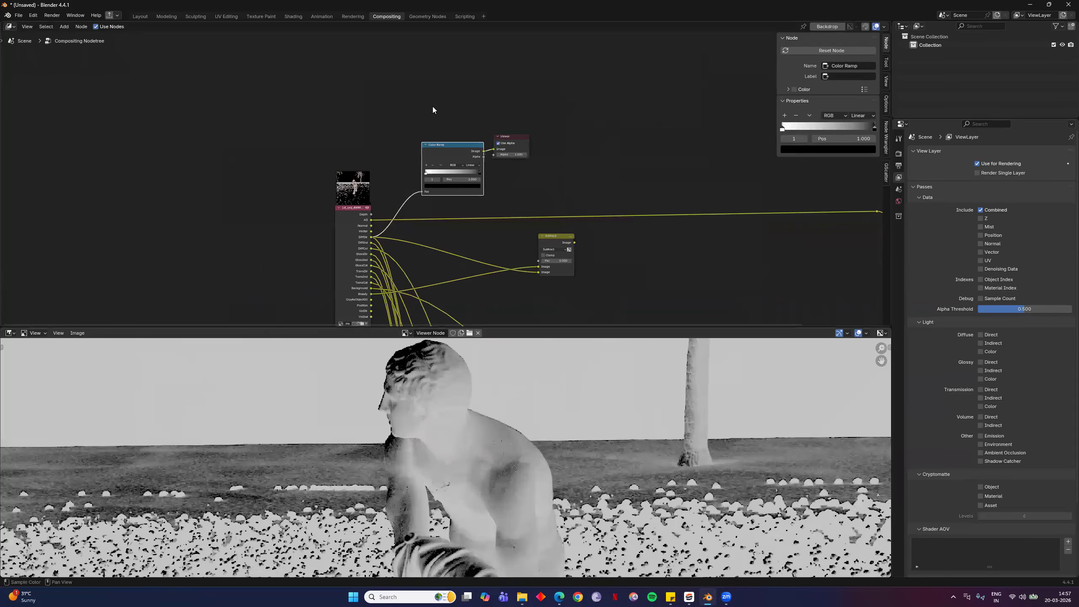
Preview the Subtract node that combines Beauty and DiffDir in the Viewer
scroll(573, 171, "up", 10)
left_click_drag(447, 92, 544, 56)
middle_click_drag(566, 236, 605, 125)
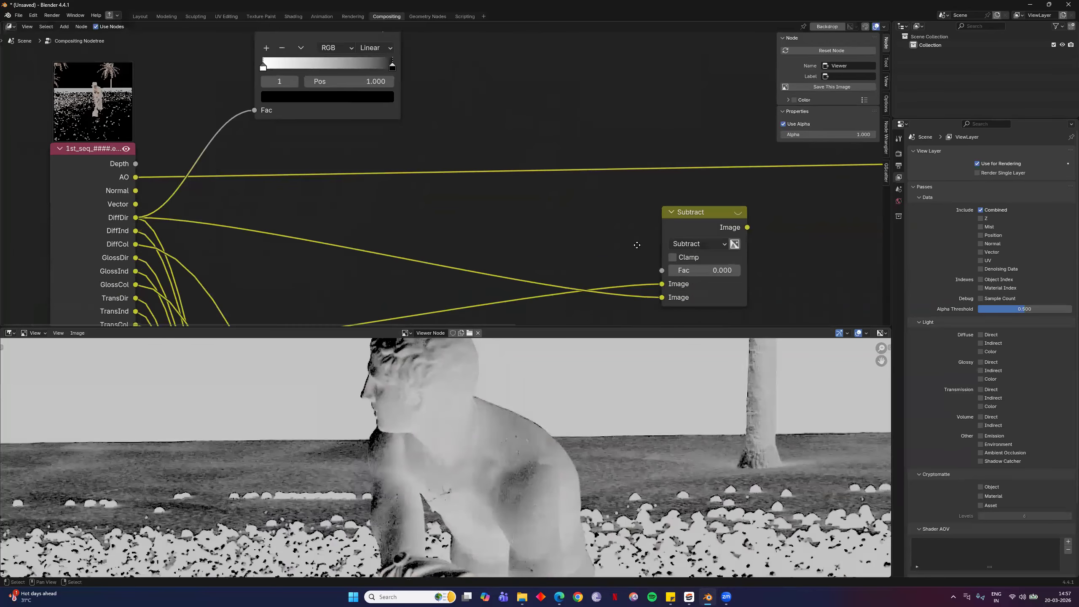
middle_click_drag(570, 235, 542, 165)
scroll(542, 167, "down", 2)
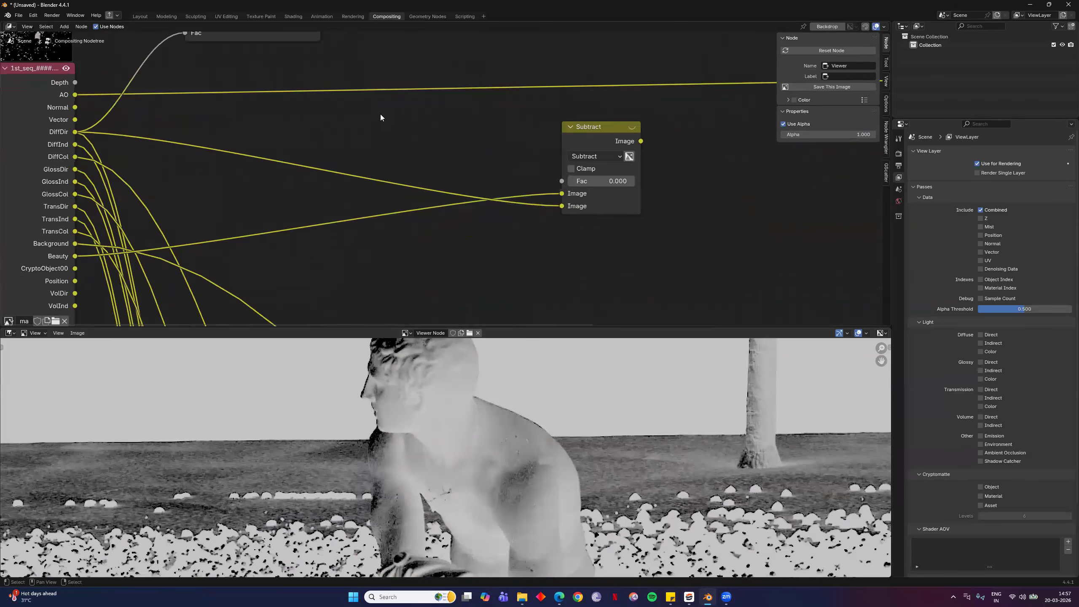
scroll(399, 164, "down", 4)
middle_click_drag(368, 84, 390, 140)
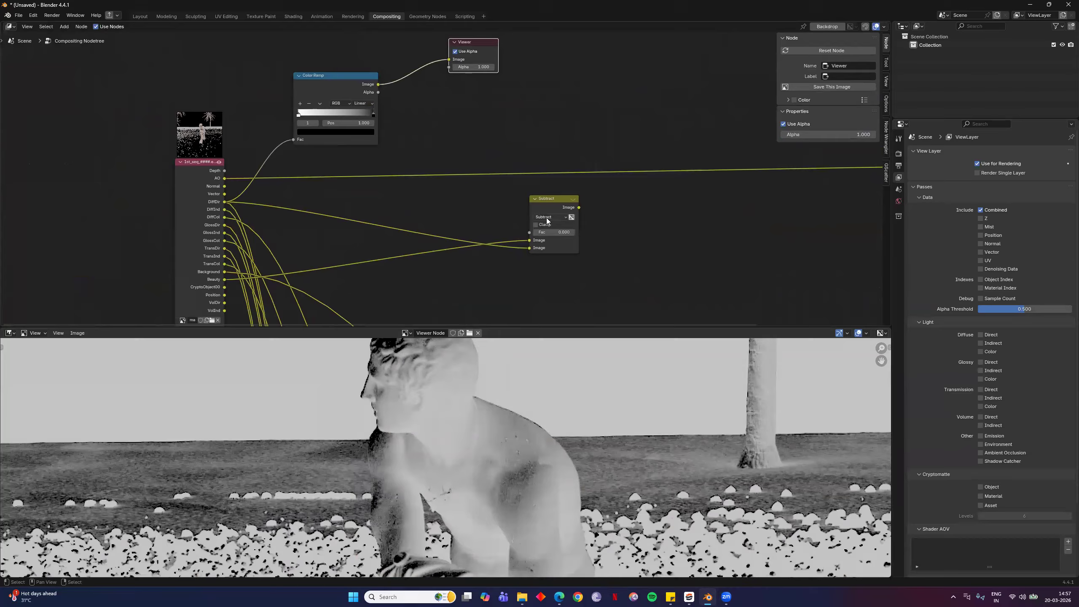
left_click(547, 214, "ctrl+shift")
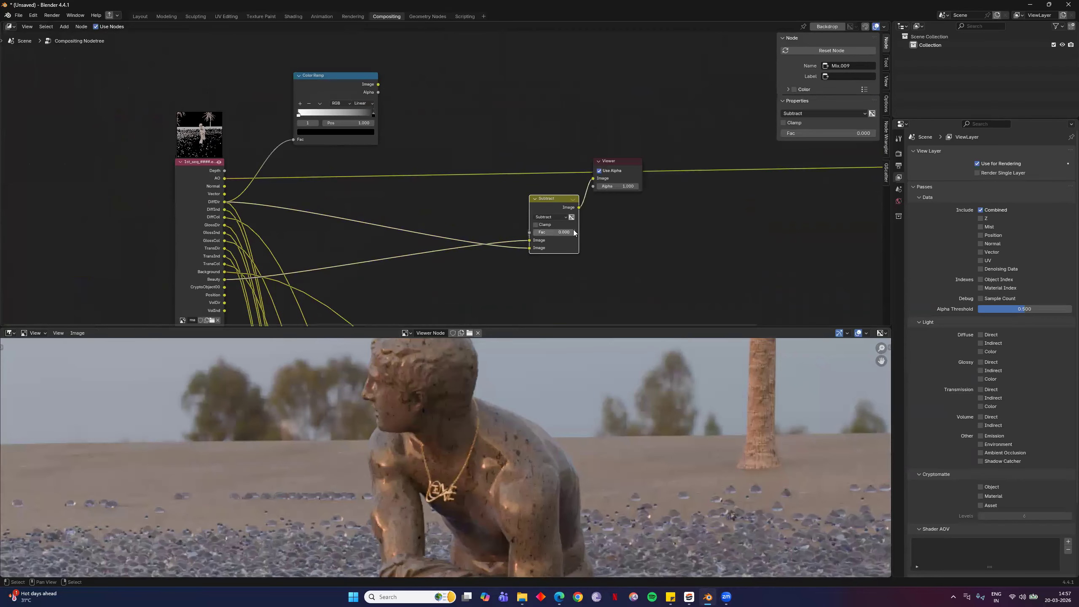
Set the Subtract node's Fac to 0.5 and change its blend mode to Multiply
scroll(576, 241, "up", 1)
left_click(583, 246)
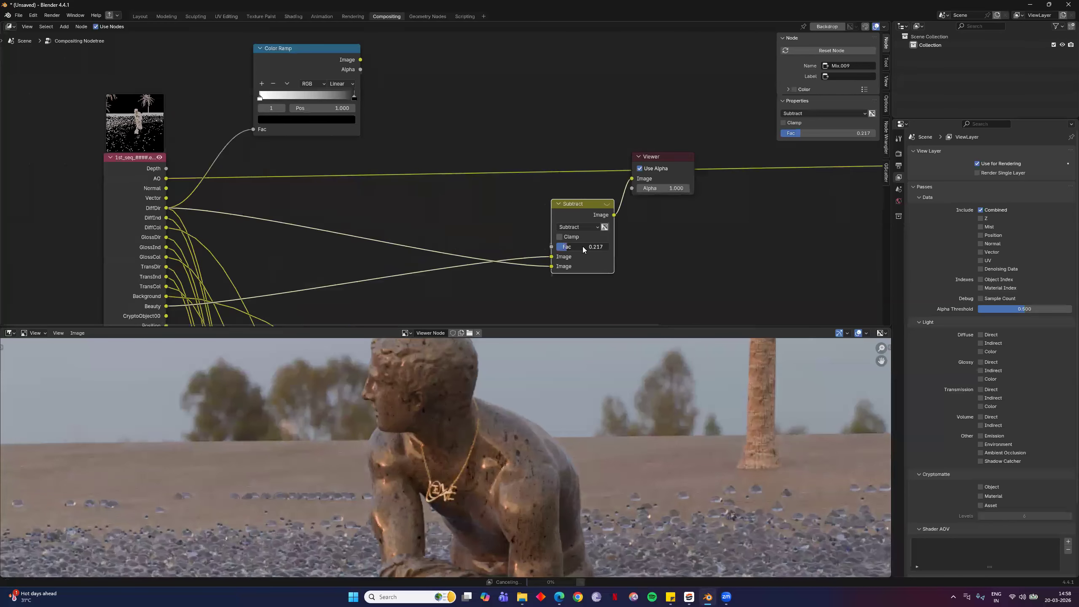
type("0.5")
key("Return")
left_click(581, 227)
left_click(584, 272)
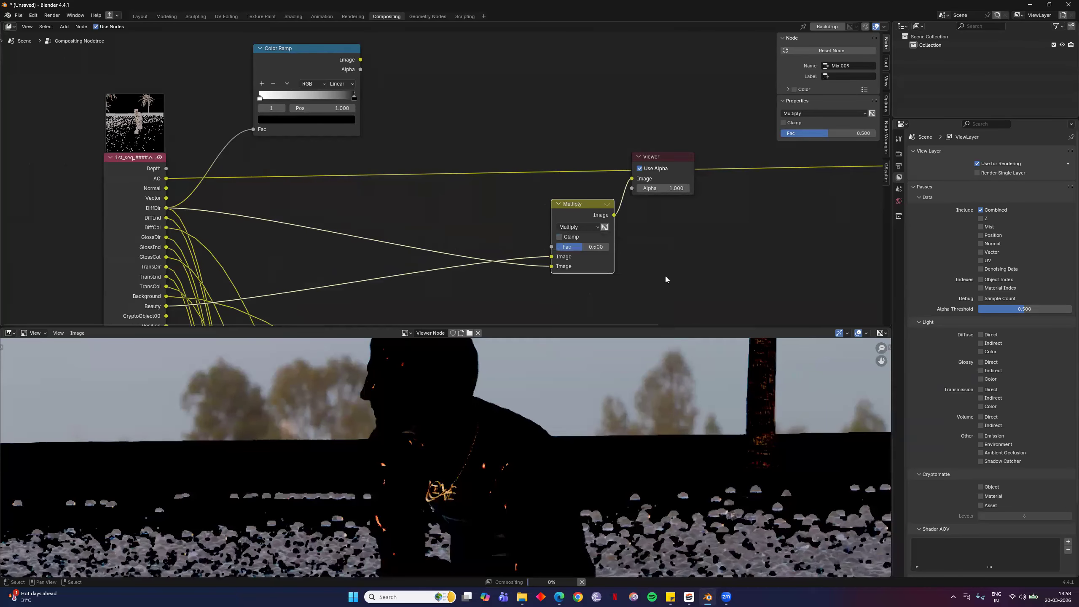
Connect the Color Ramp's Image output to the Multiply node's second Image input in place of DiffDir
middle_click_drag(319, 212, 333, 179)
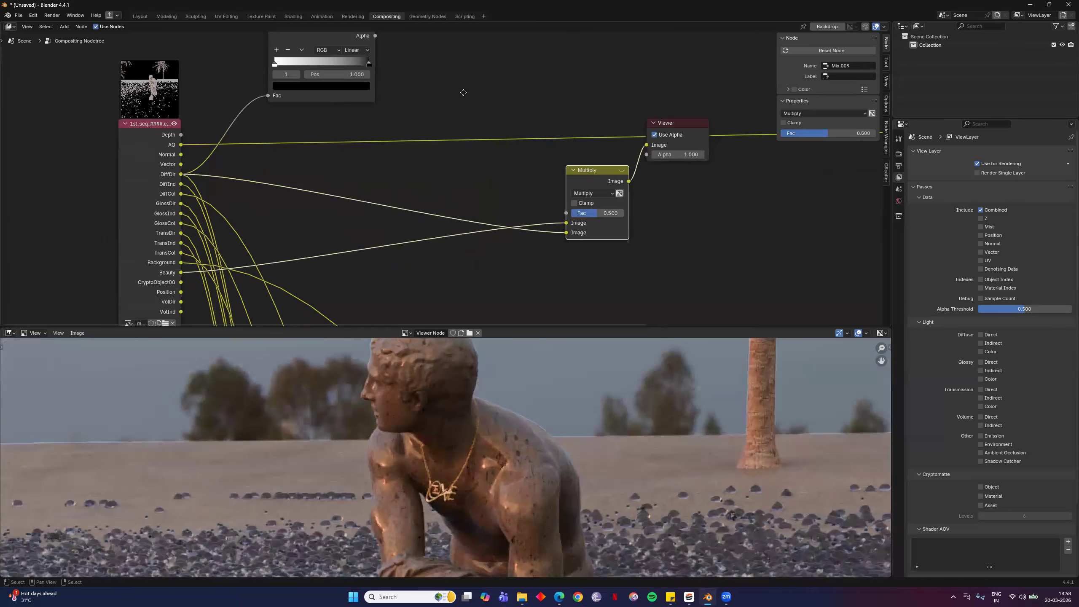
scroll(374, 63, "up", 2, "shift")
left_click_drag(374, 59, 597, 246)
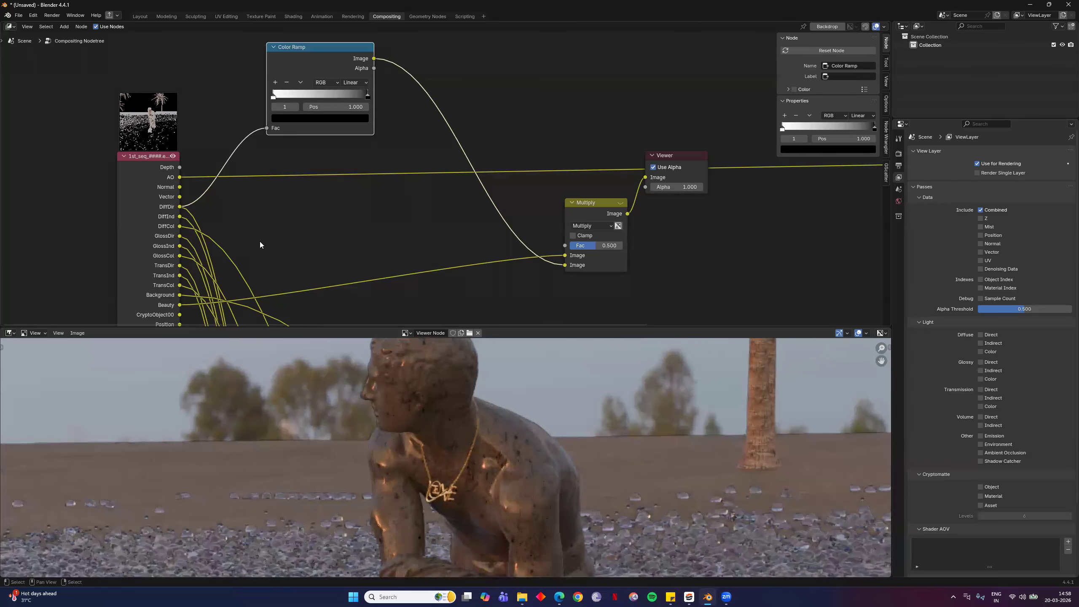
Raise the Fac of the Multiply node combining Beauty and the Color Ramp mask to 0.642
scroll(352, 224, "up", 2)
scroll(352, 221, "up", 3, "ctrl")
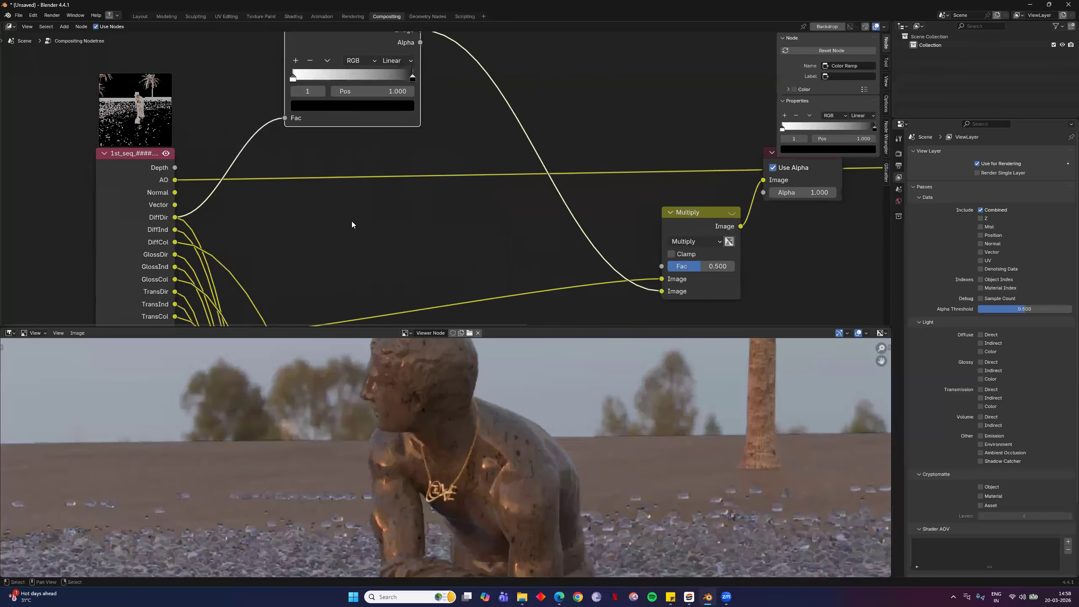
scroll(310, 170, "up", 2)
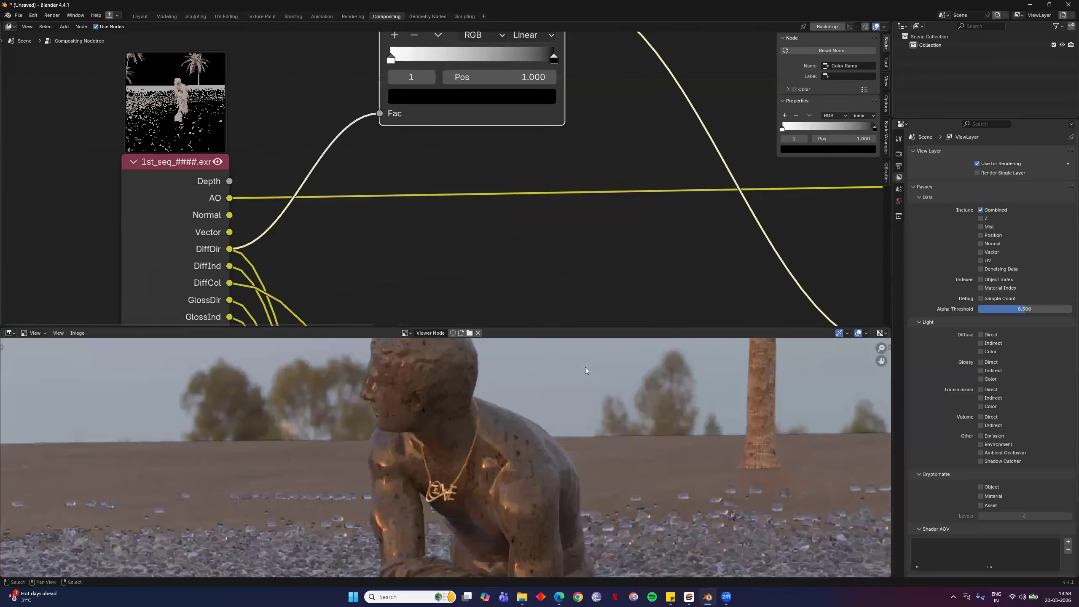
scroll(602, 218, "down", 2)
scroll(558, 244, "down", 5, "ctrl")
left_click_drag(558, 242, 574, 242)
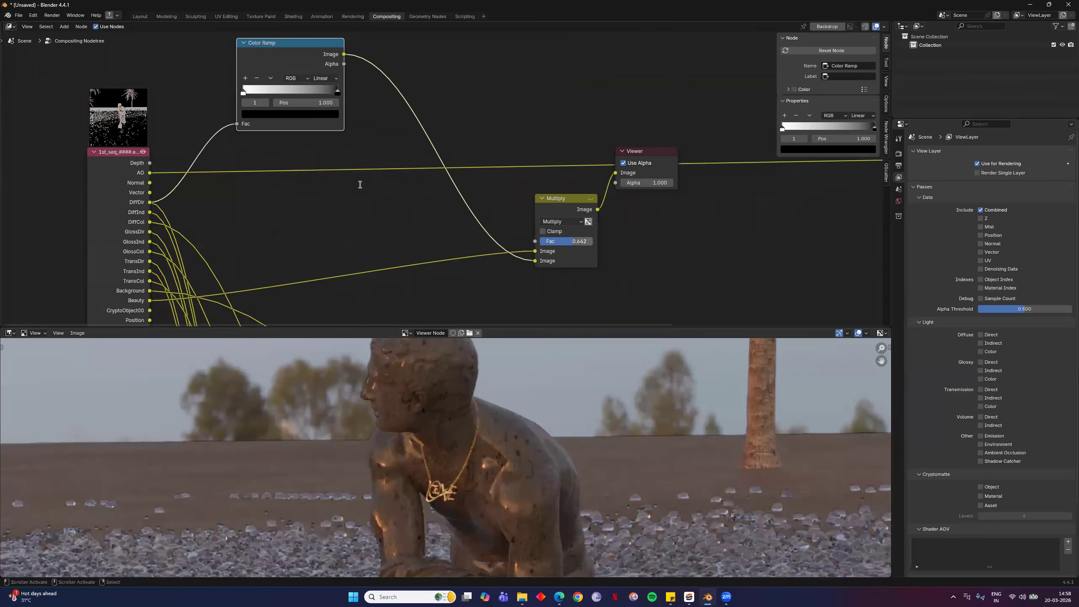
Insert a Mix node between DiffDir and the Color Ramp, feed DiffInd into its second Image input, and set it to Add
key("F3")
left_click(438, 216)
left_click(152, 217)
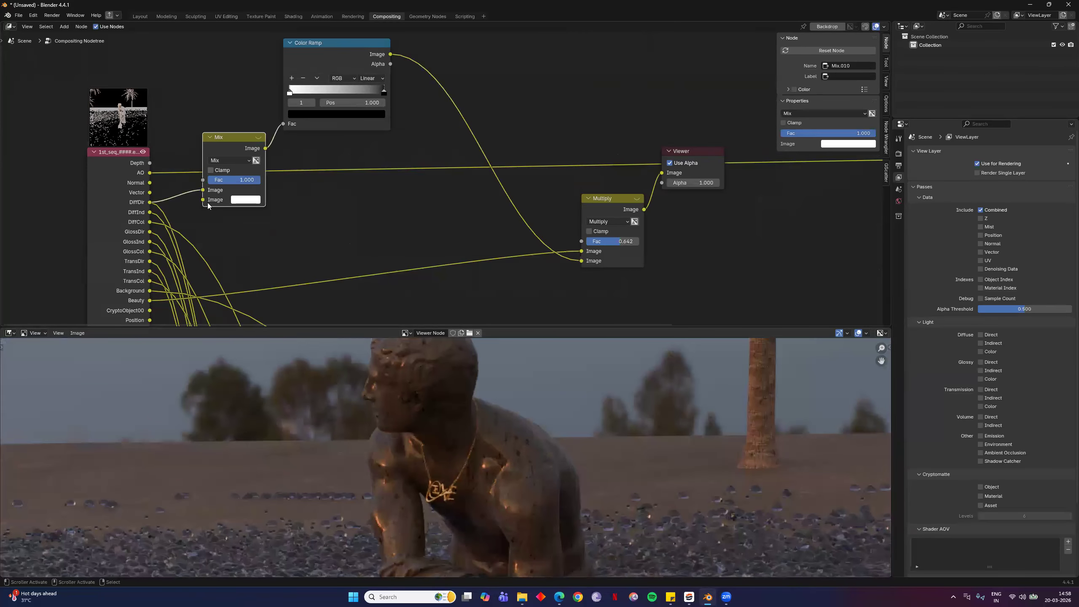
left_click_drag(208, 206, 203, 199)
left_click(241, 160)
left_click(218, 259)
Preview the Color Ramp mask, the combined DiffDir and DiffInd Add node, and the Multiply result in turn
left_click(323, 54, "ctrl+shift")
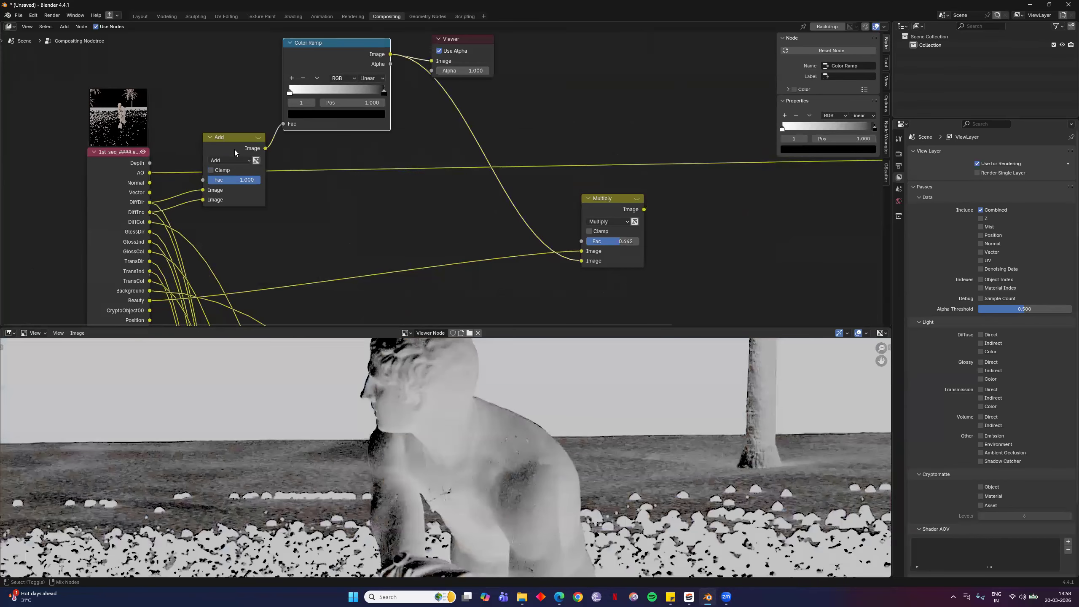
left_click(235, 148, "ctrl+shift")
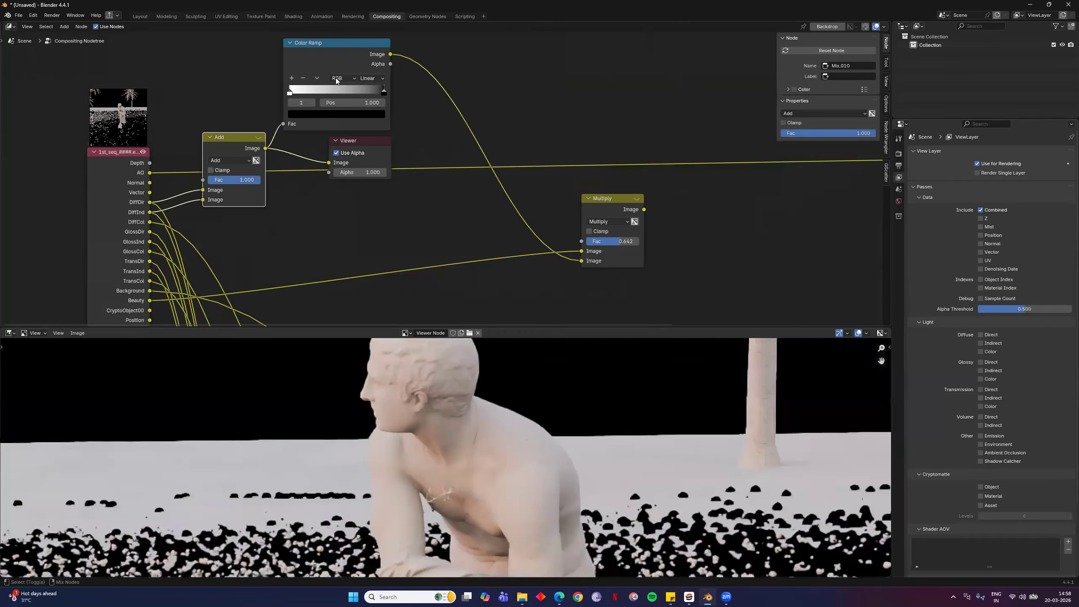
left_click(335, 54, "ctrl+shift")
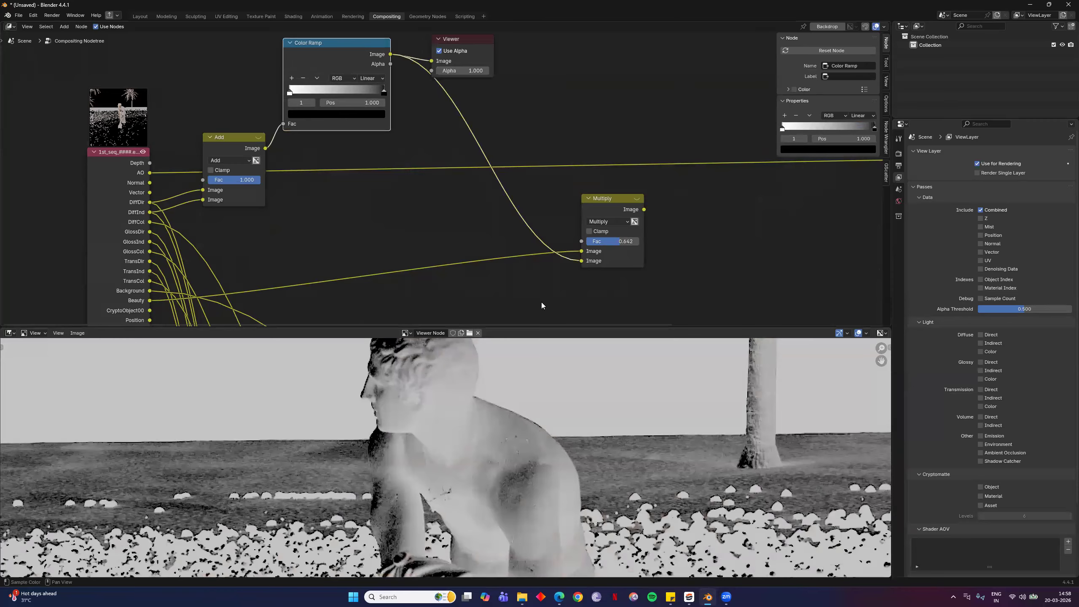
scroll(478, 373, "down", 2)
scroll(479, 373, "down", 3)
scroll(478, 372, "up", 6)
key("ctrl+z")
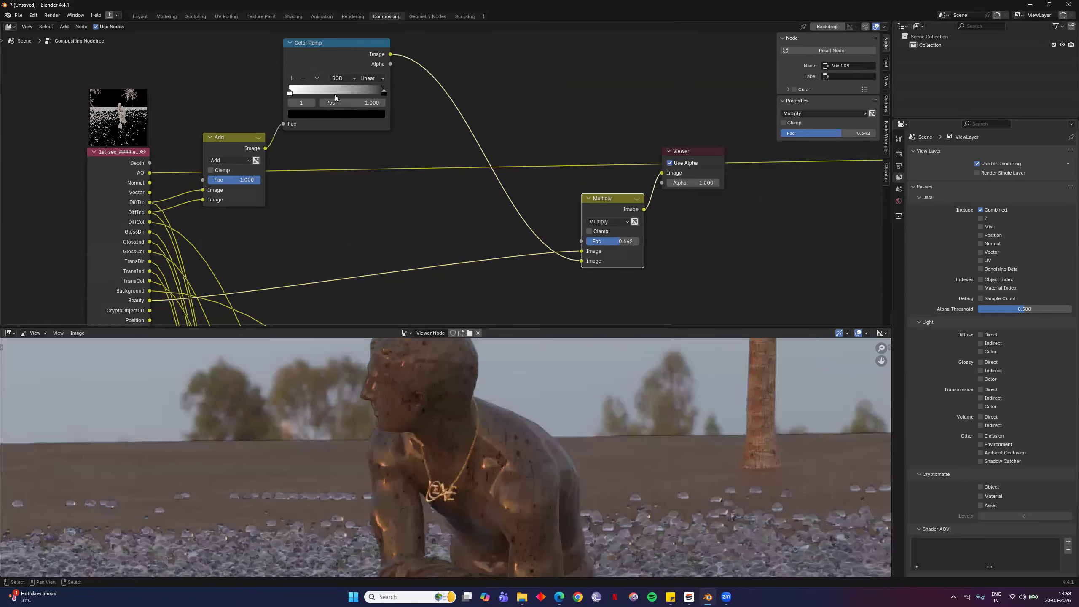
Try the Color Ramp's black stop at position 0 and return it to 1.000
left_click_drag(322, 104, 288, 108)
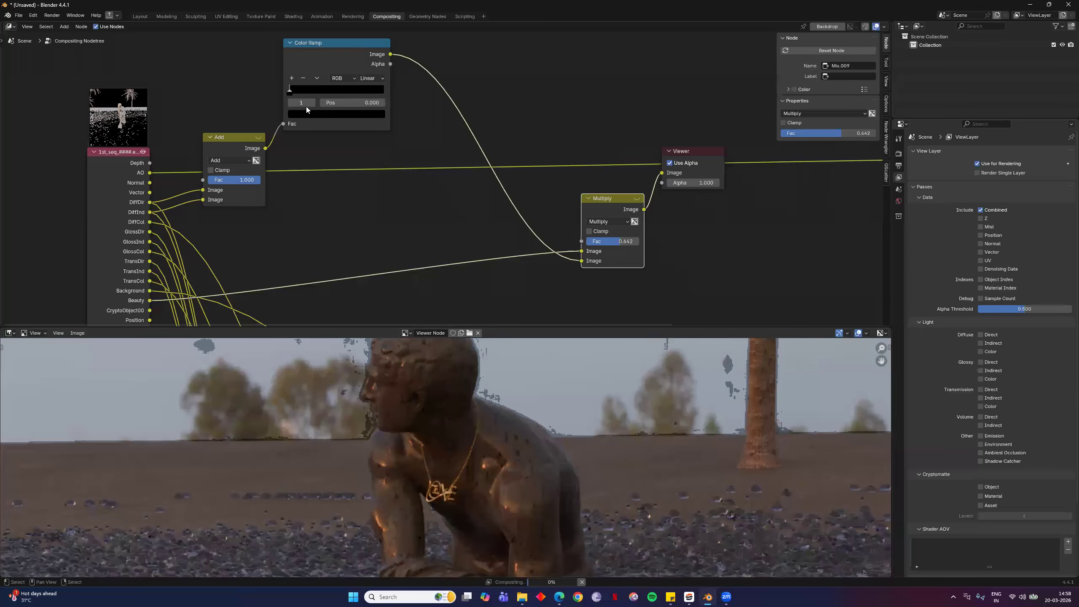
left_click_drag(305, 106, 403, 107)
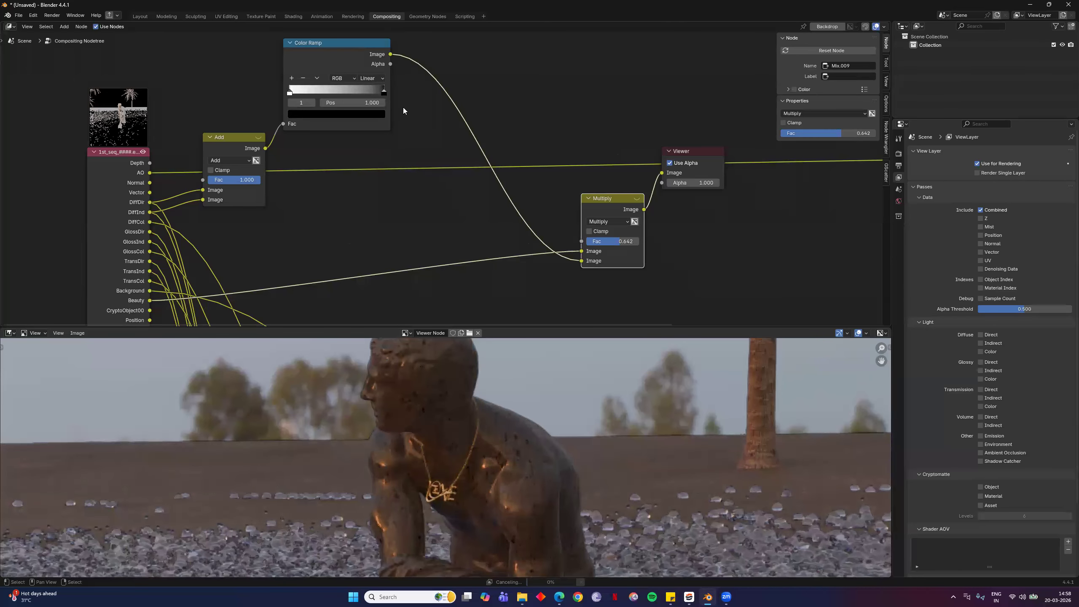
Lower the Multiply node's Fac to 0.375 and inspect the statue and the whole frame
middle_click_drag(720, 283, 818, 252, "ctrl")
scroll(738, 272, "up", 3)
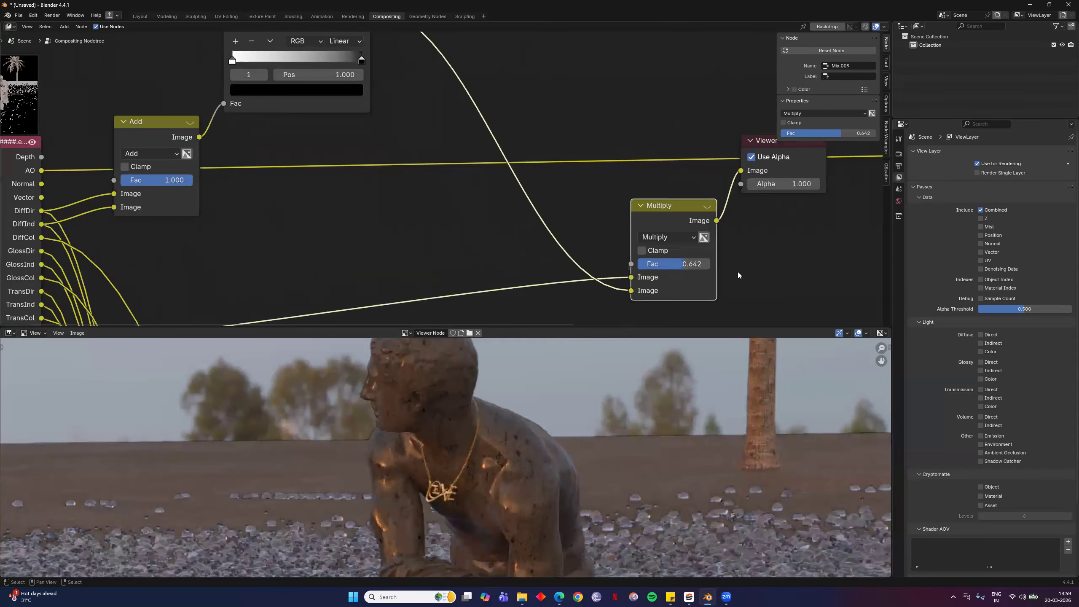
middle_click_drag(733, 306, 687, 240)
left_click_drag(660, 205, 637, 204)
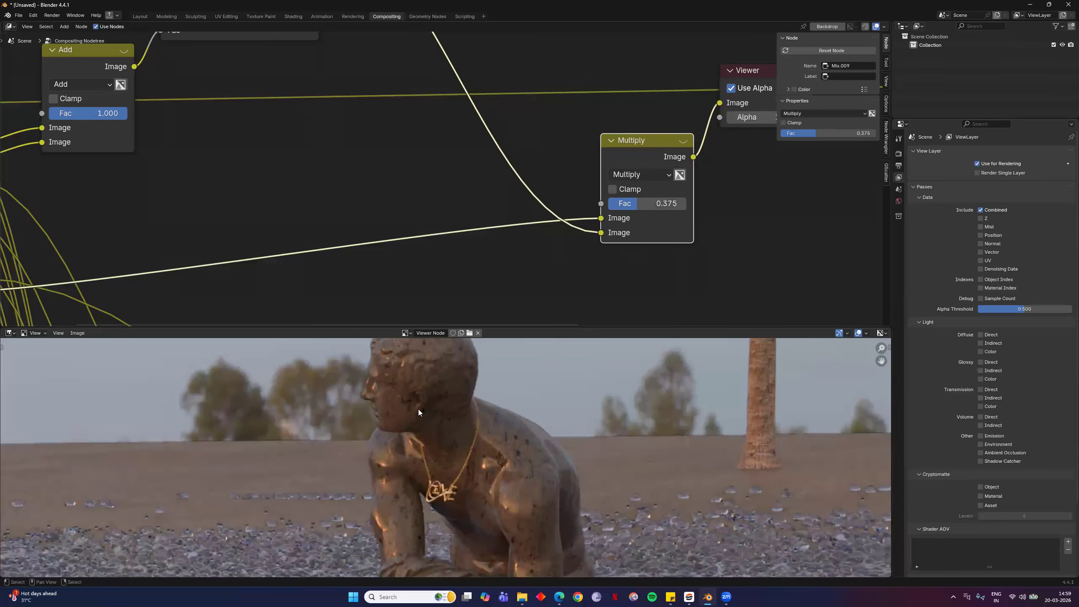
scroll(477, 450, "down", 8)
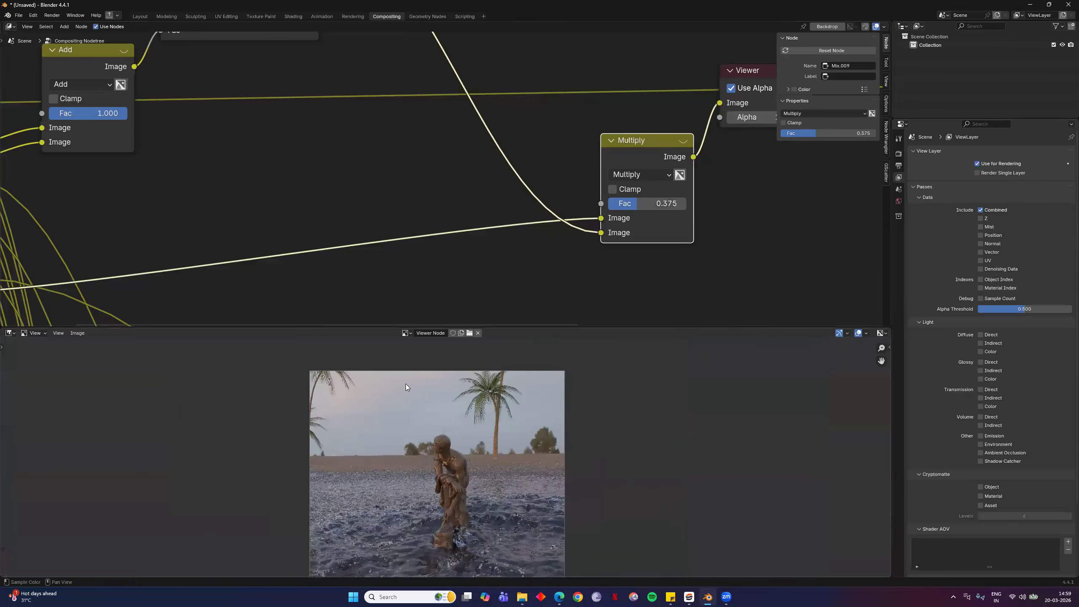
scroll(412, 420, "up", 8)
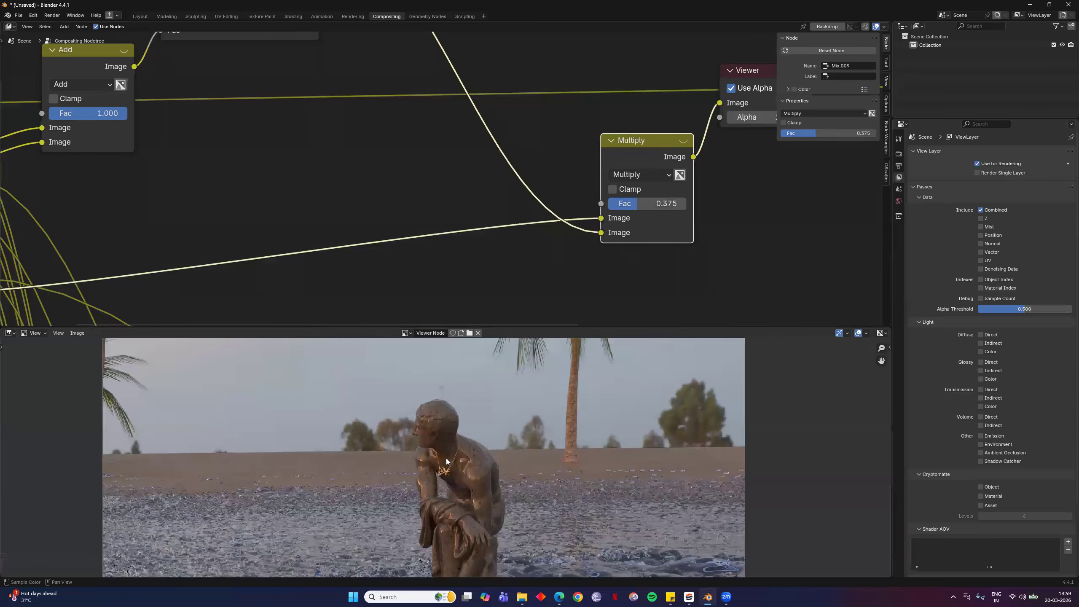
scroll(445, 458, "down", 6)
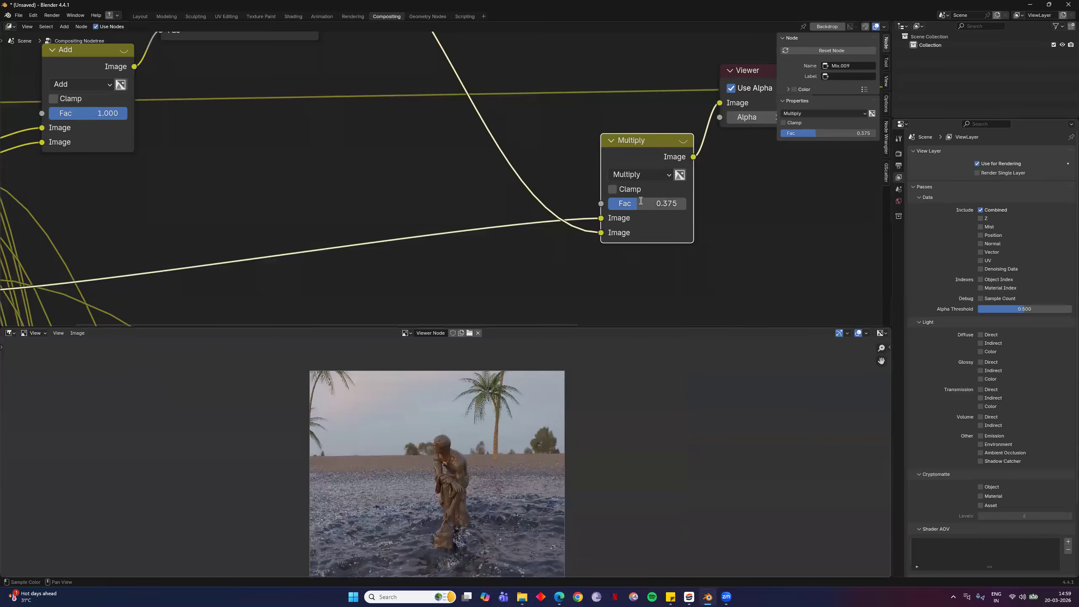
Set the Multiply node's Fac to 0.5 and inspect the statue against the surrounding scene
scroll(446, 457, "up", 4)
left_click_drag(632, 203, 642, 203)
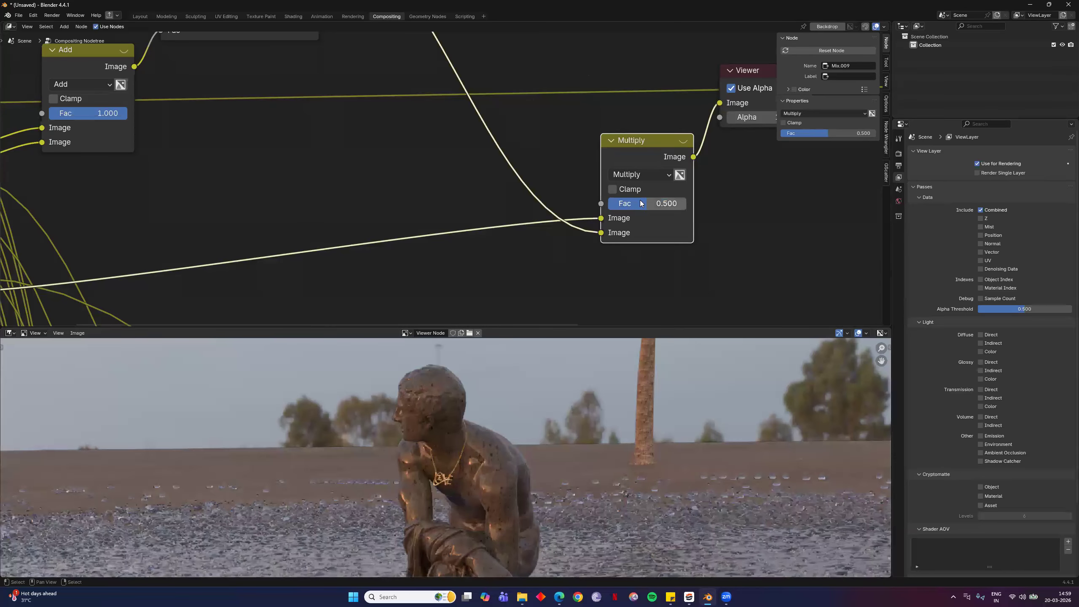
scroll(426, 486, "down", 6)
scroll(397, 406, "up", 1)
scroll(521, 265, "down", 3)
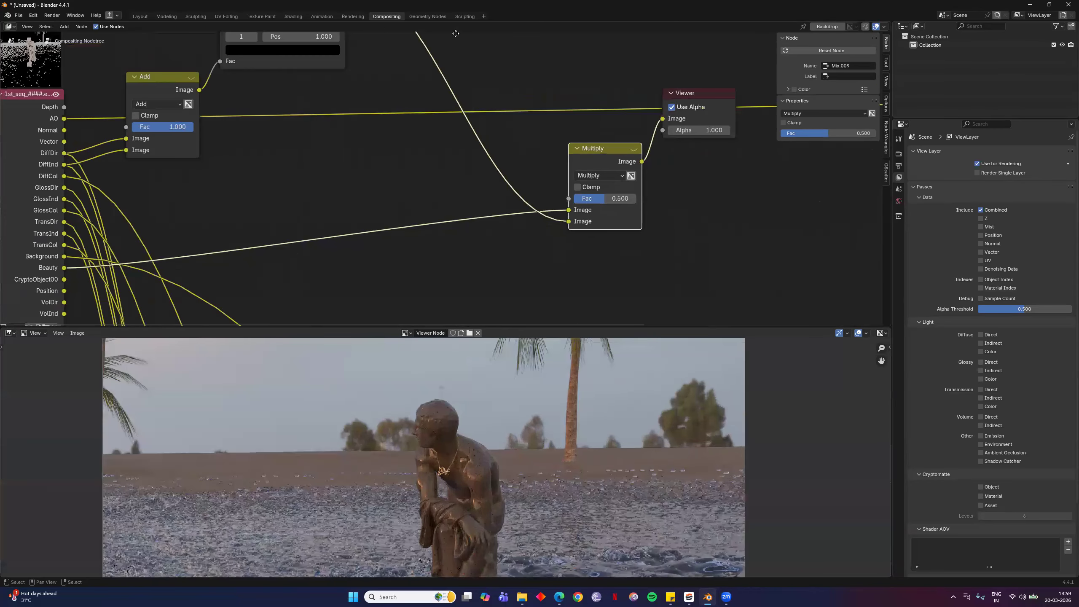
Preview the final Add node of the rebuilt pass chain in the Viewer and review the Diffuse and Glossy groups
scroll(457, 102, "down", 5)
scroll(523, 181, "down", 8)
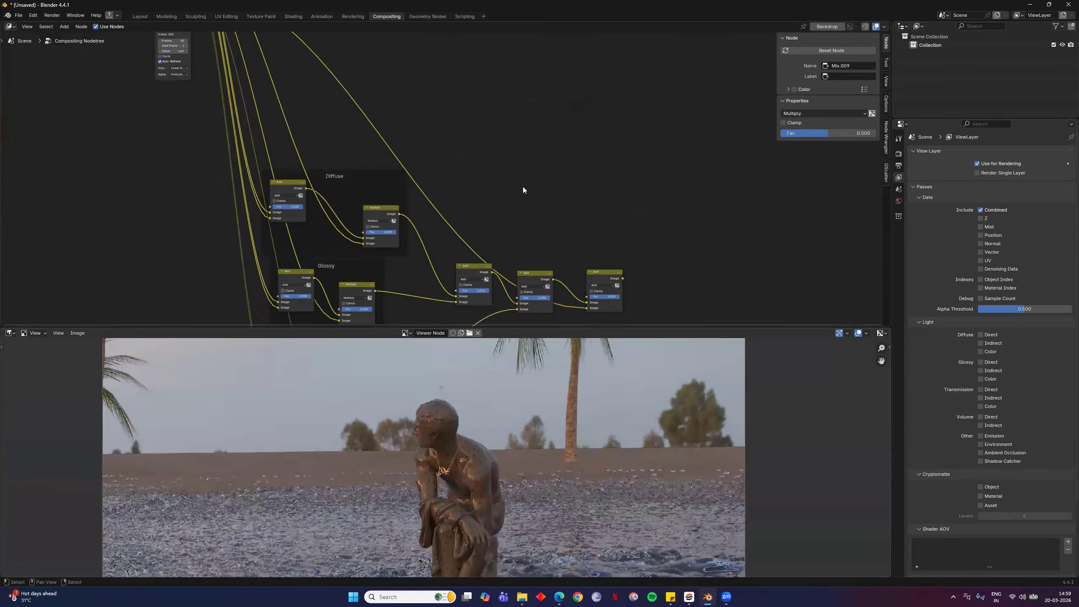
scroll(519, 186, "up", 4)
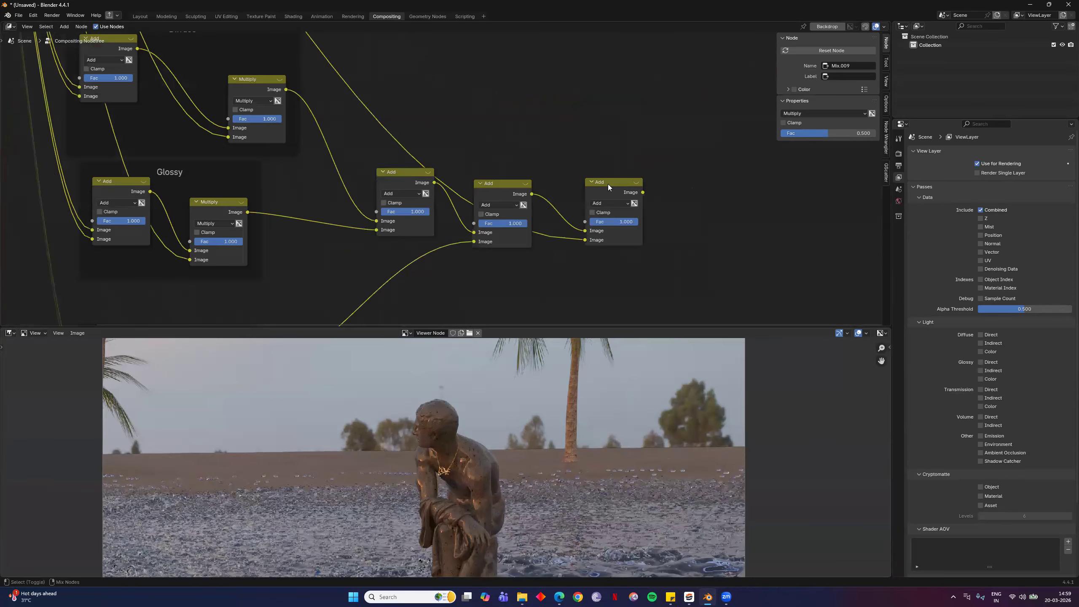
left_click(608, 184, "ctrl+shift")
middle_click_drag(320, 158, 392, 152)
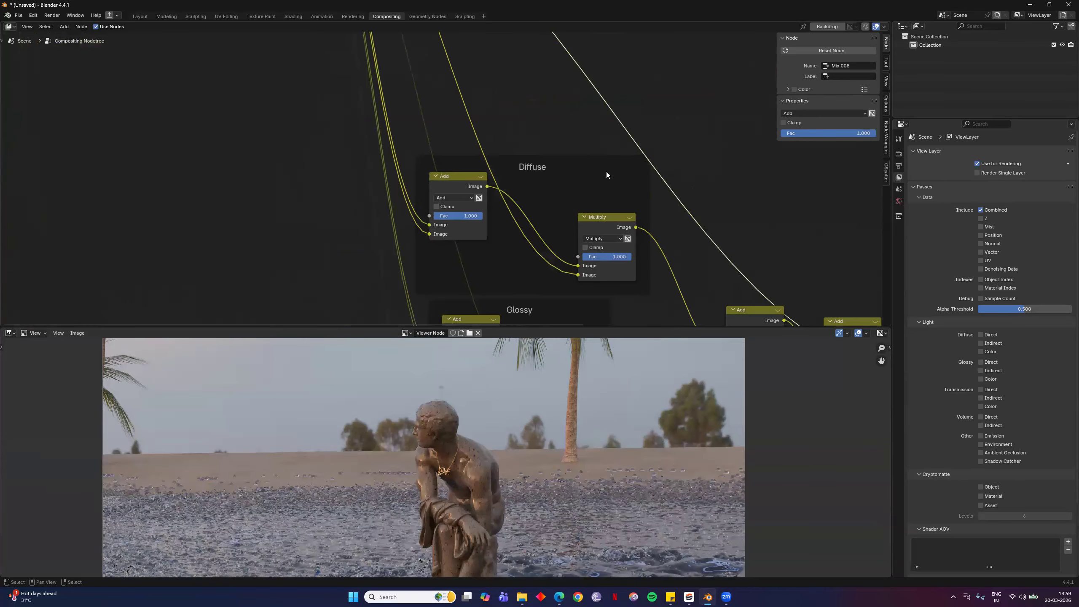
middle_click_drag(797, 239, 610, 149)
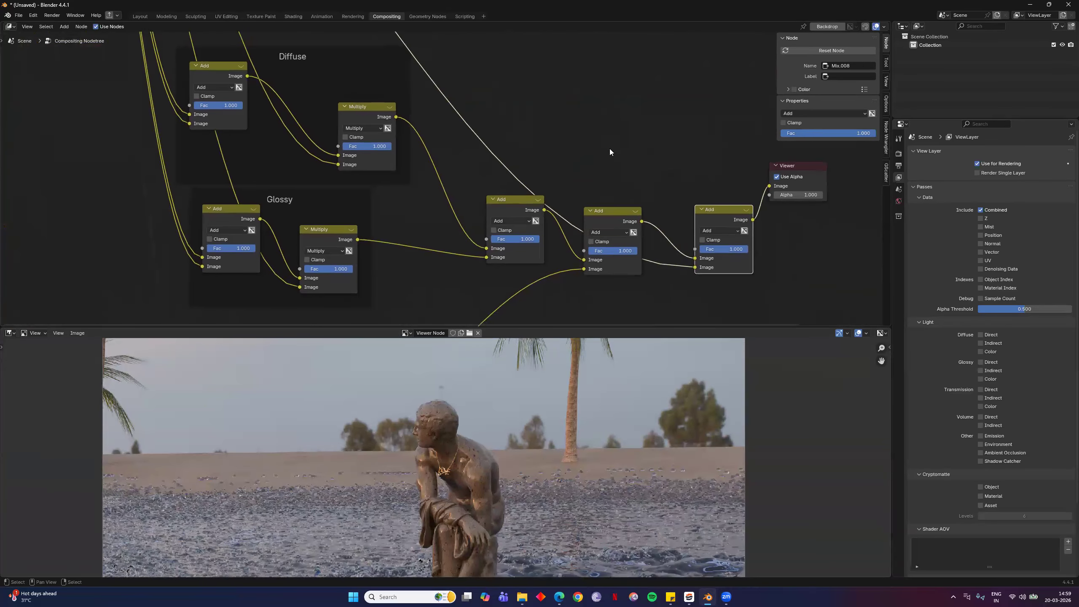
scroll(426, 185, "up", 2)
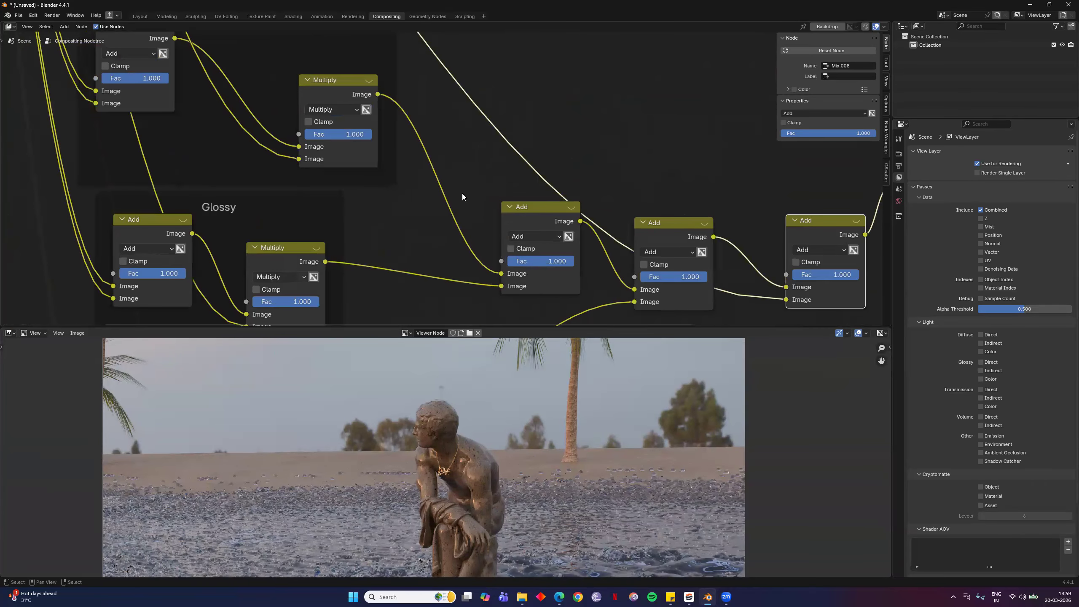
Try a Math node set to Multiply with value 0.5 between the Diffuse group's Multiply and the following Add, and delete it
scroll(463, 197, "up", 1)
key("F3")
type("mat")
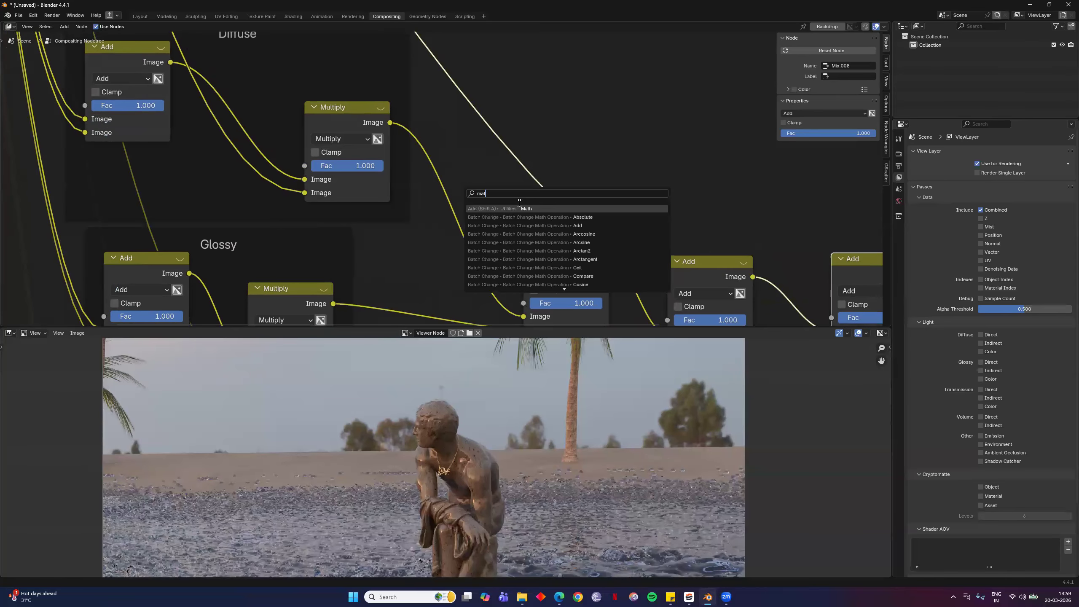
key("Return")
left_click(465, 209)
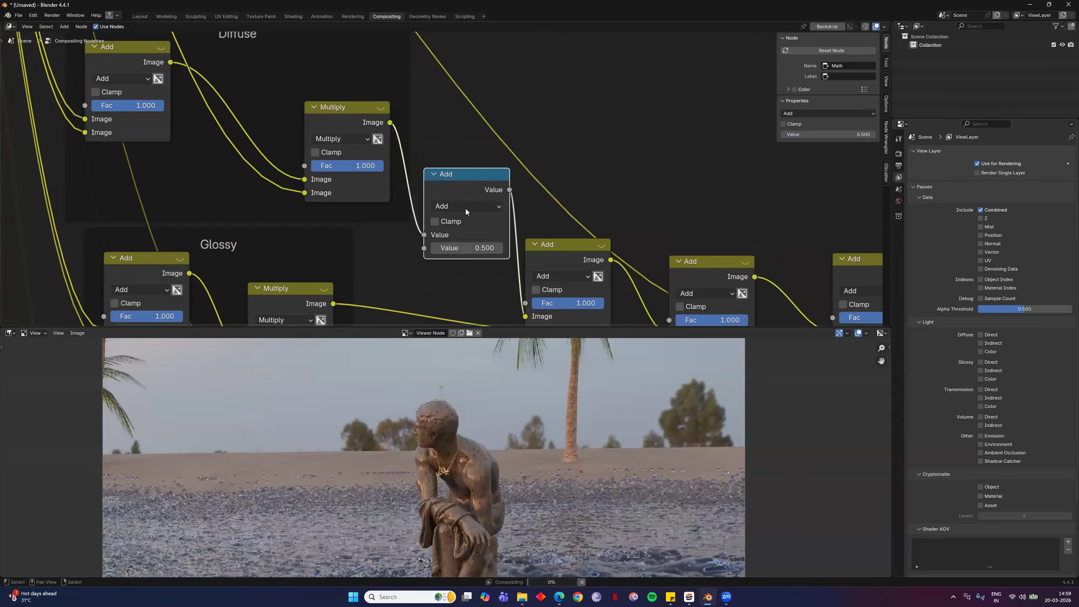
left_click(466, 206)
left_click(463, 266)
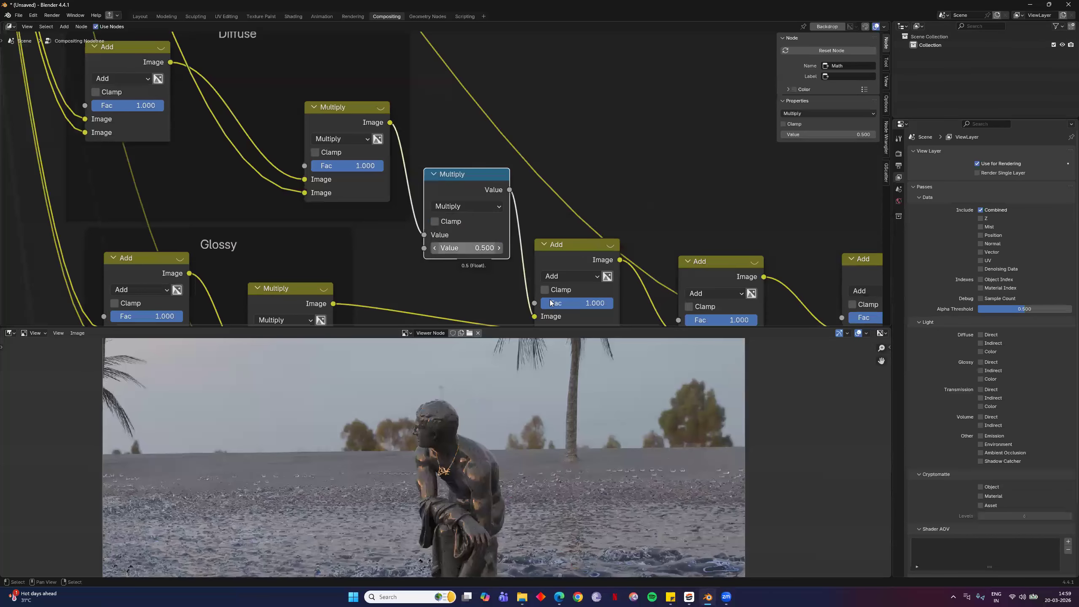
scroll(491, 194, "down", 3)
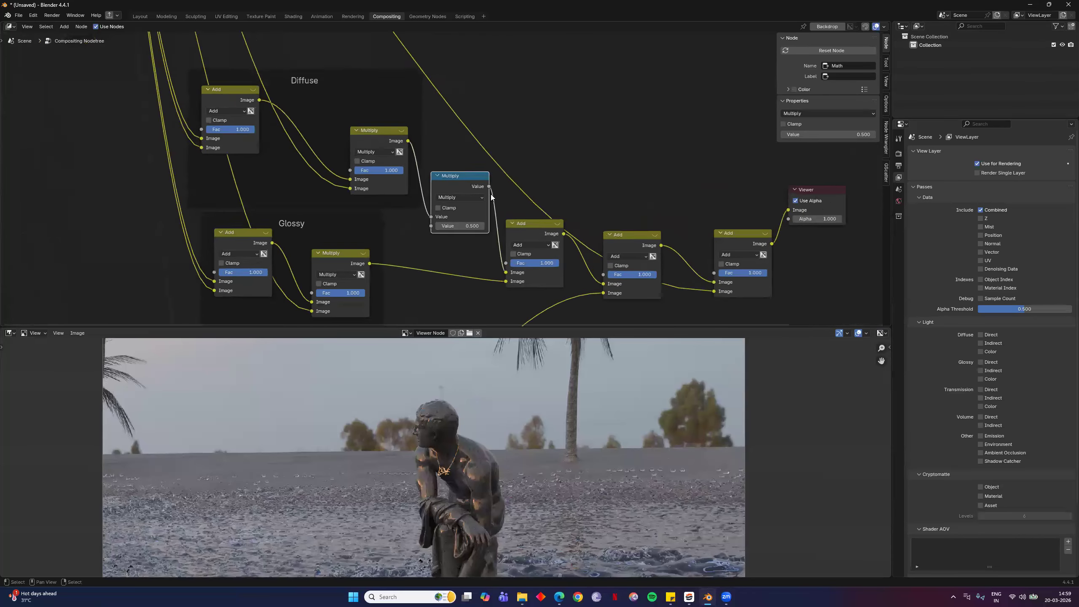
scroll(490, 194, "up", 3)
key("ctrl+x")
Insert a Math node set to Multiply with value 0.5 between the Diffuse group's Add and Multiply nodes
middle_click_drag(223, 93, 538, 165)
key("F3")
left_click_drag(492, 140, 461, 120)
left_click(517, 167)
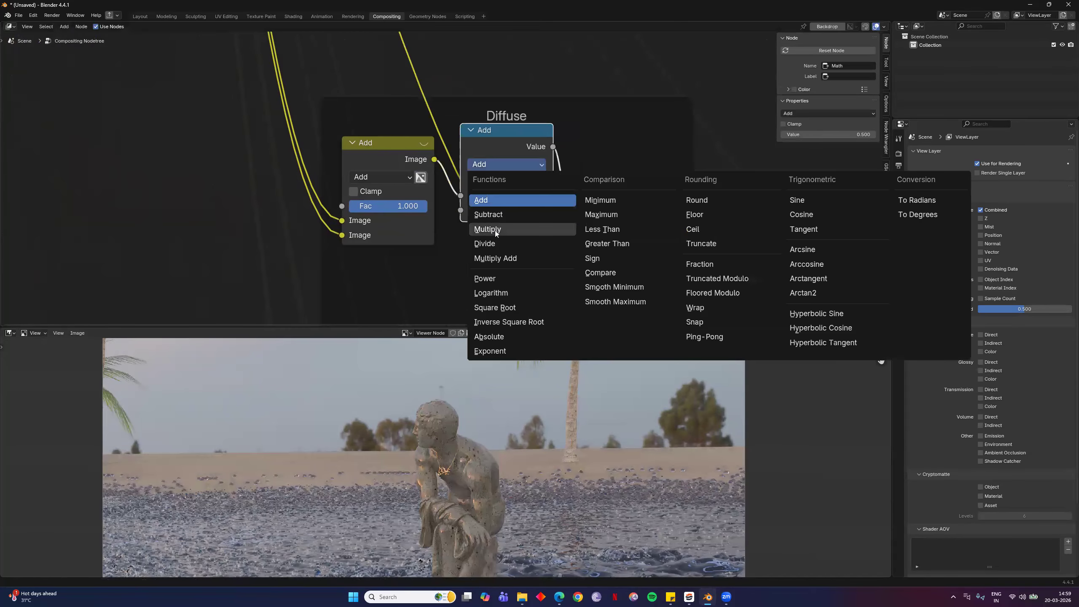
left_click(495, 230)
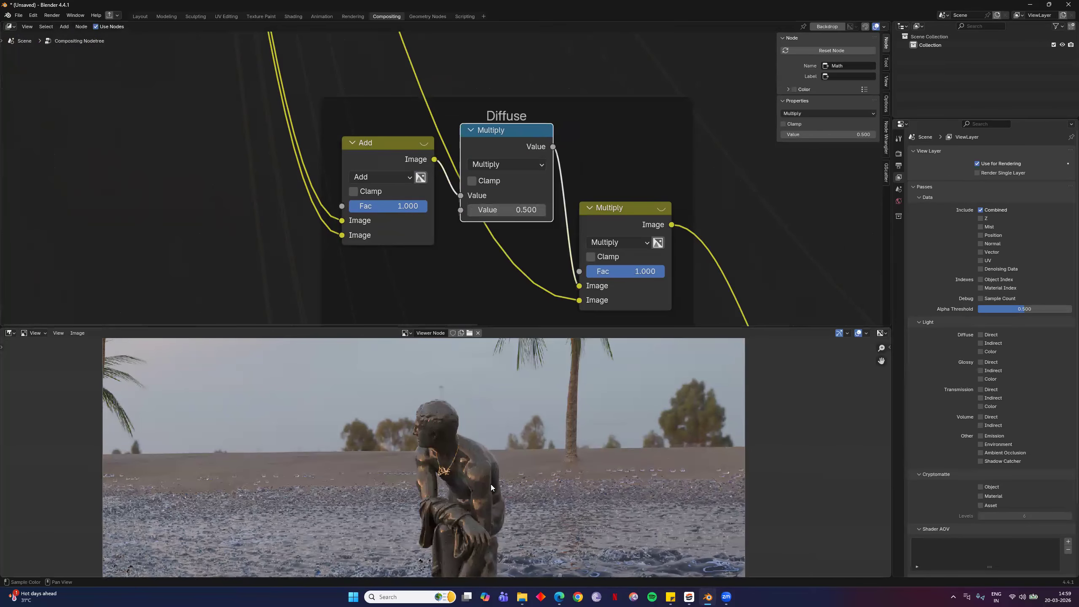
Examine the effect of the halved diffuse light on the statue and the surrounding scene in the Viewer image
scroll(533, 473, "down", 5)
scroll(534, 472, "up", 3)
middle_click_drag(744, 290, 273, 121)
scroll(273, 121, "down", 5)
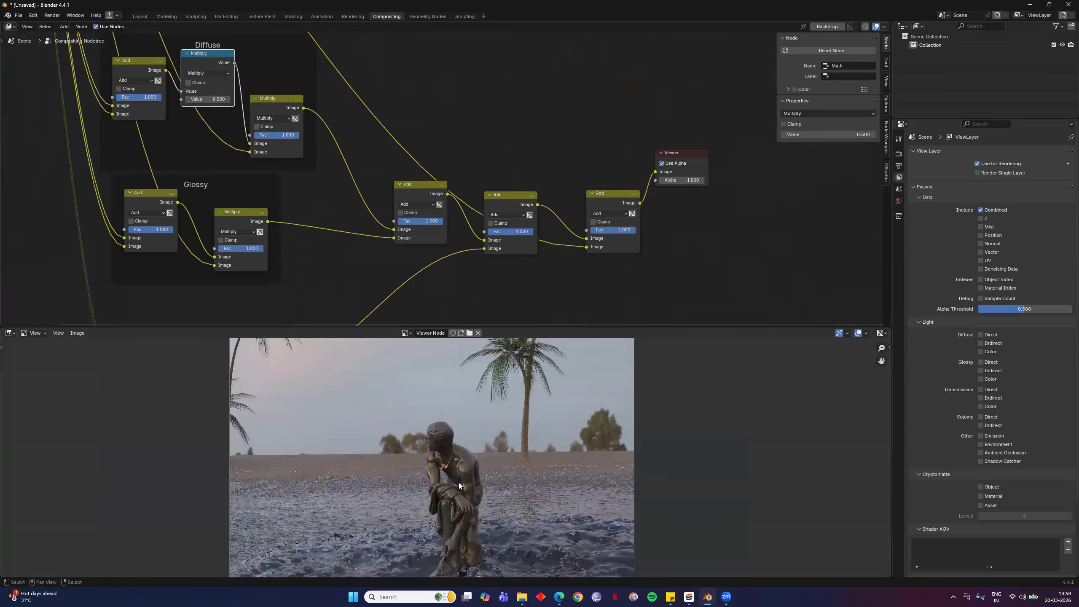
scroll(501, 461, "up", 3)
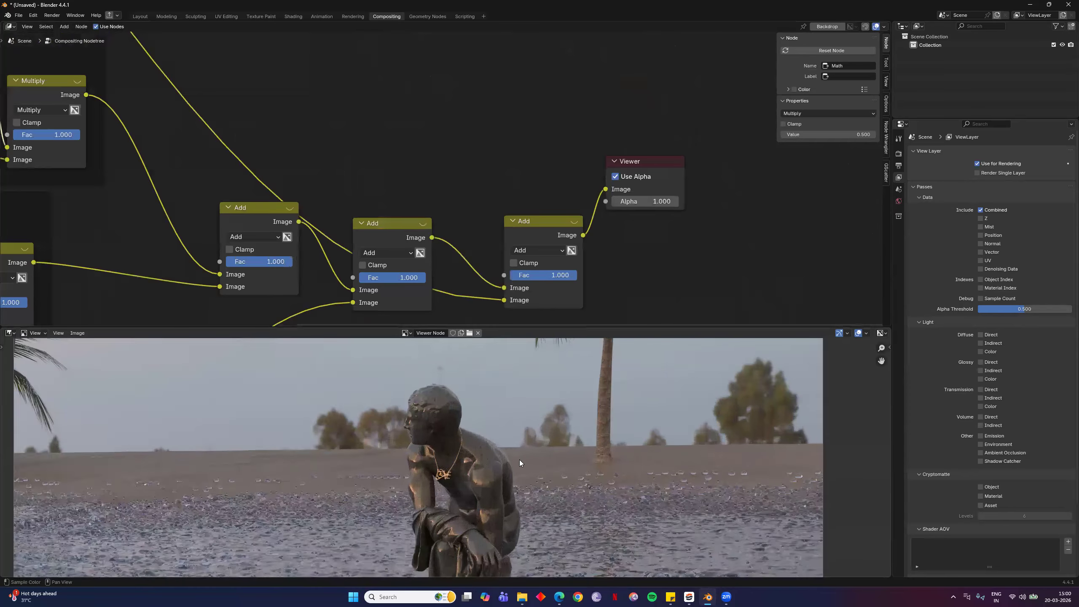
scroll(520, 460, "down", 3)
scroll(520, 460, "up", 2)
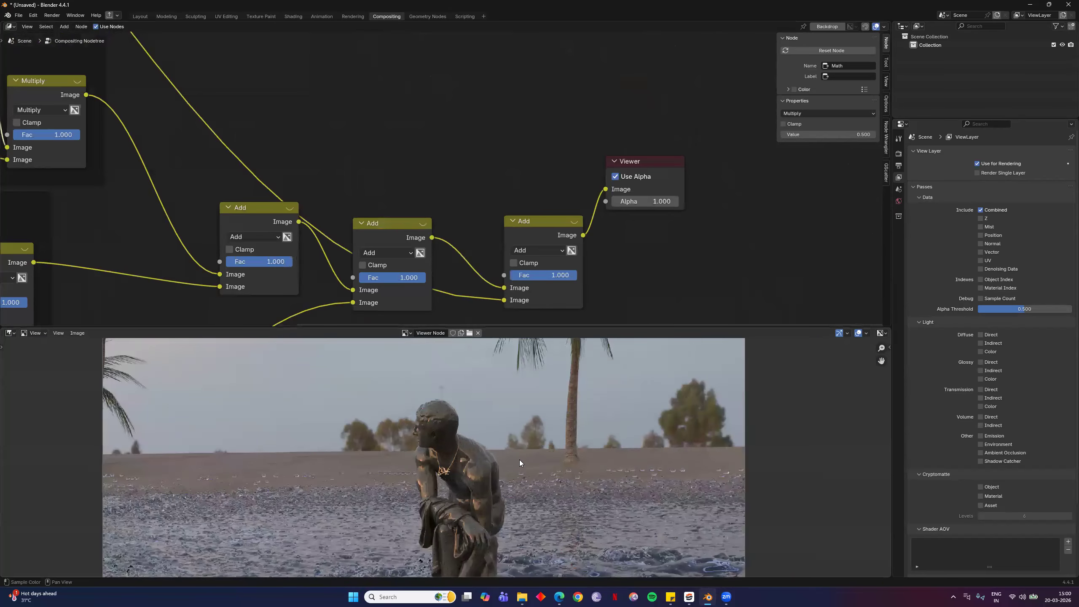
scroll(520, 460, "up", 1)
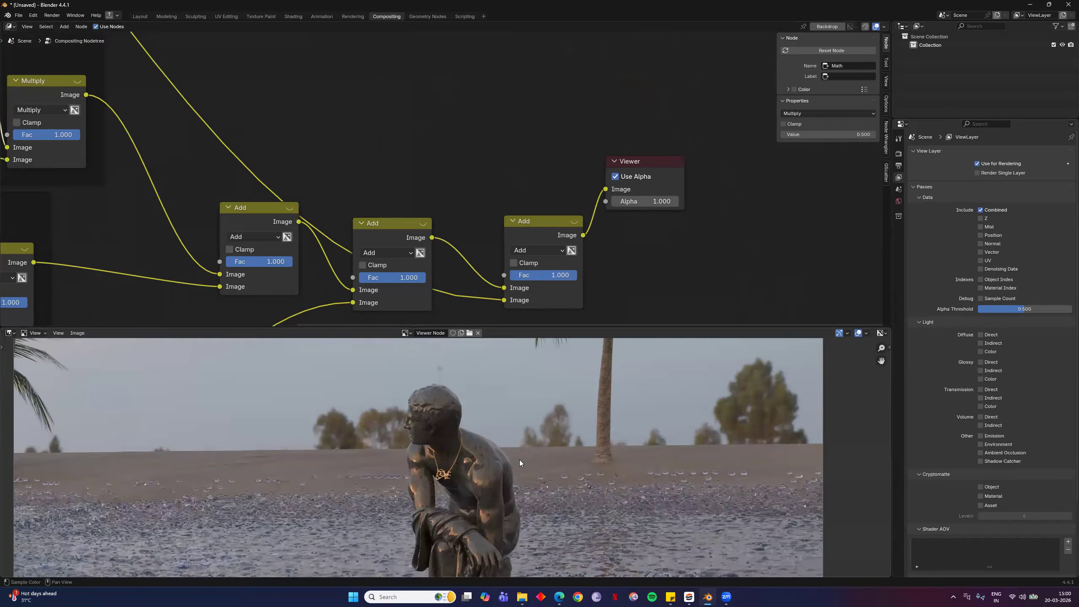
Space the Viewer and final Add nodes farther from the preceding Add nodes and review the full image
left_click_drag(660, 162, 799, 167)
left_click_drag(530, 242, 628, 244)
middle_click_drag(477, 252, 533, 198)
scroll(534, 201, "down", 3)
scroll(533, 201, "left", 3)
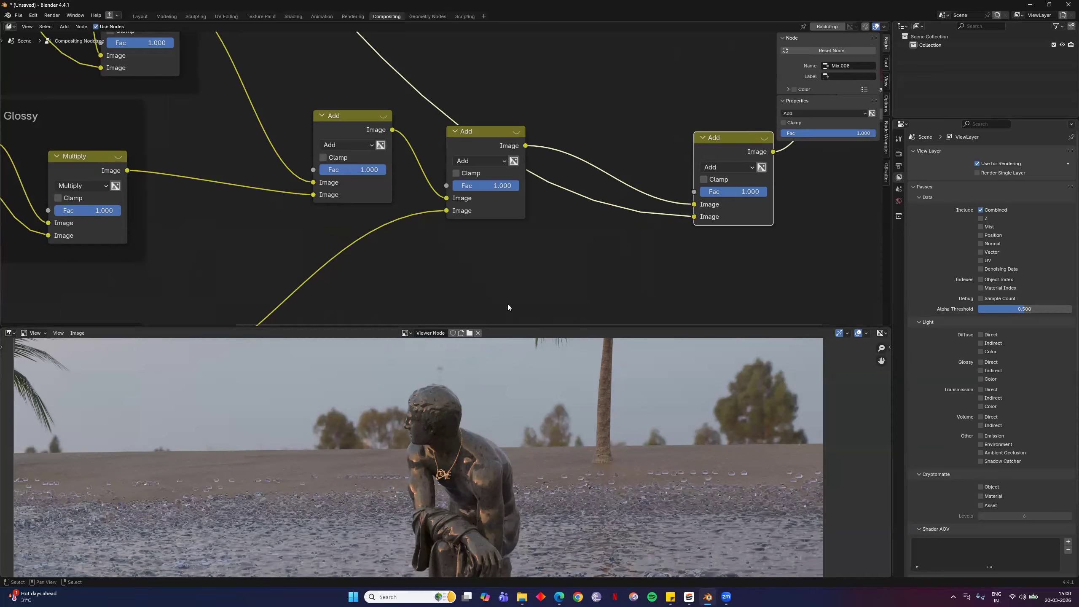
scroll(473, 483, "down", 5)
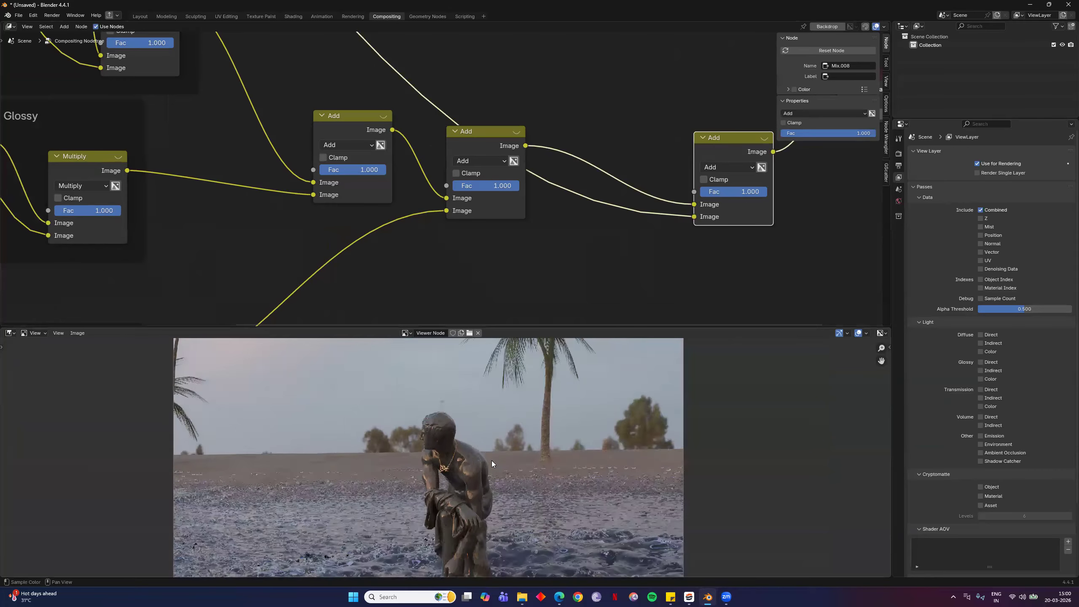
scroll(349, 389, "up", 2)
middle_click_drag(300, 374, 303, 405)
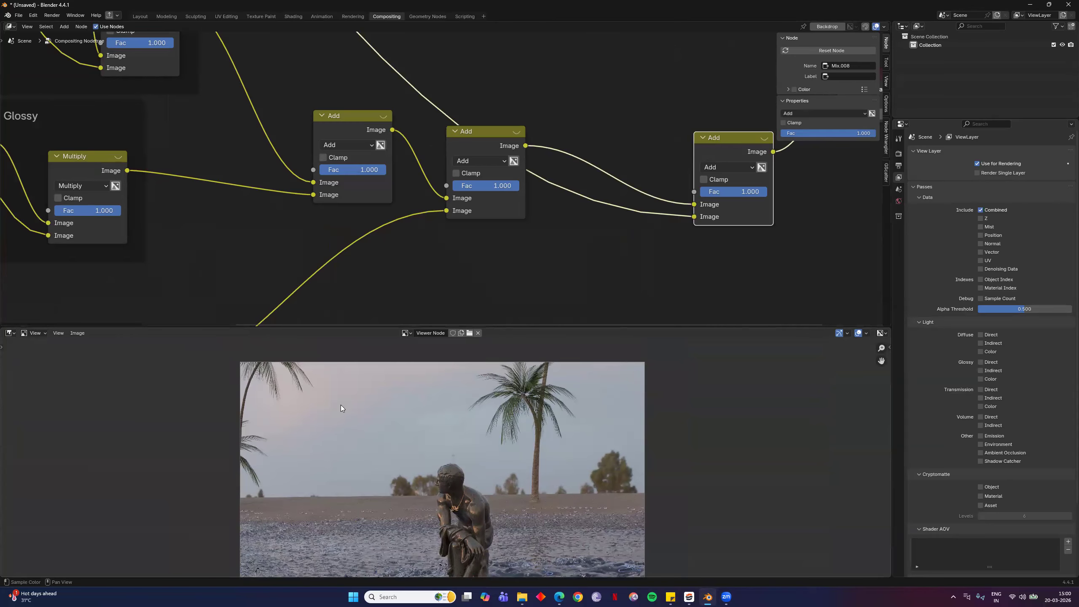
Reposition the final Add node of the rebuilt pass chain and set its Fac to 0.4
middle_click_drag(450, 256, 675, 240)
scroll(676, 240, "down", 2)
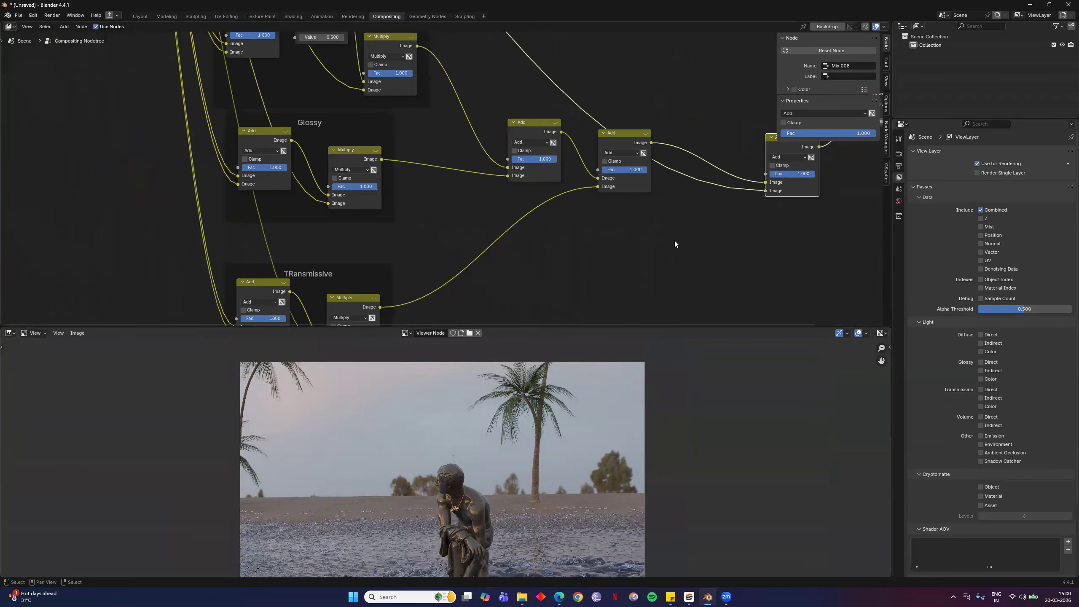
scroll(675, 241, "down", 2)
middle_click_drag(639, 273, 538, 361)
middle_click_drag(636, 312, 716, 157)
middle_click_drag(467, 321, 485, 159)
scroll(591, 196, "up", 3)
key("g")
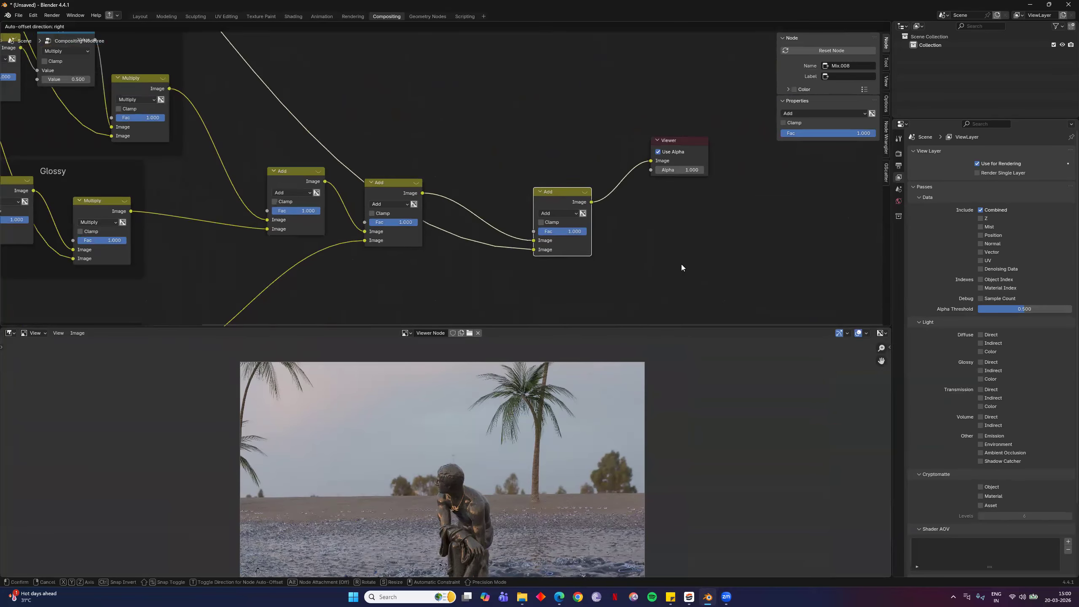
left_click(676, 248)
scroll(663, 250, "up", 2)
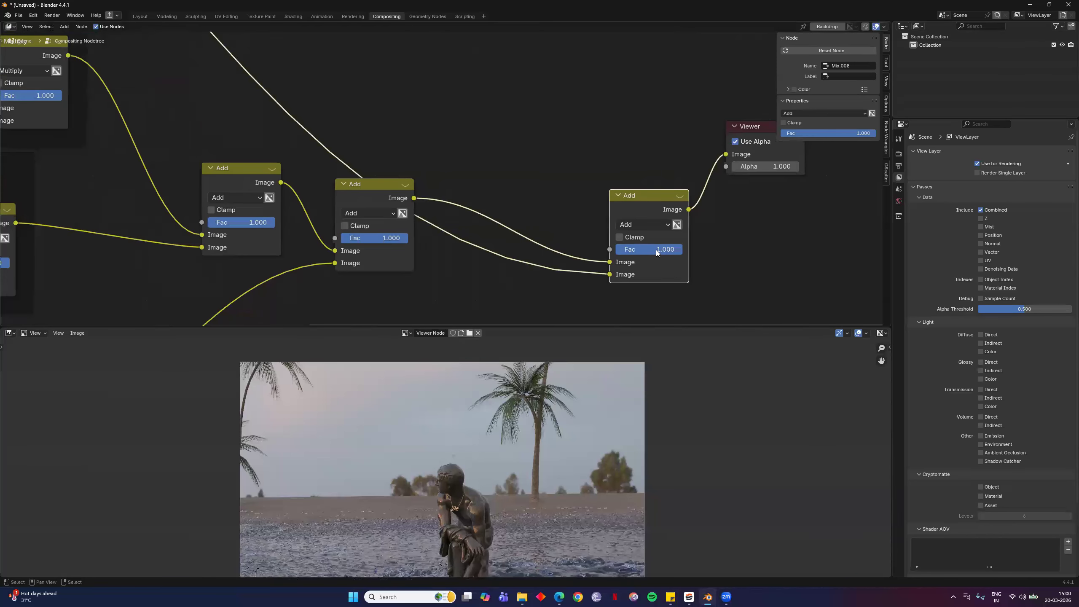
left_click_drag(682, 250, 642, 250)
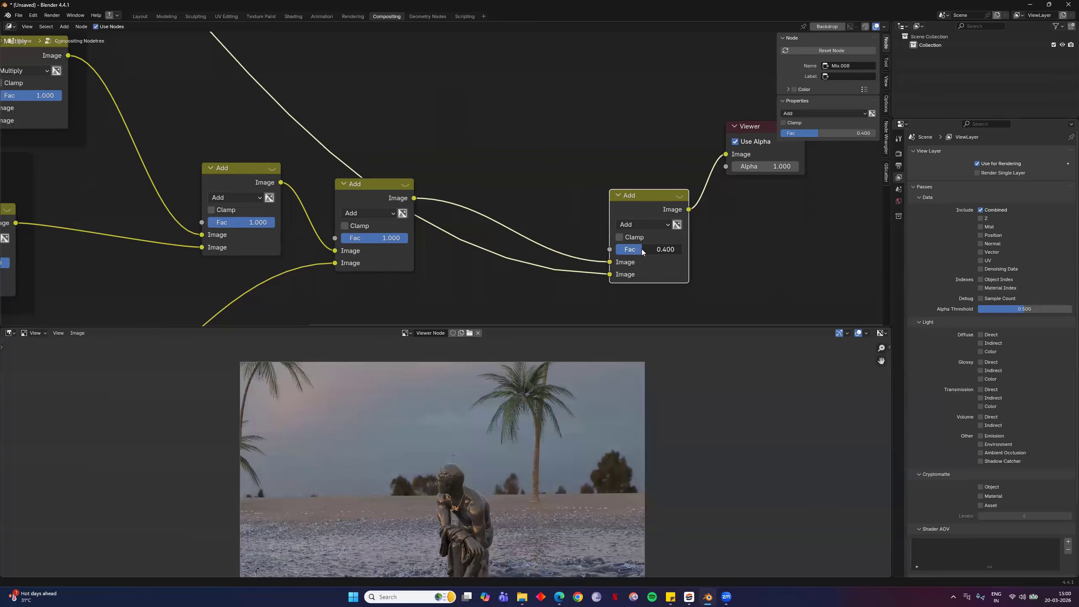
Examine the Glossy group and inspect the statue's highlights and the surrounding ground up close in the Viewer image
middle_click_drag(330, 270, 610, 262)
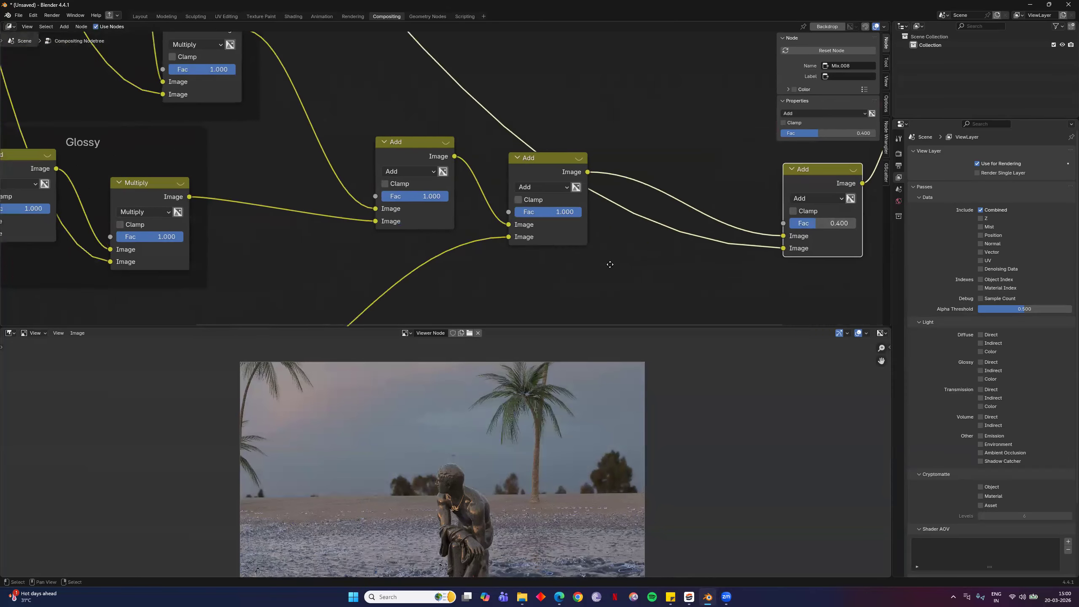
middle_click_drag(383, 249, 520, 225)
scroll(521, 225, "up", 1)
scroll(522, 224, "up", 3)
scroll(521, 225, "down", 2)
scroll(521, 226, "down", 2)
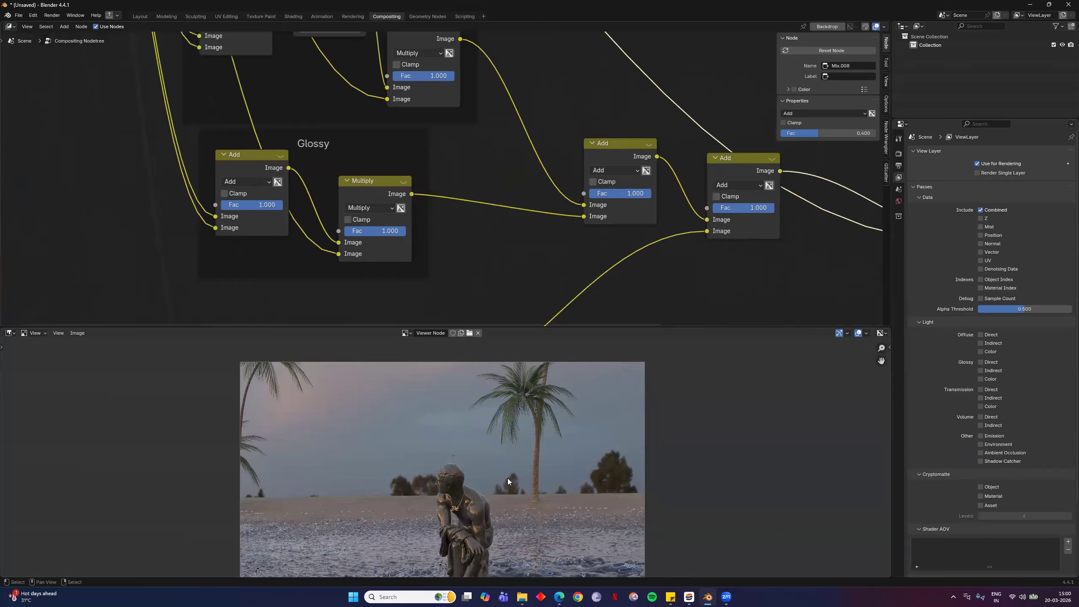
scroll(447, 369, "up", 5)
middle_click_drag(425, 462, 384, 370)
middle_click_drag(567, 510, 527, 455)
scroll(486, 426, "down", 1)
scroll(487, 423, "down", 5)
scroll(487, 422, "up", 6)
scroll(457, 187, "down", 1)
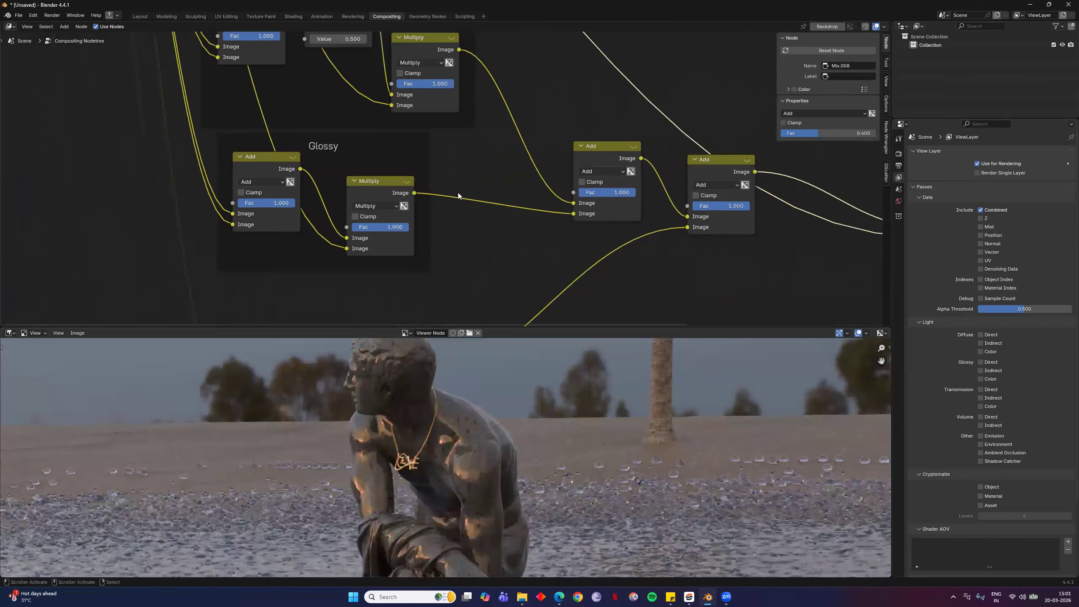
left_click(419, 41)
scroll(425, 94, "up", 4, "shift")
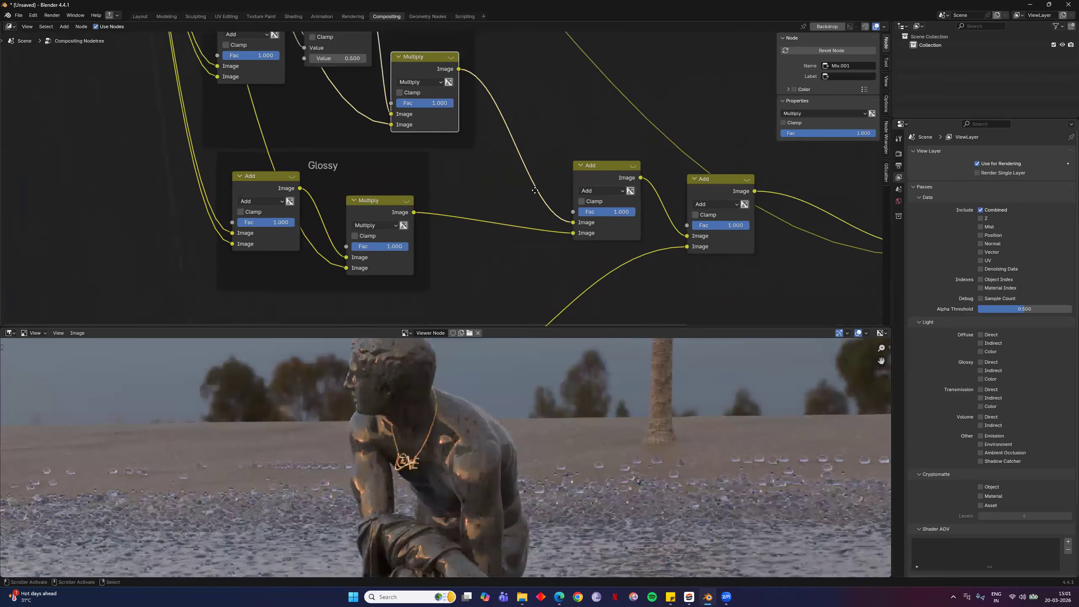
left_click(346, 81)
middle_click_drag(430, 112, 531, 78)
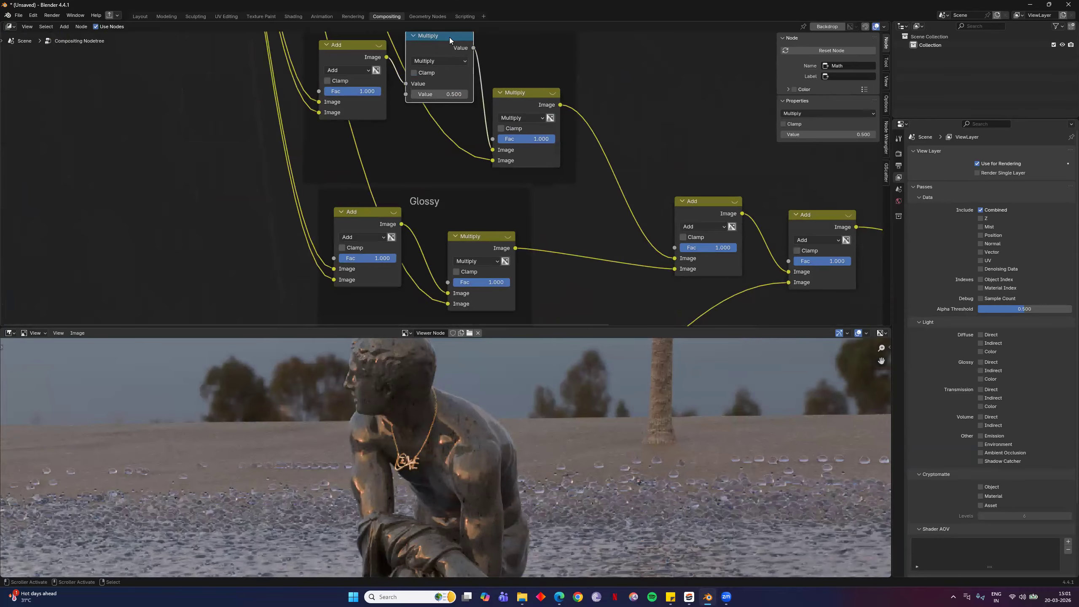
key("shift+d")
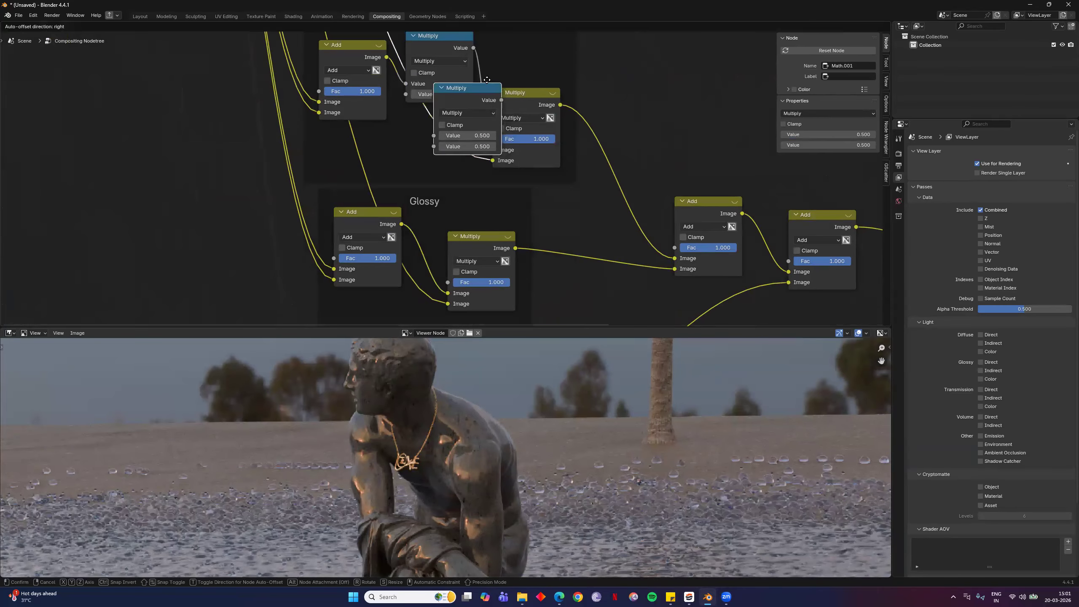
right_click(504, 58)
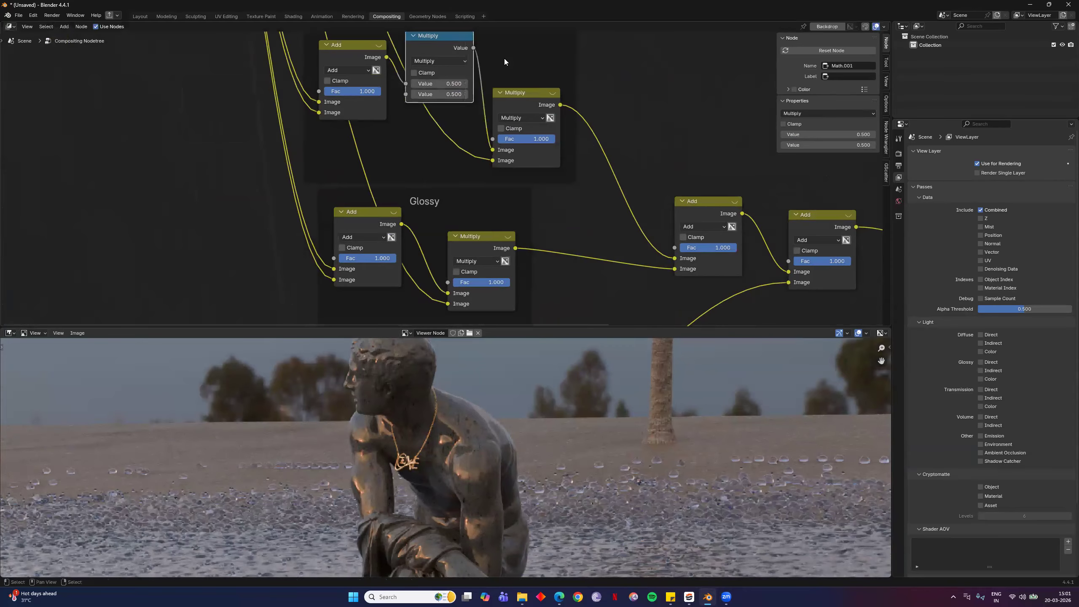
key("ctrl+z")
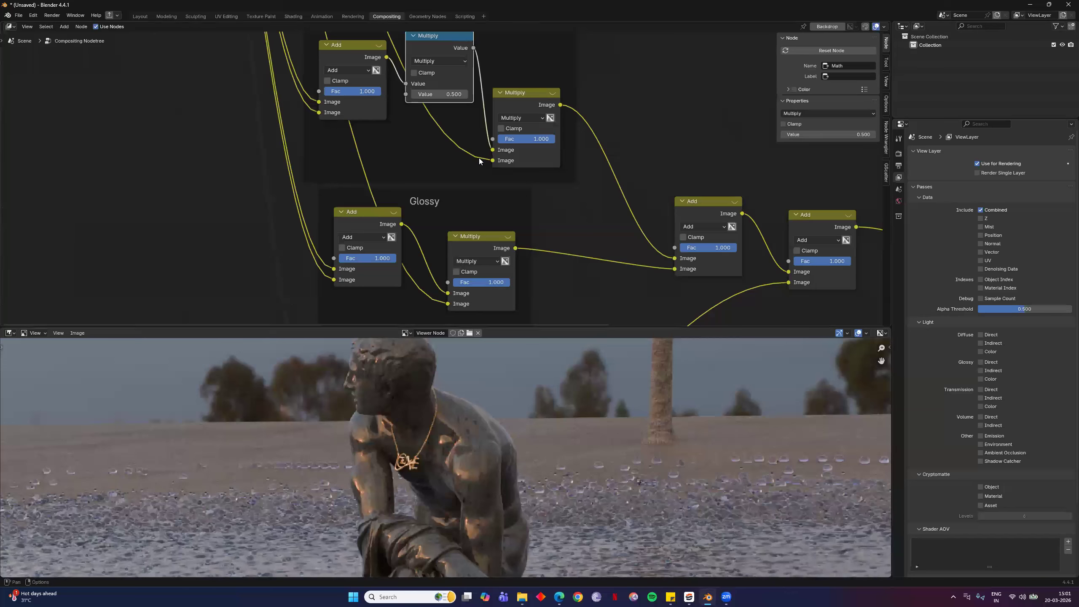
Move the Diffuse frame away from the Glossy frame and insert a Math node set to Multiply, value 0.5, between the Glossy group's Add and Multiply nodes
scroll(489, 119, "down", 3)
left_click_drag(502, 70, 497, 38)
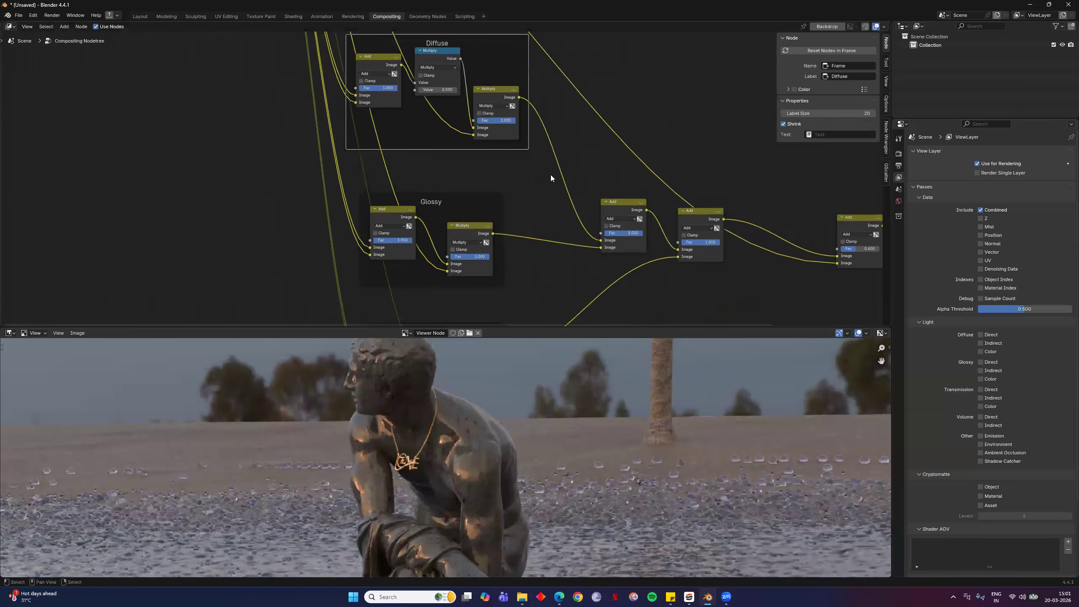
scroll(492, 189, "up", 4)
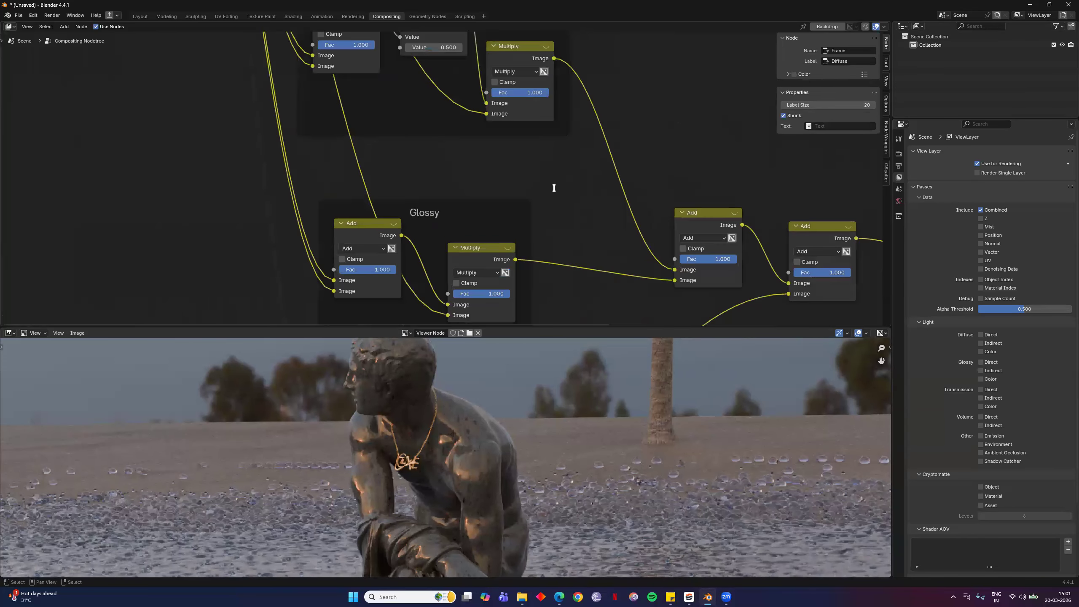
key("F3")
left_click(613, 203)
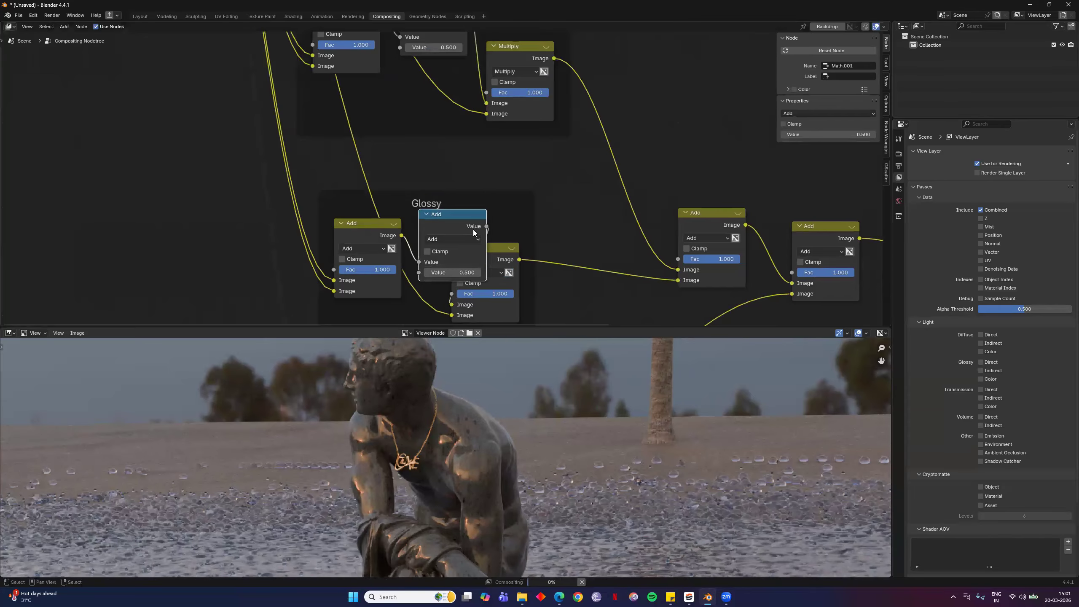
left_click(472, 245)
left_click(453, 239)
left_click(443, 286)
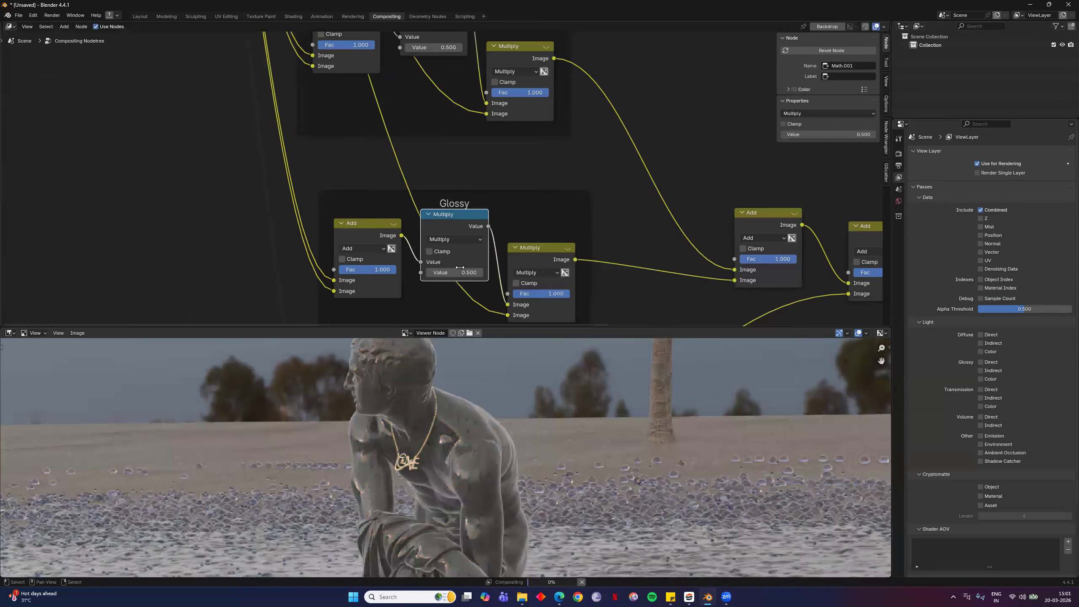
Inspect the statue and scene with reduced glossy light, and review the Diffuse and Glossy groups in the node chain
scroll(482, 448, "down", 6)
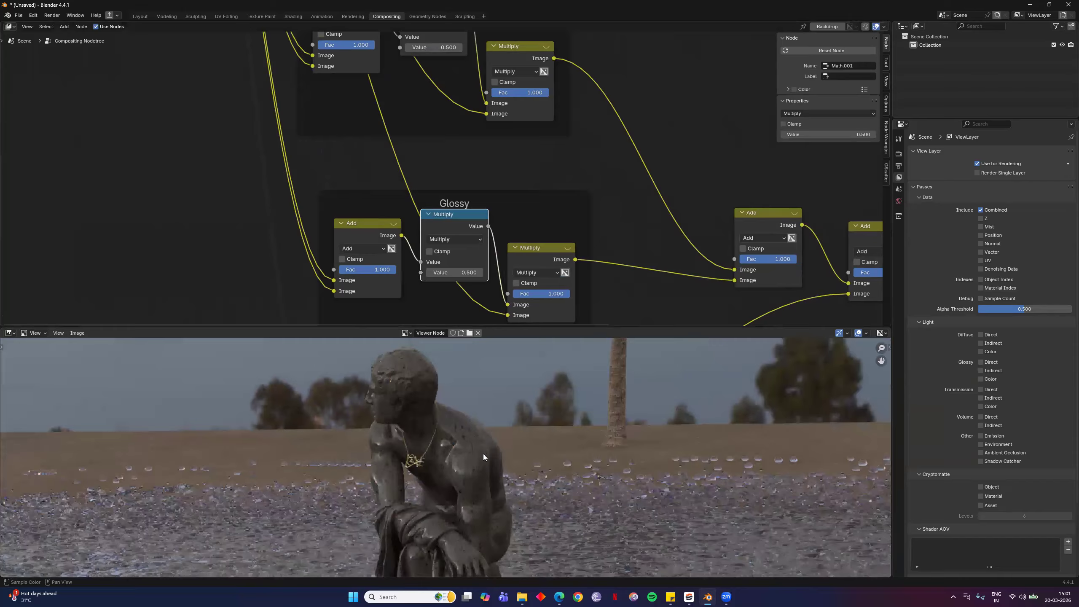
scroll(428, 458, "up", 3)
middle_click_drag(245, 268, 483, 217)
scroll(617, 213, "right", 5)
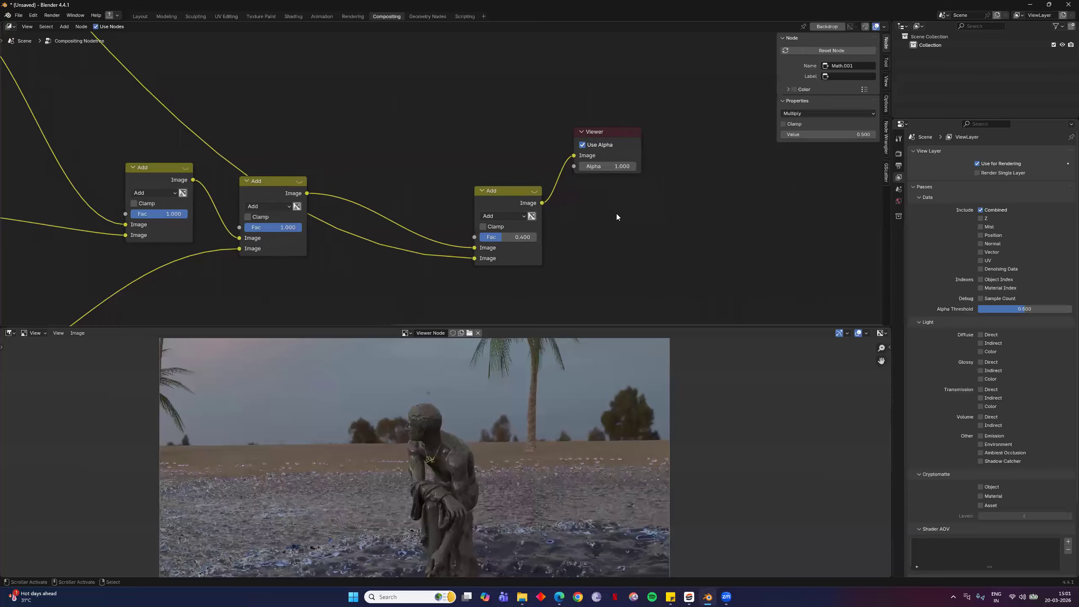
scroll(616, 213, "up", 5)
scroll(612, 262, "down", 5)
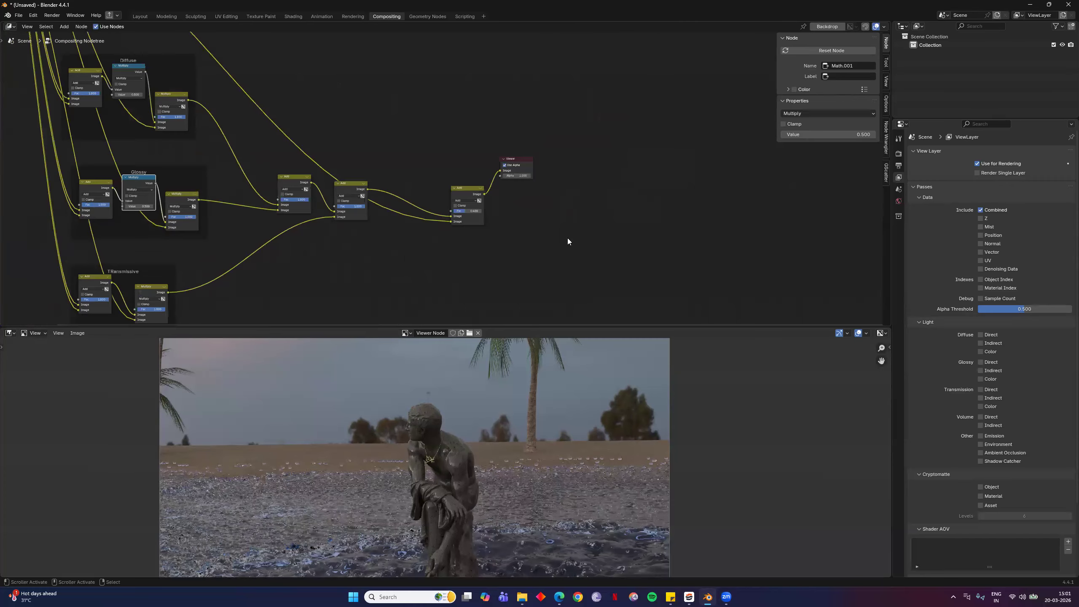
middle_click_drag(403, 254, 685, 299)
scroll(467, 183, "up", 3)
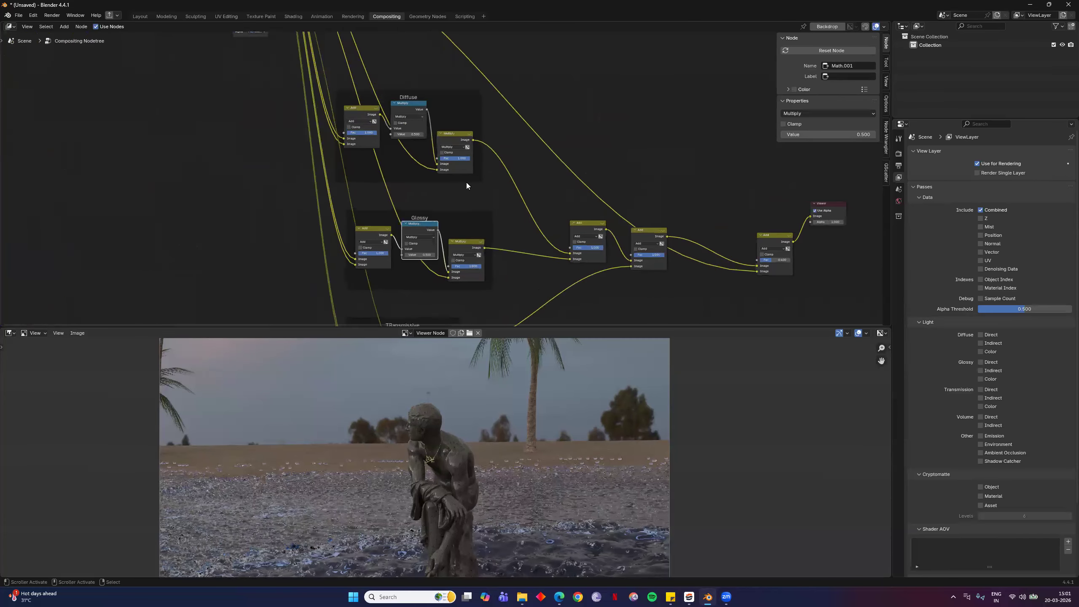
scroll(466, 184, "up", 1)
scroll(438, 202, "up", 1)
middle_click_drag(556, 226, 730, 276)
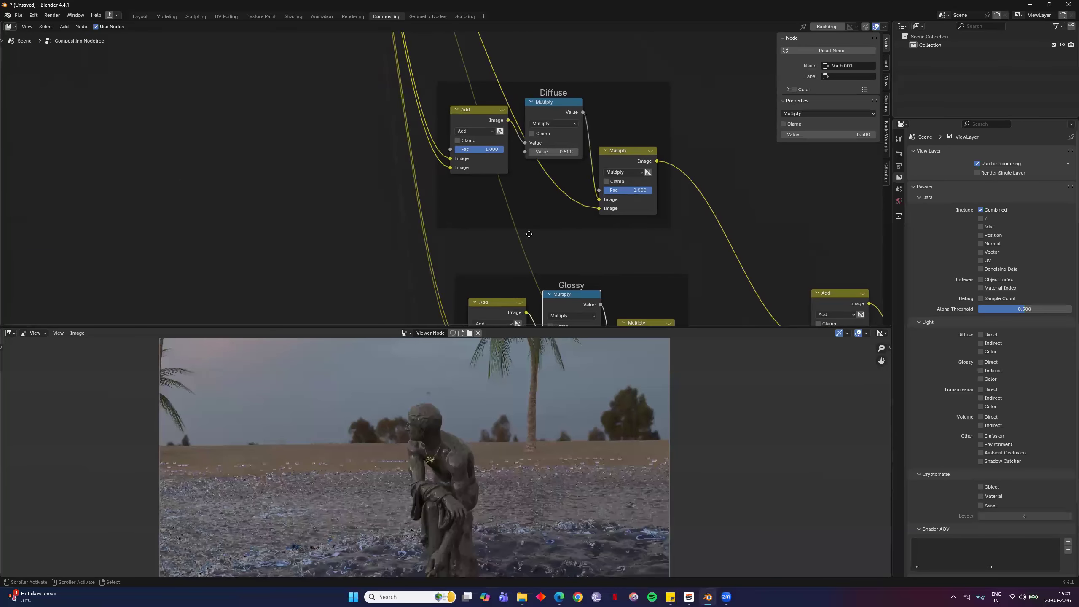
Add a Value node in the empty space beside the Diffuse and Glossy groups
scroll(524, 251, "down", 2)
scroll(530, 225, "up", 1)
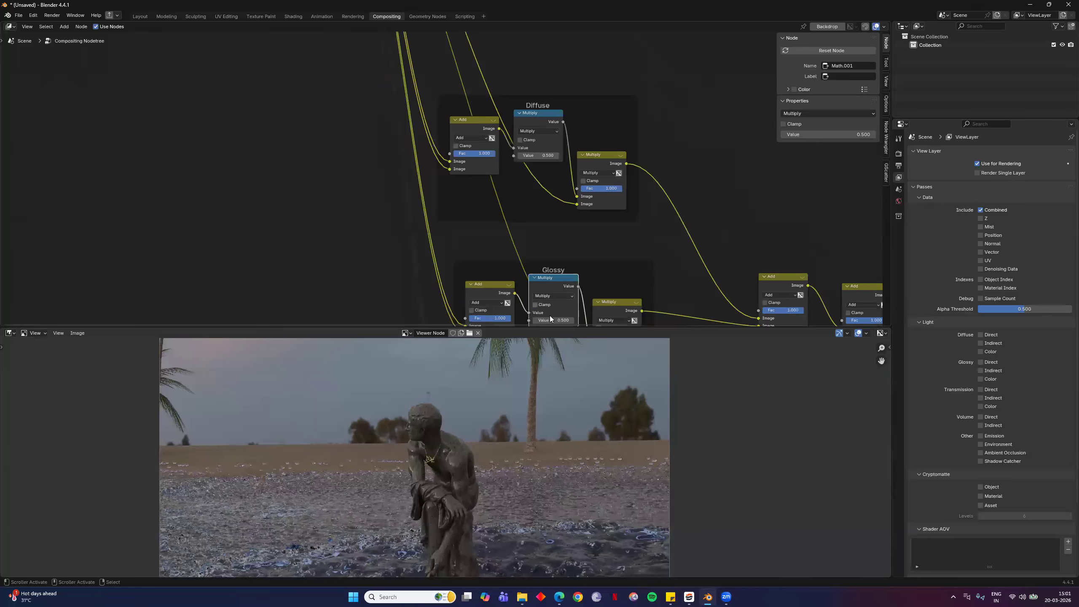
key("F3")
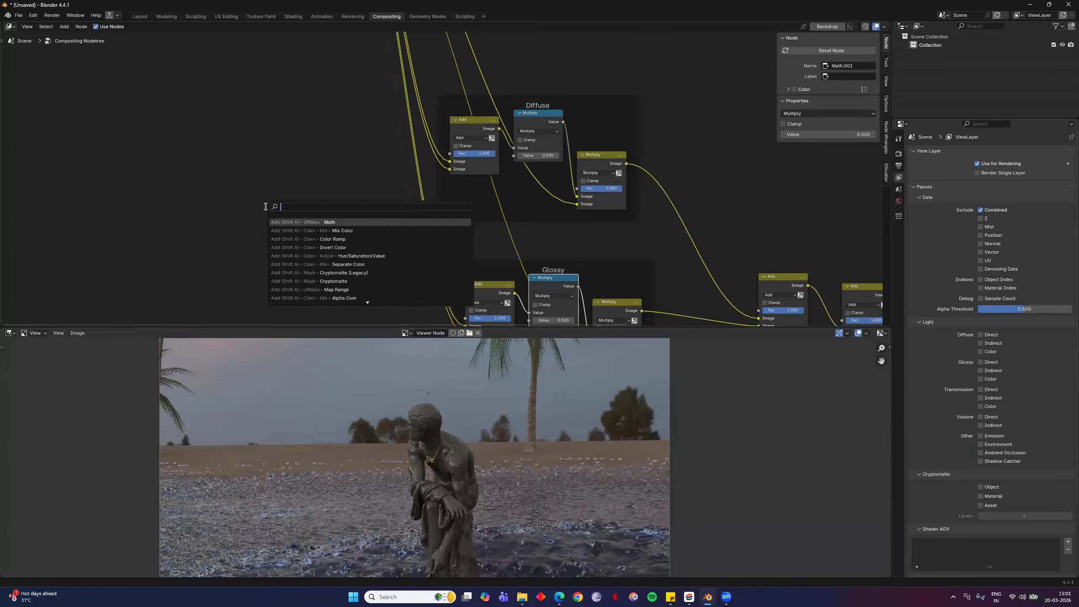
type("value")
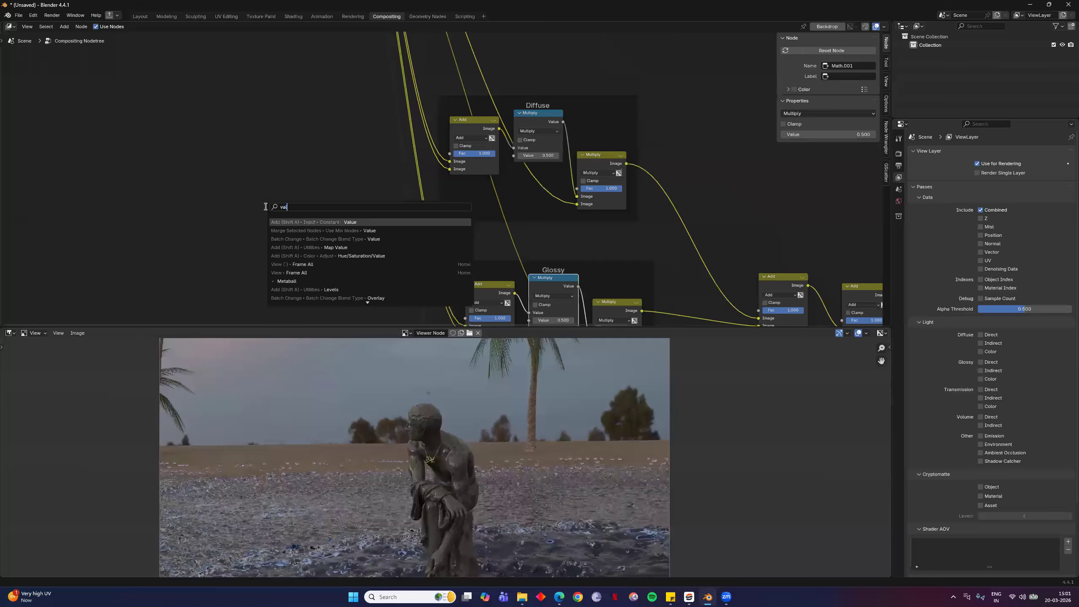
left_click(354, 221)
left_click(402, 240)
scroll(393, 263, "up", 3)
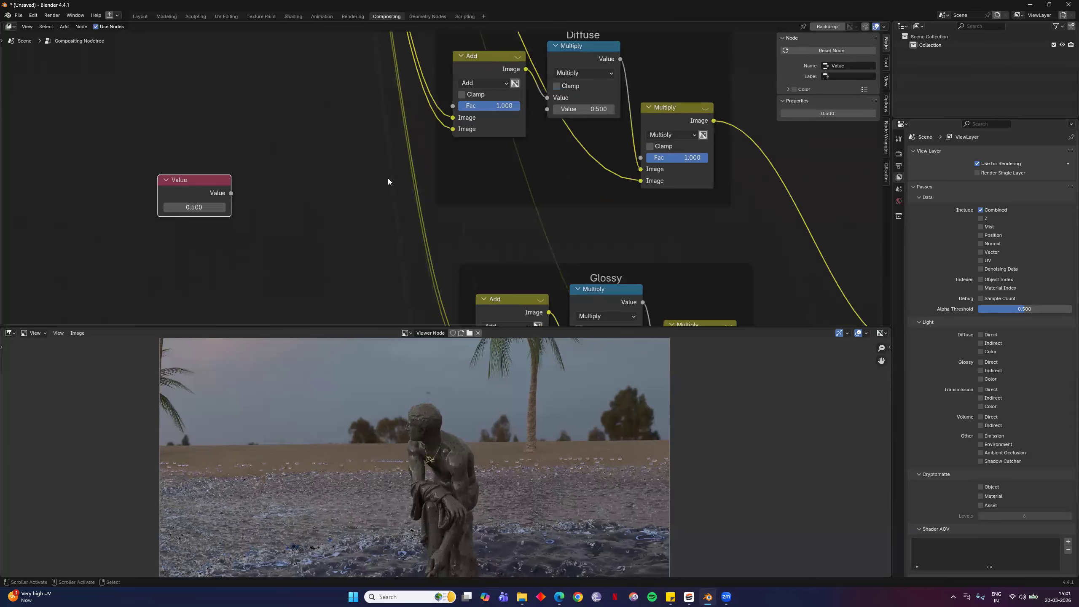
scroll(388, 182, "down", 2)
scroll(366, 231, "up", 3)
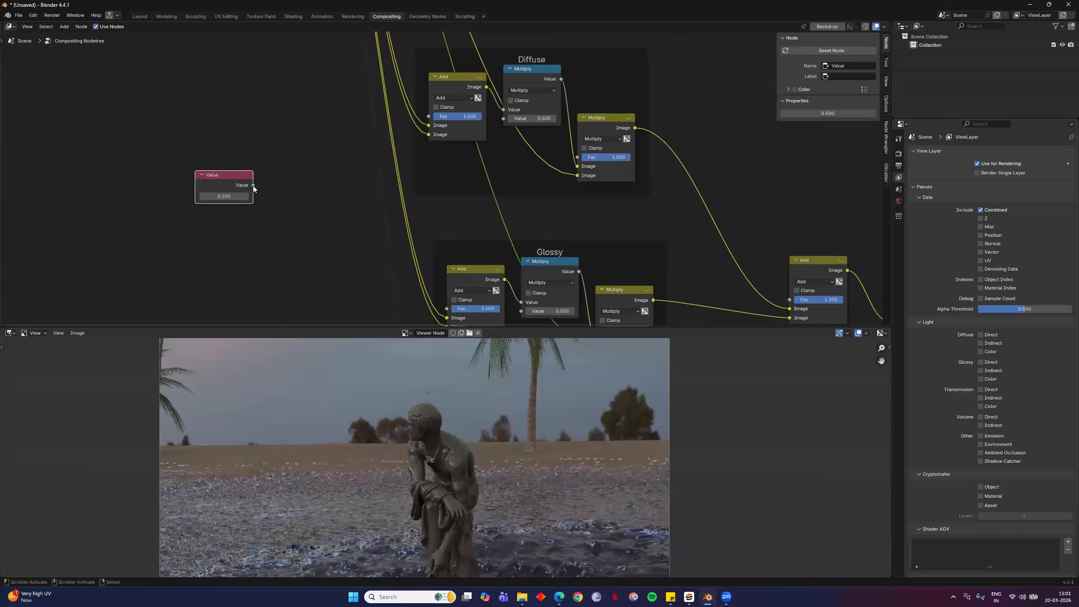
Connect the Value node's output to the second value input of the Math Multiply nodes in the Diffuse and Glossy groups
left_click_drag(253, 185, 503, 119)
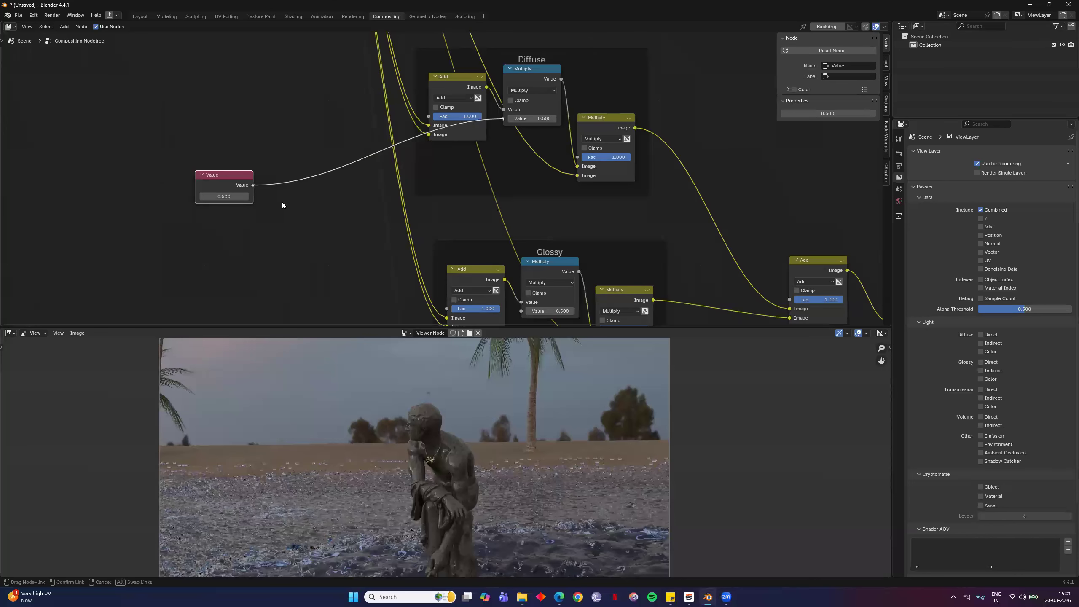
left_click_drag(253, 186, 517, 289)
middle_click_drag(828, 272, 488, 227)
middle_click_drag(255, 187, 417, 223)
Raise the Value node to 0.9 to brighten the diffuse and glossy light together
scroll(270, 211, "up", 3)
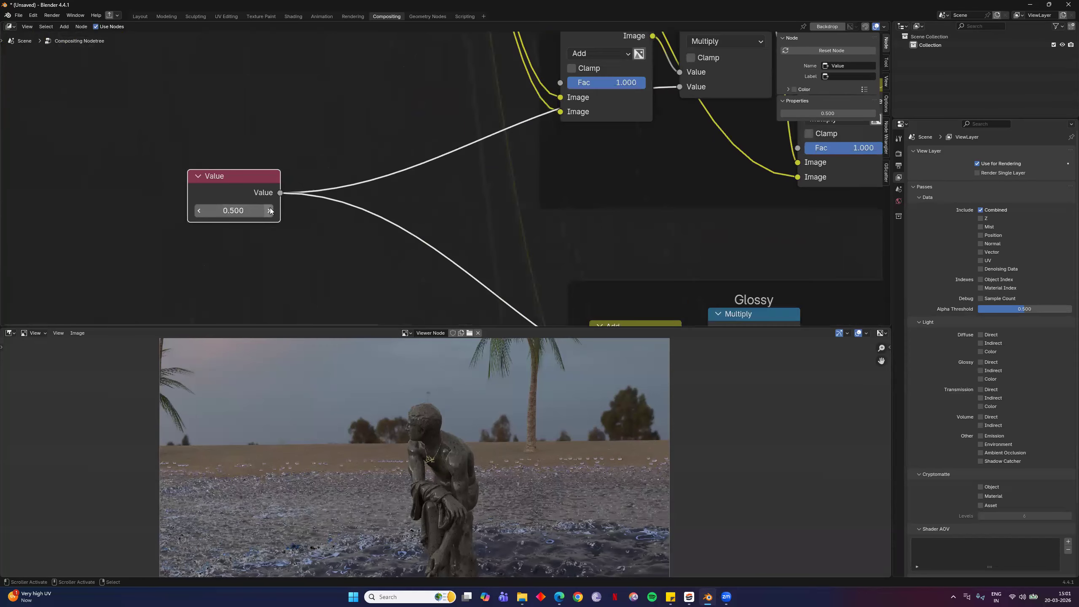
left_click(269, 211)
left_click(269, 211)
left_click(269, 211)
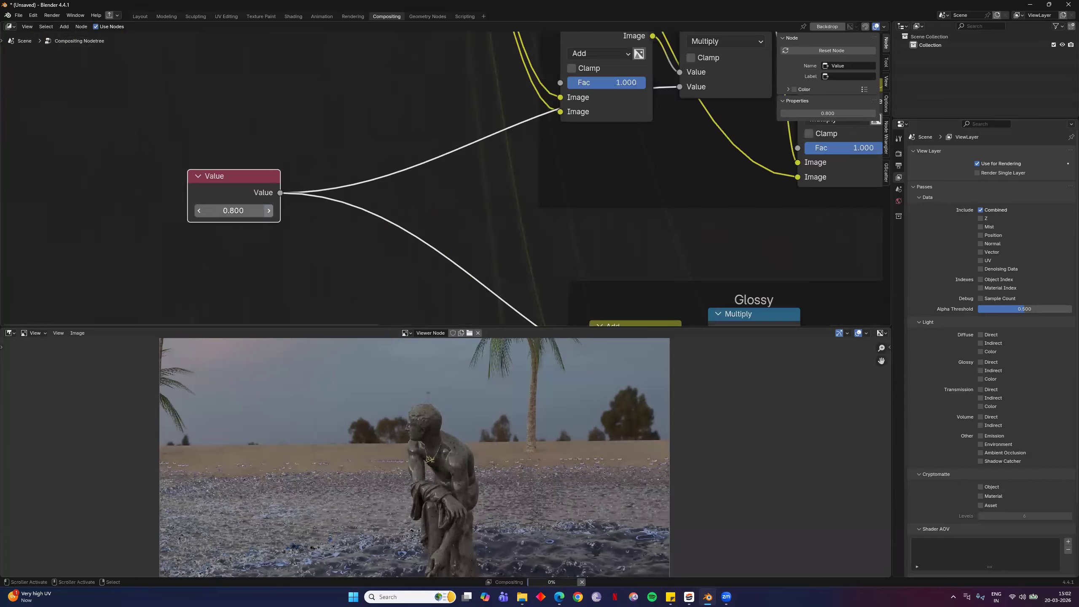
left_click(269, 211)
Lower the Value node to 0 to remove the diffuse and glossy light
left_click(198, 211)
left_click(198, 211)
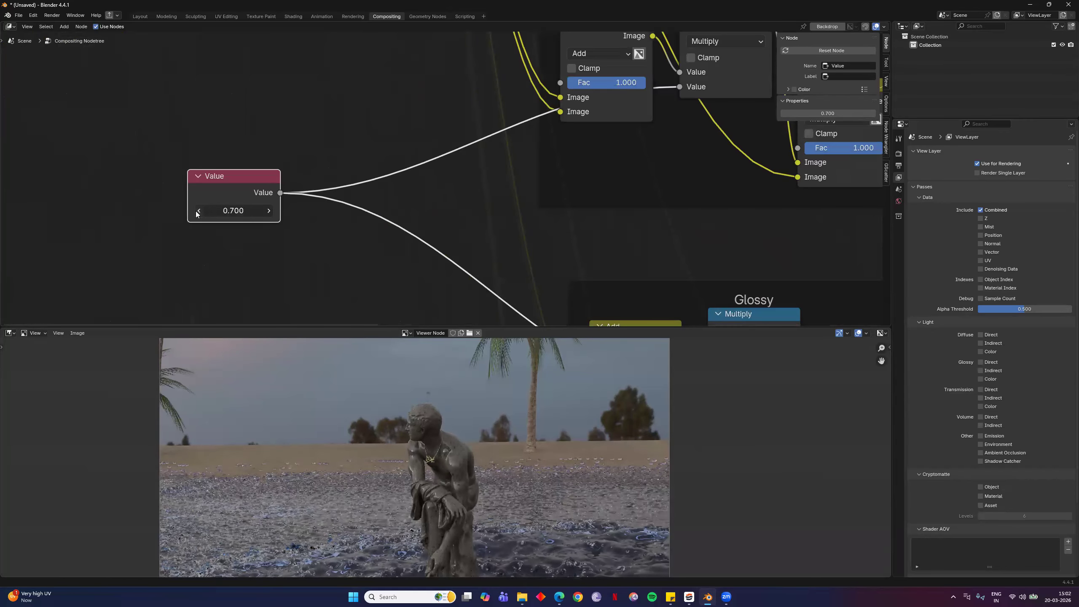
left_click(198, 211)
left_click(198, 211)
left_click(198, 212)
left_click(198, 212)
left_click(198, 211)
left_click(199, 211)
left_click(198, 211)
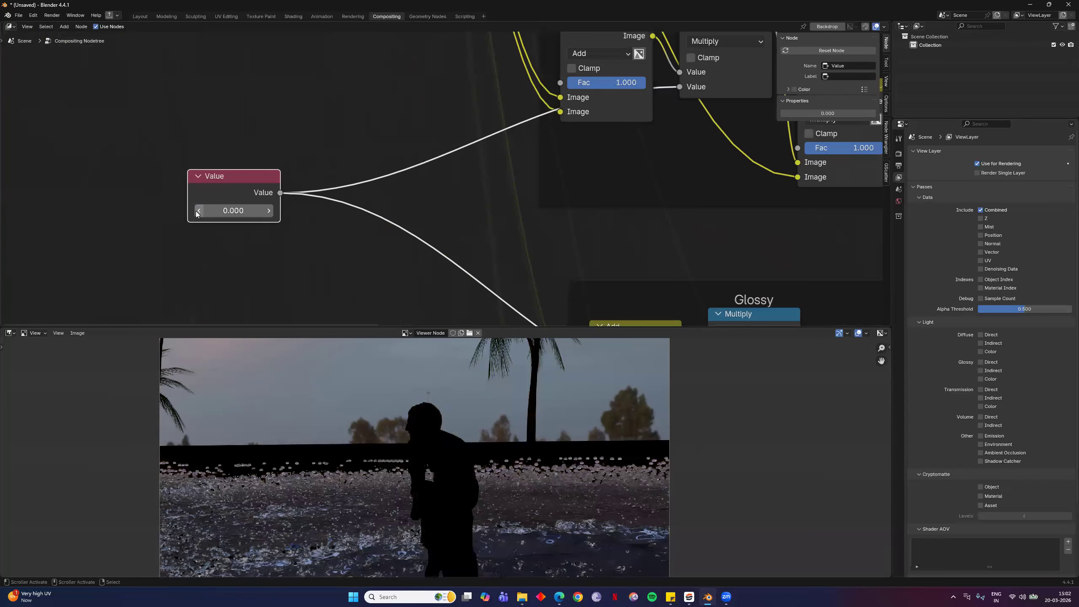
scroll(551, 248, "down", 5)
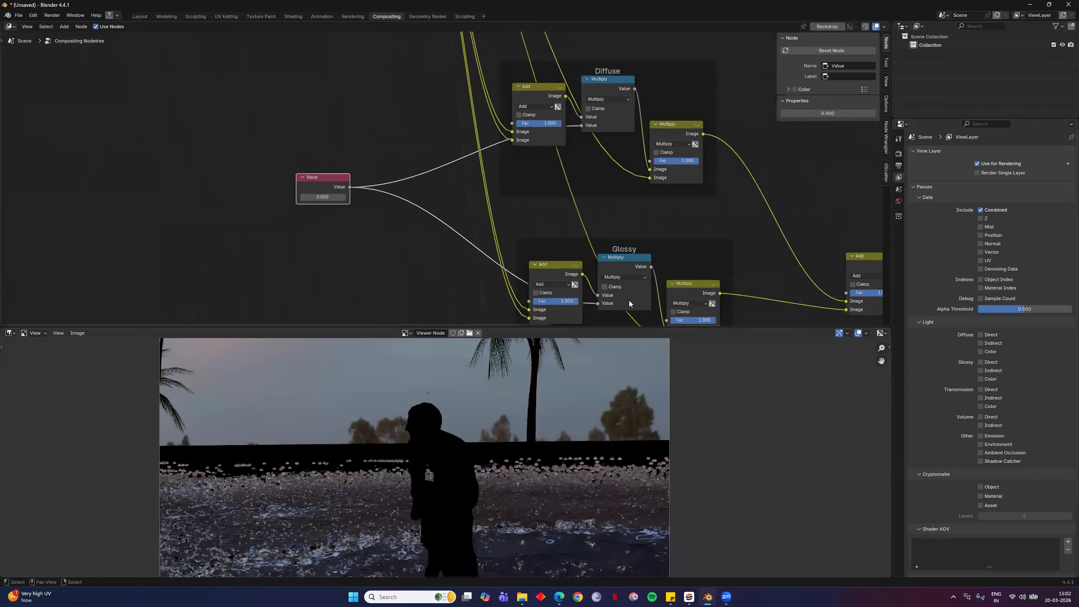
scroll(576, 163, "up", 2)
left_click(569, 136)
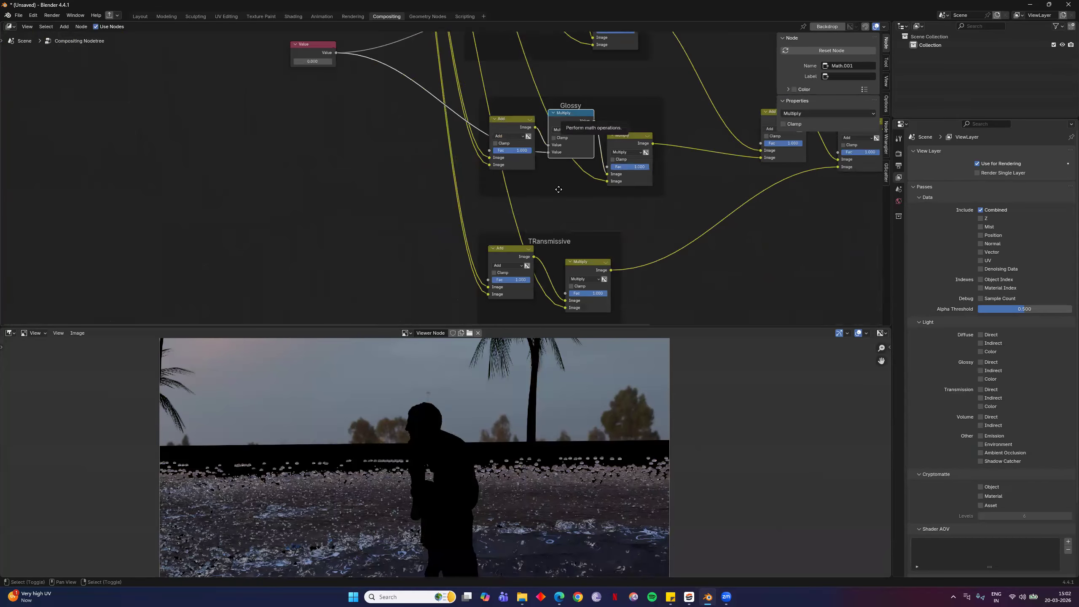
key("shift+d")
key("Escape")
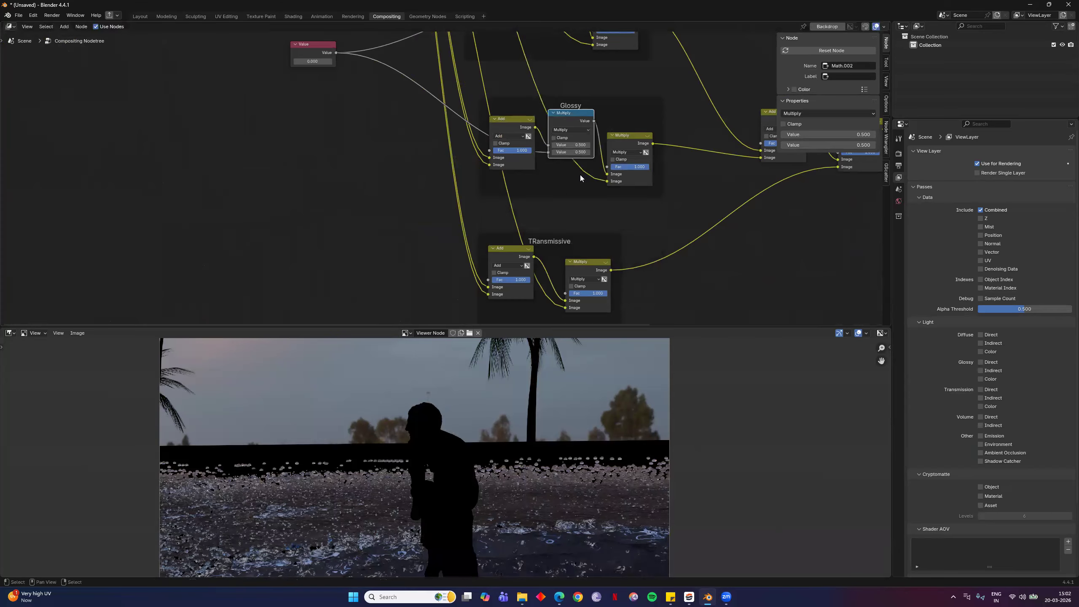
key("ctrl+z")
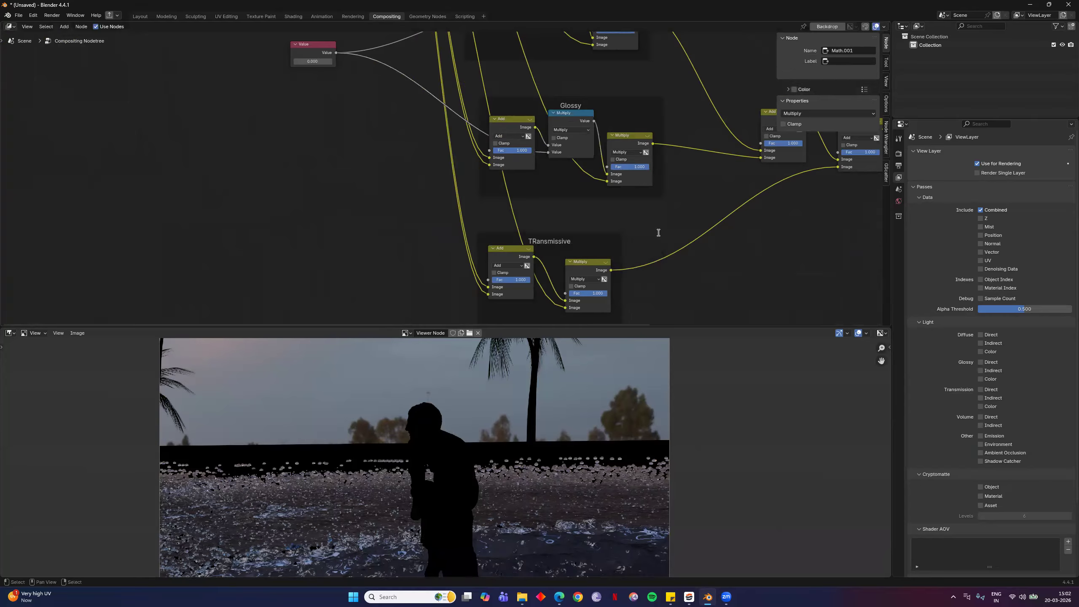
Insert a Math node set to Multiply between the TRansmissive group's Add and Multiply nodes, and link the Value node to its second value
key("F3")
left_click(705, 256)
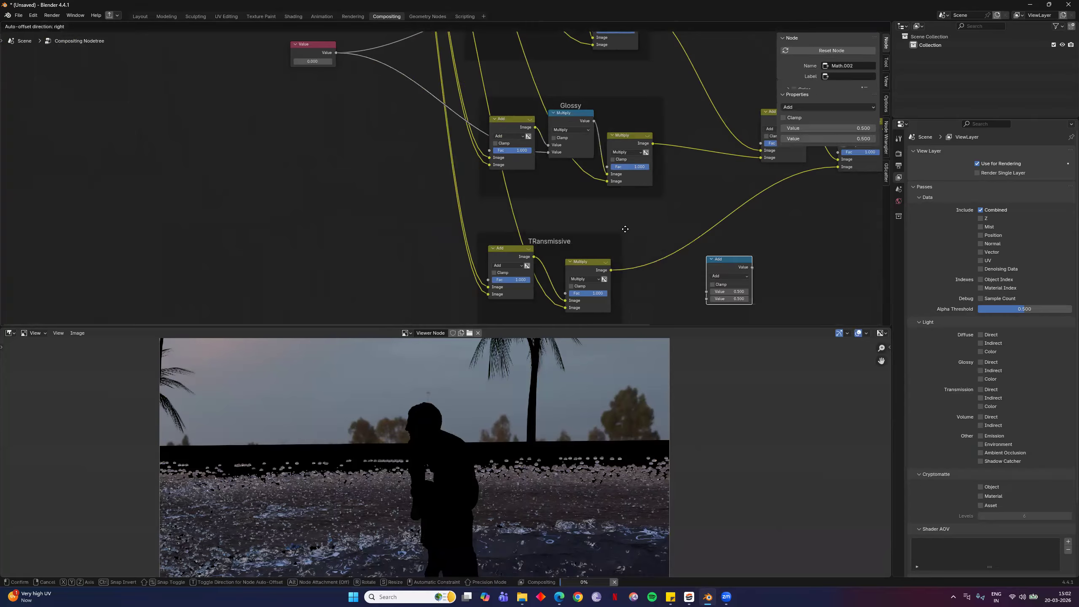
left_click(540, 236)
scroll(552, 263, "up", 2)
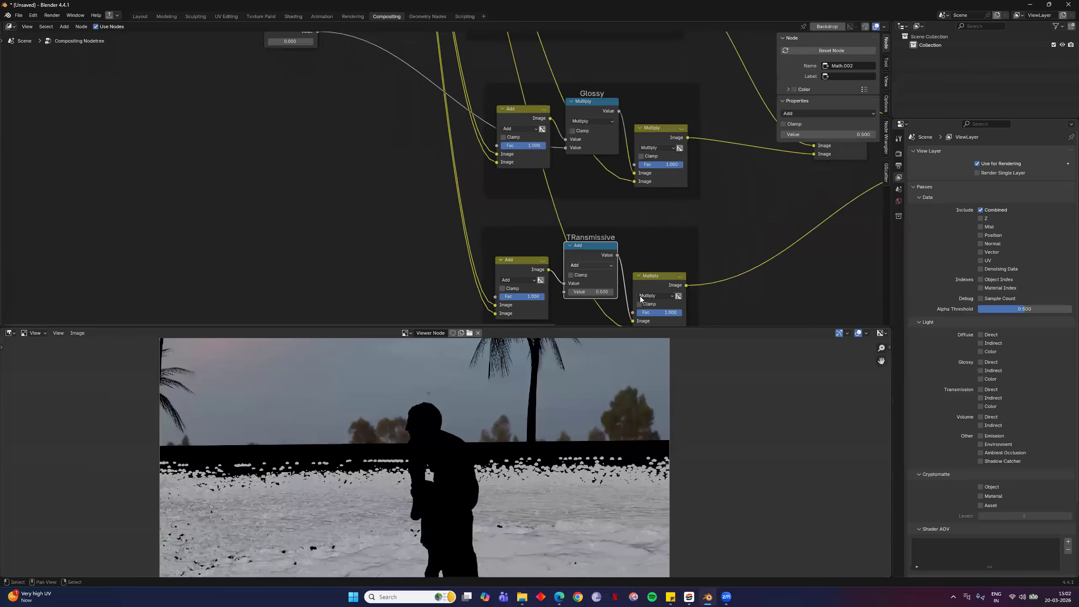
left_click(641, 297)
left_click(631, 349)
scroll(446, 179, "down", 2)
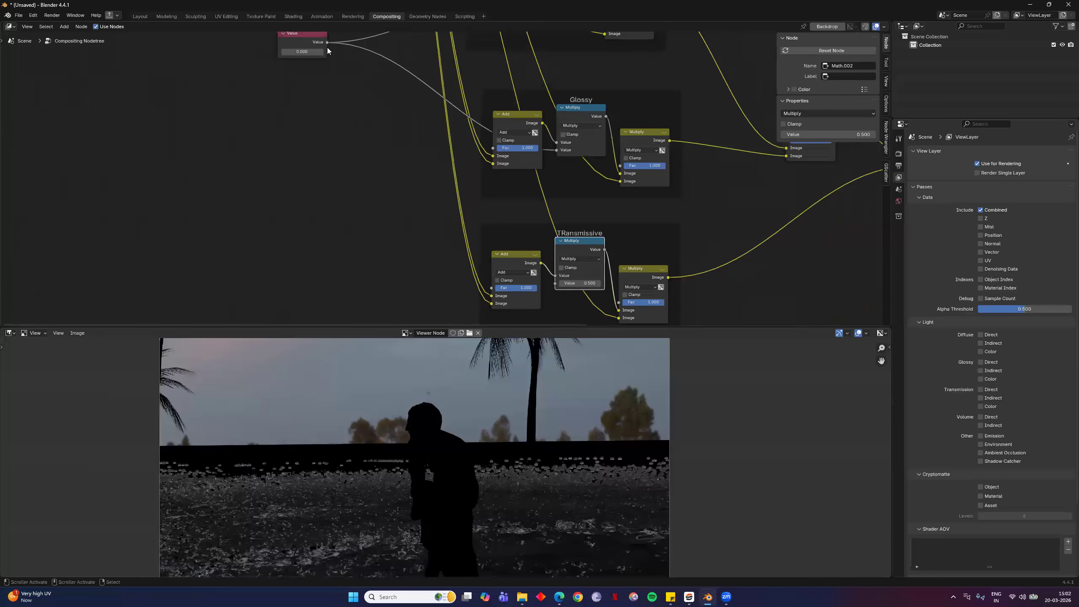
left_click_drag(327, 42, 555, 283)
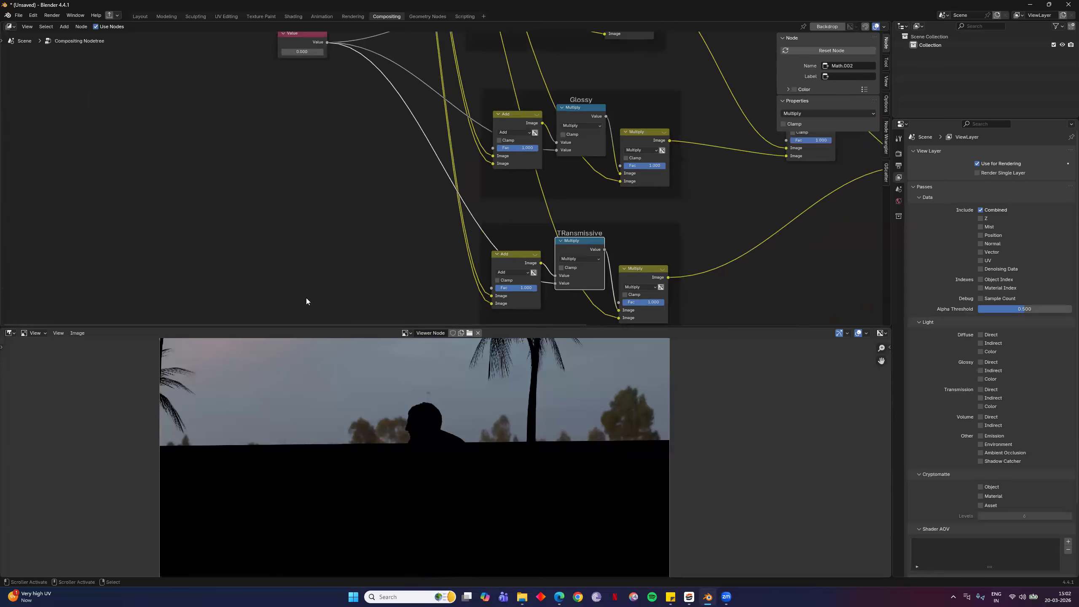
Enable a custom node color for the Value node and make it dark red
scroll(353, 247, "up", 4, "shift")
scroll(381, 251, "up", 1)
scroll(439, 485, "down", 5)
scroll(459, 478, "up", 5)
scroll(284, 192, "up", 3)
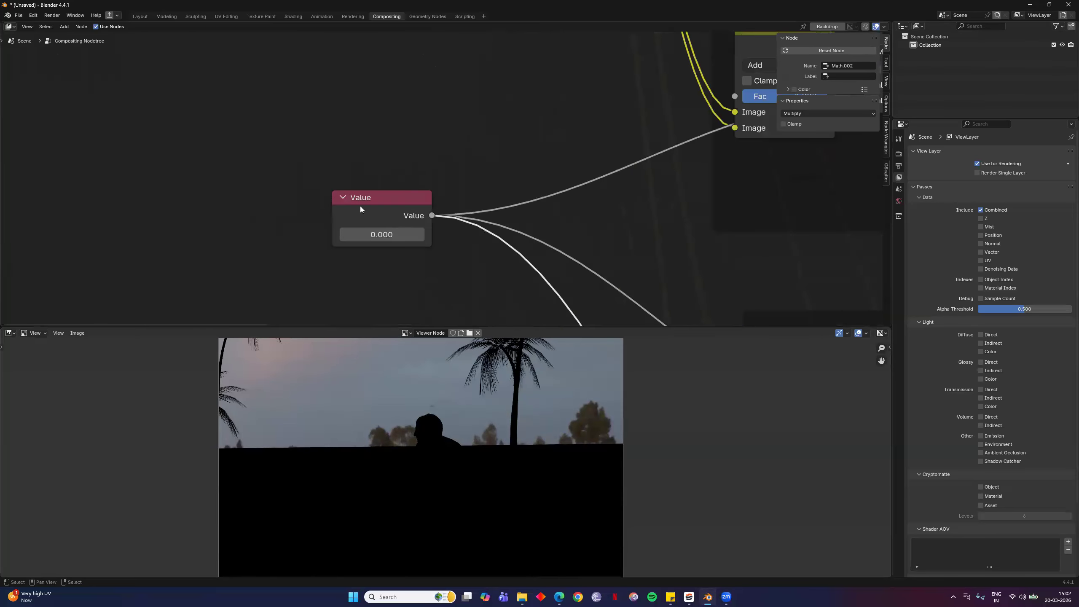
left_click(361, 206)
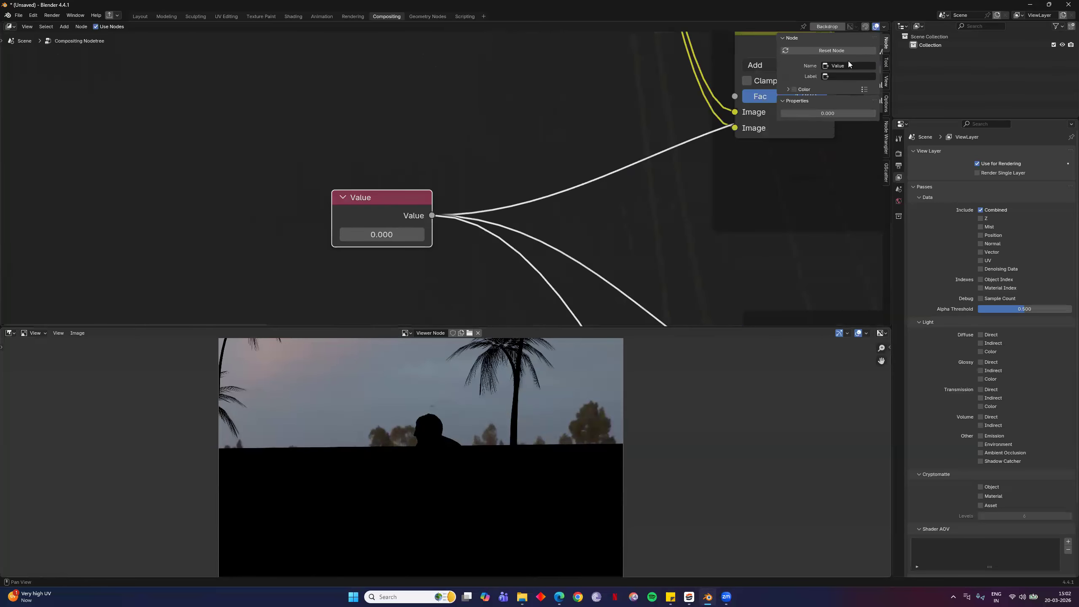
left_click(809, 89)
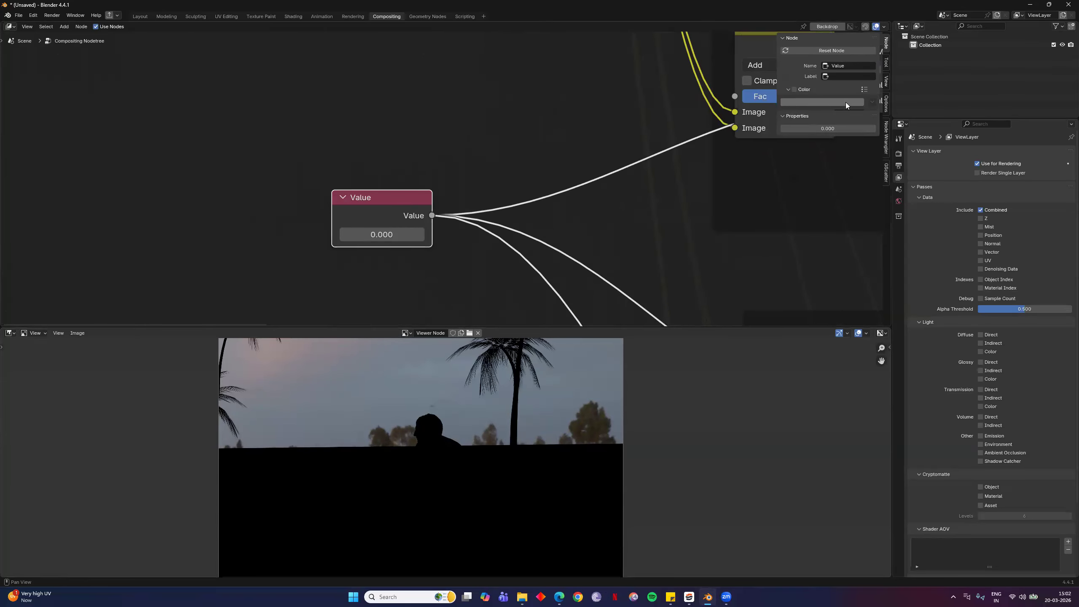
left_click(795, 88)
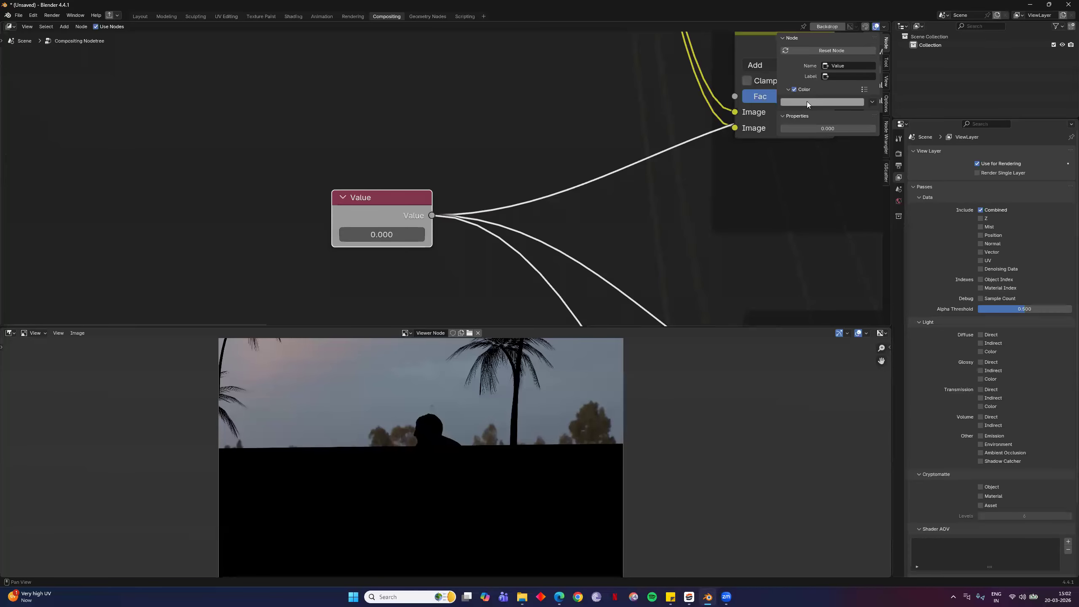
left_click(807, 102)
left_click_drag(810, 145, 820, 176)
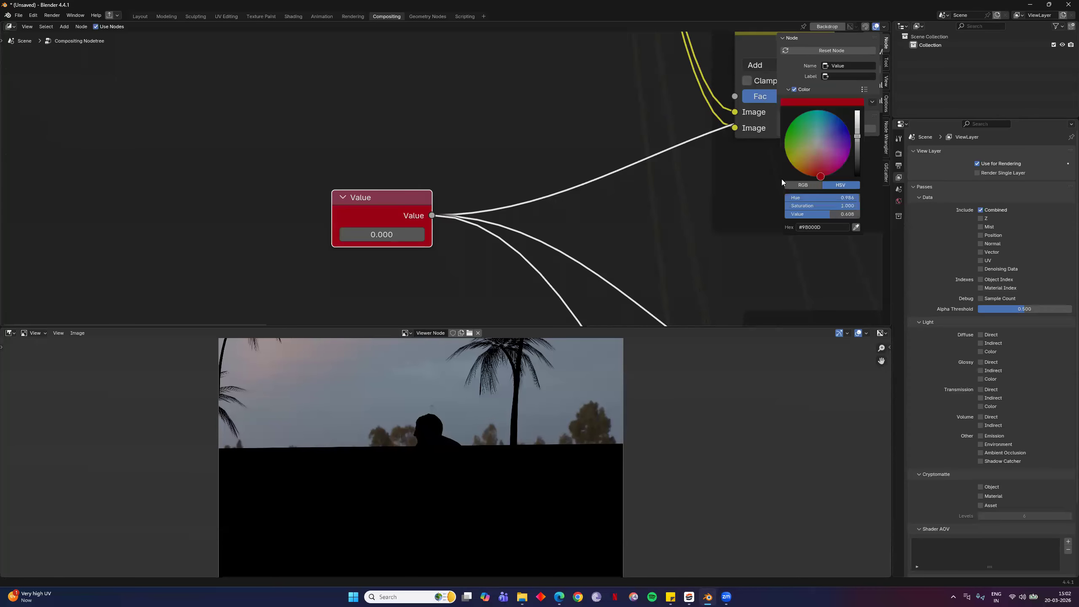
Review the whole node tree and how the red Value node feeds the Diffuse, Glossy and TRansmissive groups
middle_click_drag(542, 206, 191, 193)
scroll(416, 191, "down", 8)
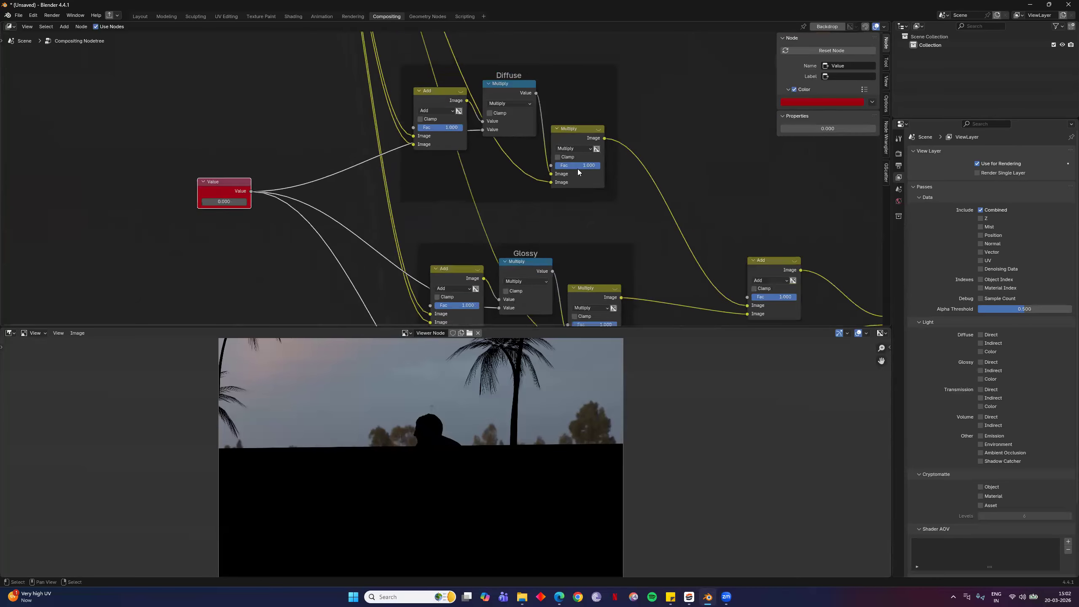
scroll(578, 171, "down", 5)
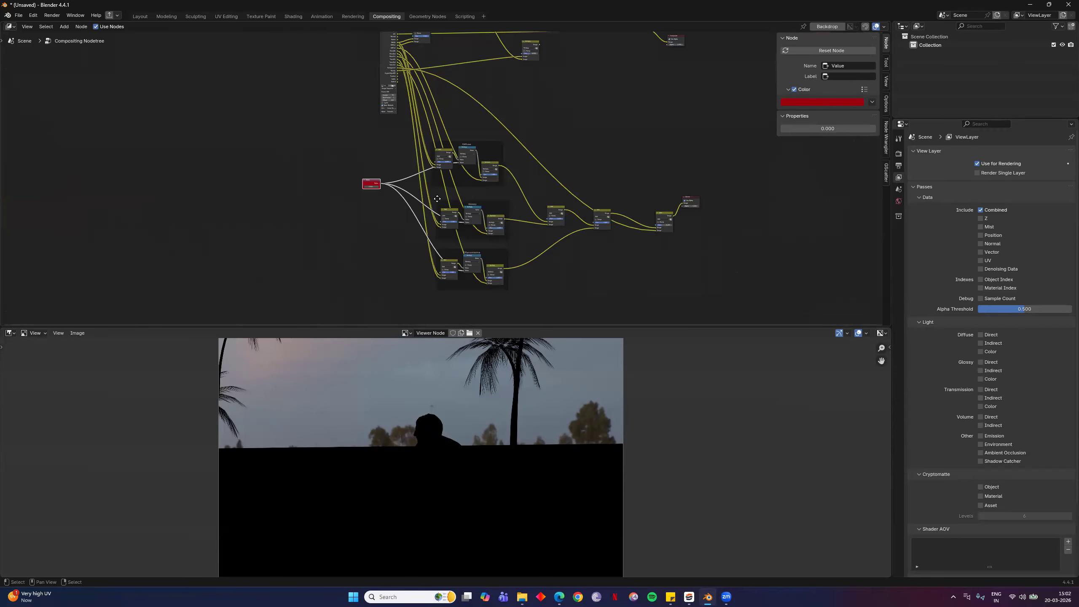
scroll(500, 217, "down", 4)
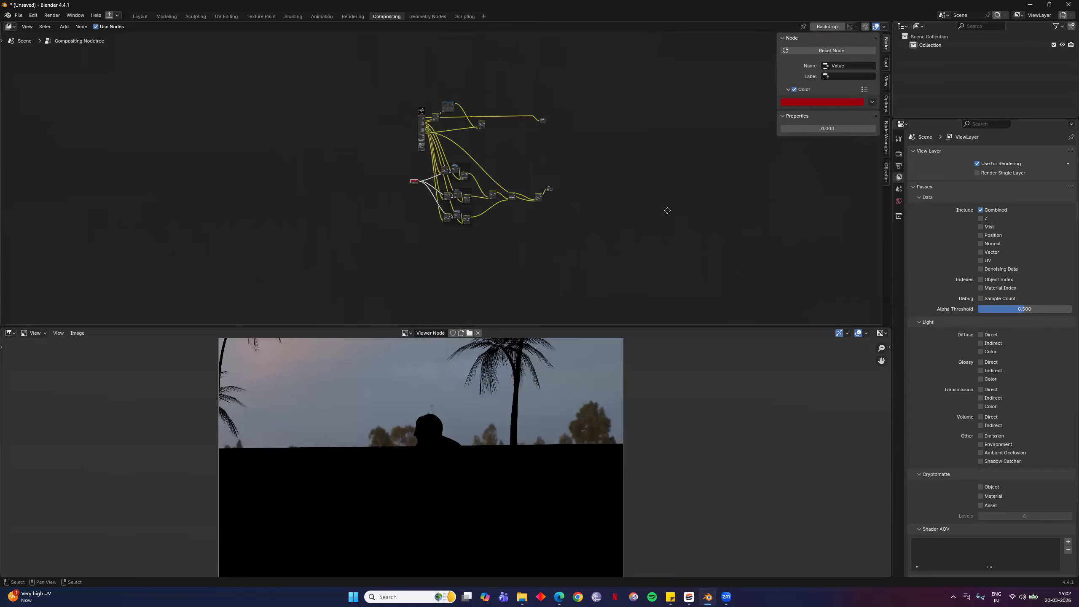
middle_click_drag(582, 172, 482, 101)
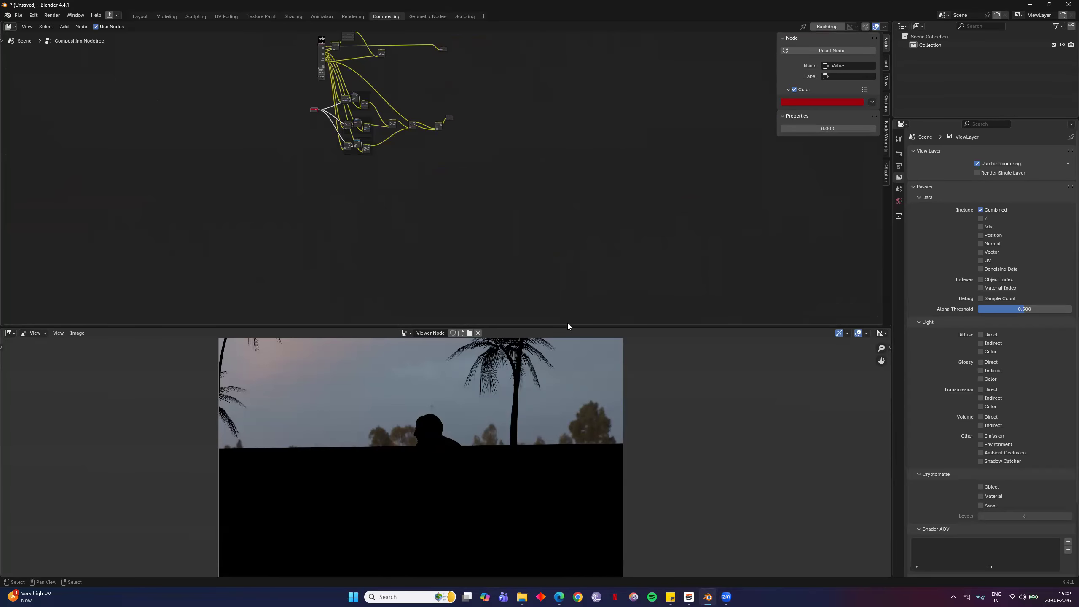
middle_click_drag(368, 186, 569, 267)
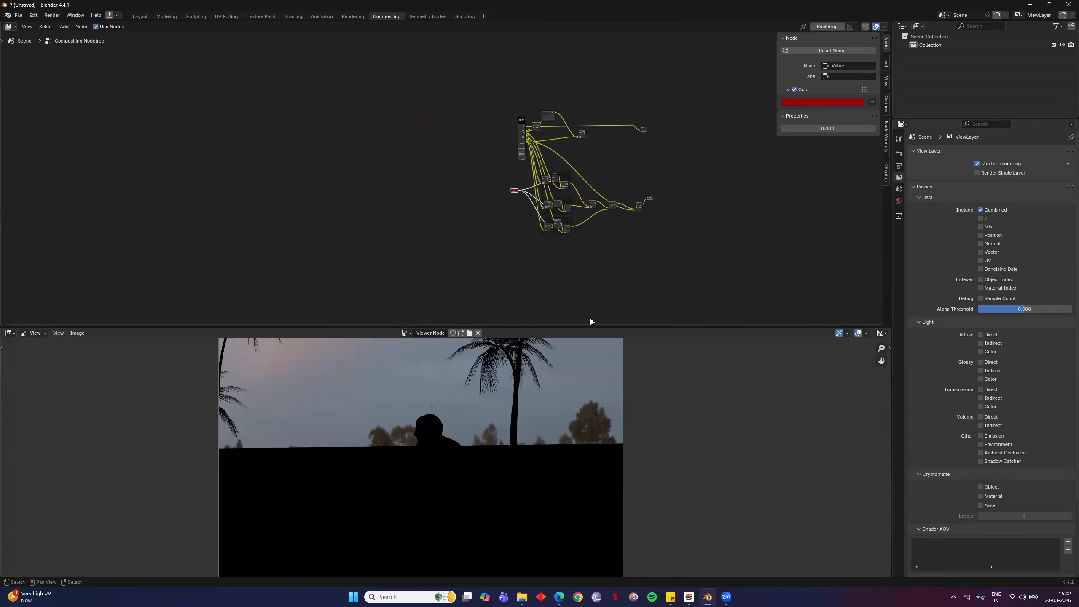
scroll(692, 190, "up", 5)
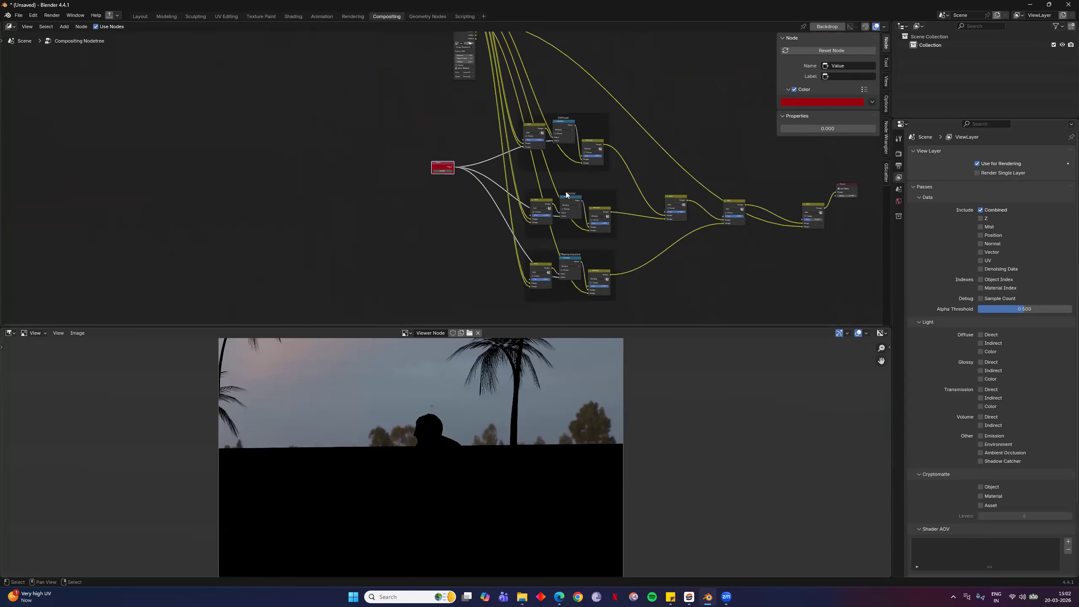
scroll(446, 179, "up", 7)
scroll(620, 212, "up", 3)
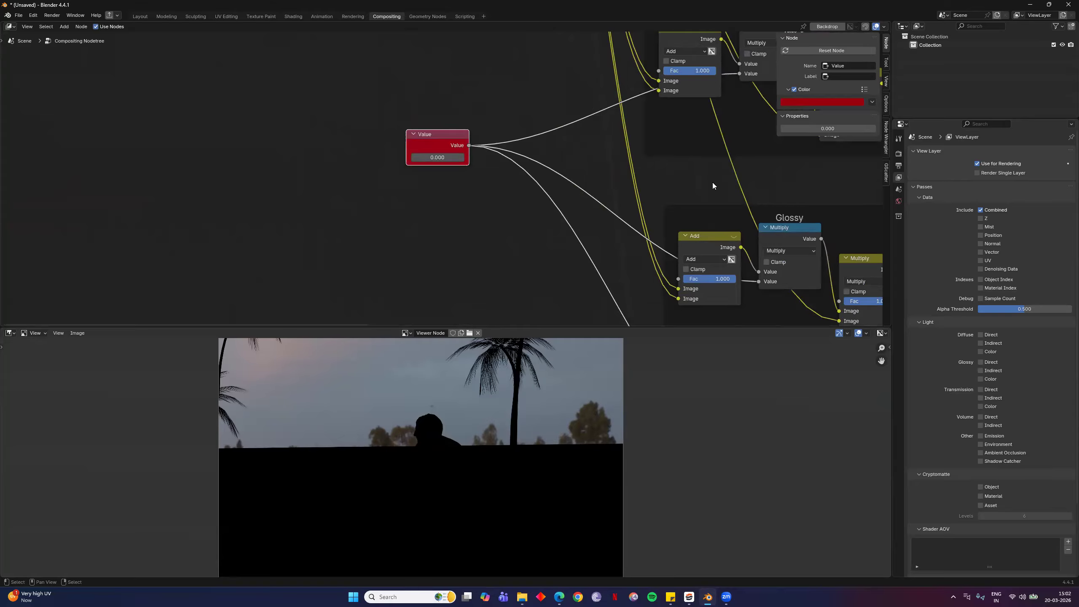
scroll(504, 176, "up", 6)
middle_click_drag(525, 172, 492, 224)
scroll(491, 260, "up", 4)
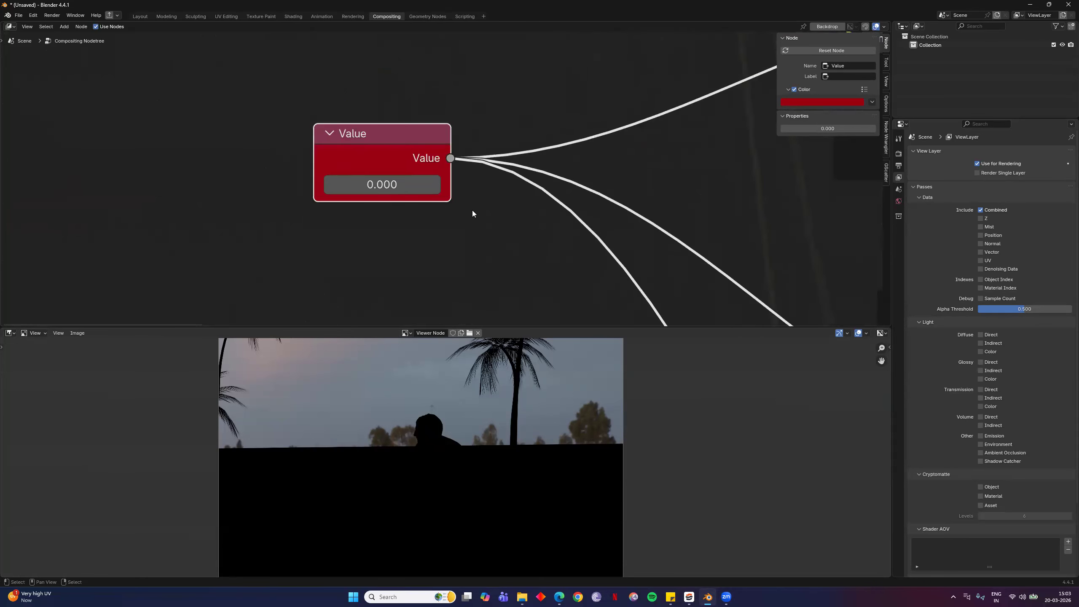
scroll(497, 238, "down", 10)
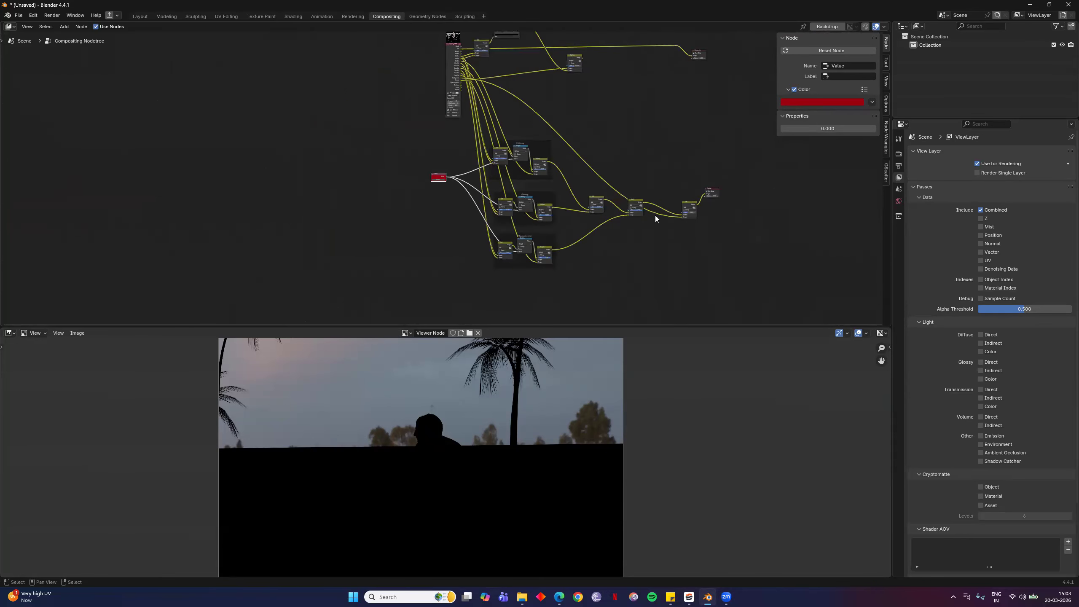
scroll(487, 180, "up", 10)
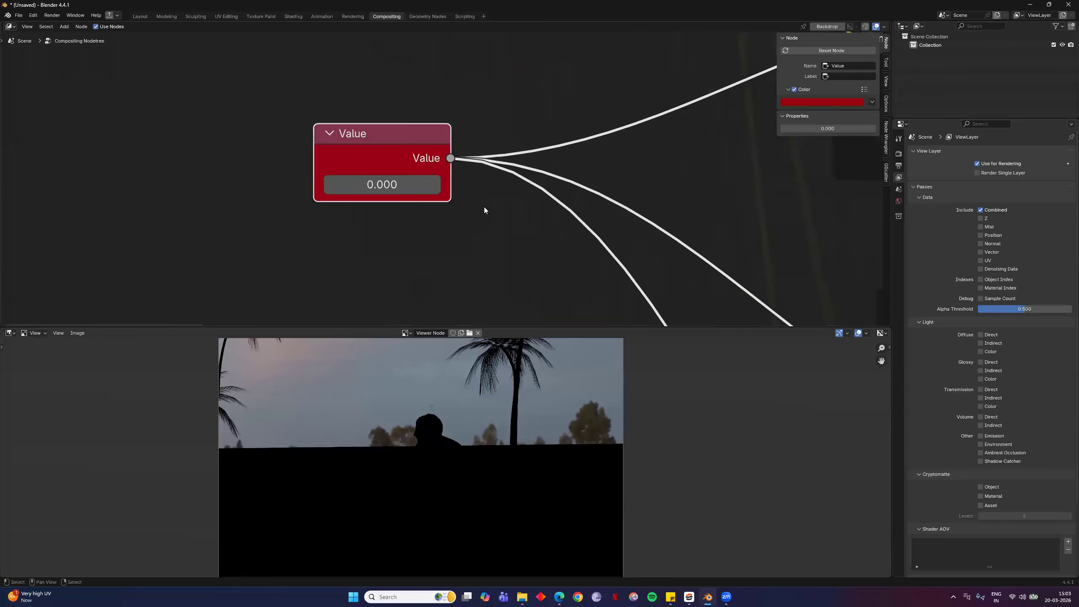
Label the red Value node "Overall Lighting"
left_click(840, 77)
type("Overall")
key("Return")
left_click(863, 77)
type("Lighting")
key("Return")
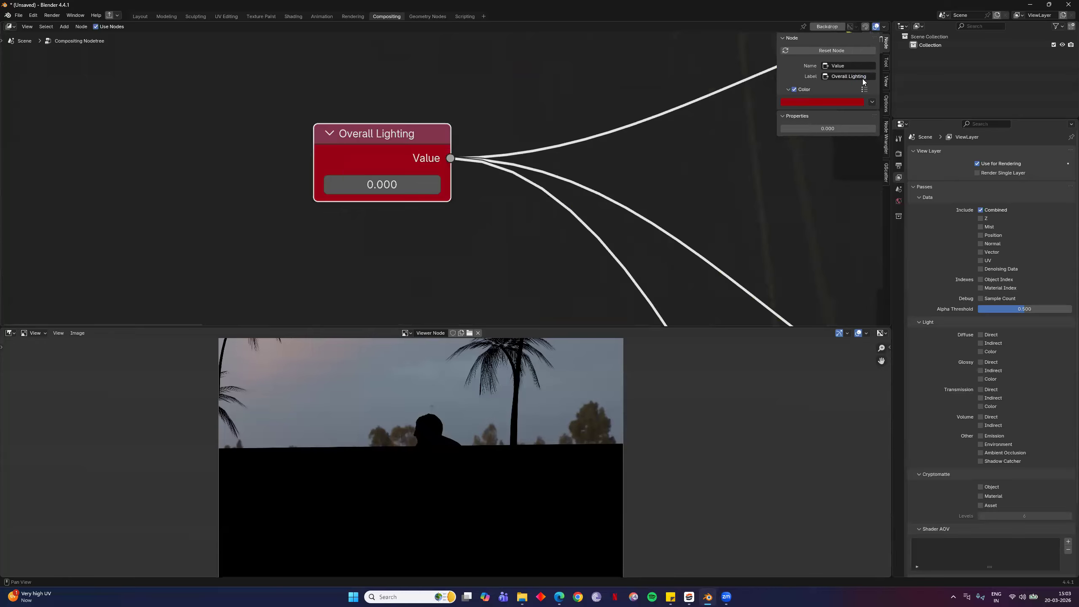
Set the Overall Lighting node's value to 0.5
left_click(433, 184)
left_click(433, 184)
left_click(433, 185)
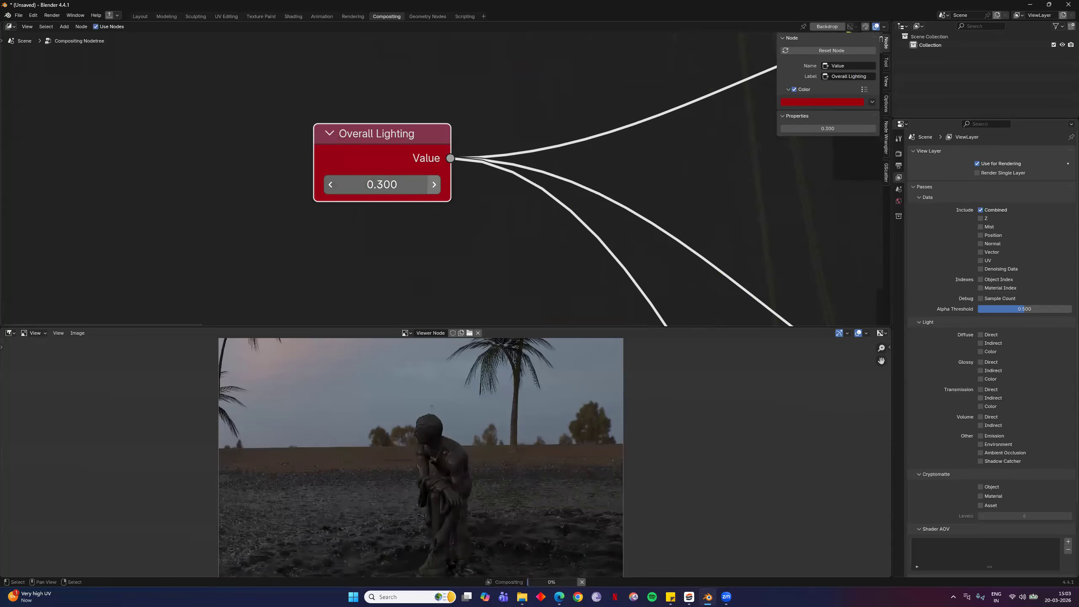
left_click(433, 184)
left_click(433, 184)
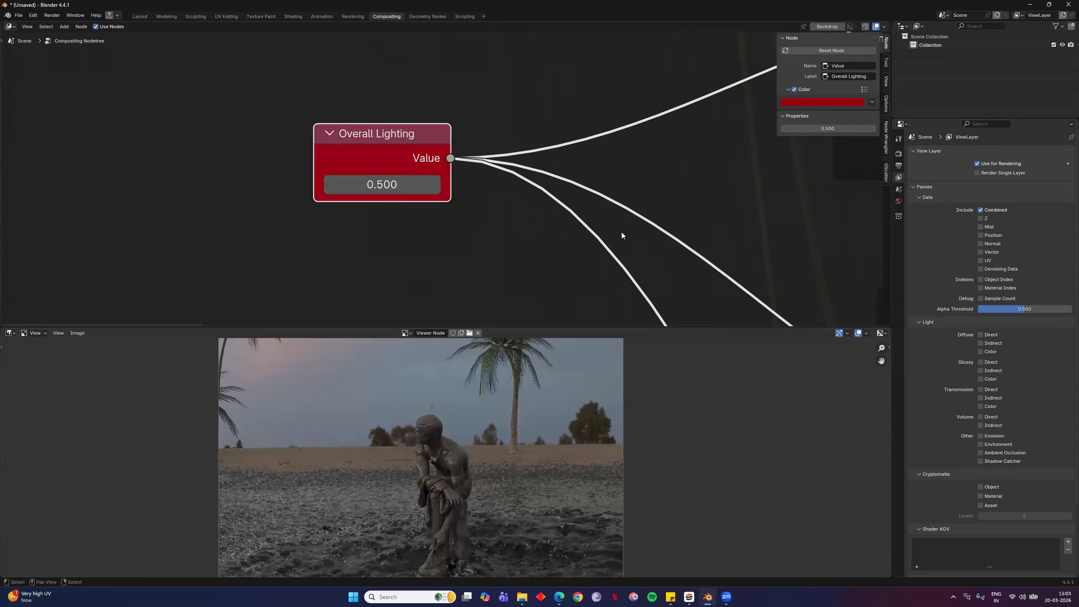
Inspect the statue and ground up close in the Viewer image, and examine the separate Multiply node beside the render passes
middle_click_drag(668, 163, 450, 204)
scroll(475, 190, "down", 15)
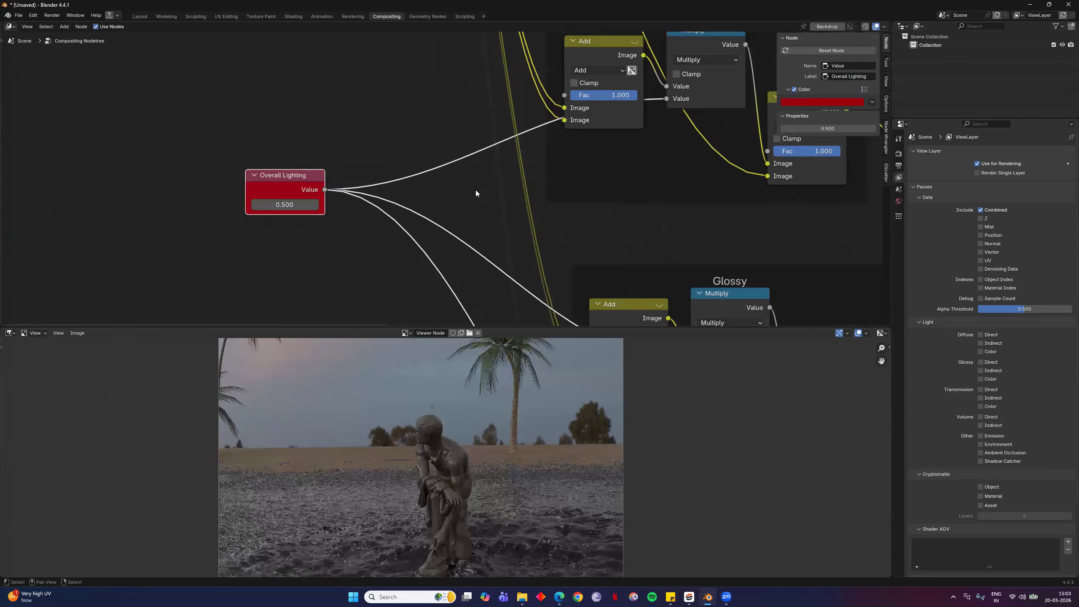
scroll(560, 404, "up", 6)
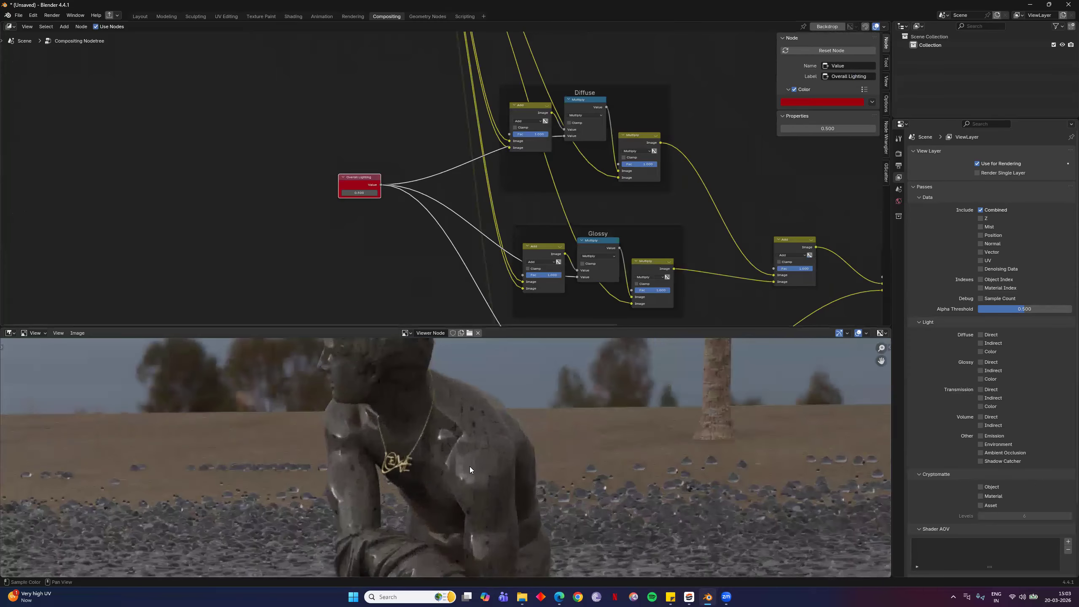
middle_click_drag(602, 466, 690, 445)
left_click_drag(690, 445, 677, 460)
scroll(681, 451, "down", 4)
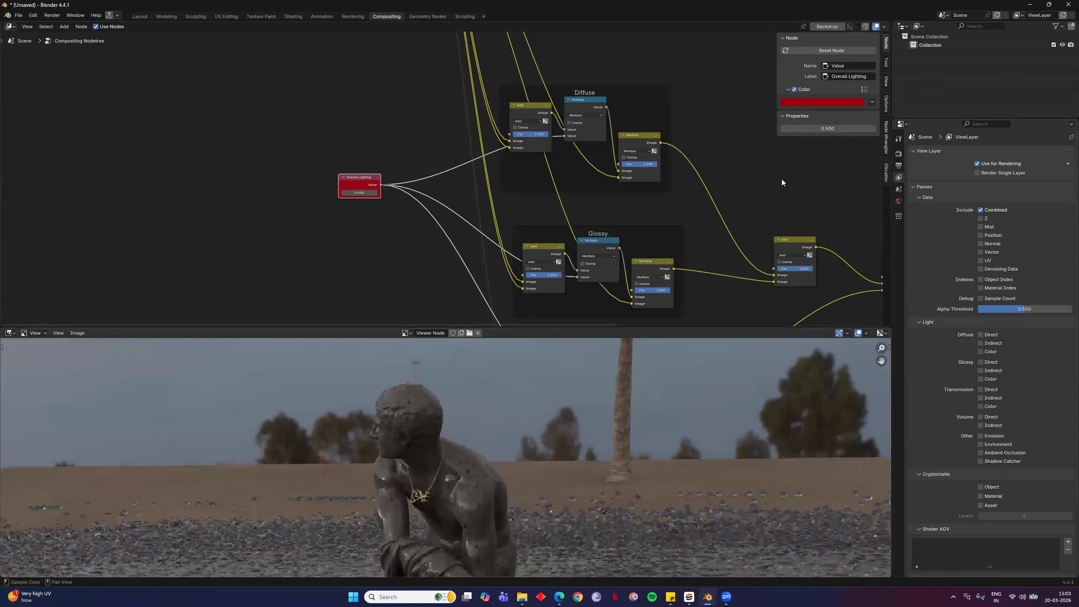
middle_click_drag(601, 366, 604, 316)
scroll(640, 207, "down", 8)
middle_click_drag(637, 51, 547, 160)
scroll(548, 160, "up", 4)
scroll(547, 160, "up", 4)
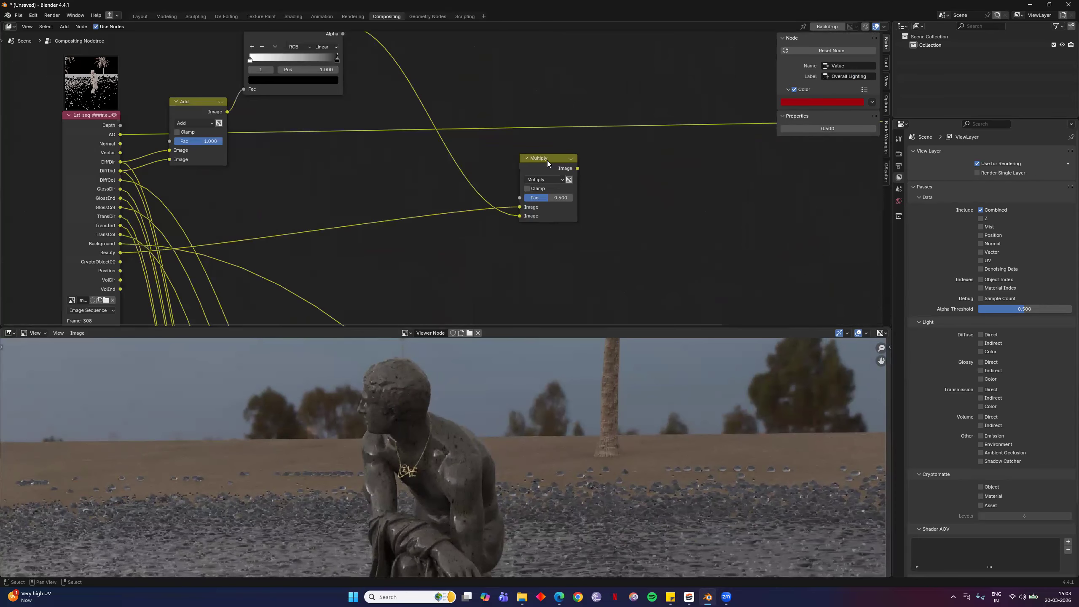
Show the result of the separate Multiply node beside the render passes in the Viewer
left_click(547, 160, "ctrl+shift")
scroll(502, 263, "down", 16)
middle_click_drag(501, 263, 537, 140)
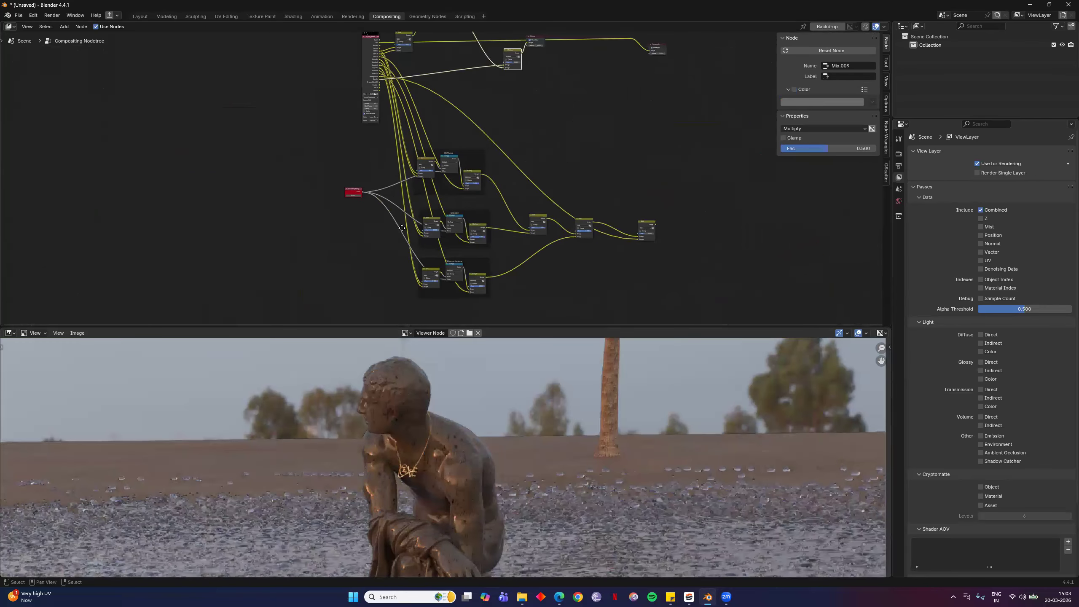
Mute the Math Multiply nodes in the Glossy and TRansmissive groups
scroll(429, 224, "up", 7)
middle_click_drag(429, 223, 429, 226)
scroll(481, 250, "up", 4)
middle_click_drag(529, 198, 553, 108)
left_click(489, 178)
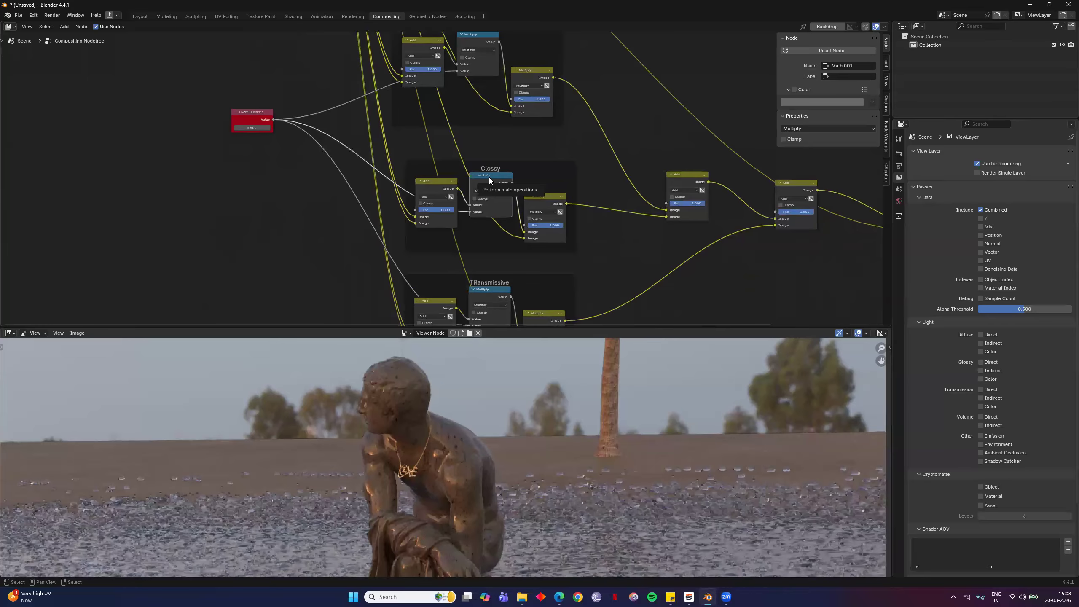
key("m")
left_click(489, 289)
key("m")
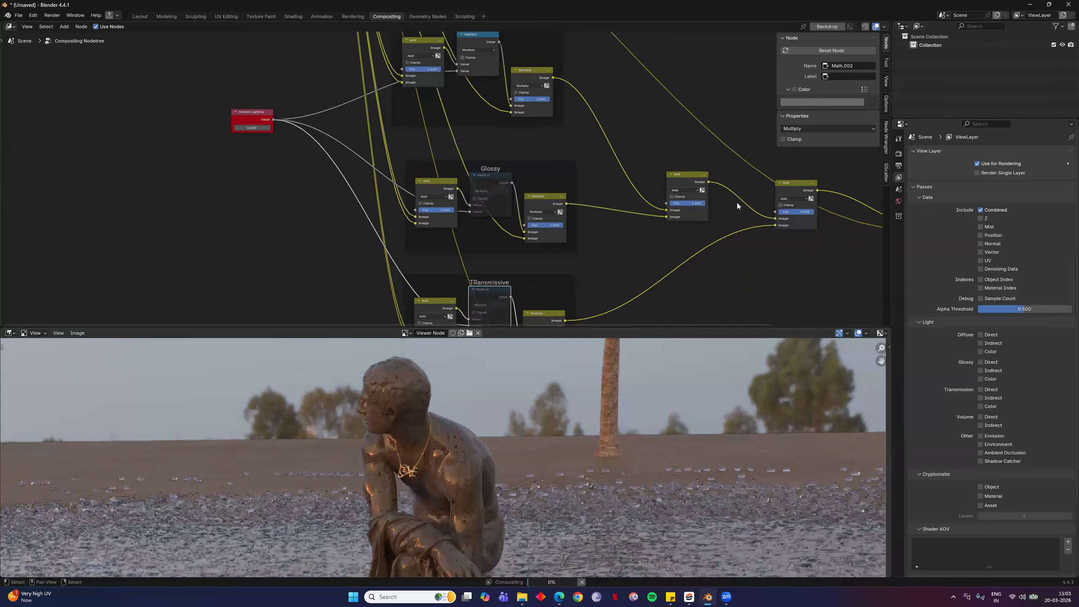
Undo the muting of the Glossy and TRansmissive Math Multiply nodes
scroll(737, 202, "down", 3)
key("ctrl+z")
key("ctrl+z")
key("ctrl+z")
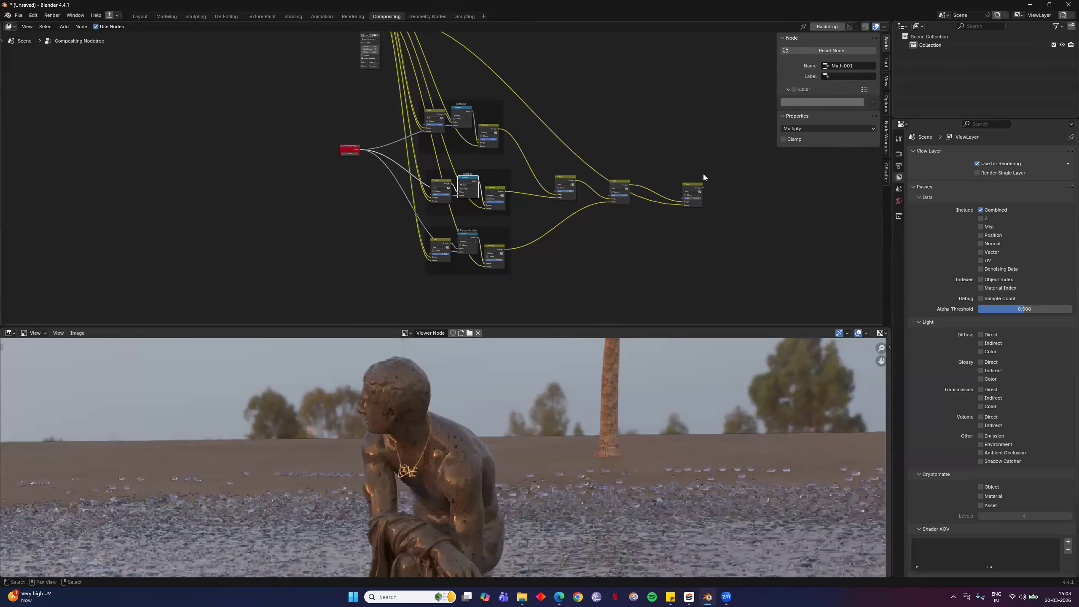
Show the result of the final Add node at the end of the lighting chain in the Viewer
scroll(637, 177, "up", 3)
middle_click_drag(879, 200, 770, 221)
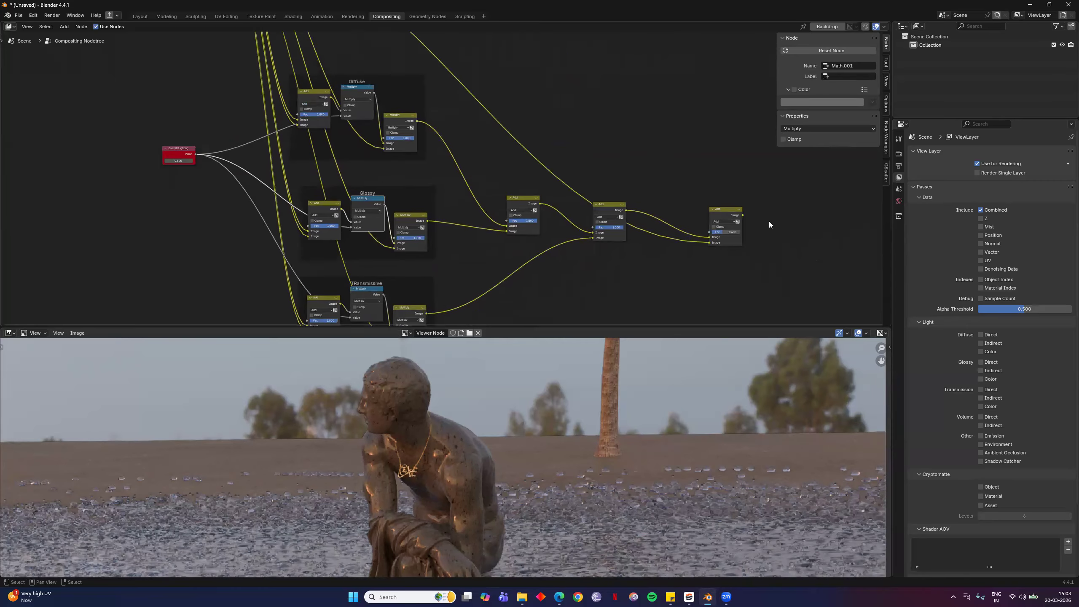
scroll(765, 225, "up", 3)
left_click(792, 226, "ctrl+shift")
Mute the TRansmissive and Glossy groups' Math Multiply nodes so the Overall Lighting value affects only the Diffuse group
left_click(347, 318)
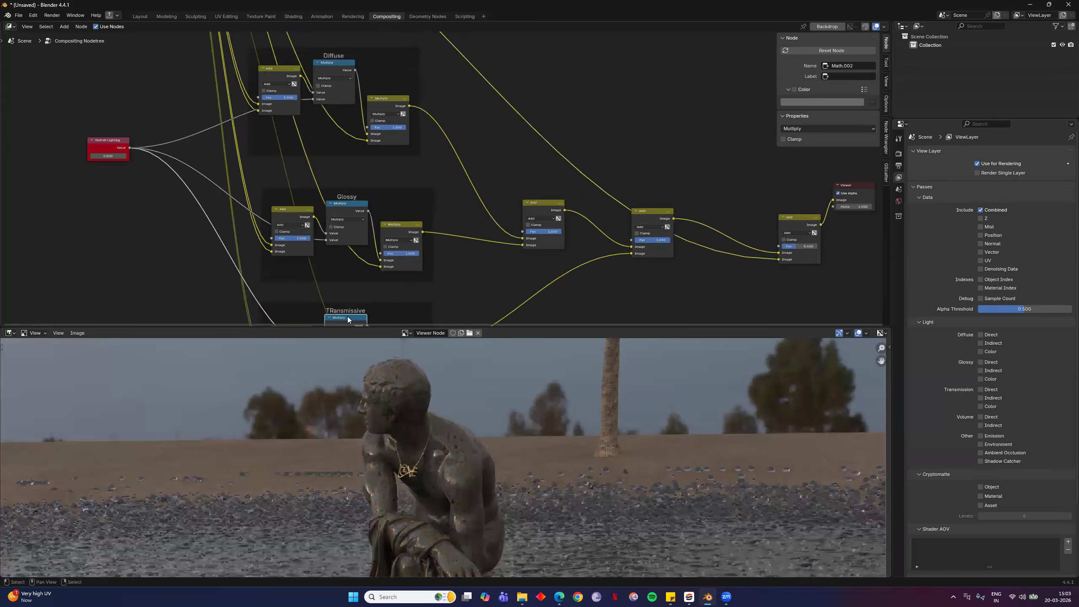
left_click(346, 204)
key("m")
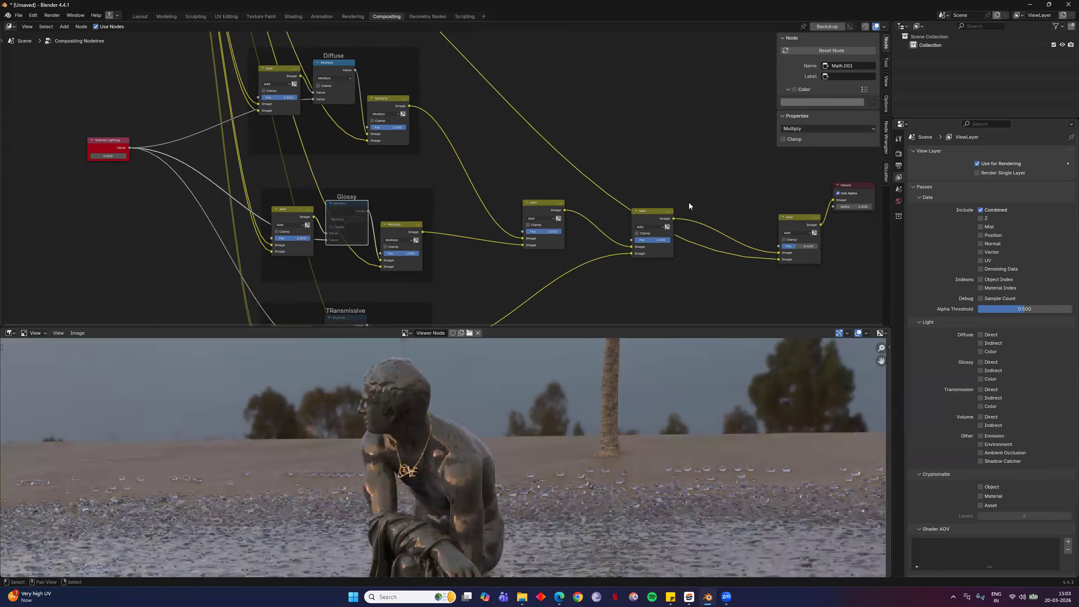
Compare the separate Multiply node's result with the final Add node's result in the Viewer
scroll(523, 258, "down", 9)
middle_click_drag(535, 49, 530, 199)
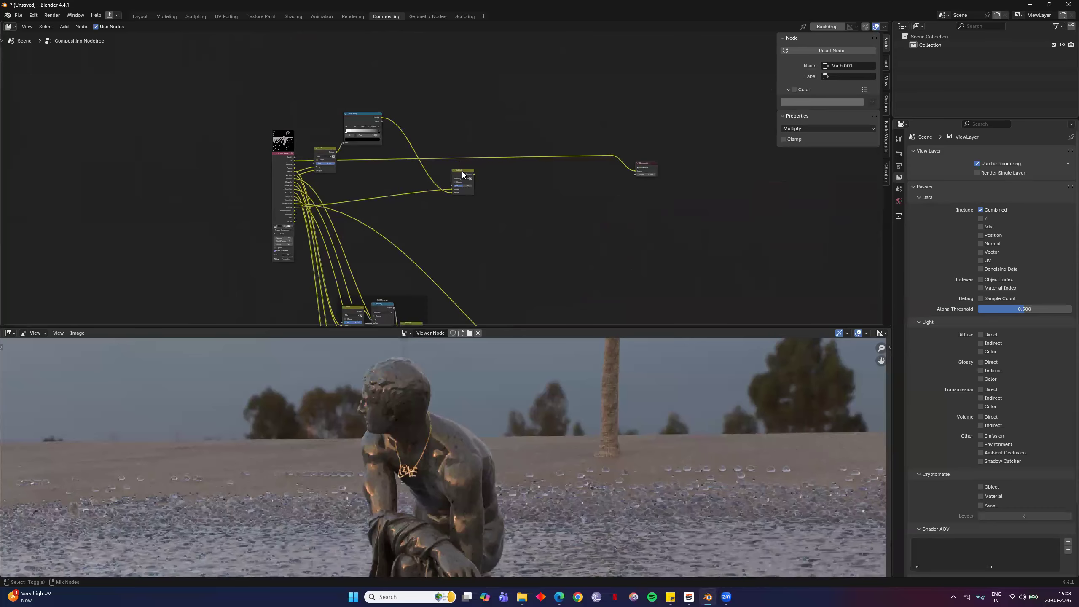
left_click(462, 171, "ctrl+shift")
middle_click_drag(586, 237, 551, 28)
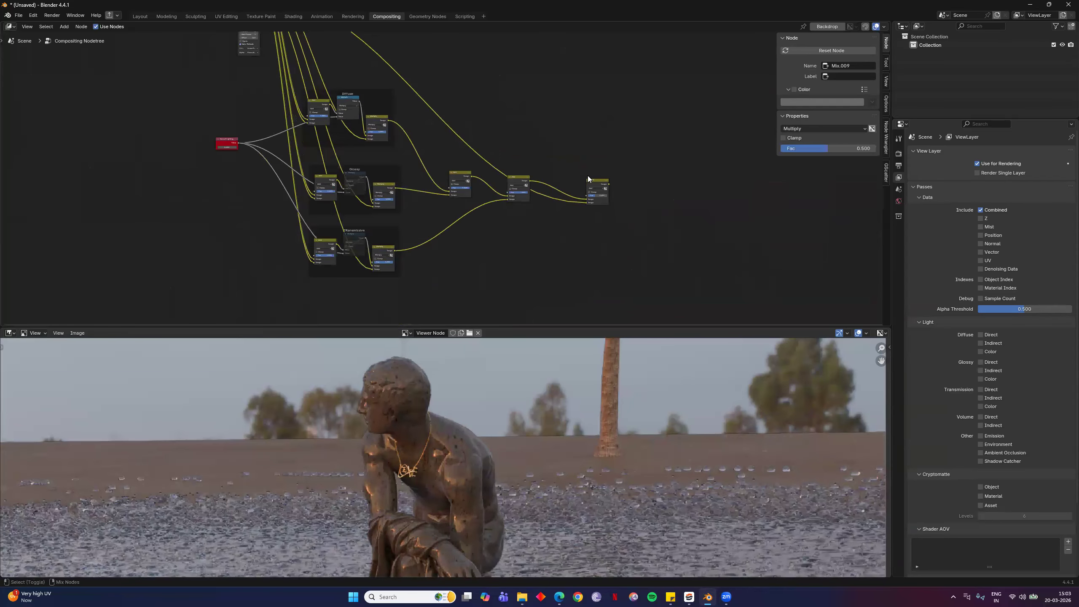
left_click(594, 182, "ctrl+shift")
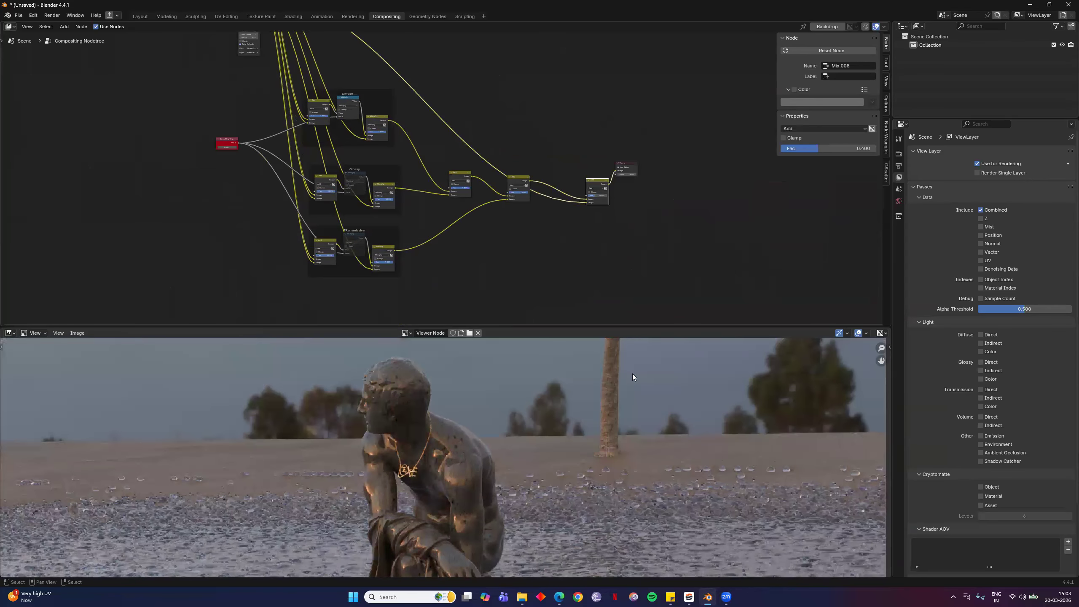
Look over the whole Viewer image of the final Add node, and show the separate Multiply node's result again
scroll(535, 456, "down", 6)
scroll(333, 389, "up", 3)
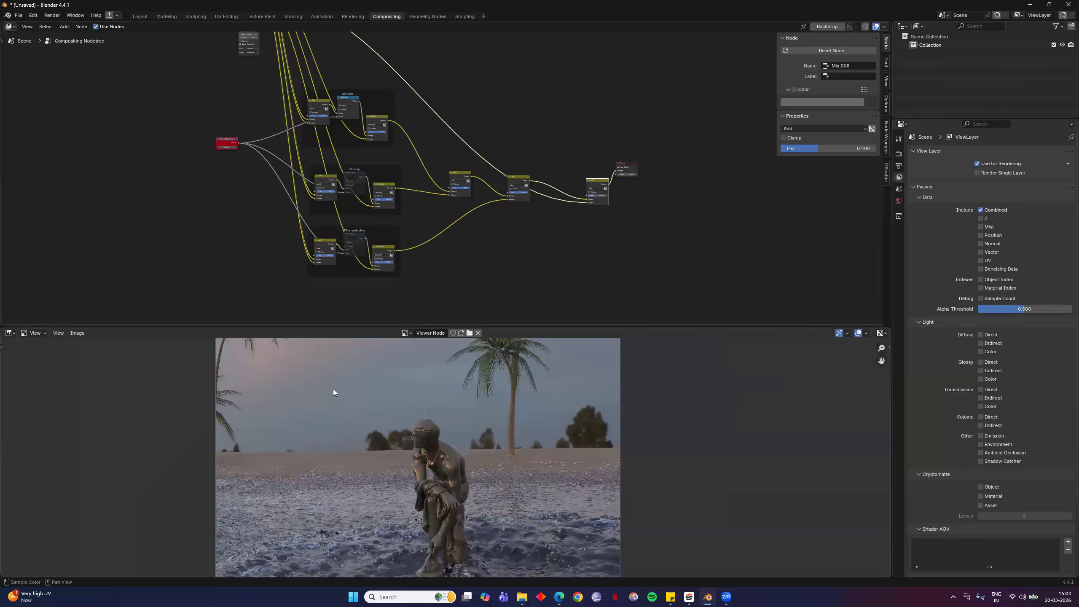
middle_click_drag(400, 233, 481, 308)
middle_click_drag(435, 48, 439, 172)
scroll(517, 186, "up", 3)
left_click(467, 195, "ctrl+shift")
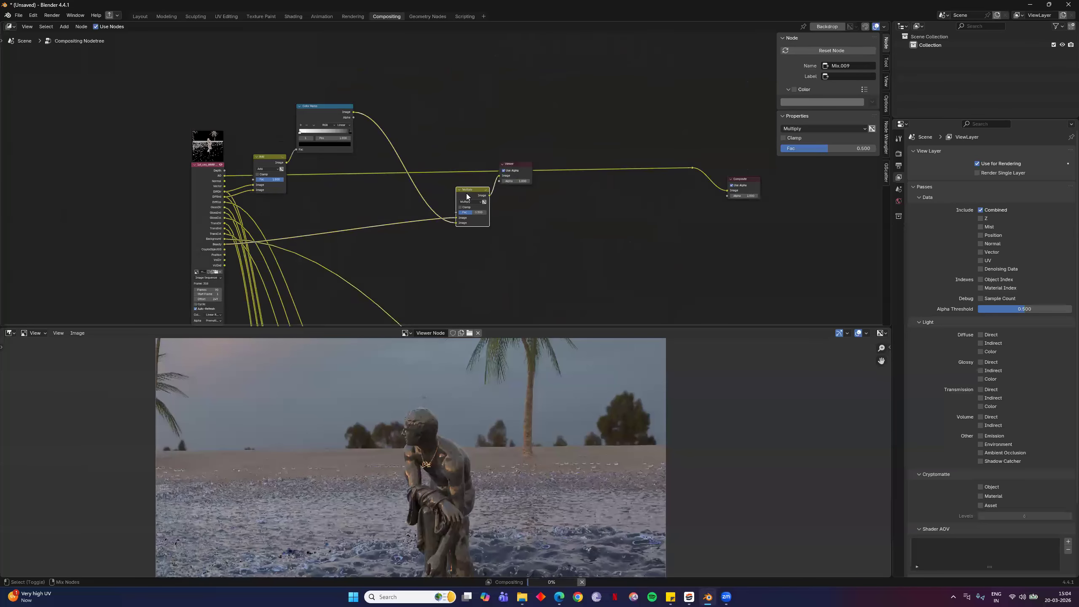
Set the Fac of the separate Multiply node fed by the Color Ramp to 0.783
scroll(434, 439, "up", 4)
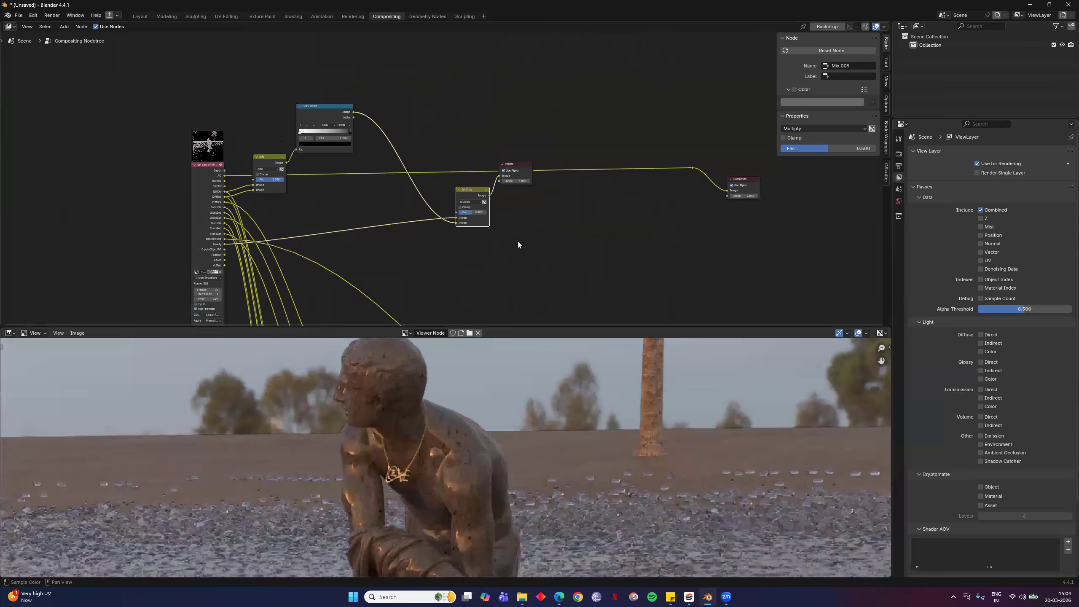
scroll(500, 237, "up", 3)
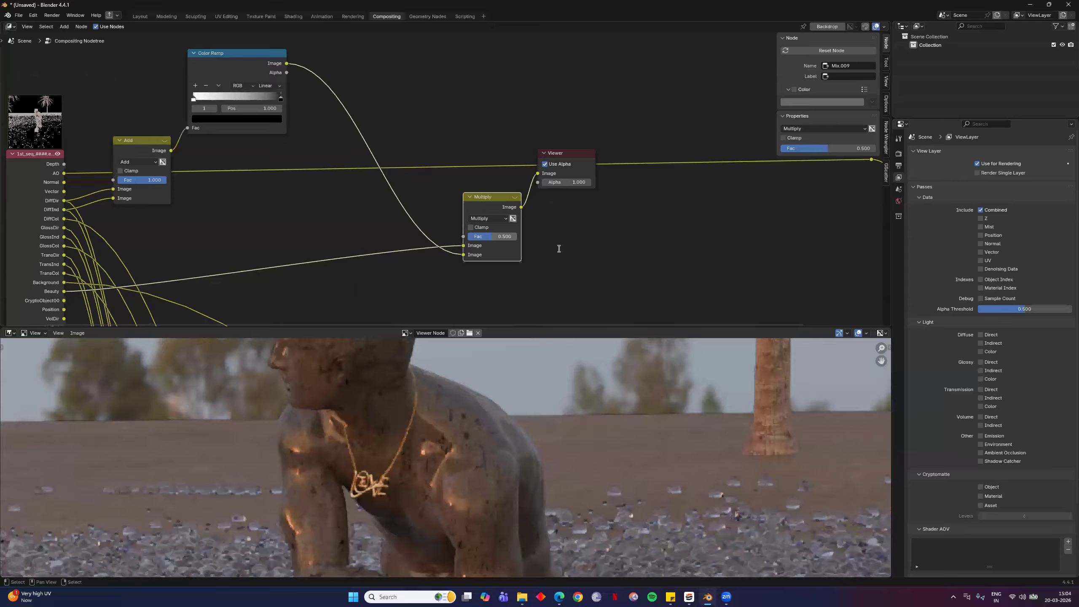
left_click_drag(502, 238, 506, 236)
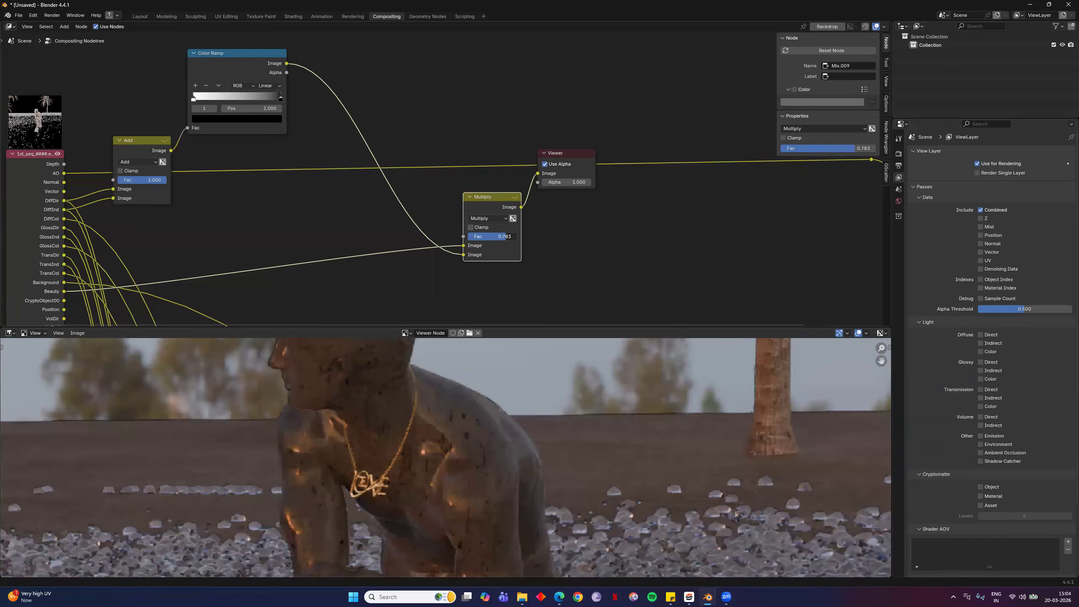
Check the darkened ground and water in the Multiply result, and switch the Viewer to the final Add node for comparison
scroll(425, 393, "down", 5)
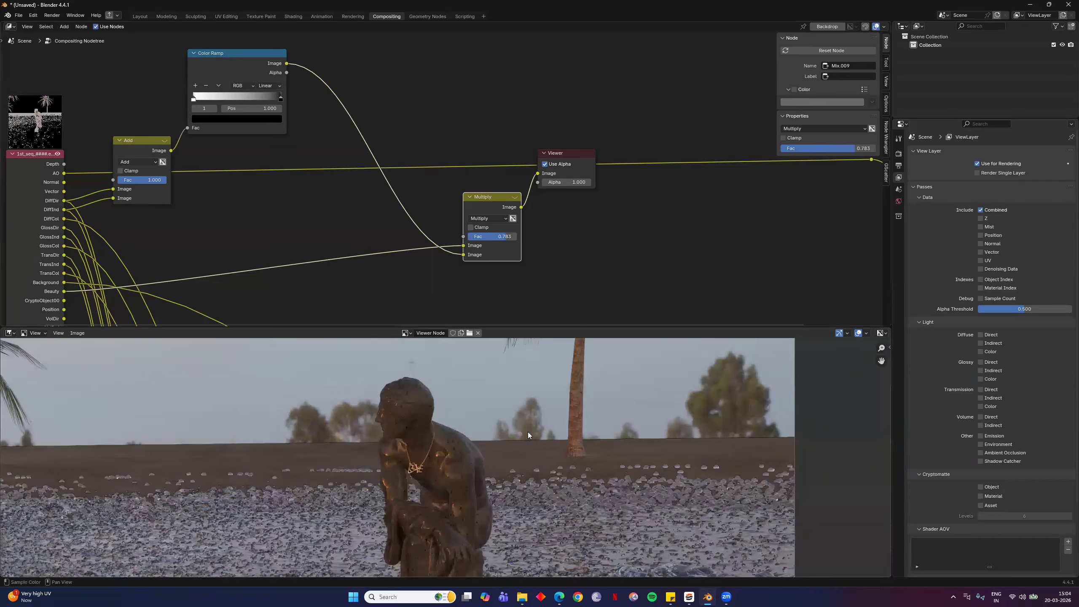
middle_click_drag(635, 399, 597, 311)
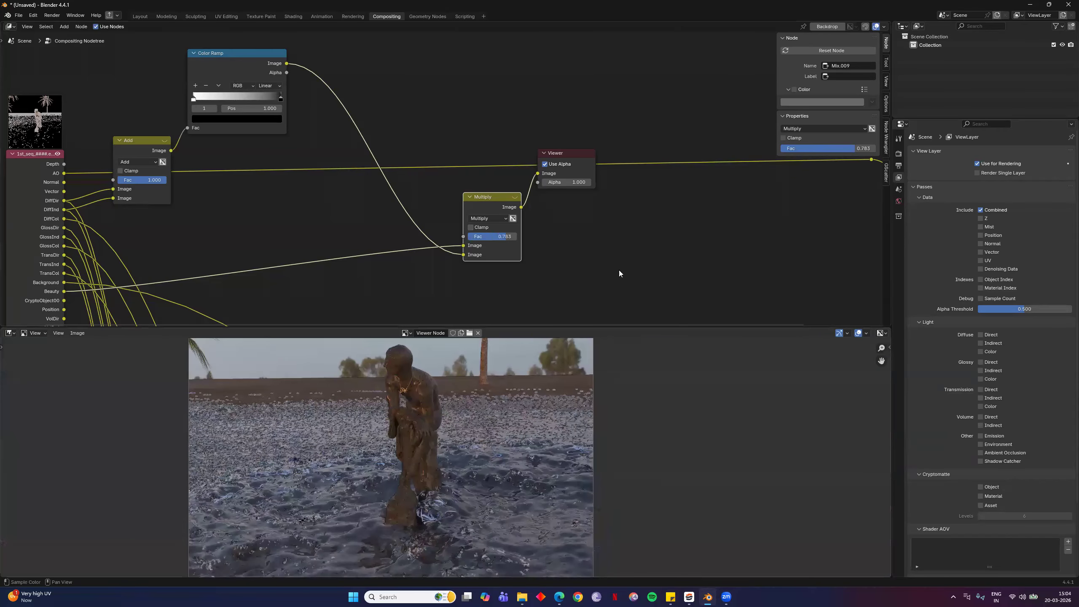
scroll(528, 318, "down", 7)
middle_click_drag(713, 270, 657, 254)
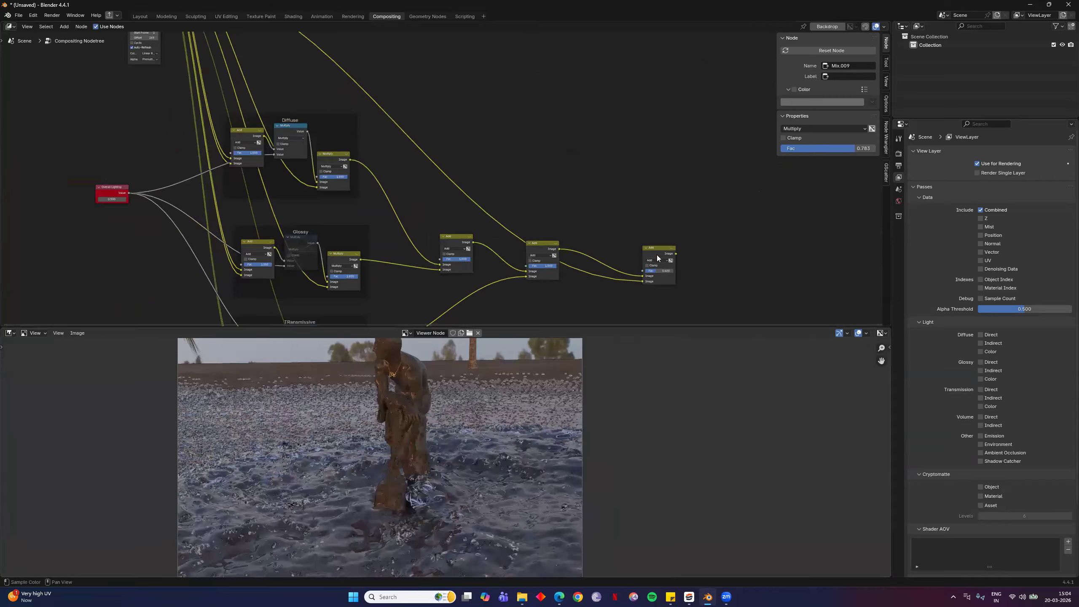
left_click(657, 255, "ctrl+shift")
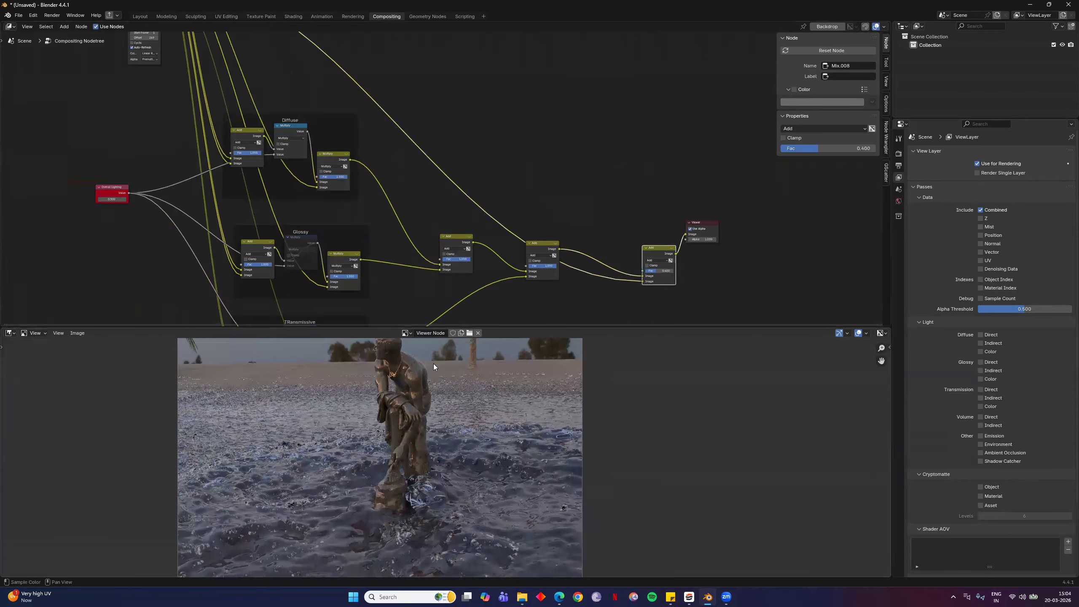
Examine how the separate Add, Color Ramp and Multiply branch compares with the Diffuse, Glossy and TRansmissive groups
middle_click_drag(454, 130, 499, 287)
scroll(499, 287, "down", 6)
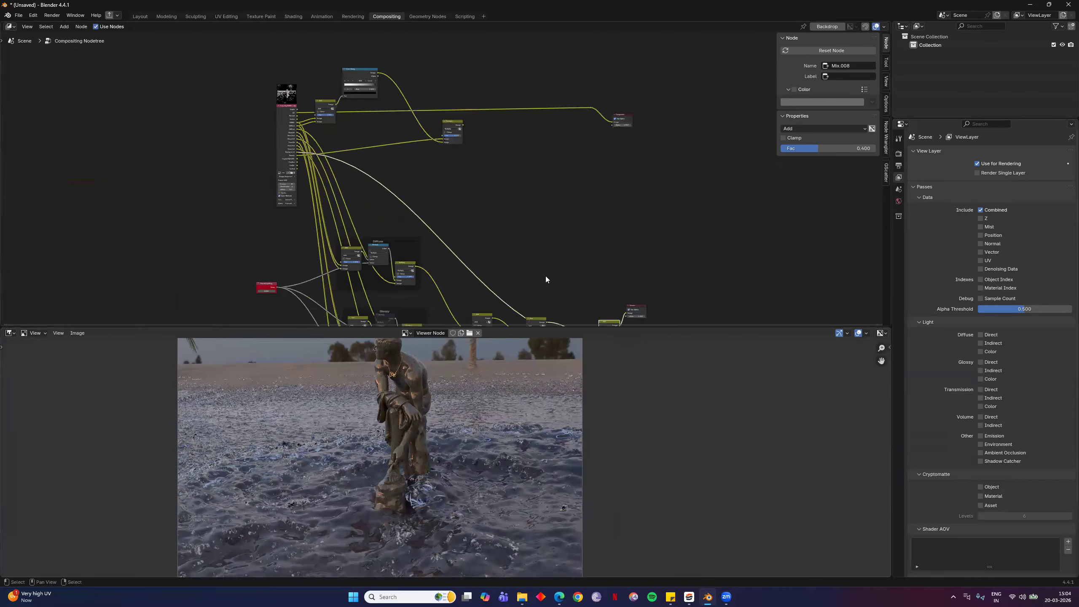
middle_click_drag(533, 238, 536, 191)
middle_click_drag(440, 187, 448, 277)
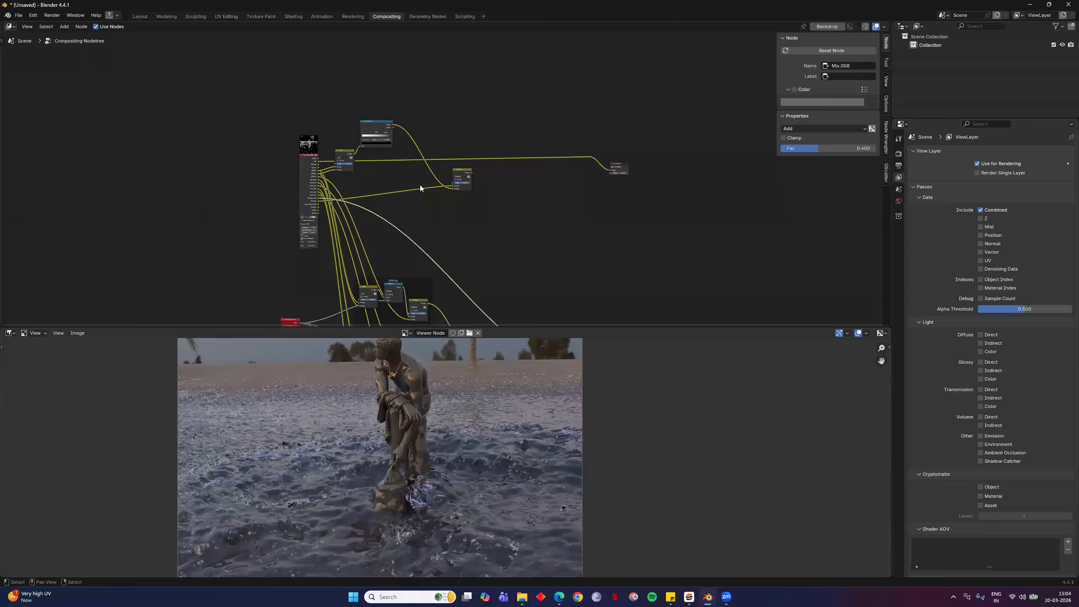
scroll(420, 186, "up", 6)
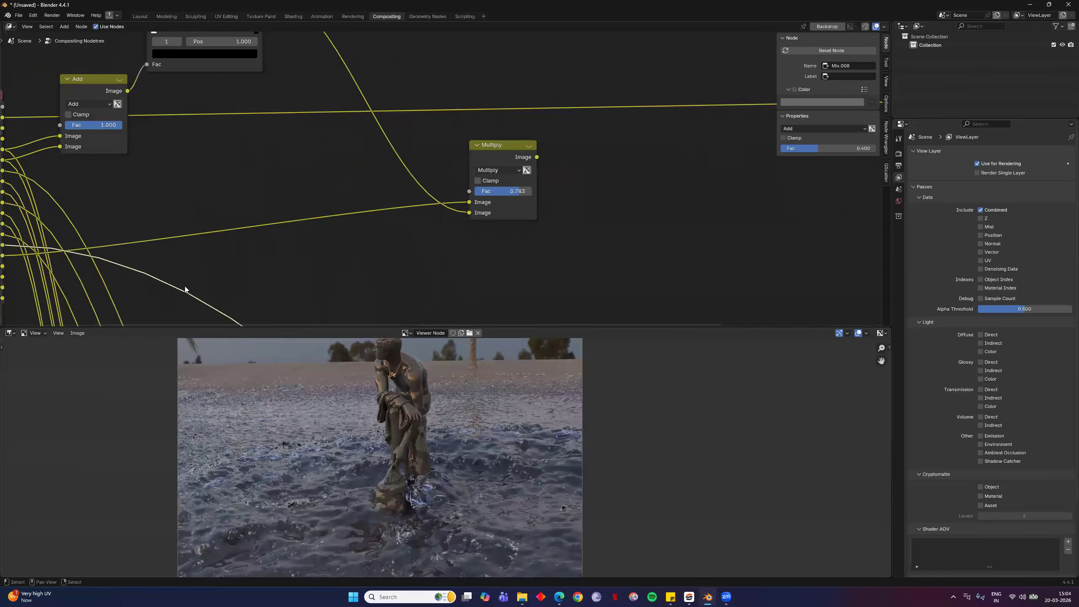
middle_click_drag(185, 286, 270, 286)
scroll(260, 229, "up", 1)
scroll(595, 272, "down", 3)
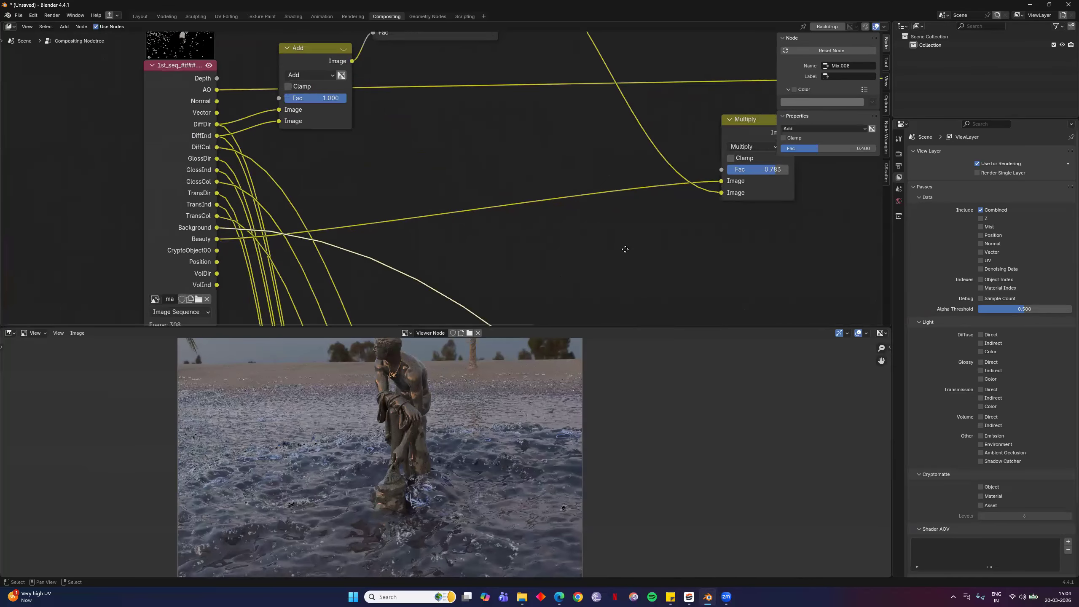
scroll(552, 218, "down", 2)
scroll(379, 292, "down", 3)
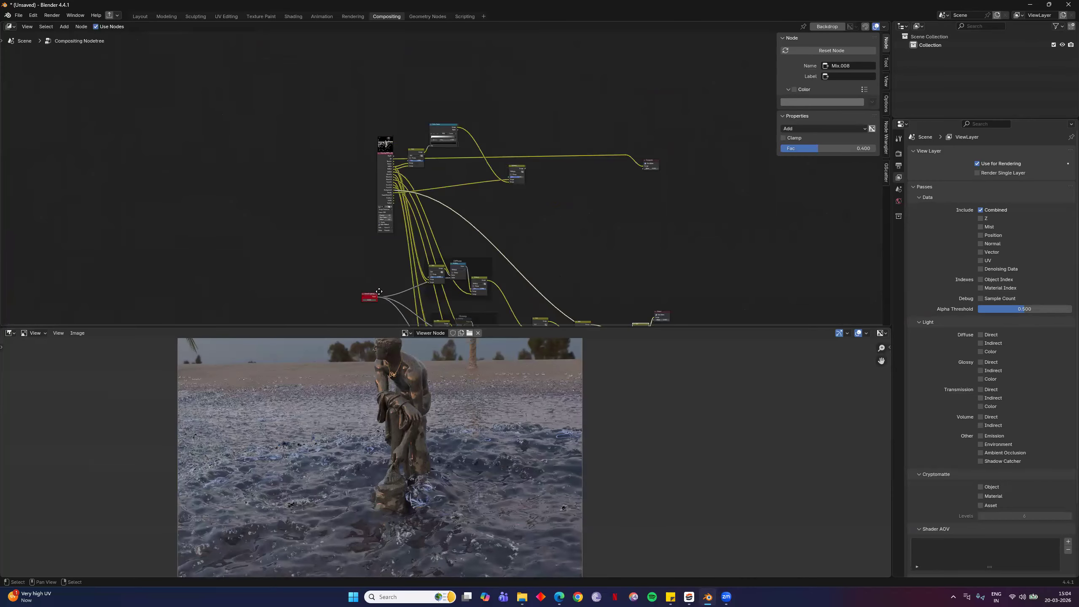
middle_click_drag(387, 323, 296, 189)
scroll(359, 153, "up", 2)
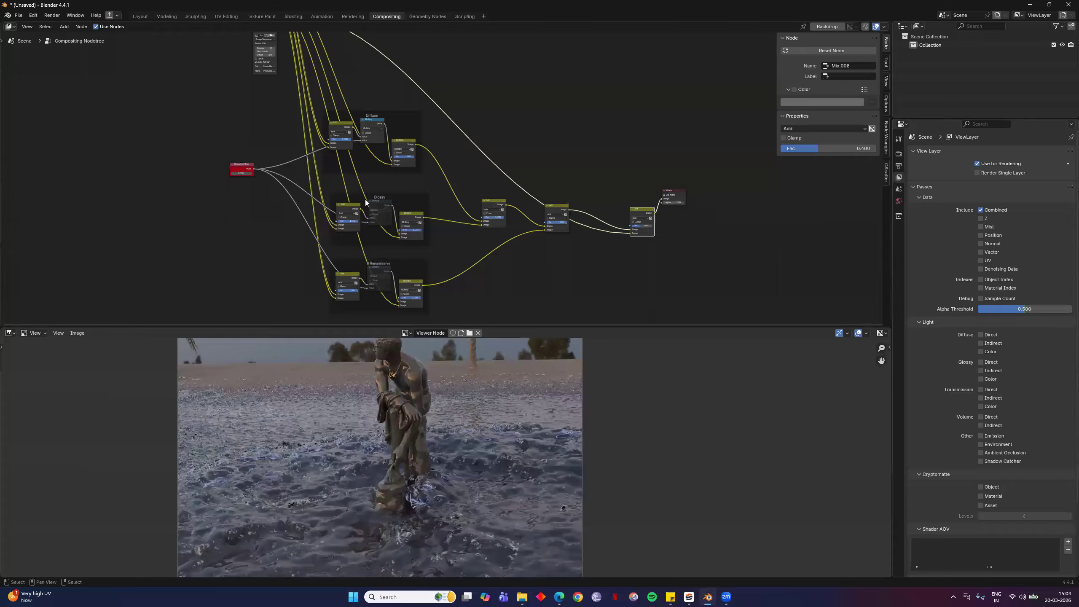
scroll(340, 186, "up", 2)
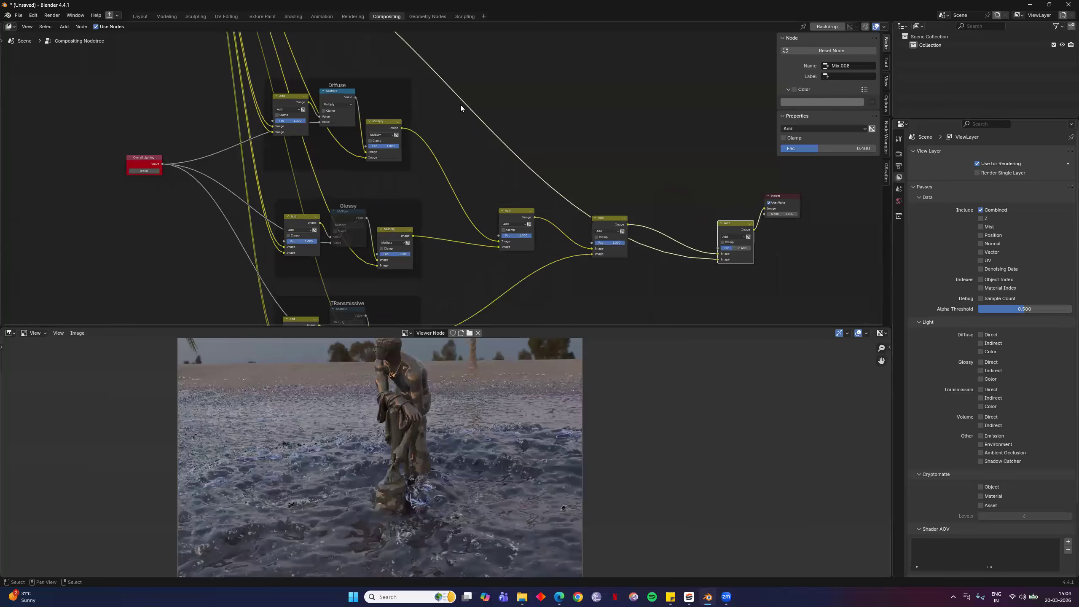
scroll(468, 85, "down", 2)
middle_click_drag(472, 69, 450, 227)
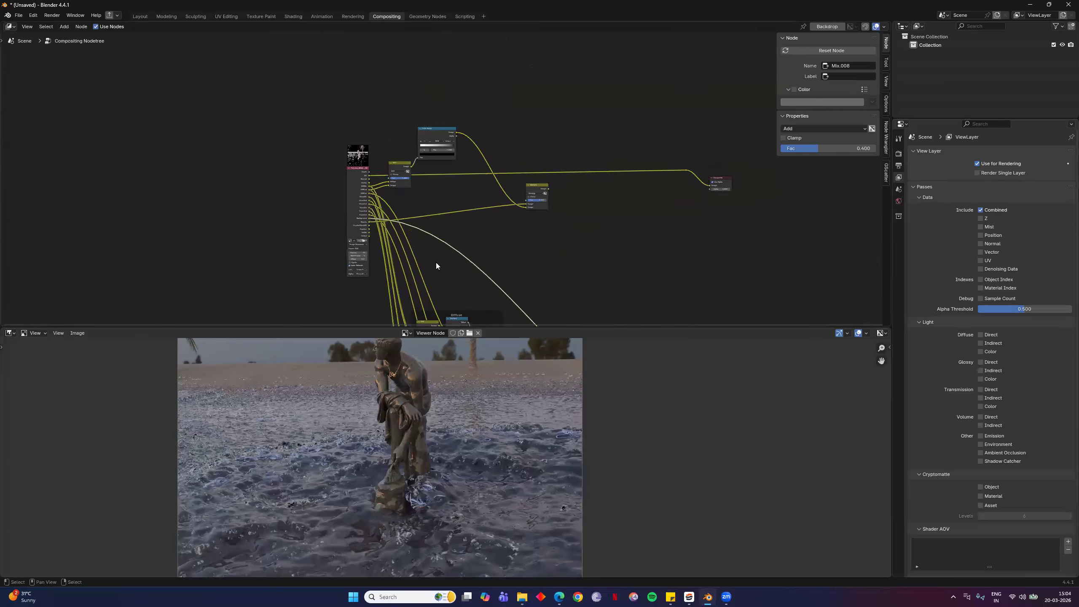
scroll(365, 273, "up", 4)
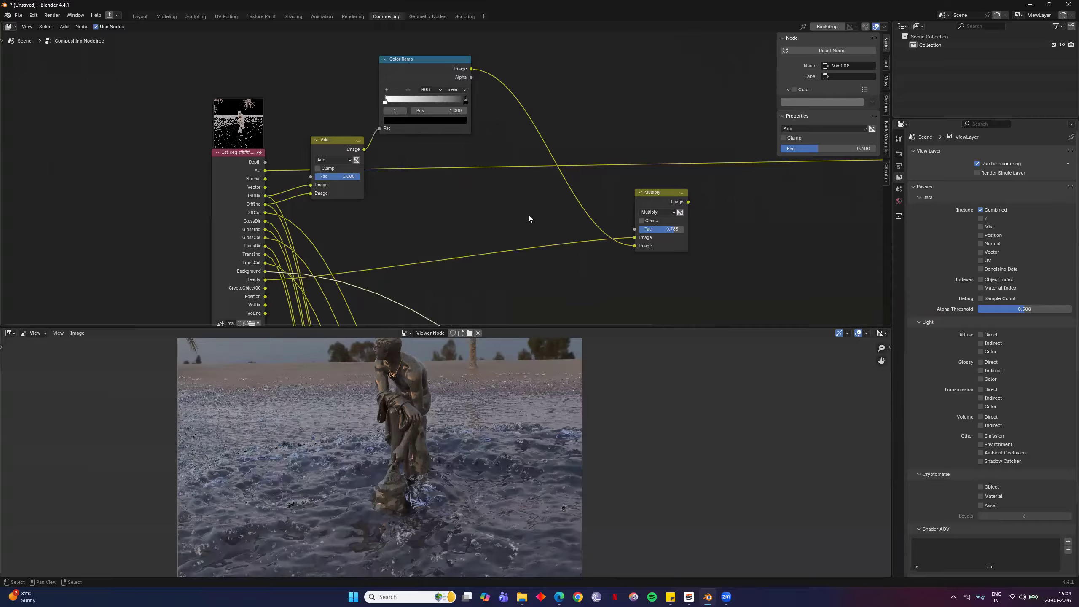
scroll(529, 215, "down", 7)
scroll(504, 211, "up", 5)
scroll(648, 221, "up", 1)
scroll(636, 218, "down", 2)
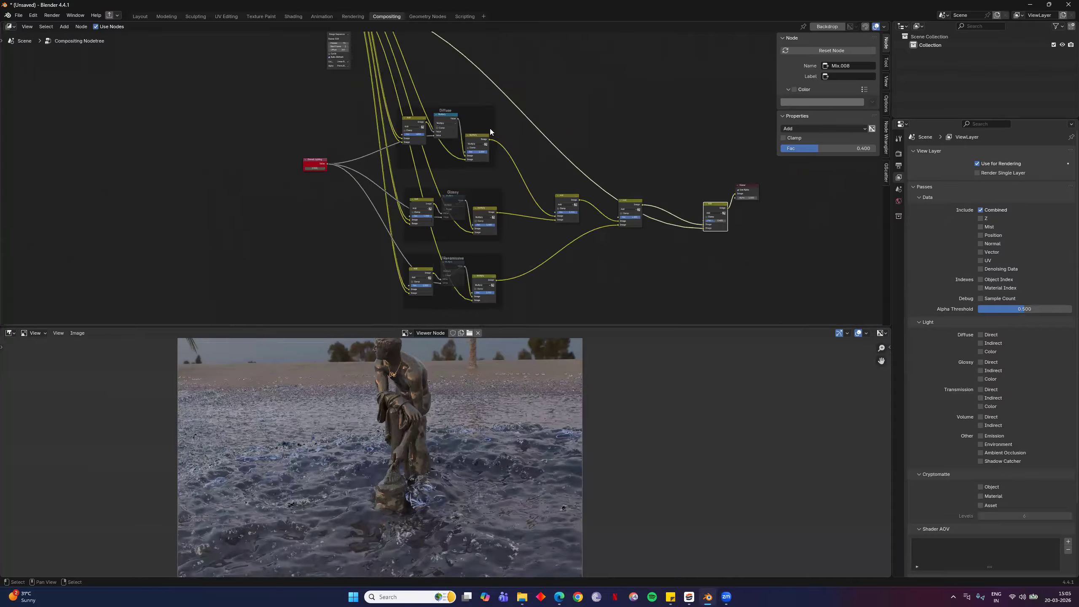
Delete the separate Add, Color Ramp and Multiply nodes beside the render passes
scroll(490, 128, "down", 3)
middle_click_drag(489, 123, 472, 195)
left_click_drag(569, 76, 418, 162)
key("x")
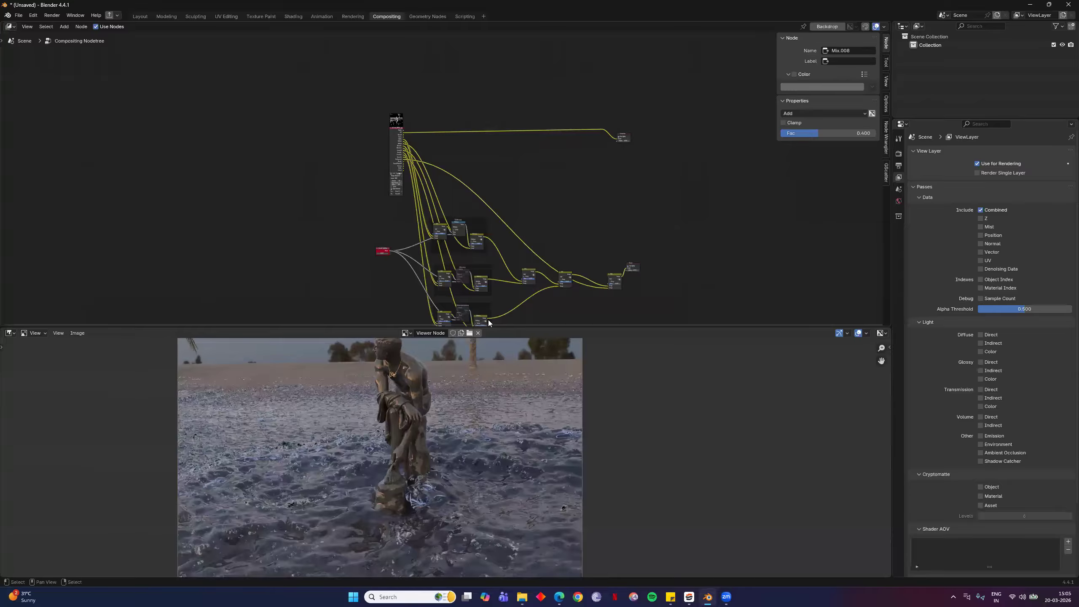
Move the Overall Lighting node, the three pass groups, their Add nodes and the Viewer up beside the render passes node
left_click_drag(609, 207, 440, 336)
scroll(689, 238, "down", 4, "shift")
left_click_drag(658, 187, 603, 242)
left_click_drag(336, 231, 402, 163, "shift")
left_click_drag(483, 188, 669, 221)
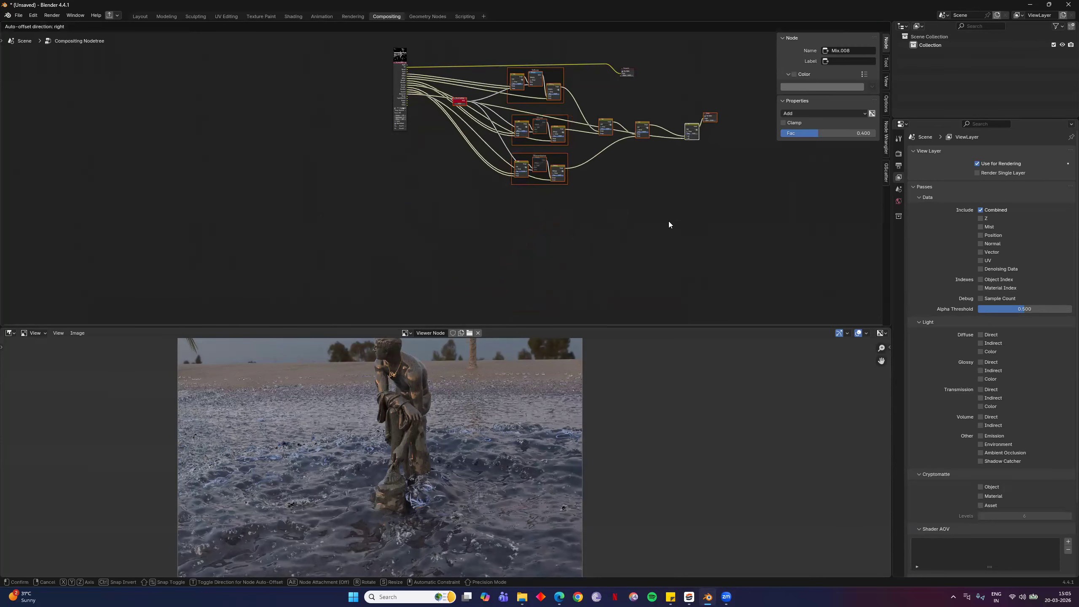
left_click_drag(740, 207, 740, 208)
Unmute the Math Multiply nodes in the Glossy and TRansmissive groups
scroll(527, 209, "up", 4)
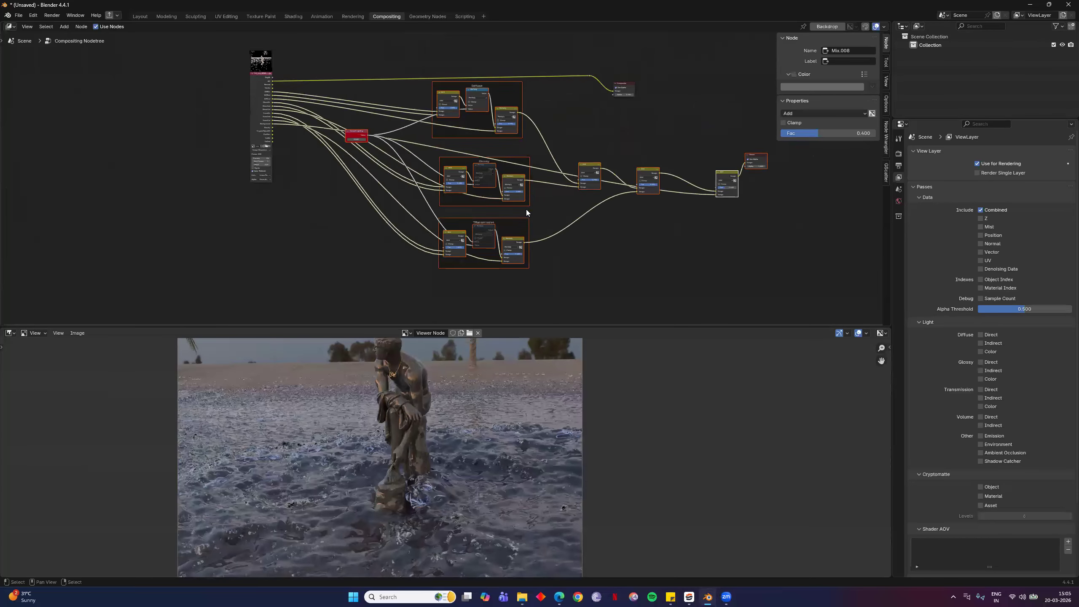
scroll(438, 194, "up", 4)
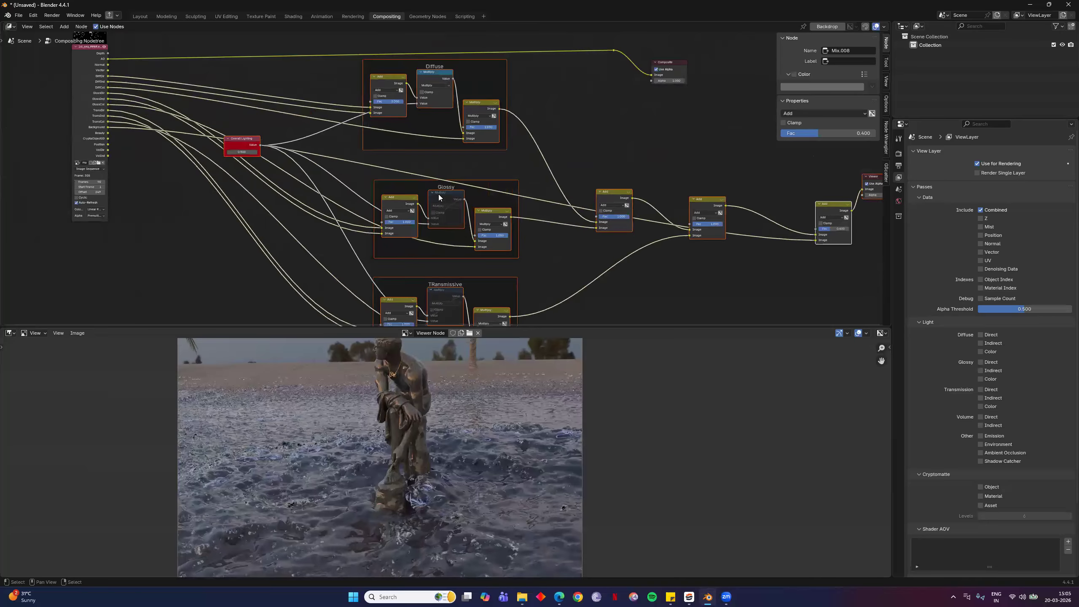
left_click(439, 194)
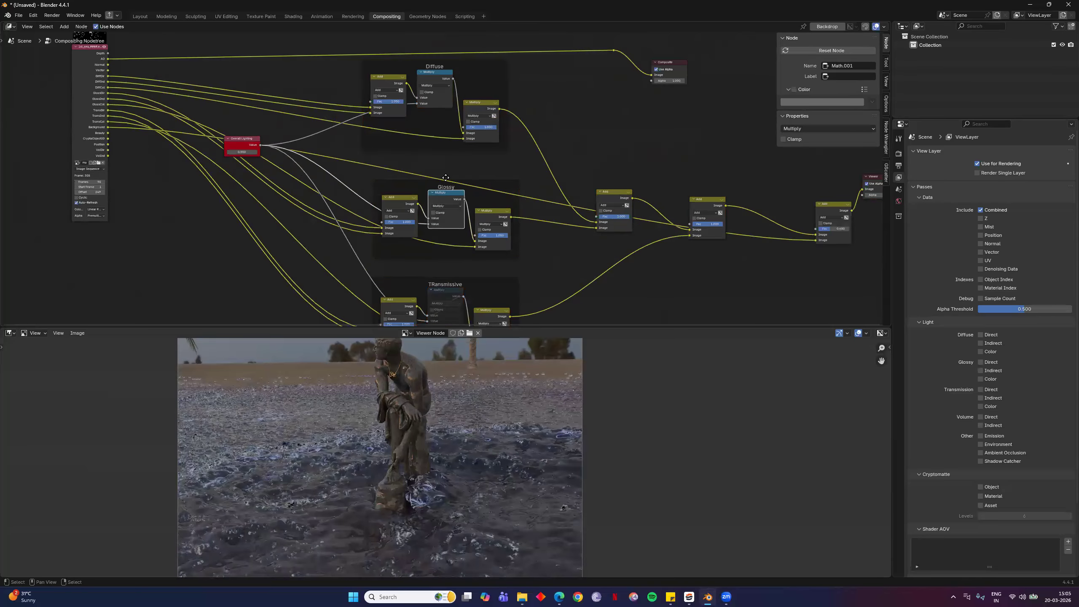
left_click(448, 289)
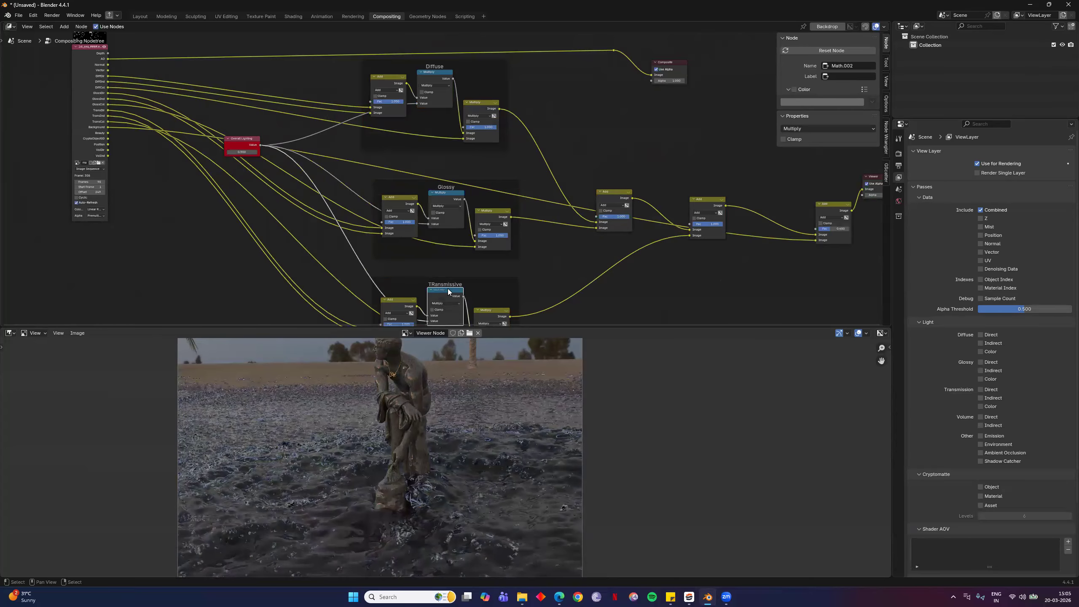
Examine how the render passes and the Overall Lighting value feed the Diffuse, Glossy and TRansmissive groups
scroll(525, 285, "right", 3, "ctrl")
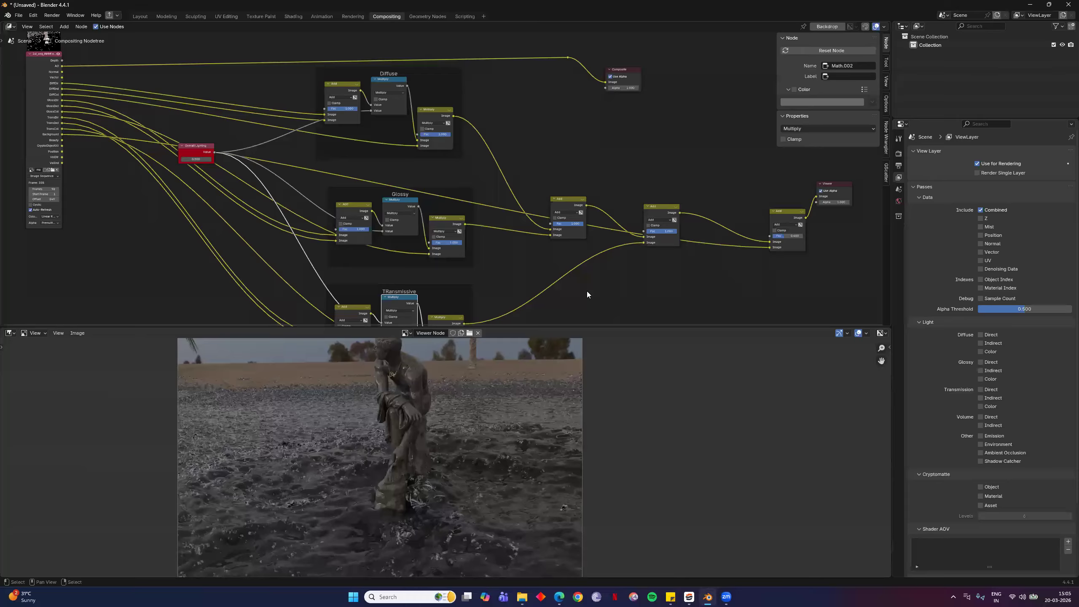
scroll(587, 292, "right", 5, "ctrl")
scroll(234, 166, "down", 3)
left_click_drag(236, 166, 398, 259)
middle_click_drag(397, 262, 411, 240, "ctrl")
scroll(288, 176, "left", 10, "ctrl")
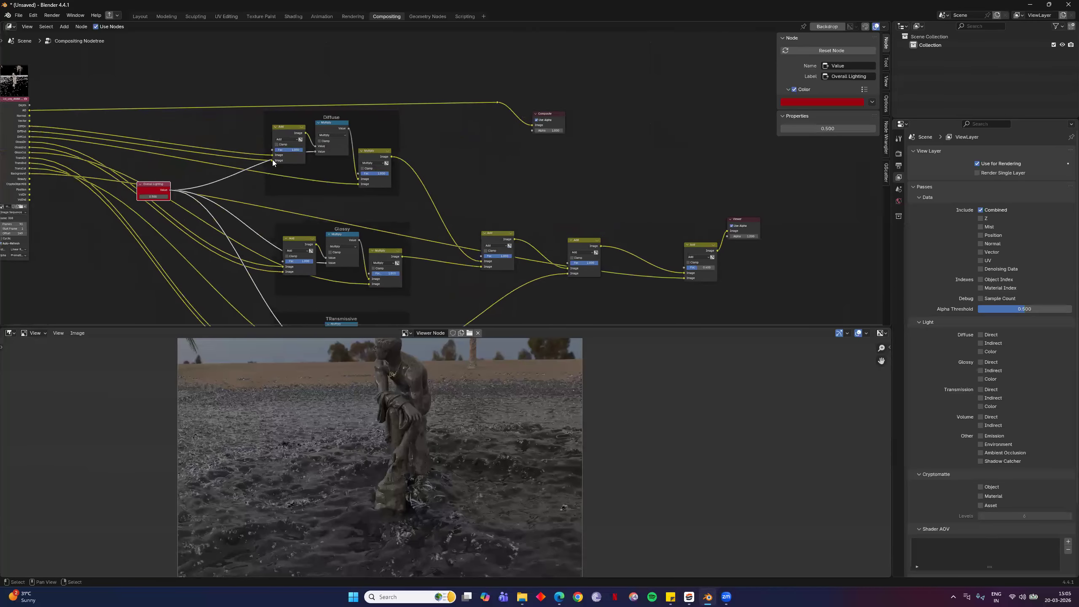
scroll(315, 161, "up", 5)
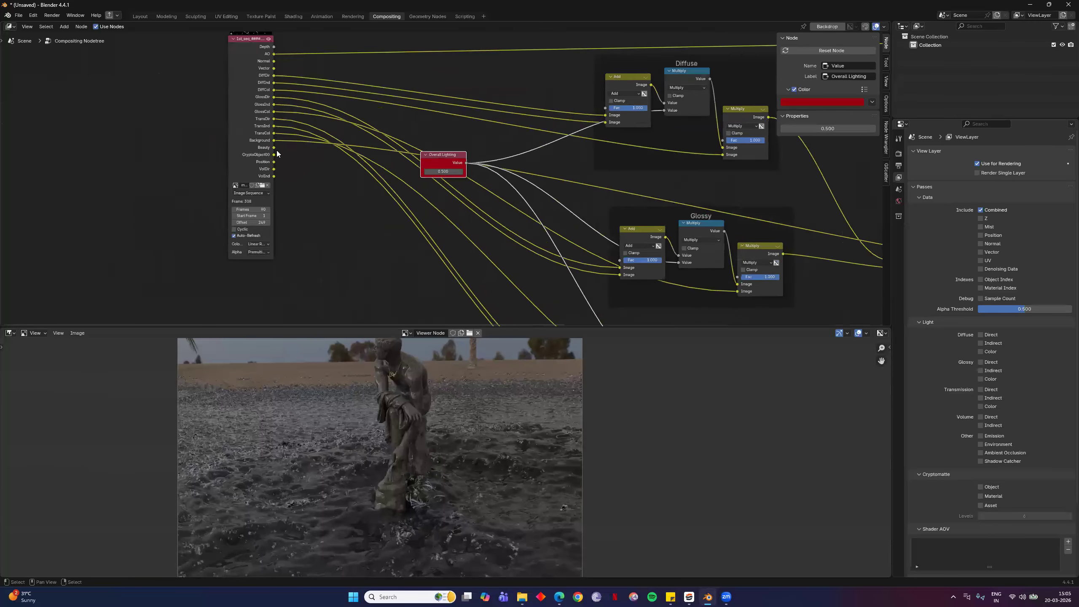
middle_click_drag(91, 158, 44, 140)
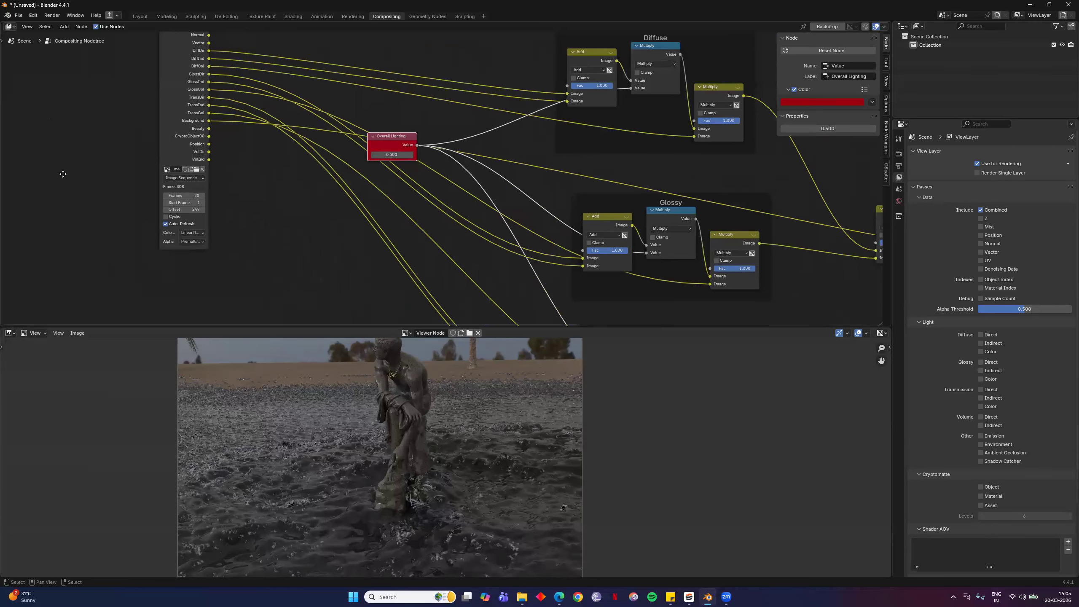
Try to drive the Fac of the second Add node after the pass groups with the Overall Lighting value
middle_click_drag(850, 219, 777, 233)
middle_click_drag(648, 206, 640, 214)
left_click_drag(827, 206, 823, 215)
middle_click_drag(217, 130, 260, 127)
left_click_drag(259, 129, 842, 246)
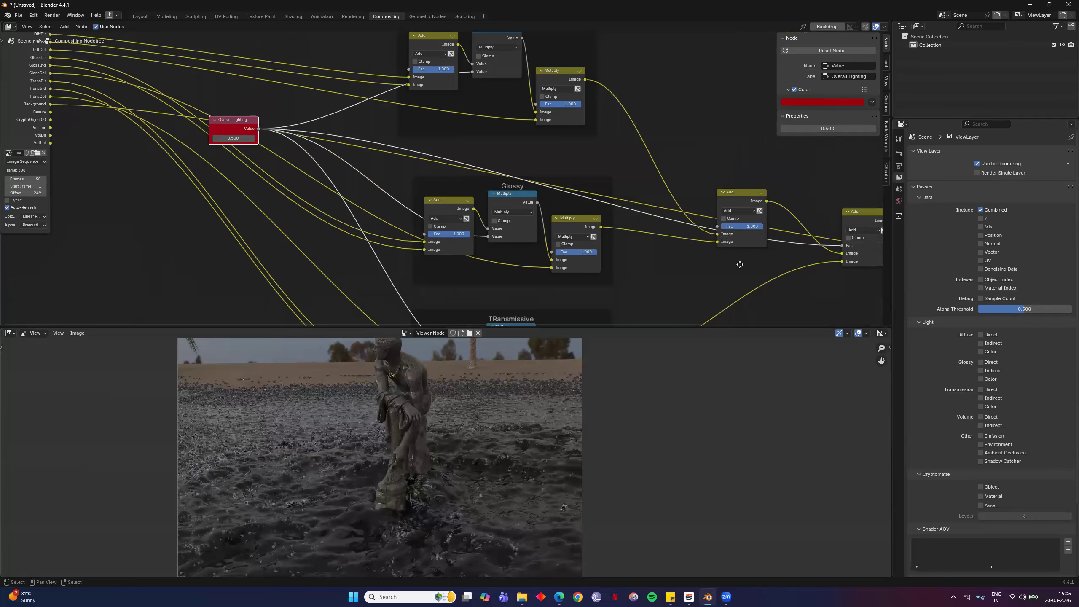
middle_click_drag(740, 265, 656, 266)
key("ctrl+z")
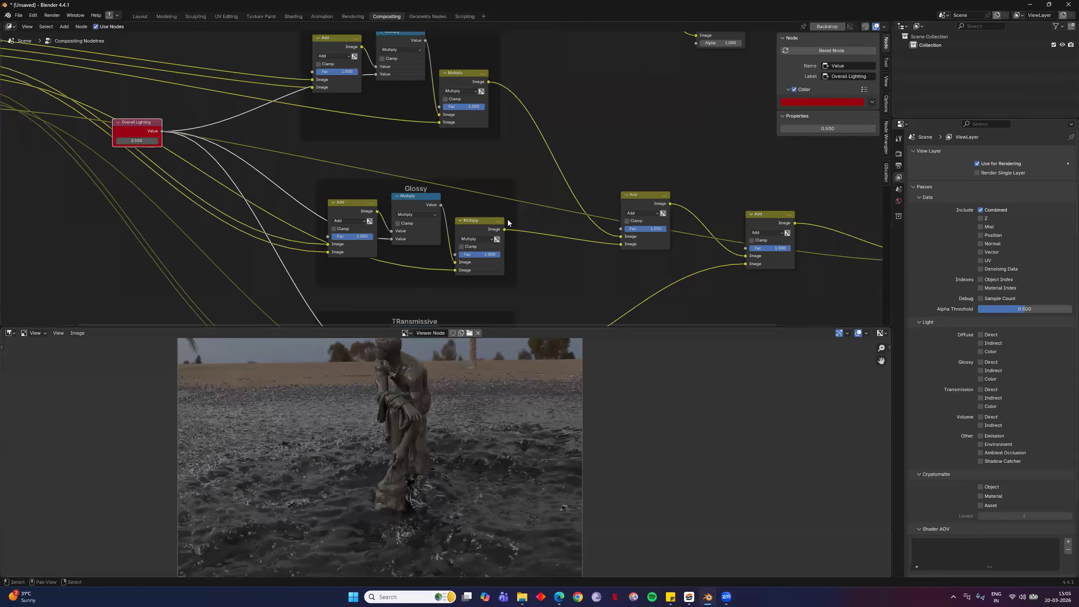
Review the complete node tree together with the full Viewer image
key("Home")
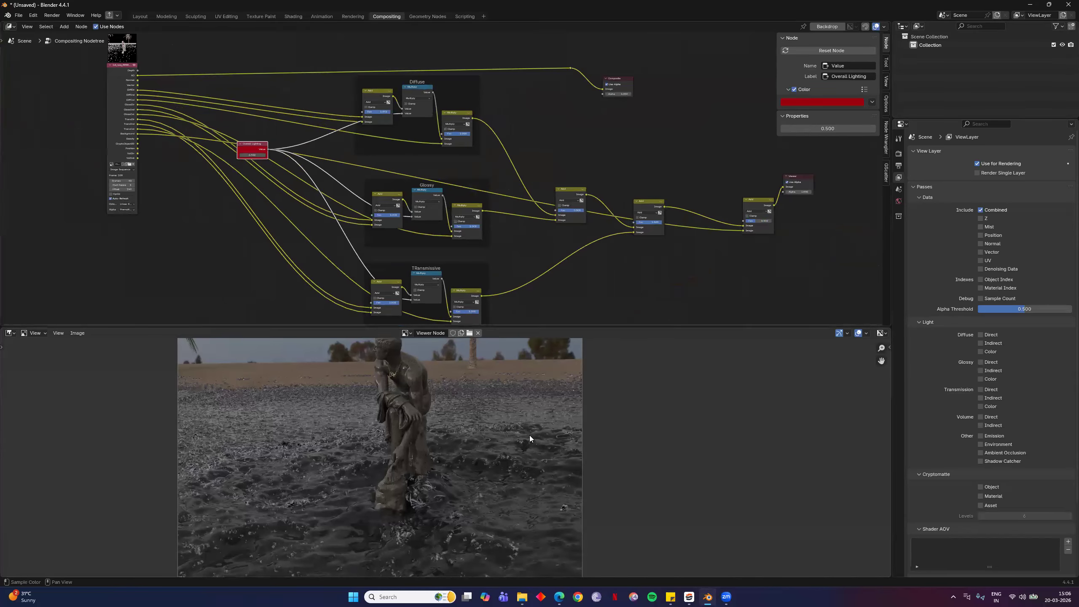
scroll(529, 436, "down", 5)
scroll(529, 436, "up", 3)
middle_click_drag(562, 429, 561, 445)
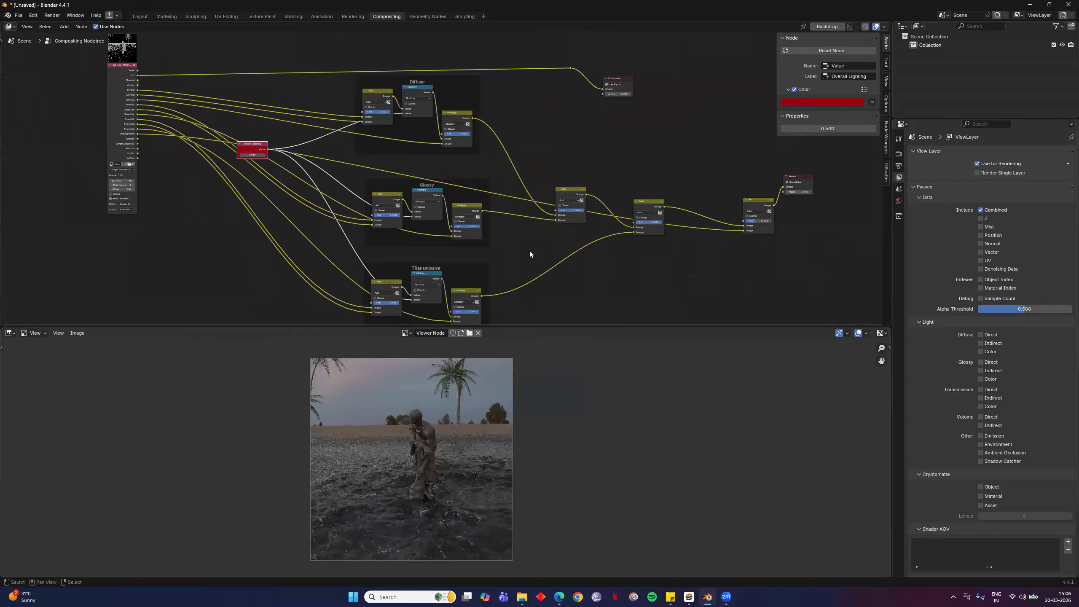
scroll(609, 254, "down", 5)
middle_click_drag(609, 254, 600, 242)
scroll(599, 243, "up", 1)
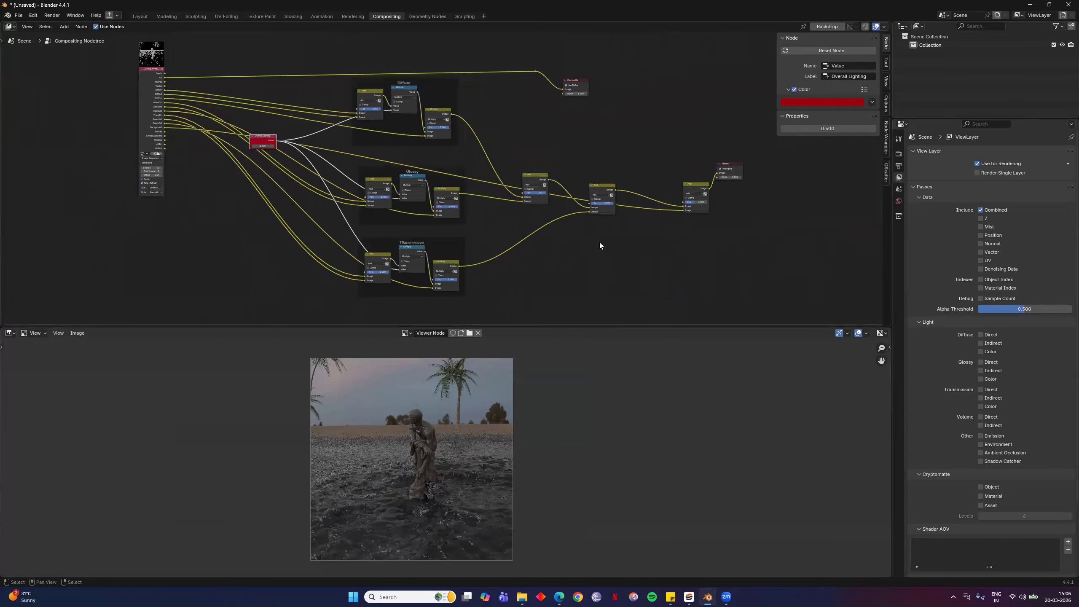